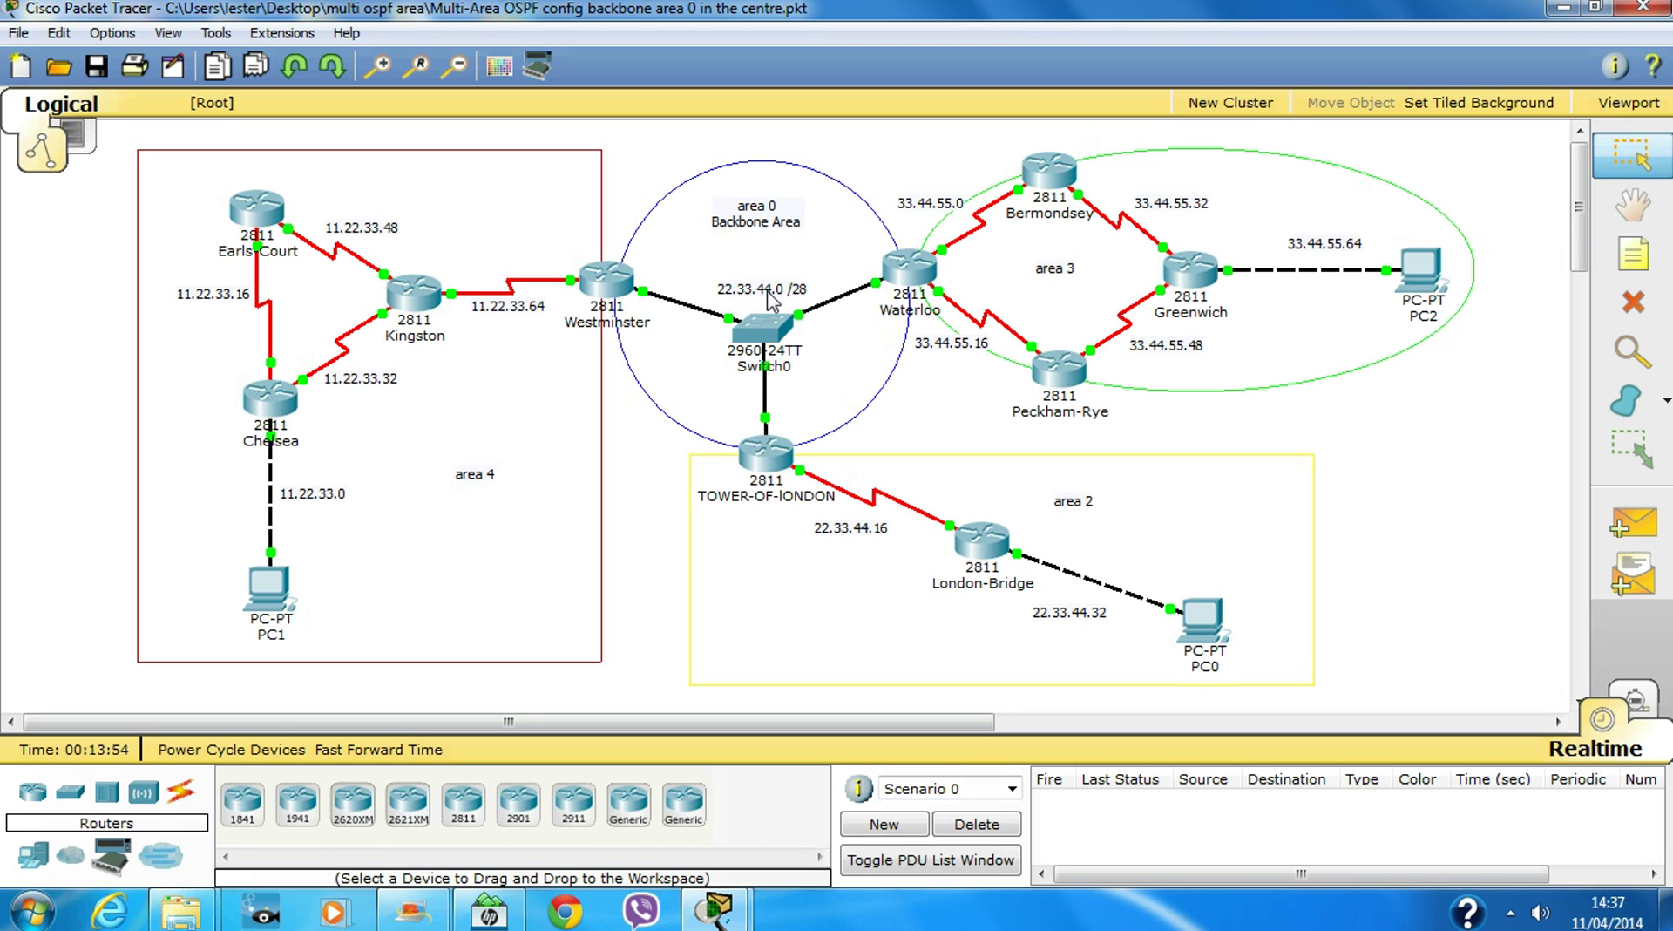
Open the Westminster router's command line and enter privileged EXEC mode
mouse_move(760, 328)
left_click(610, 288)
key("Return")
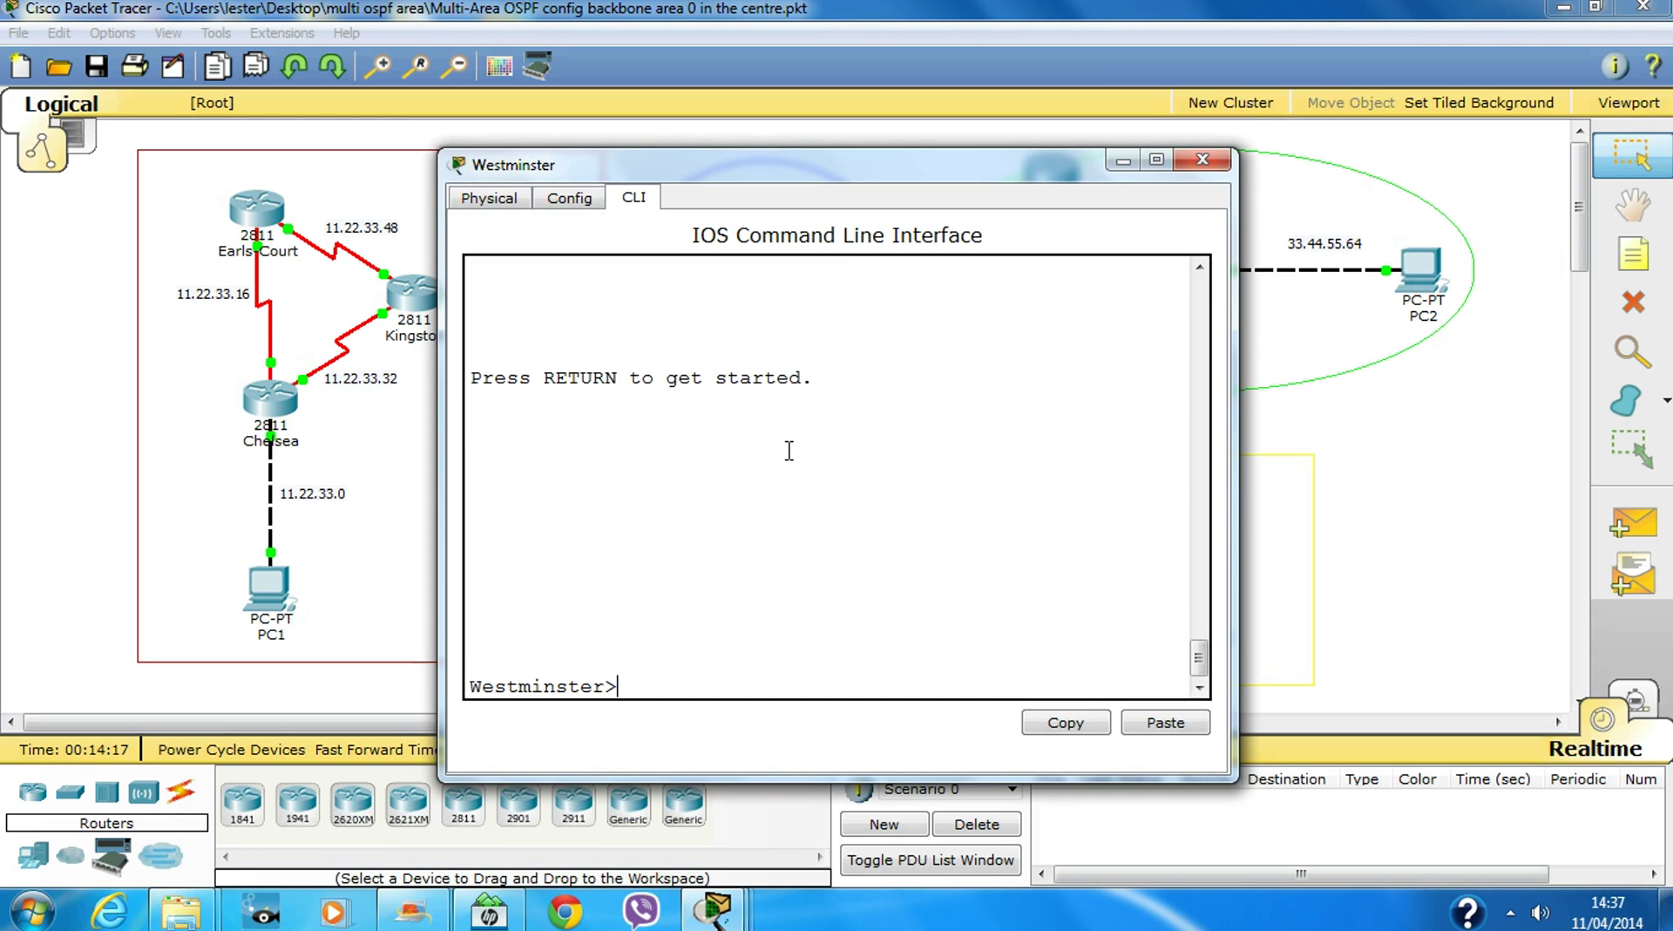
type("en")
key("Return")
key("Return")
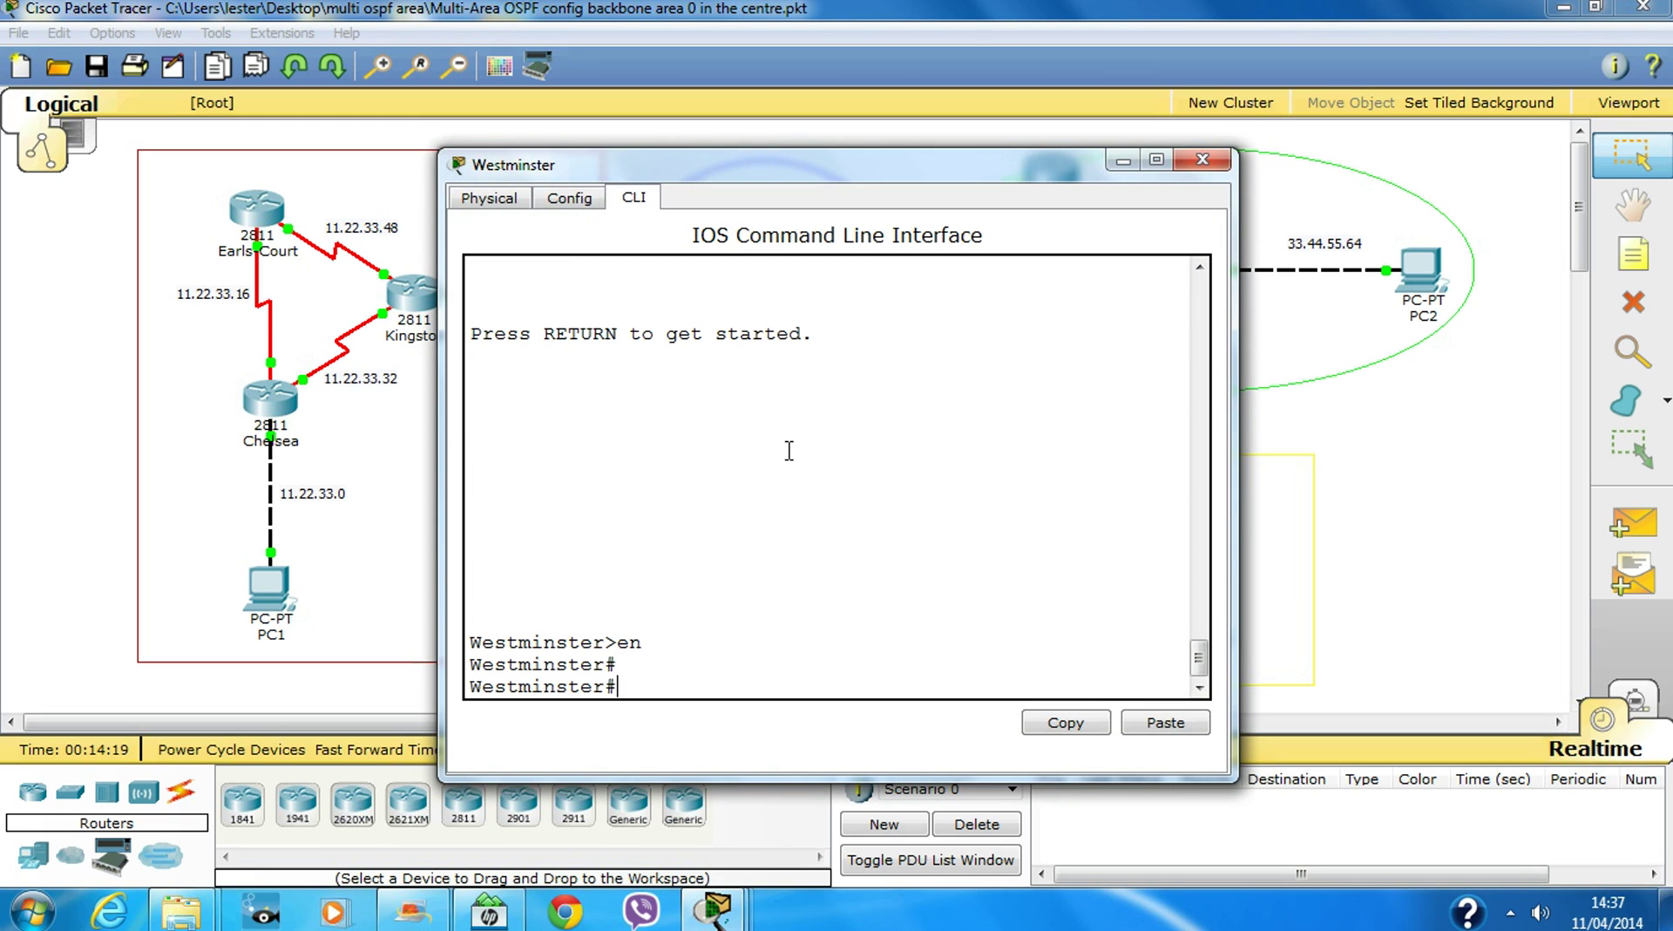
Display Westminster's running configuration and examine the IP addresses and masks of its interfaces
type("sh")
key("Return")
key("space")
key("space")
scroll(1004, 570, "up", 3)
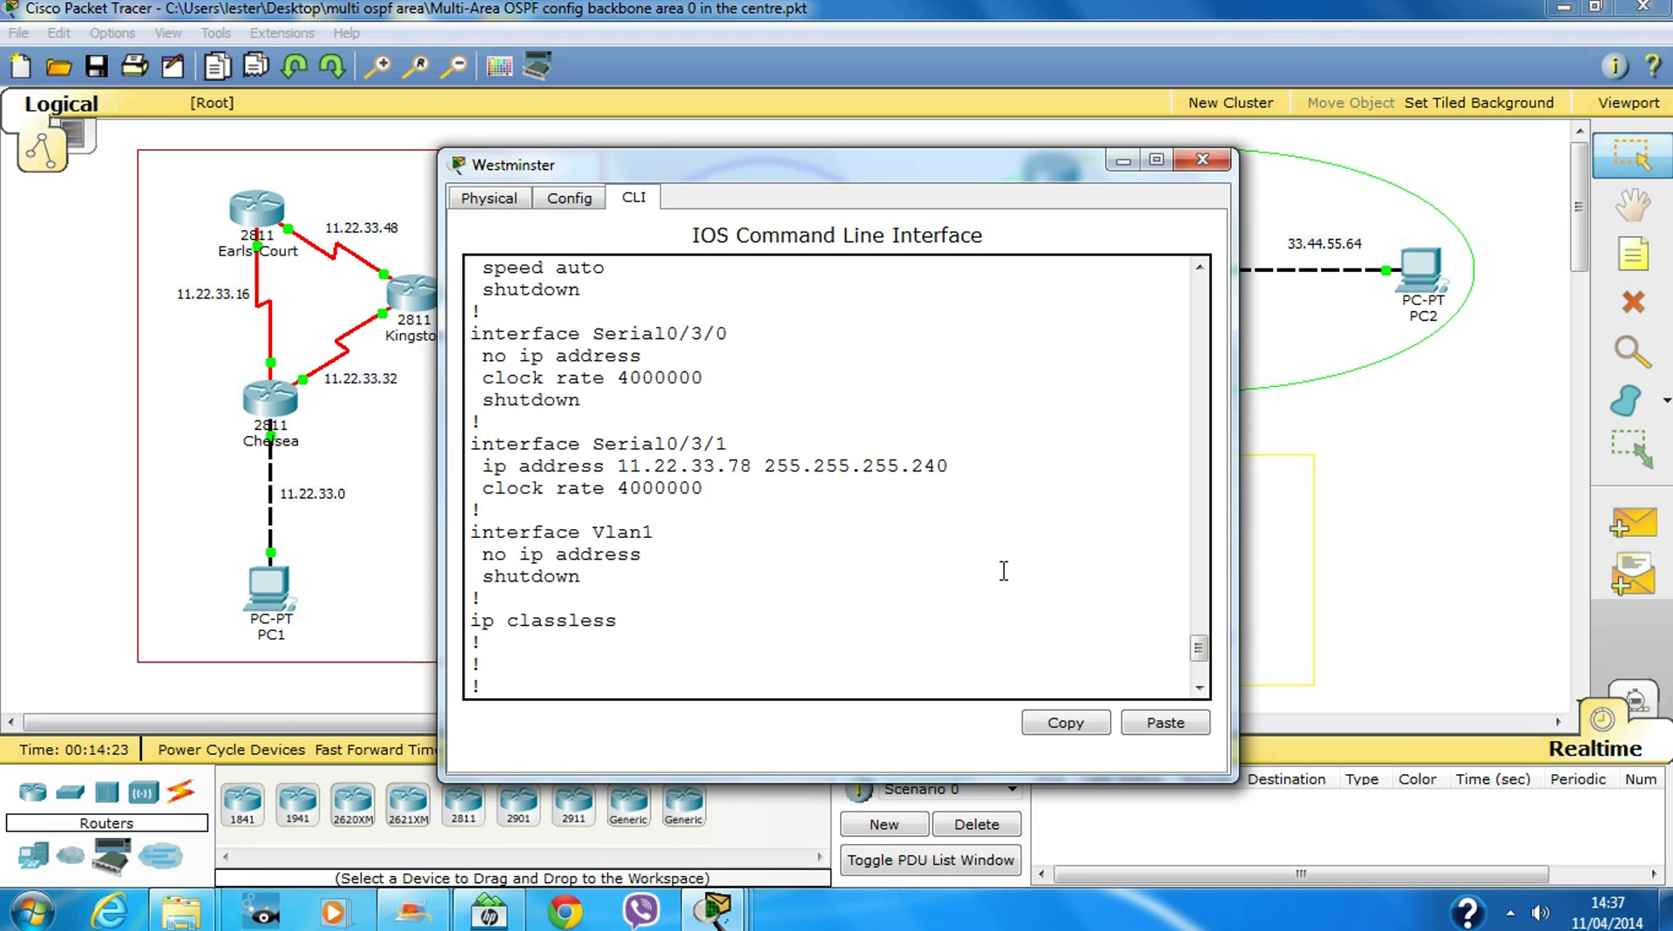
scroll(1004, 570, "down", 3)
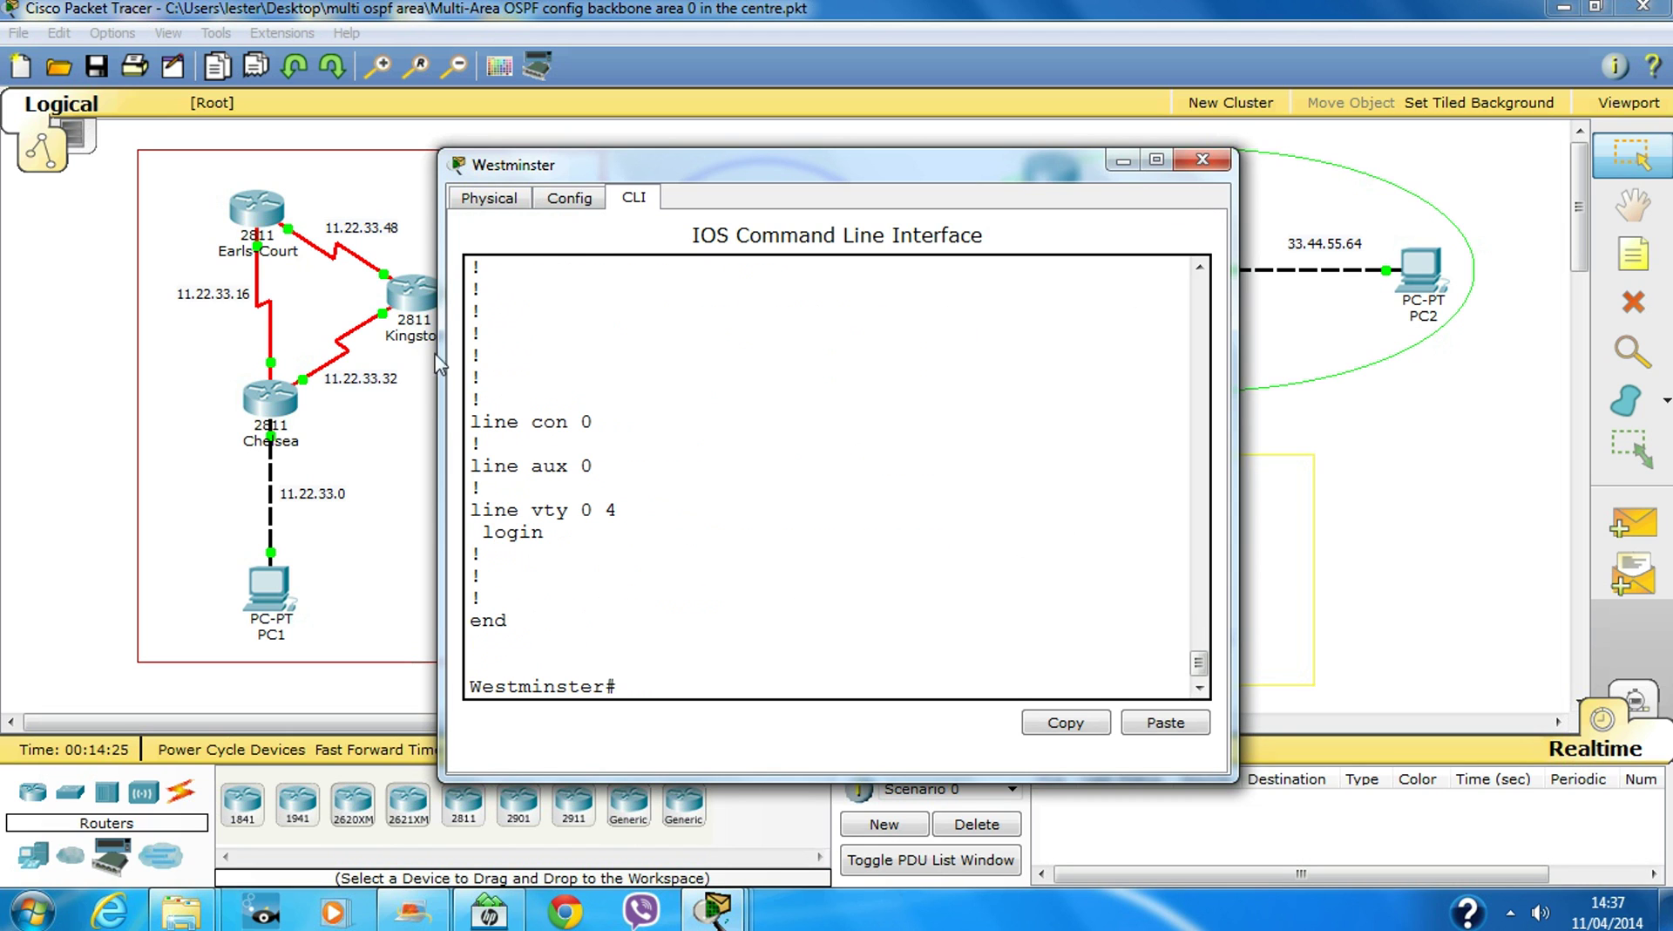
left_click_drag(439, 364, 269, 365)
scroll(556, 496, "up", 7)
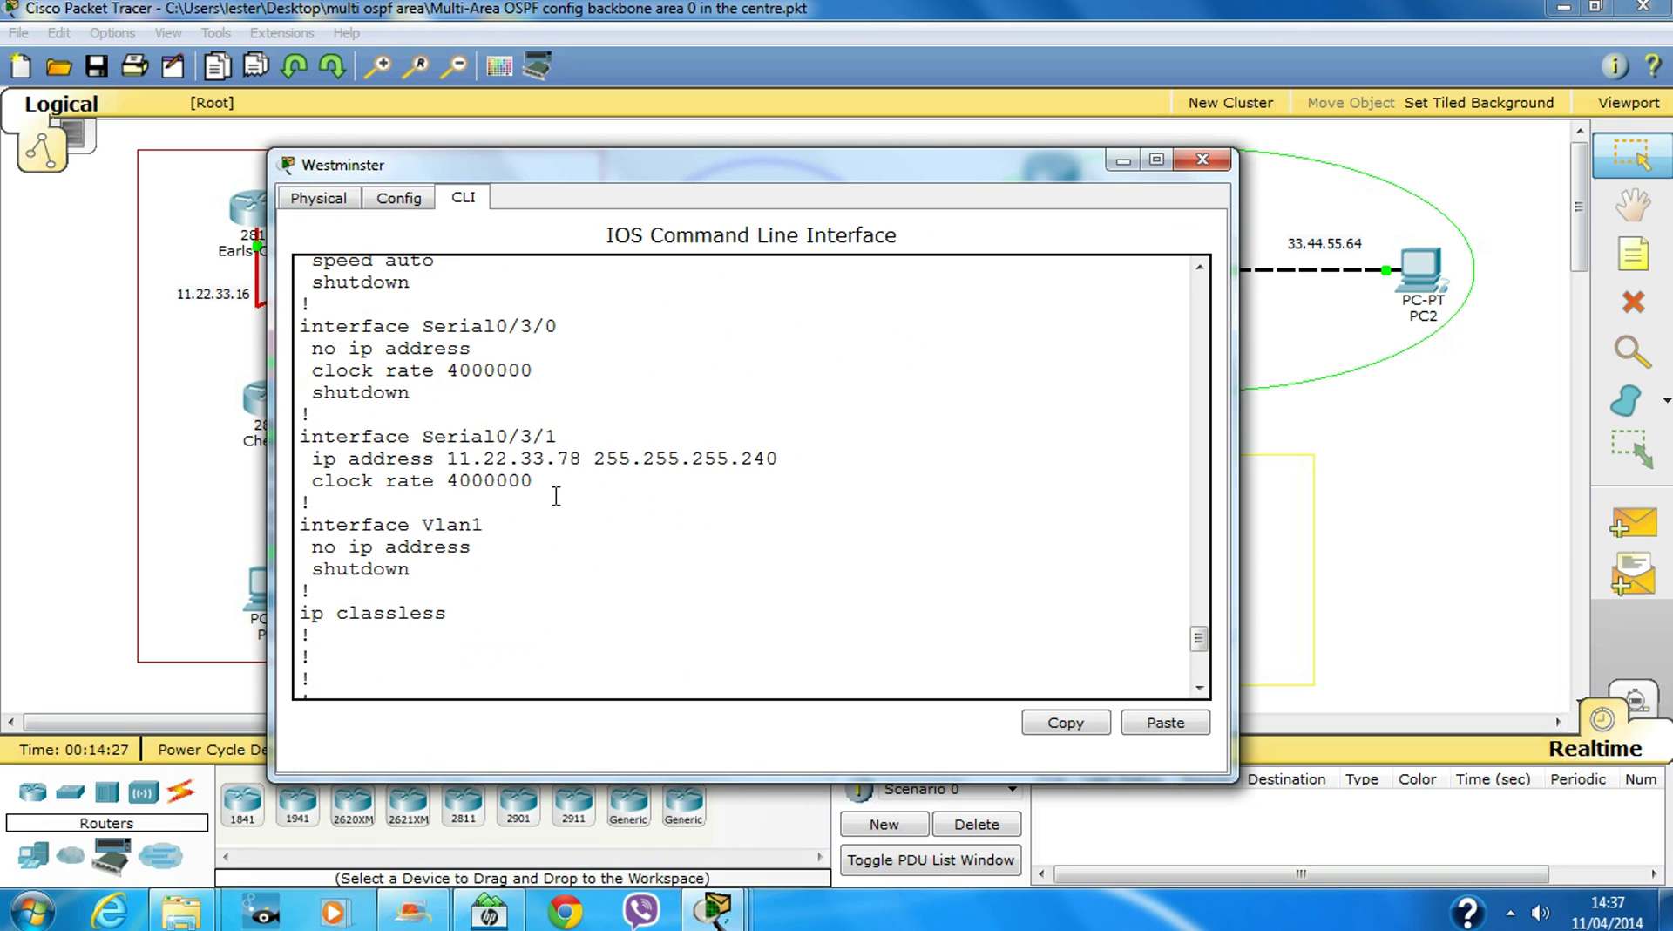
scroll(488, 468, "up", 3)
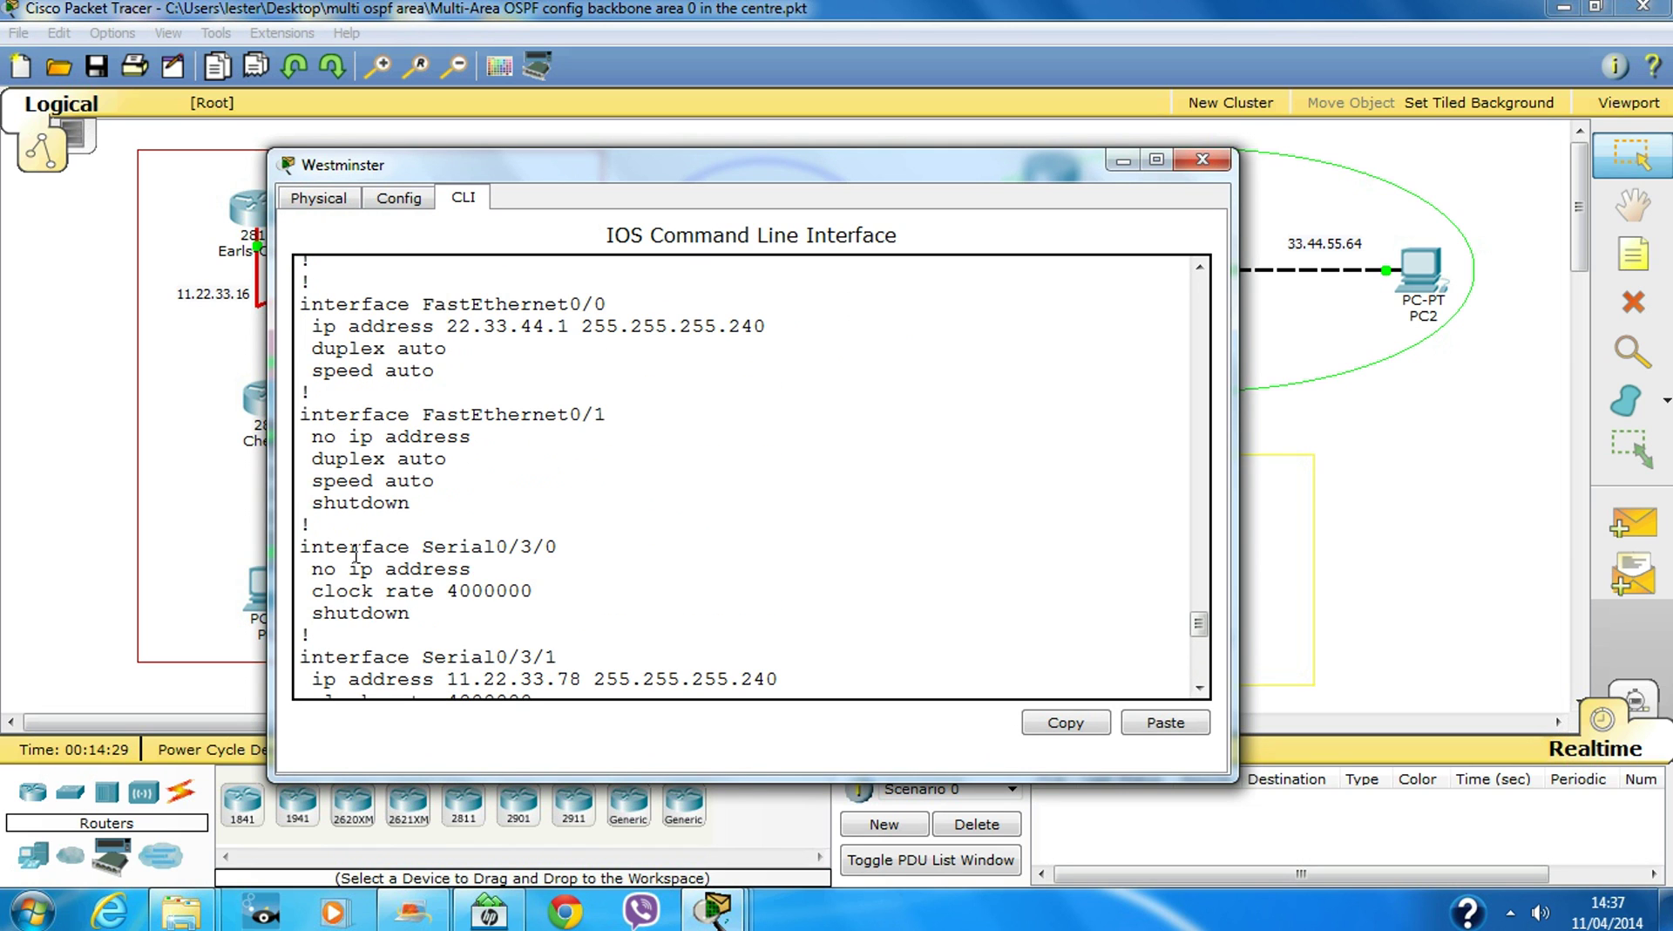
scroll(601, 538, "down", 10)
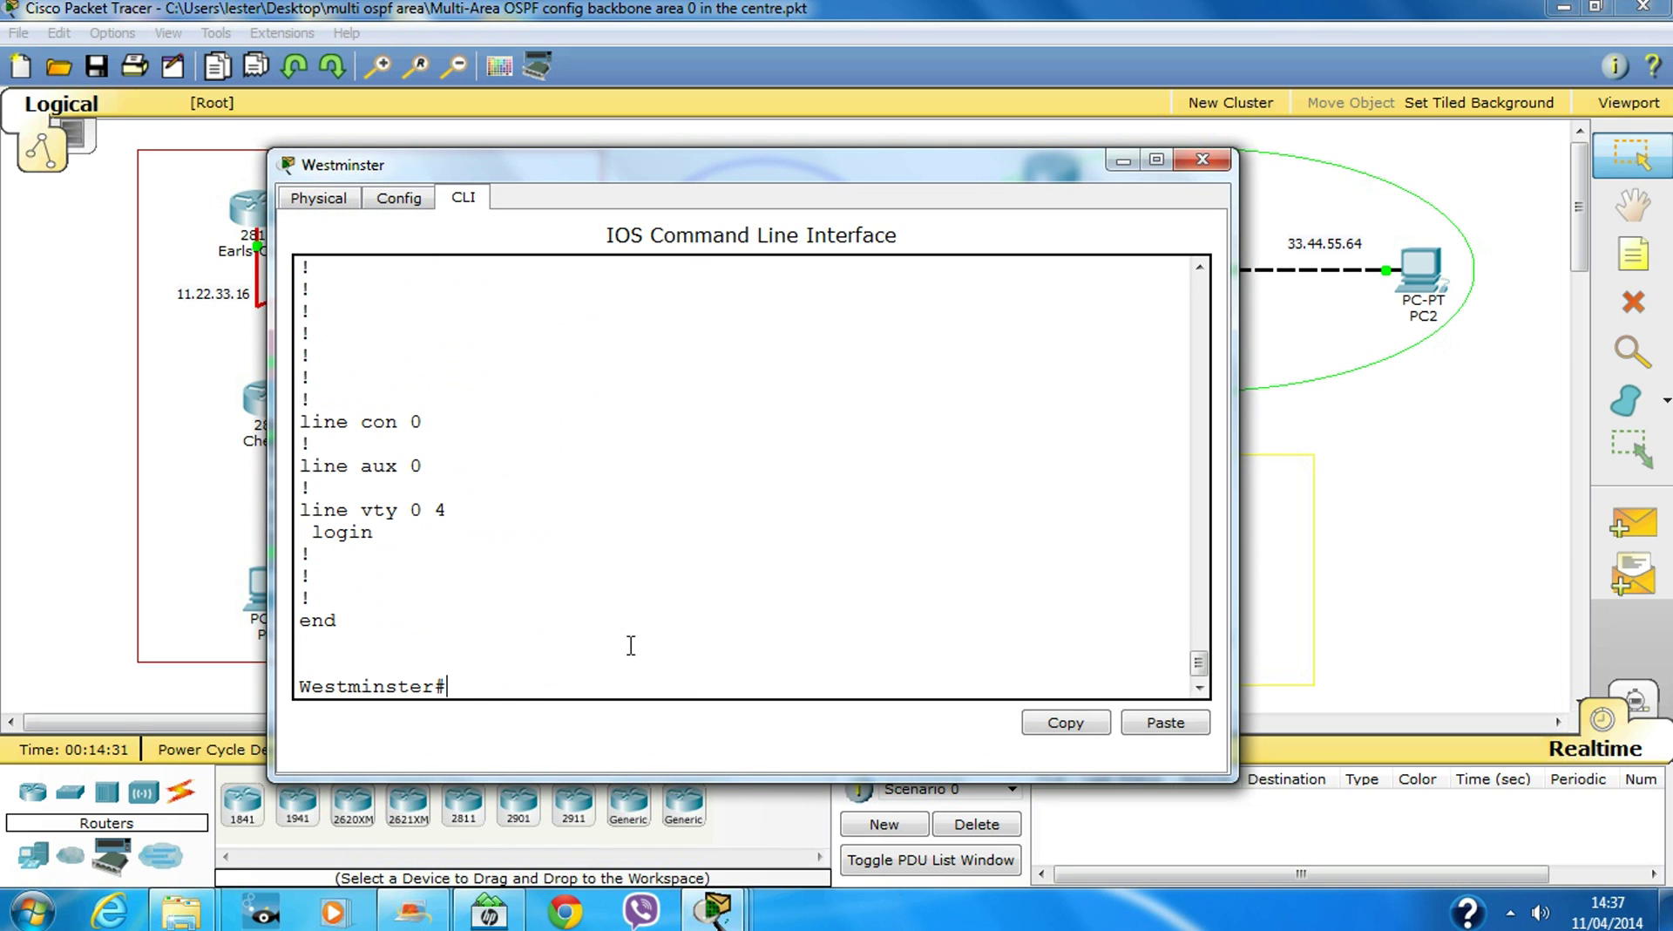
Enter global configuration mode on Westminster and start OSPF routing with process ID 1
type("conf t")
key("Return")
key("Return")
key("Return")
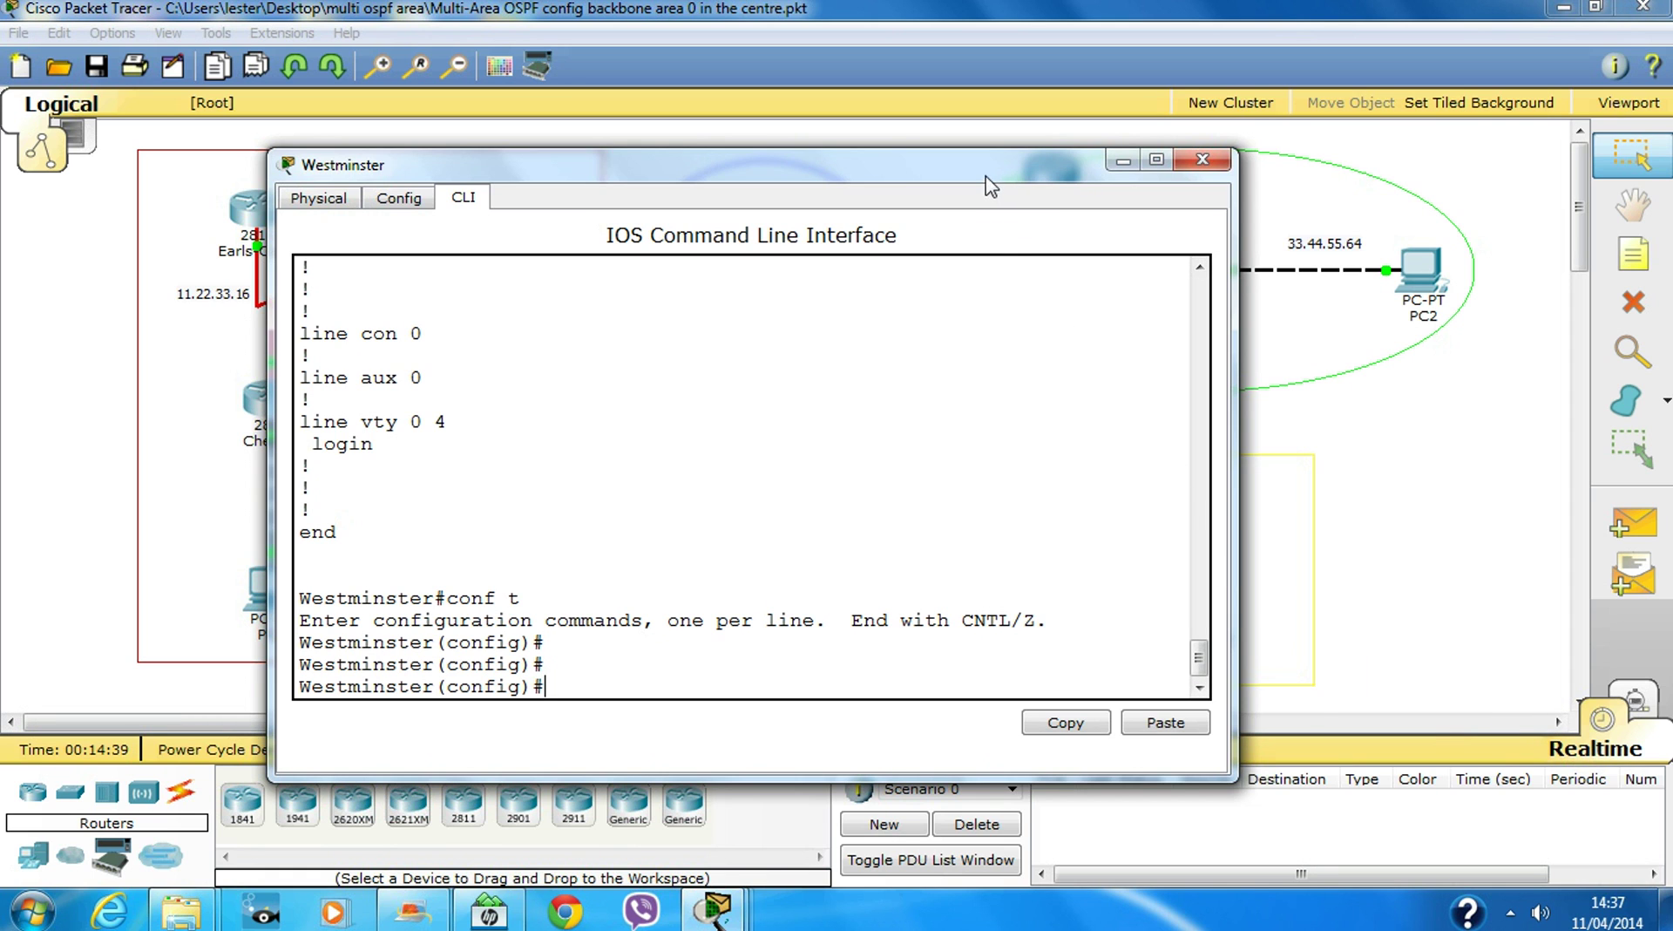
left_click_drag(989, 174, 1199, 168)
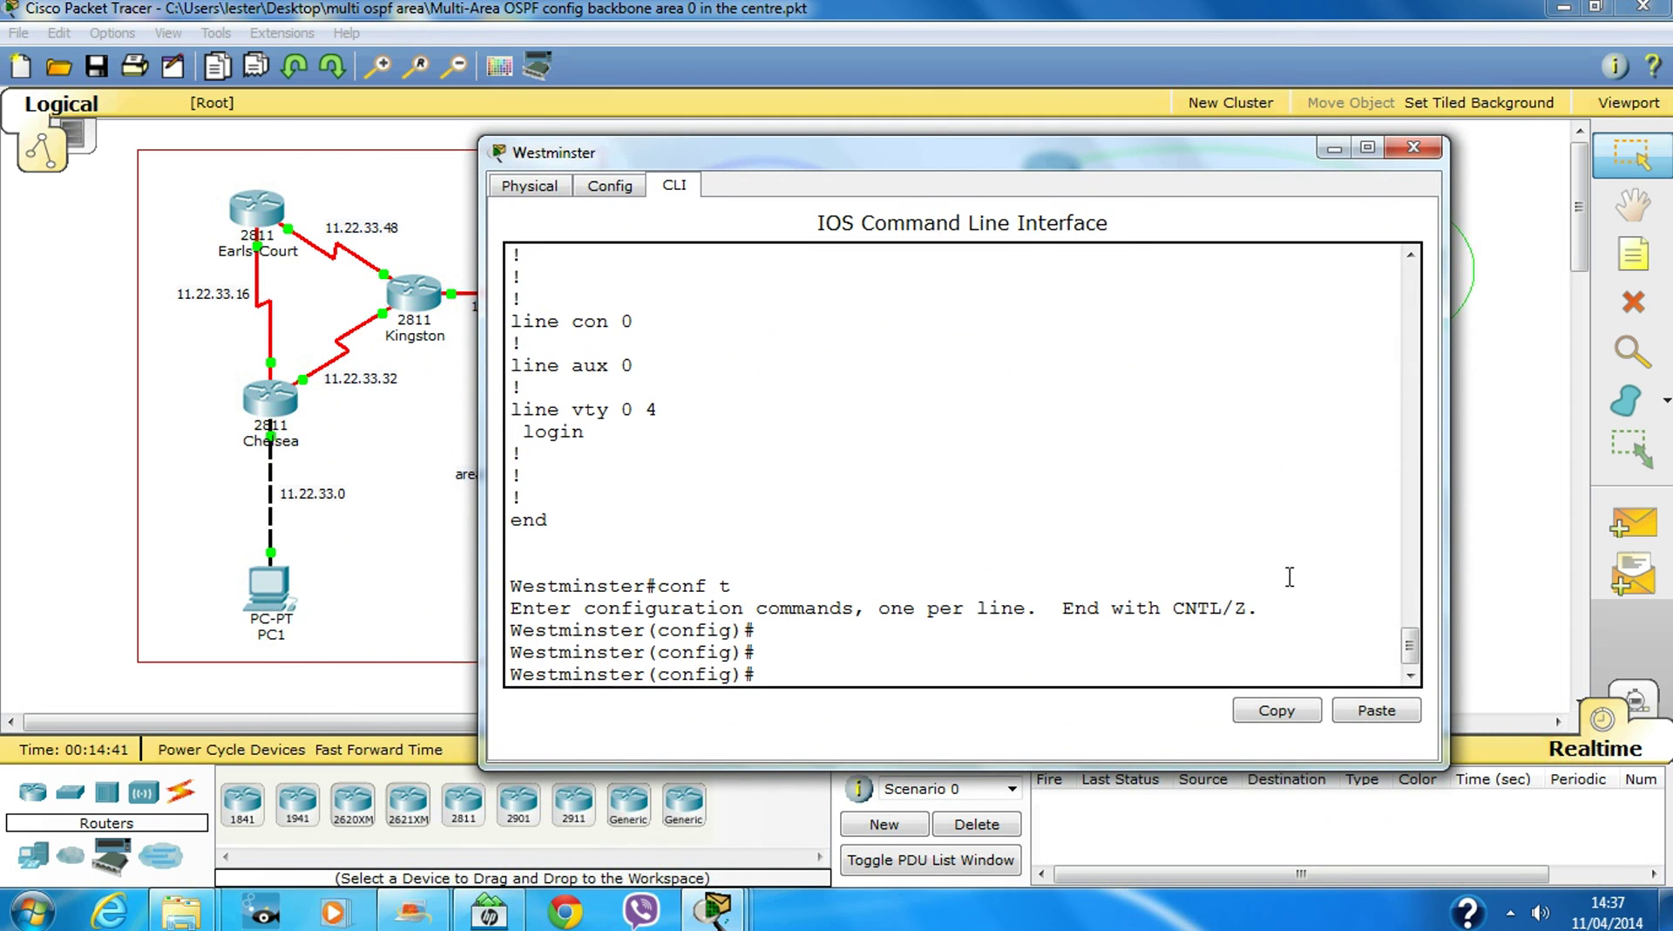
type("ro")
key("Tab")
type("os")
key("Tab")
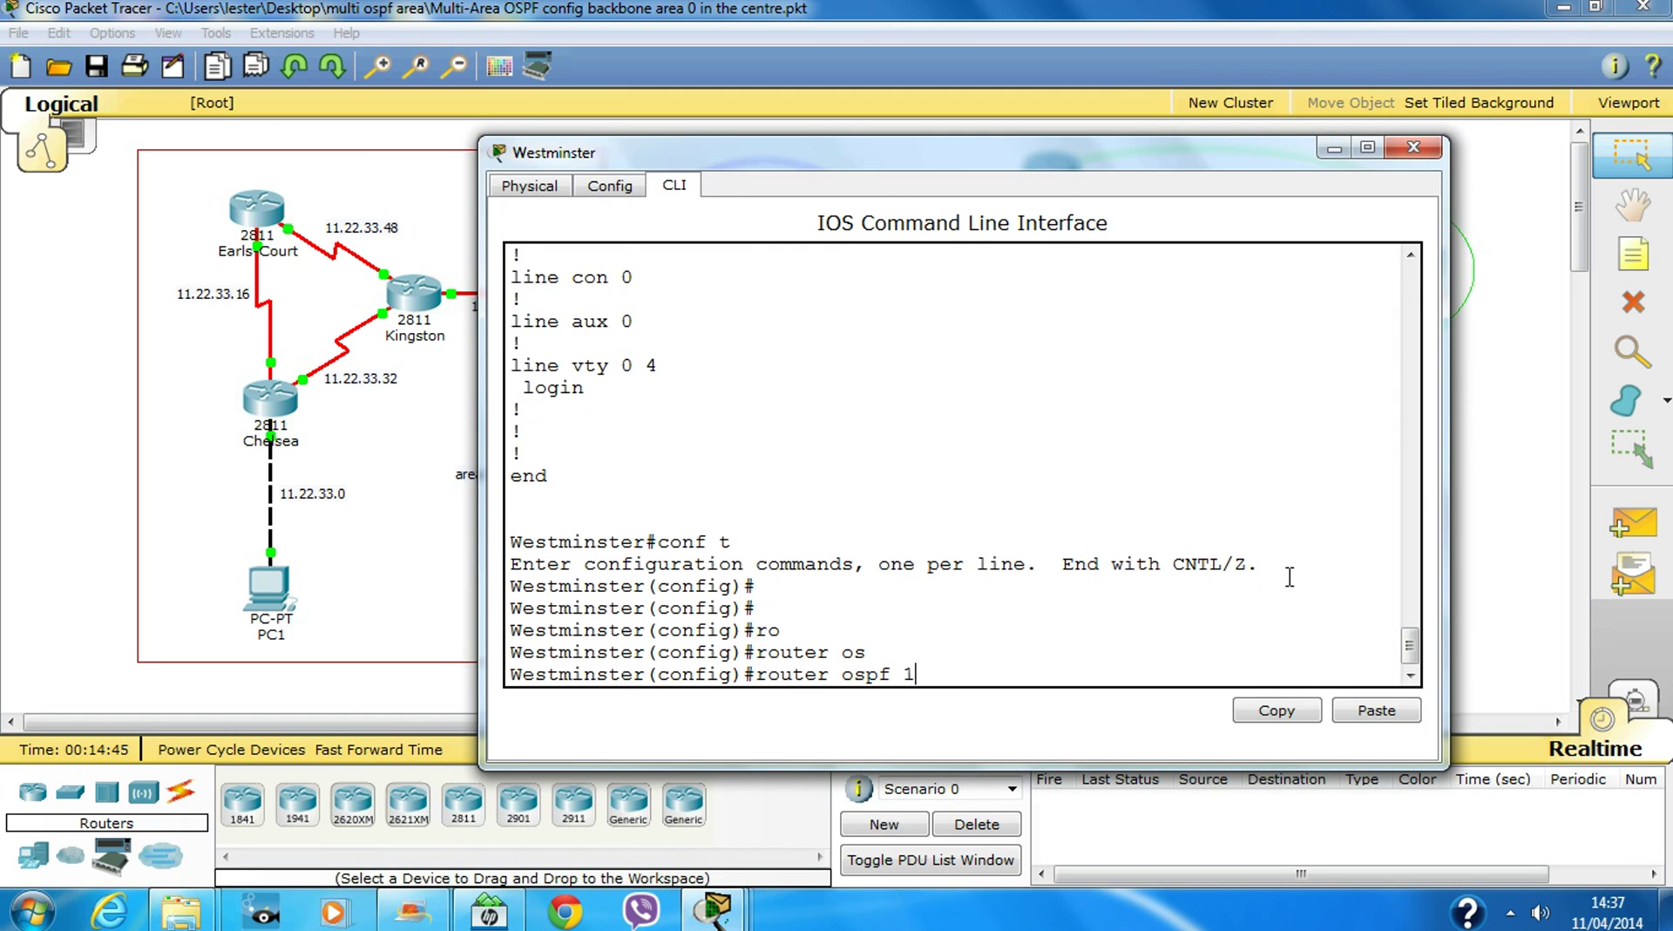
type("1")
key("Return")
type("net")
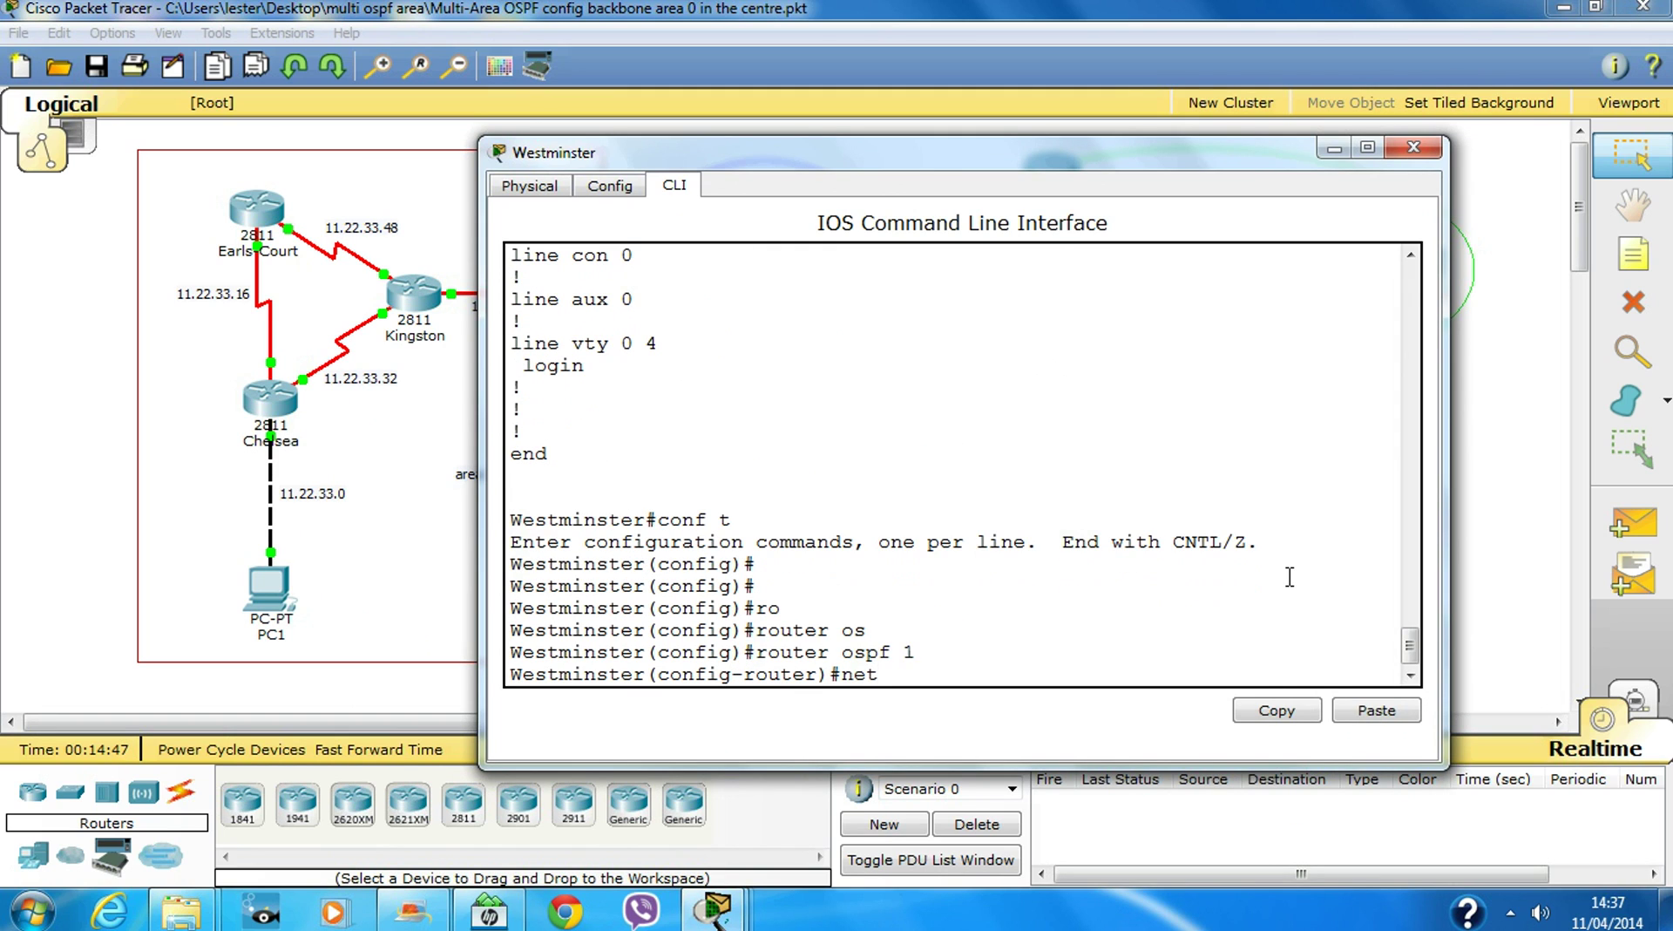
key("Tab")
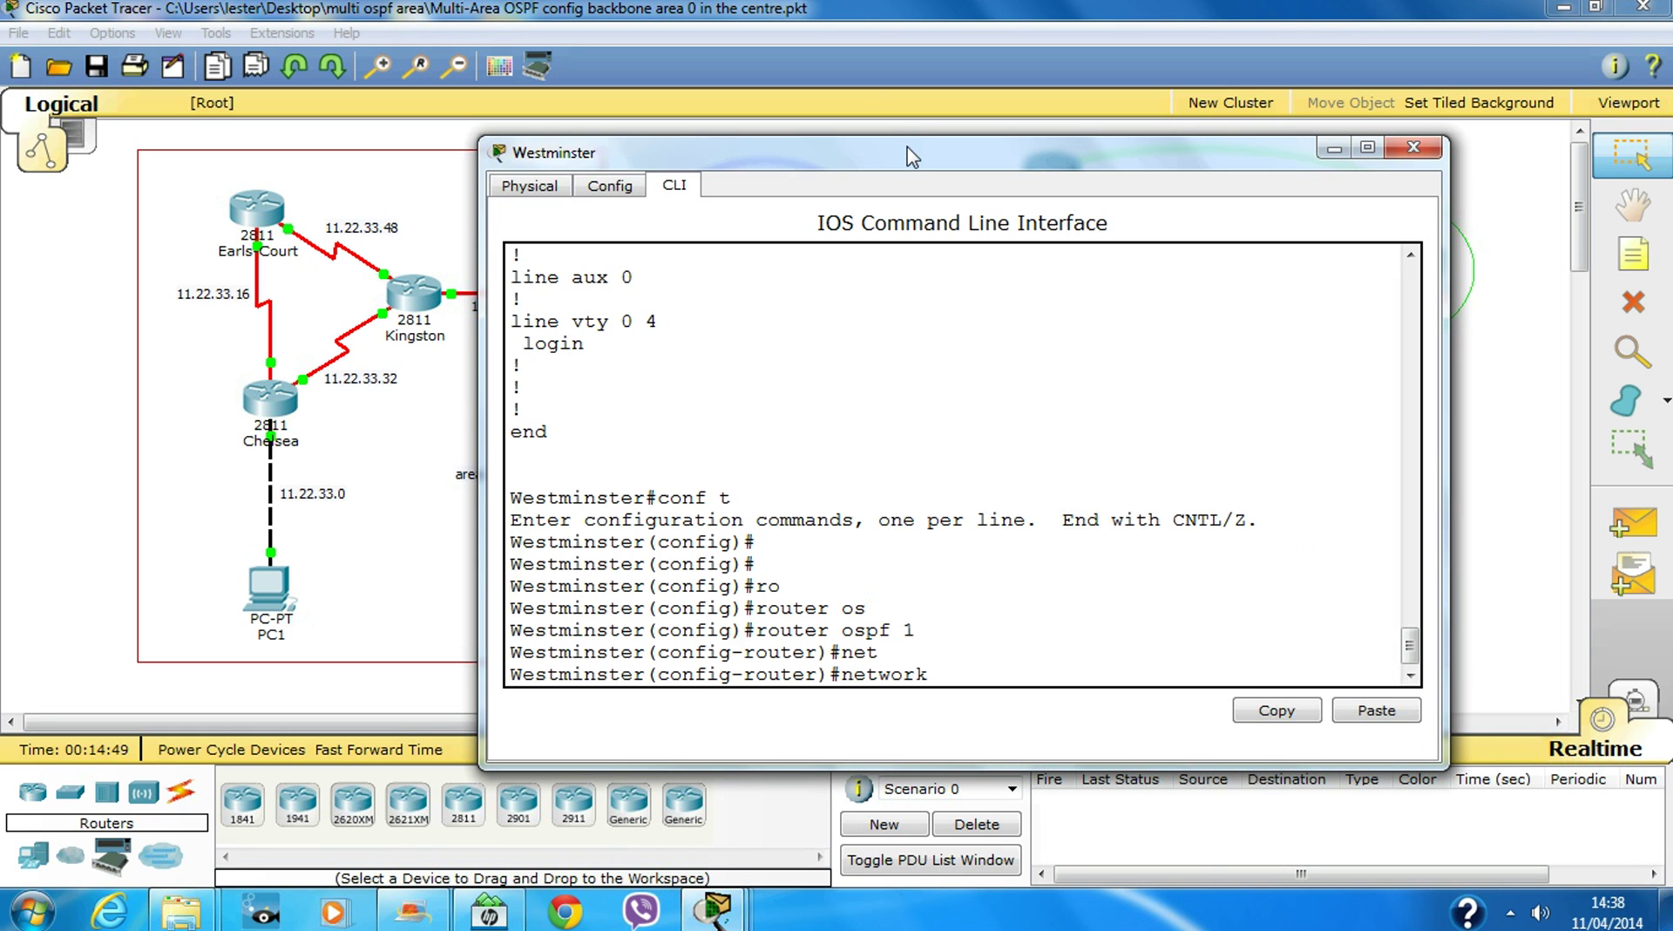
left_click_drag(912, 161, 903, 207)
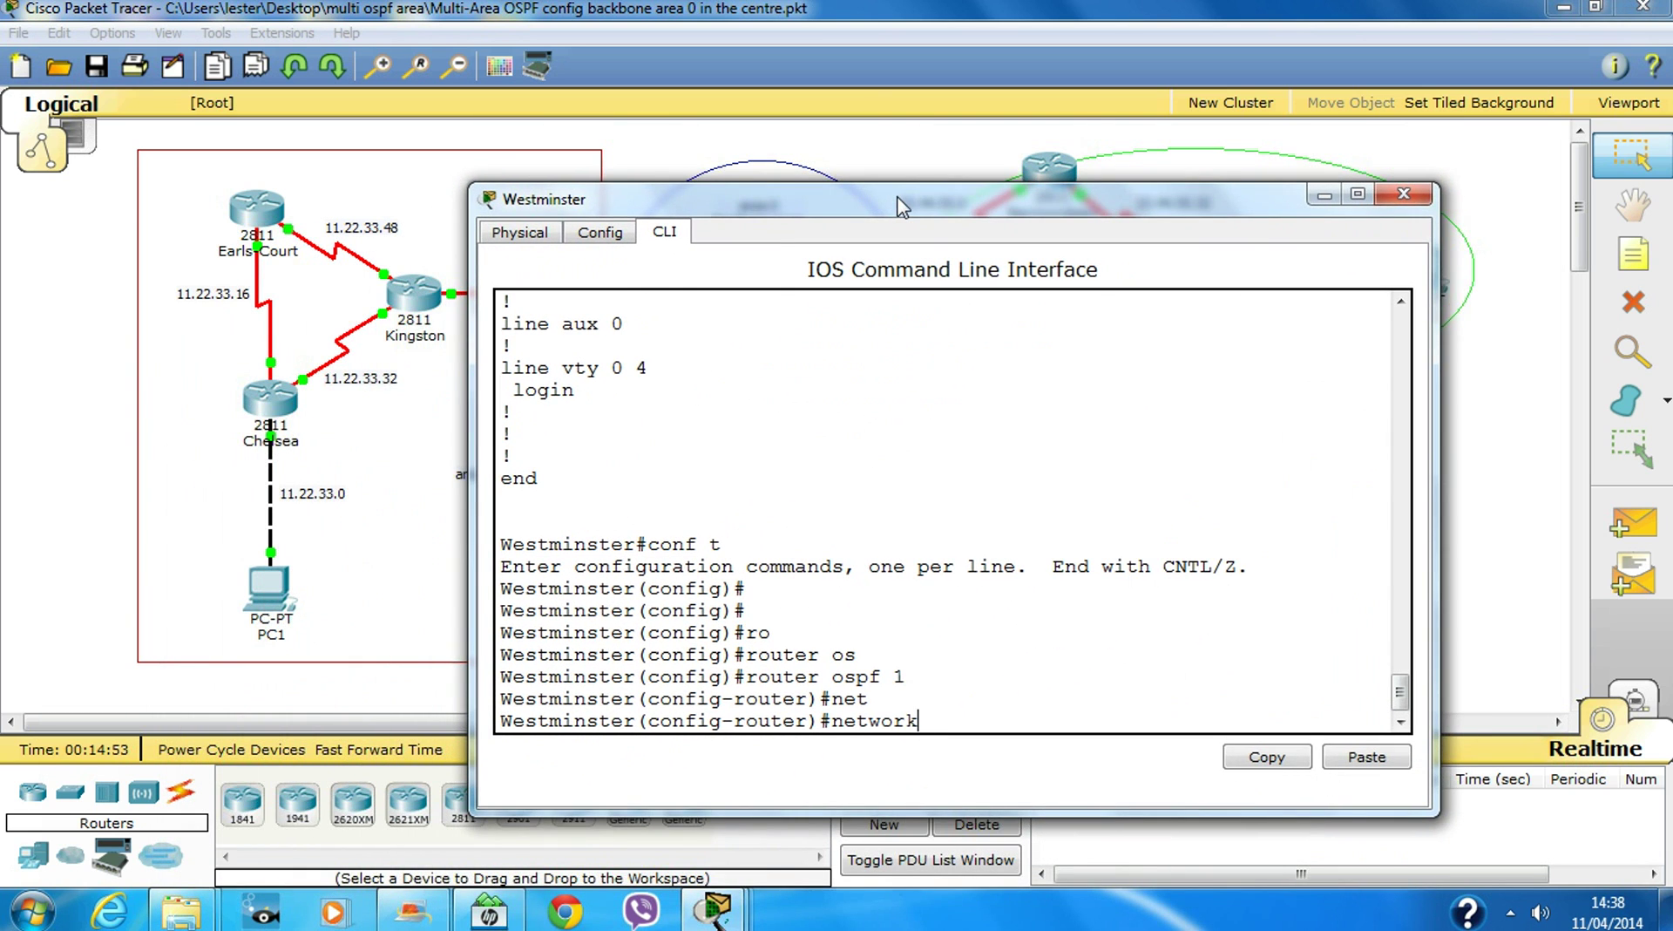
key("BackSpace")
key("BackSpace")
key("BackSpace")
key("BackSpace")
key("BackSpace")
key("BackSpace")
key("BackSpace")
Display Westminster's IP routing table from router configuration mode to check its directly connected networks
type("do sh ip ro")
key("Return")
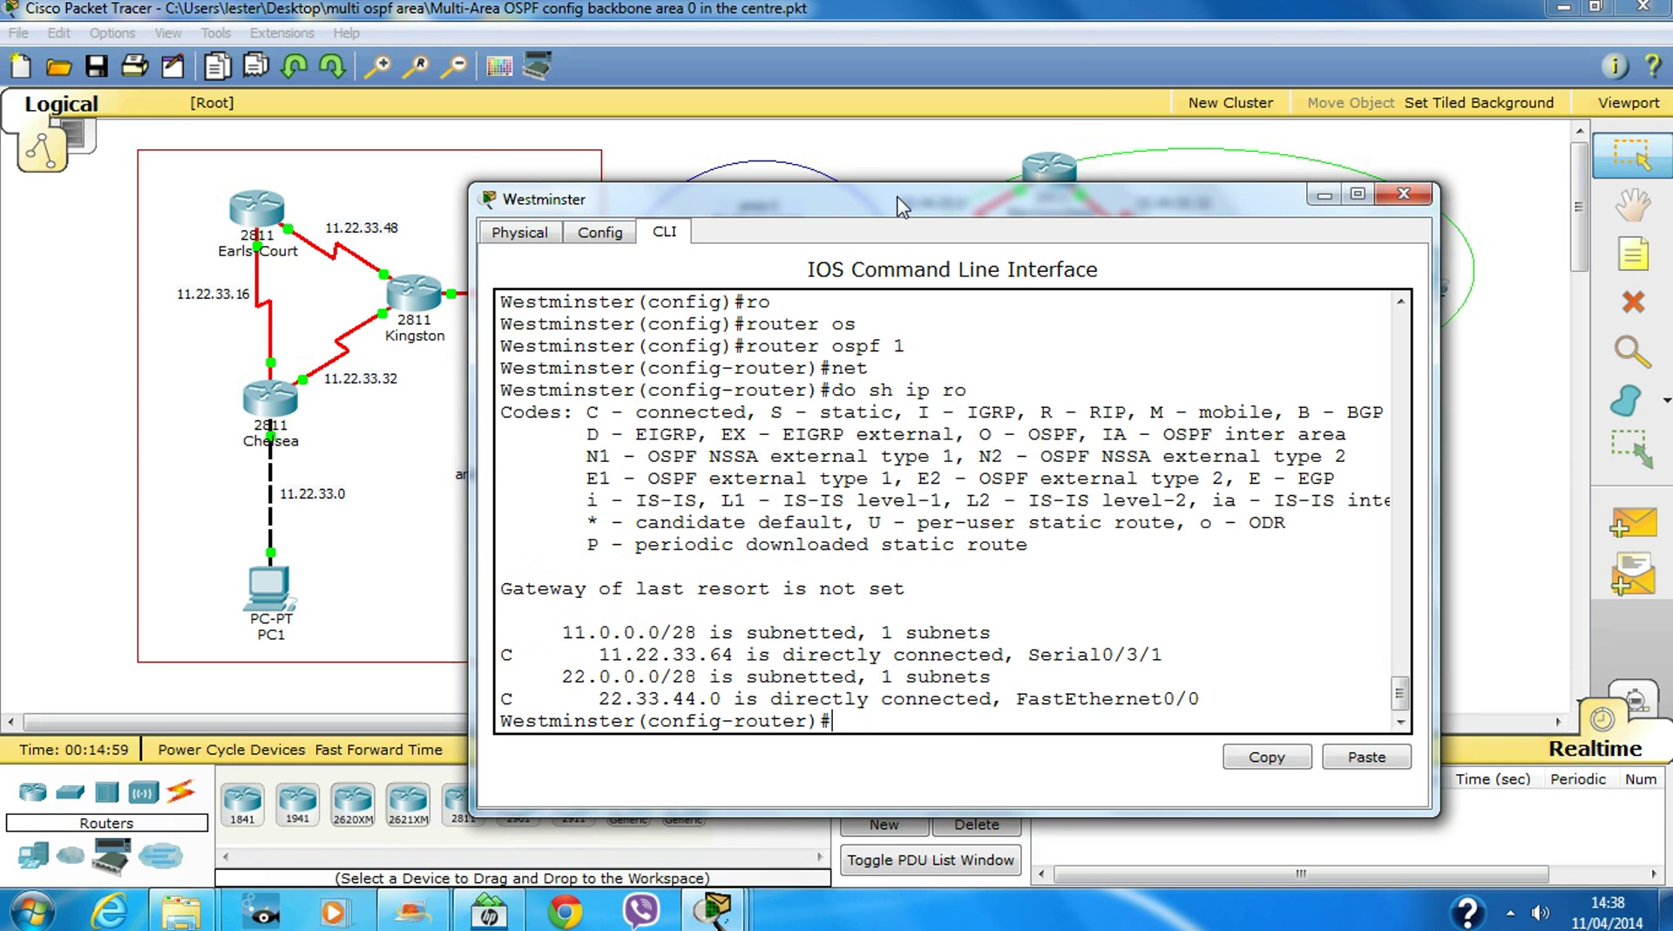
mouse_move(927, 200)
left_mouse_down()
mouse_move(866, 161)
mouse_move(929, 178)
left_mouse_up()
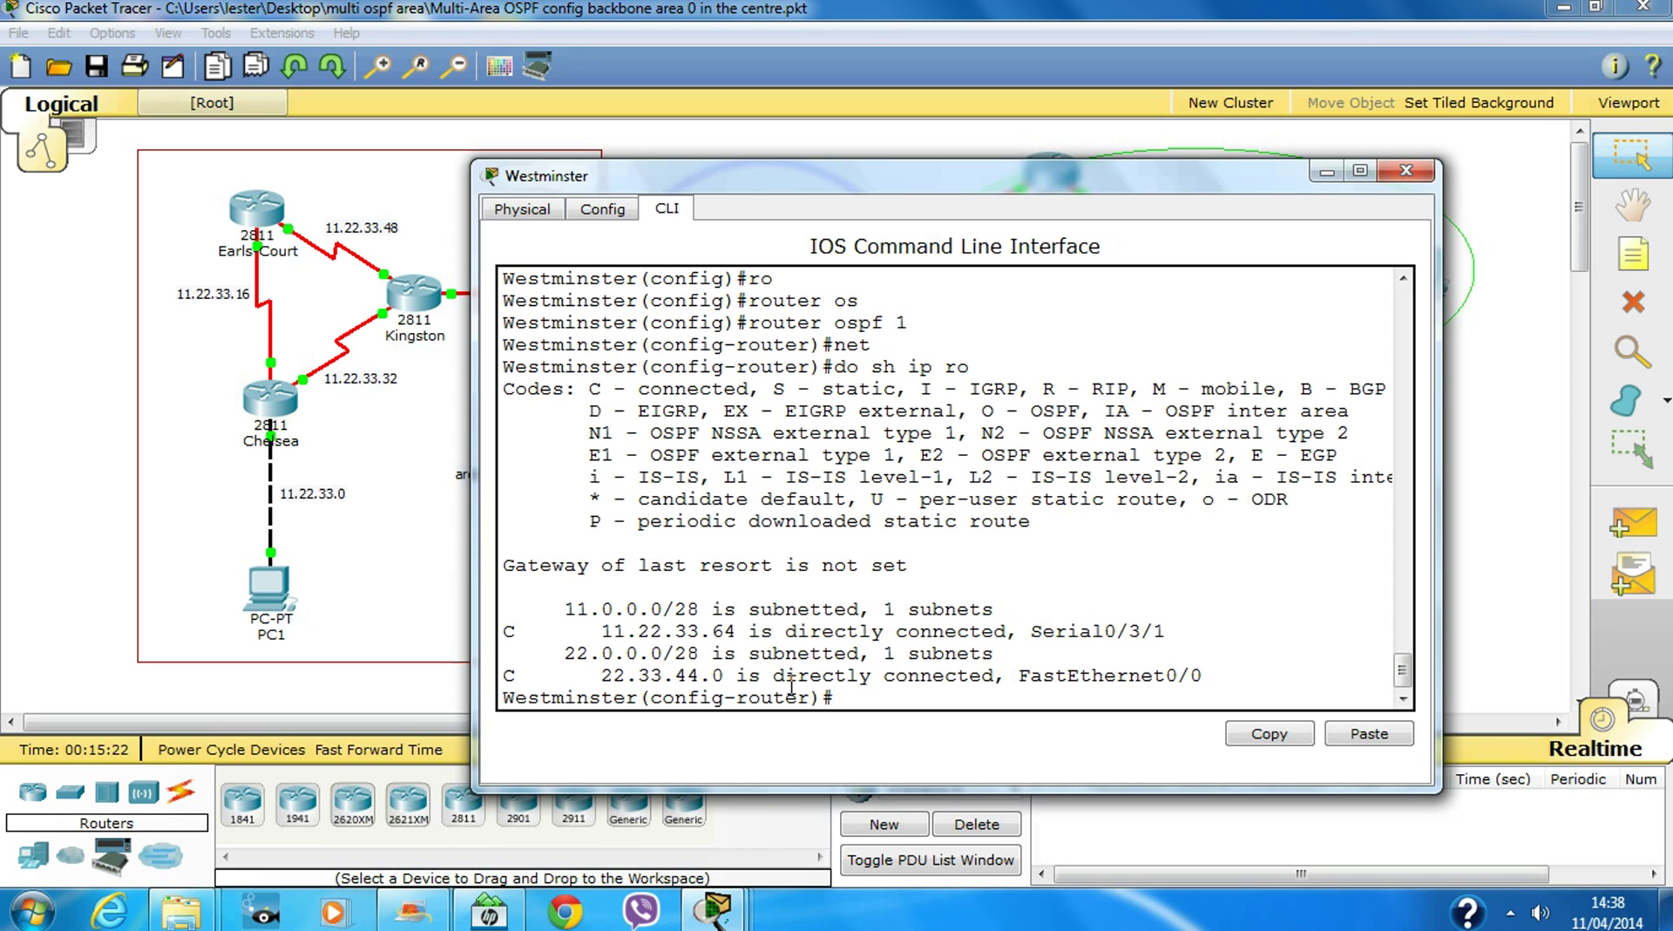
Begin an OSPF network statement for 11.22.33.64 with wildcard mask 0.0.0.15
type("netw")
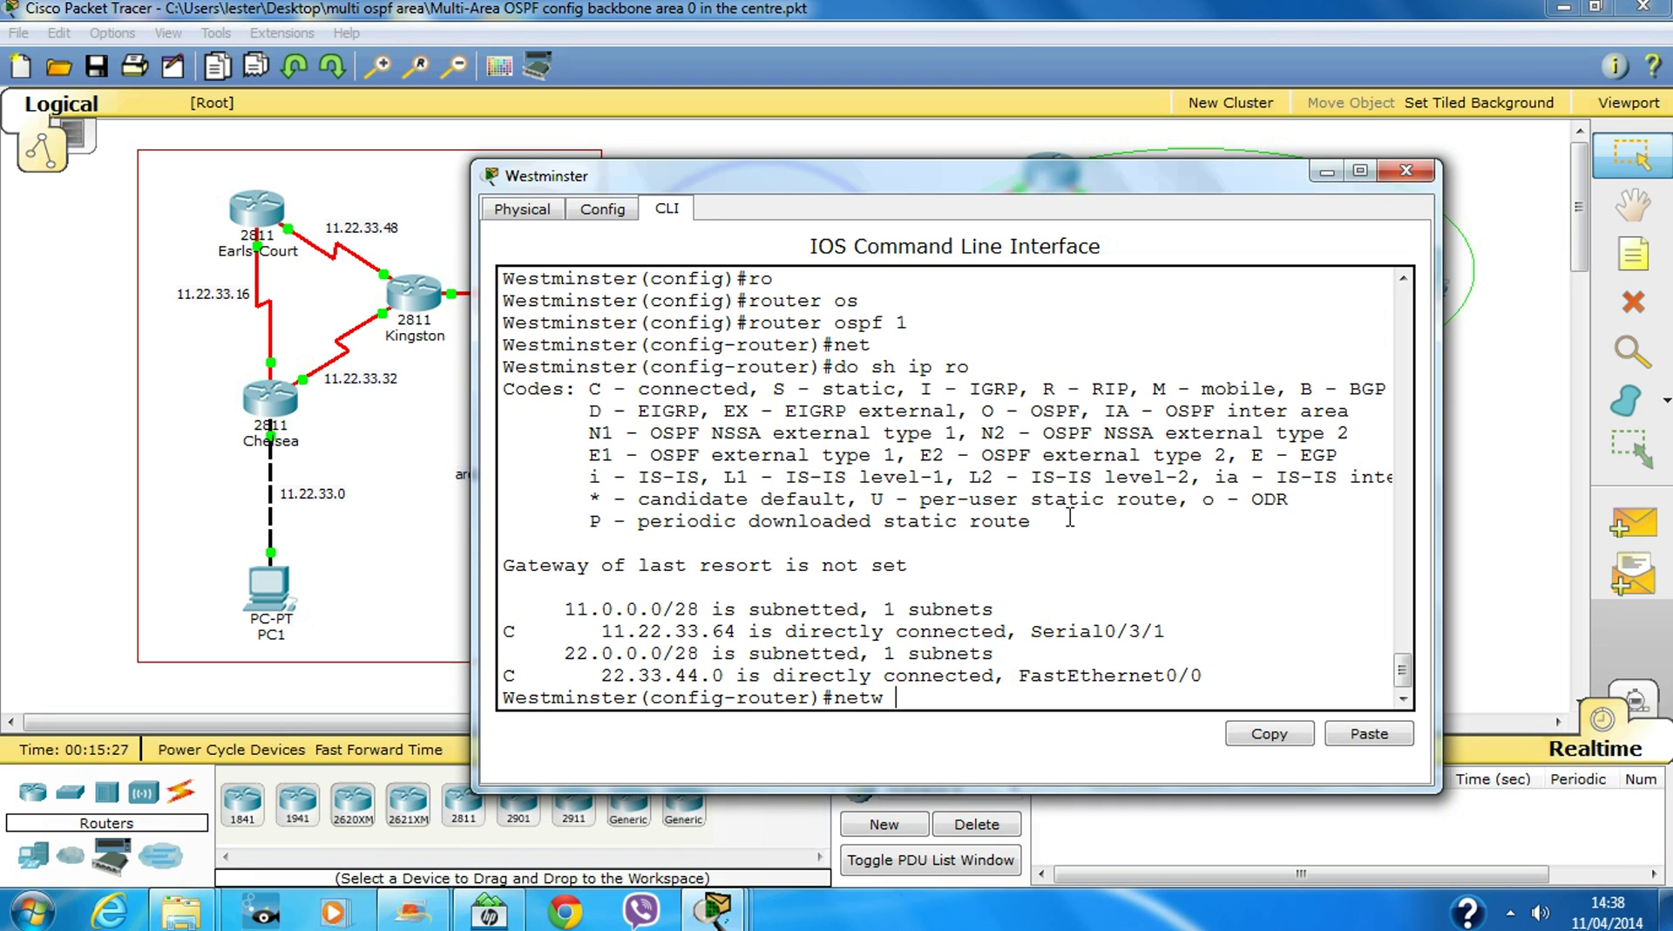
type(" 11.22.33.64 0.")
type("0.0.15")
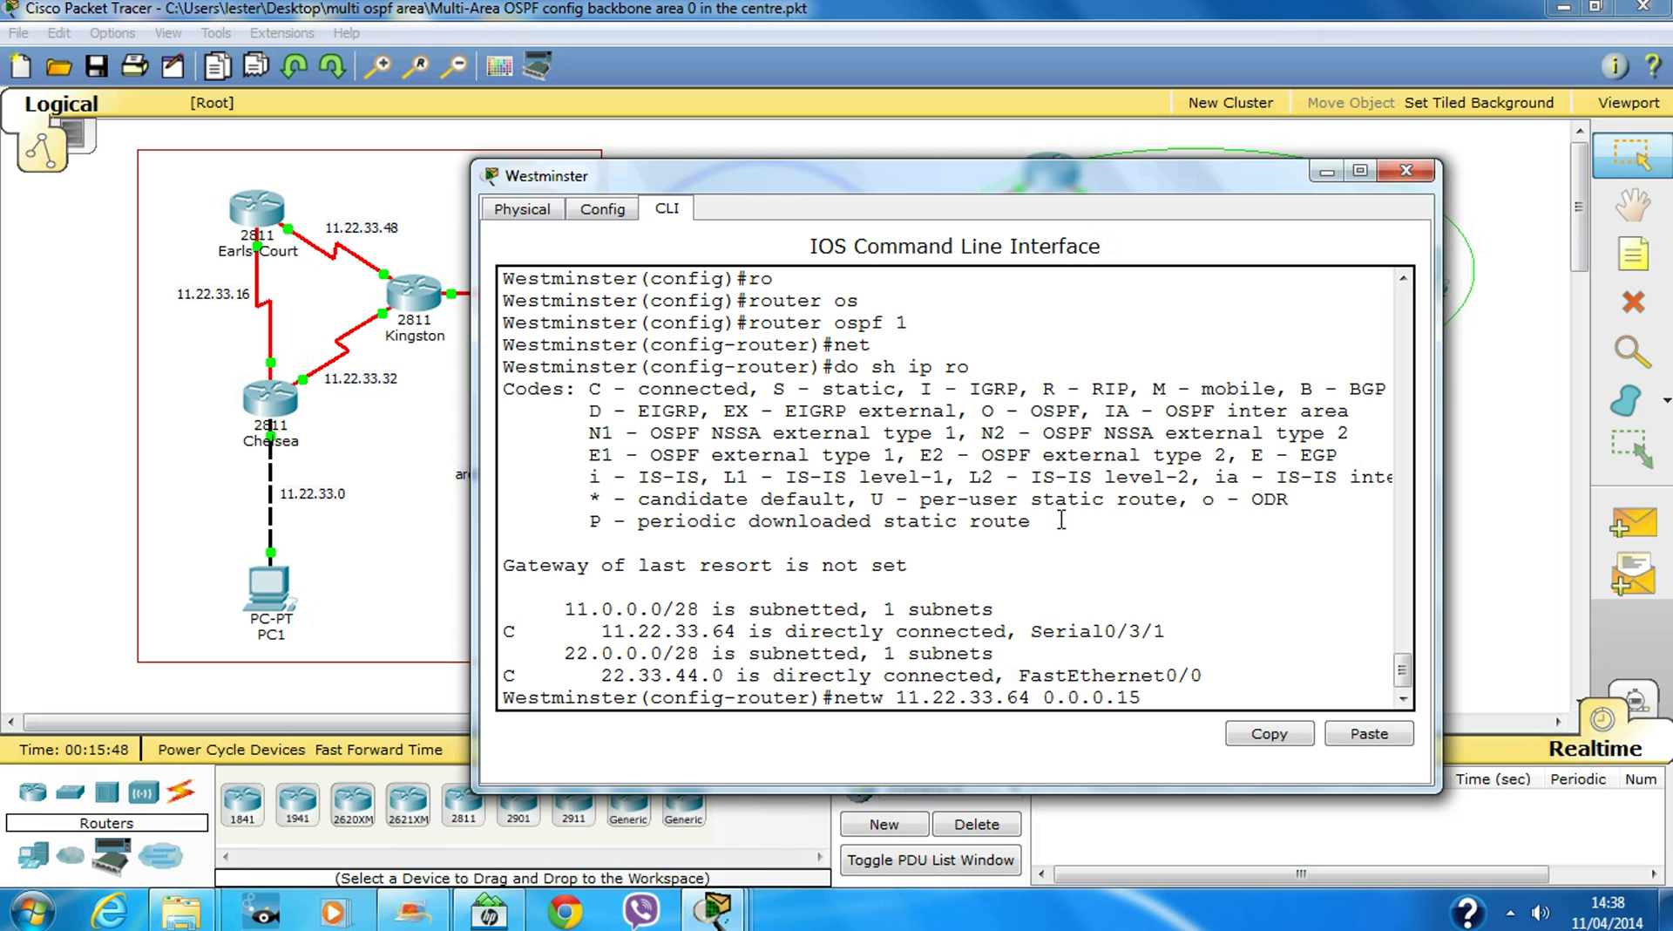
Compute the wildcard mask's last octet as 255 - 240 in the Windows Calculator, and close it
key("super+r")
type("calc")
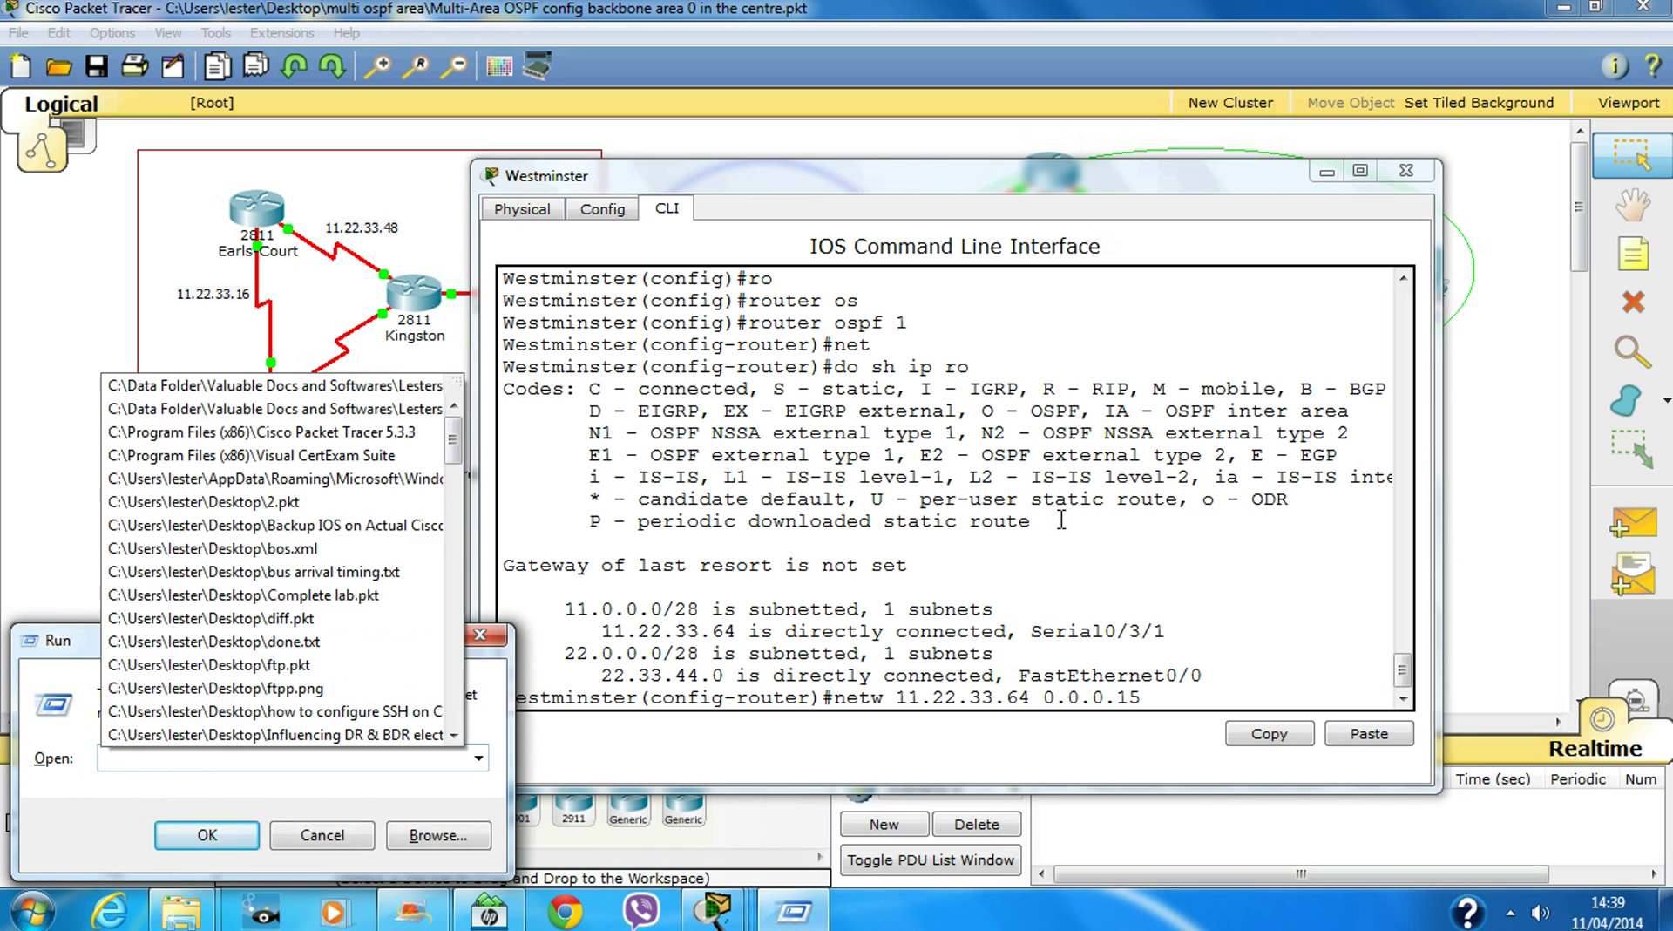
key("Return")
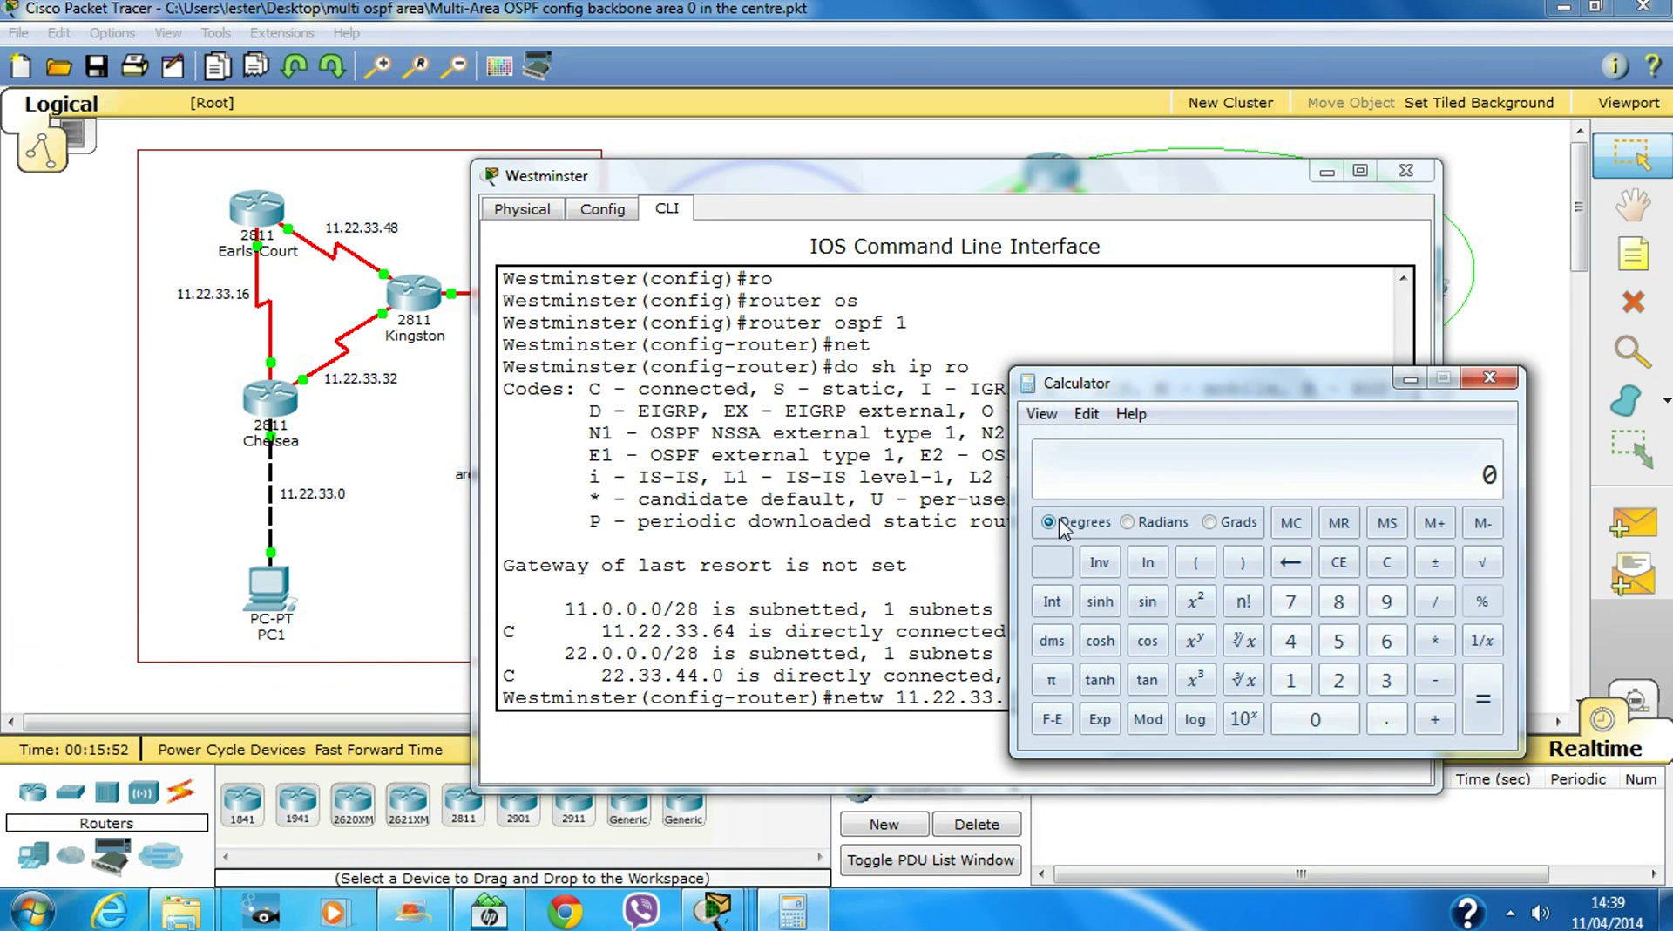
type("255 - 240")
key("Return")
left_click(1490, 377)
Complete the 11.22.33.64 network statement with area 0 and submit it
type("15 ")
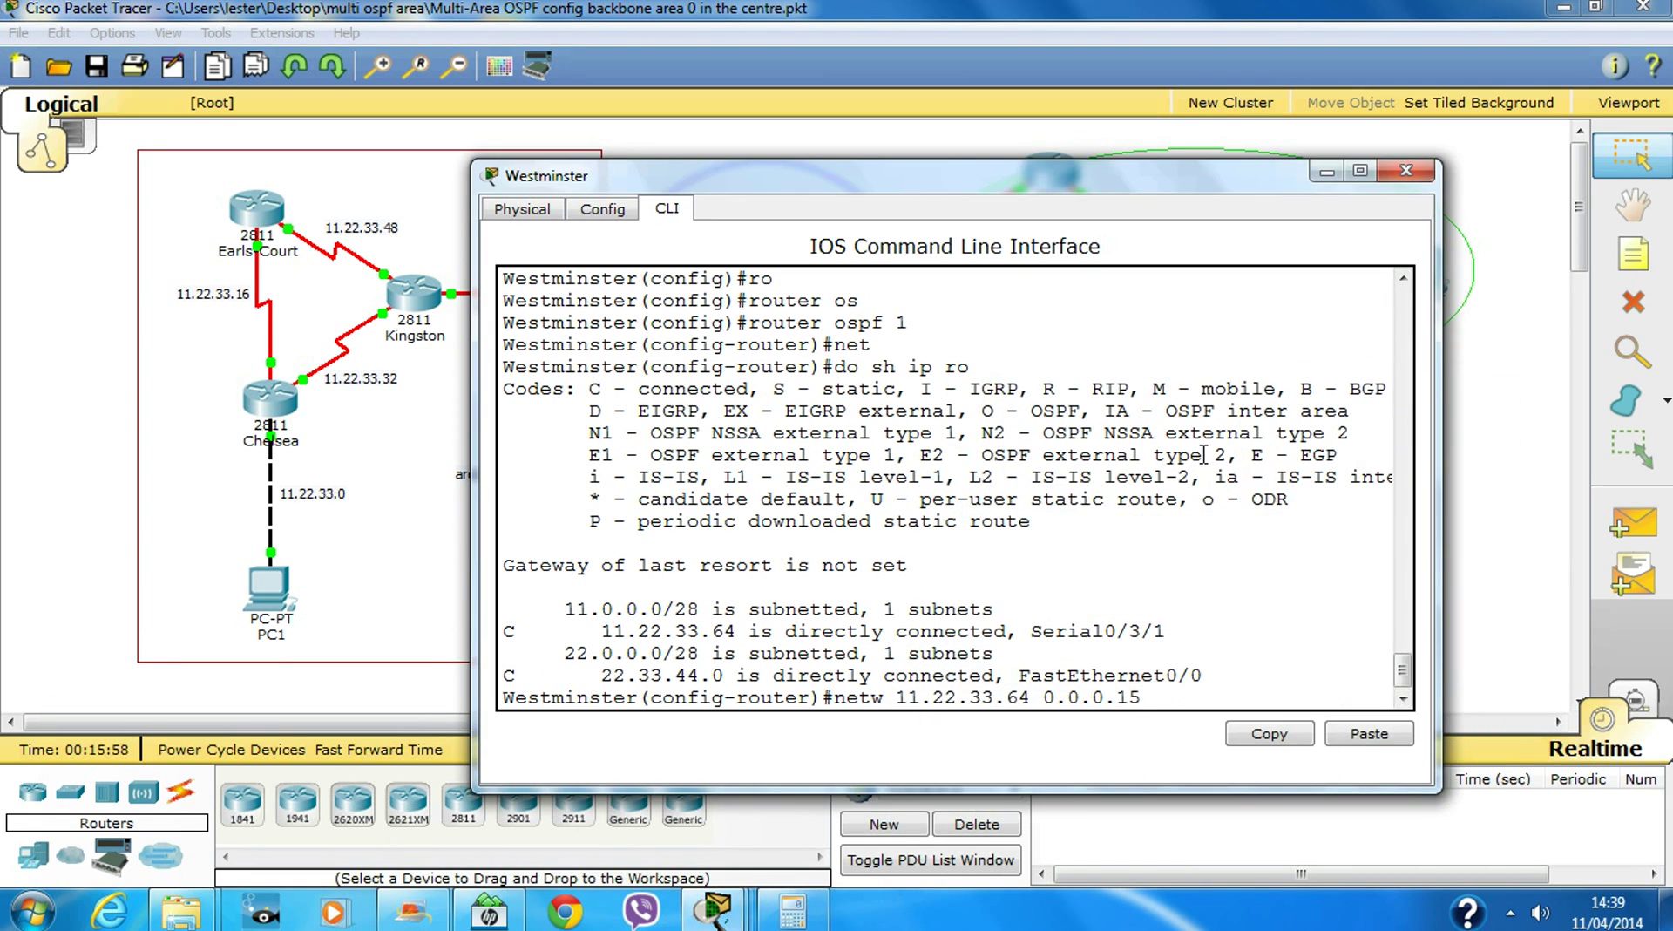
type("area 0")
key("Return")
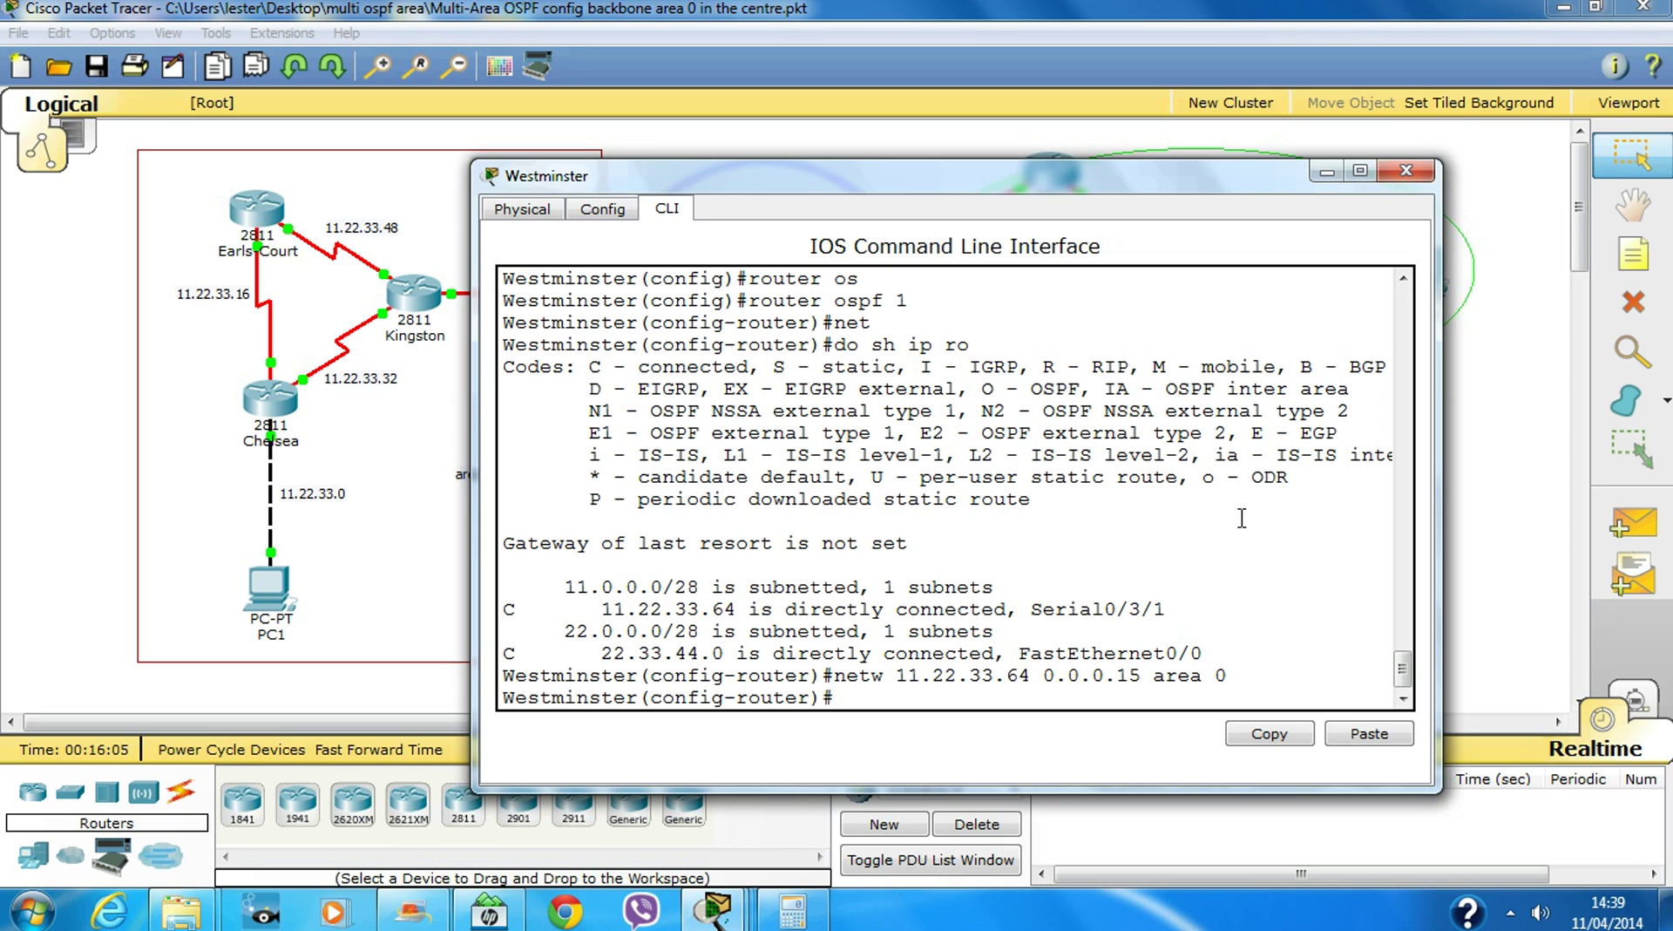
Advertise network 22.33.44.0 with wildcard mask 0.0.0.15 in OSPF area 0
type("net 22.33.44.0 0.0.")
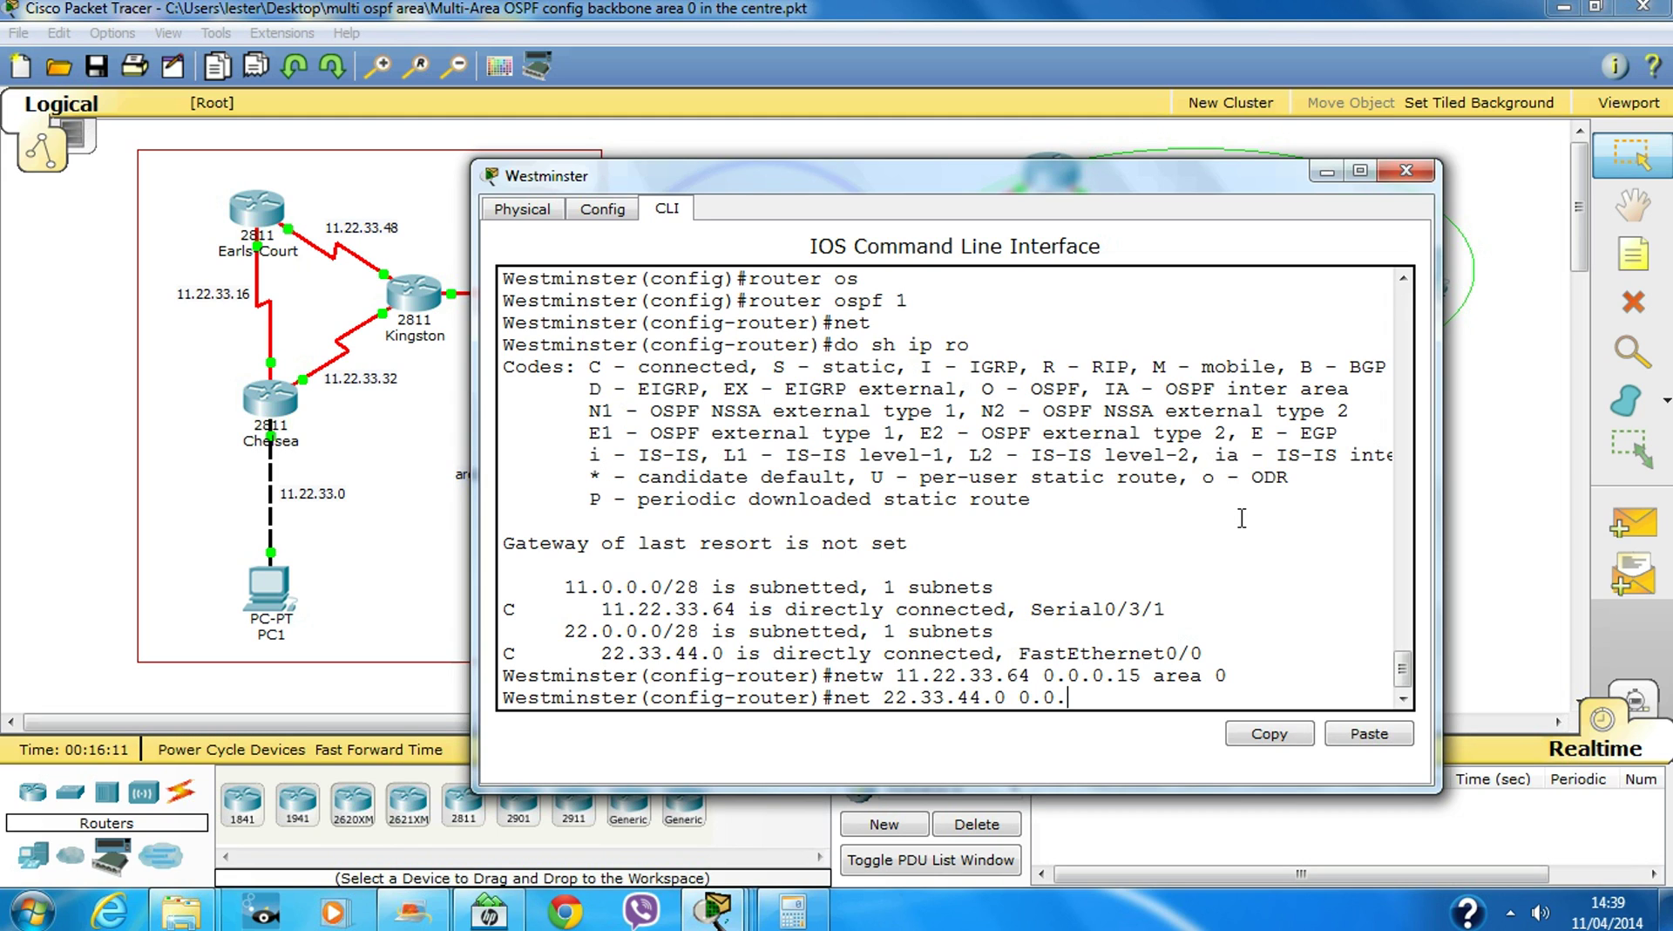
type("0.")
type("15")
type(" area")
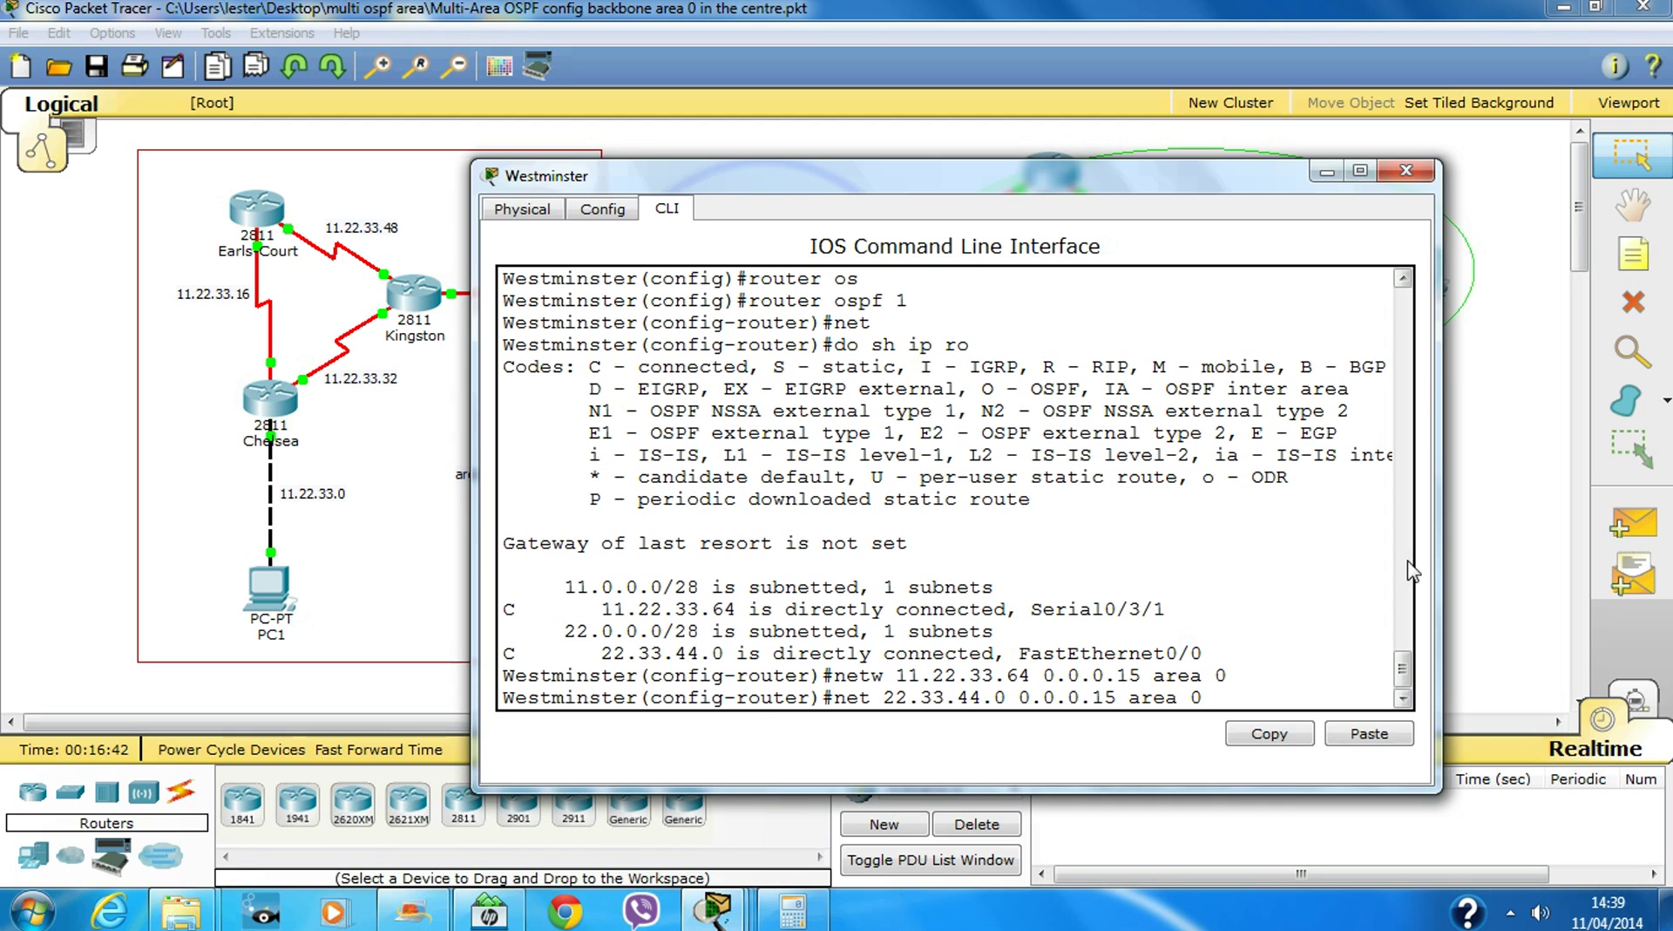
type("0")
key("Return")
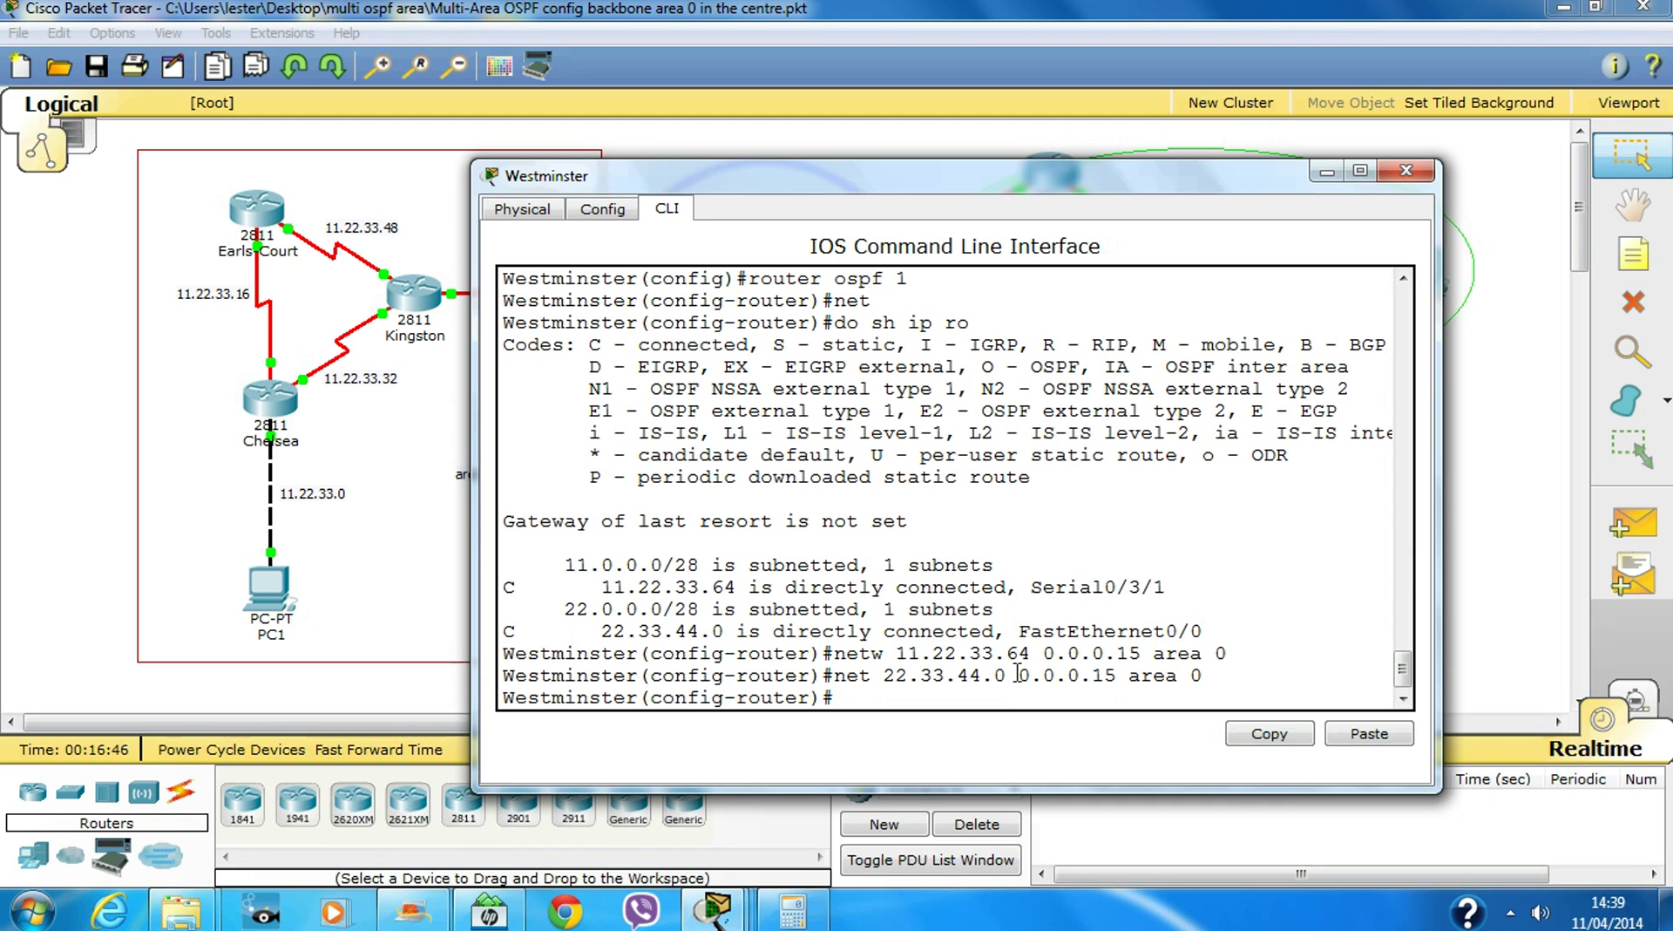
Remove the OSPF statement for network 11.22.33.64 0.0.0.15 area 0 by reissuing it with the no prefix
left_click_drag(1229, 655, 841, 655)
key("ctrl+c")
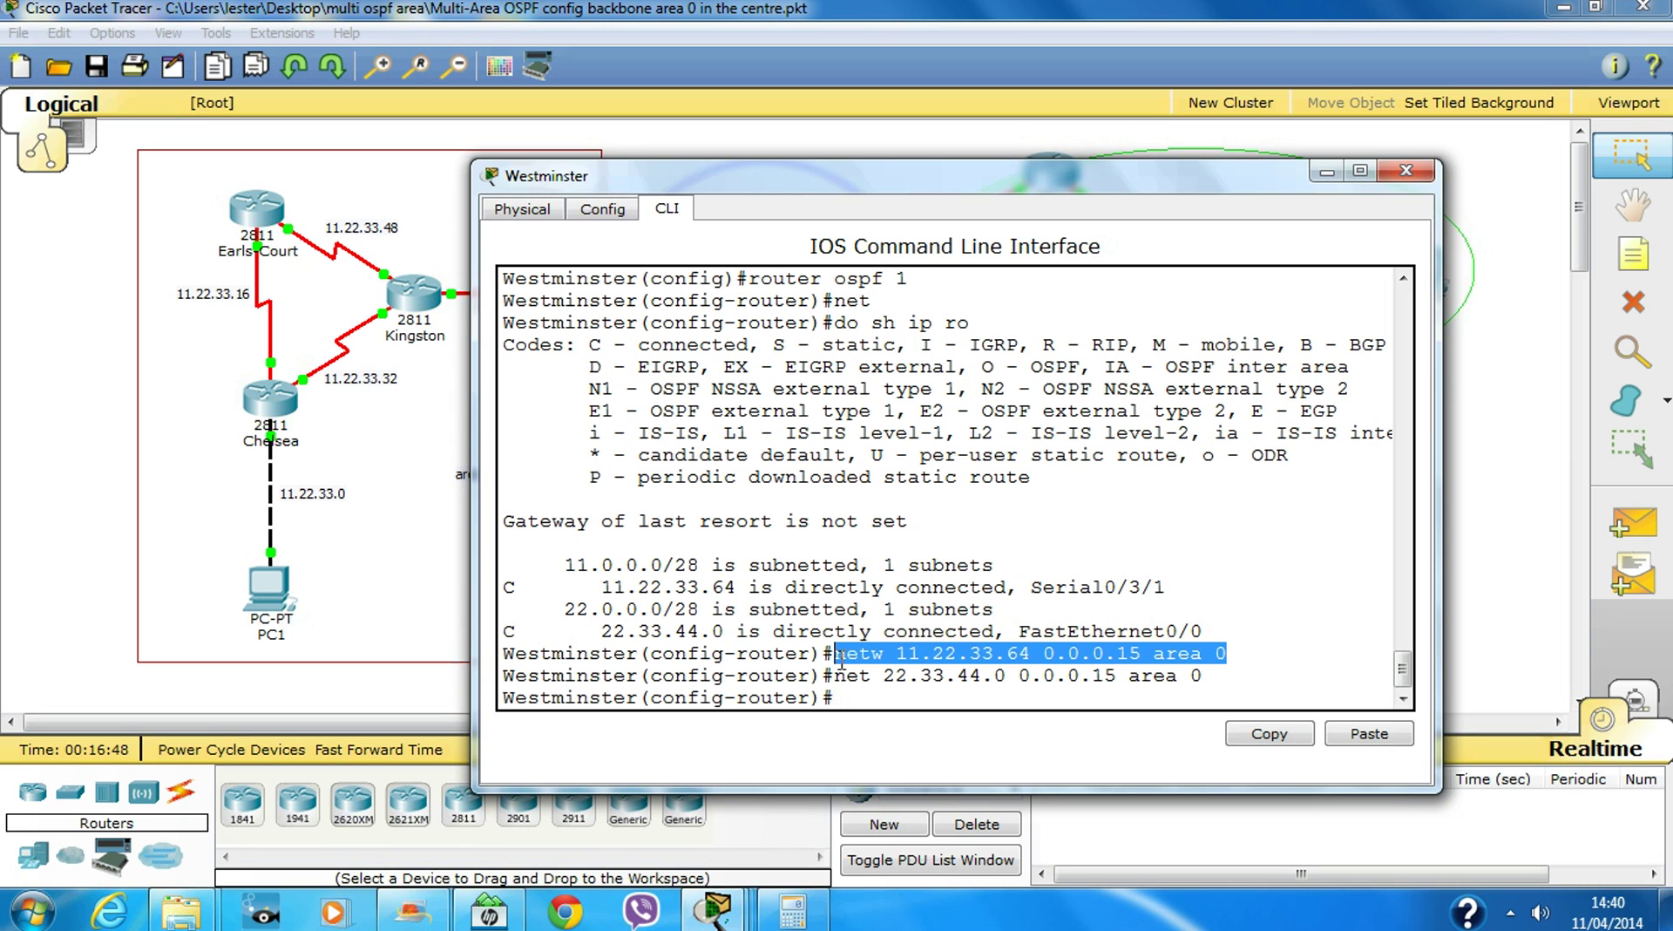
left_click_drag(978, 194, 1133, 344)
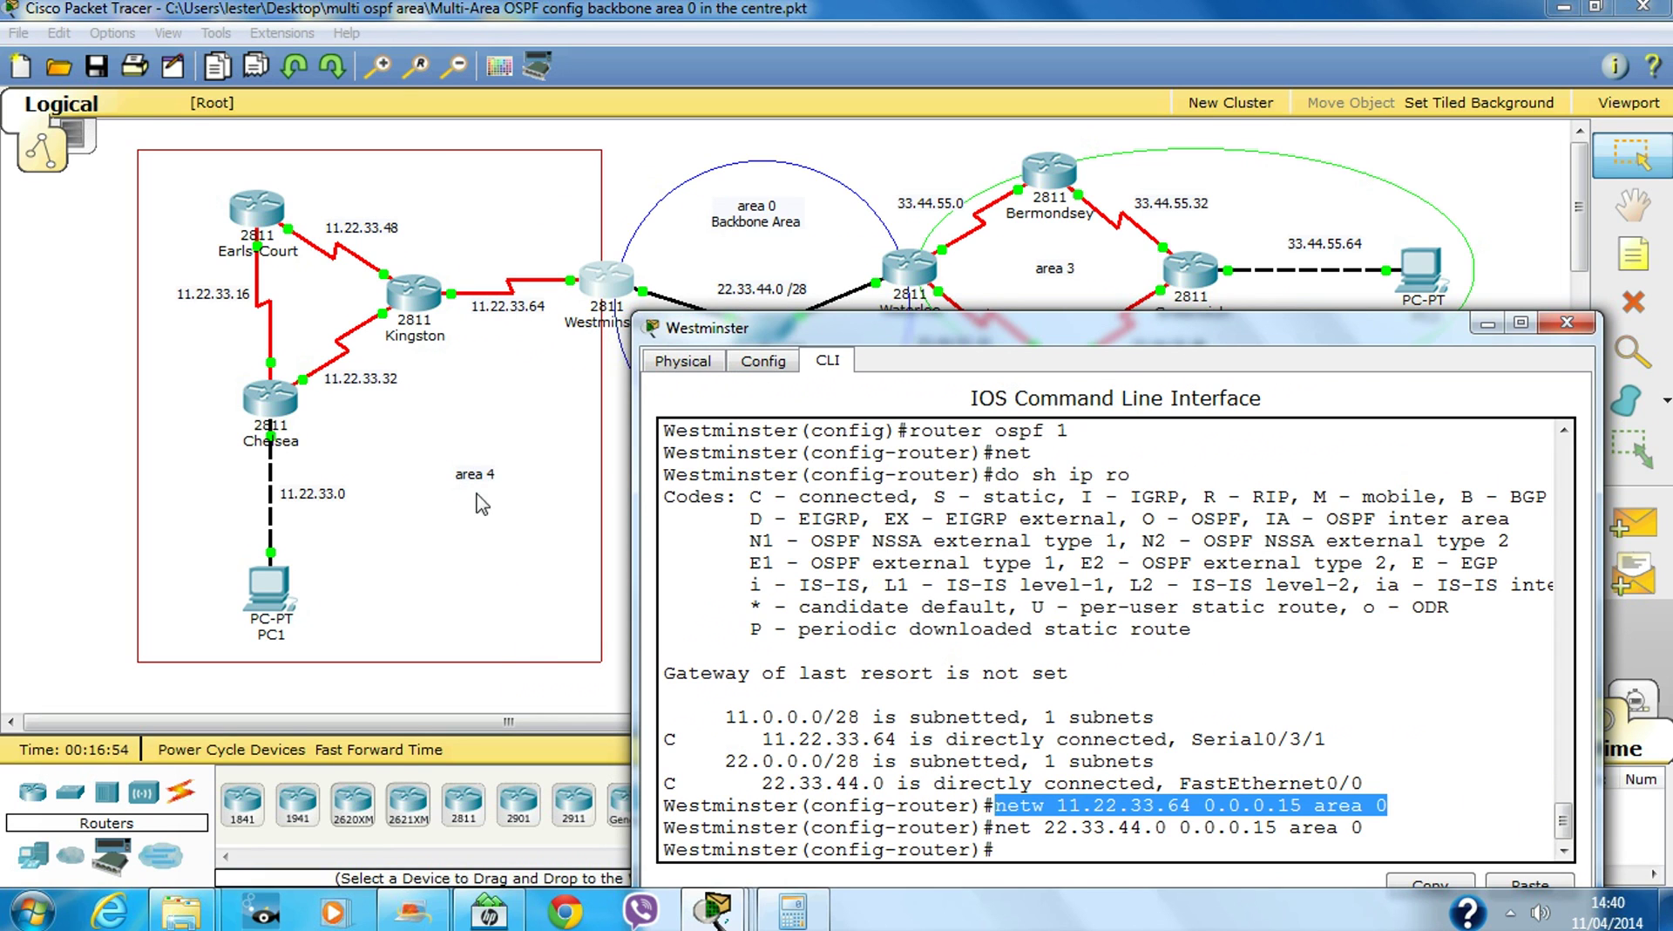
left_click_drag(1100, 329, 973, 154)
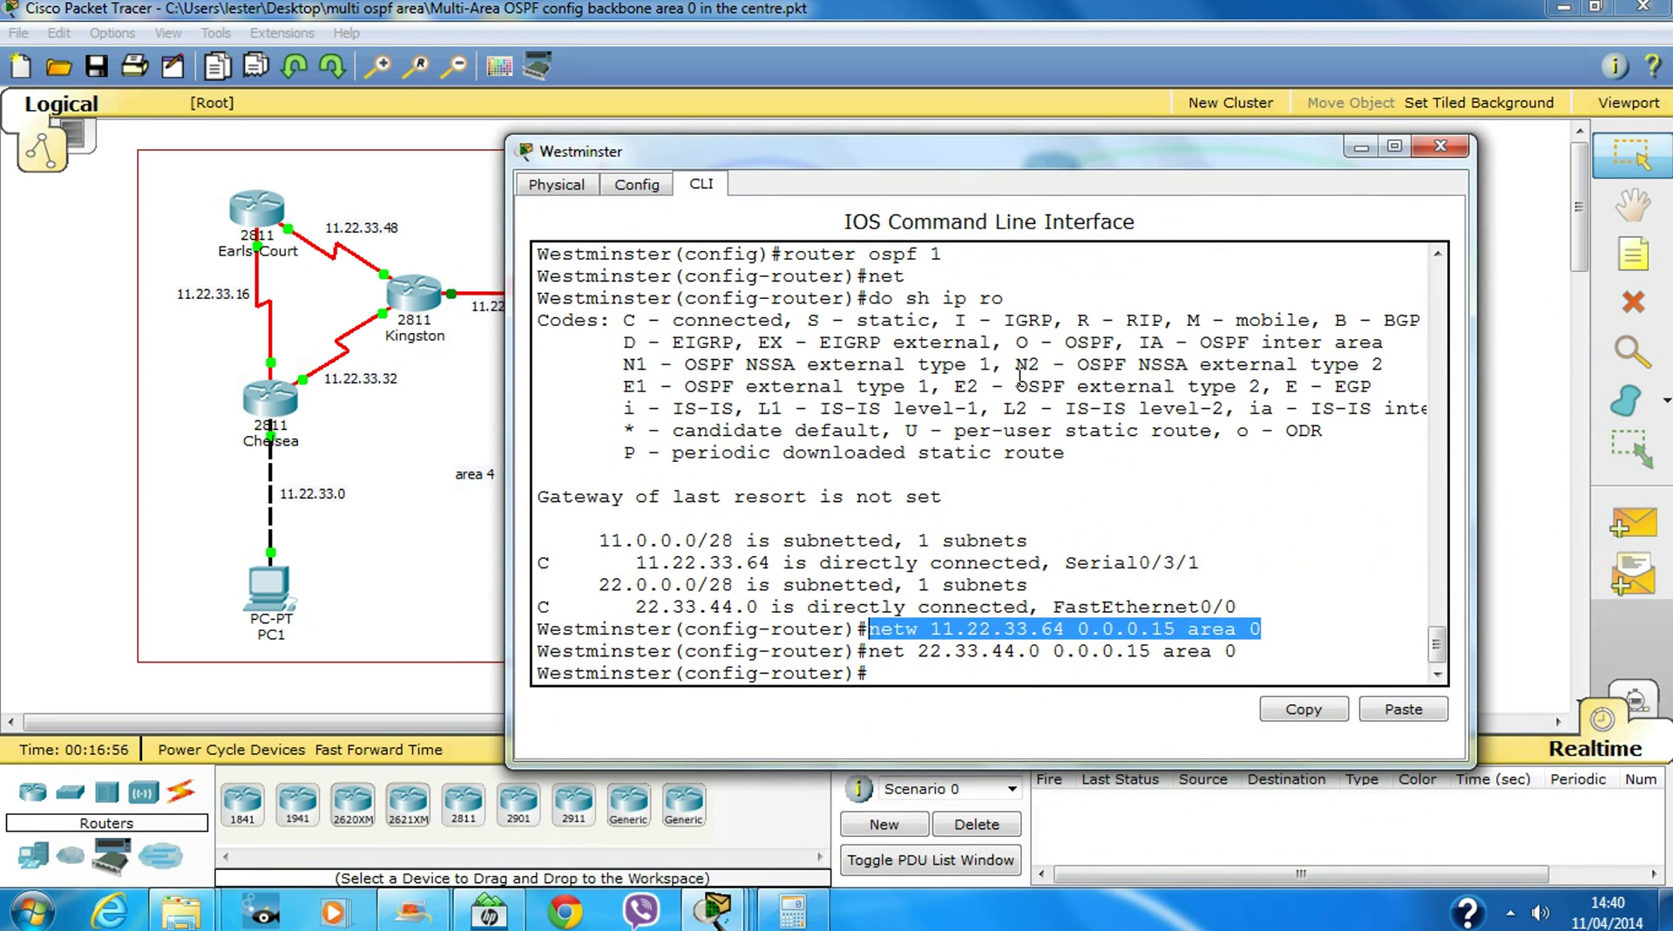
key("ctrl+v")
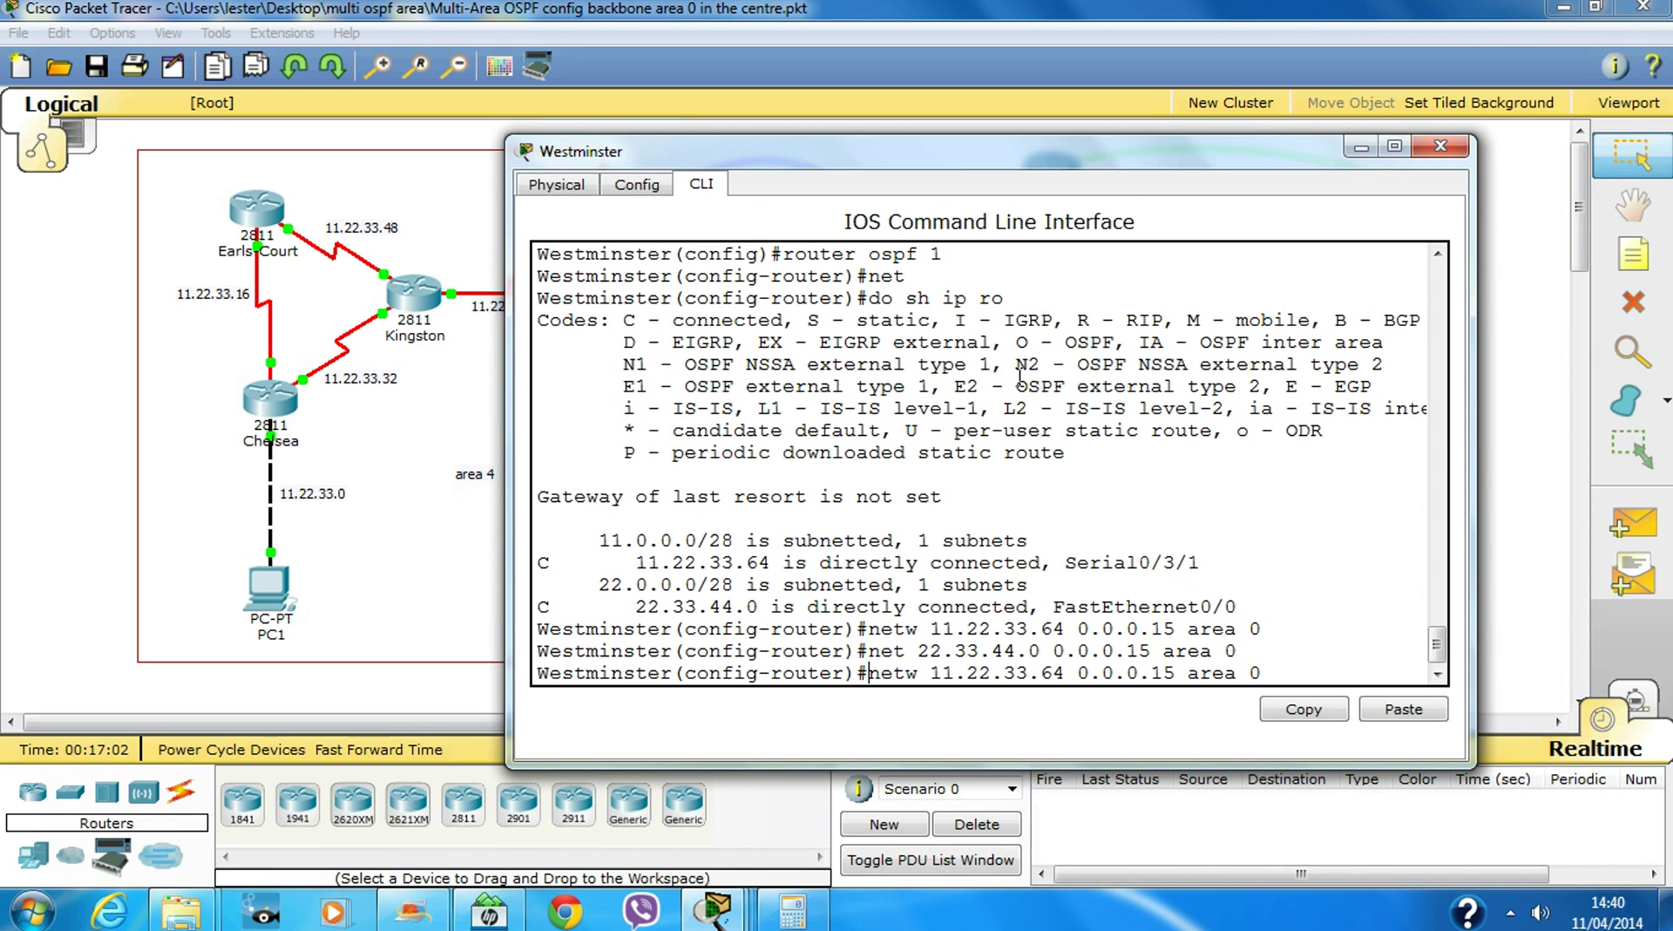
key("ctrl+a")
type("no")
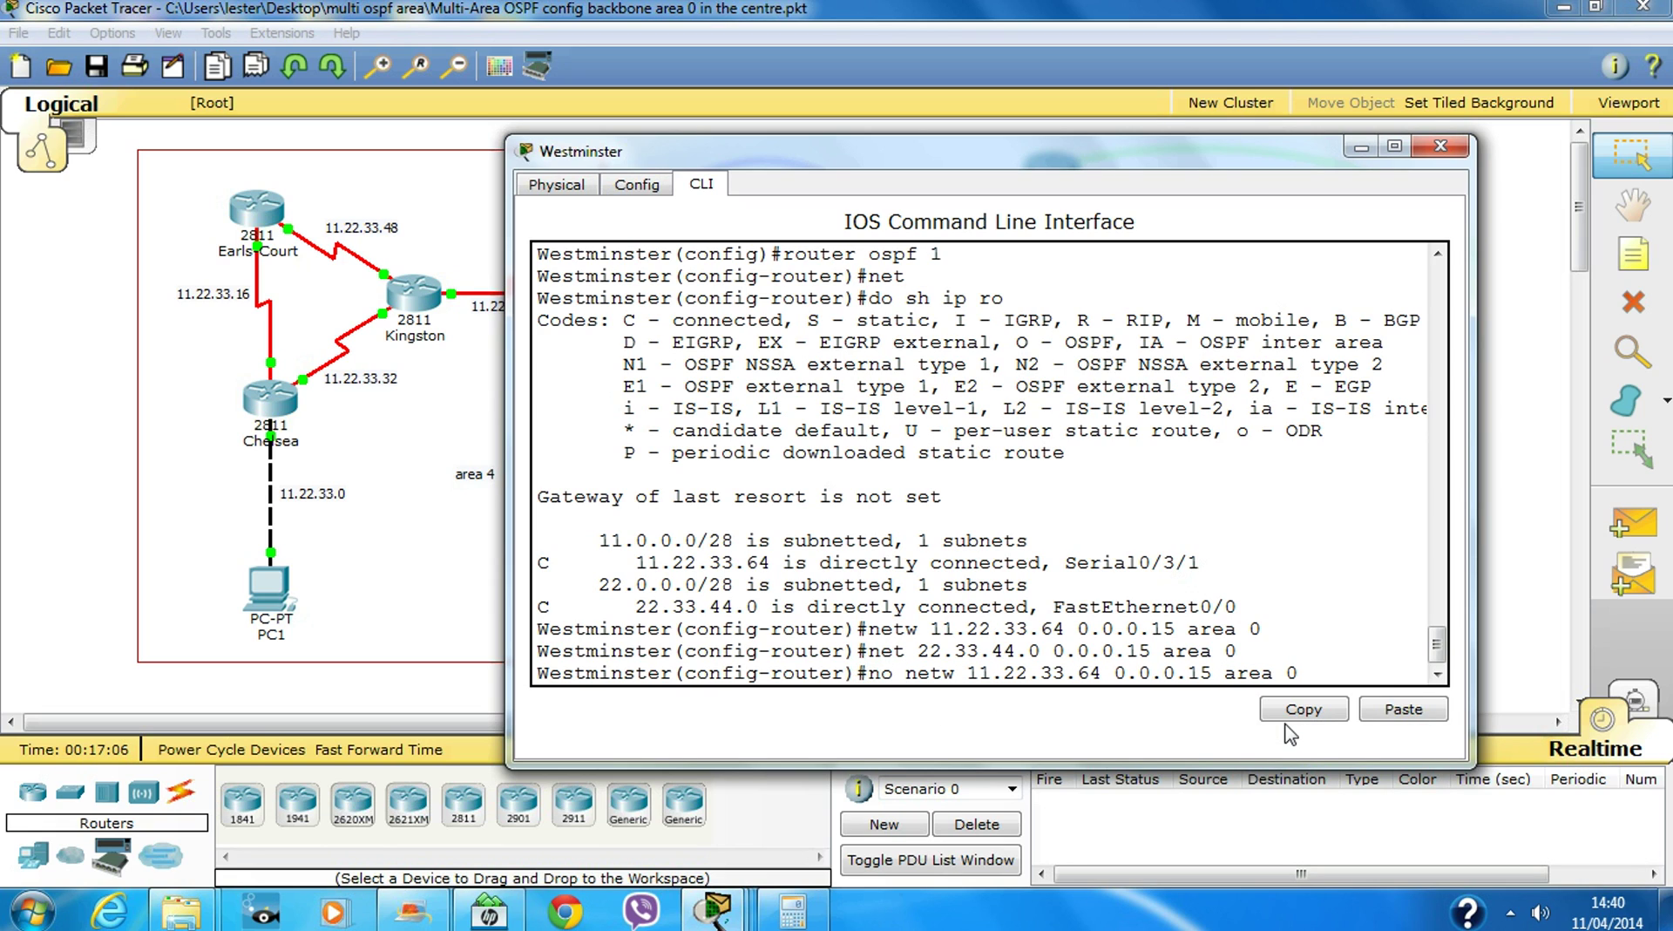
key("Return")
key("Return")
key("Return")
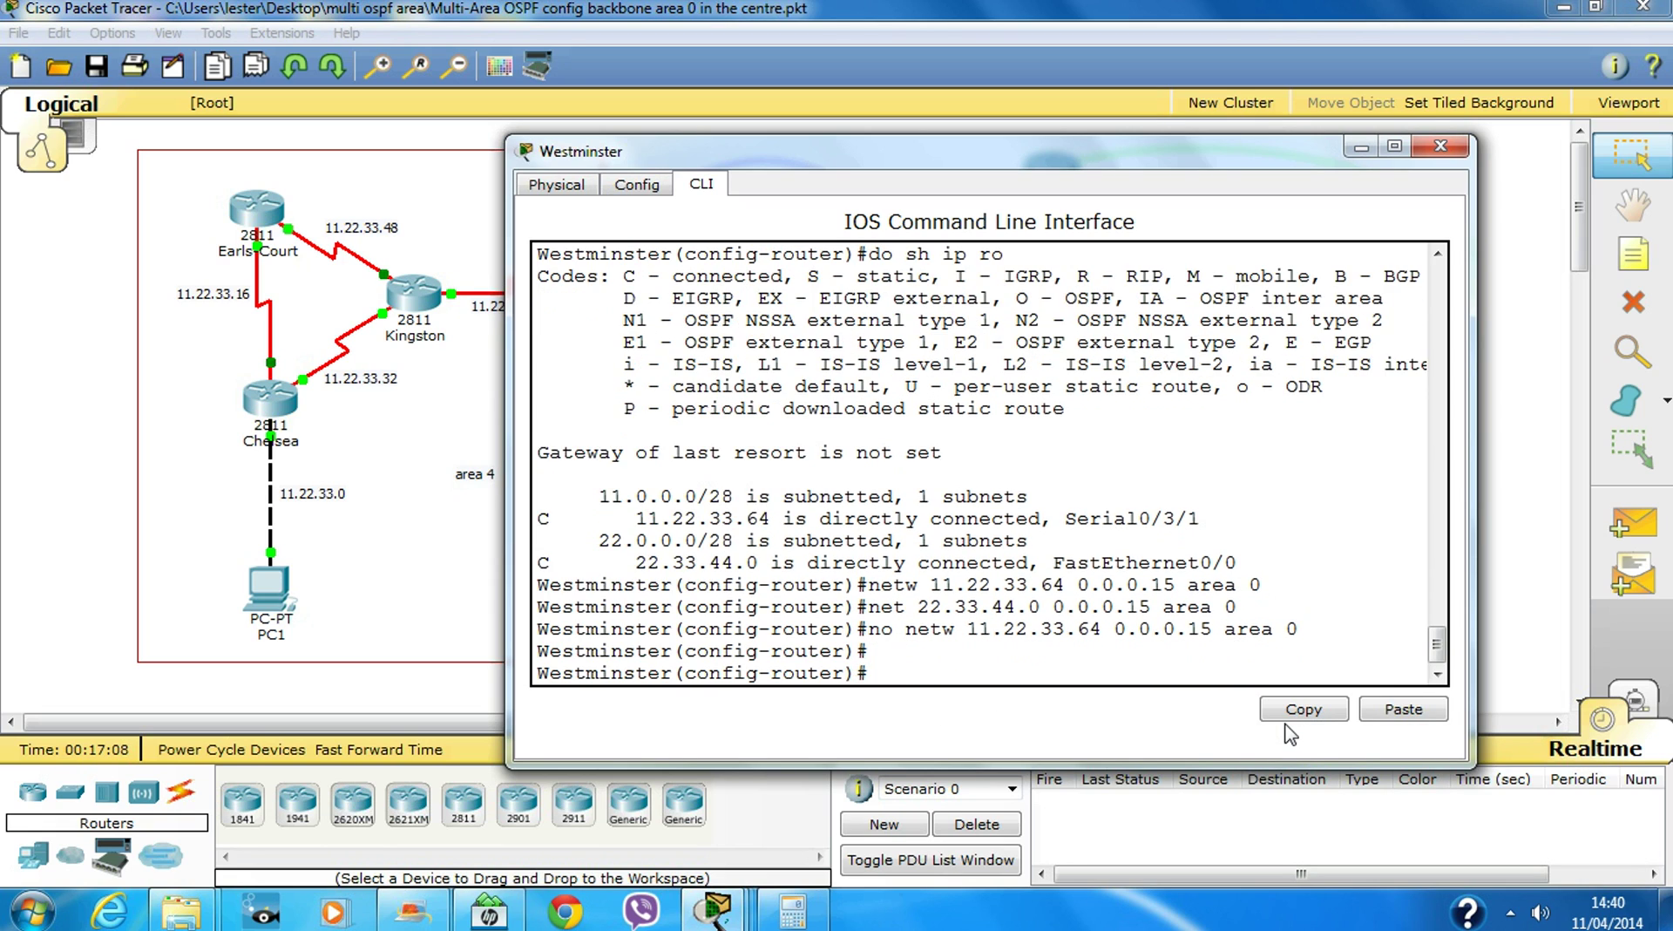
Display the running configuration again to check the network statements under OSPF process 1
type("do sh run")
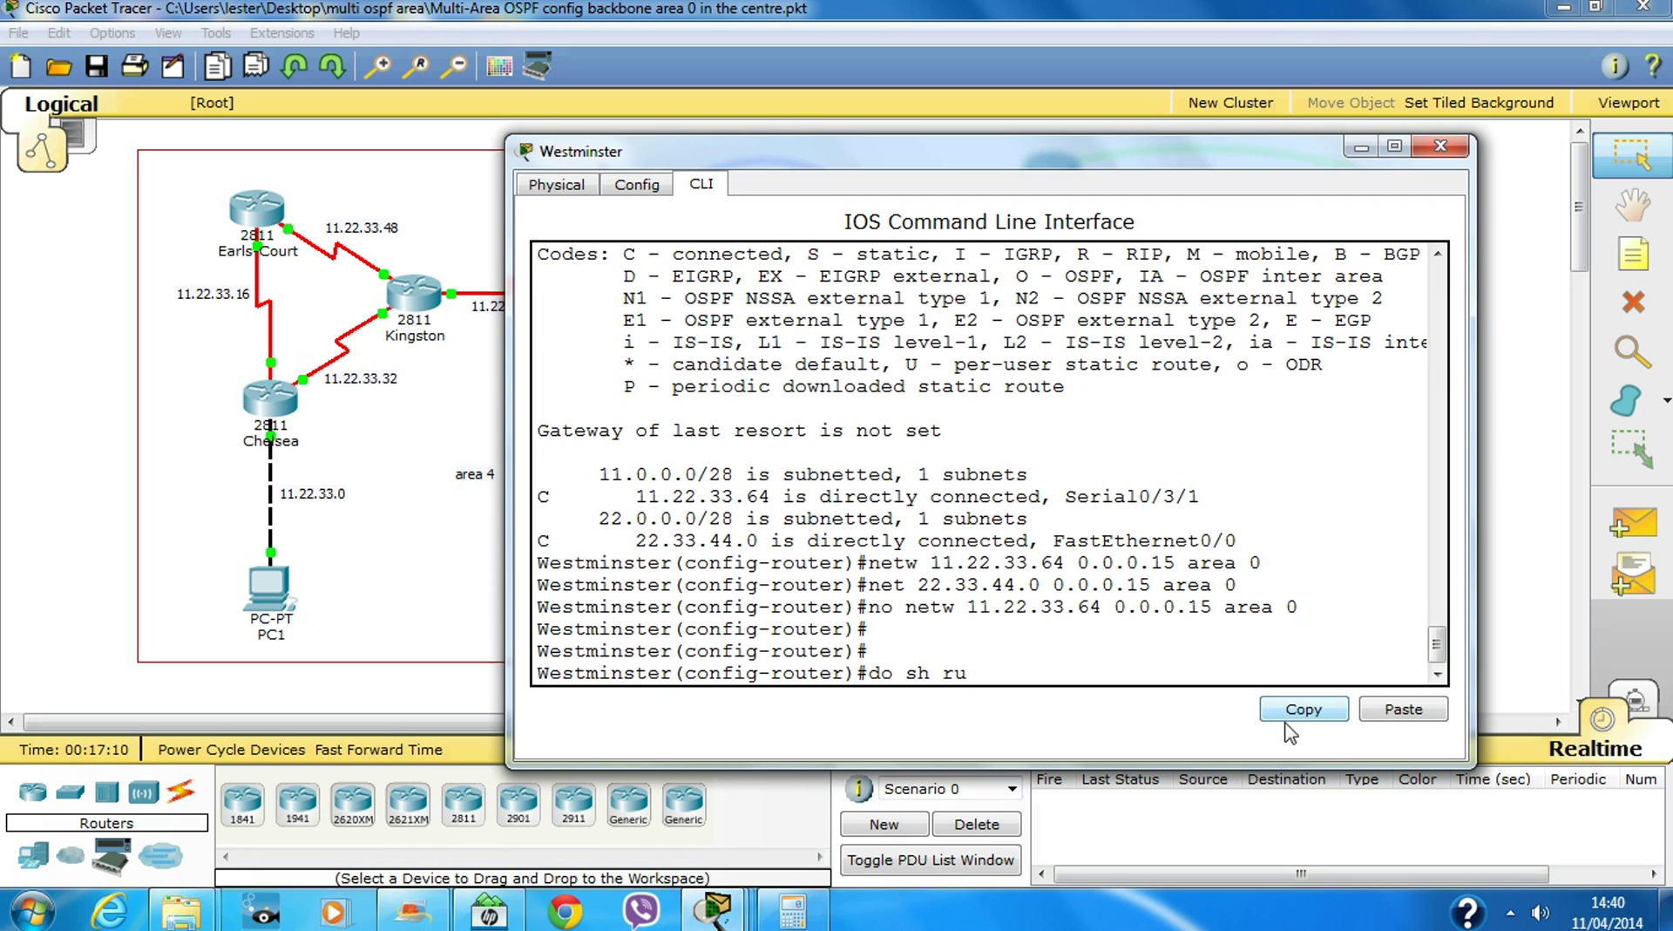
key("Return")
key("space")
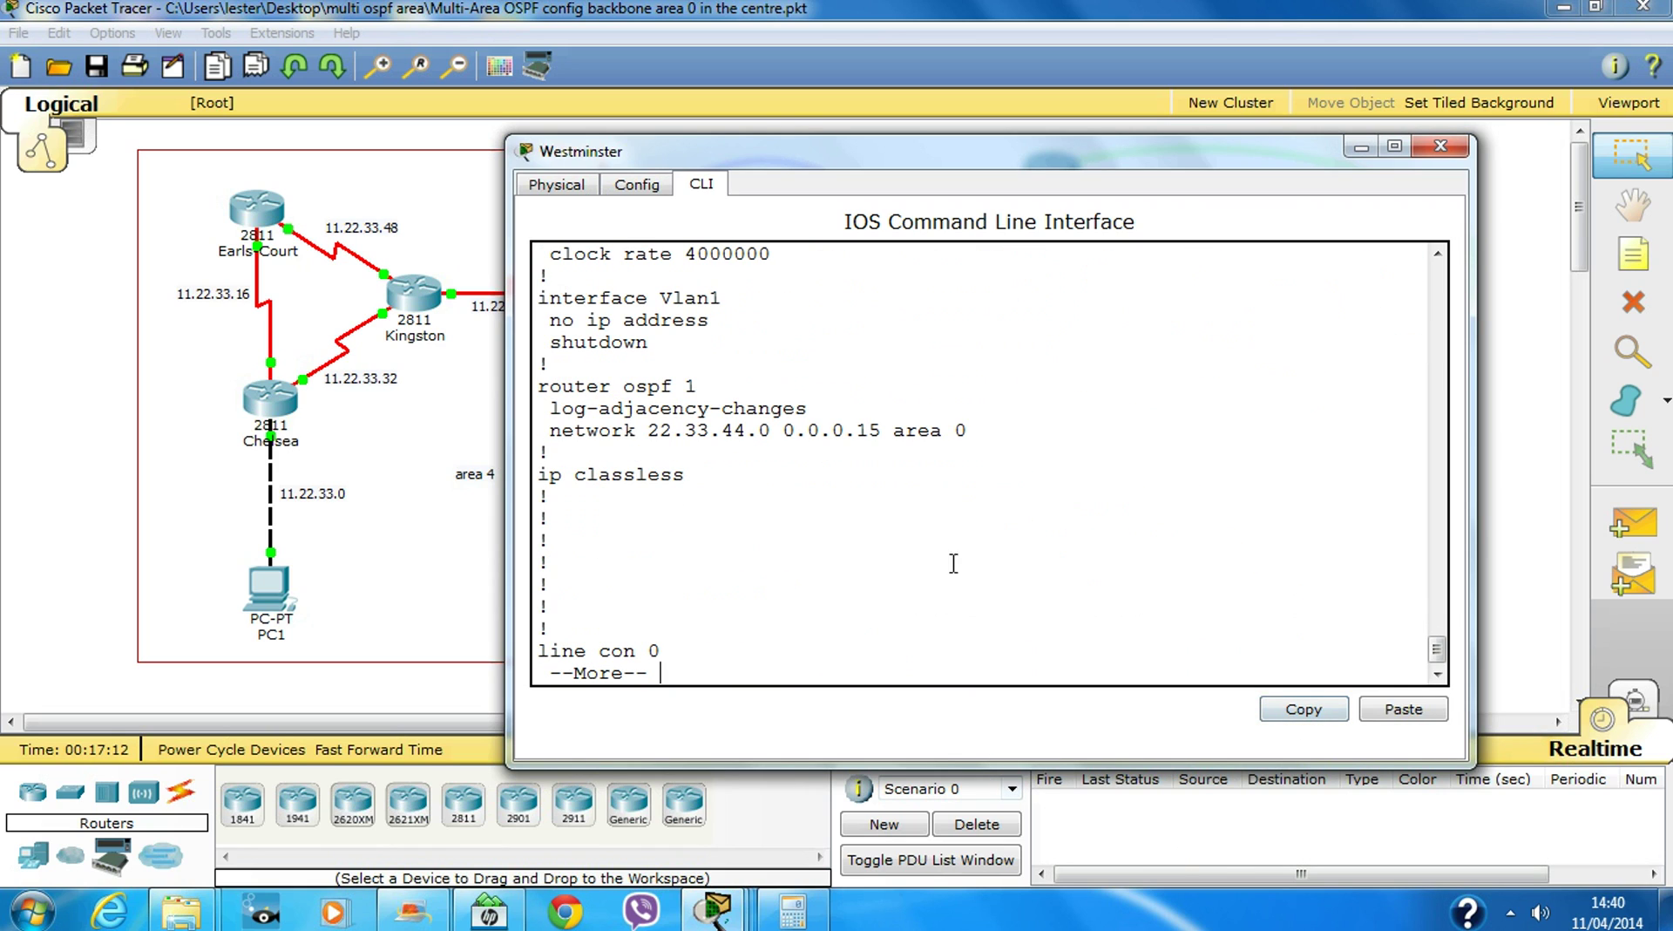
key("space")
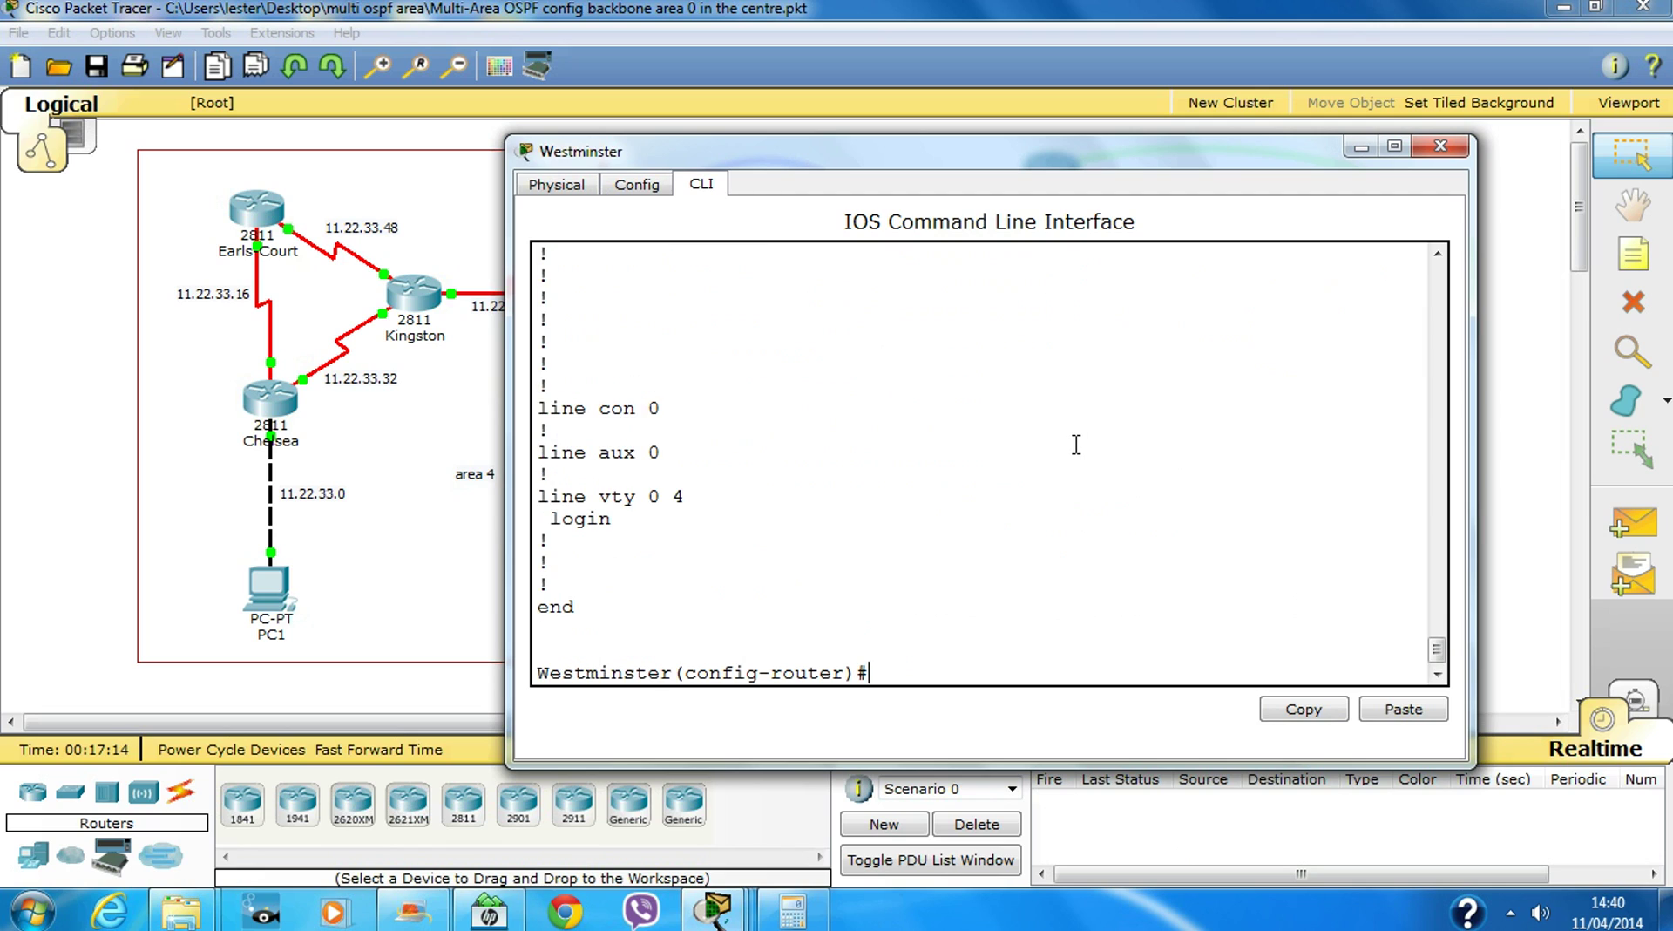
Advertise network 11.22.33.64 with wildcard mask 0.0.0.15 in OSPF area 4 on Westminster and close the router's window
key("Up")
key("Up")
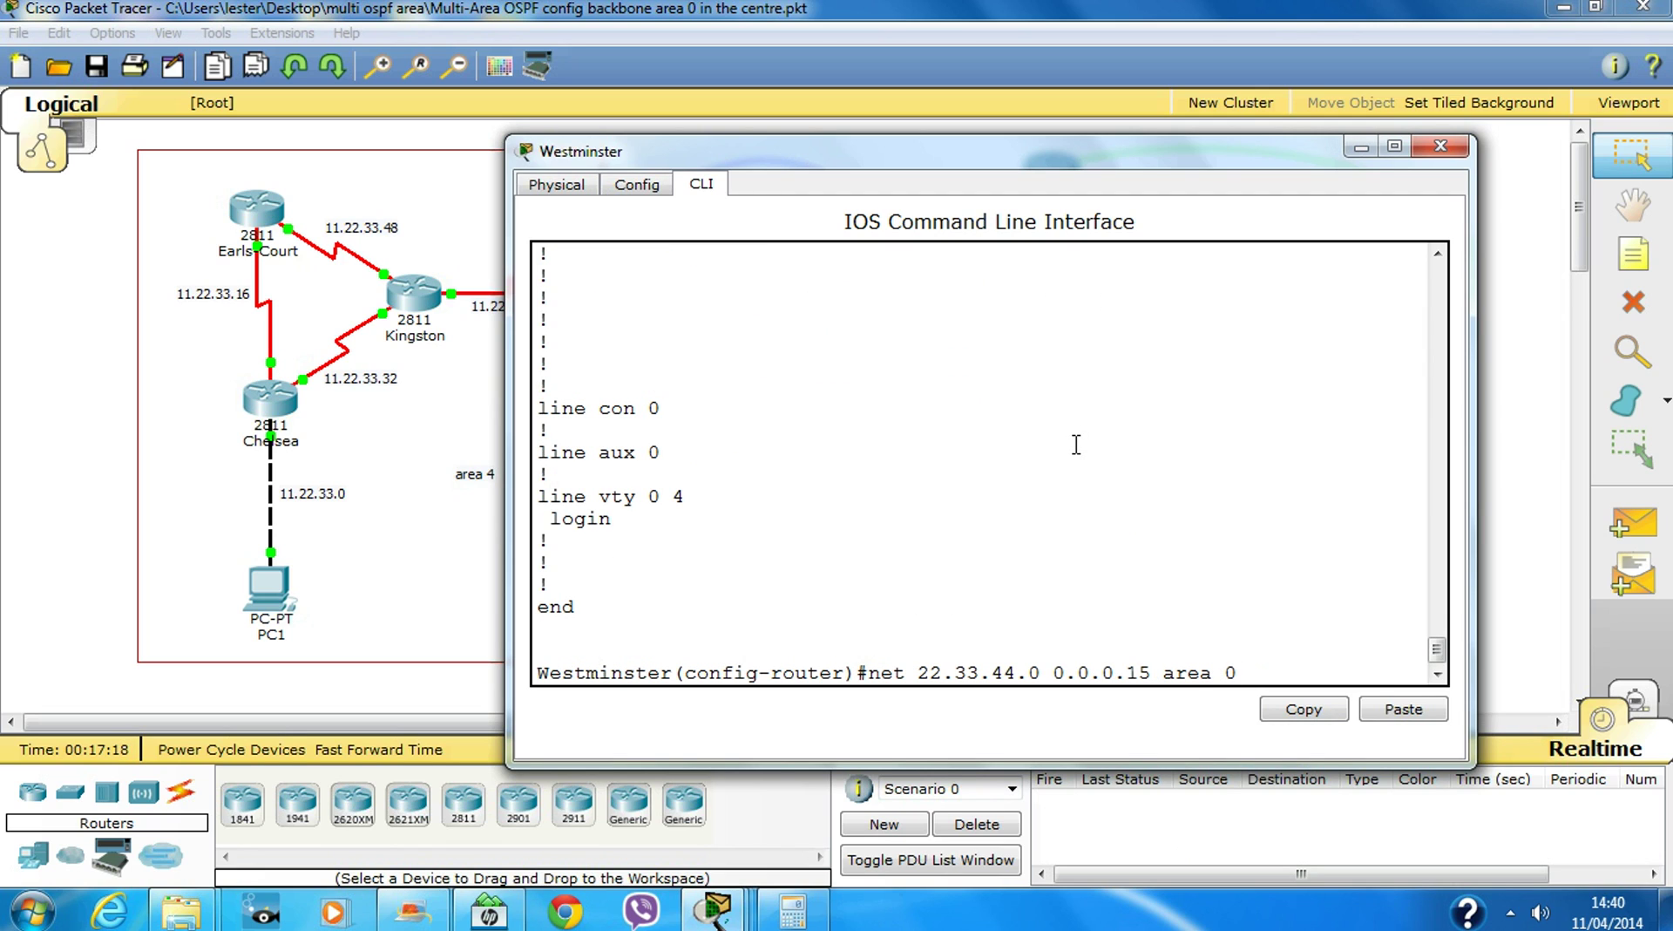
key("Up")
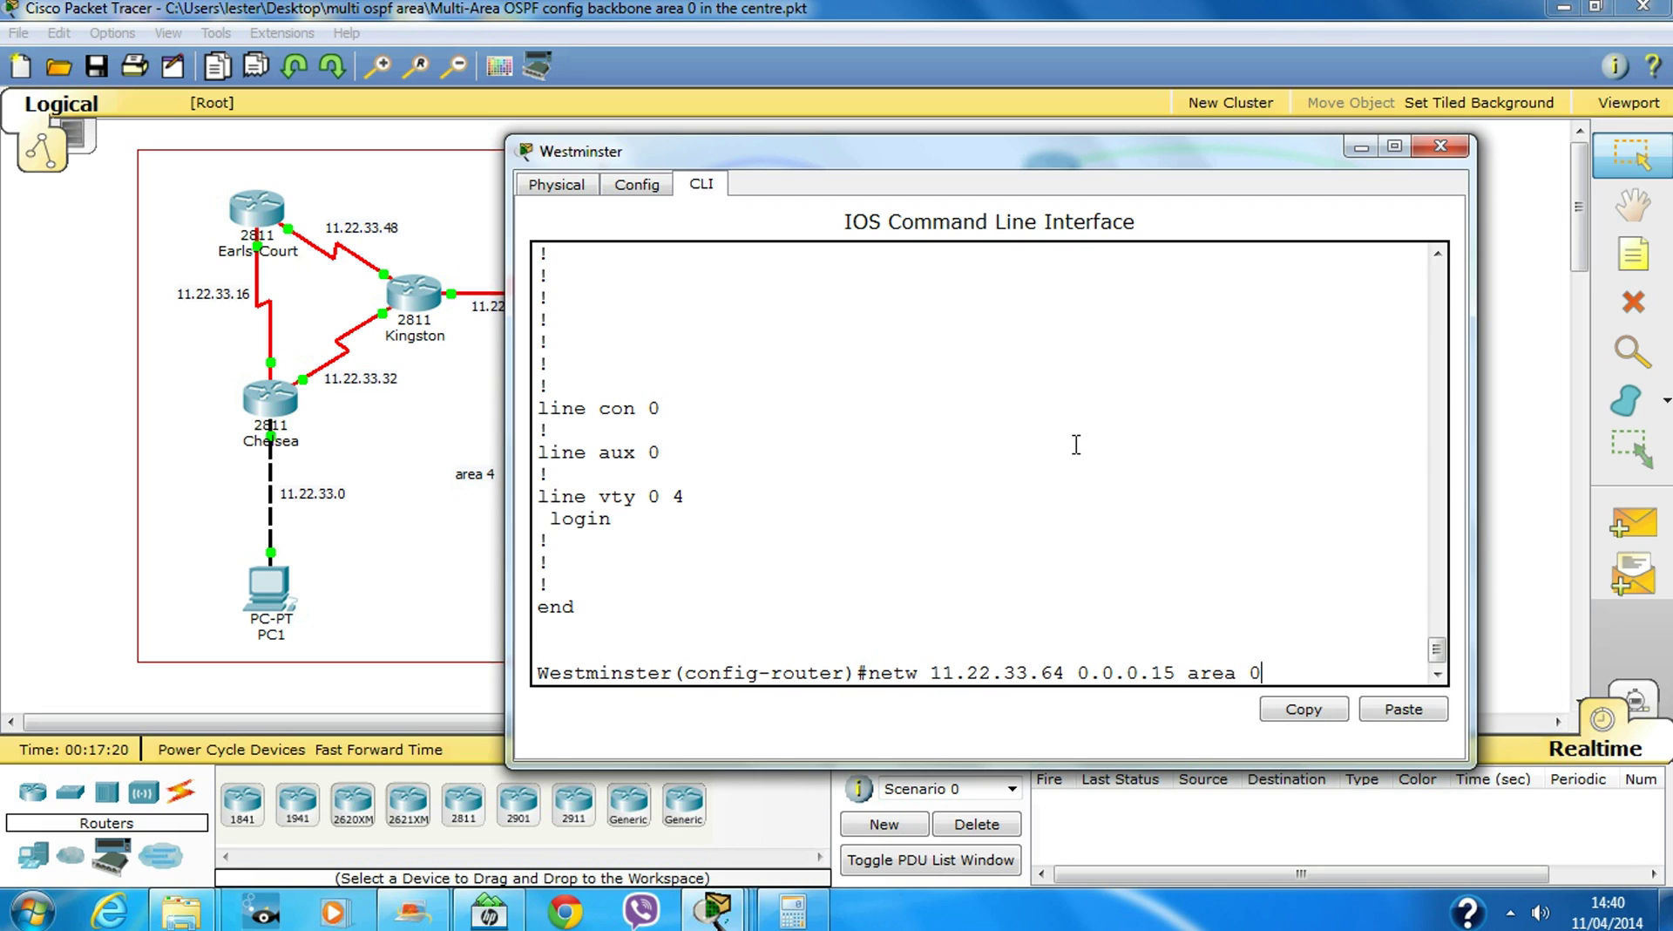
key("BackSpace")
type("4")
key("Return")
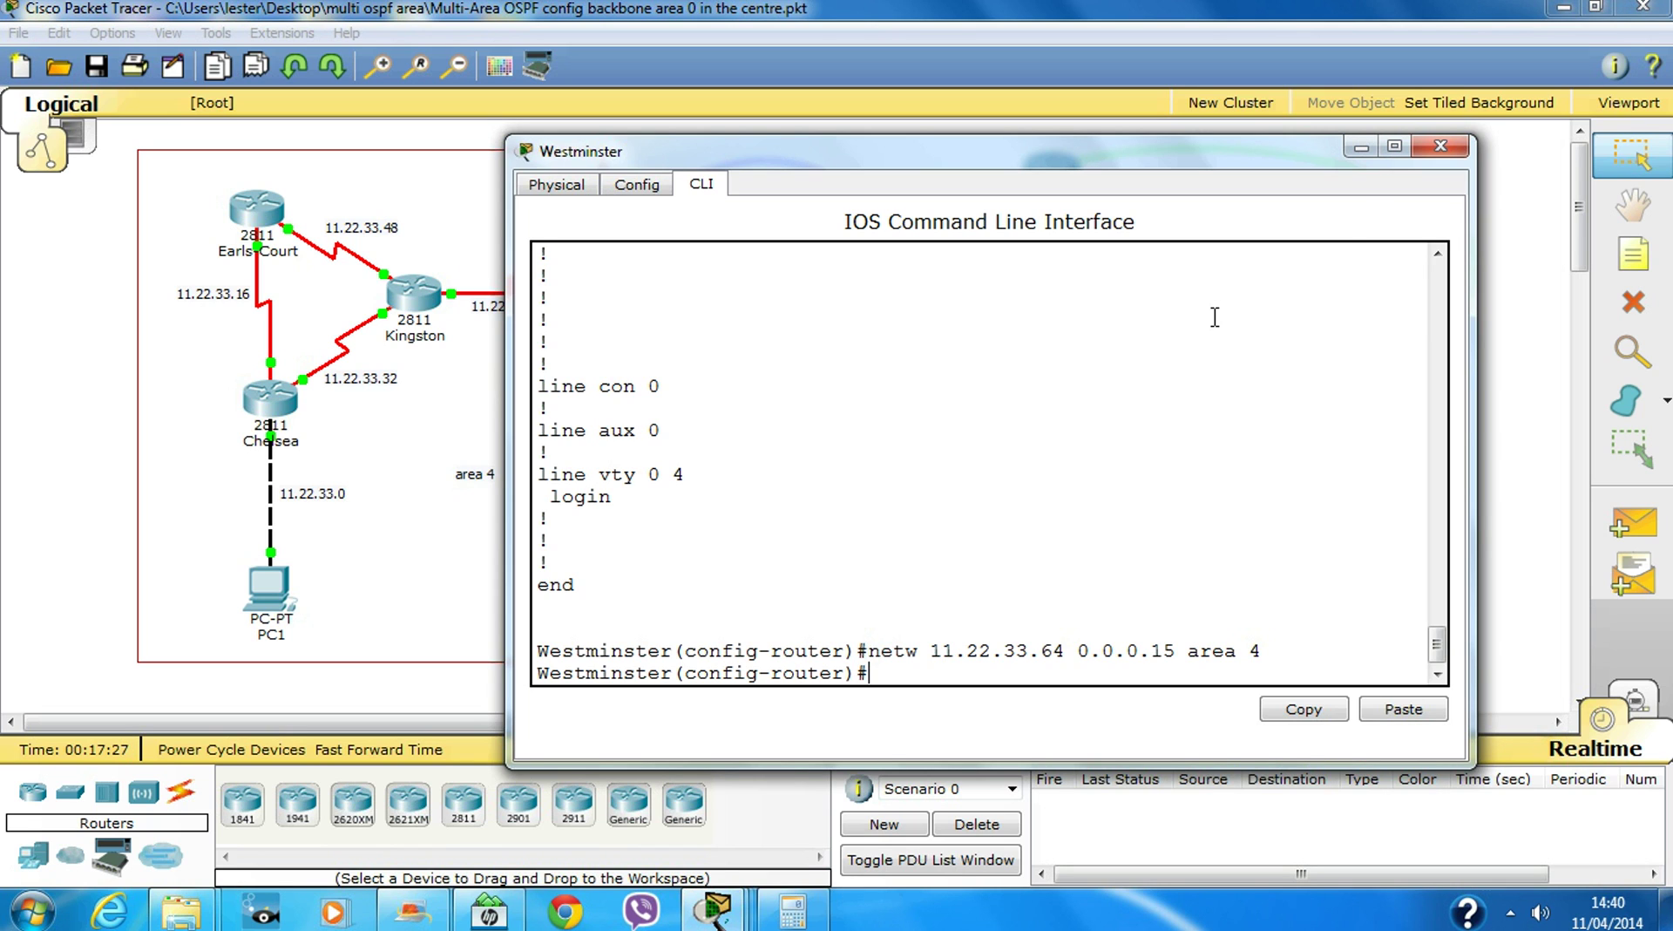
left_click(1436, 147)
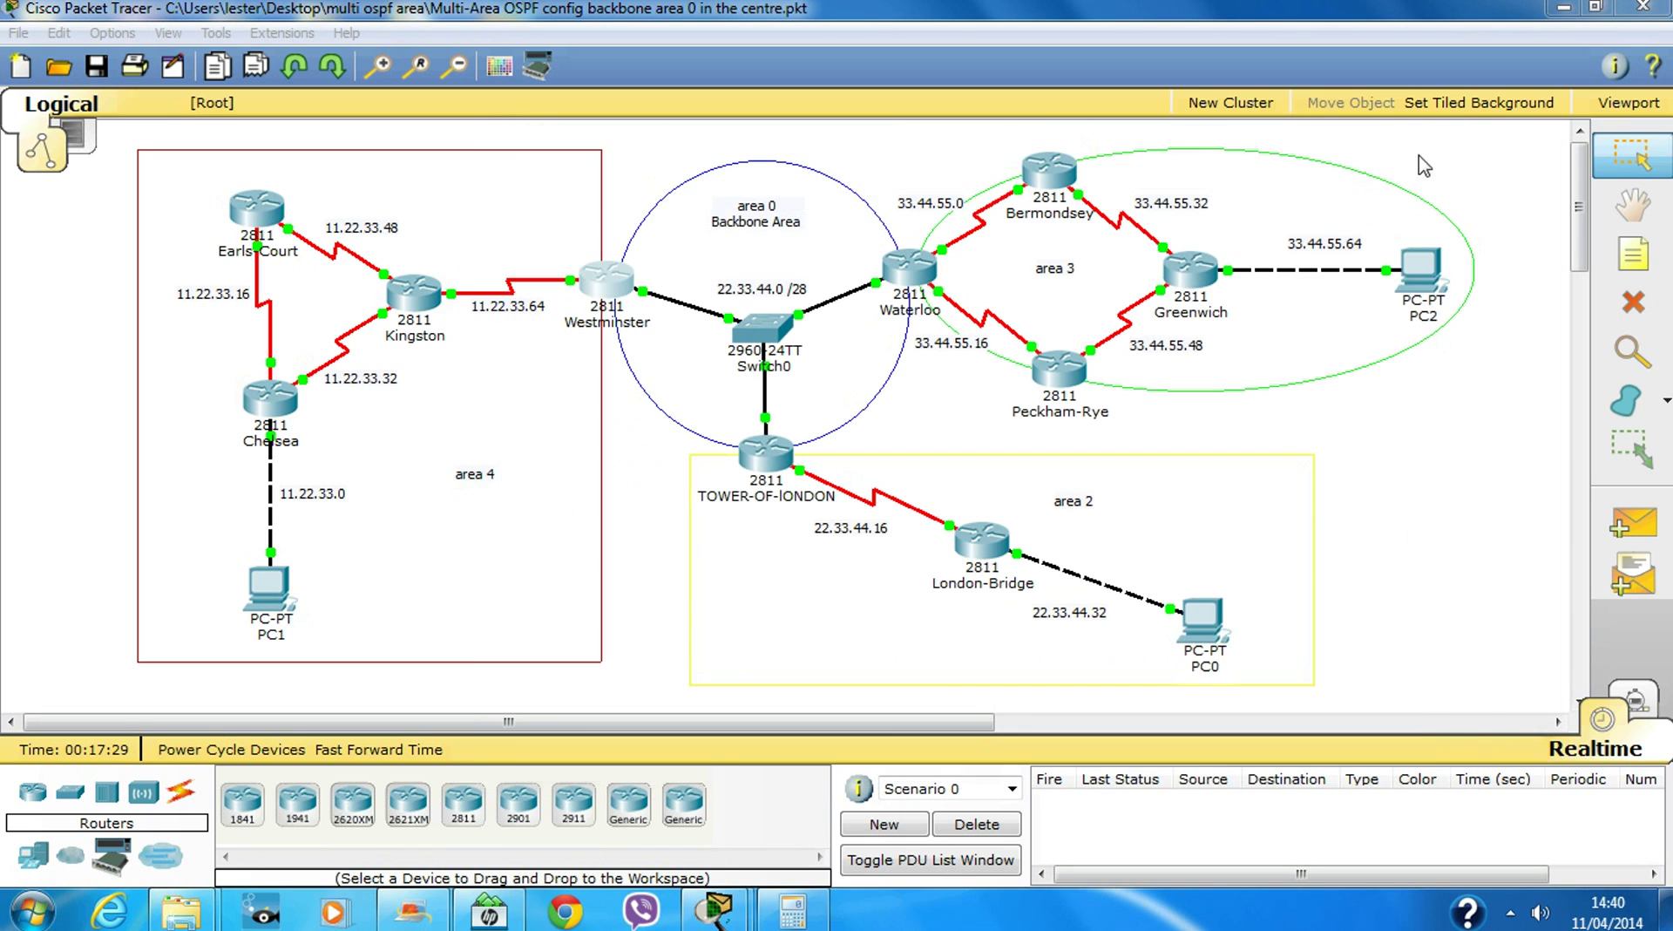
Open the TOWER-OF-lONDON router and advertise network 22.33.44.0 with wildcard mask 0.0.0.15 in OSPF area 0
left_click(782, 460)
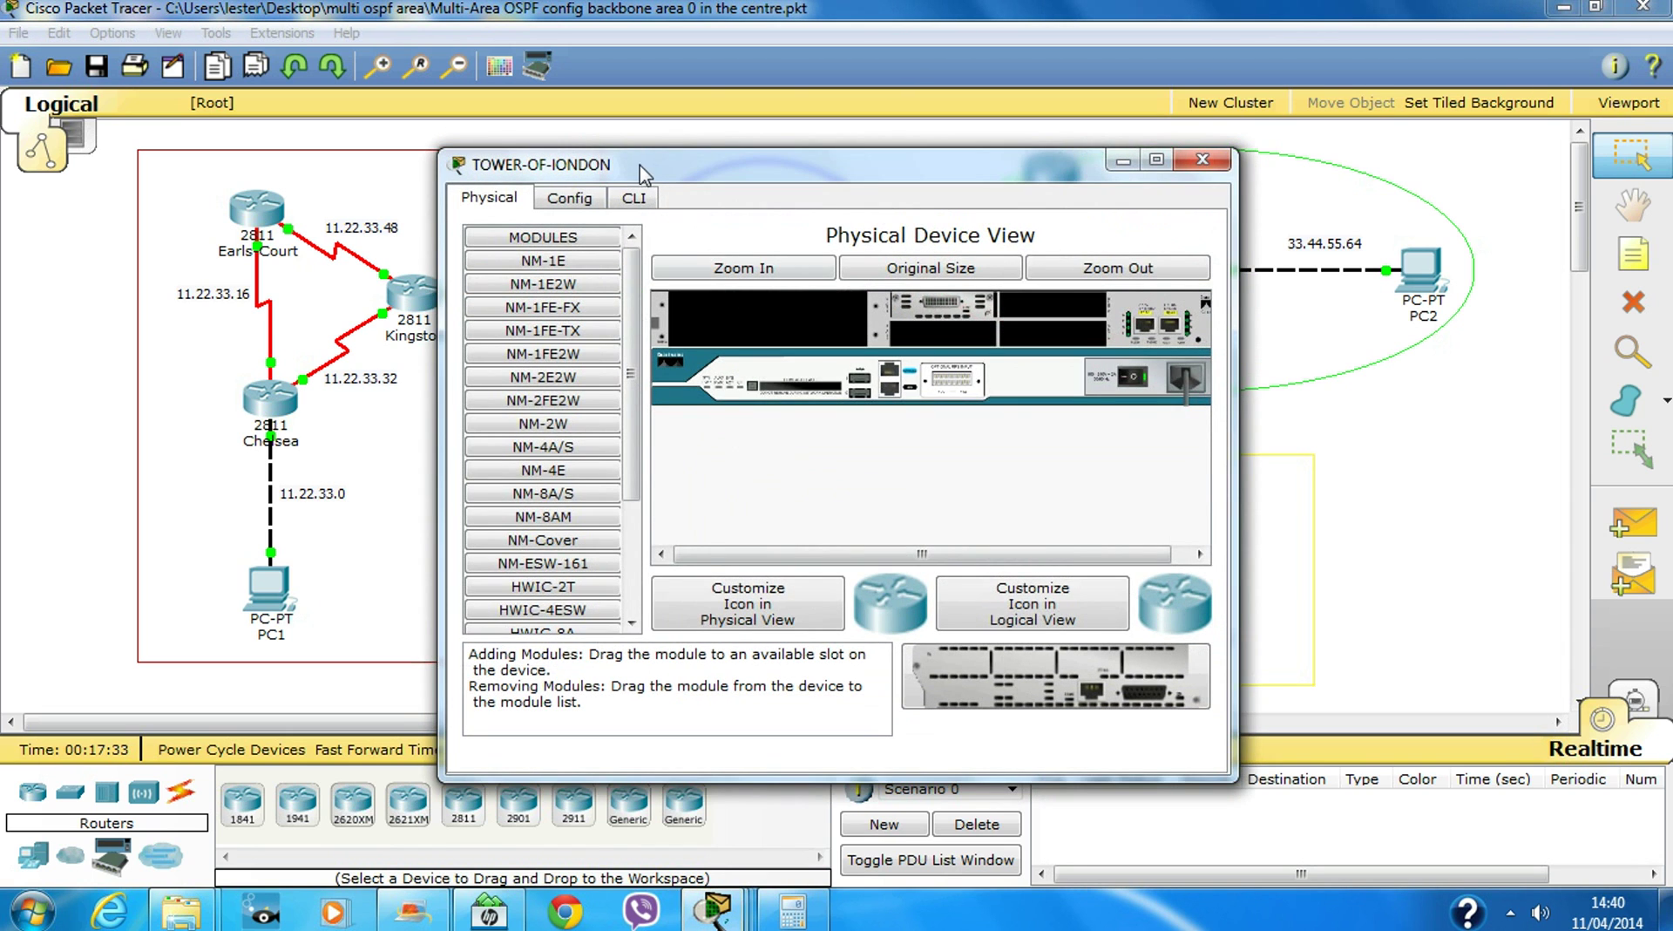
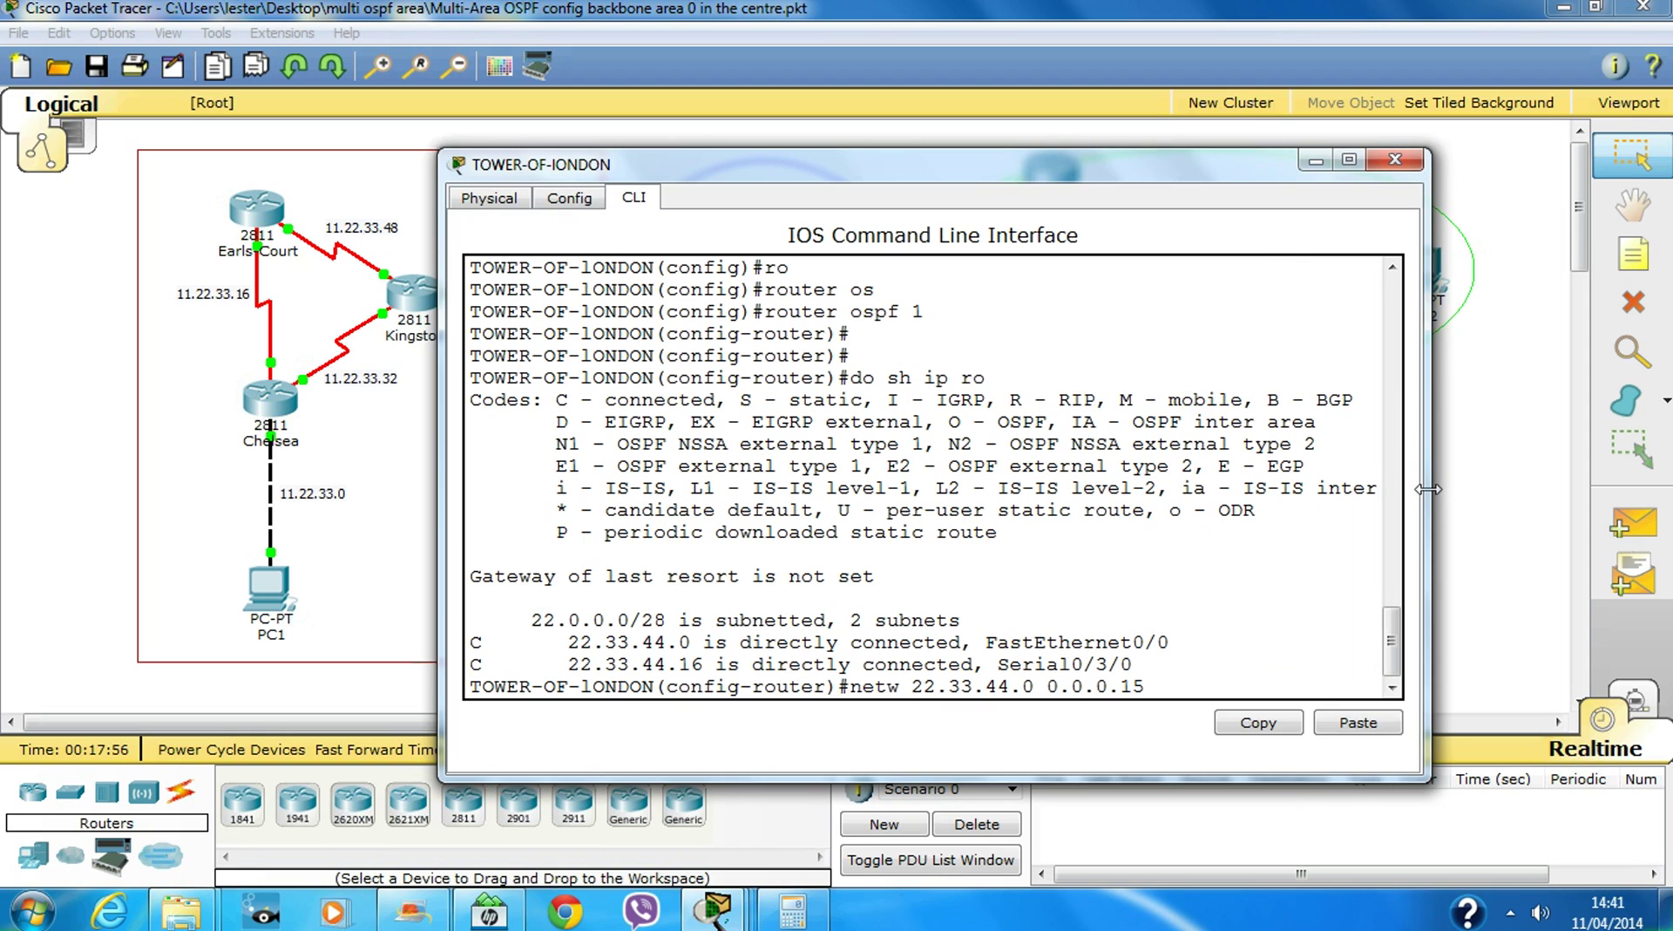
type("area 0")
key("Return")
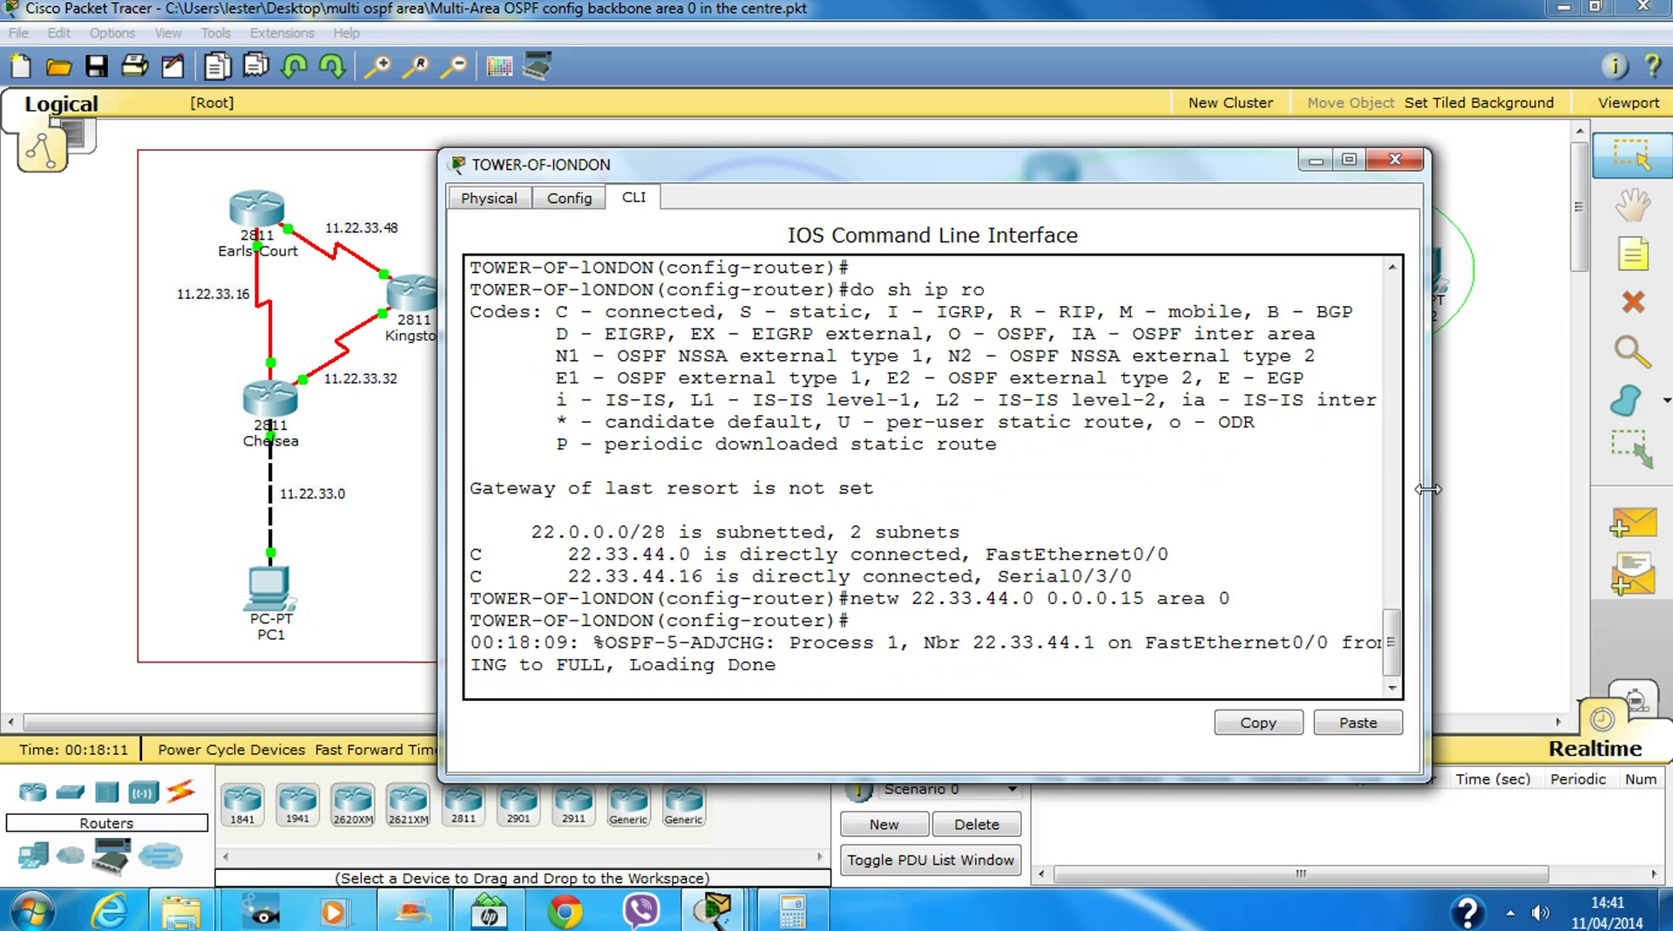
key("Return")
key("Return")
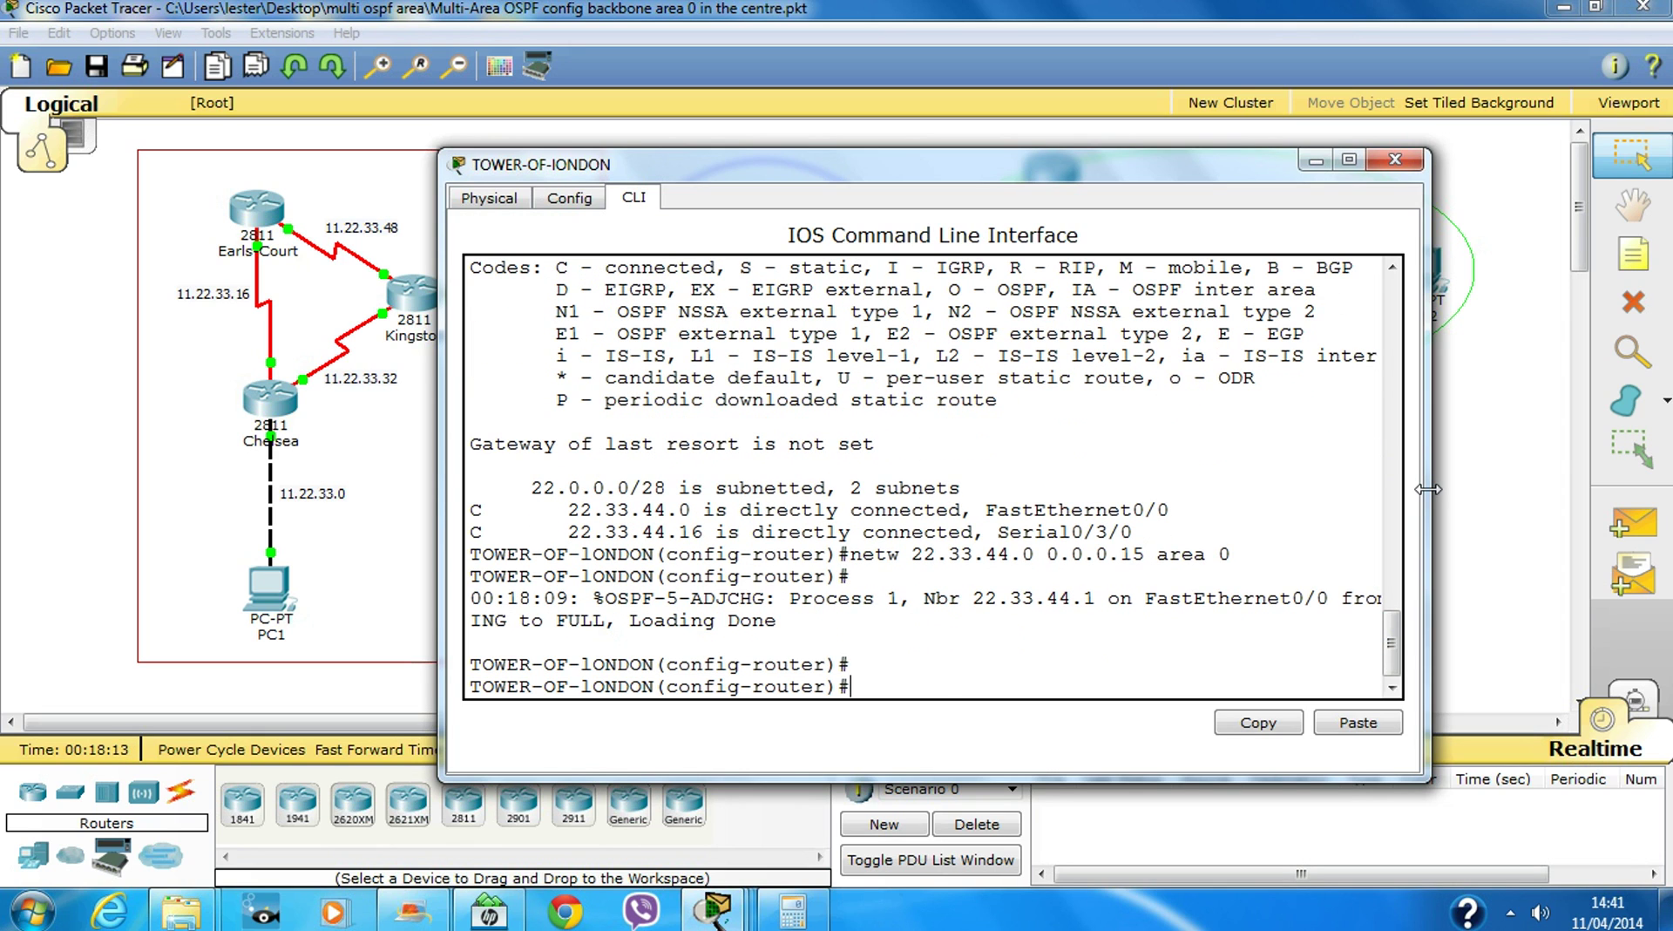
Advertise network 22.33.44.16 with wildcard mask 0.0.0.15 in OSPF area 2 on TOWER-OF-lONDON and close its window
key("Up")
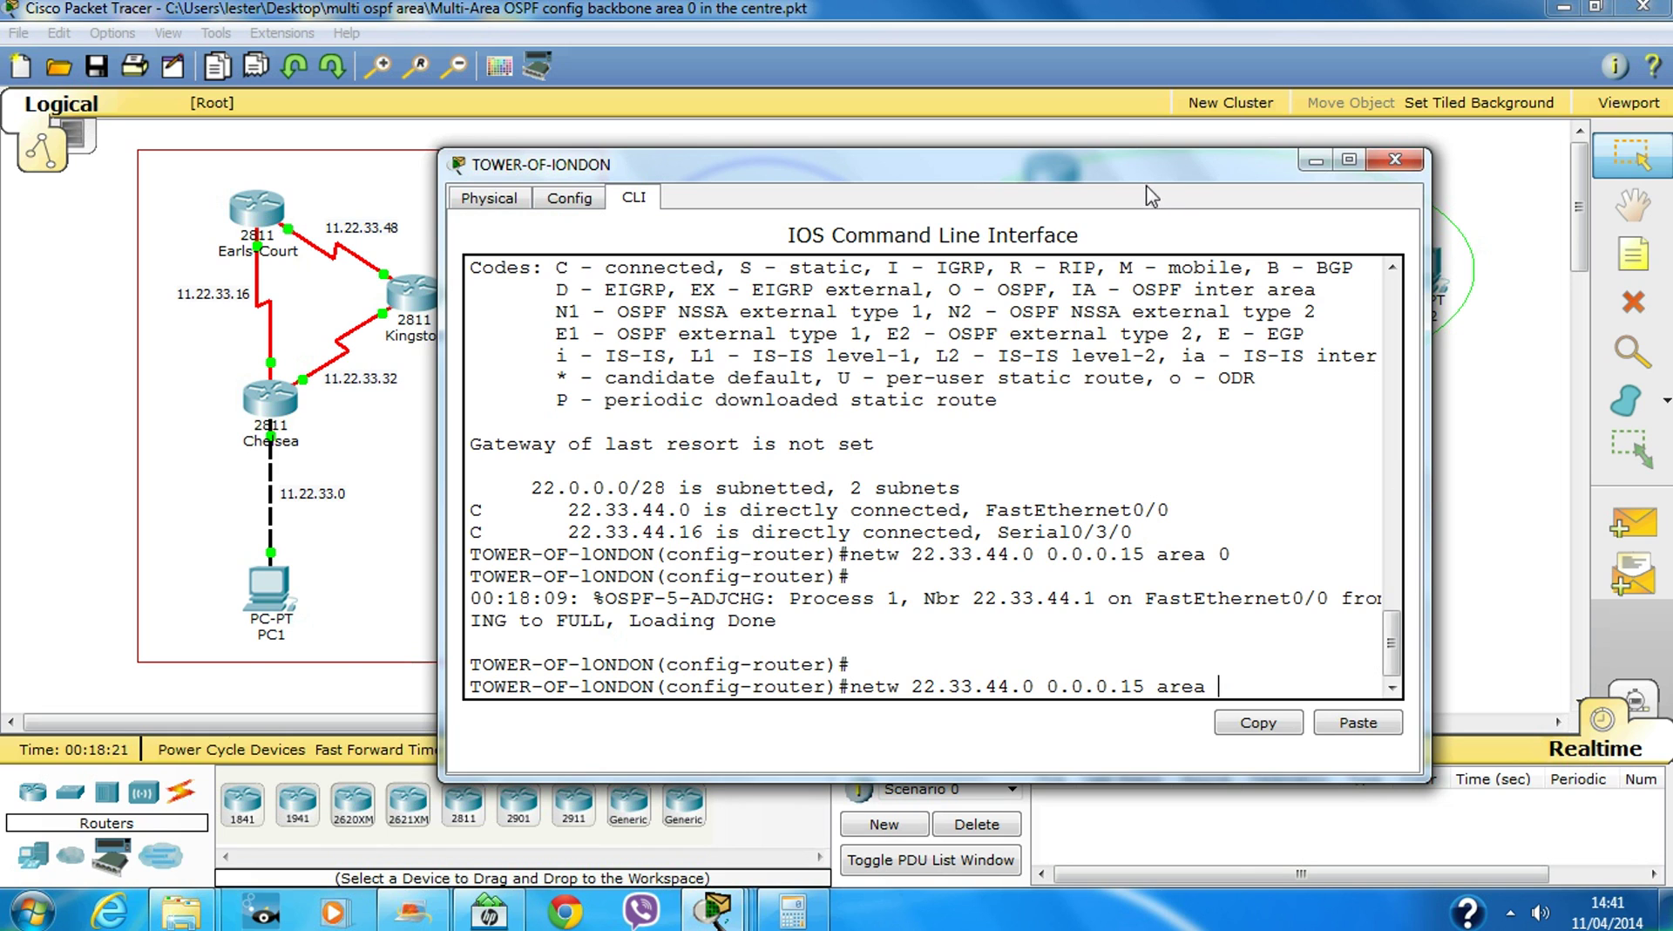
left_click_drag(1129, 179, 1012, 197)
type("2")
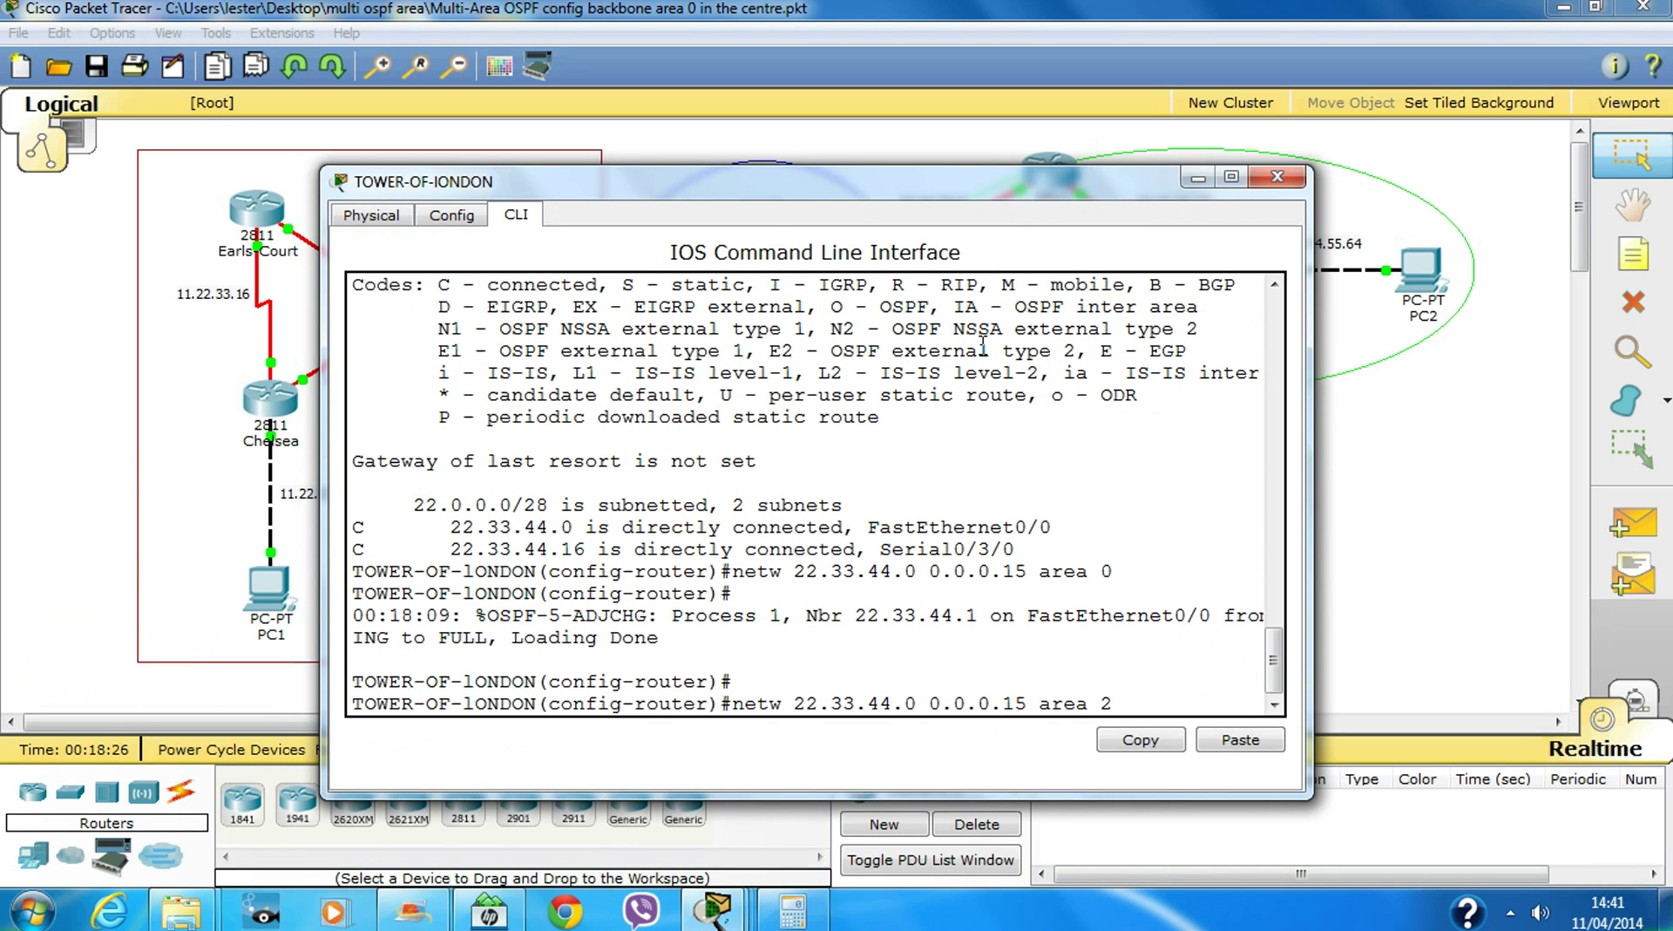
key("BackSpace")
type("16")
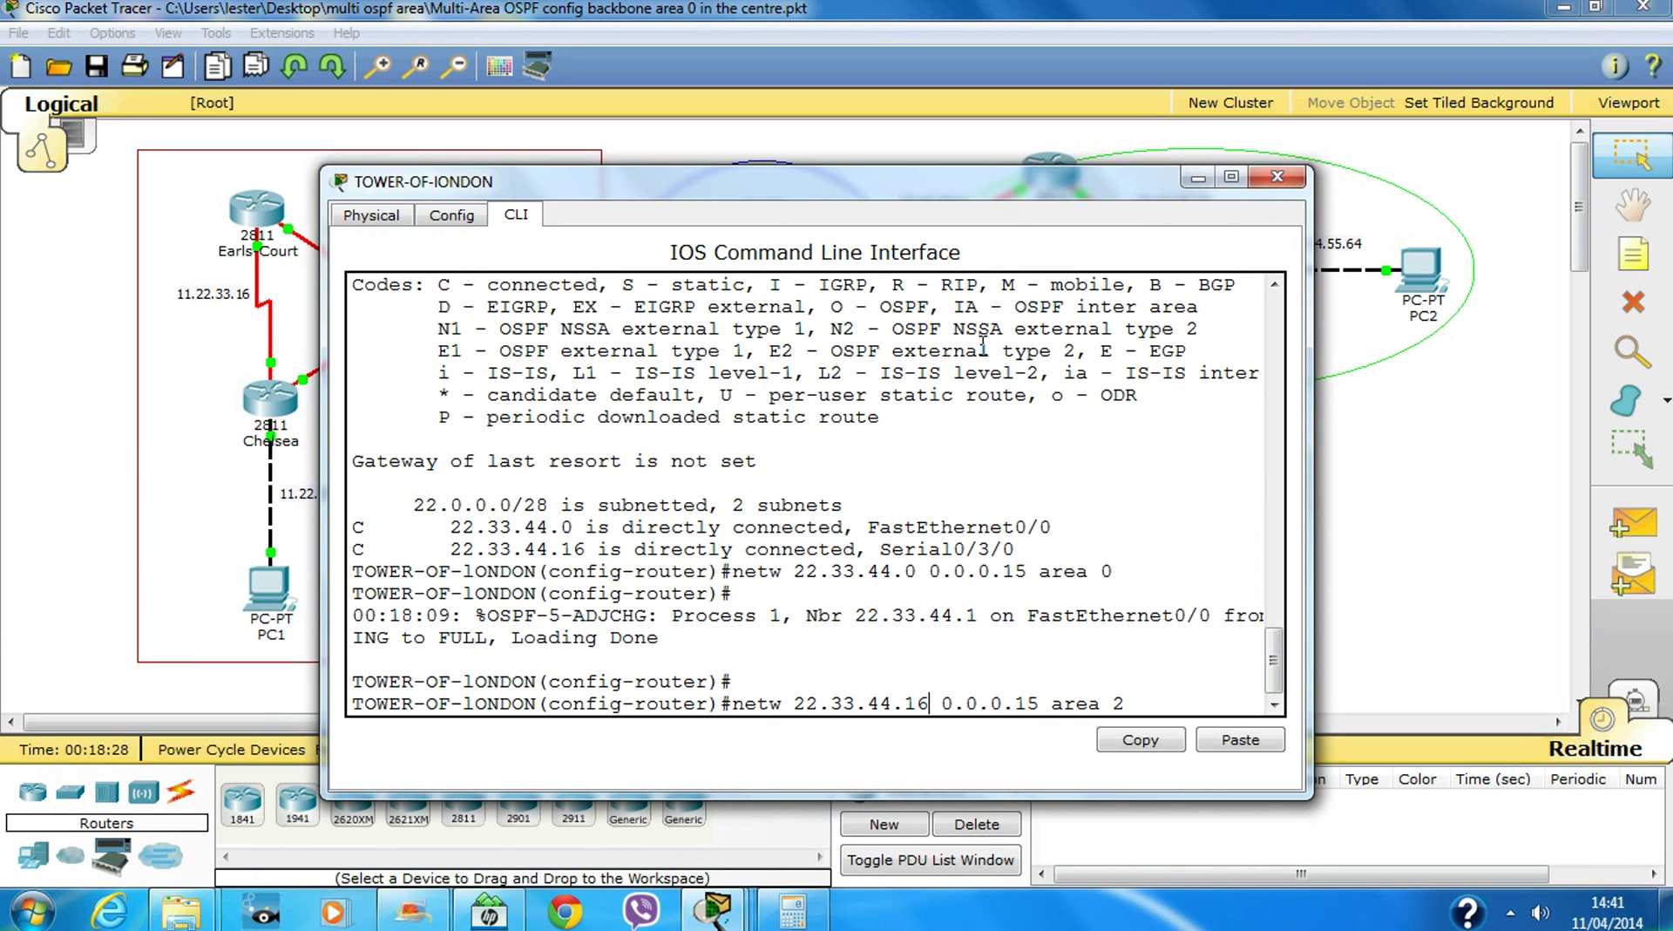
key("Return")
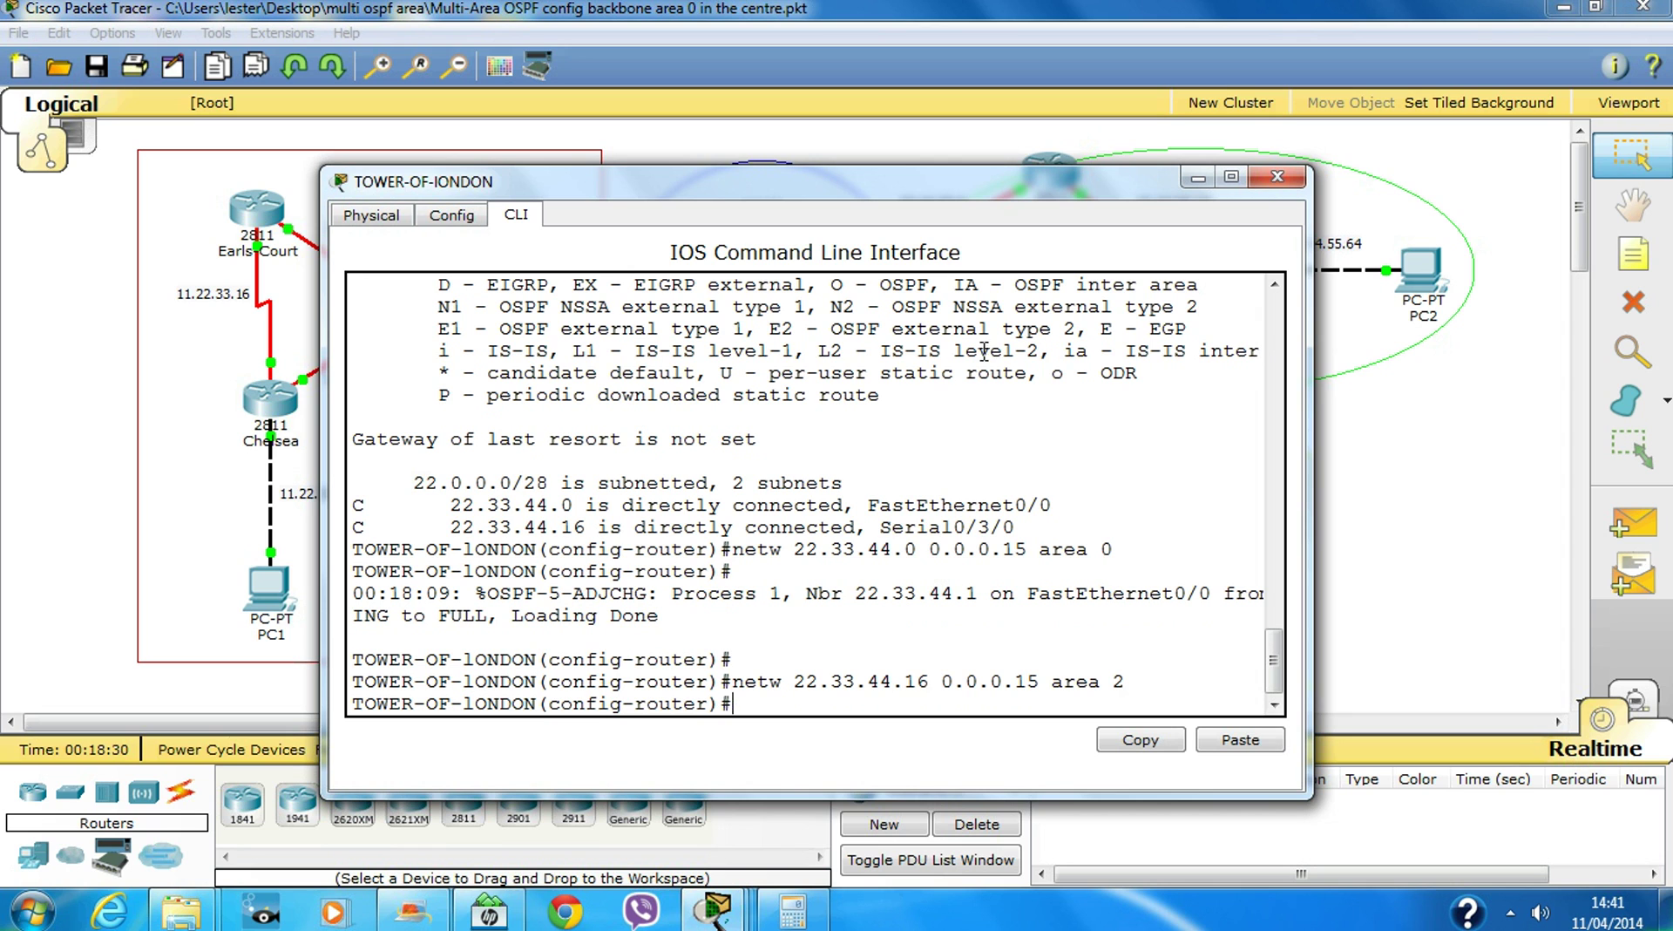
left_click(1278, 177)
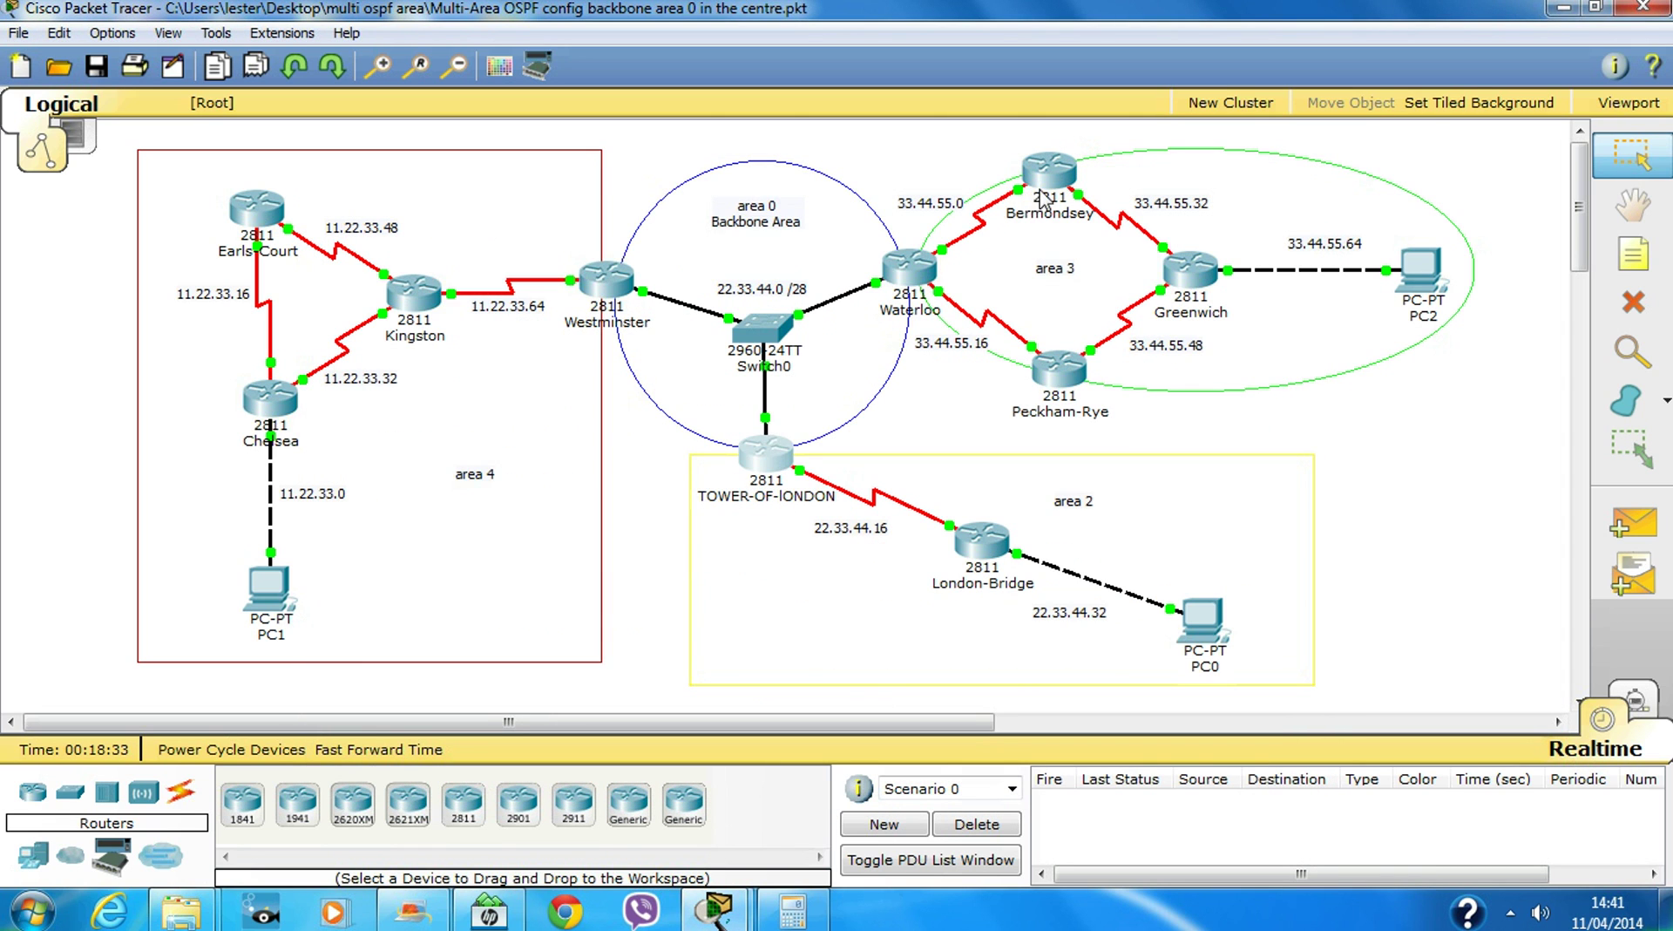
Open the Waterloo router's command line and enter global configuration mode
left_click(904, 277)
left_click(641, 199)
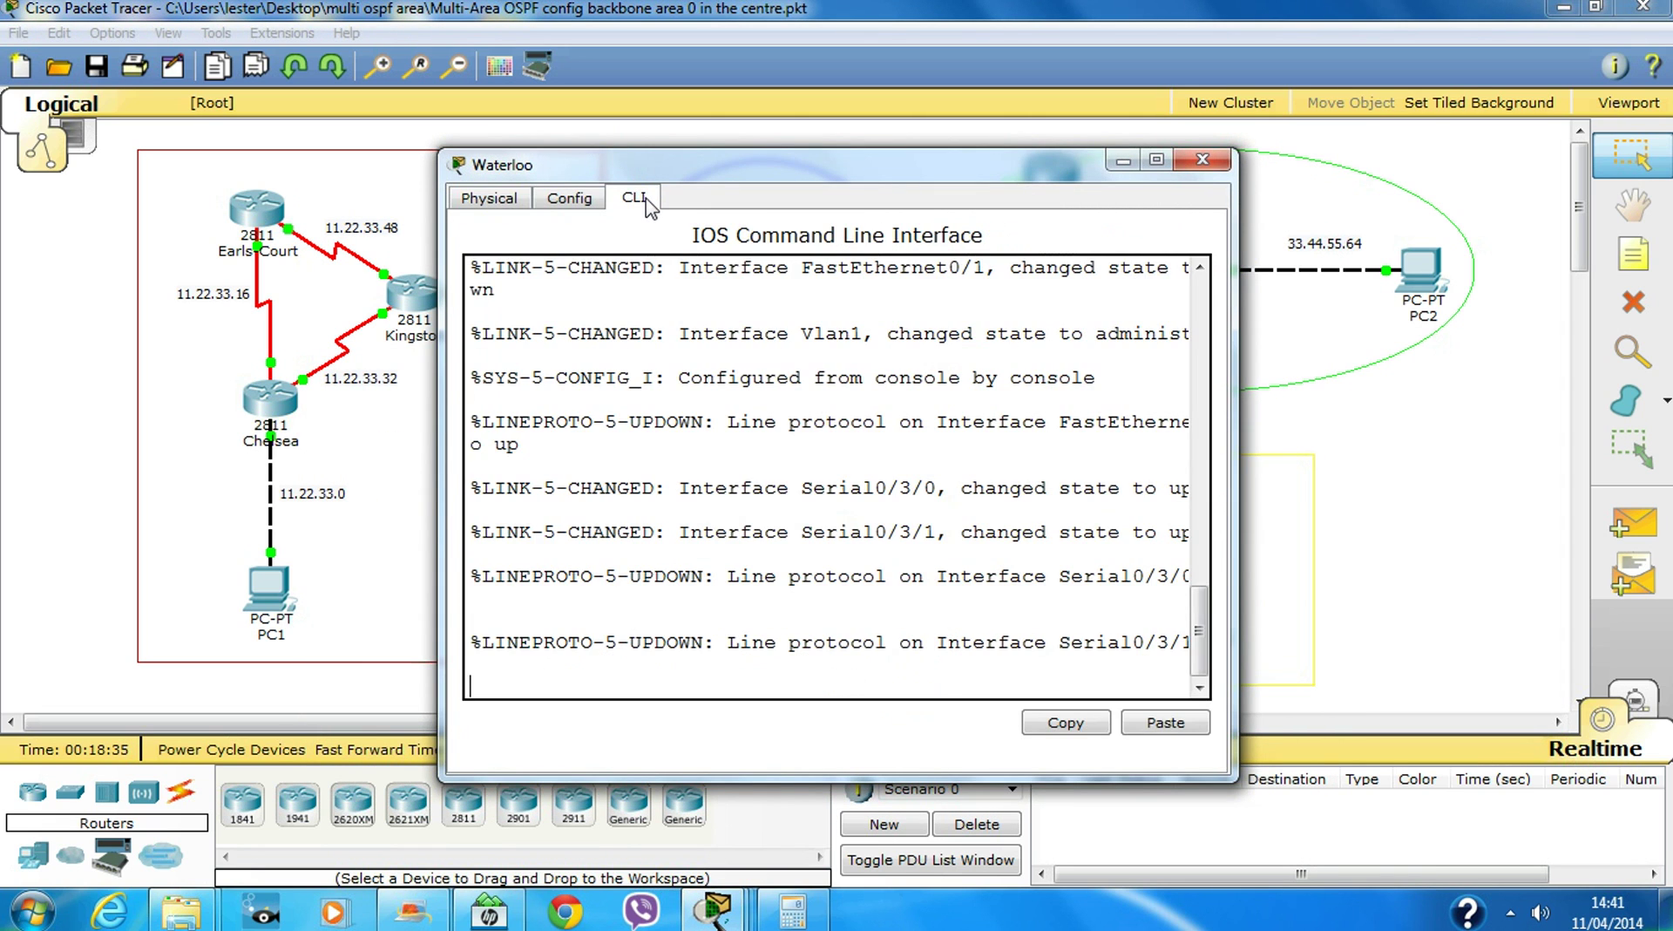
type("en")
key("Return")
type("conf t")
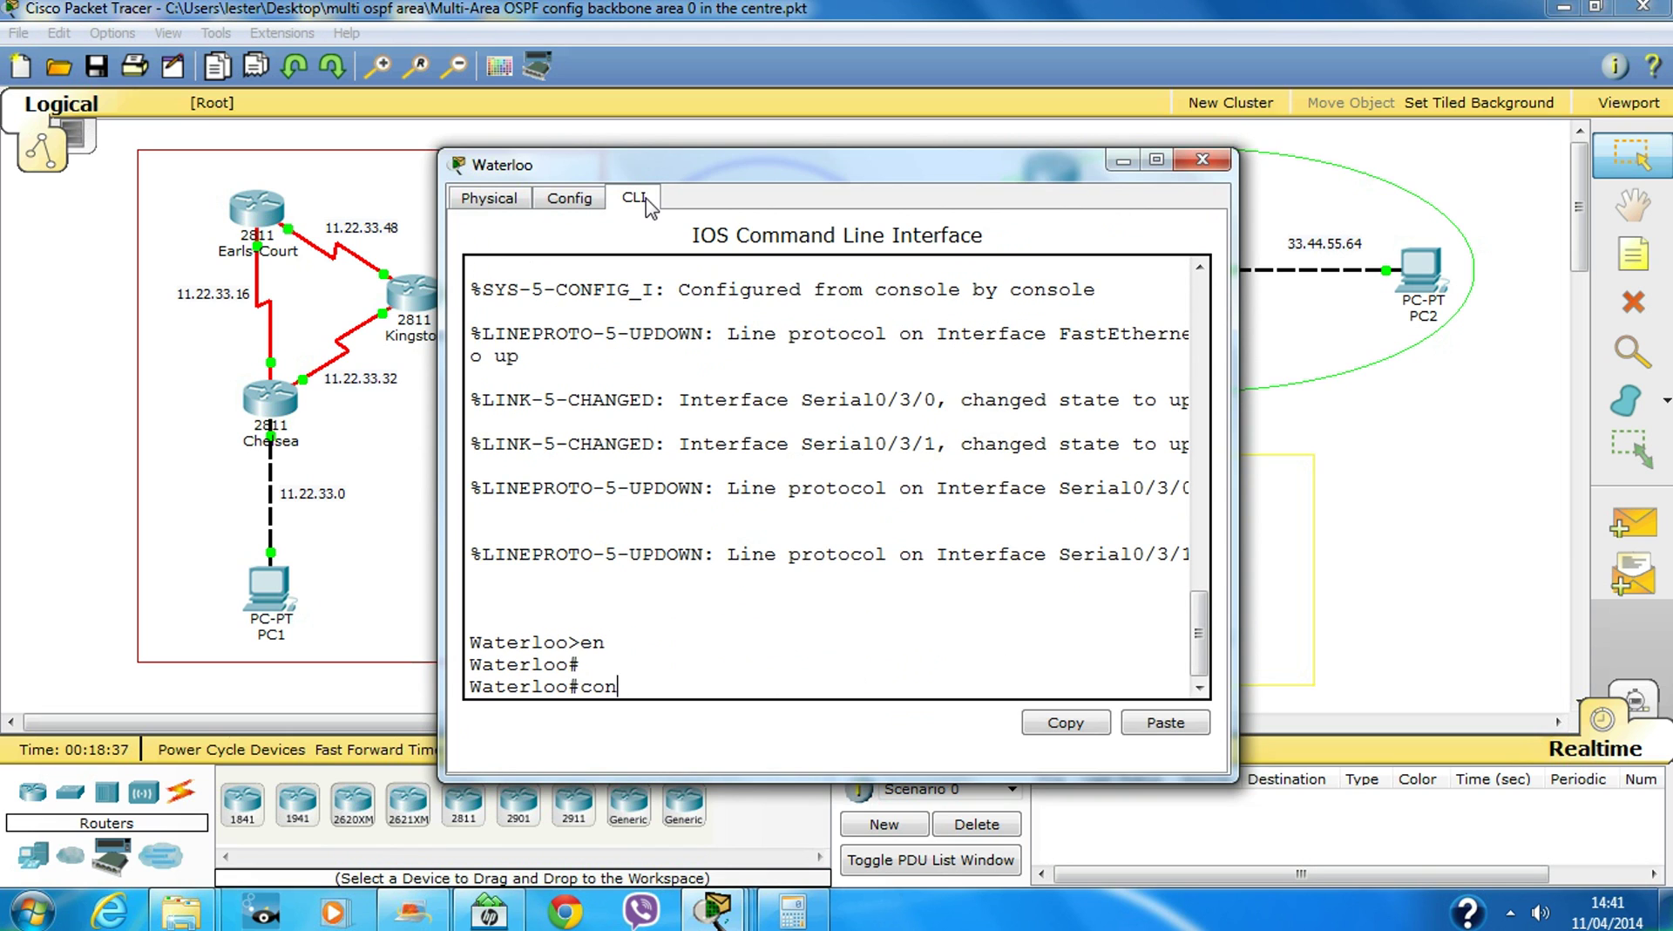
key("Return")
key("Return")
key("Return")
key("Return")
key("Return")
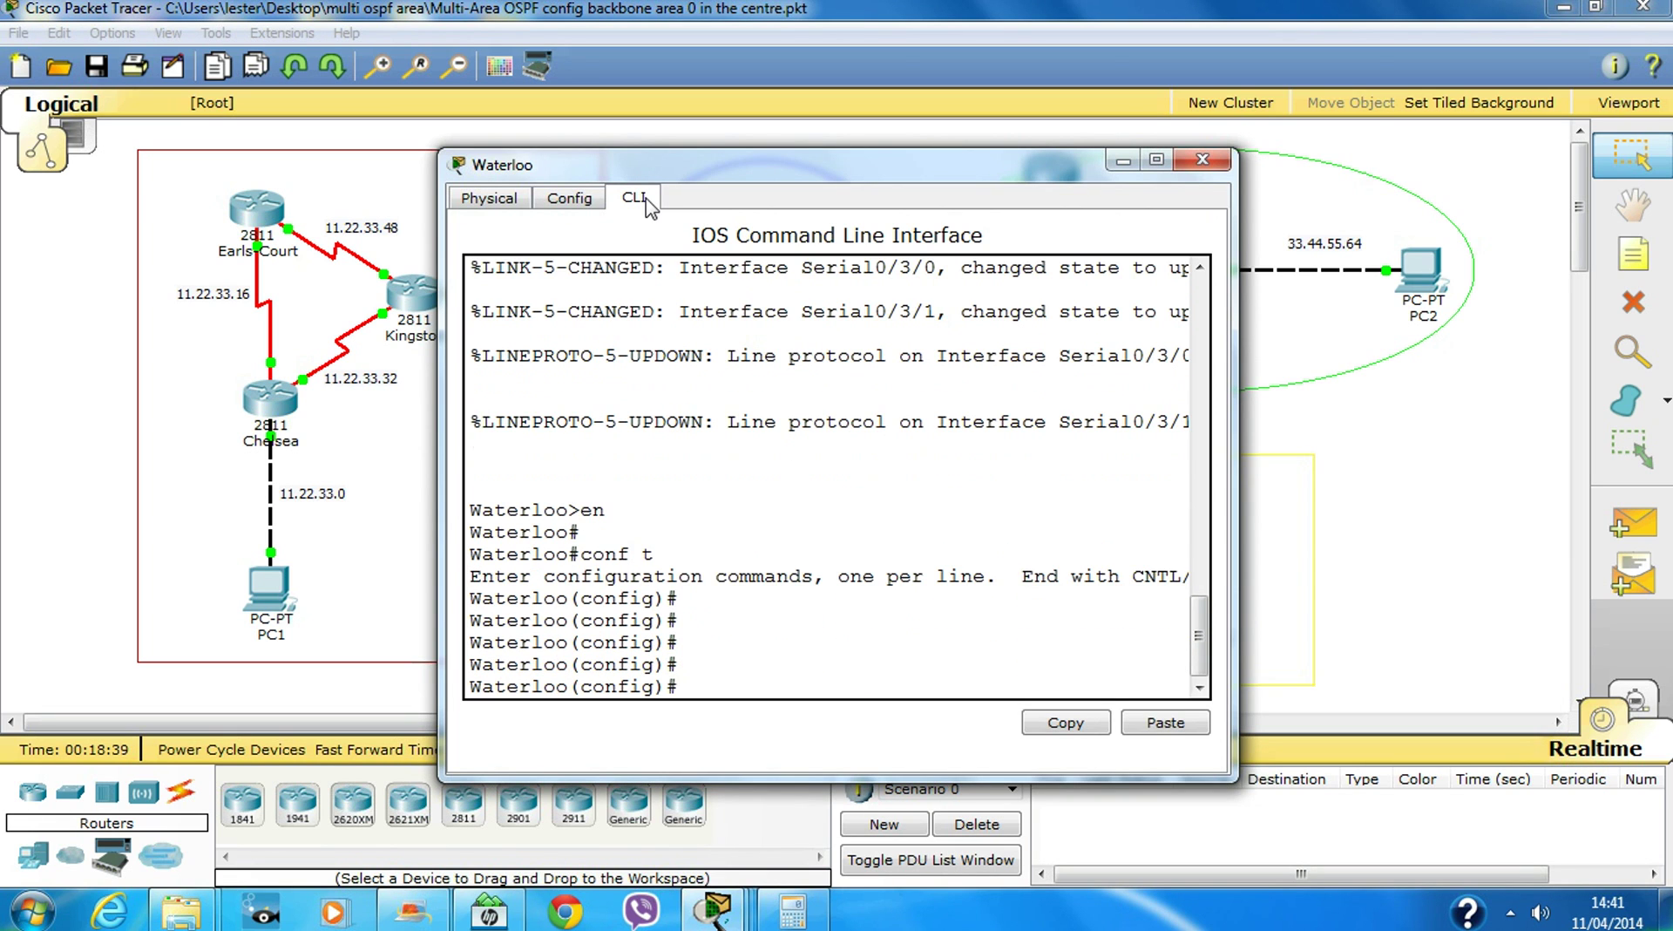
Enable OSPF routing process 1 on Waterloo
type("ro")
key("Tab")
type("os")
key("Tab")
type("1")
key("Return")
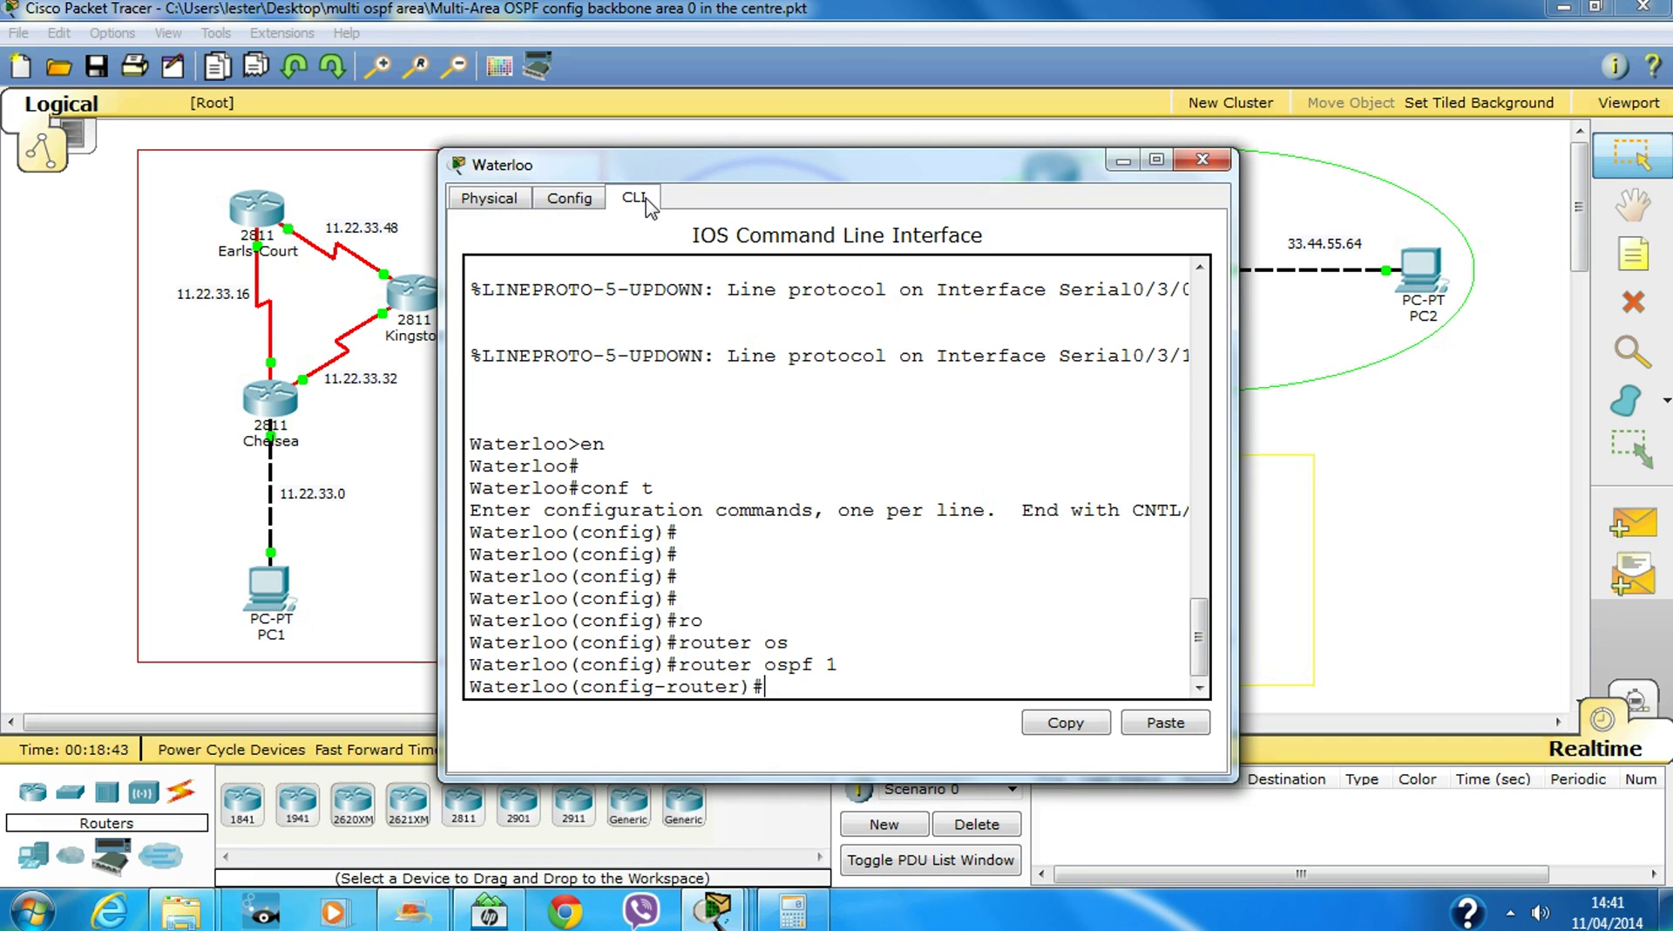
Display Waterloo's routing table and advertise network 22.33.44.0 with wildcard mask 0.0.0.15 in OSPF area 0
type("do sh ip ro")
key("Return")
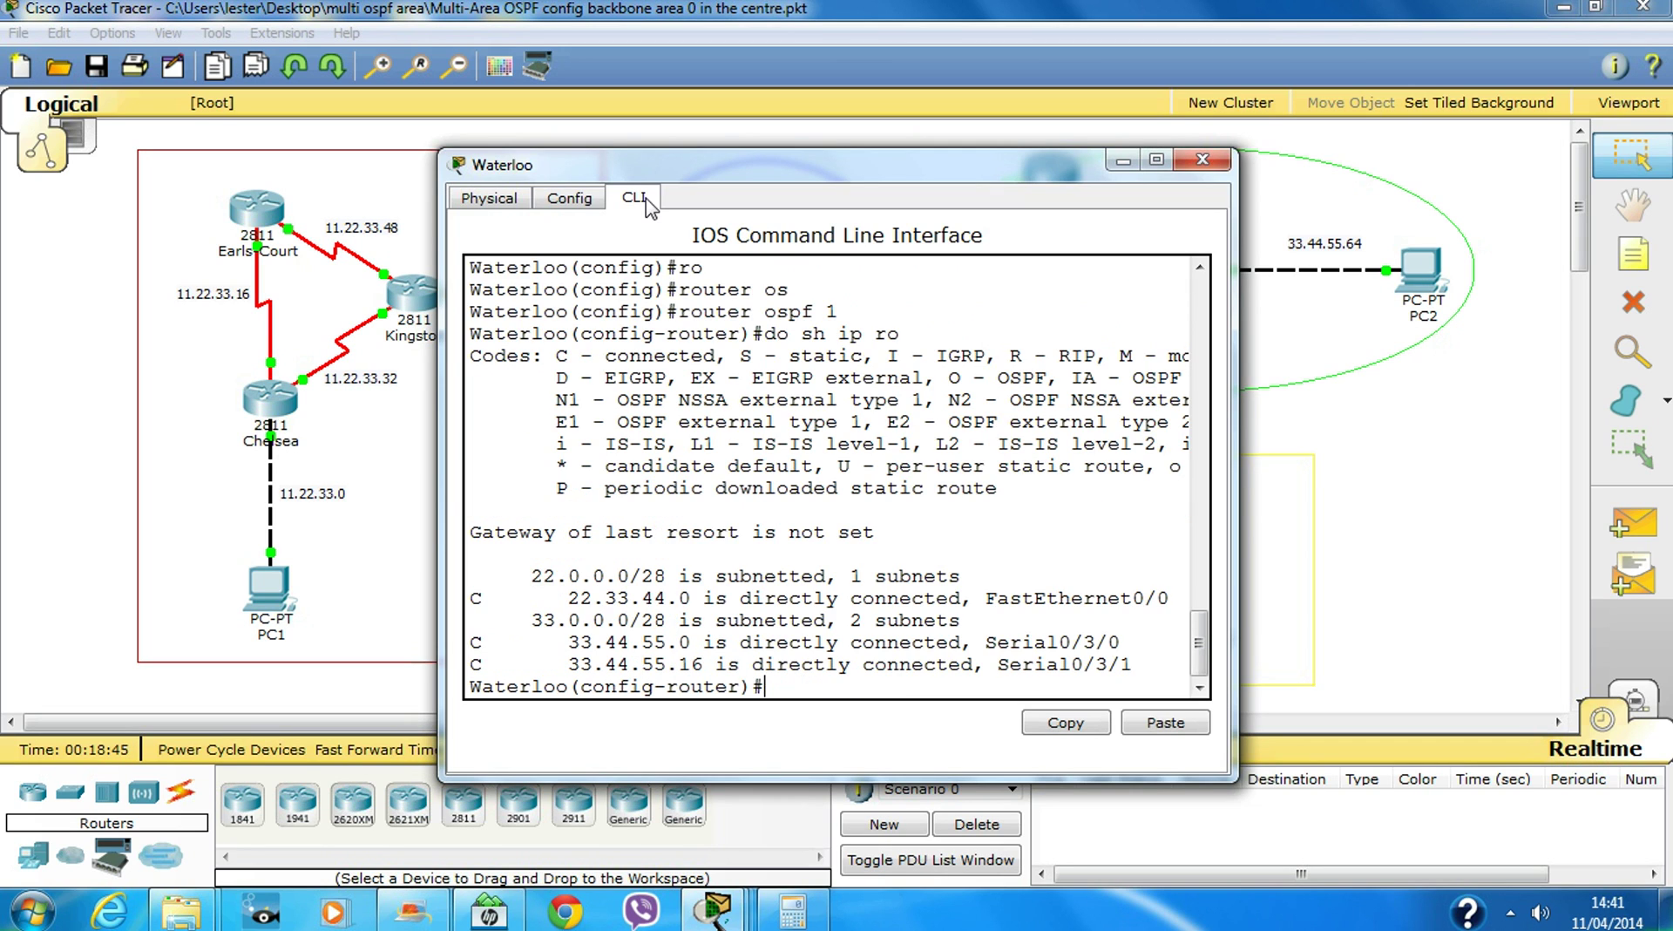
type("netw 22.33.44.0")
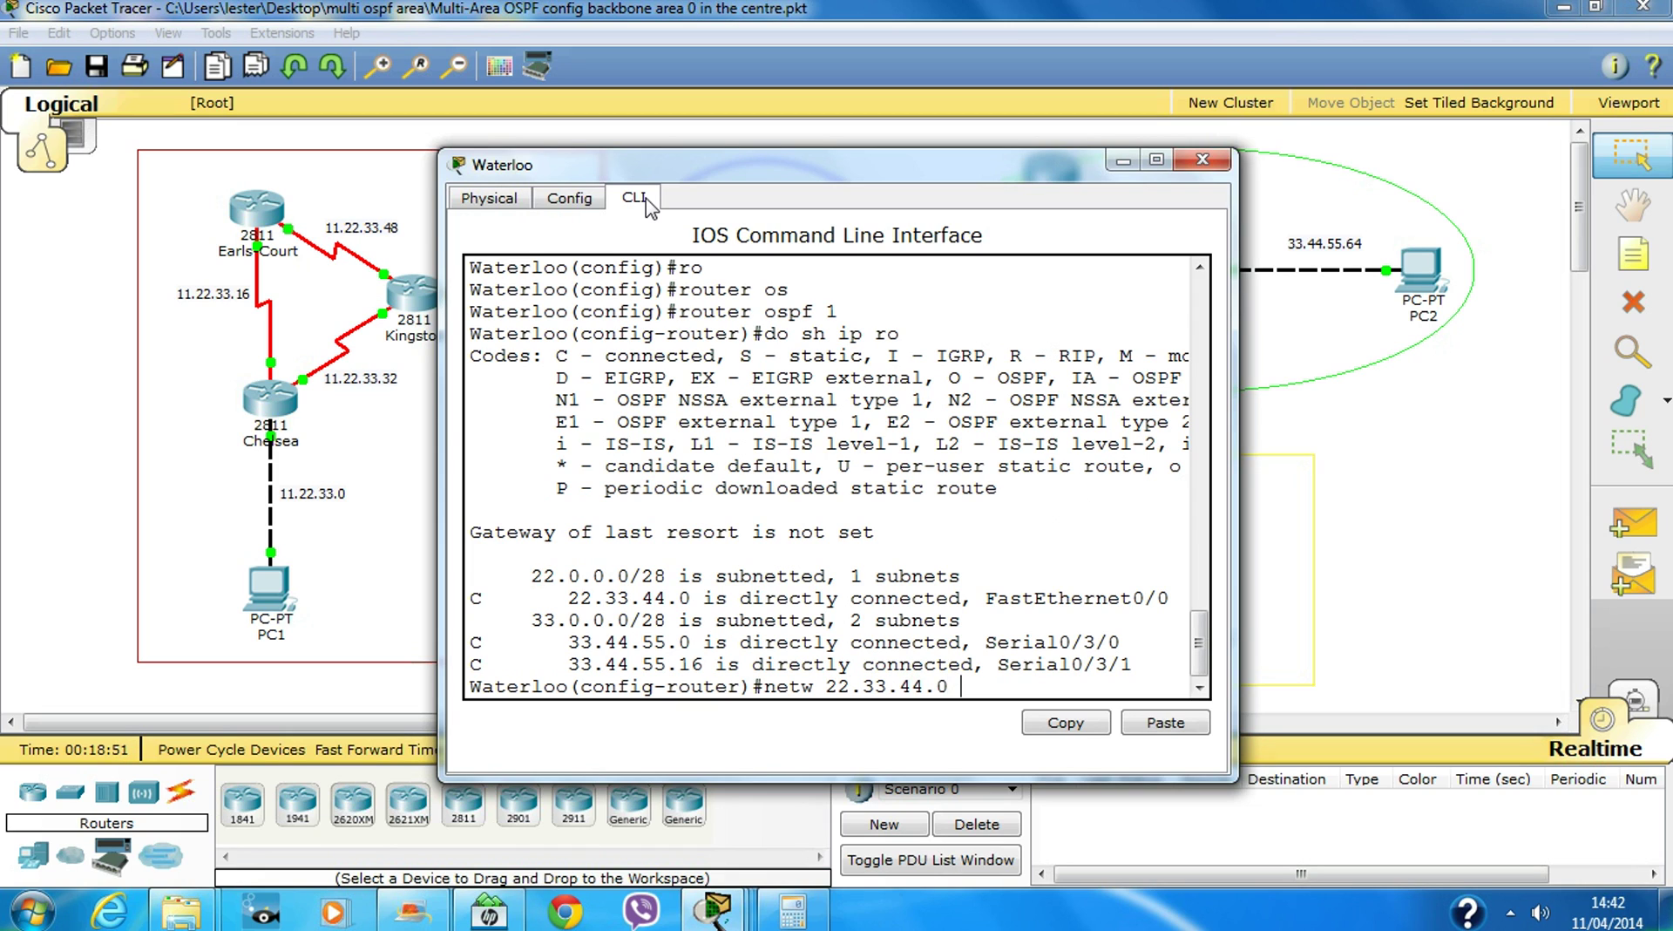
type(" 0.0.0.15 area 0")
key("Return")
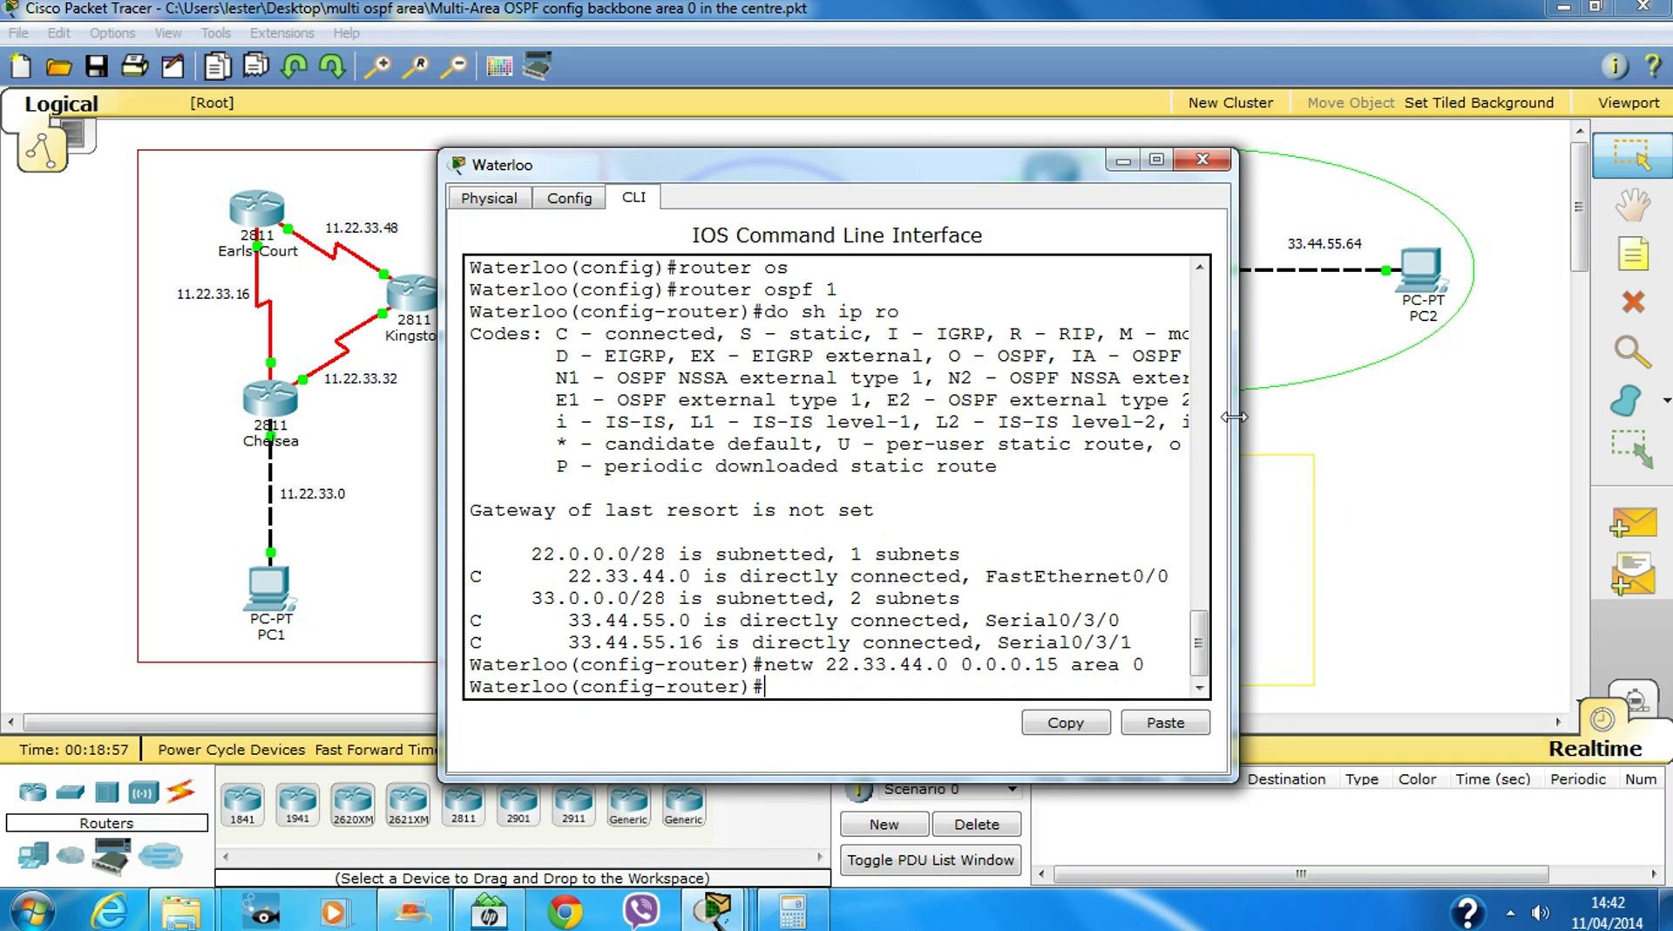
left_click_drag(1236, 404, 1419, 404)
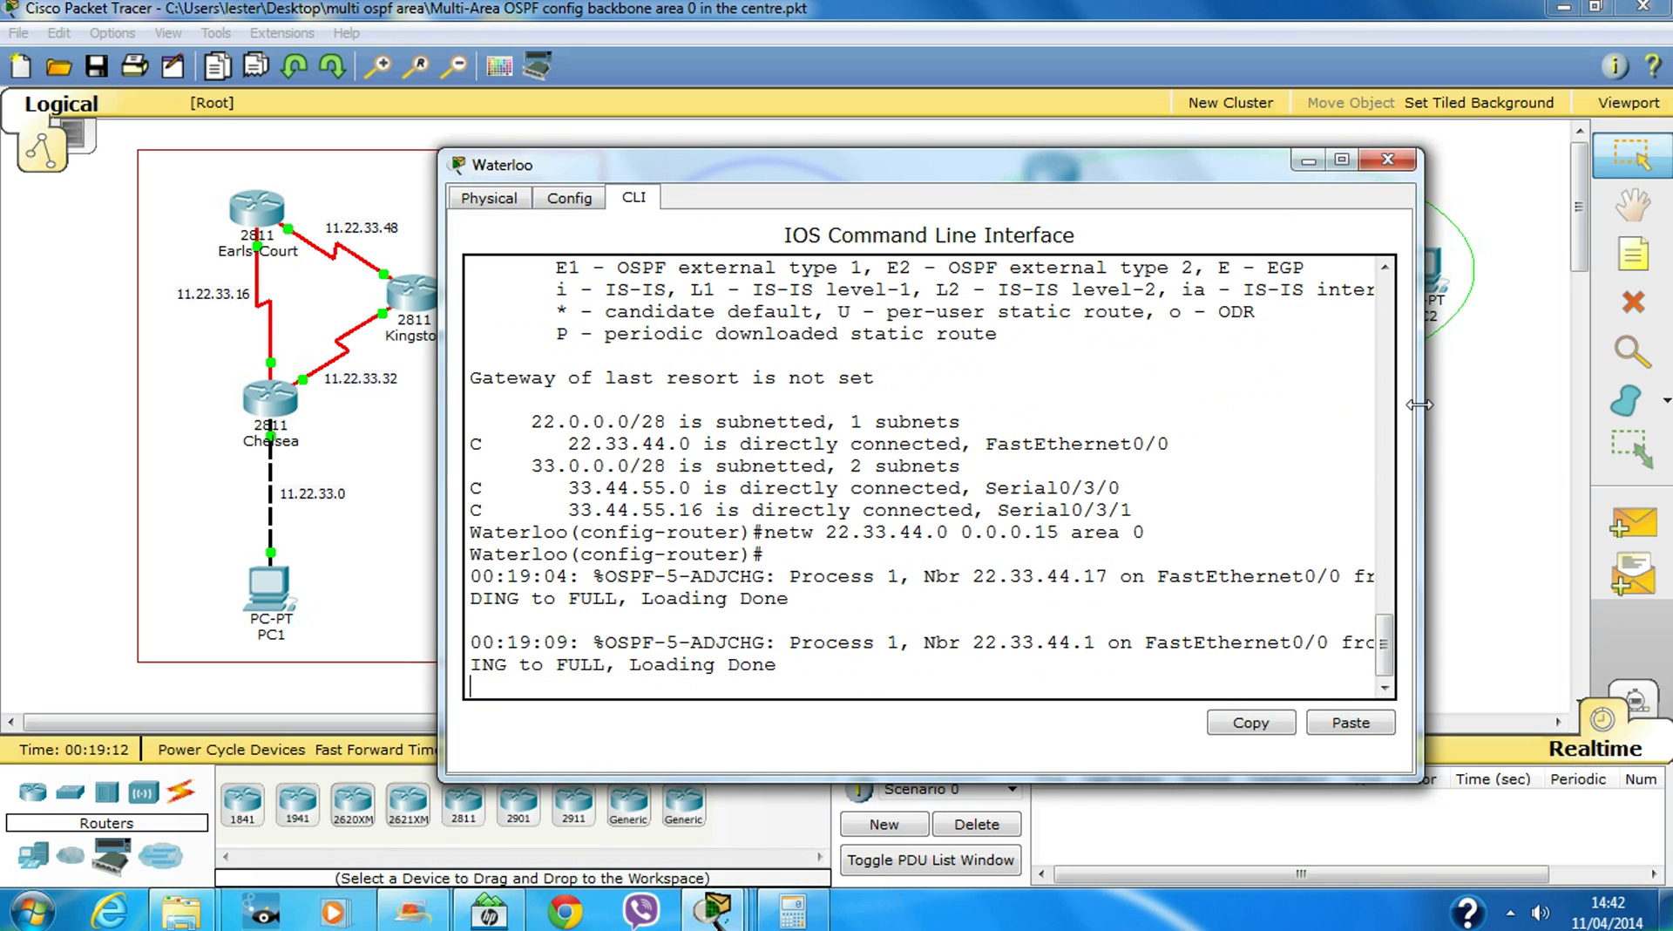
Advertise network 33.44.55.0 with wildcard mask 0.0.0.15 in OSPF area 3 on Waterloo
key("Return")
type("netw")
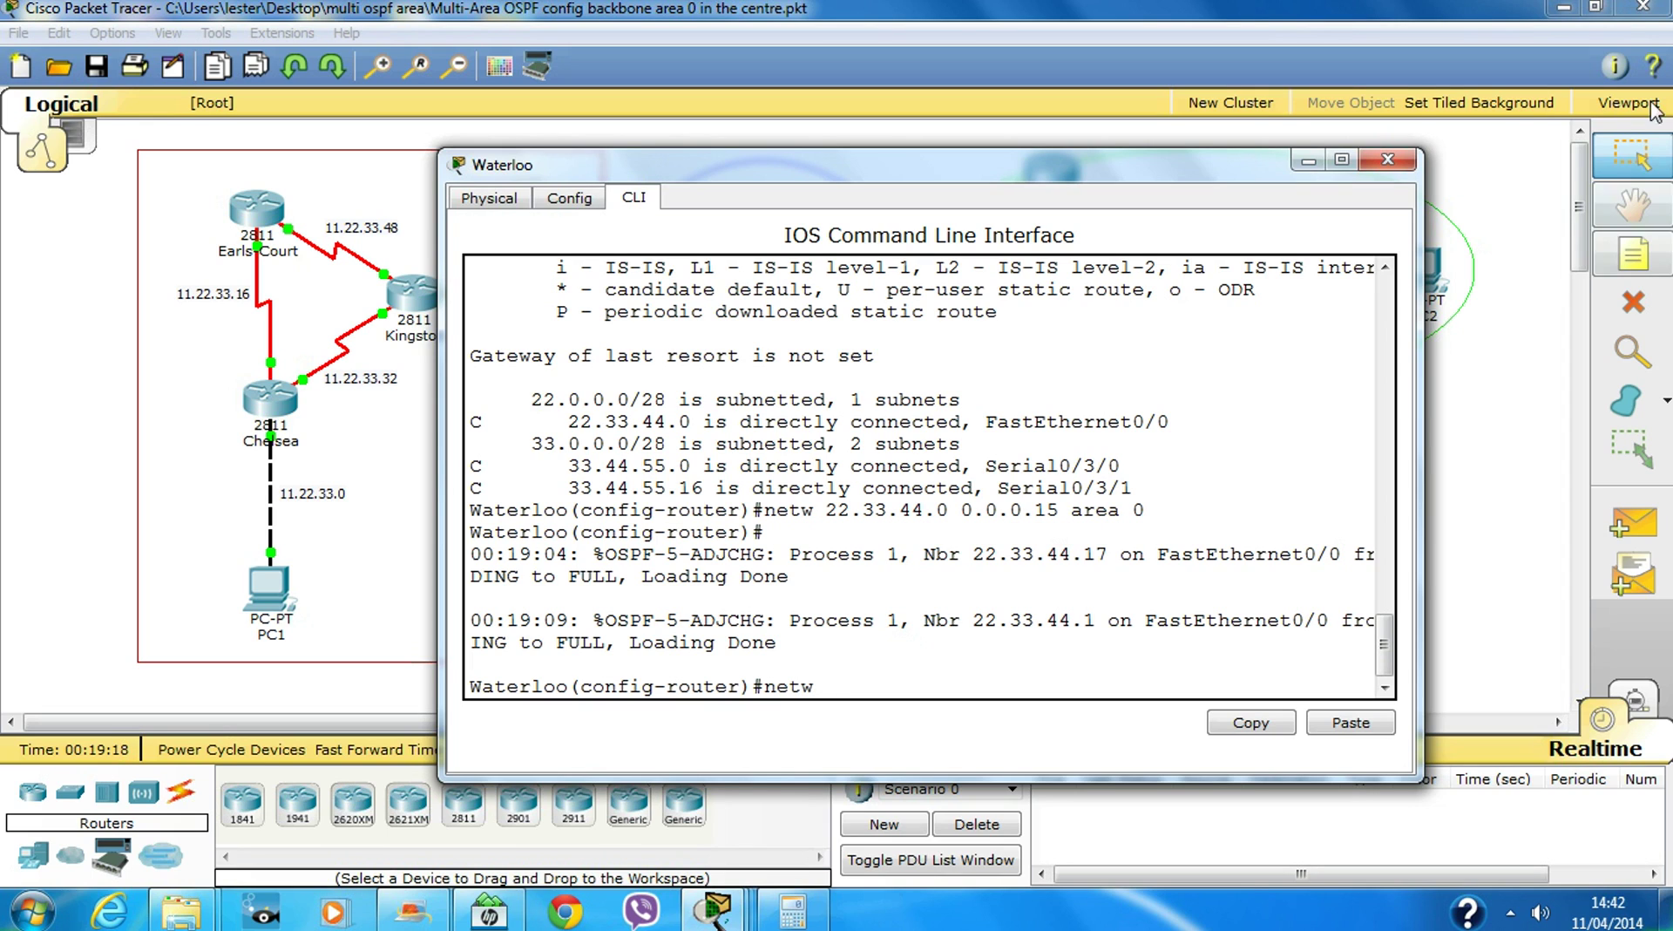
left_click_drag(1249, 182, 1061, 154)
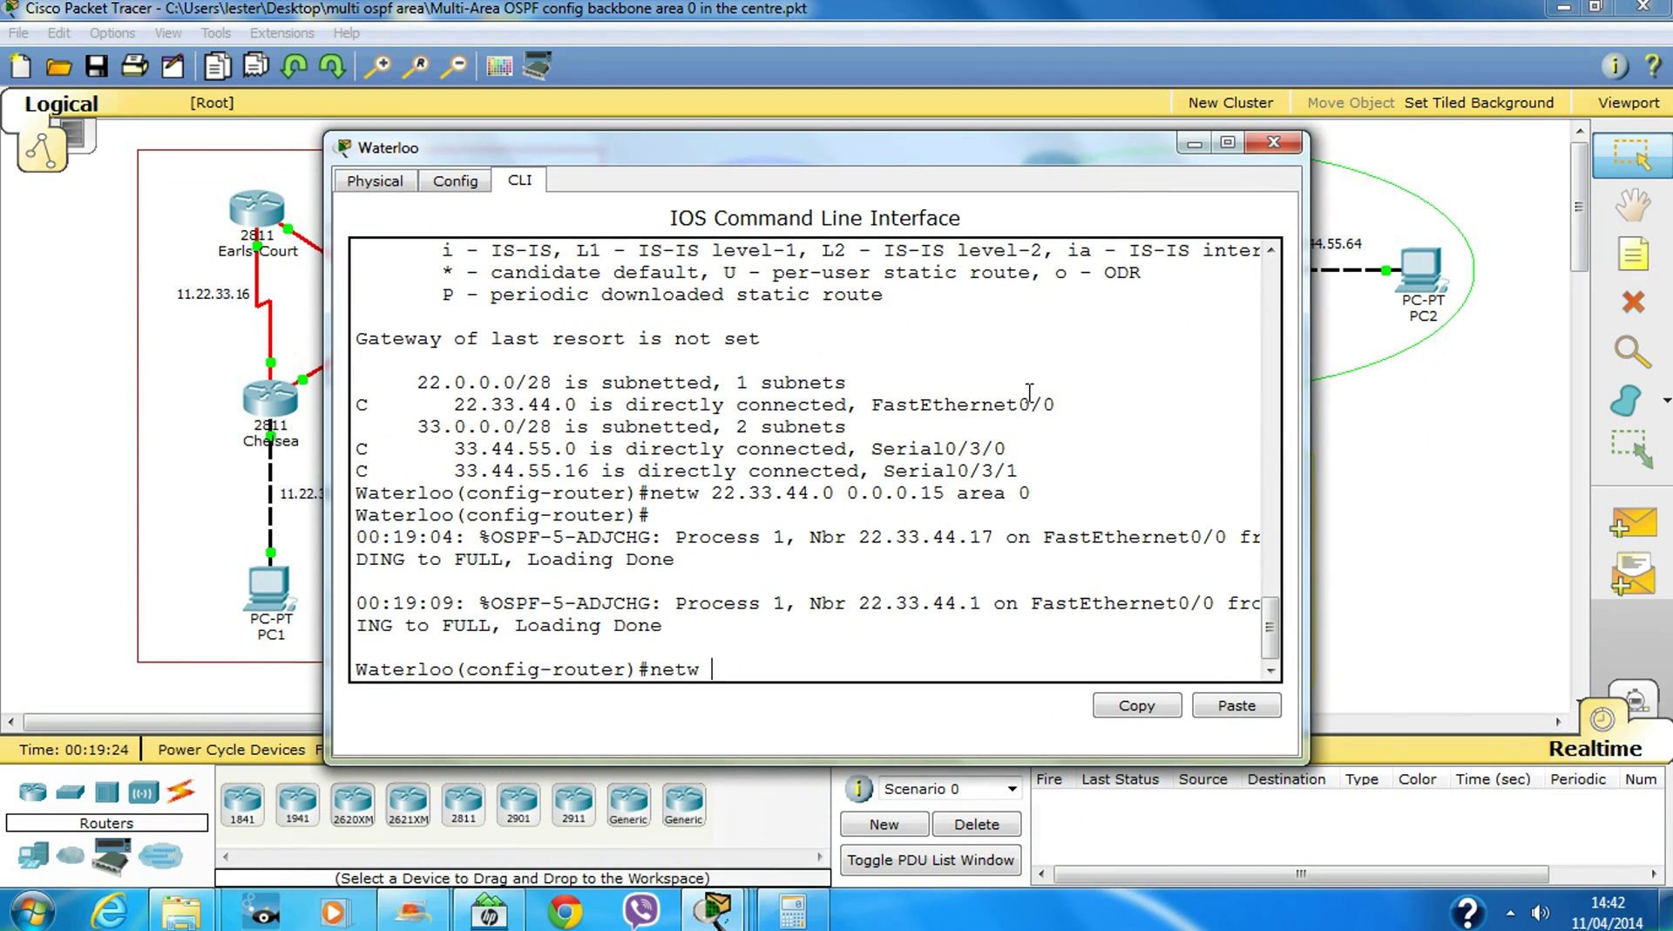
type("33.44.55.0 0.0.0.15")
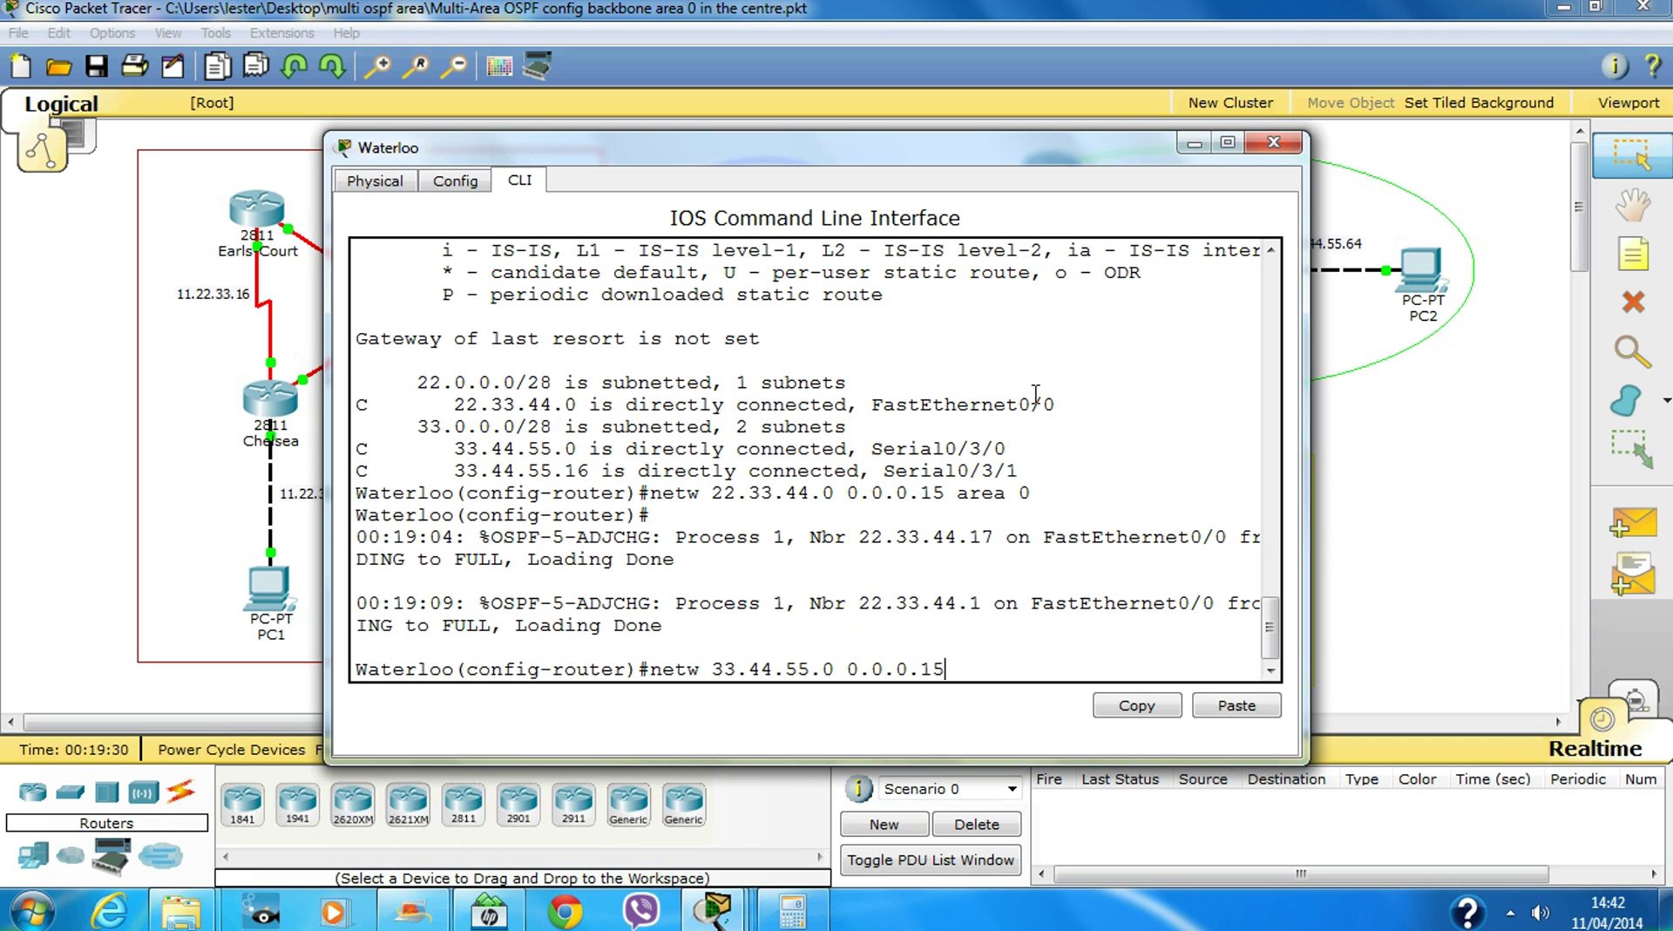
type(" area")
left_click_drag(925, 158, 980, 143)
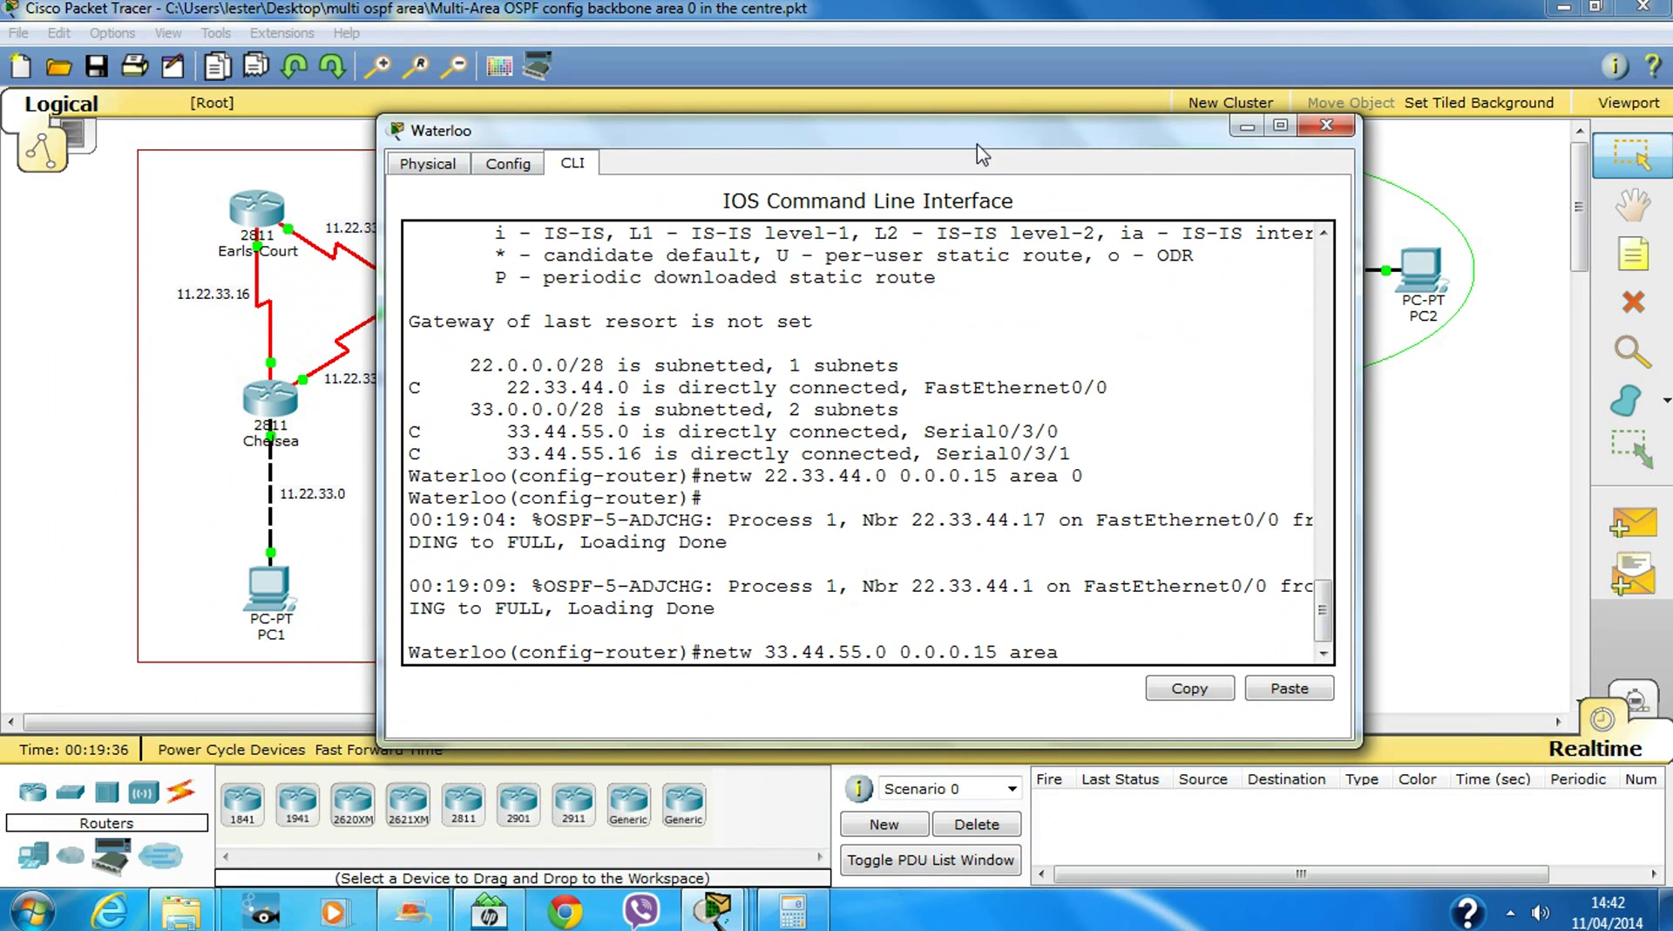
type("3")
key("Return")
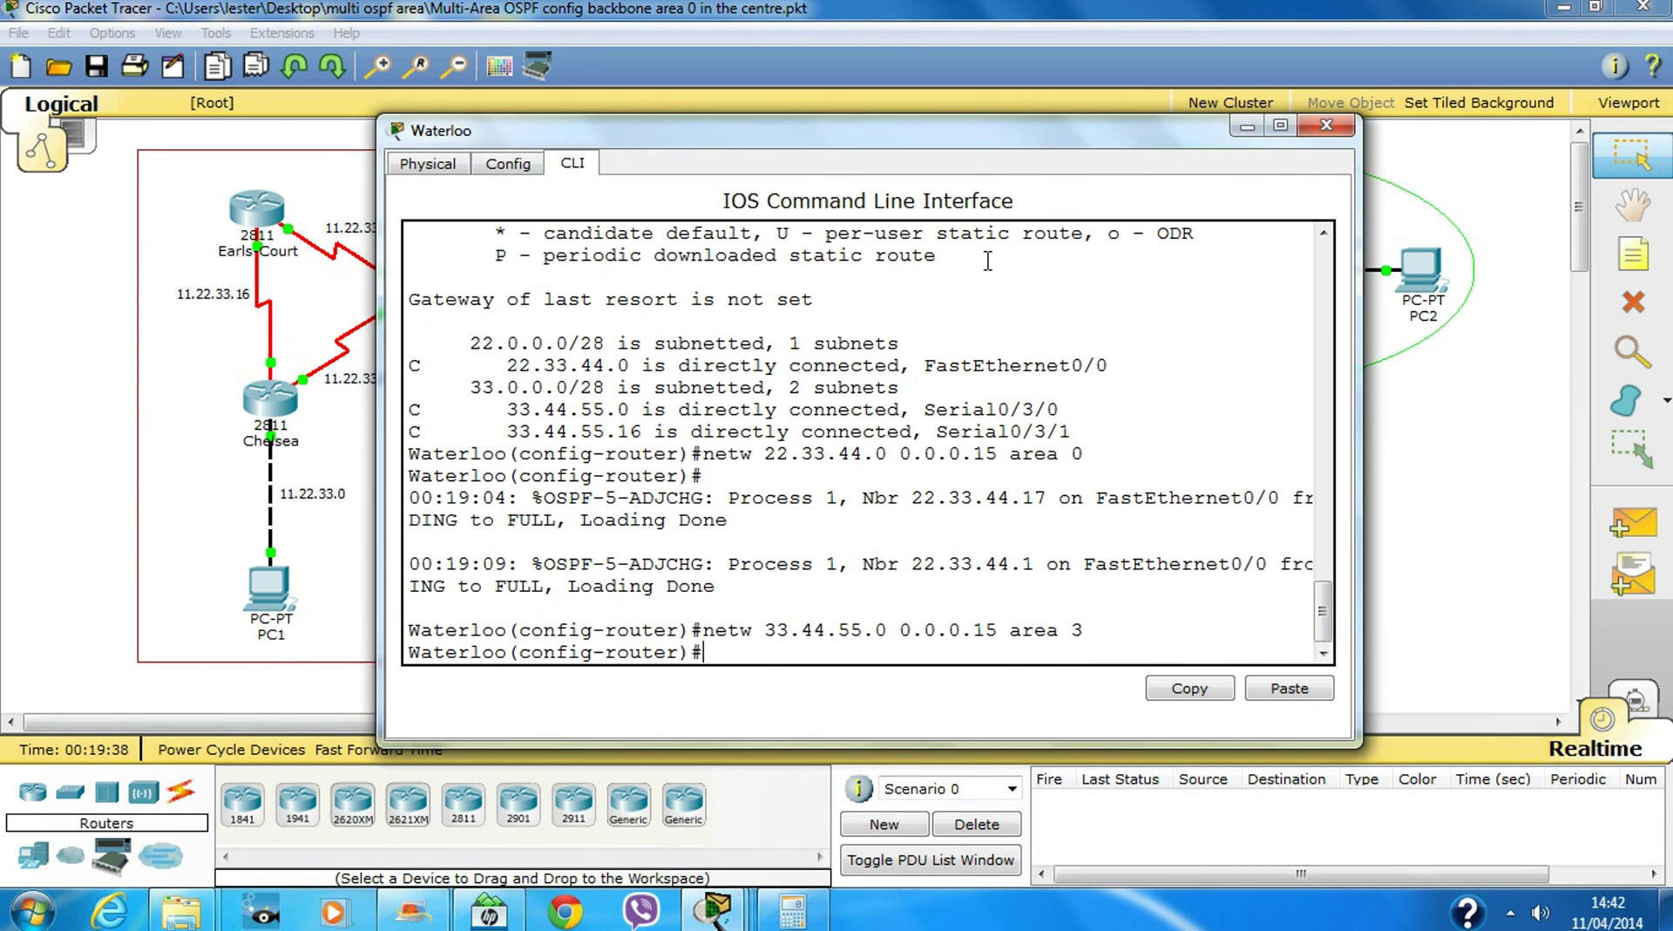
Reuse the last network statement to advertise 33.44.55.16 with wildcard mask 0.0.0.15 in OSPF area 3
key("Up")
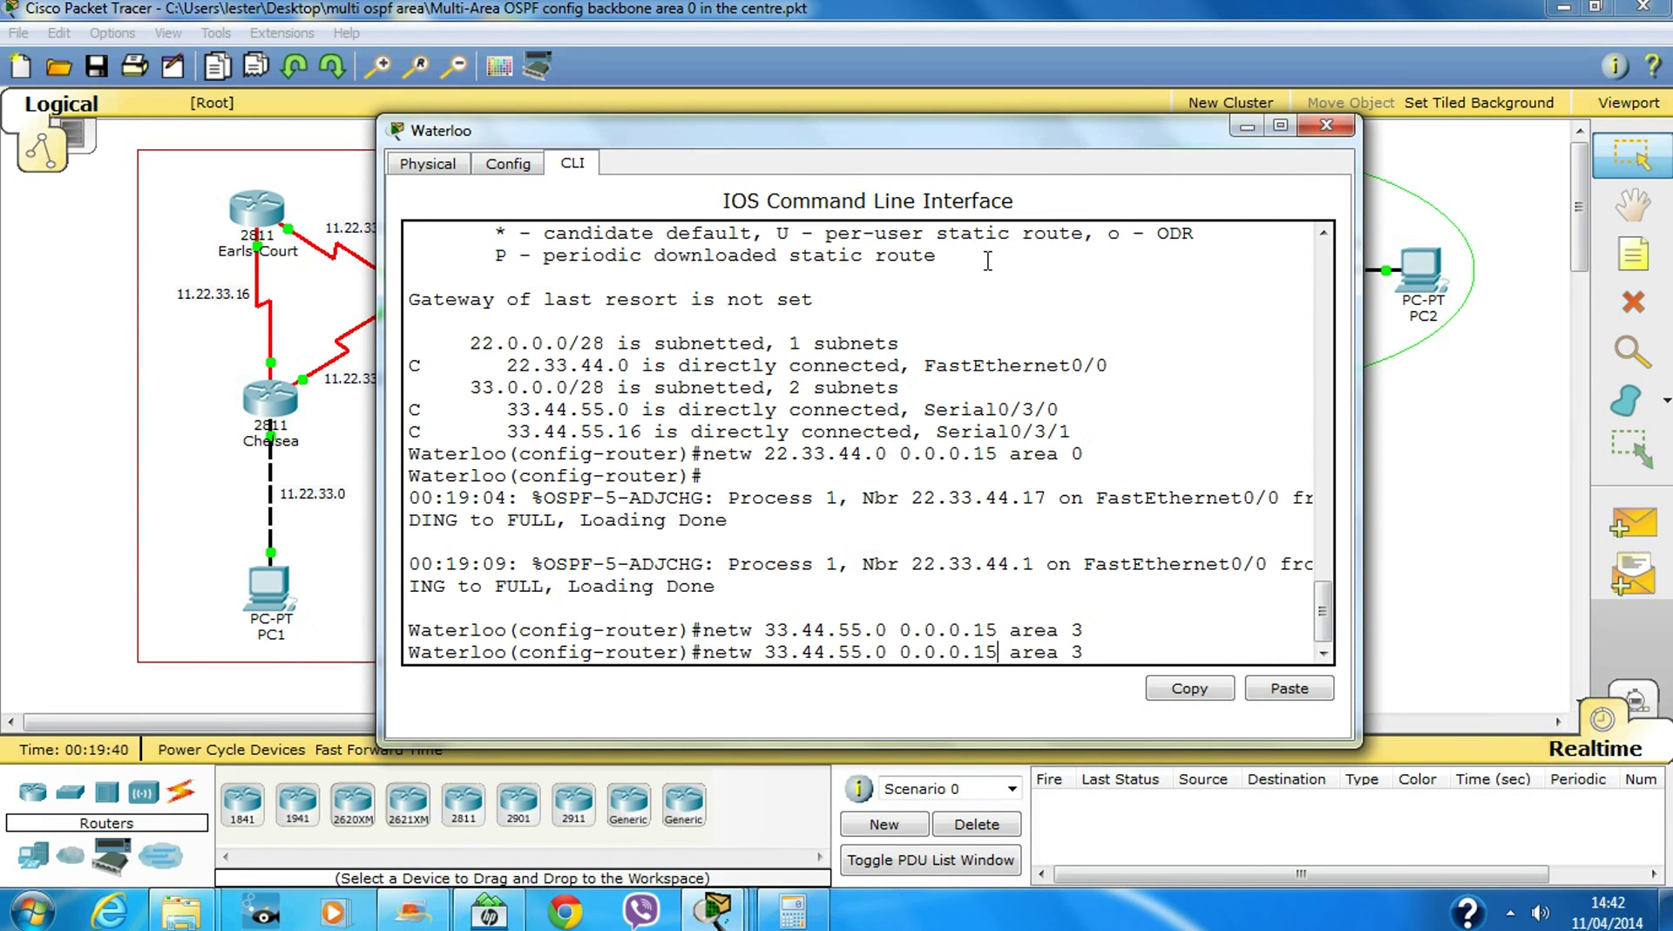
key("Left")
key("Left")
key("Left")
key("BackSpace")
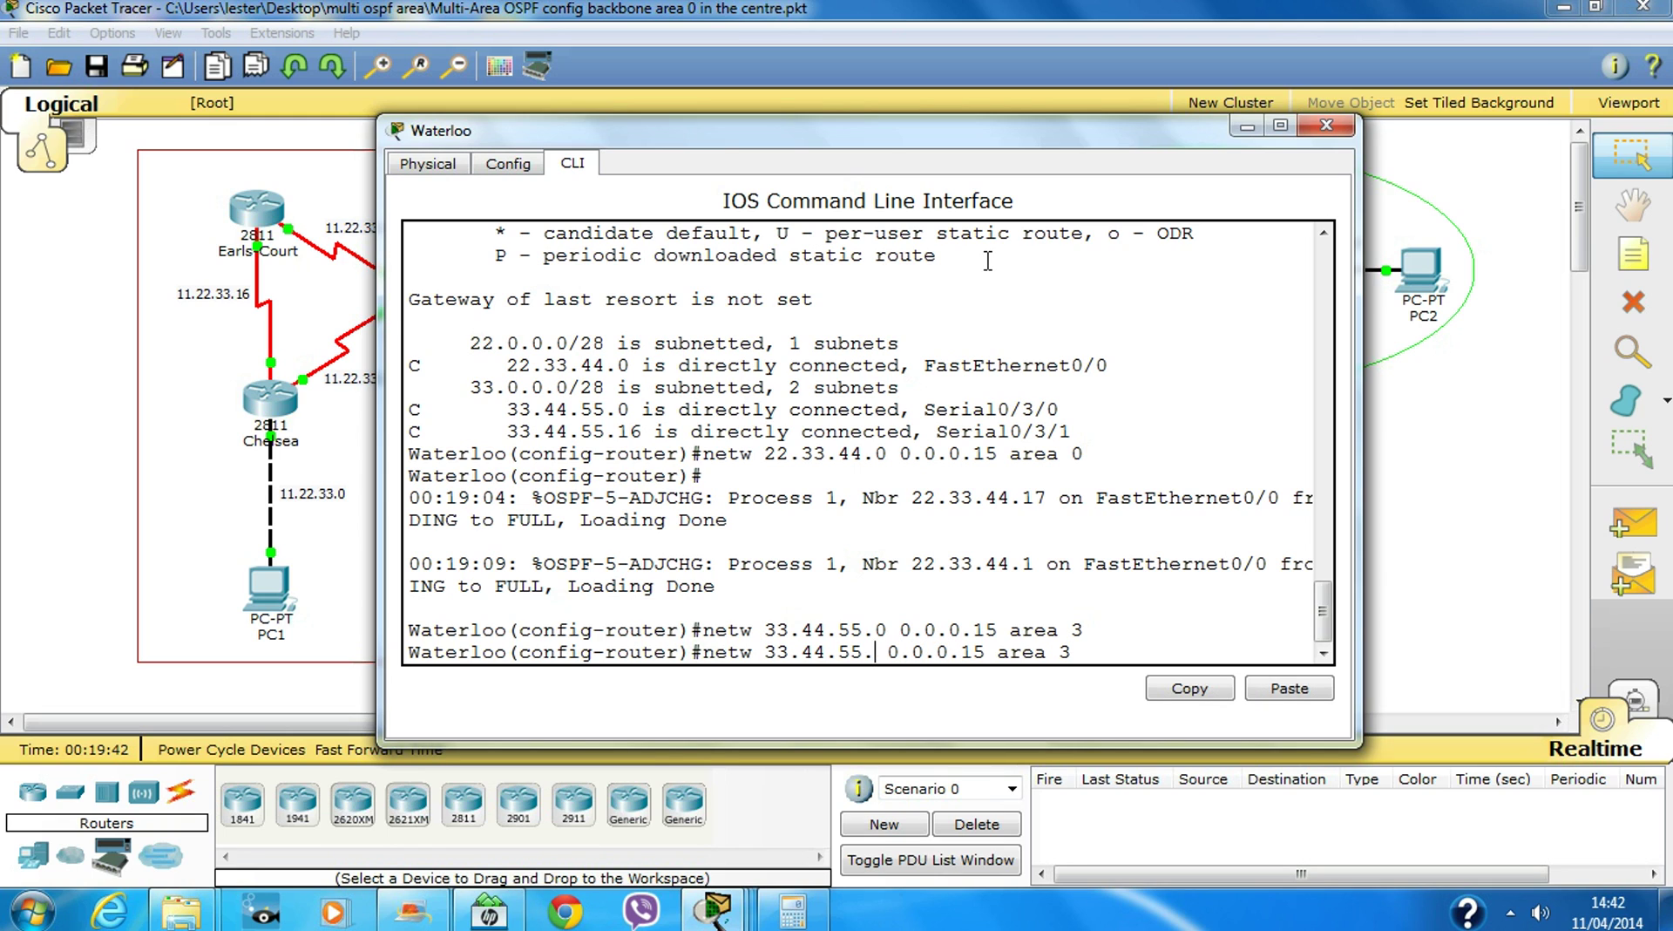
type("16")
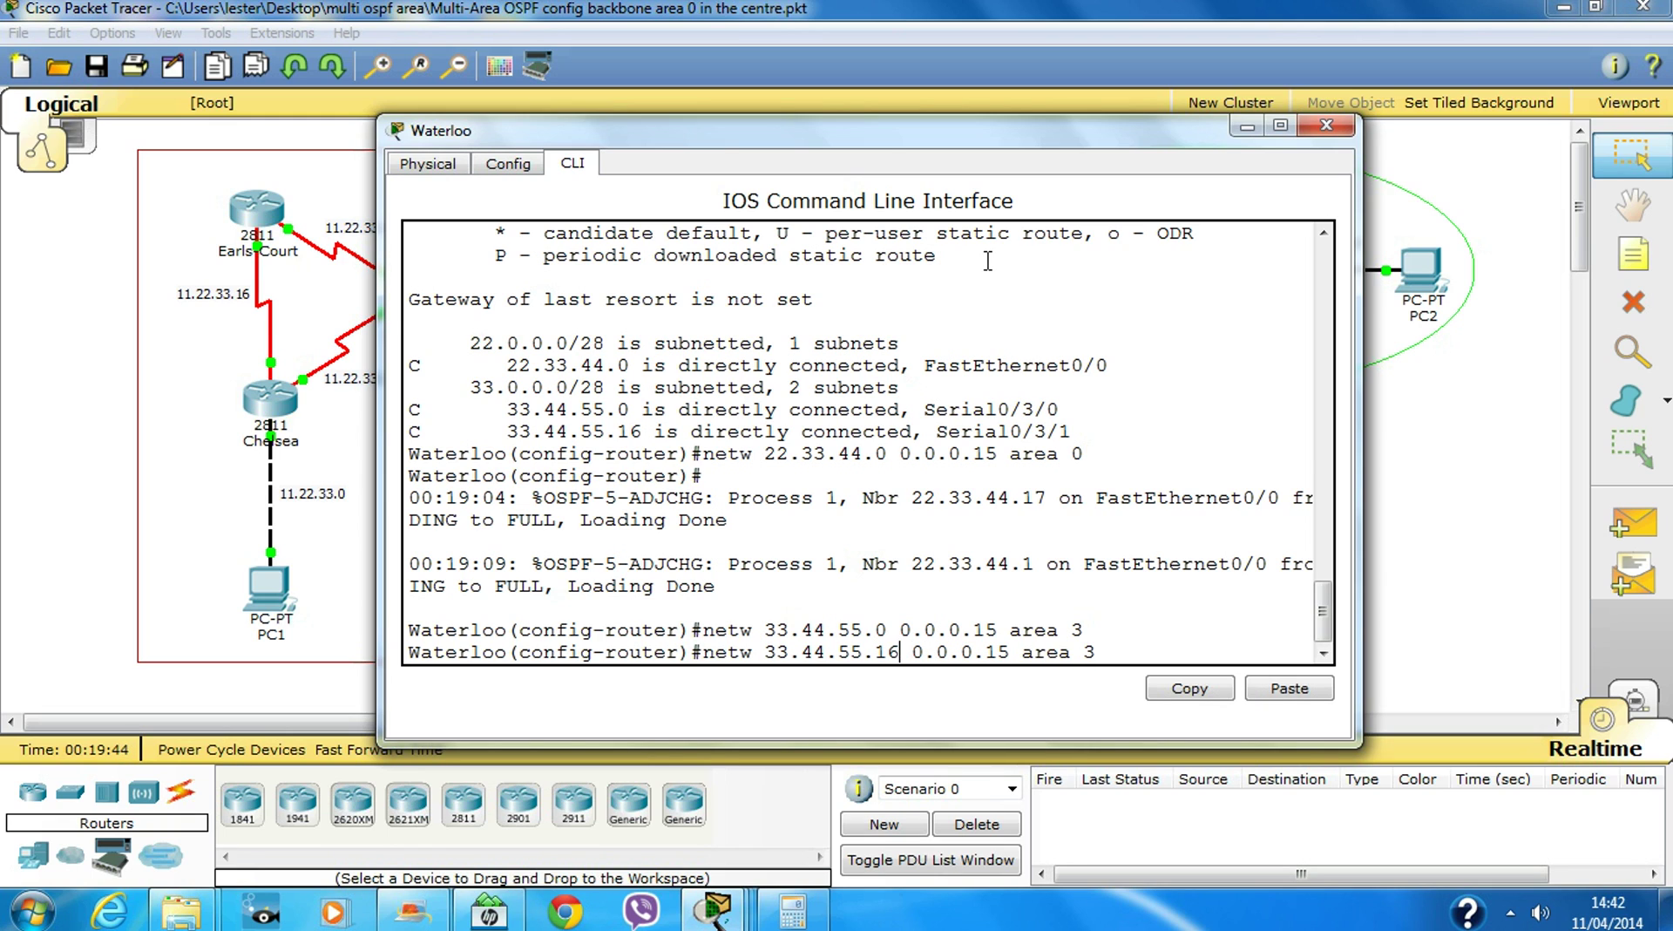
key("Return")
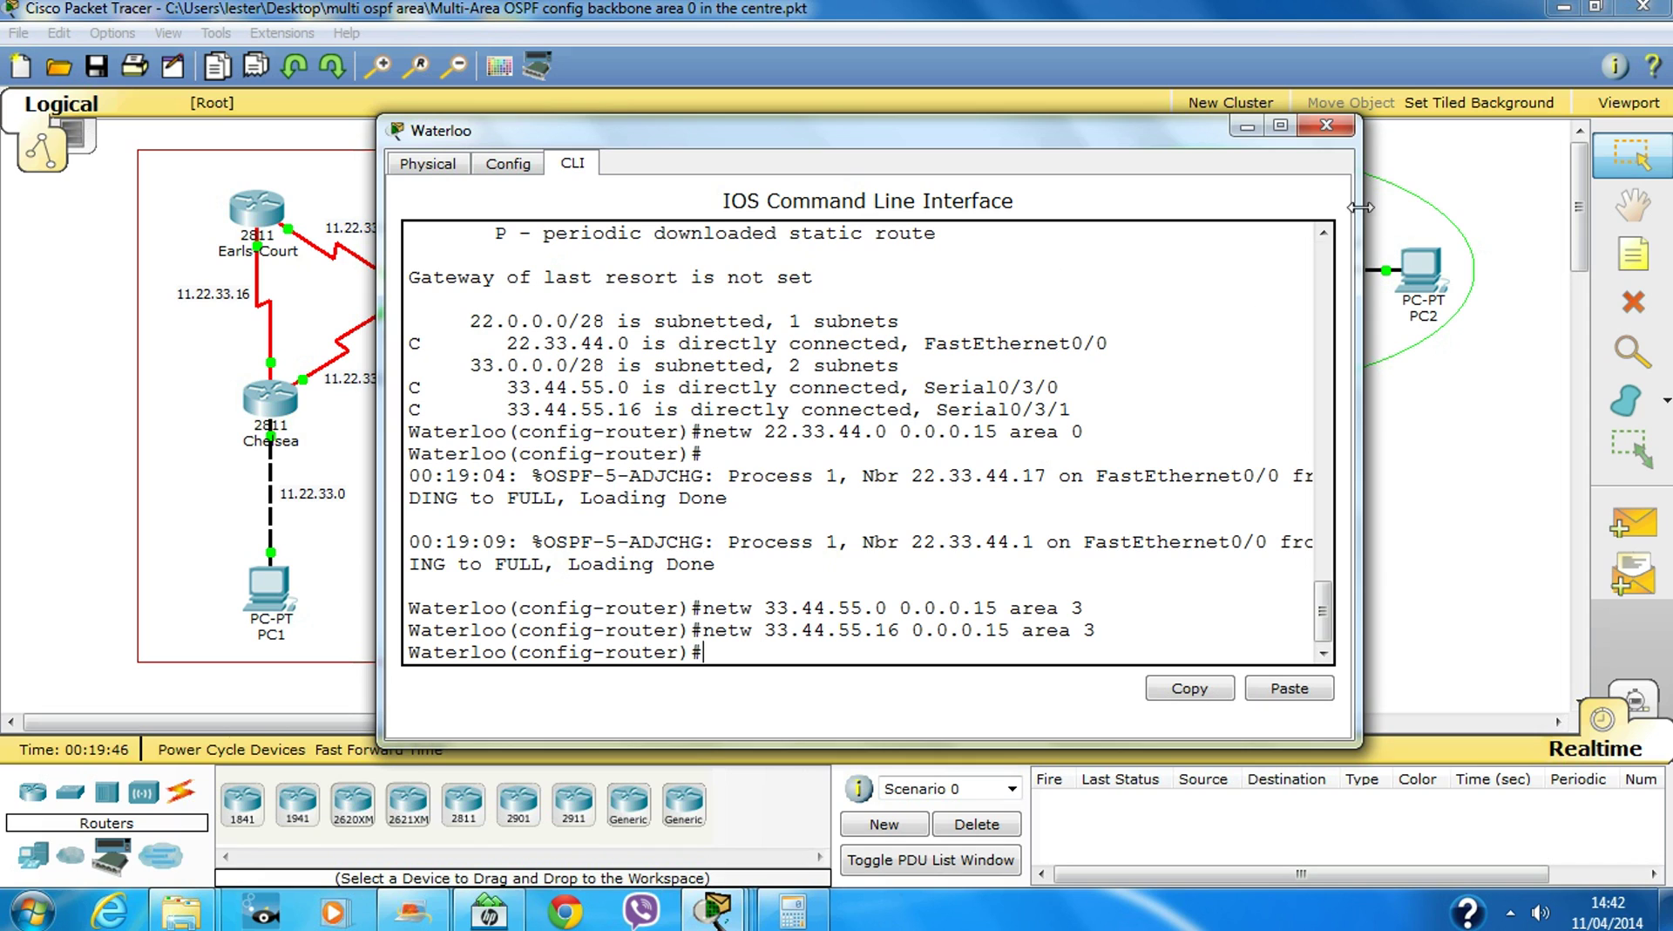
Display Waterloo's OSPF information from router configuration mode with do sh ip ospf
type("do sh ip os")
key("Tab")
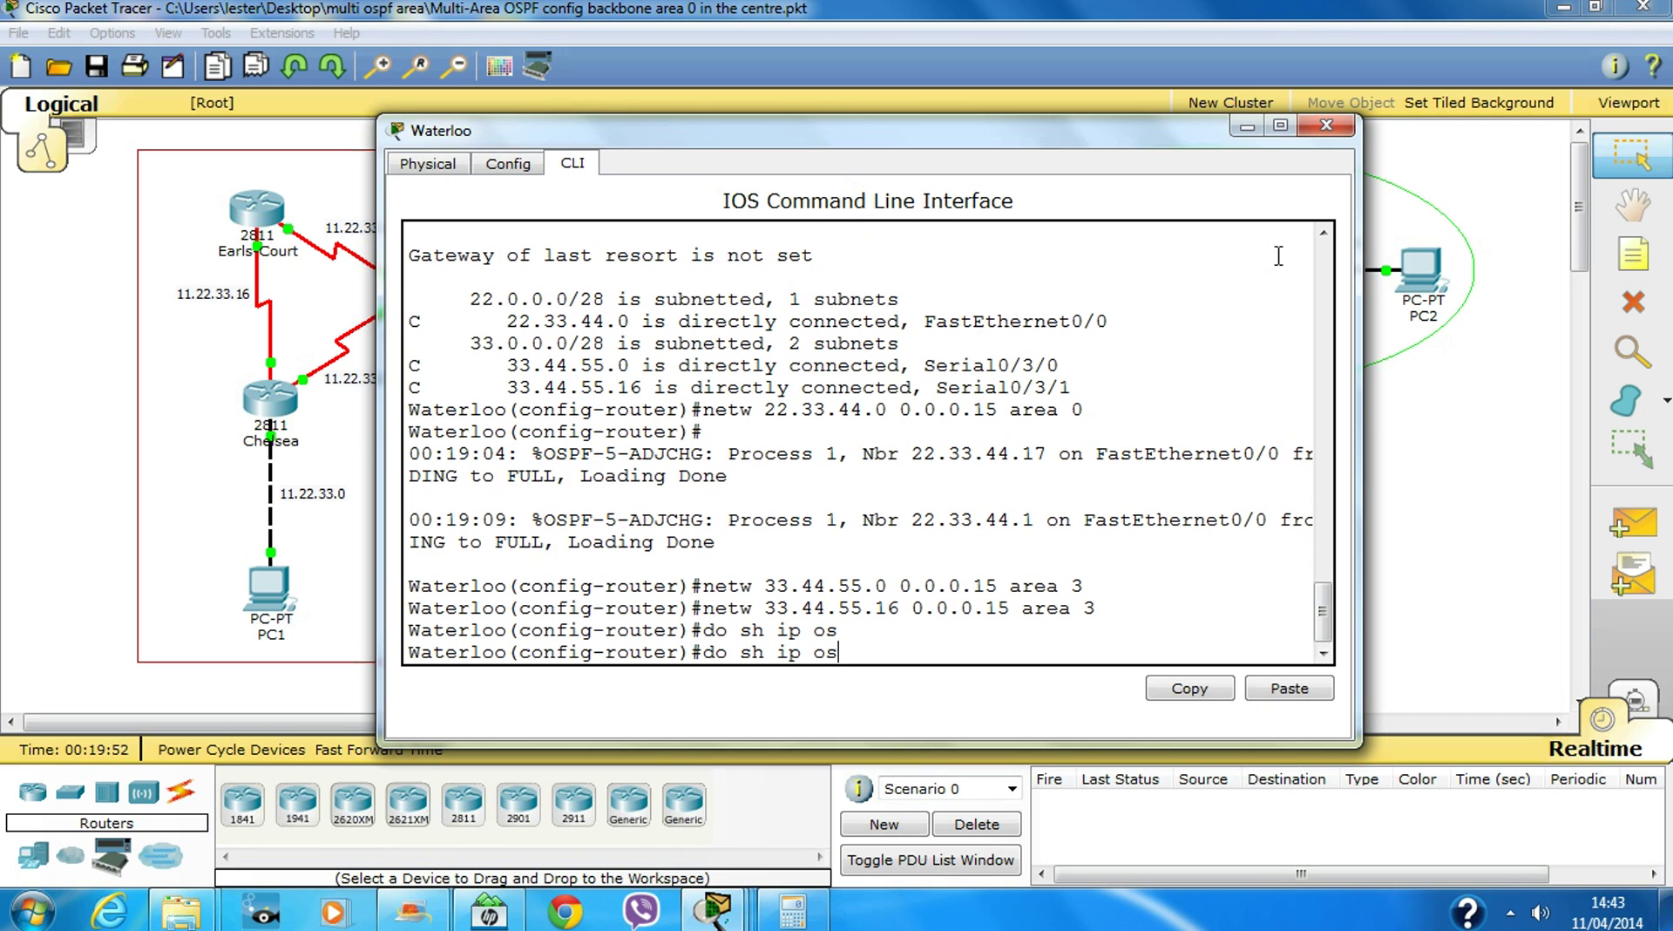
type("pf")
key("Return")
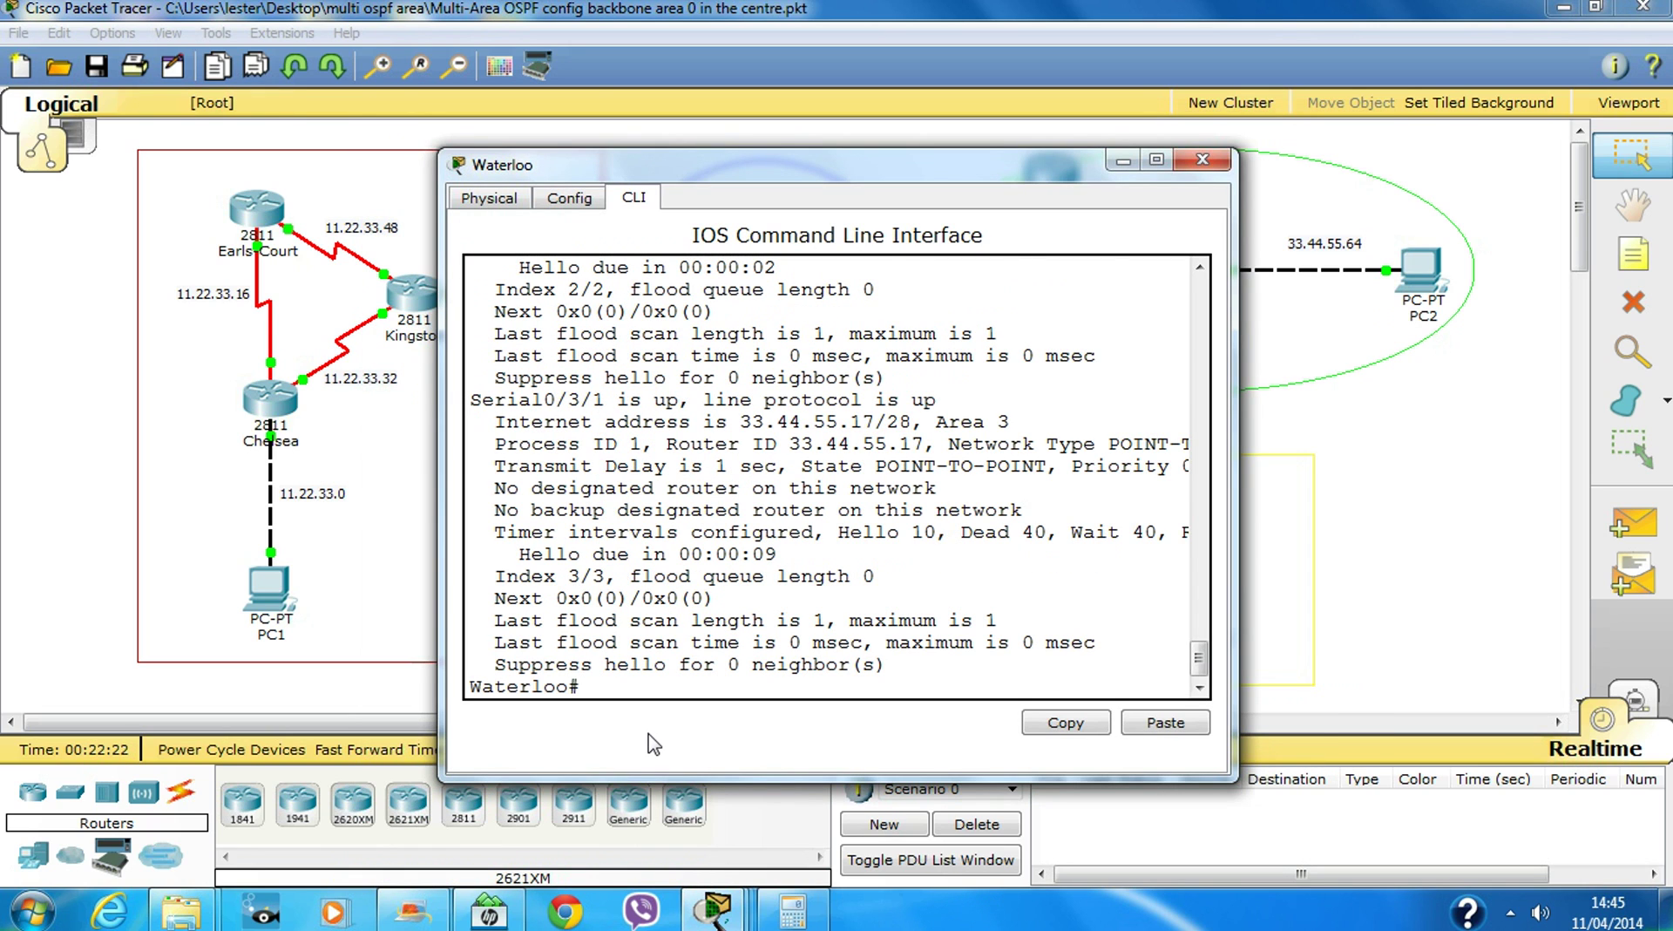
Display Waterloo's OSPF neighbor table, widen the window to read all its columns, and close the router
key("Return")
key("Return")
key("Return")
key("Return")
key("Return")
key("Return")
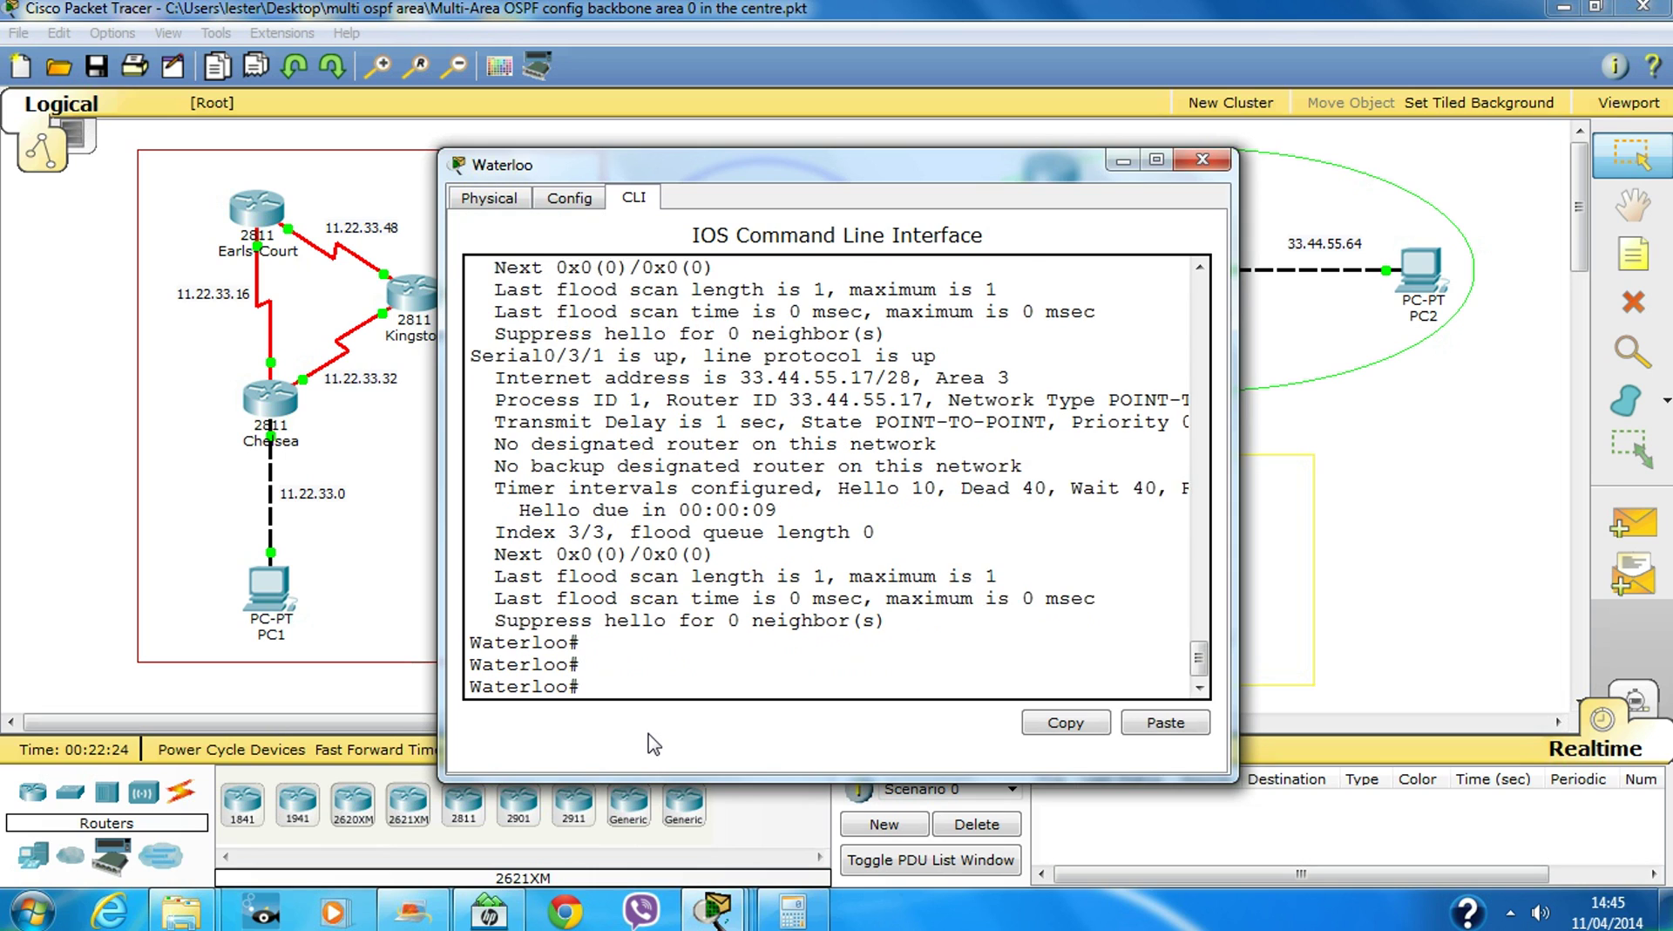
key("Return")
key("Return")
type("s")
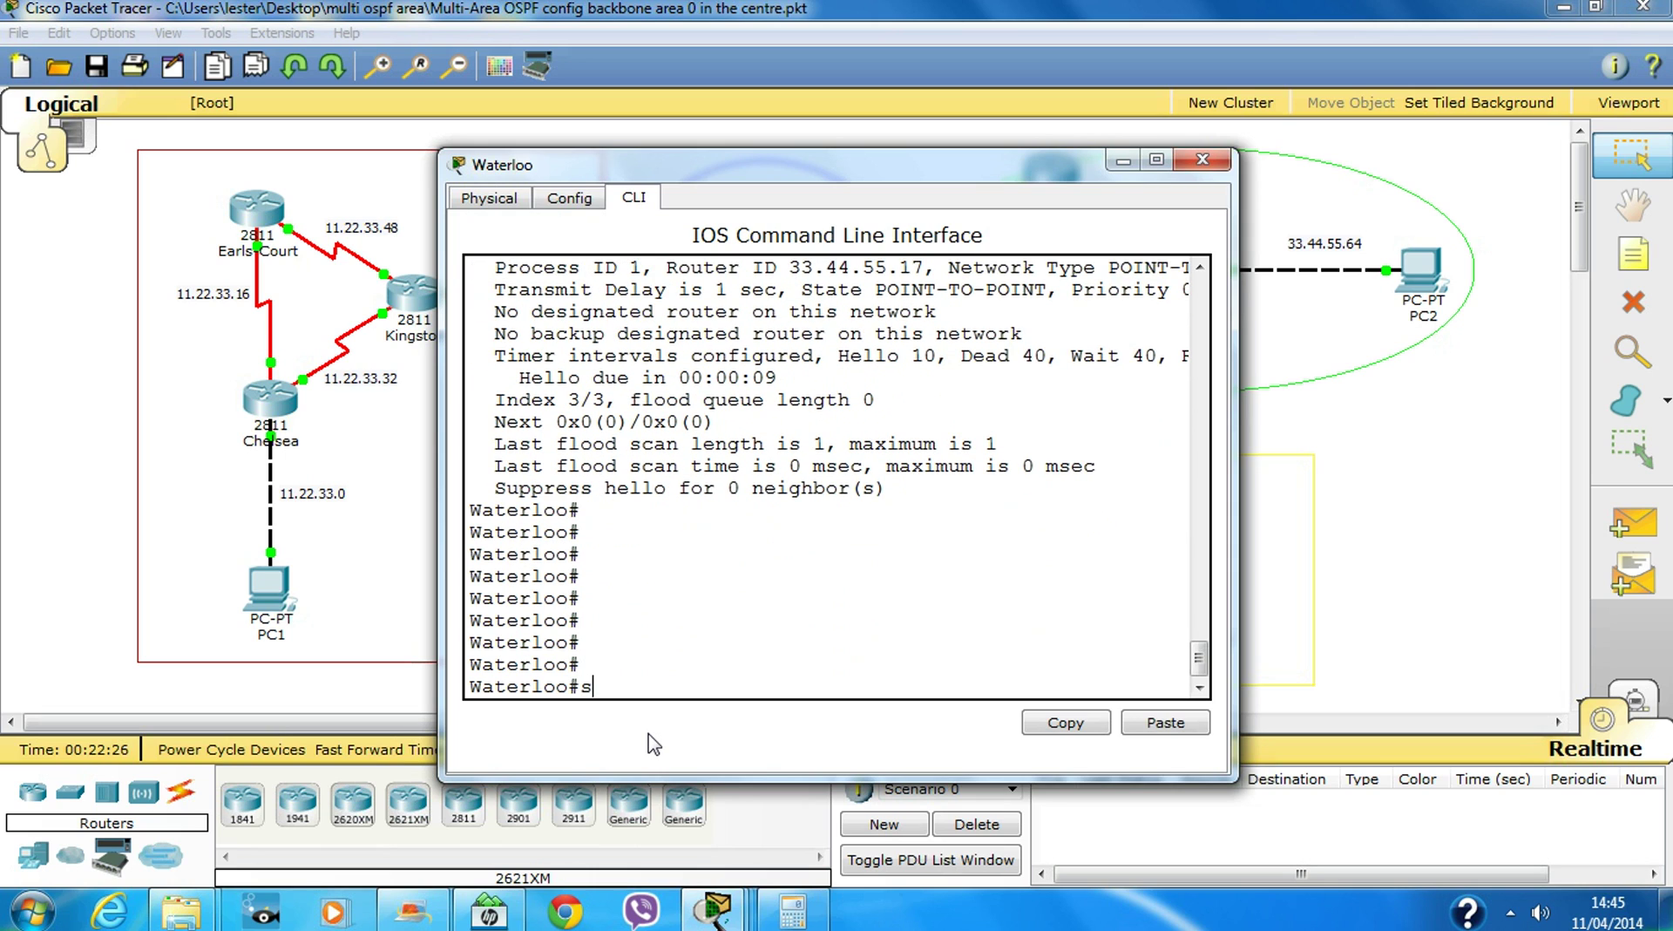
type("h")
key("Tab")
type("ip os")
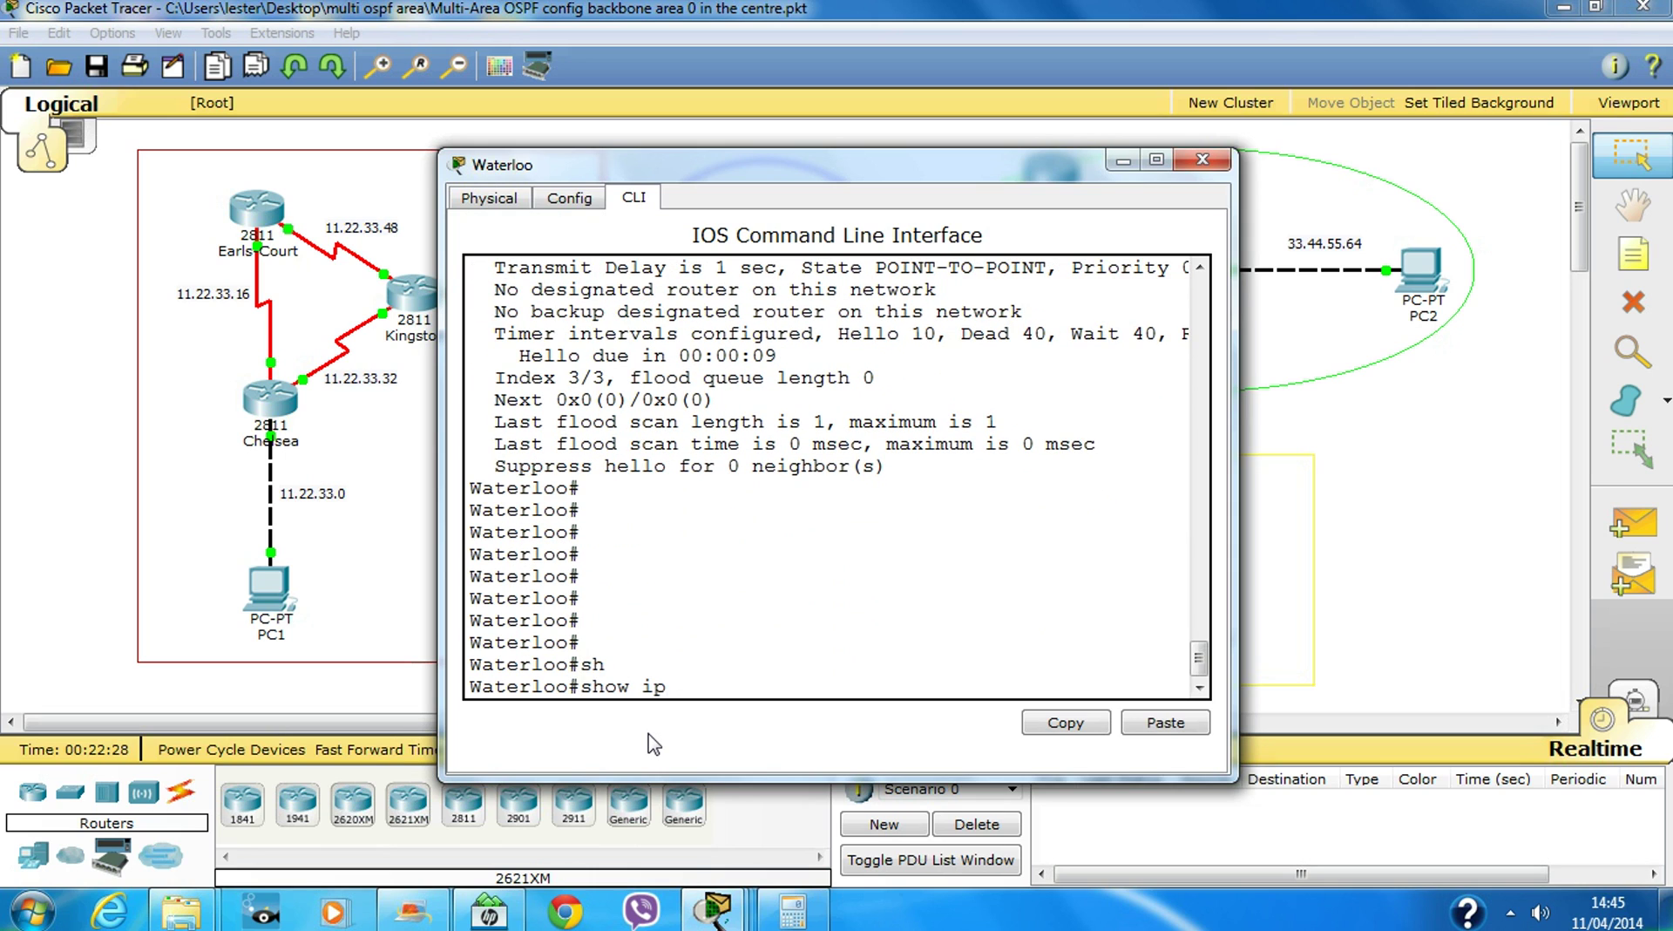
key("Tab")
type("ne")
key("Tab")
key("Return")
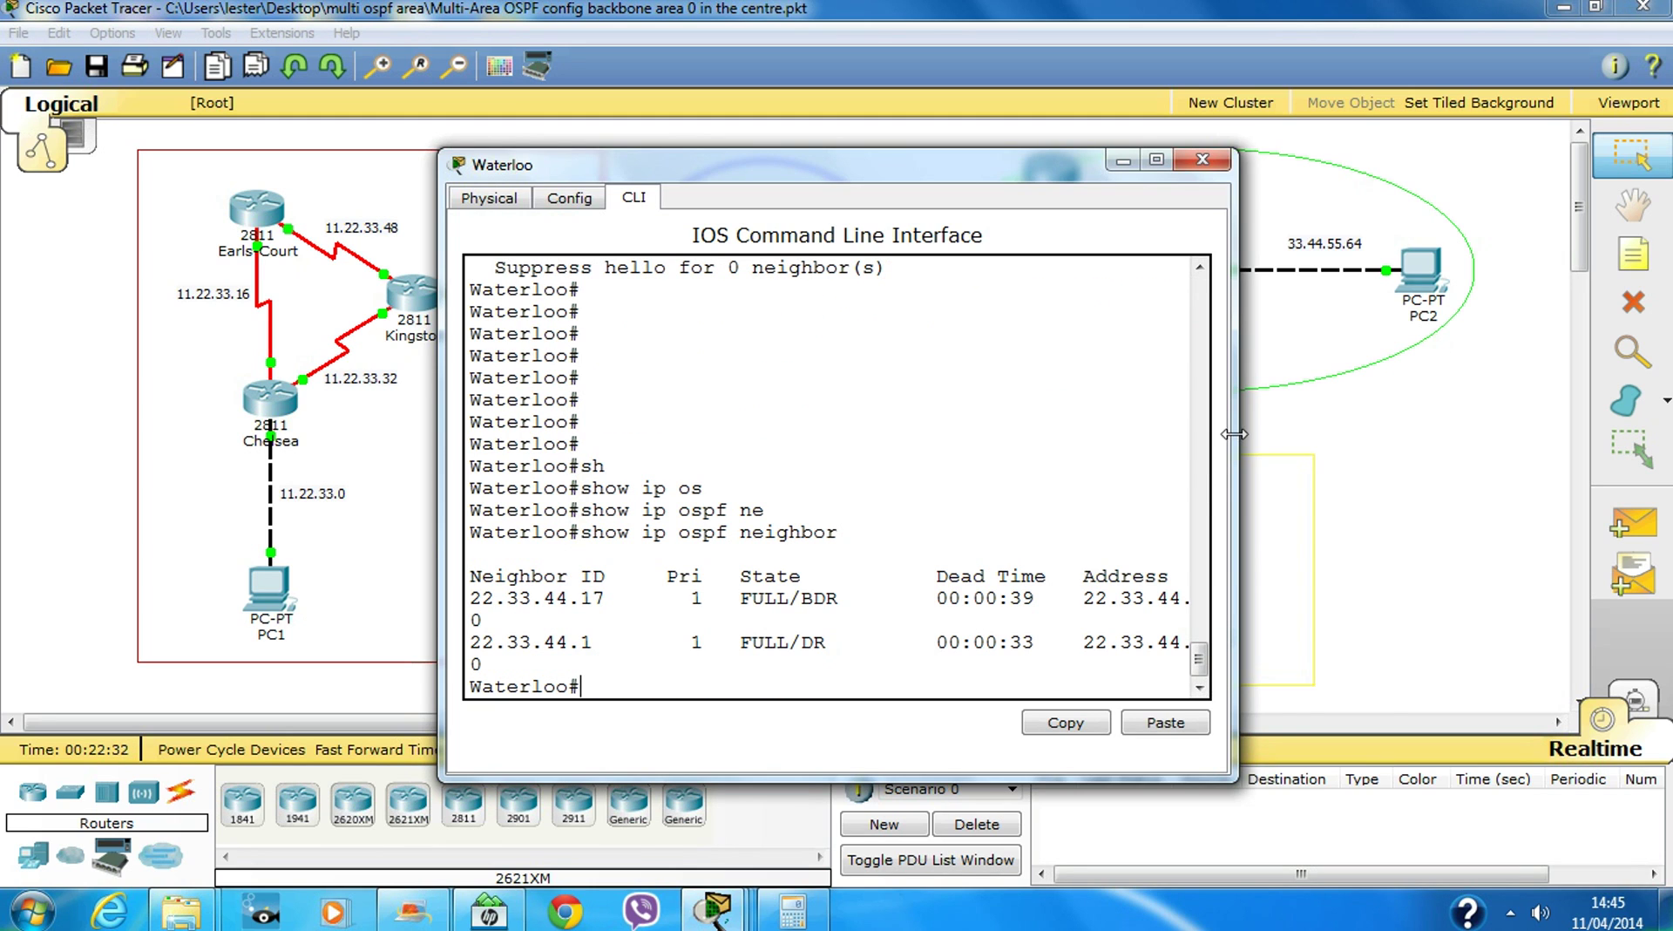
left_click_drag(1236, 433, 1493, 433)
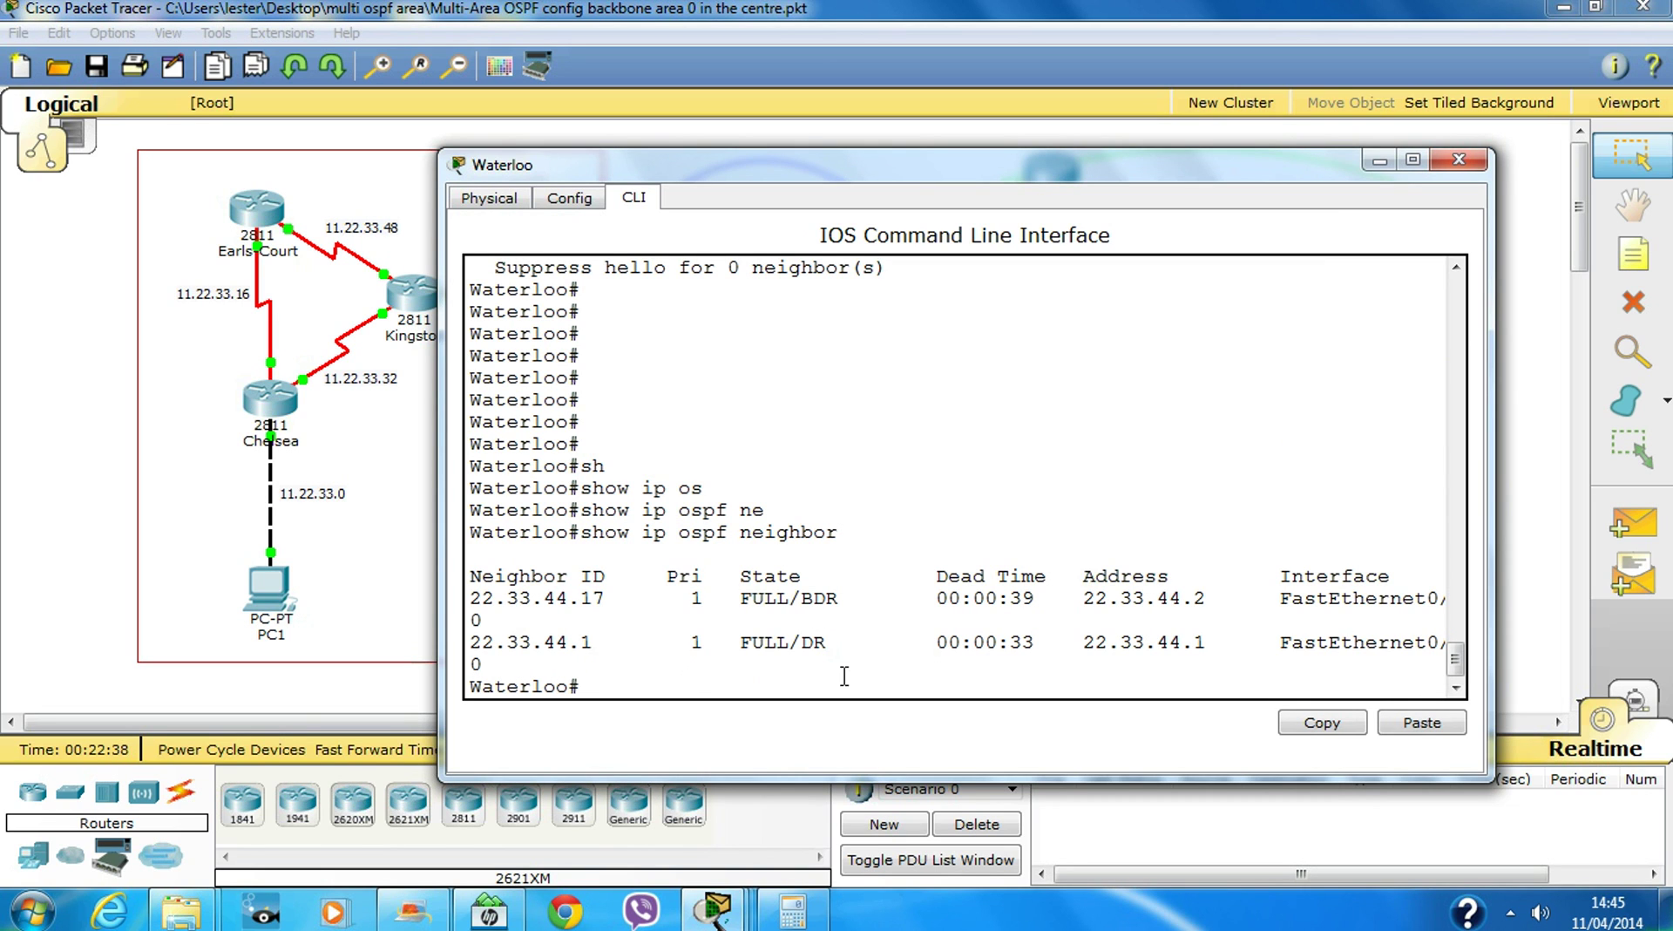
left_click(1459, 159)
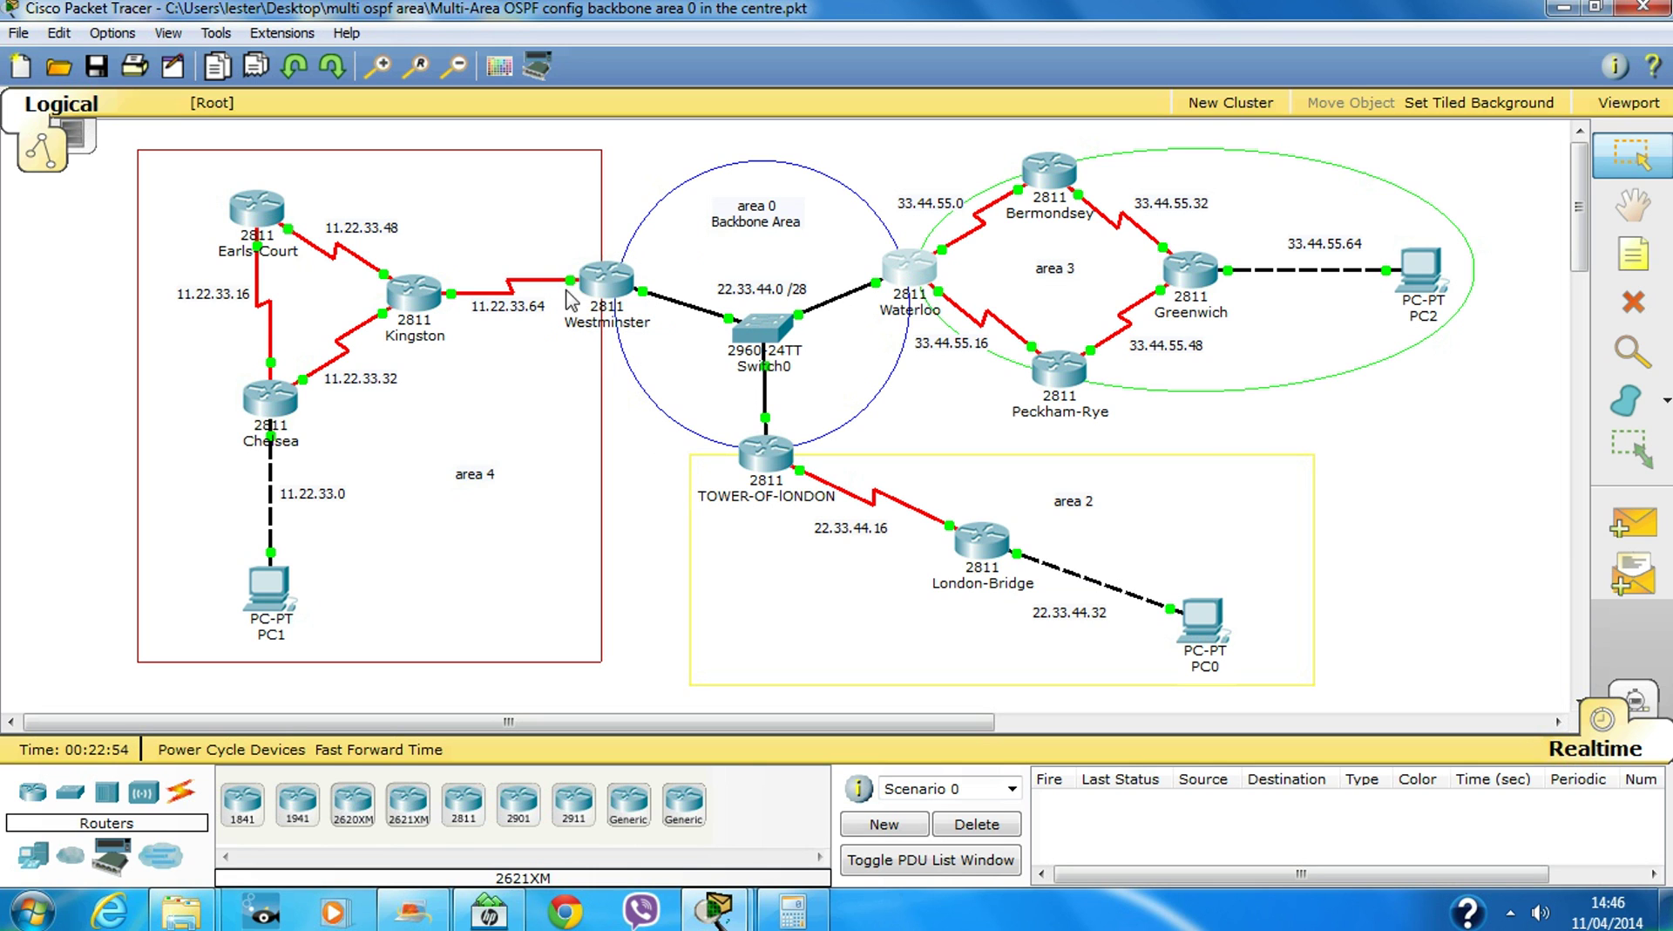
Open Westminster's command line and enter configuration mode for interface fa0/0
left_click(610, 283)
key("Return")
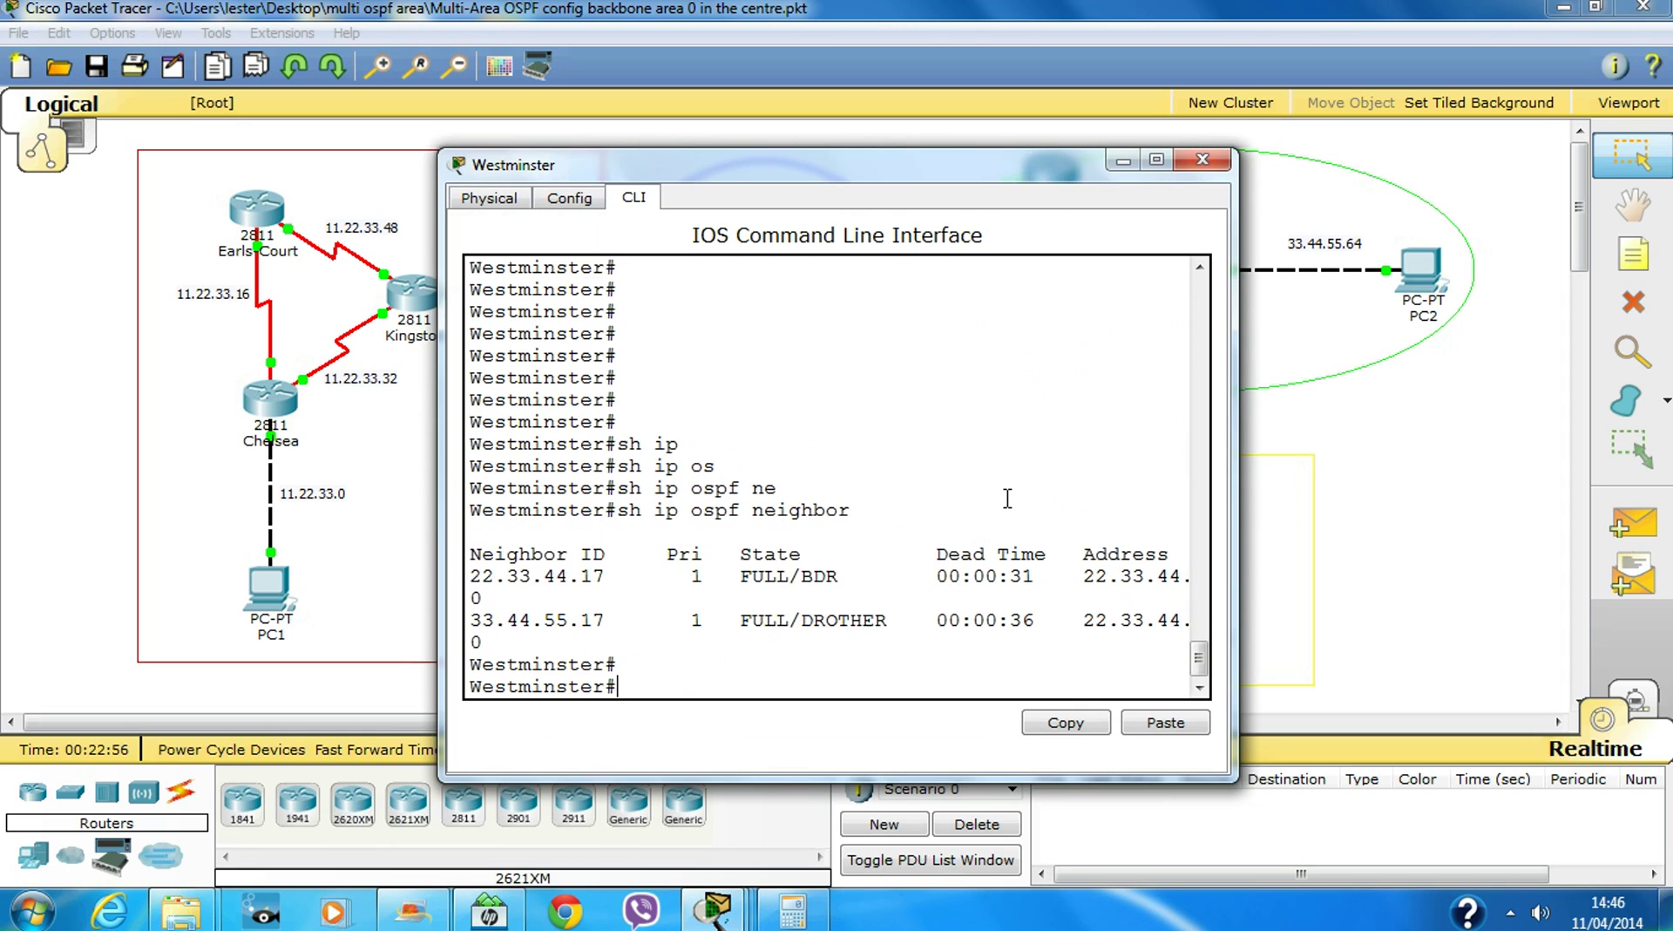
key("Return")
type("conf t")
key("Return")
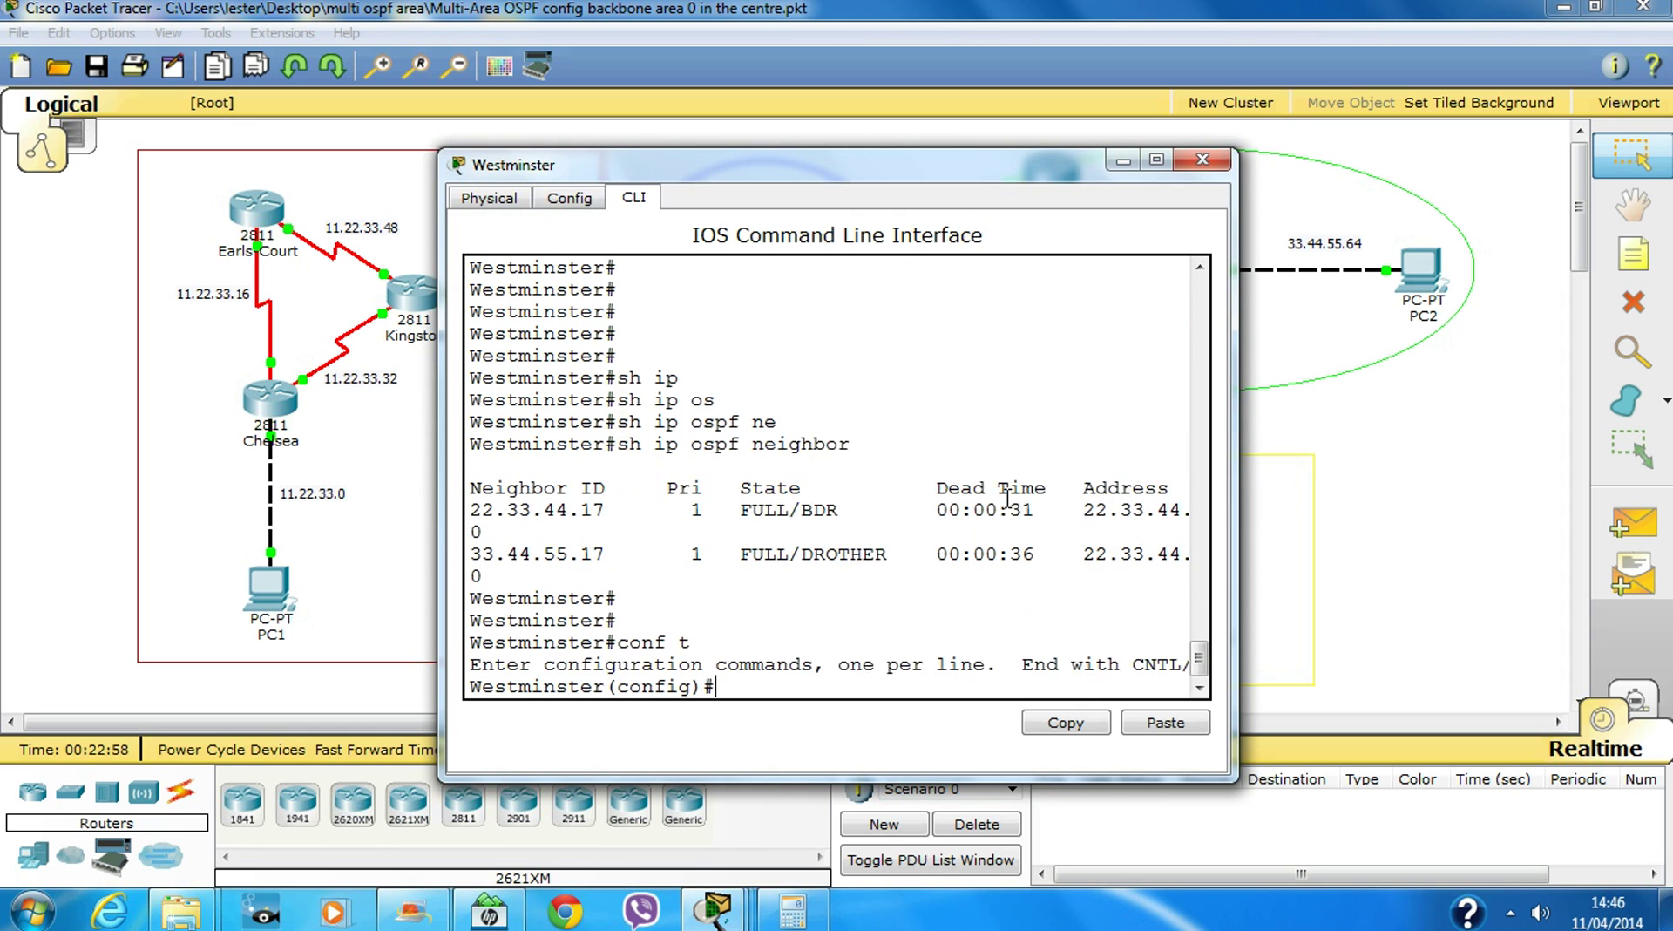
key("Return")
key("Return")
key("Return")
type("int f")
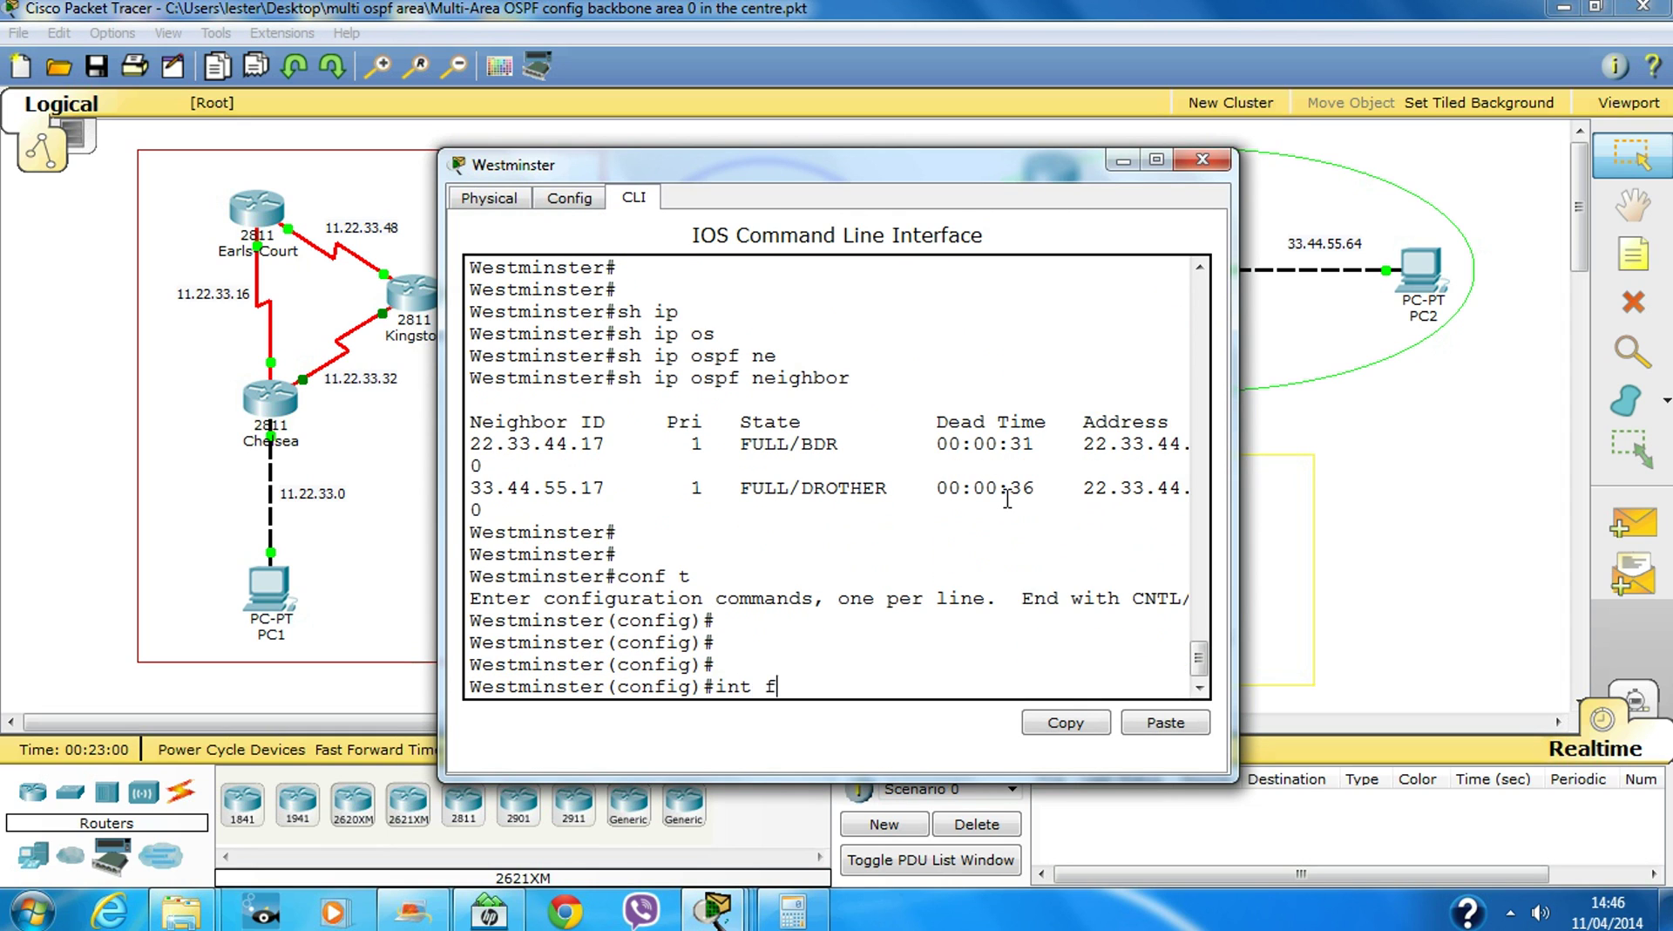
type("a0/0")
key("Return")
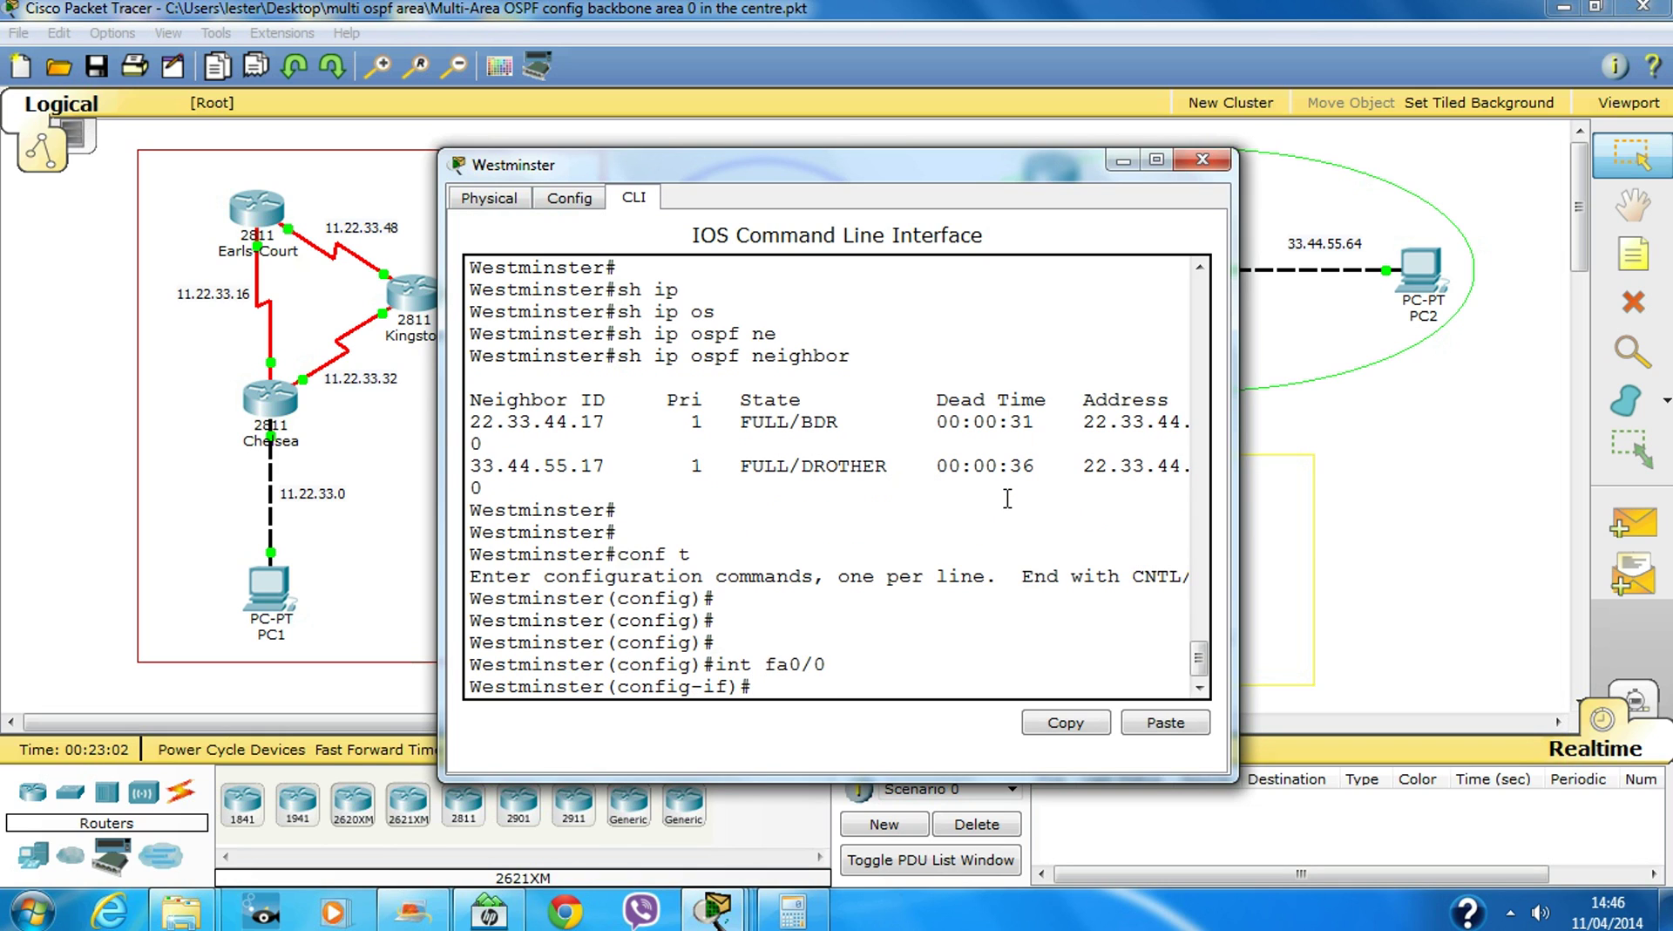
Check the allowed OSPF priority range and set the priority of Westminster's fa0/0 interface to 255
type("ipos")
key("Return")
key("Up")
key("BackSpace")
key("BackSpace")
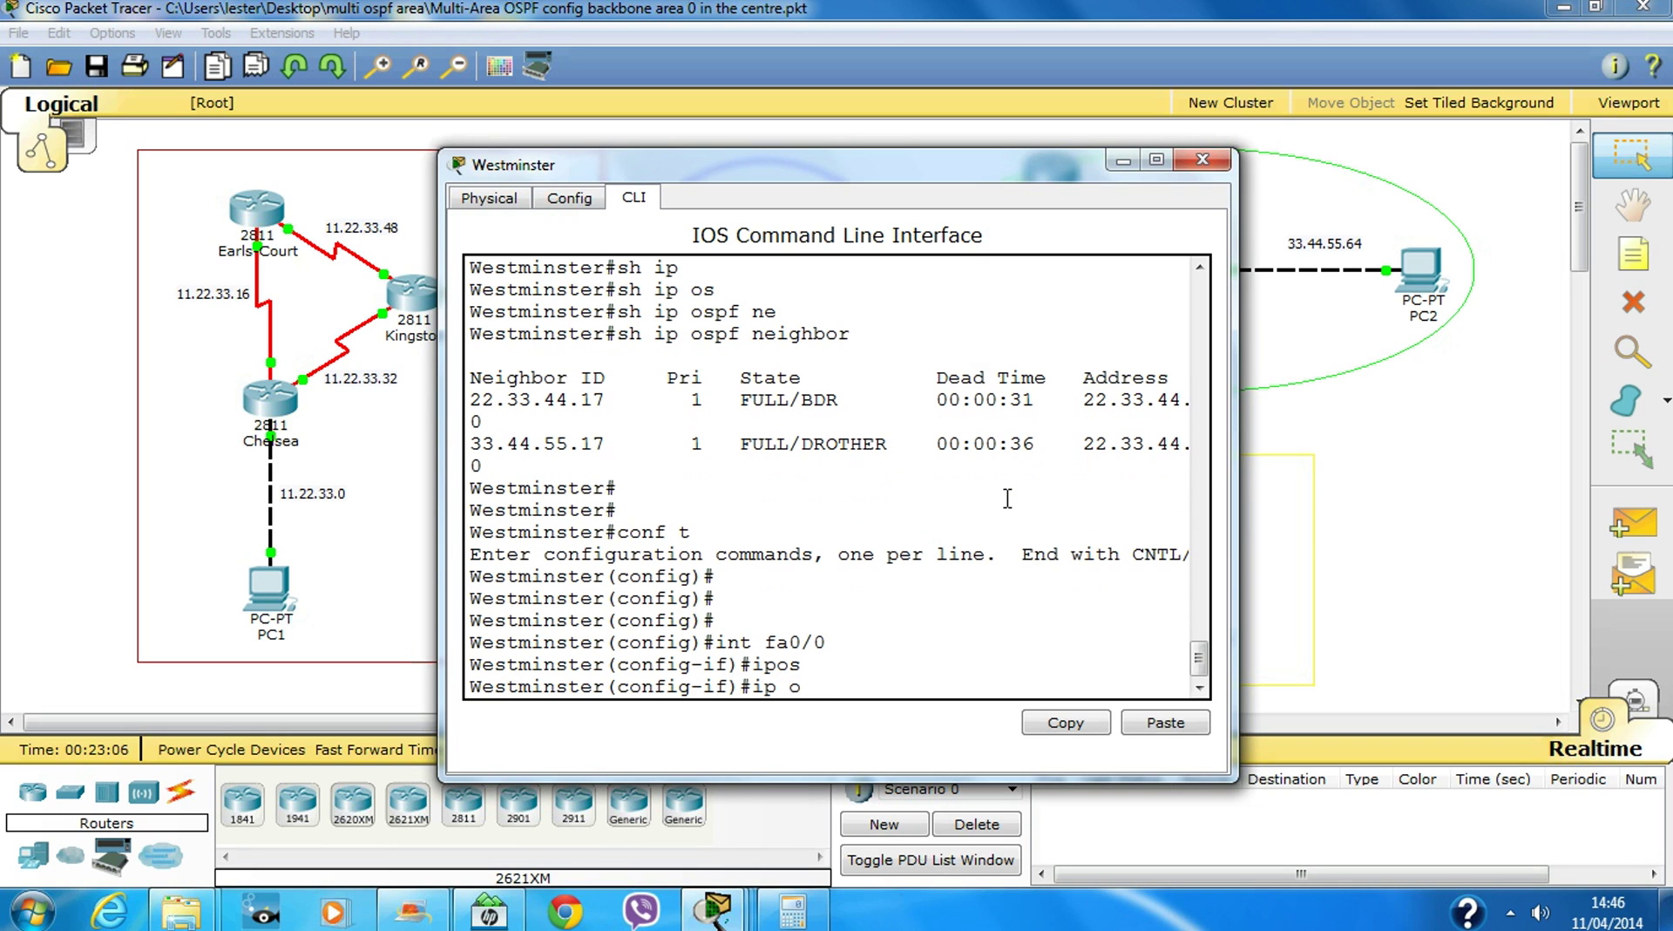
type("od")
key("BackSpace")
type("s")
key("Tab")
type("pr")
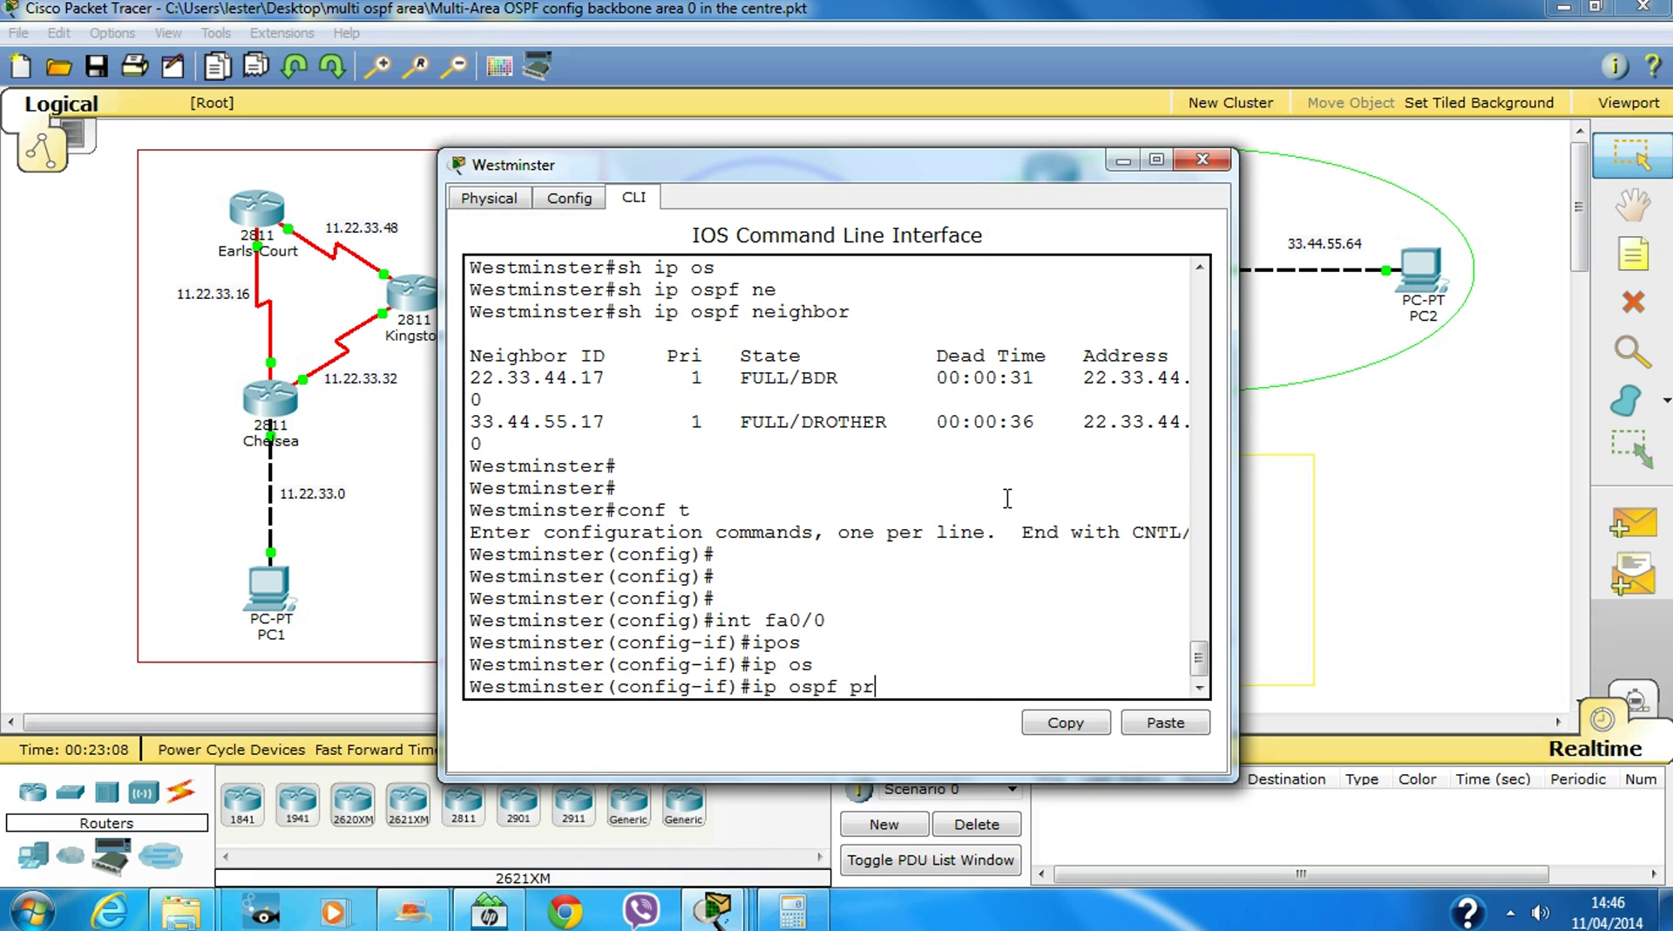
key("Tab")
type("255")
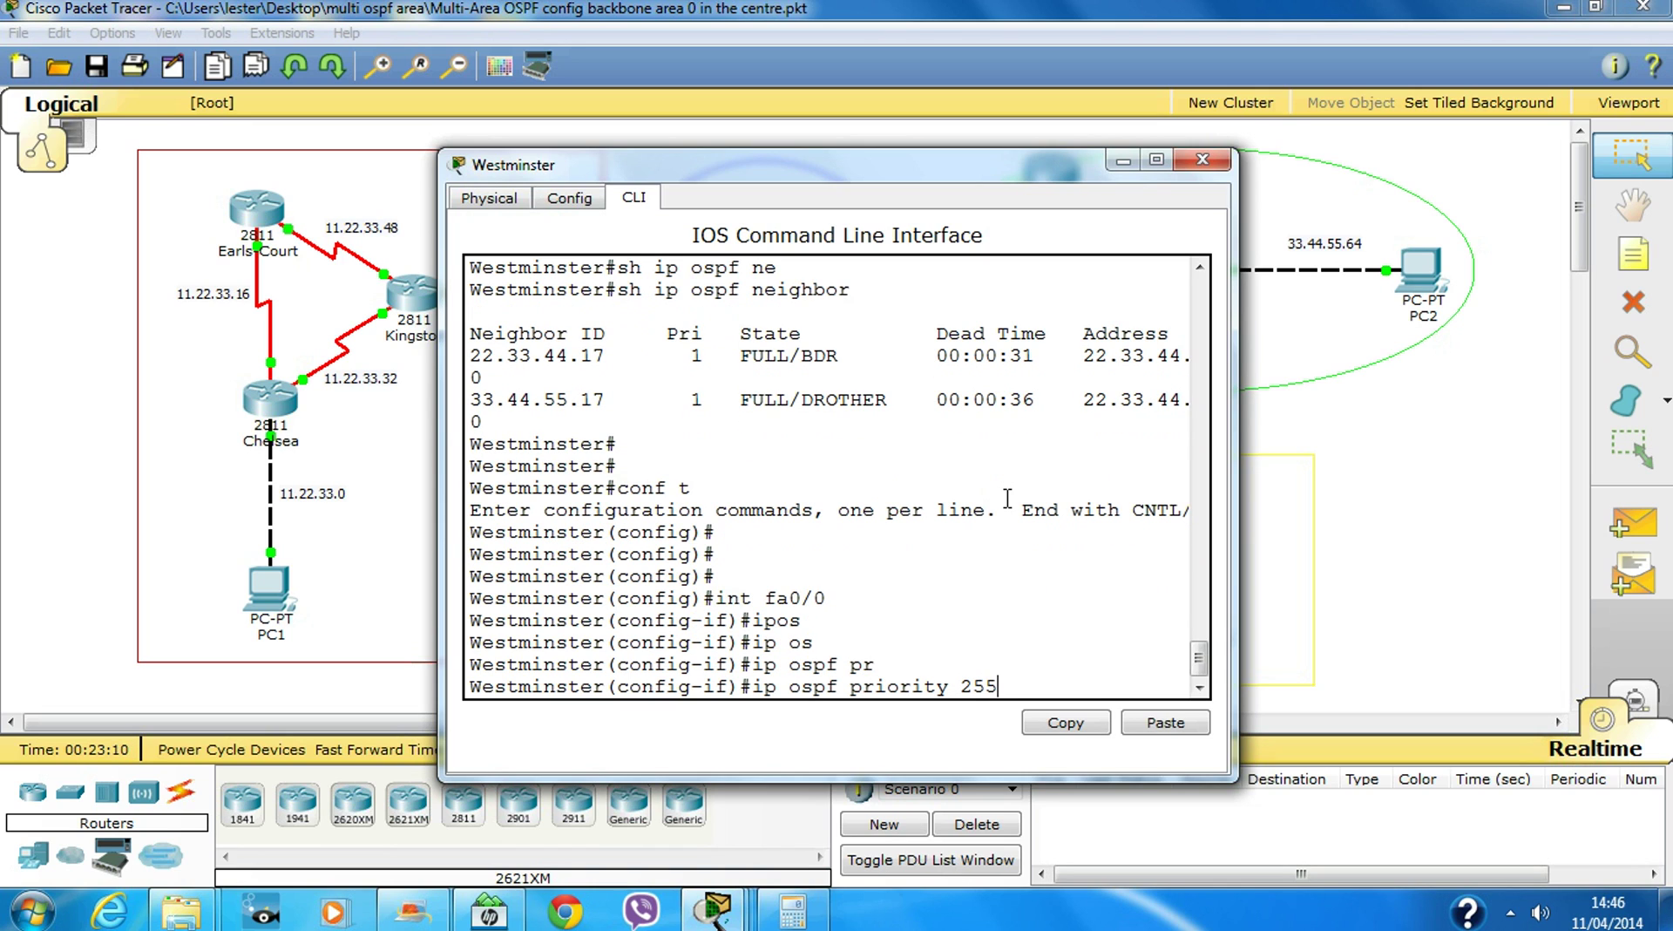
key("BackSpace")
key("BackSpace")
type("?")
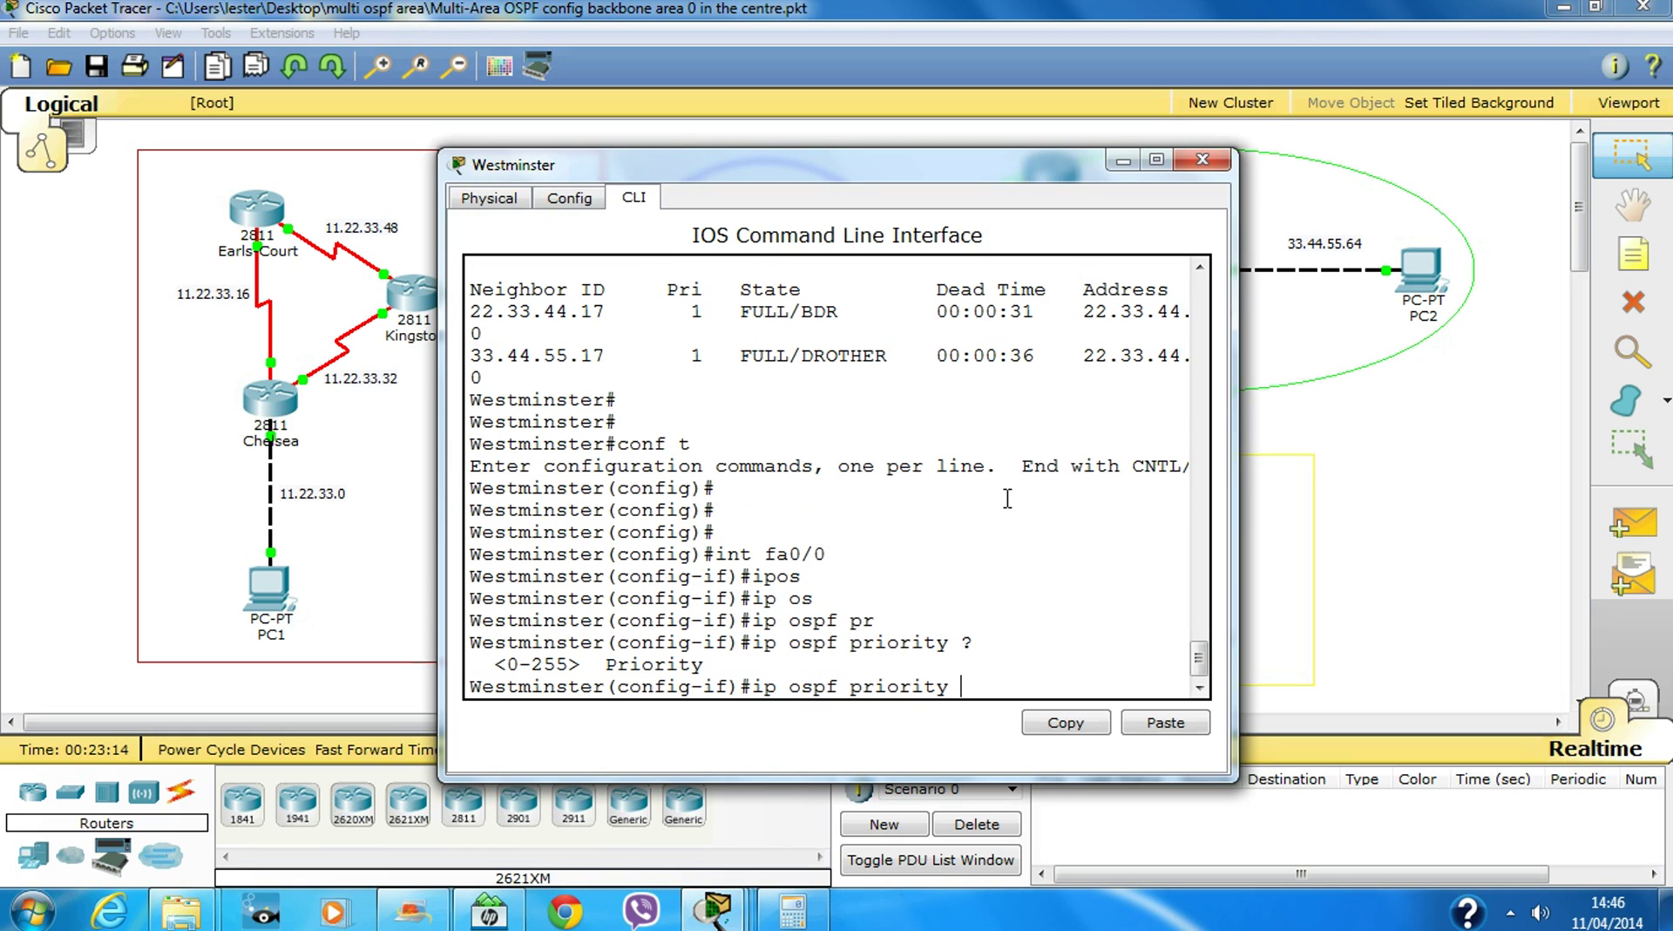
type("255")
key("Return")
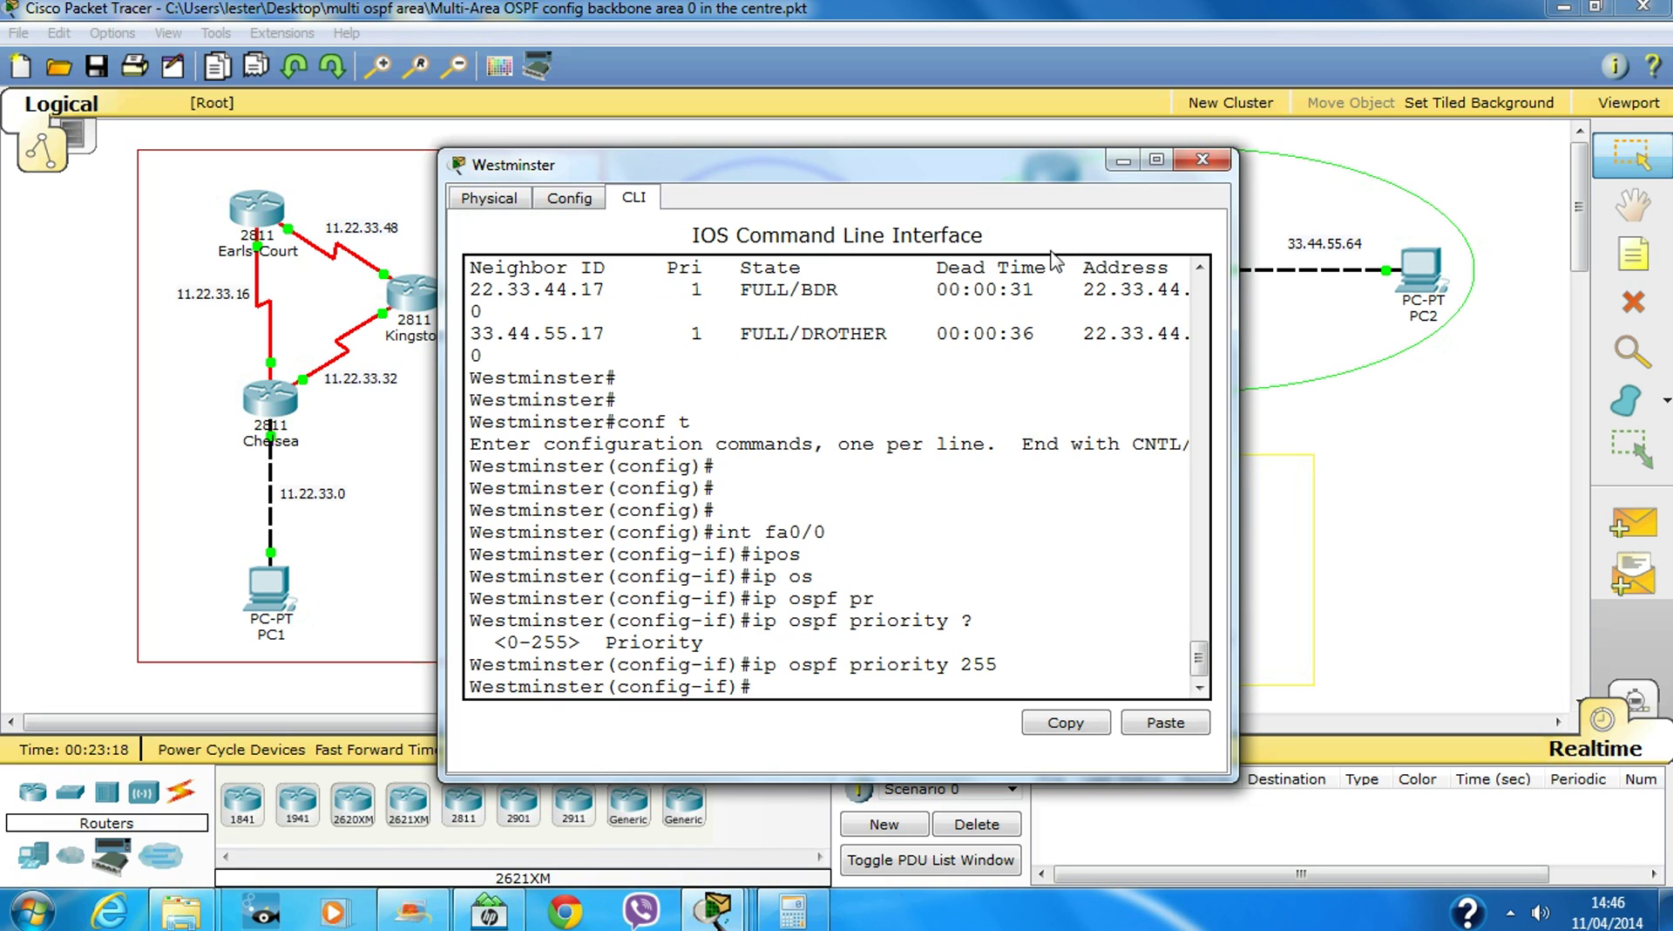
Copy the ip ospf priority 255 command from Westminster's console and close the router
left_click_drag(1010, 671, 772, 667)
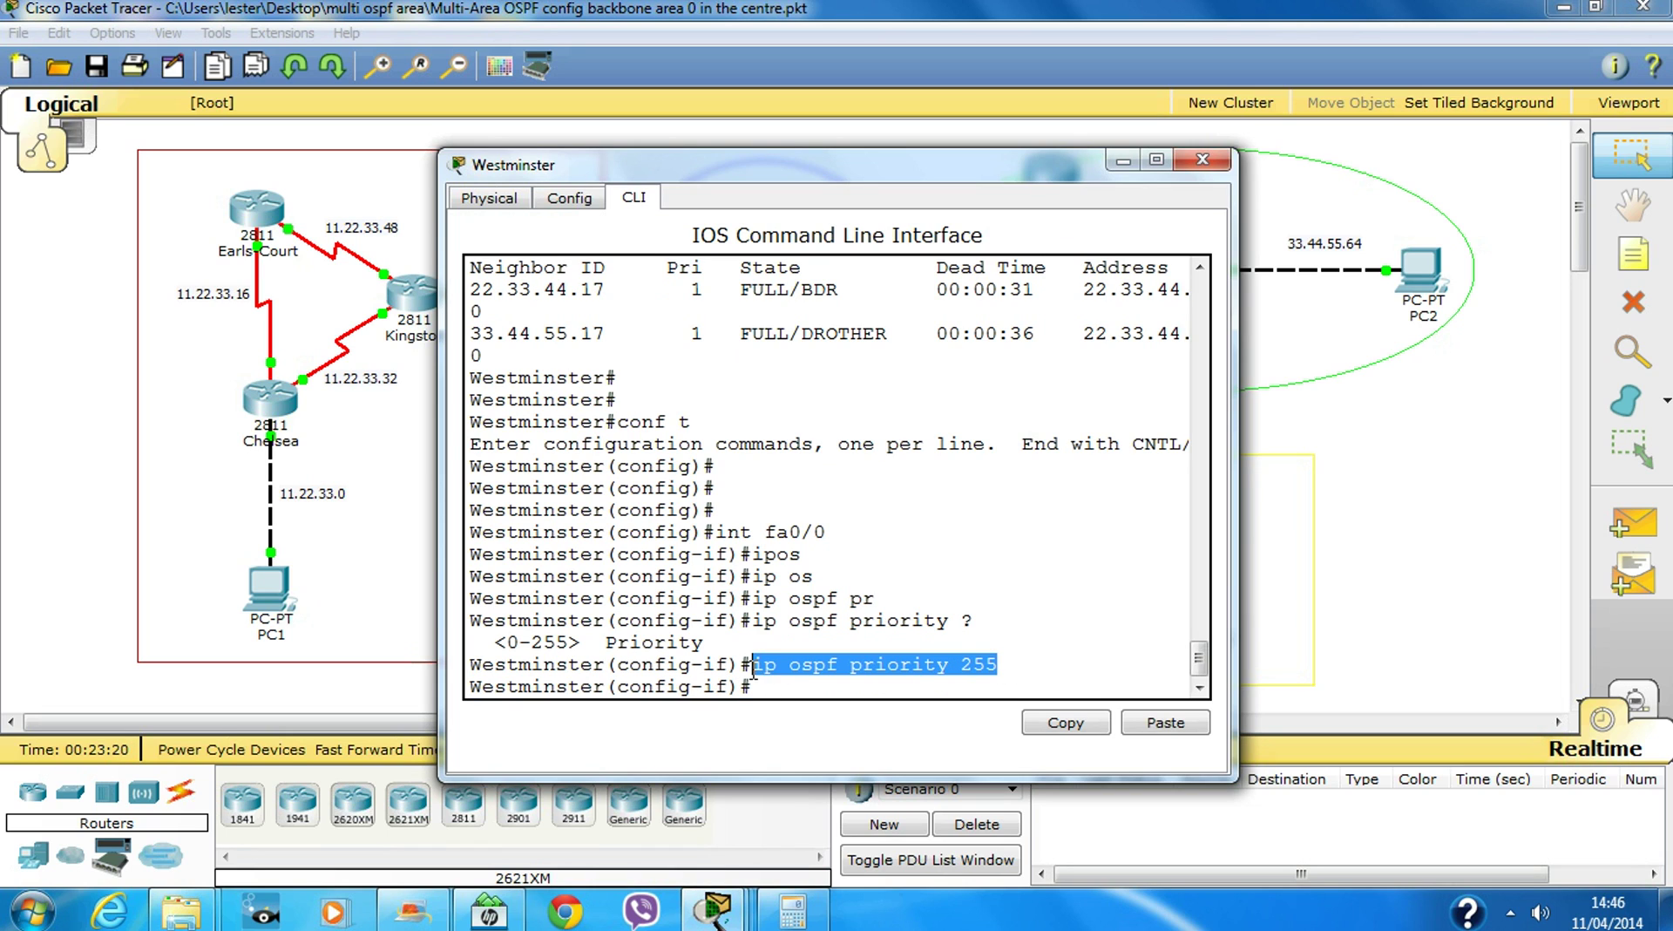
right_click(793, 662)
left_click(850, 676)
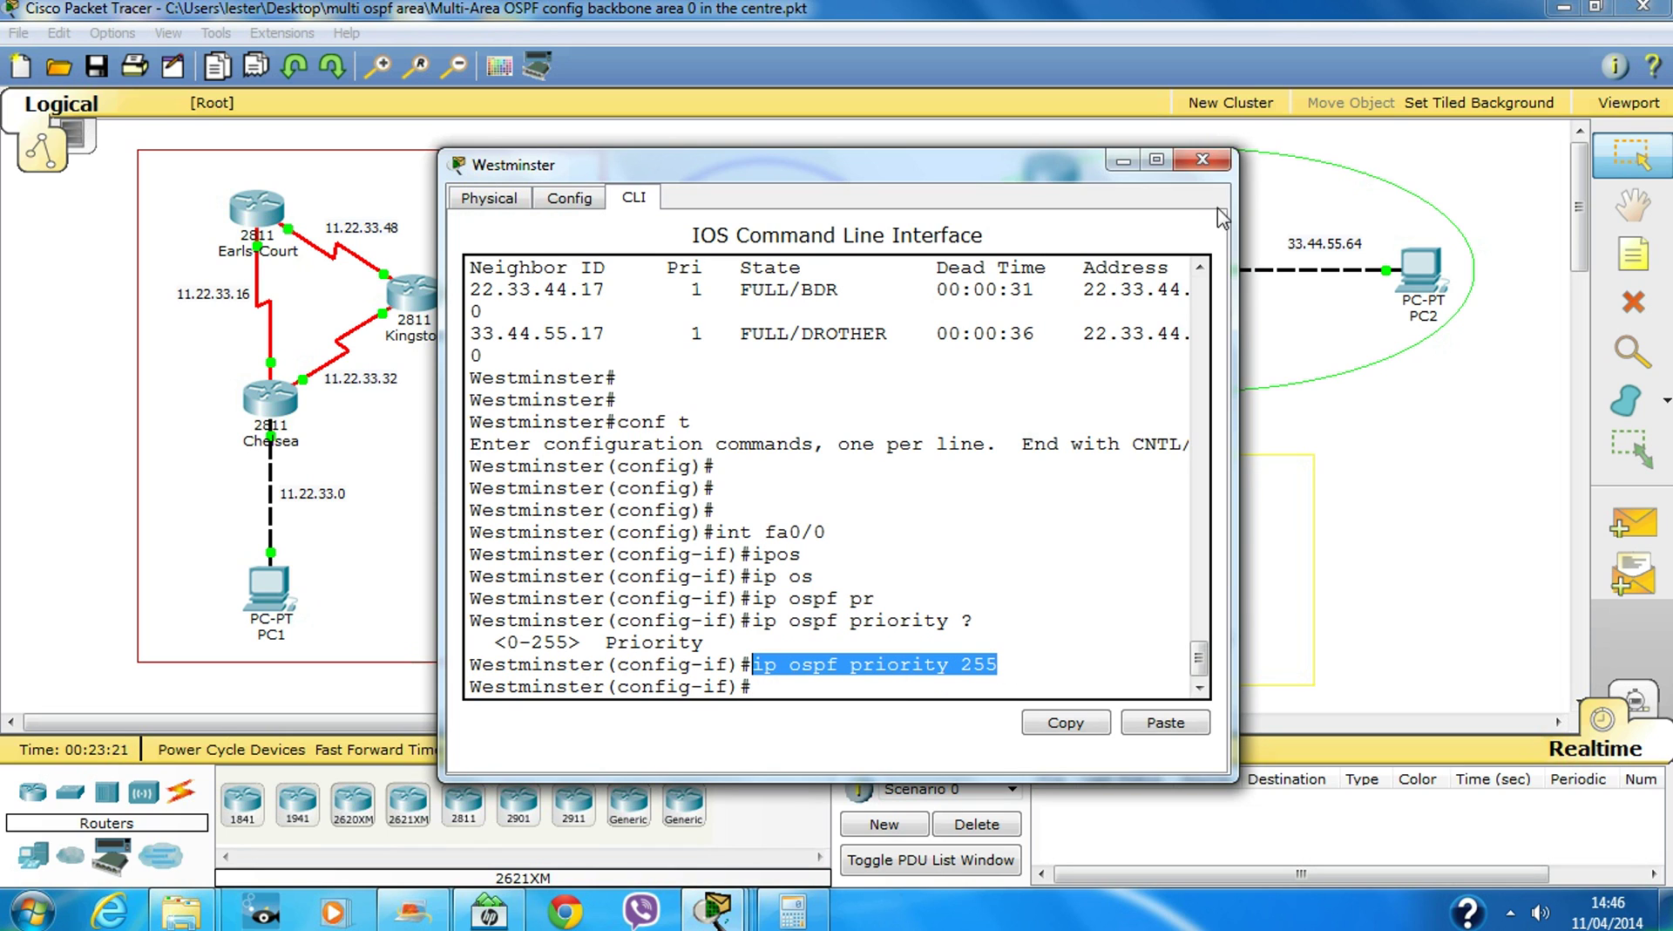
left_click(1203, 160)
Open TOWER-OF-lONDON's command line, leave router configuration mode and enter configuration of interface fa0/0
left_click(771, 471)
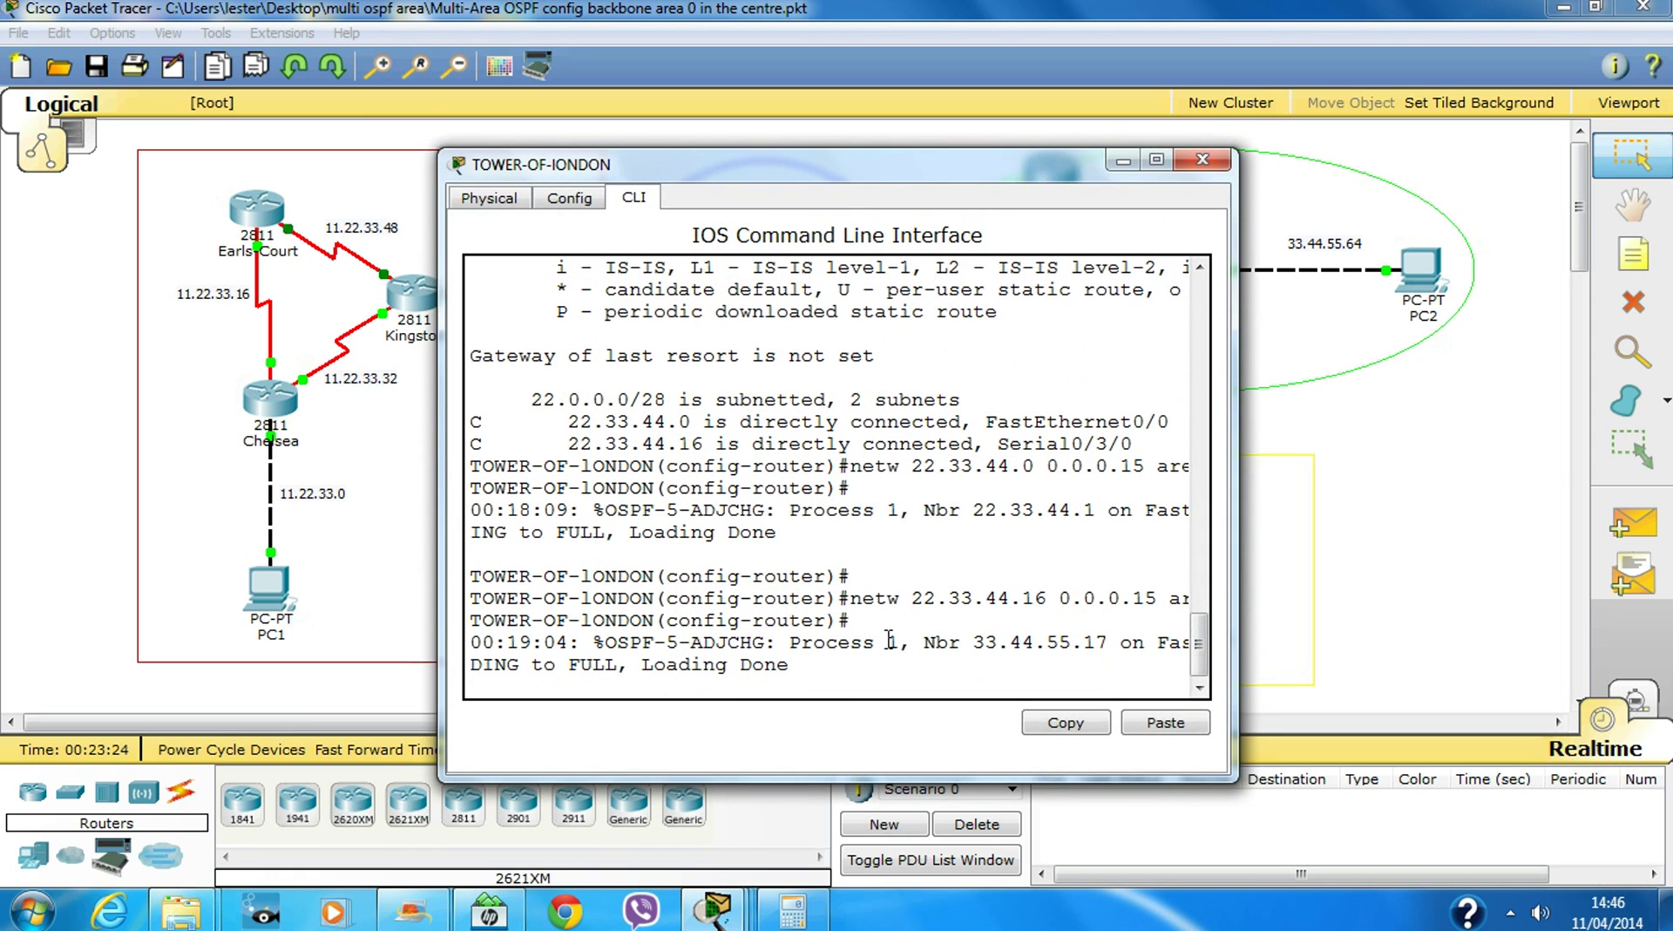
key("Return")
key("Return")
key("Return")
type("exit")
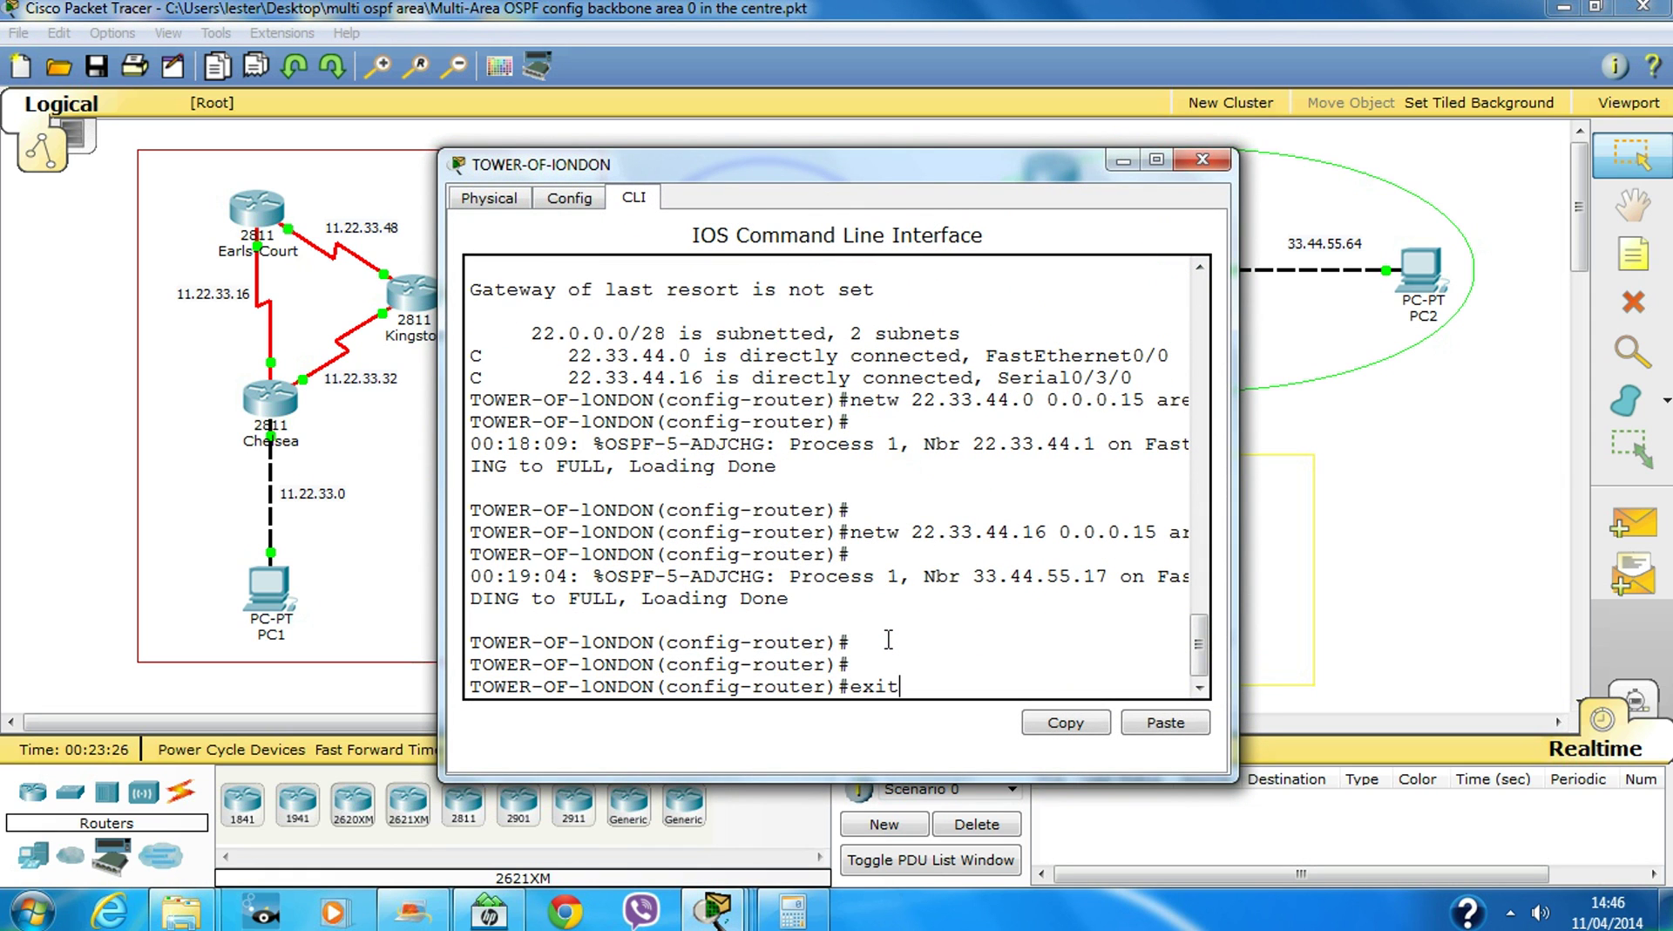
key("Return")
type("int fa")
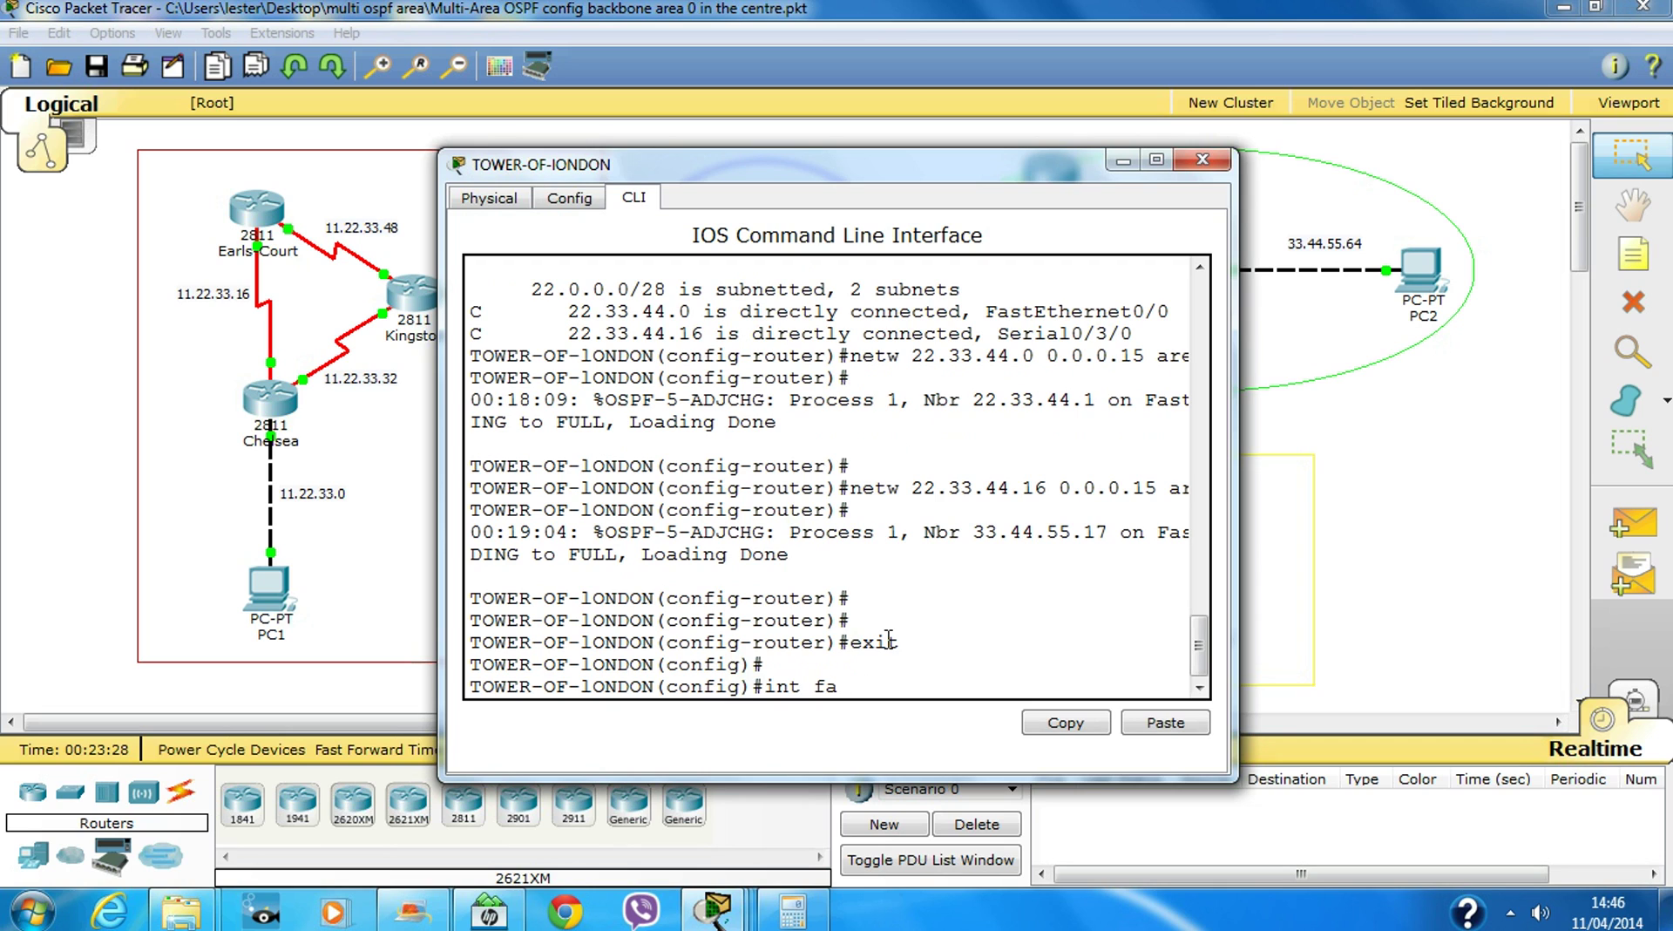
type("0/0")
key("Return")
key("Return")
key("Return")
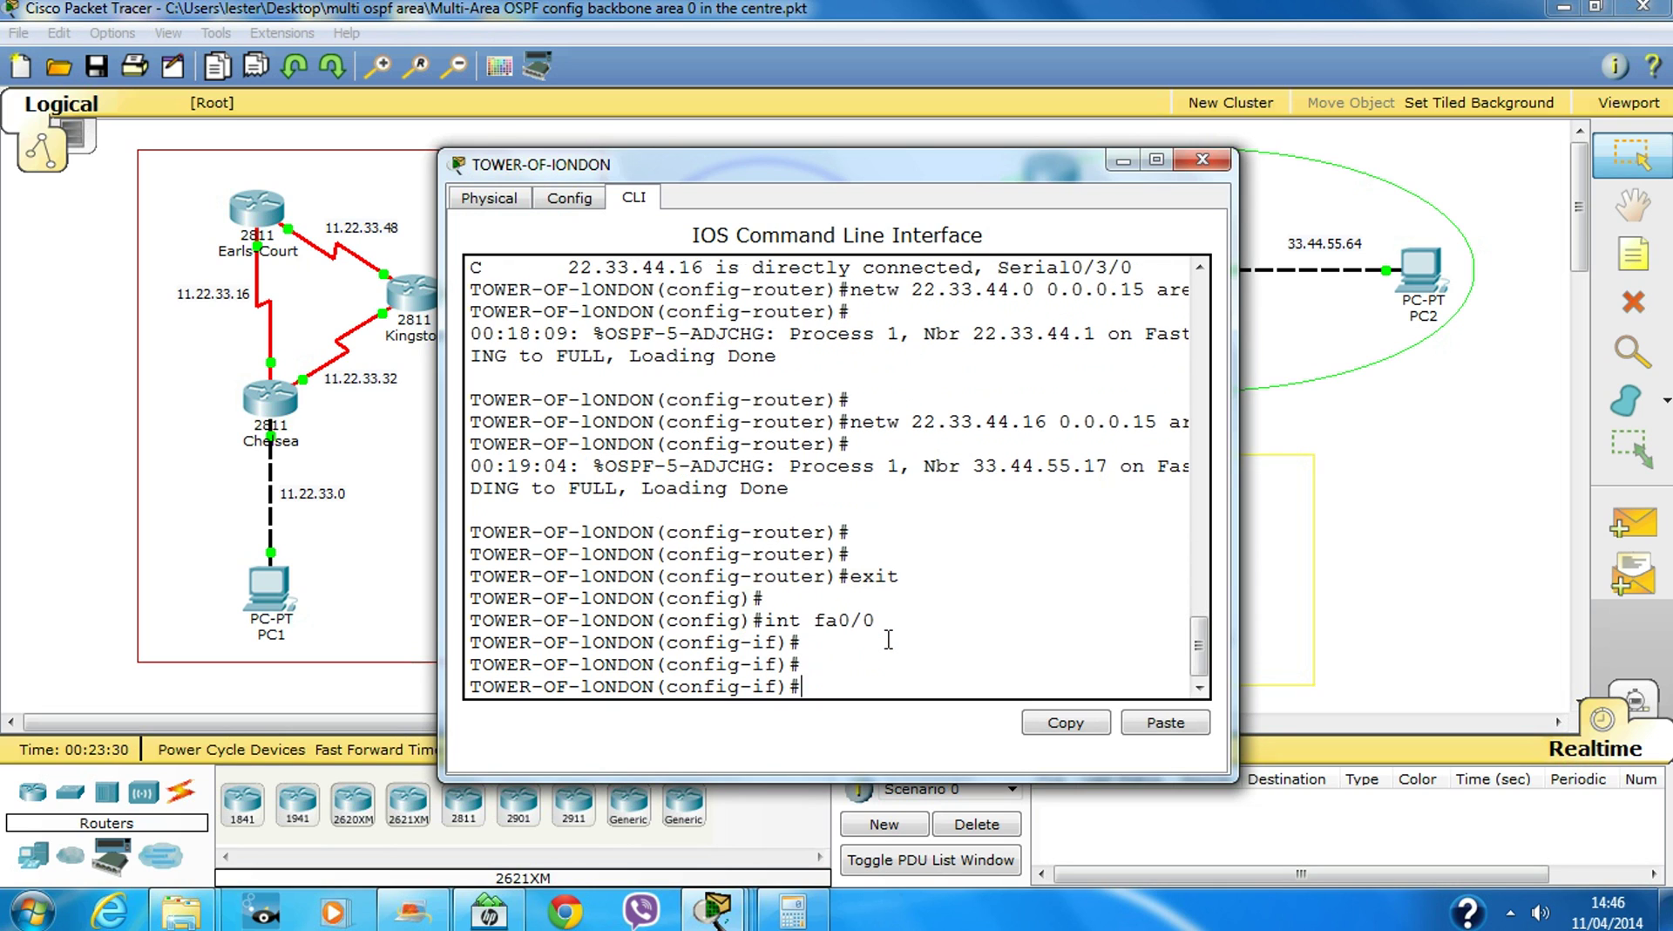
Paste the copied priority command on TOWER-OF-lONDON, change its value to 200, apply it and close the router
right_click(906, 654)
left_click(984, 695)
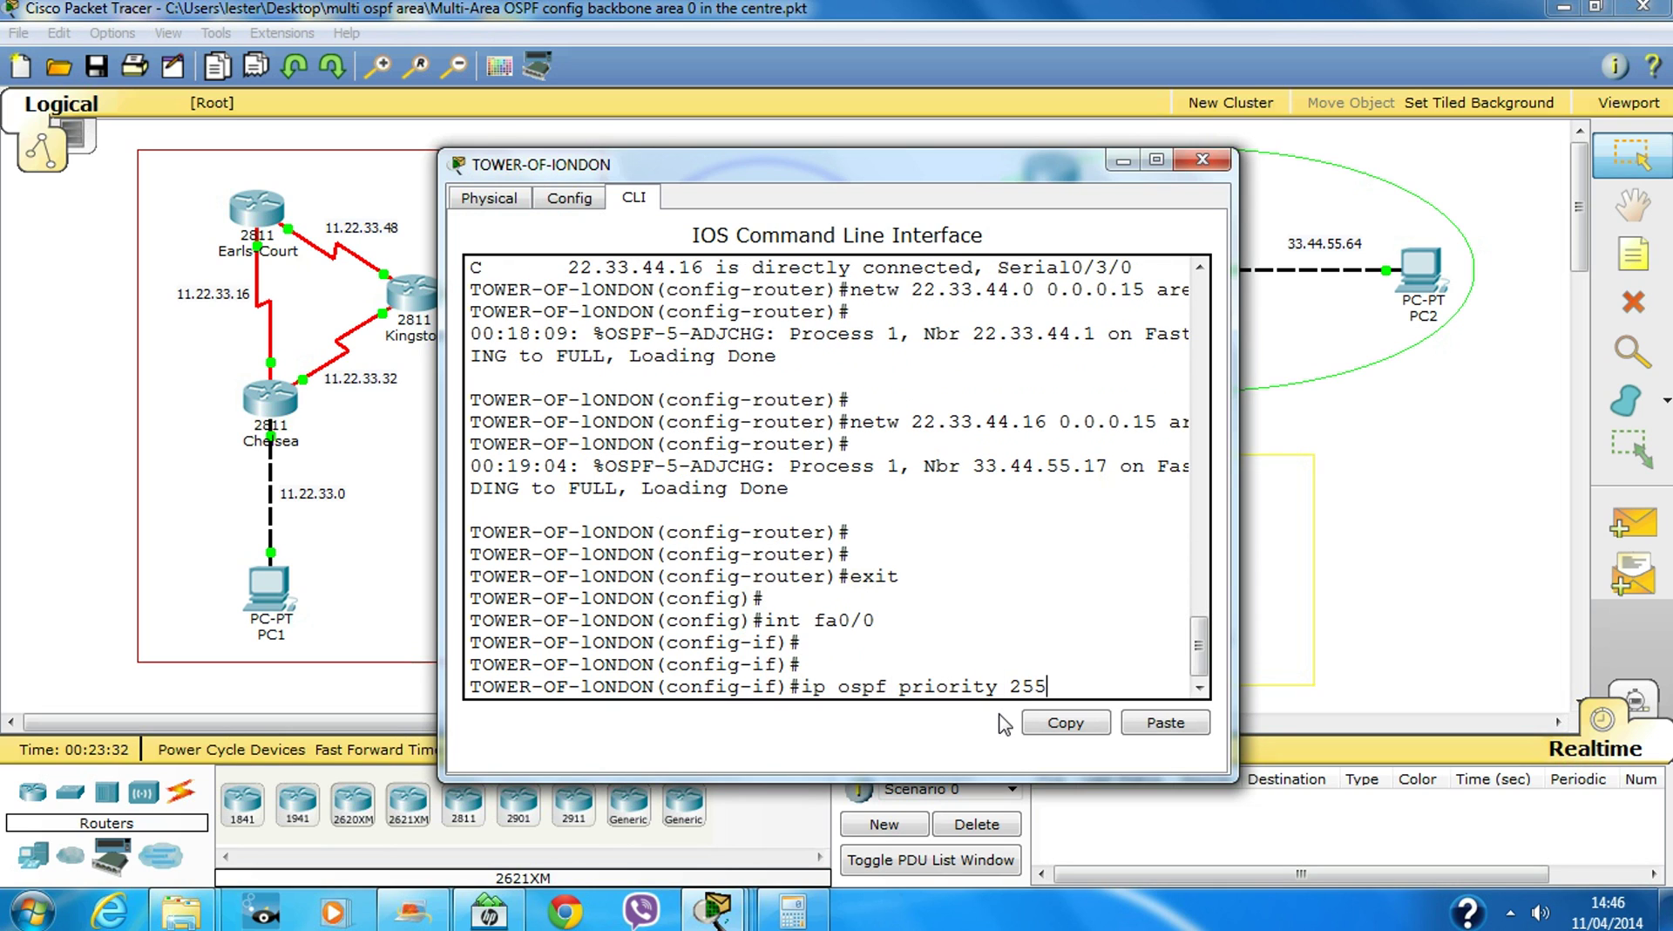
key("BackSpace")
key("BackSpace")
type("00")
key("Return")
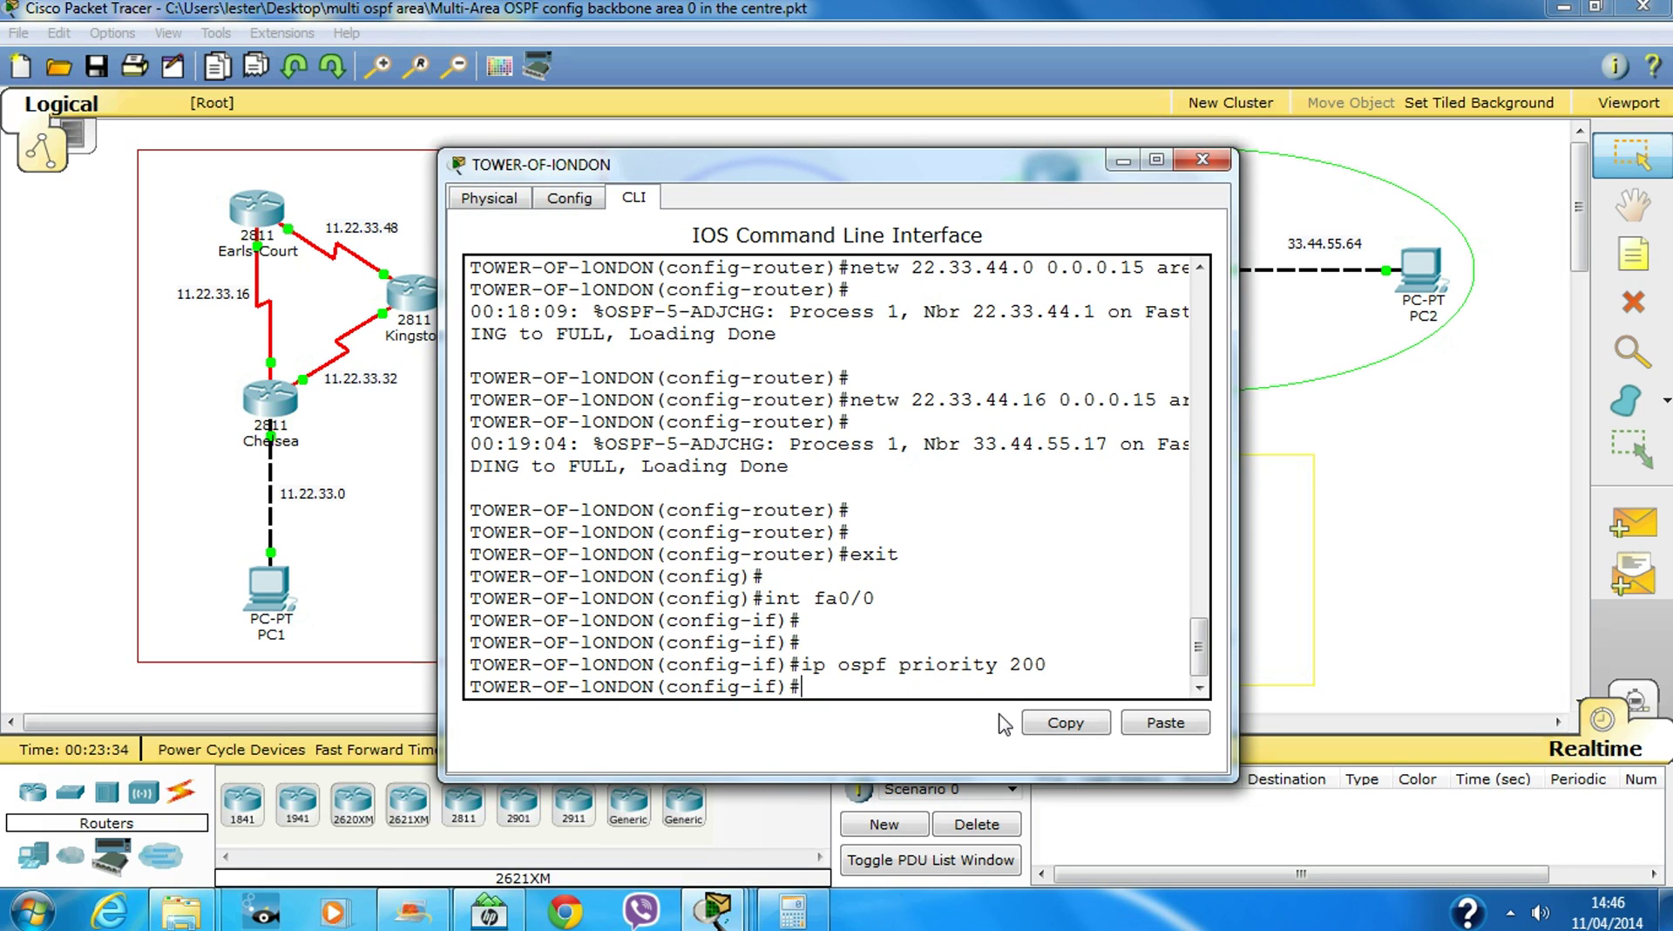
left_click(1218, 170)
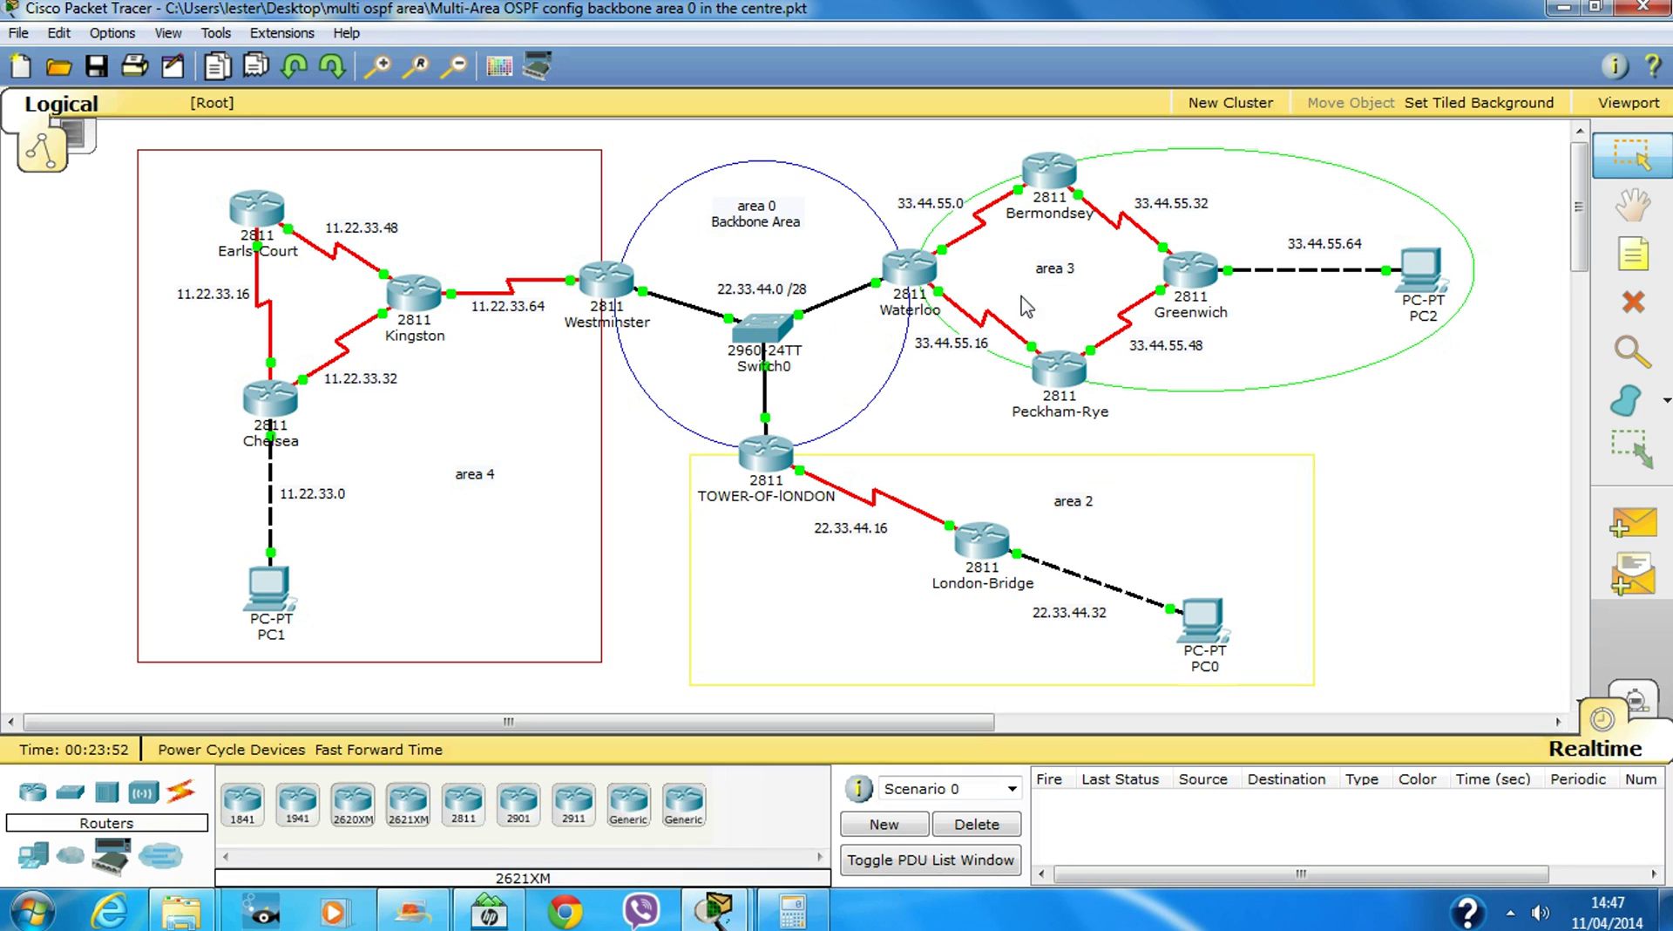
Display Waterloo's running configuration as far as the OSPF section, and close the router
left_click(917, 279)
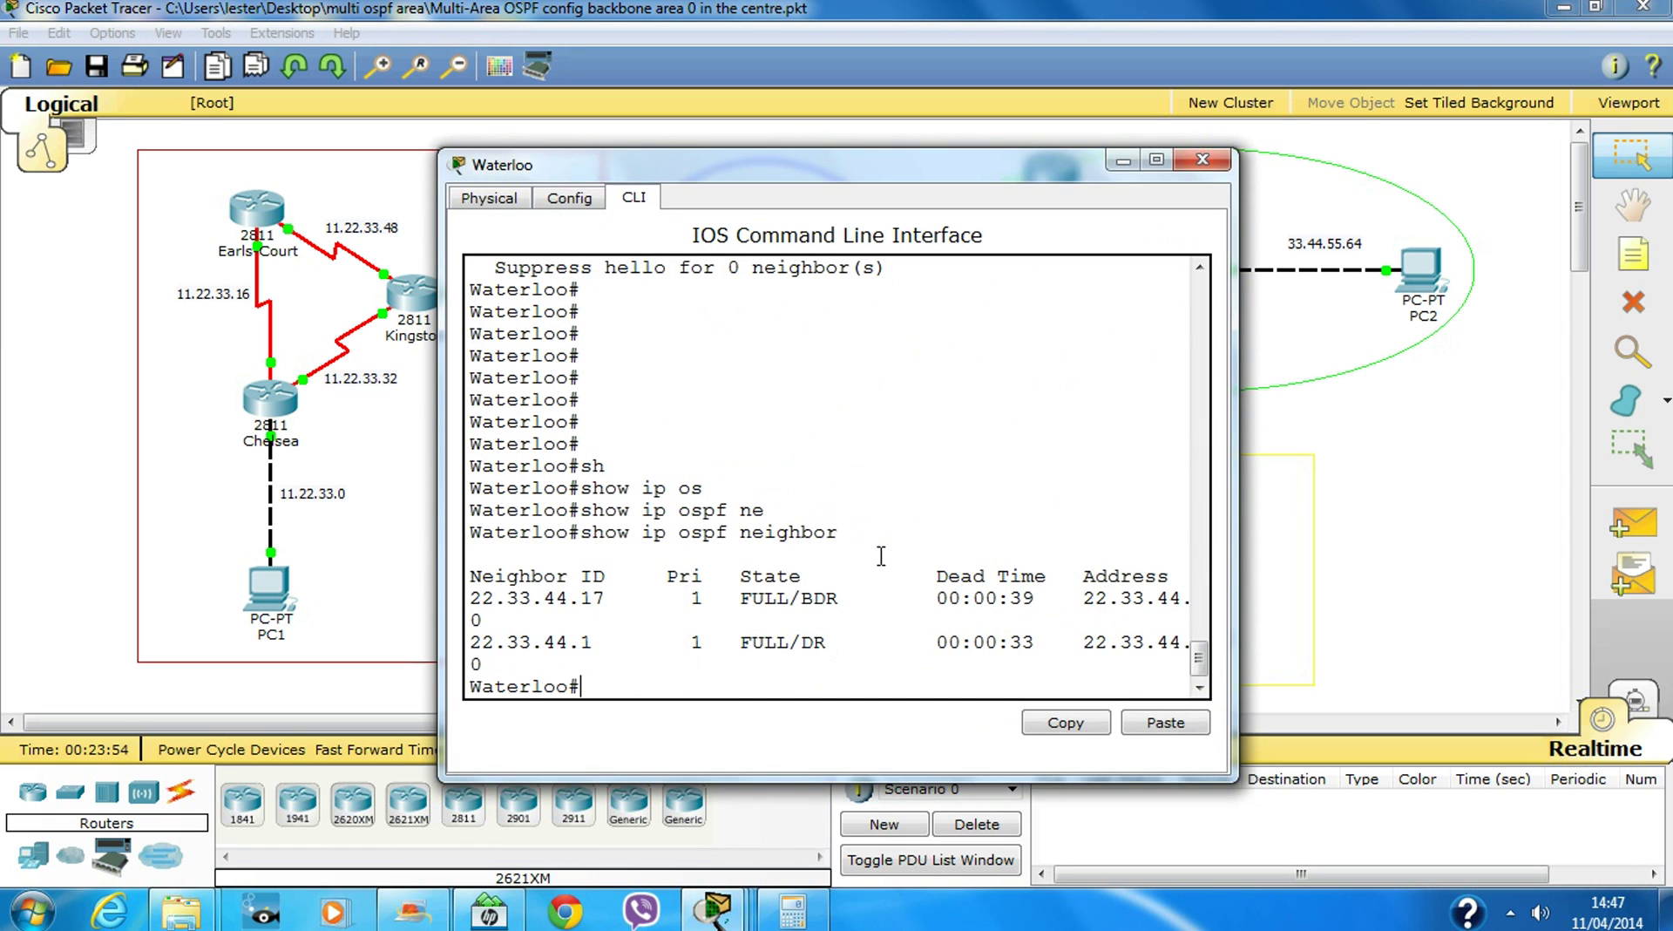
key("Return")
key("Return")
key("Return")
type("sh")
type("run")
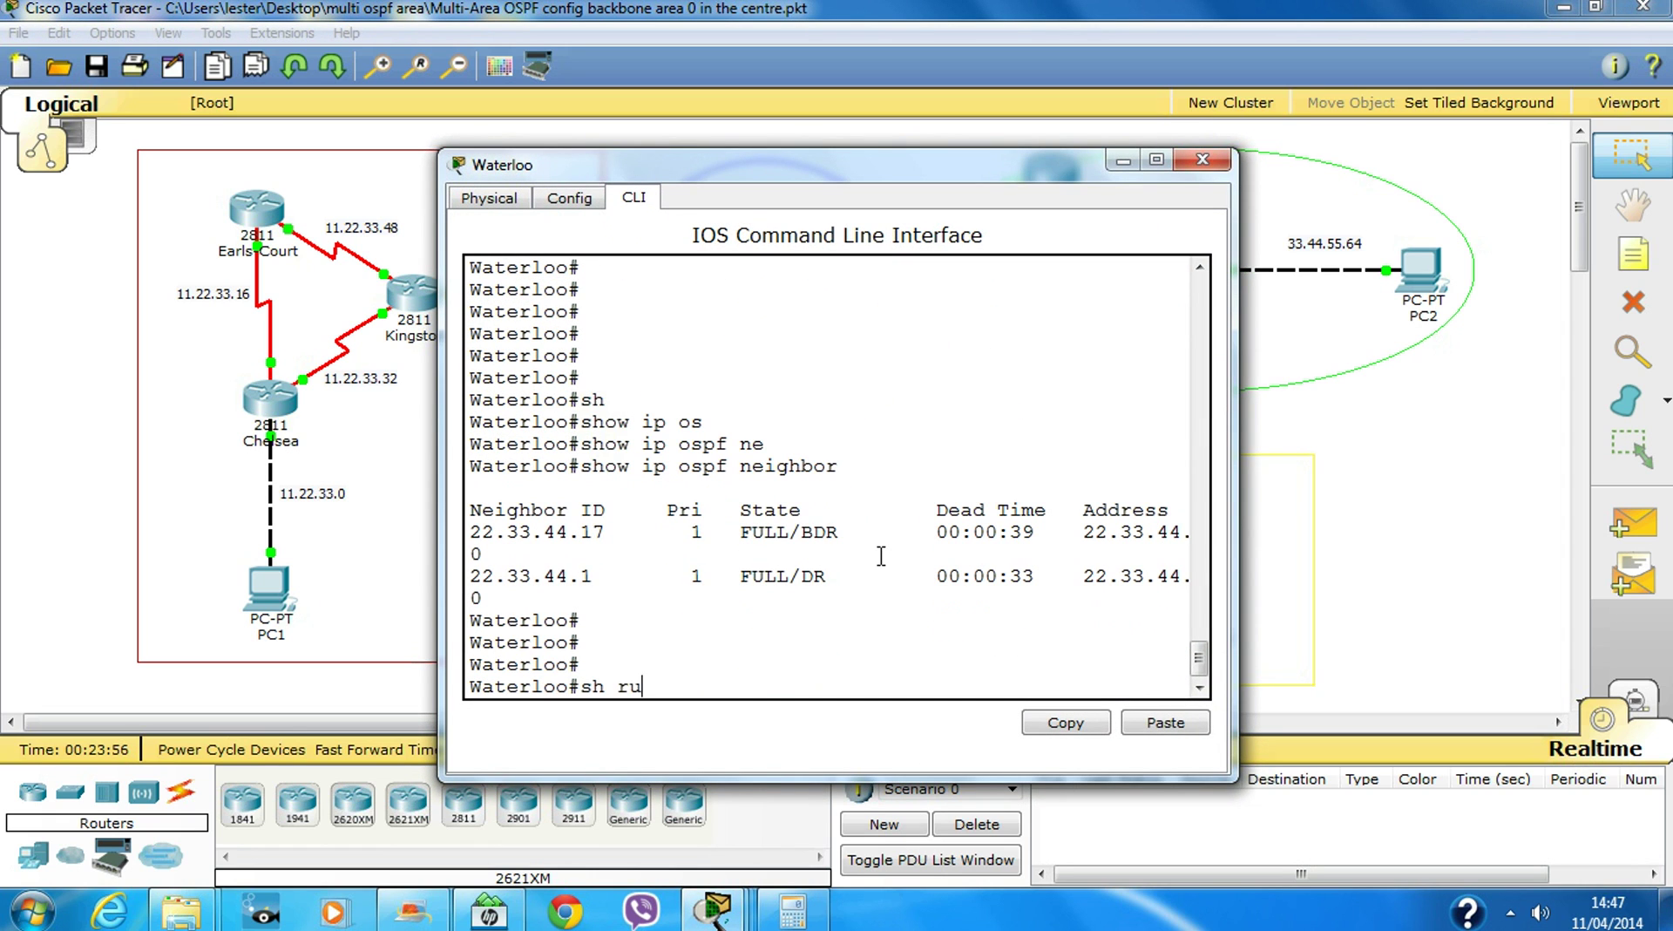
key("Return")
key("space")
key("space")
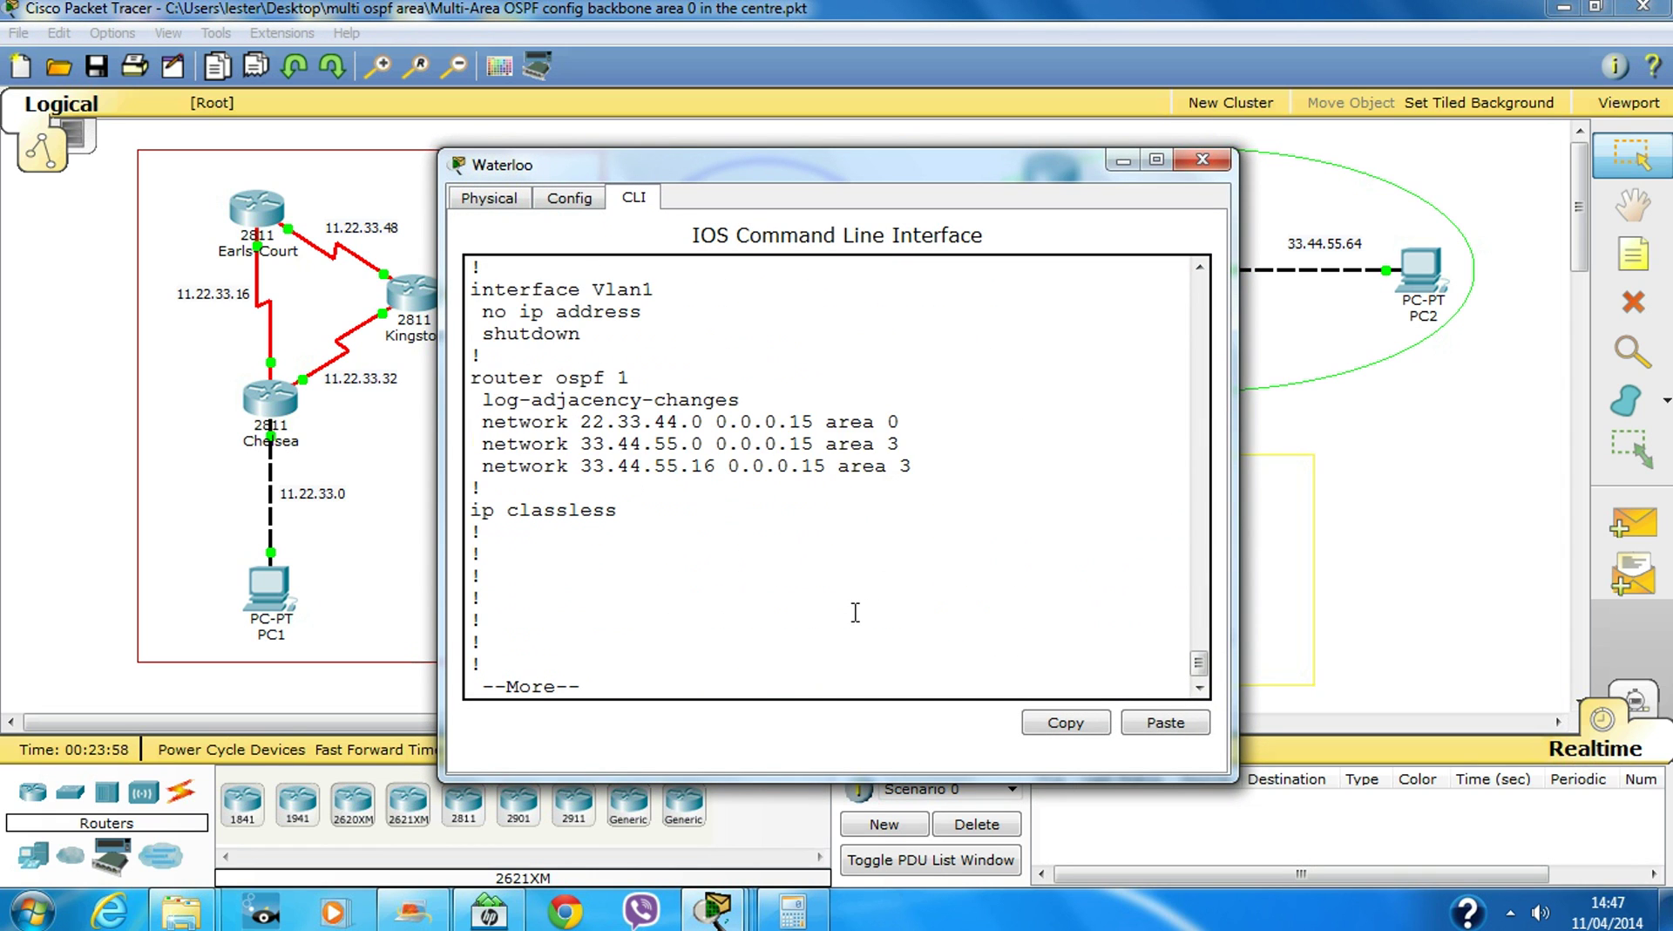
left_click(1204, 161)
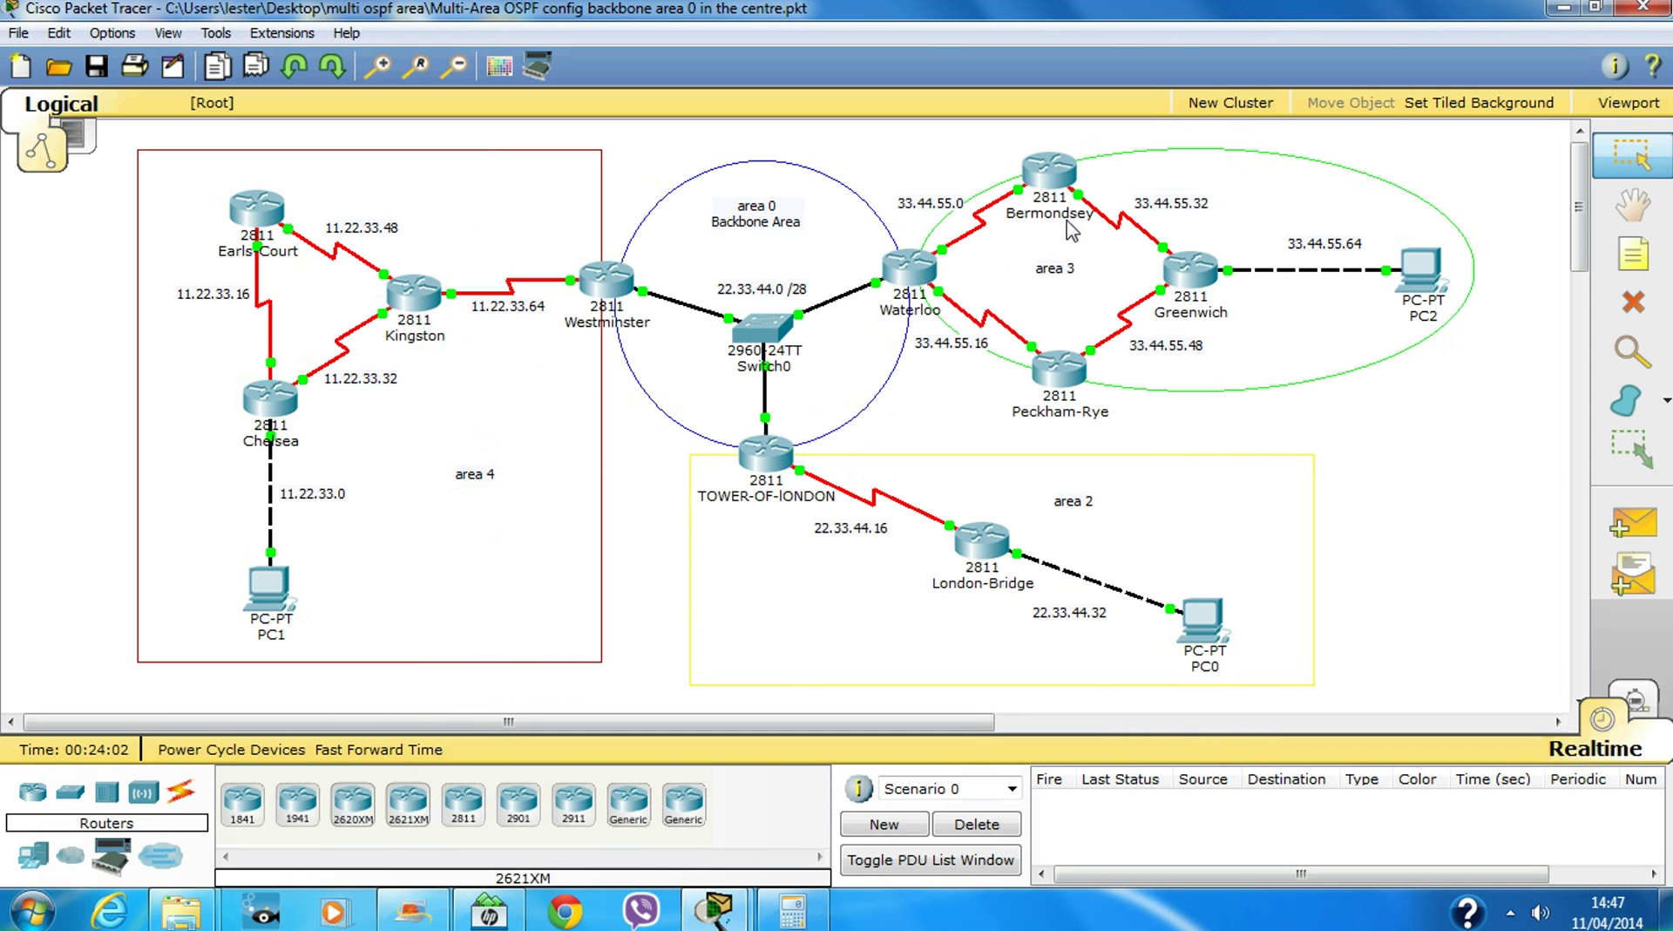
Open Bermondsey's command line and enter global configuration mode through privileged mode
left_click(1055, 172)
left_click_drag(826, 190, 704, 190)
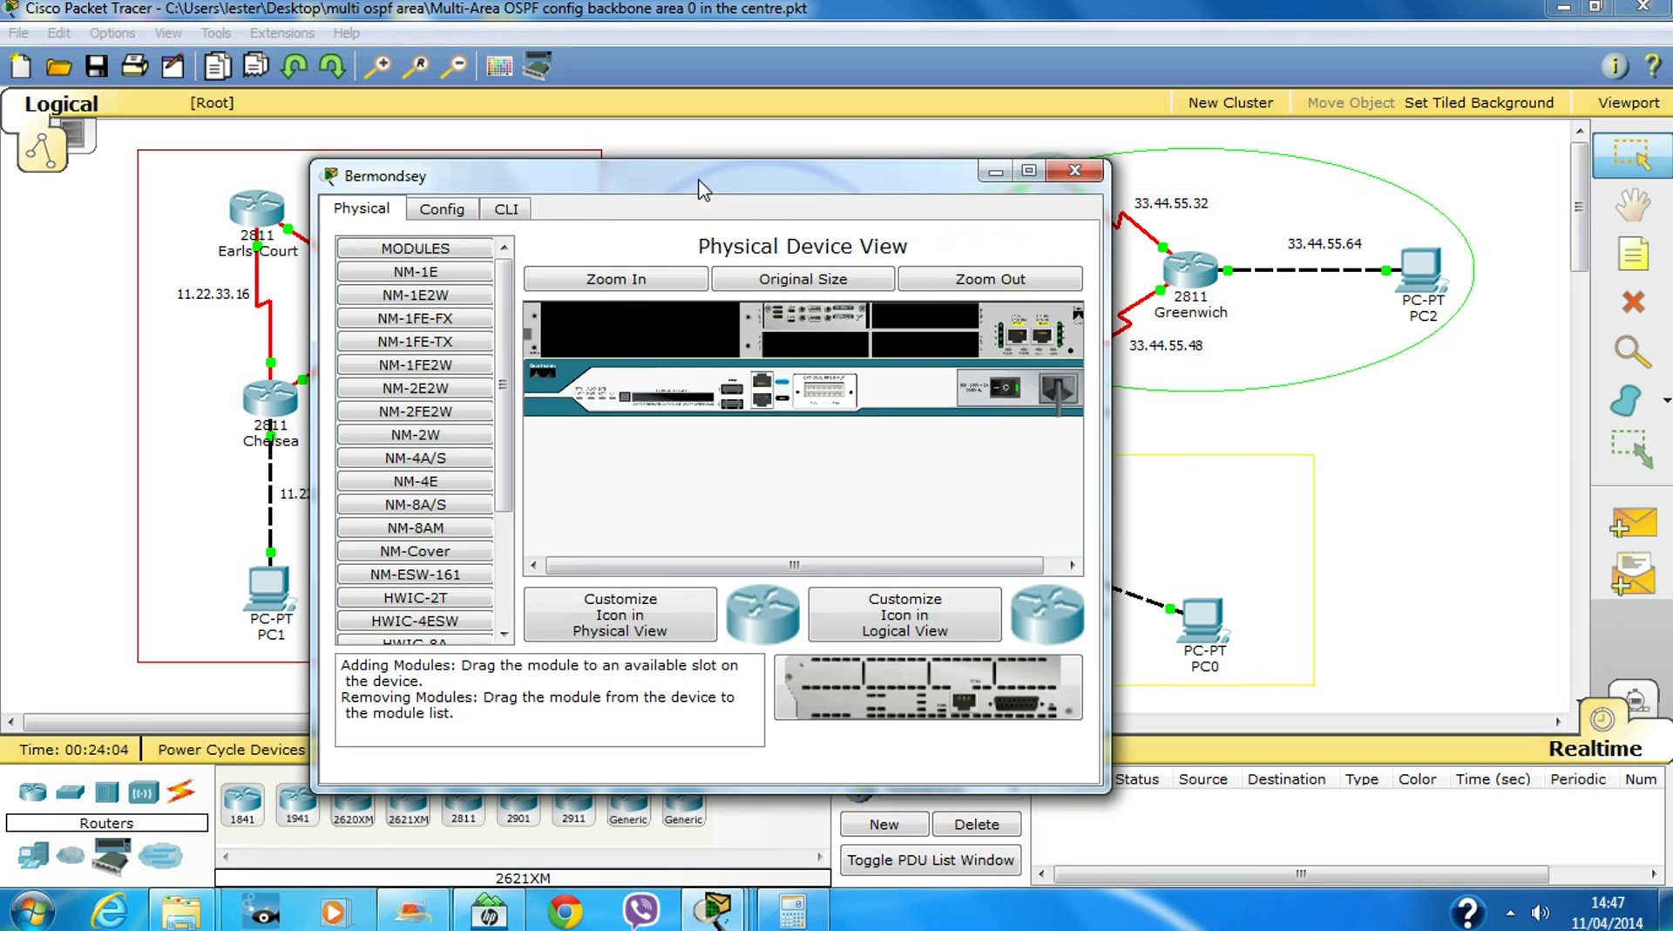
left_click(505, 209)
key("Return")
type("en")
key("Return")
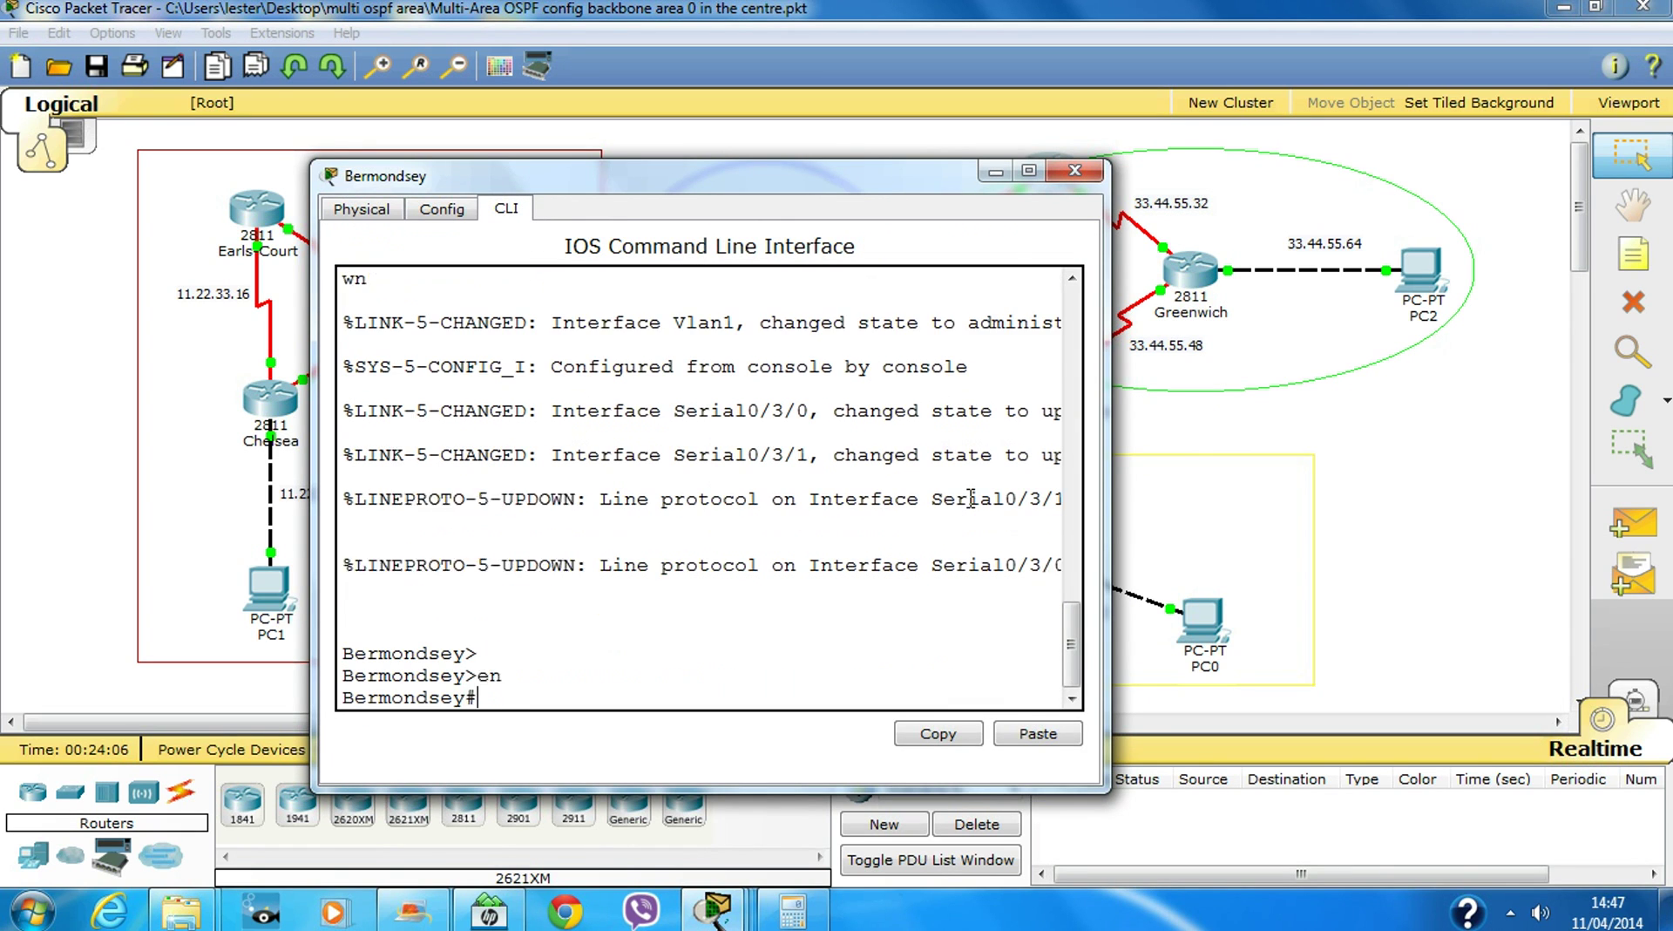
type("conf t")
key("Return")
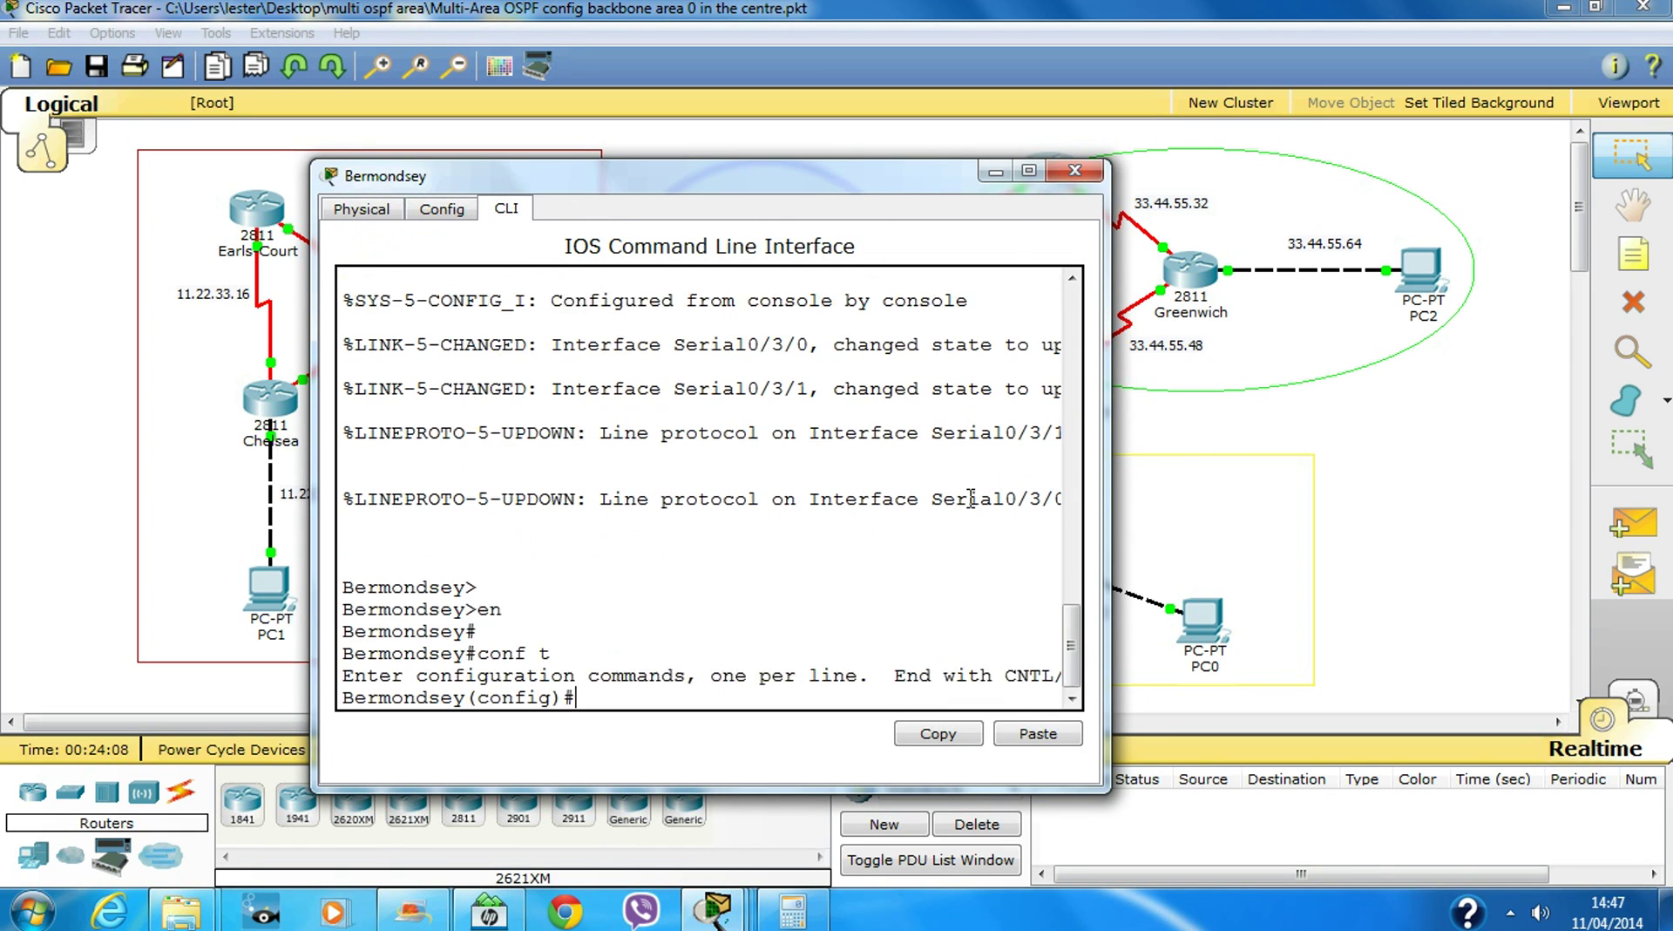
key("Return")
key("Return")
key("Return")
Start OSPF process 3 on Bermondsey and move its window clear of the area 3 topology
type("ro")
key("Tab")
type("u")
key("Tab")
type("os")
key("Tab")
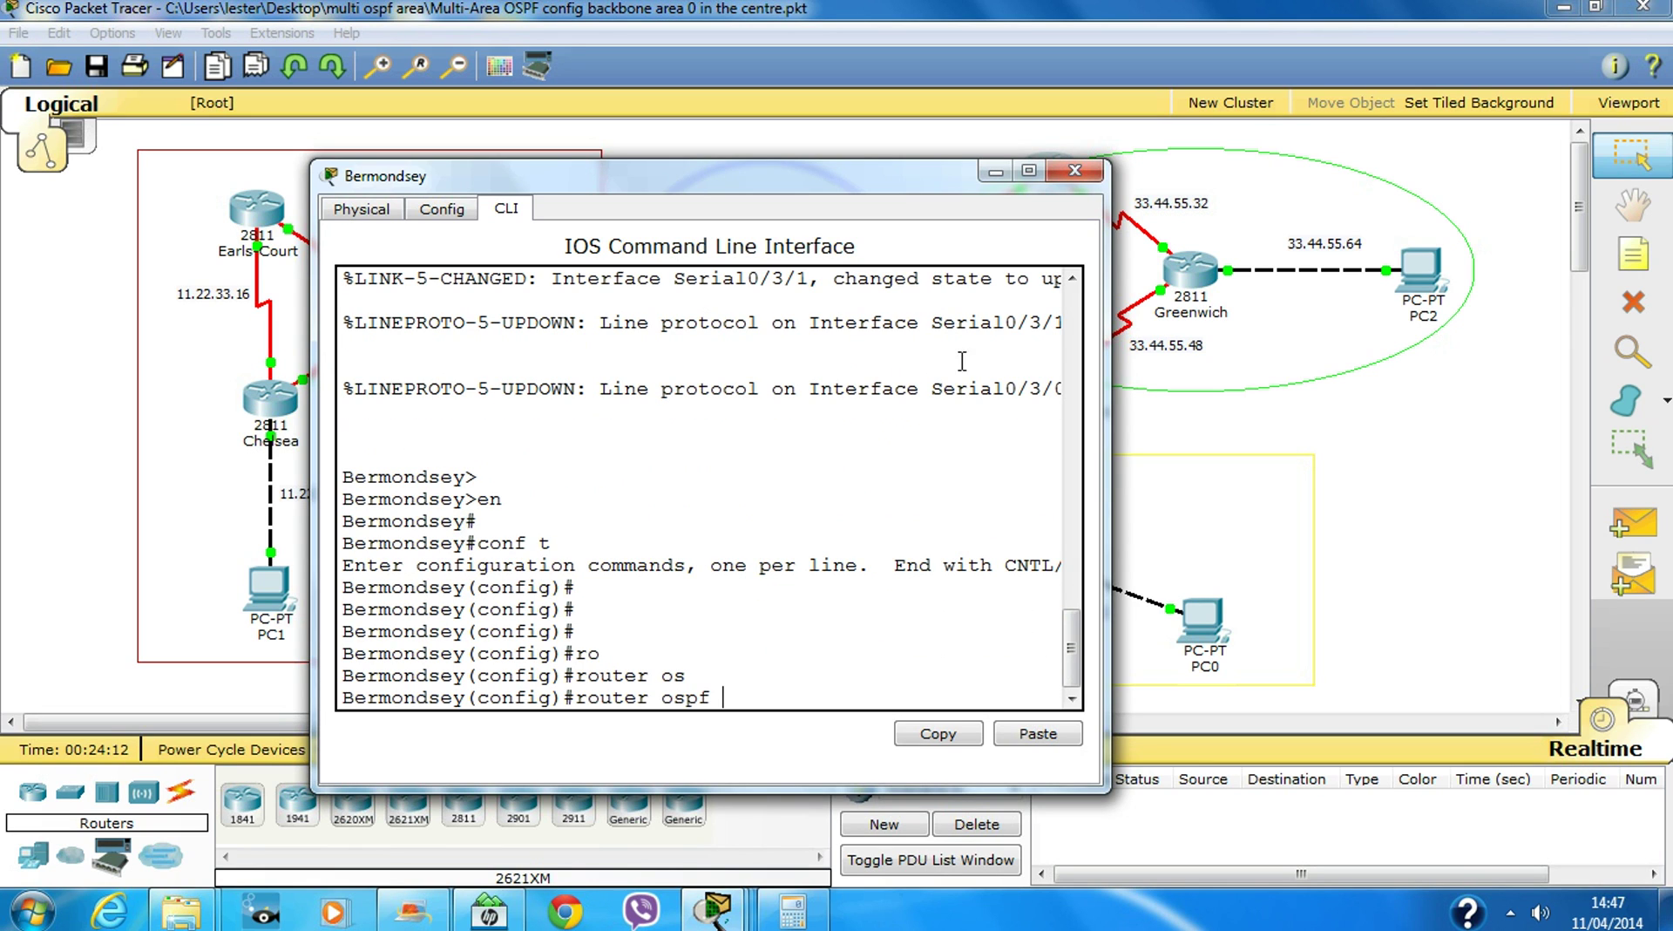
left_click_drag(963, 177, 800, 156)
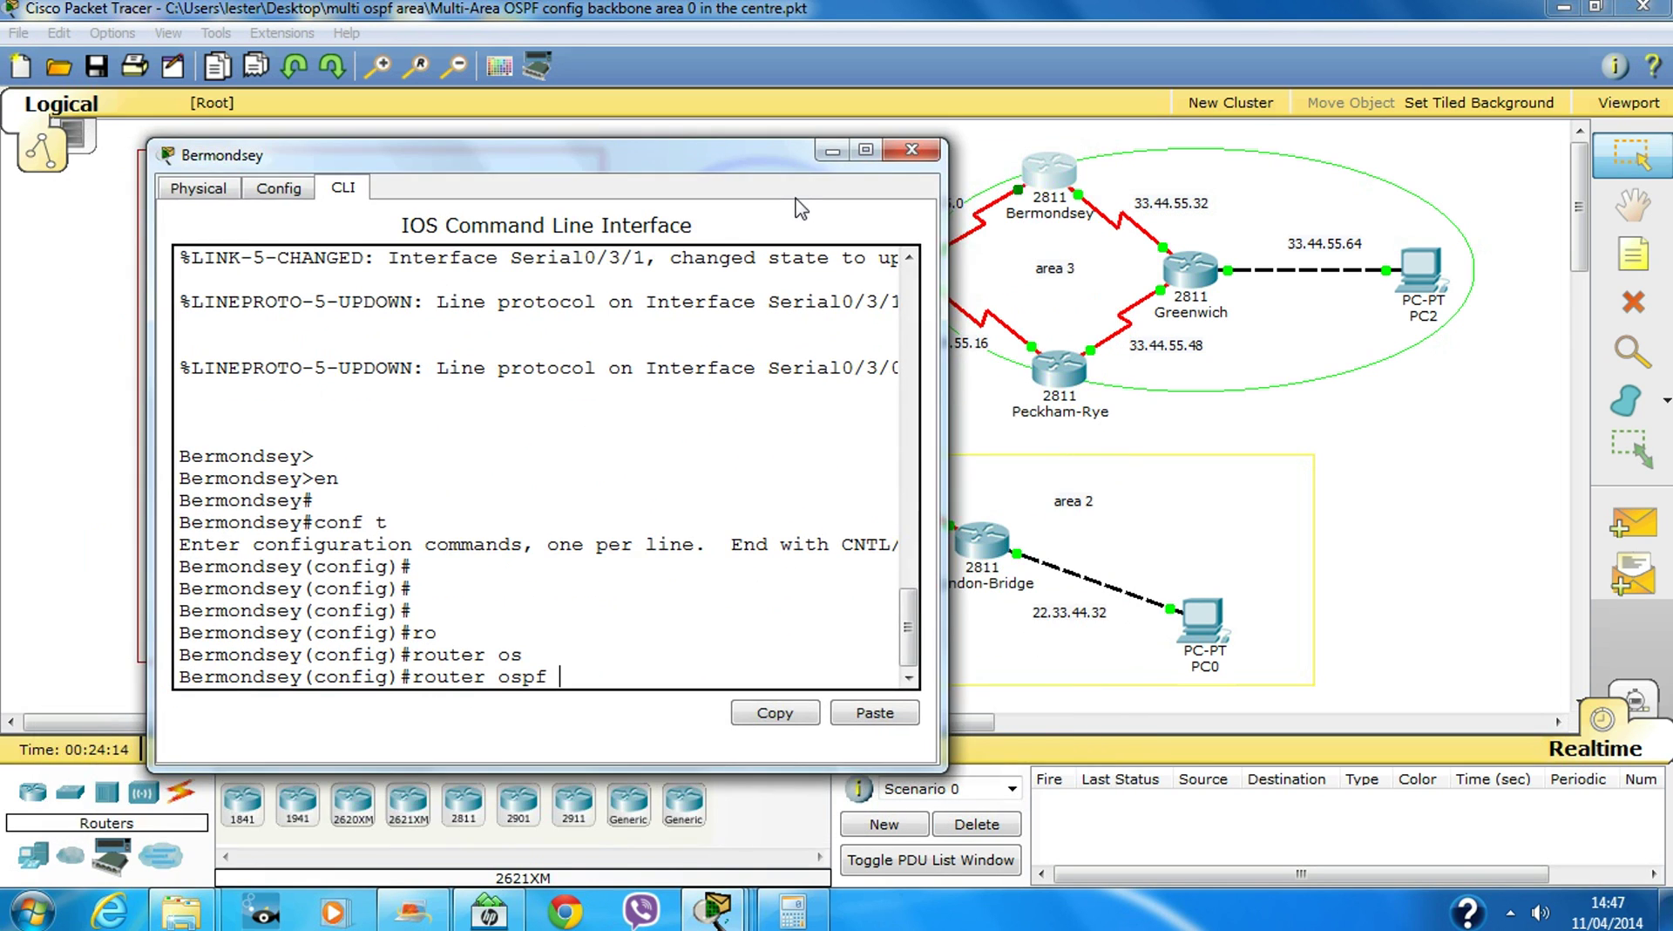
type("3")
key("Return")
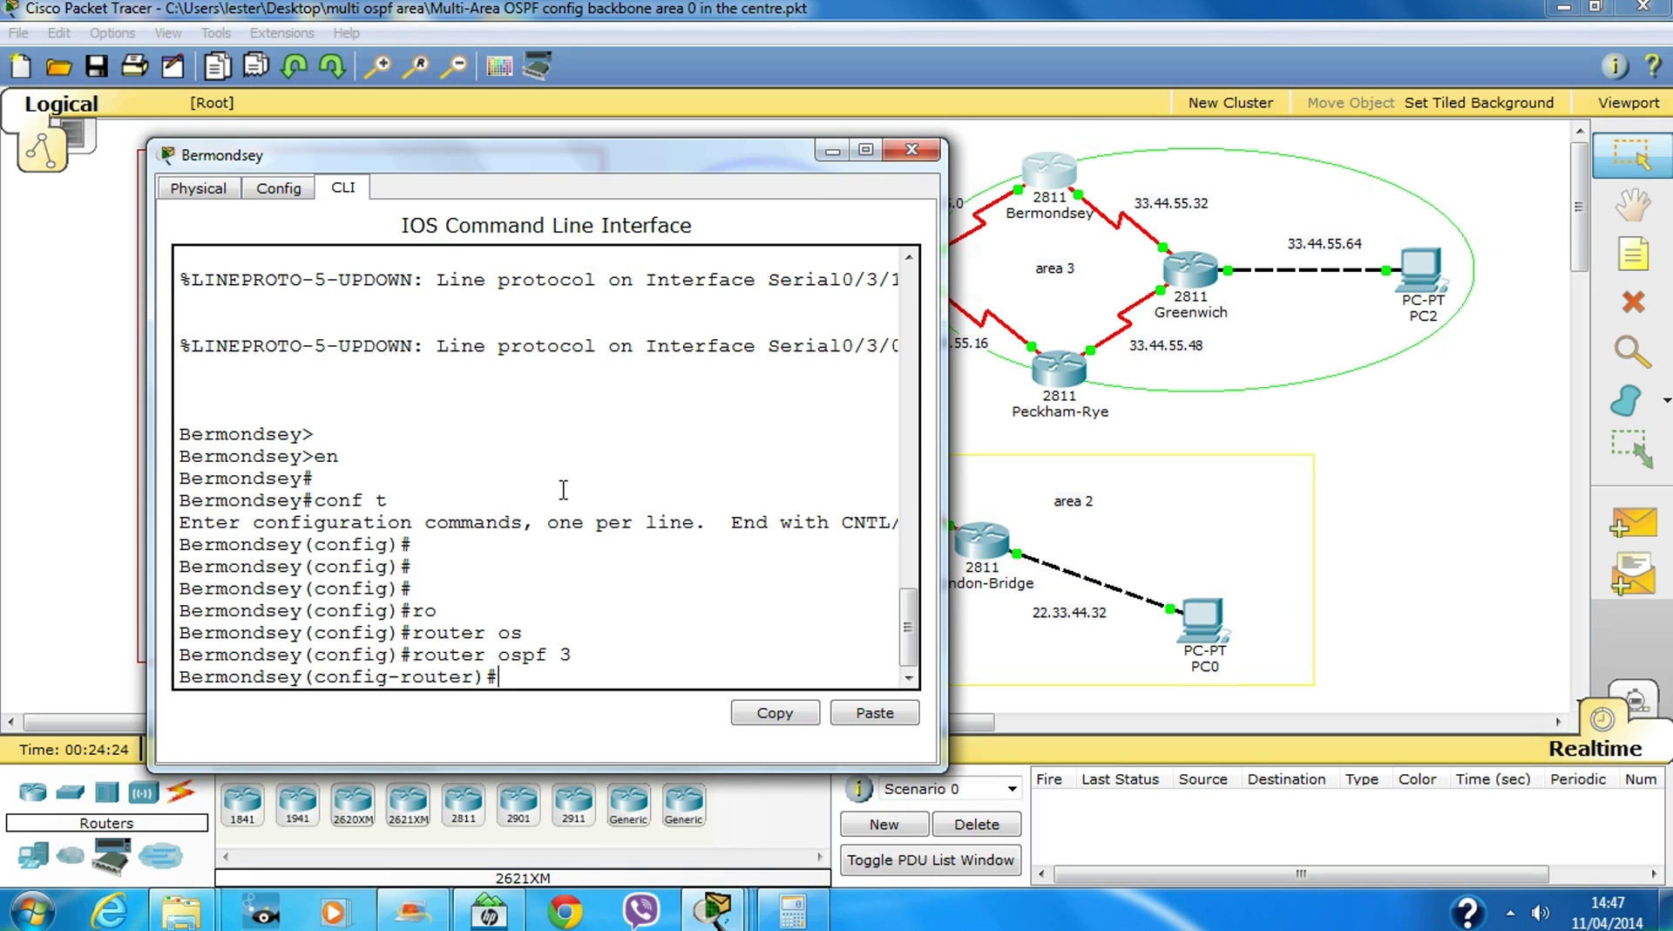
Display Bermondsey's routing table, widen its window, and advertise network 33.44.55.0 with wildcard 0.0.0.15 in area 3
type("do sh ip ro")
key("Return")
type("net")
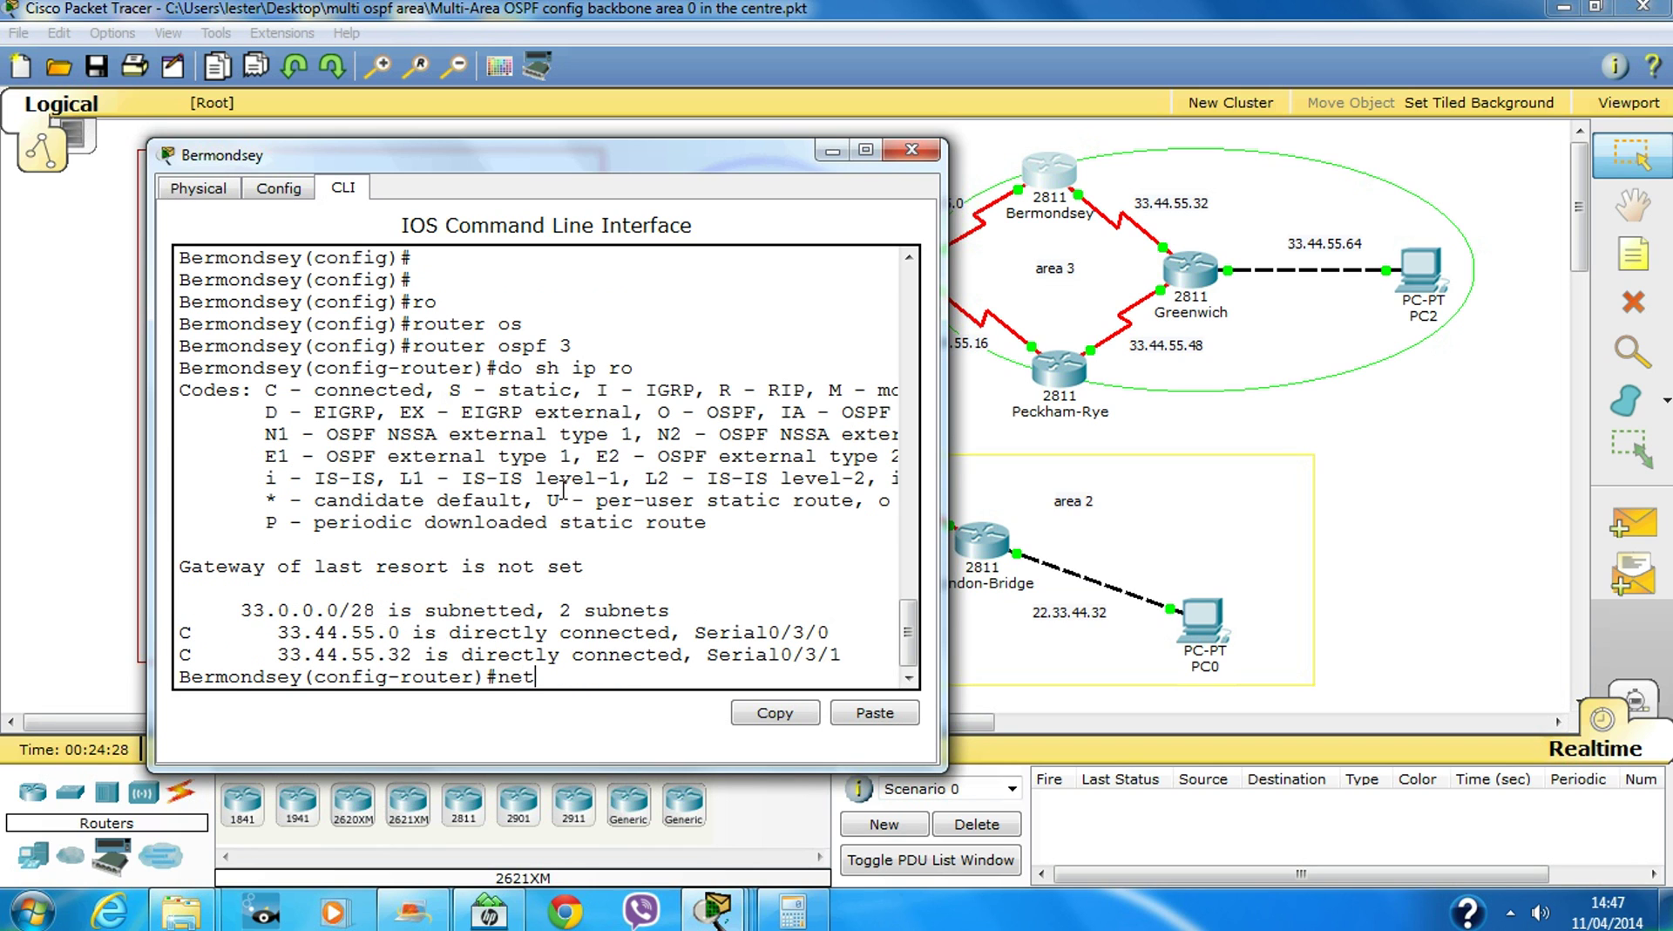
key("Tab")
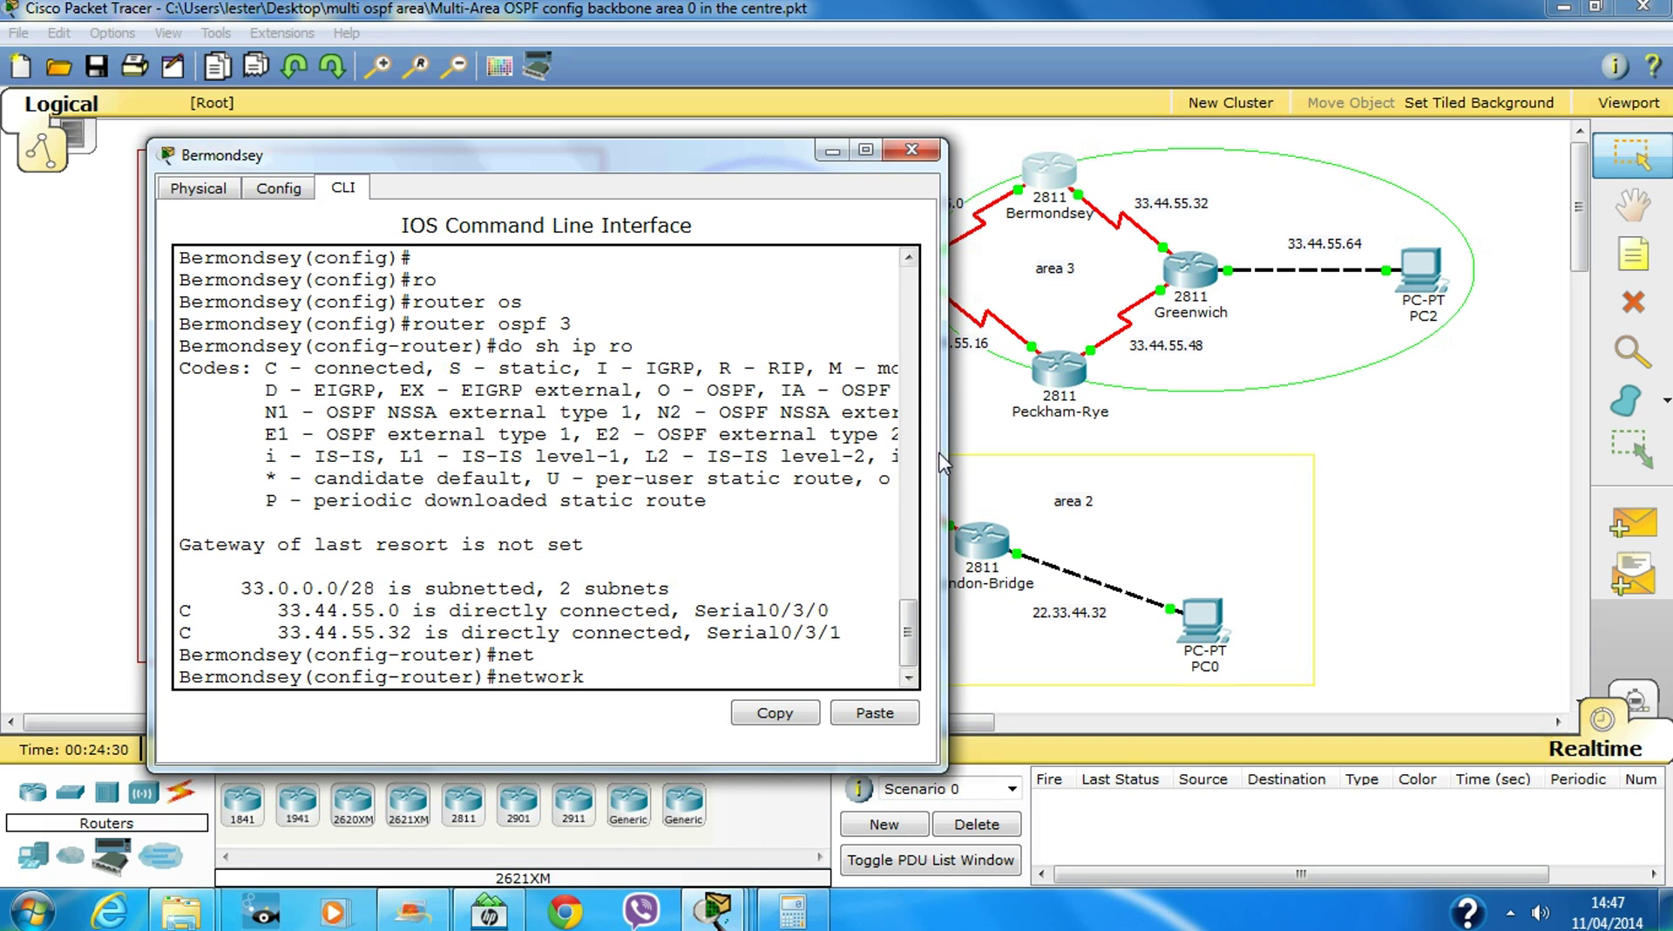
left_click_drag(943, 460, 1375, 423)
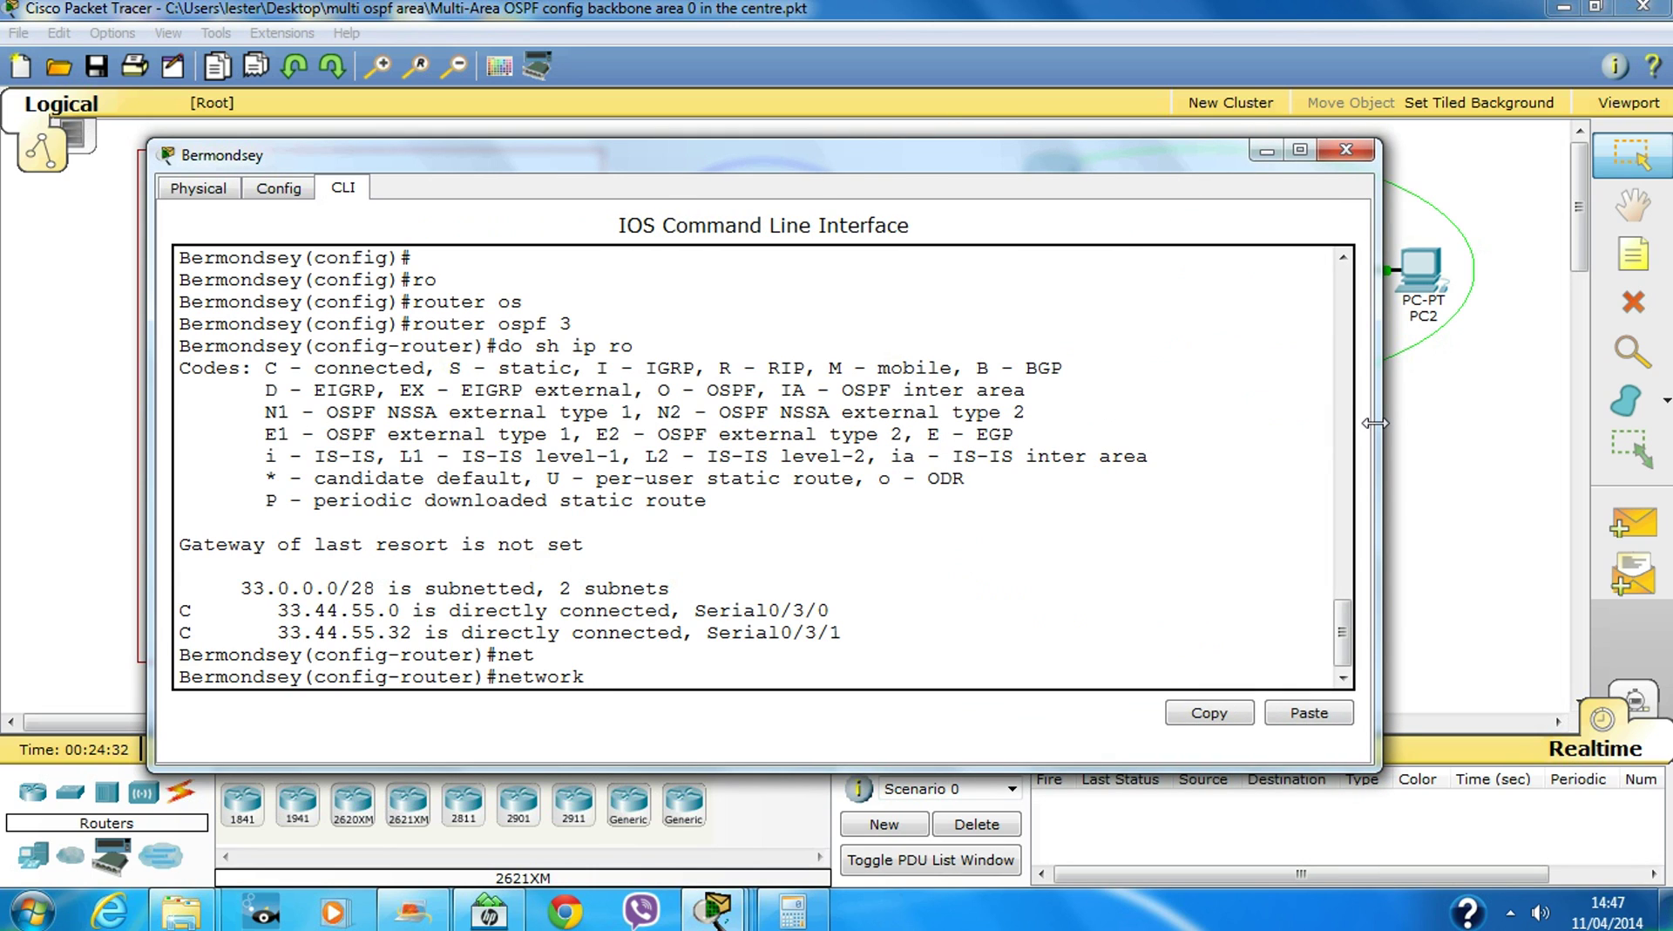
type("33.44.55.0 0.0.0.15 area 3")
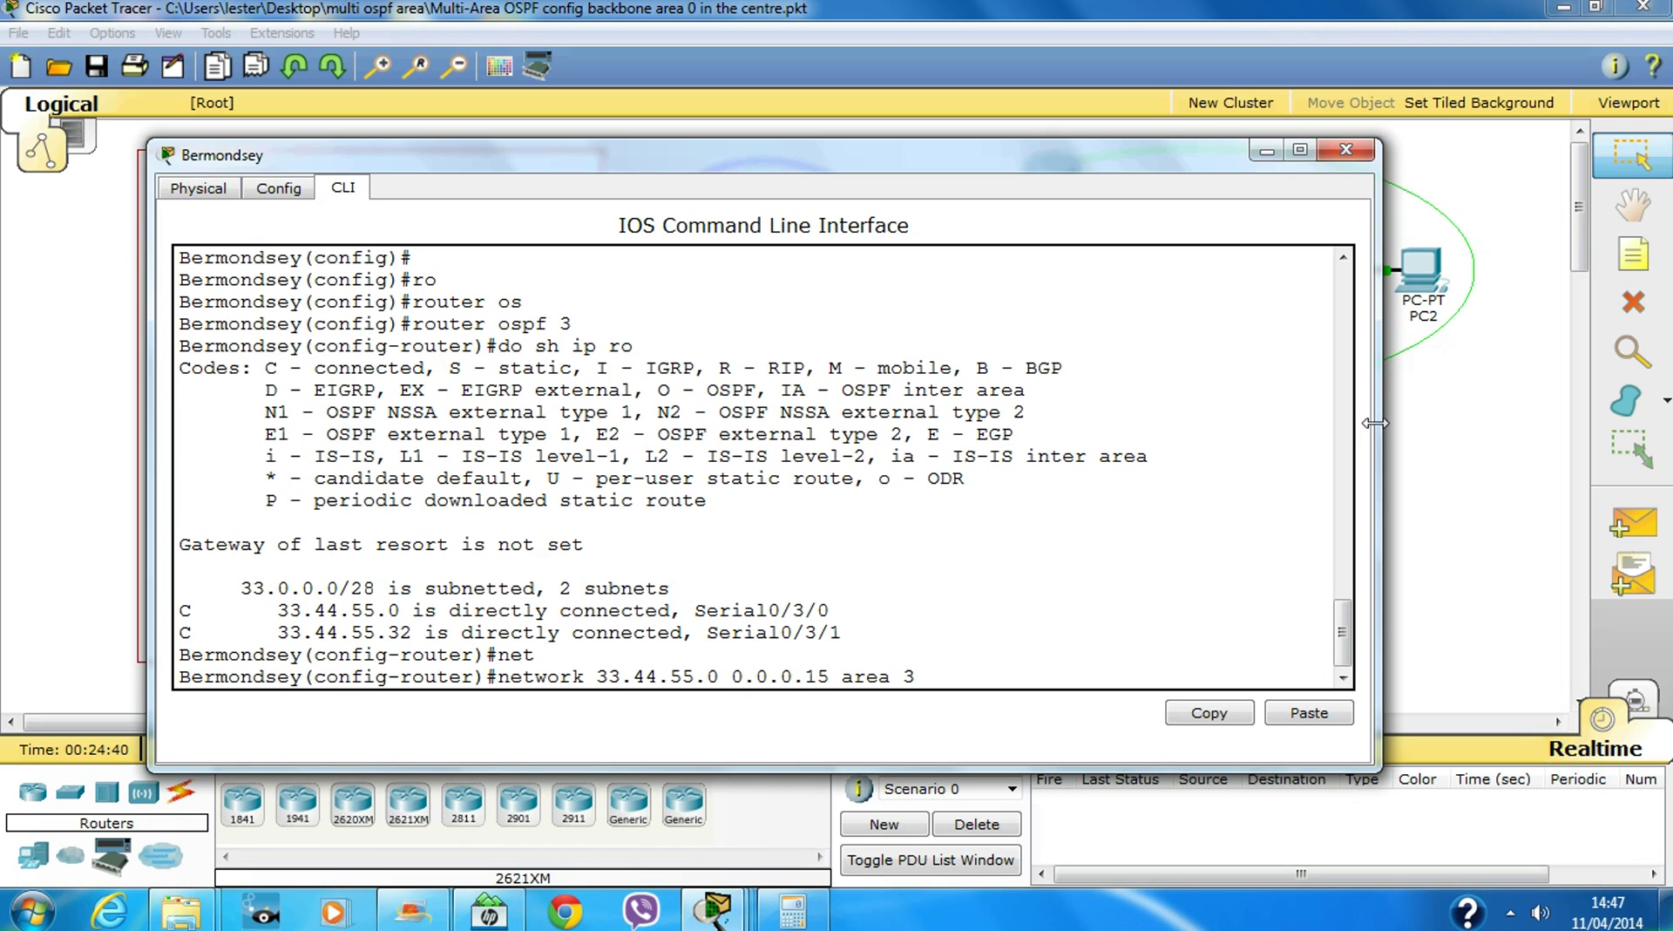
key("Return")
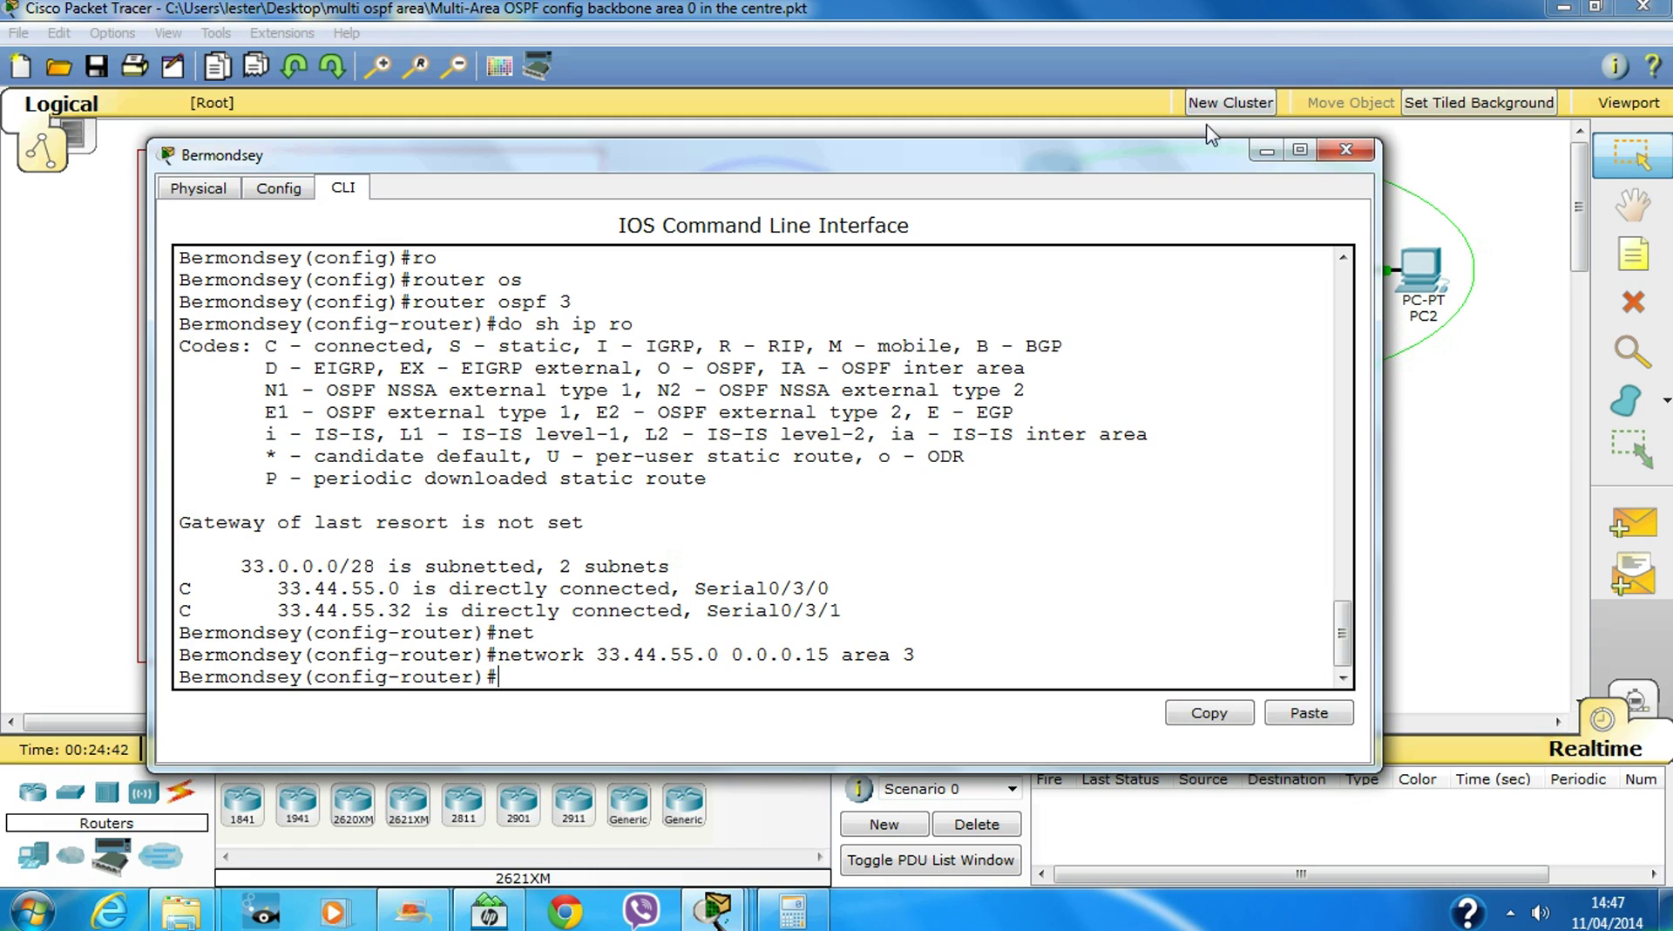
Maximize Bermondsey's window and reuse the previous network statement to advertise 33.44.55.32 with wildcard 0.0.0.15 in area 3
double_click(1122, 166)
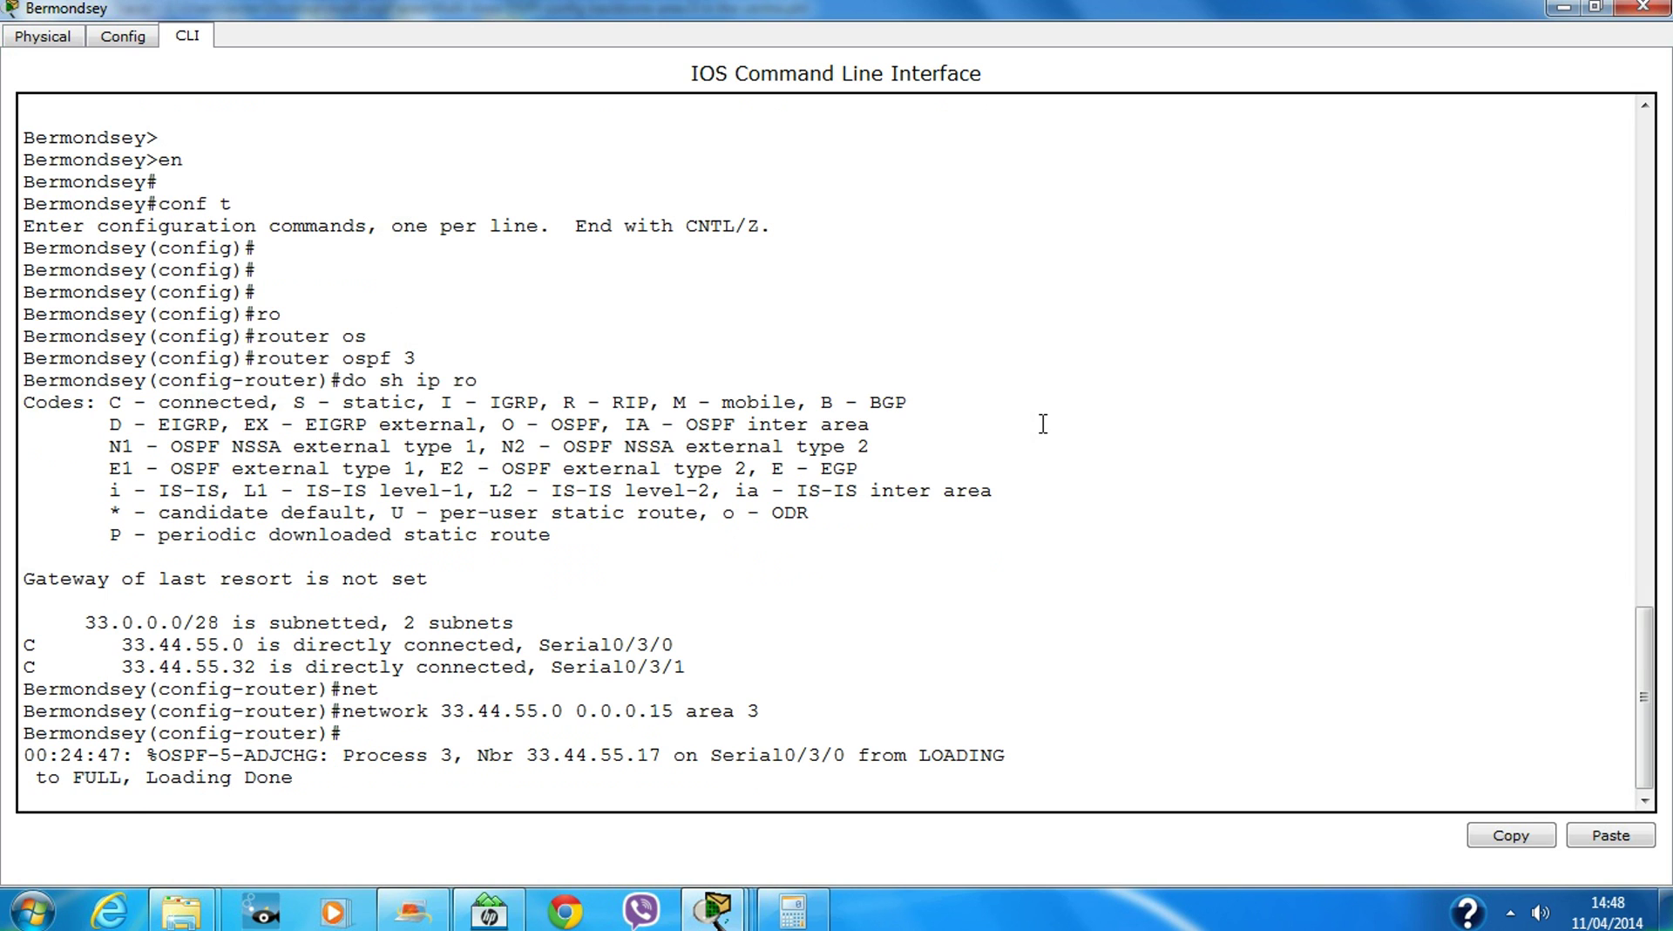
key("Return")
key("Return")
key("Up")
key("Left")
key("Left")
key("Left")
key("Left")
key("Left")
key("Left")
key("Left")
key("Left")
key("Left")
key("Left")
key("Left")
key("Left")
key("Left")
key("Left")
key("Left")
key("Left")
key("Left")
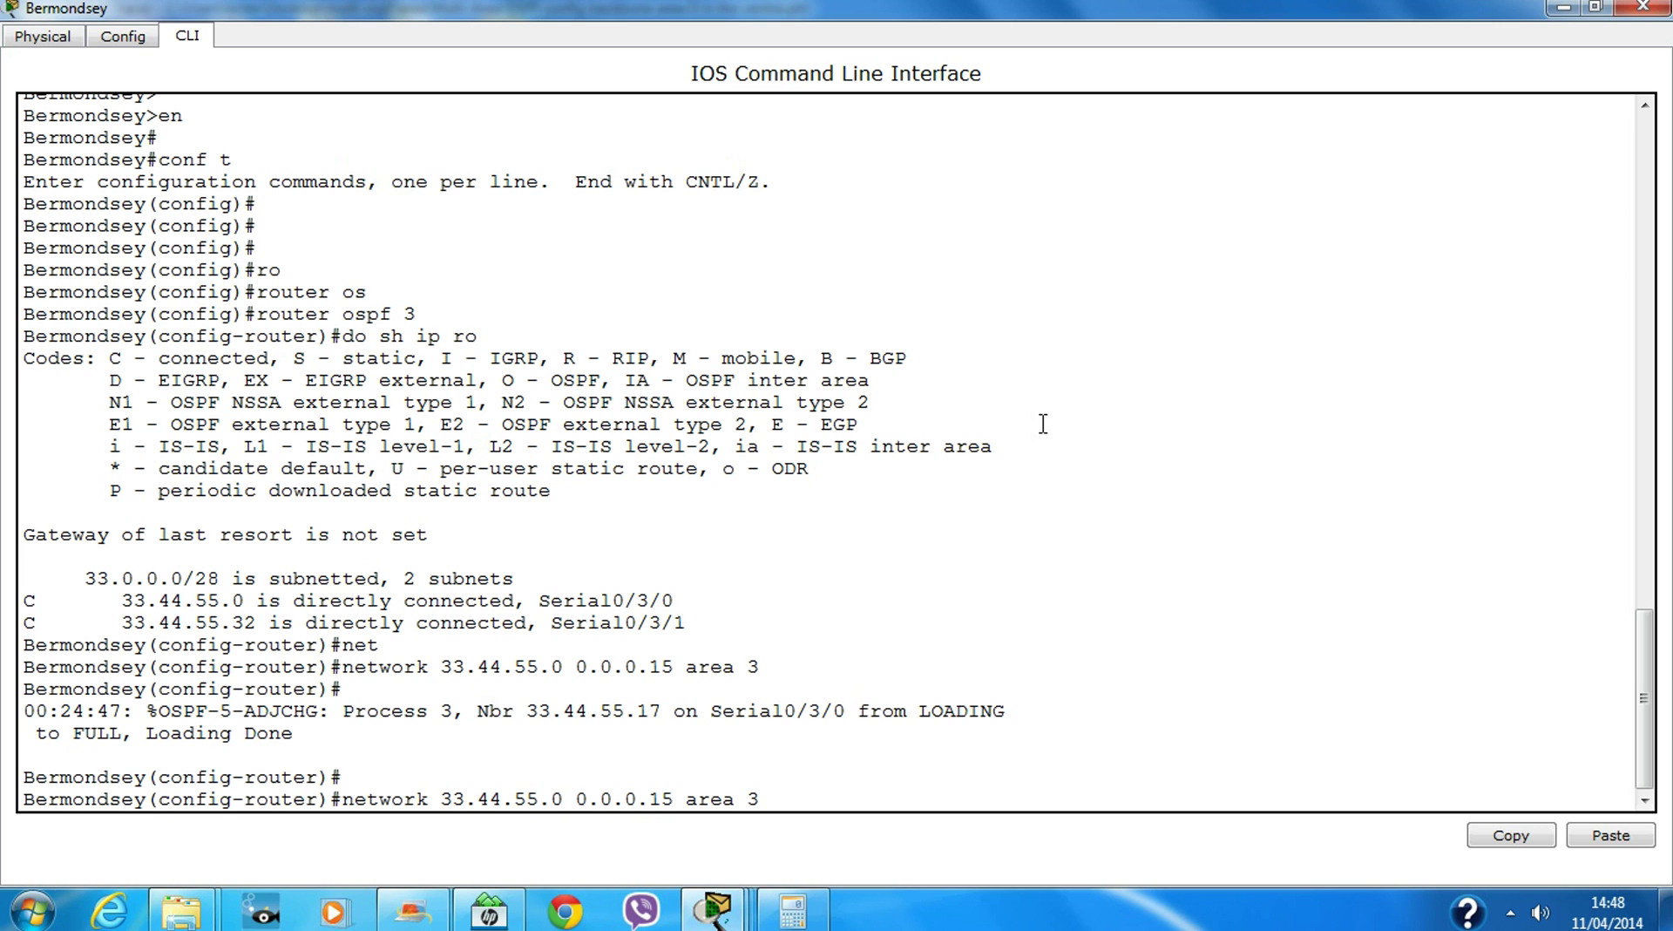
key("Delete")
type("32")
key("Return")
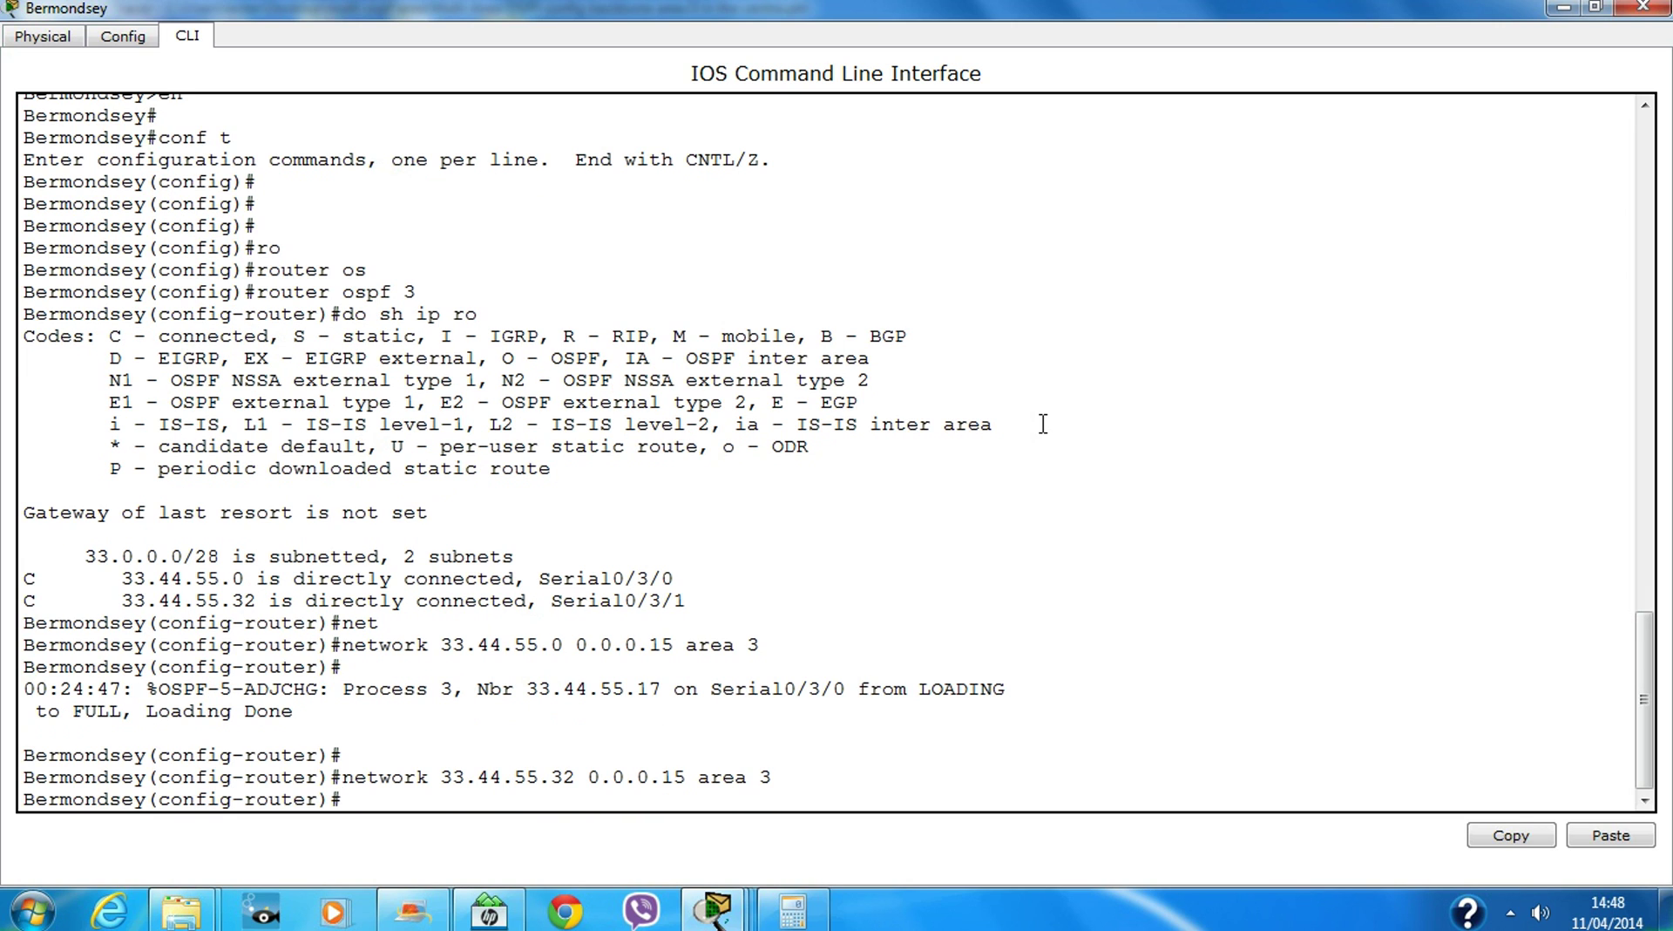
Exit OSPF router configuration mode on Bermondsey and close the router
type("exit")
key("Return")
key("Return")
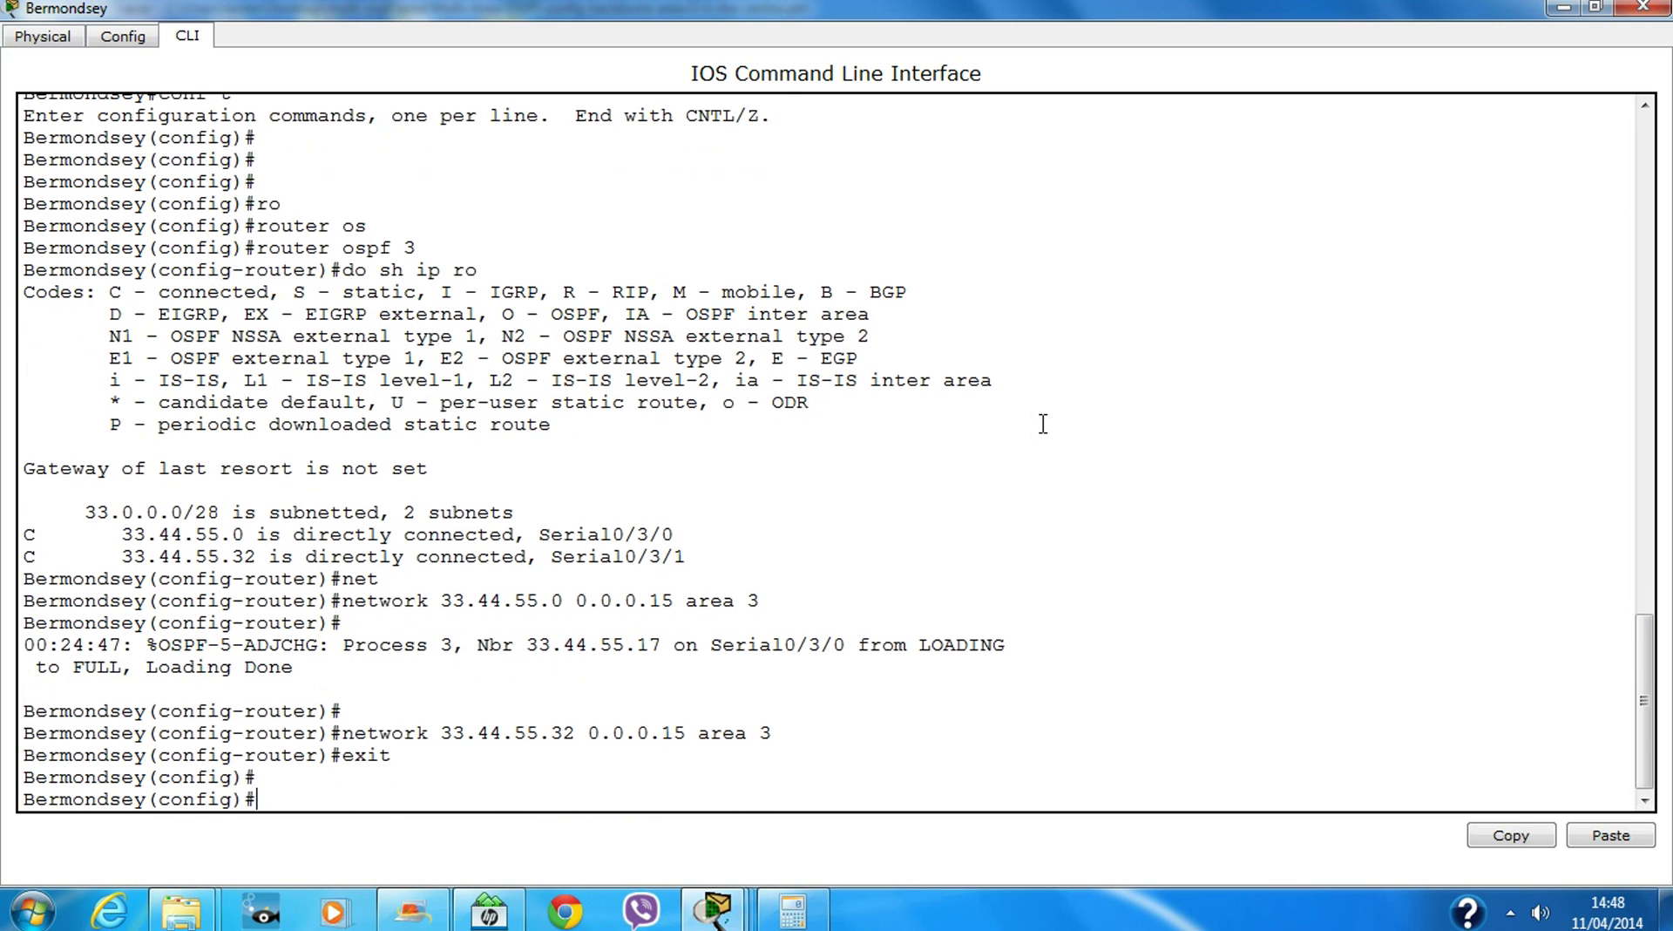
left_click(1643, 9)
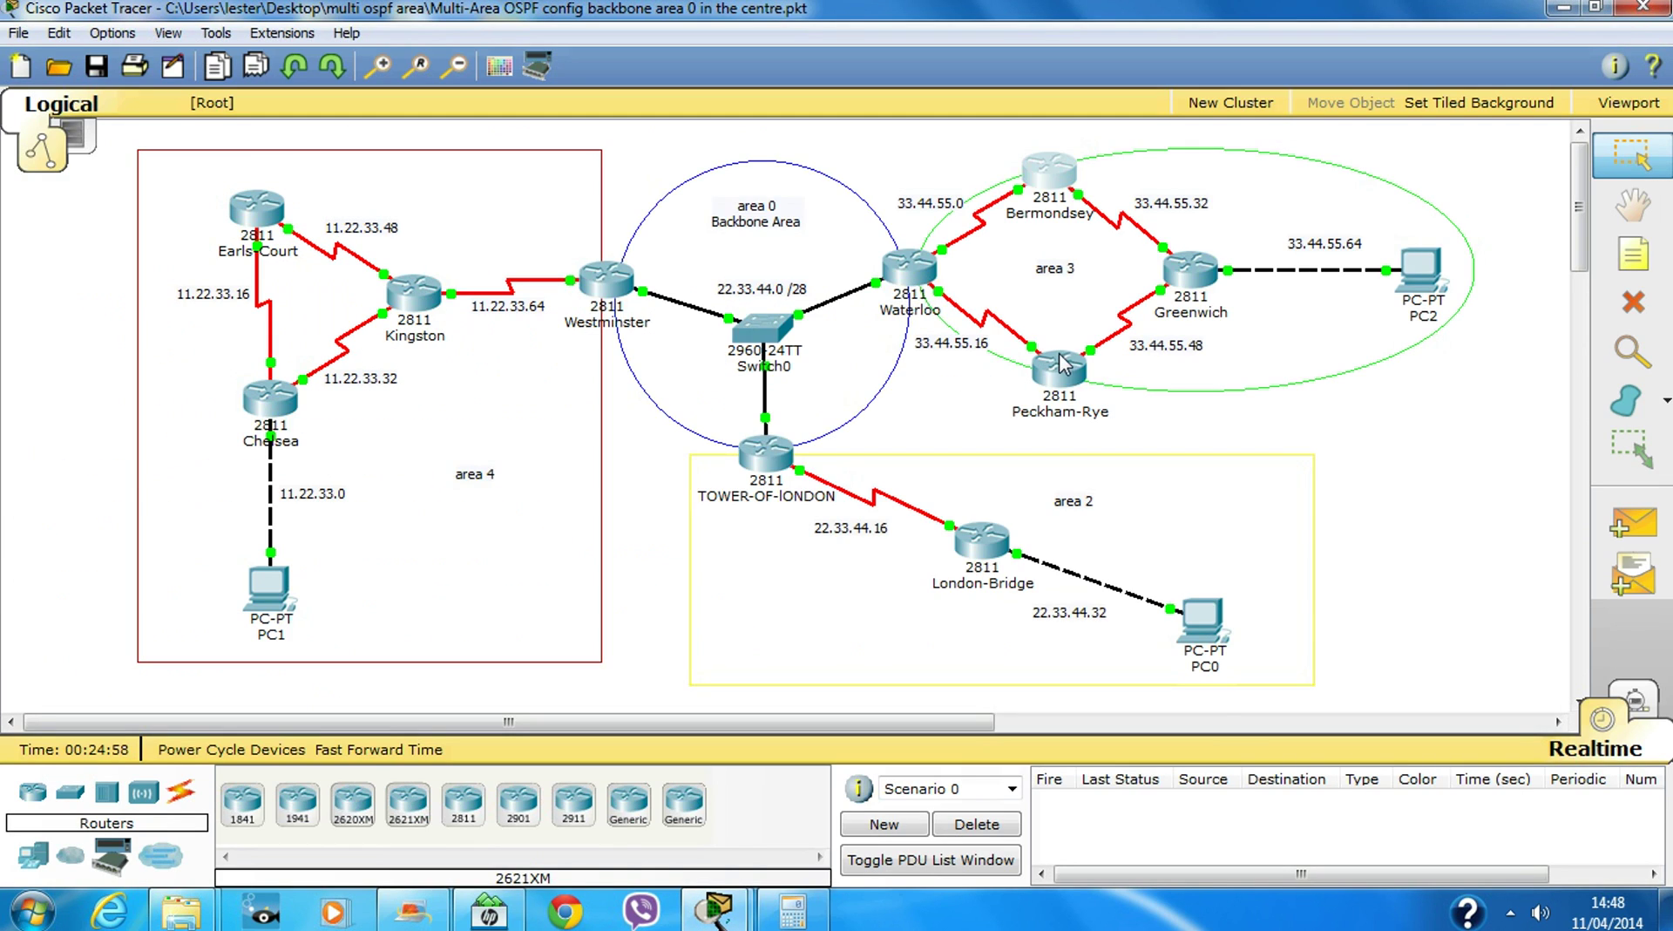
Open Peckham-Rye's command line in a maximized window and enter global configuration mode through privileged mode
left_click(1059, 353)
left_click(630, 200)
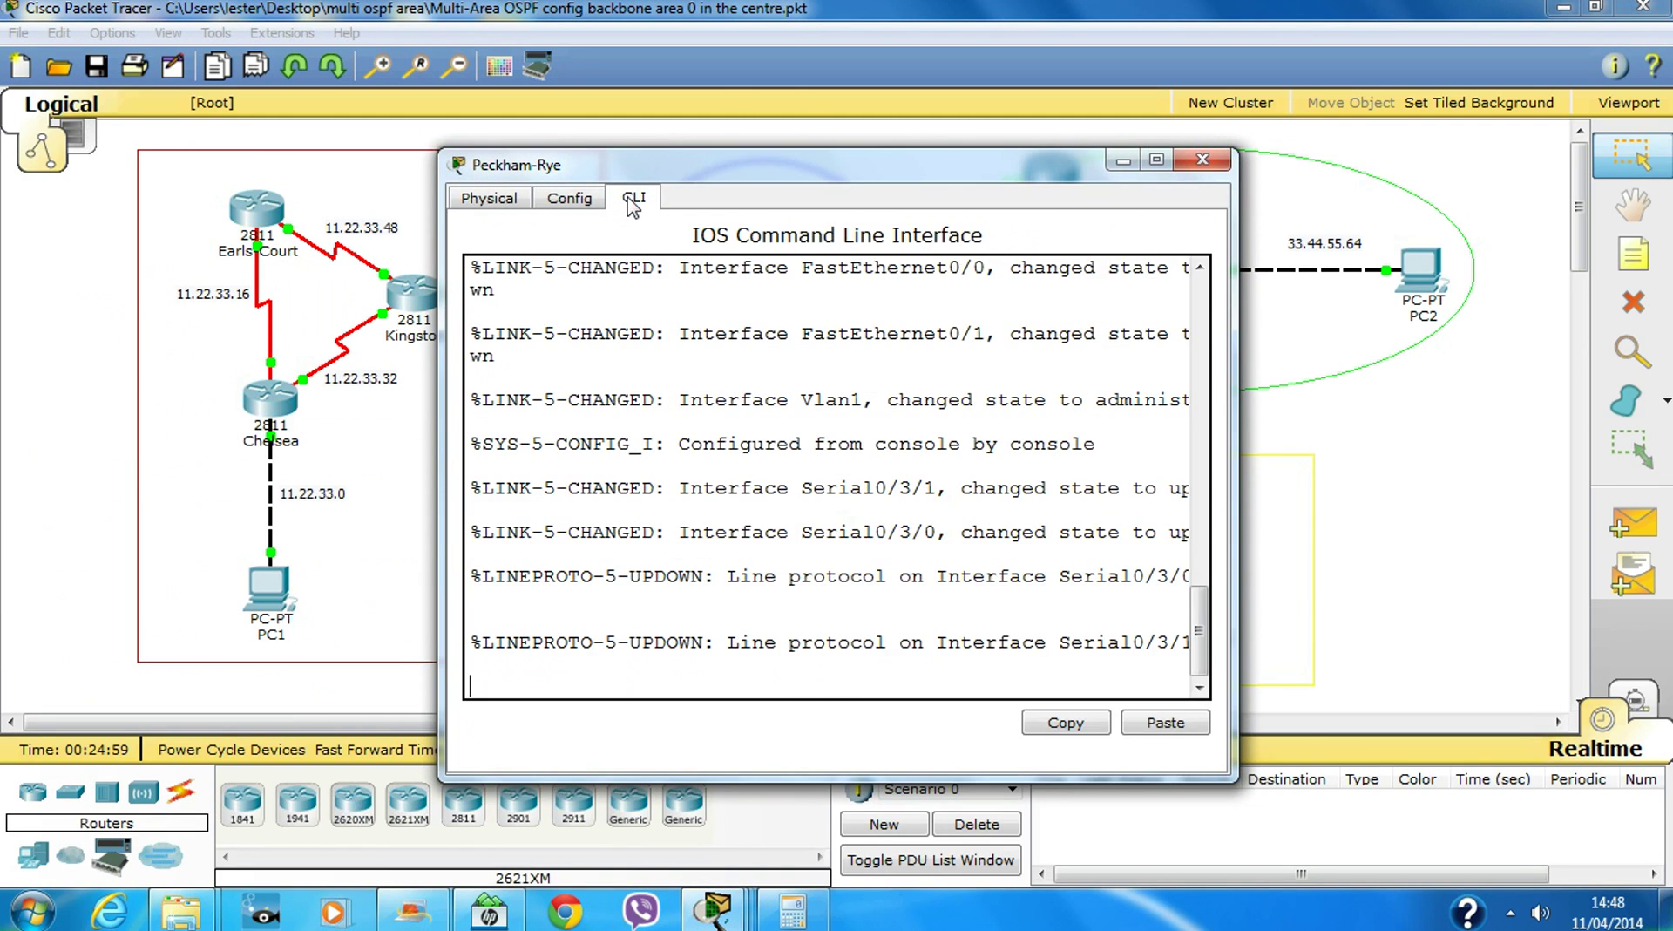
double_click(954, 170)
key("Return")
type("en")
key("Return")
key("Return")
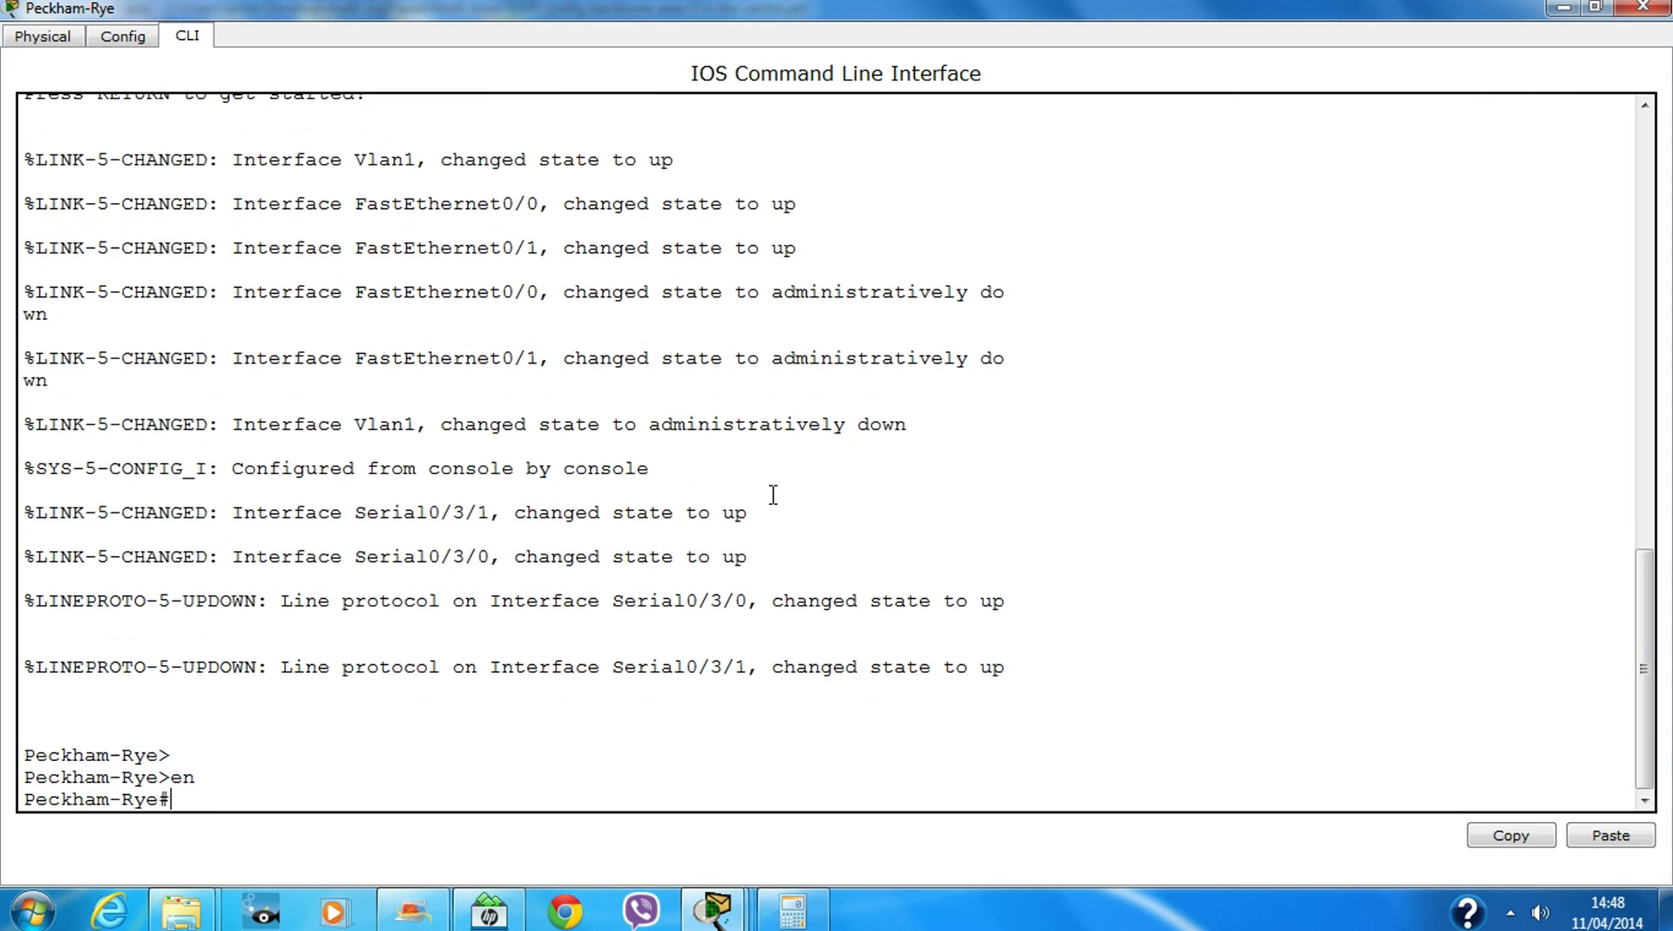
type("conf")
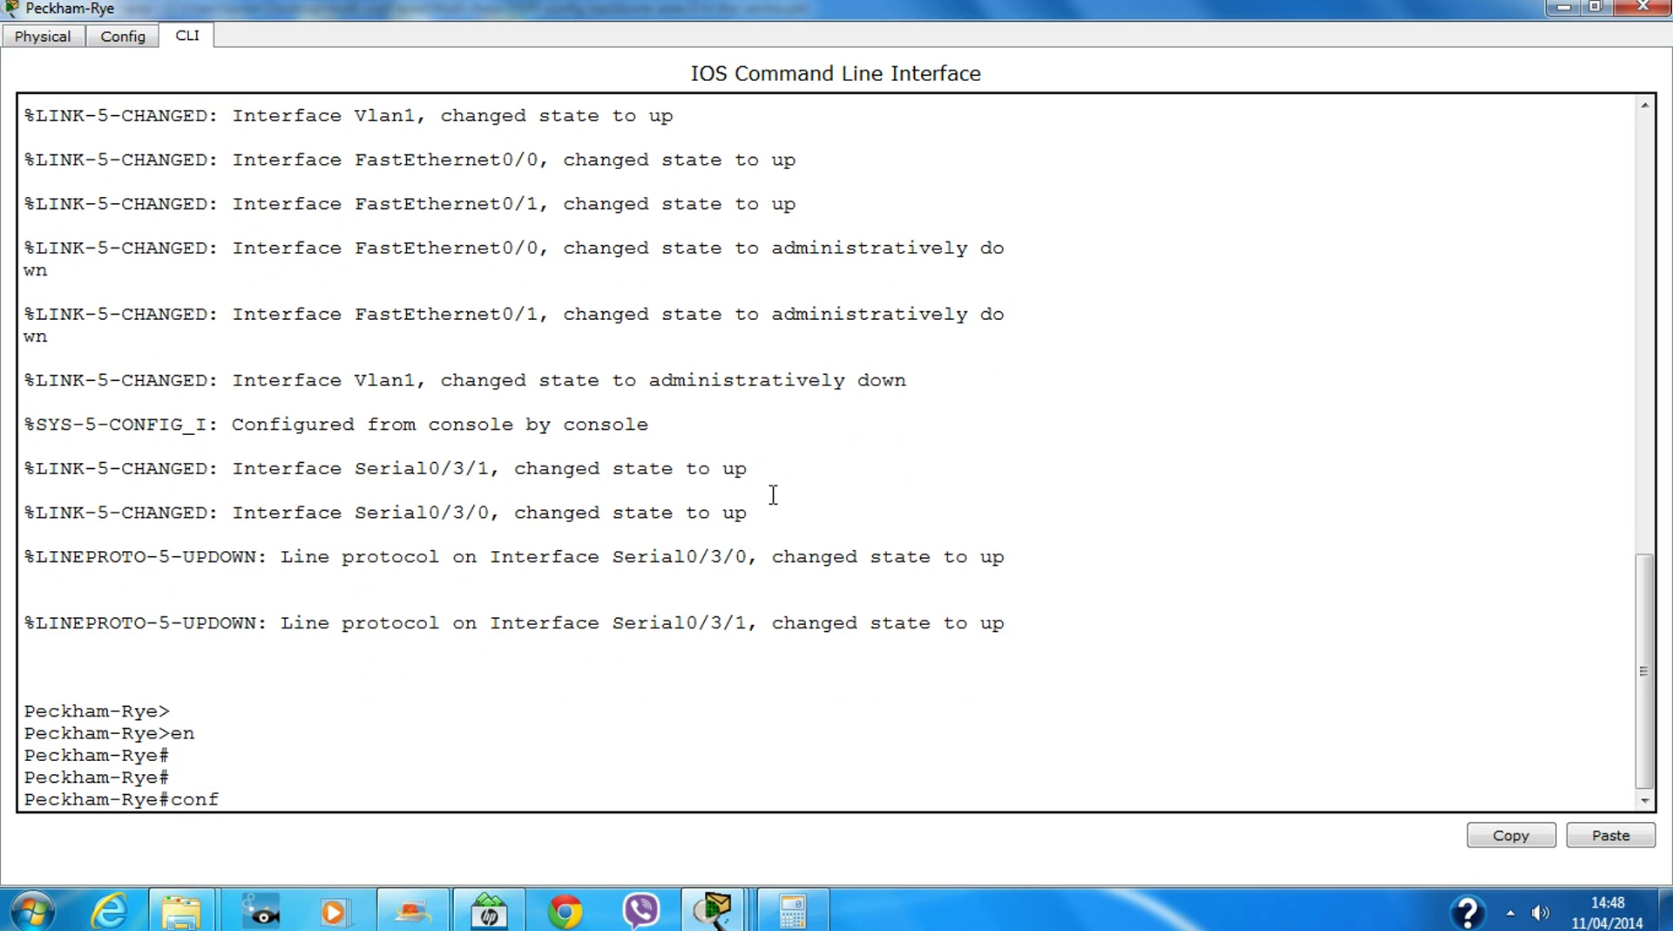
type("  t")
key("Return")
key("Return")
key("Return")
key("Return")
key("Return")
key("Return")
key("Return")
key("Return")
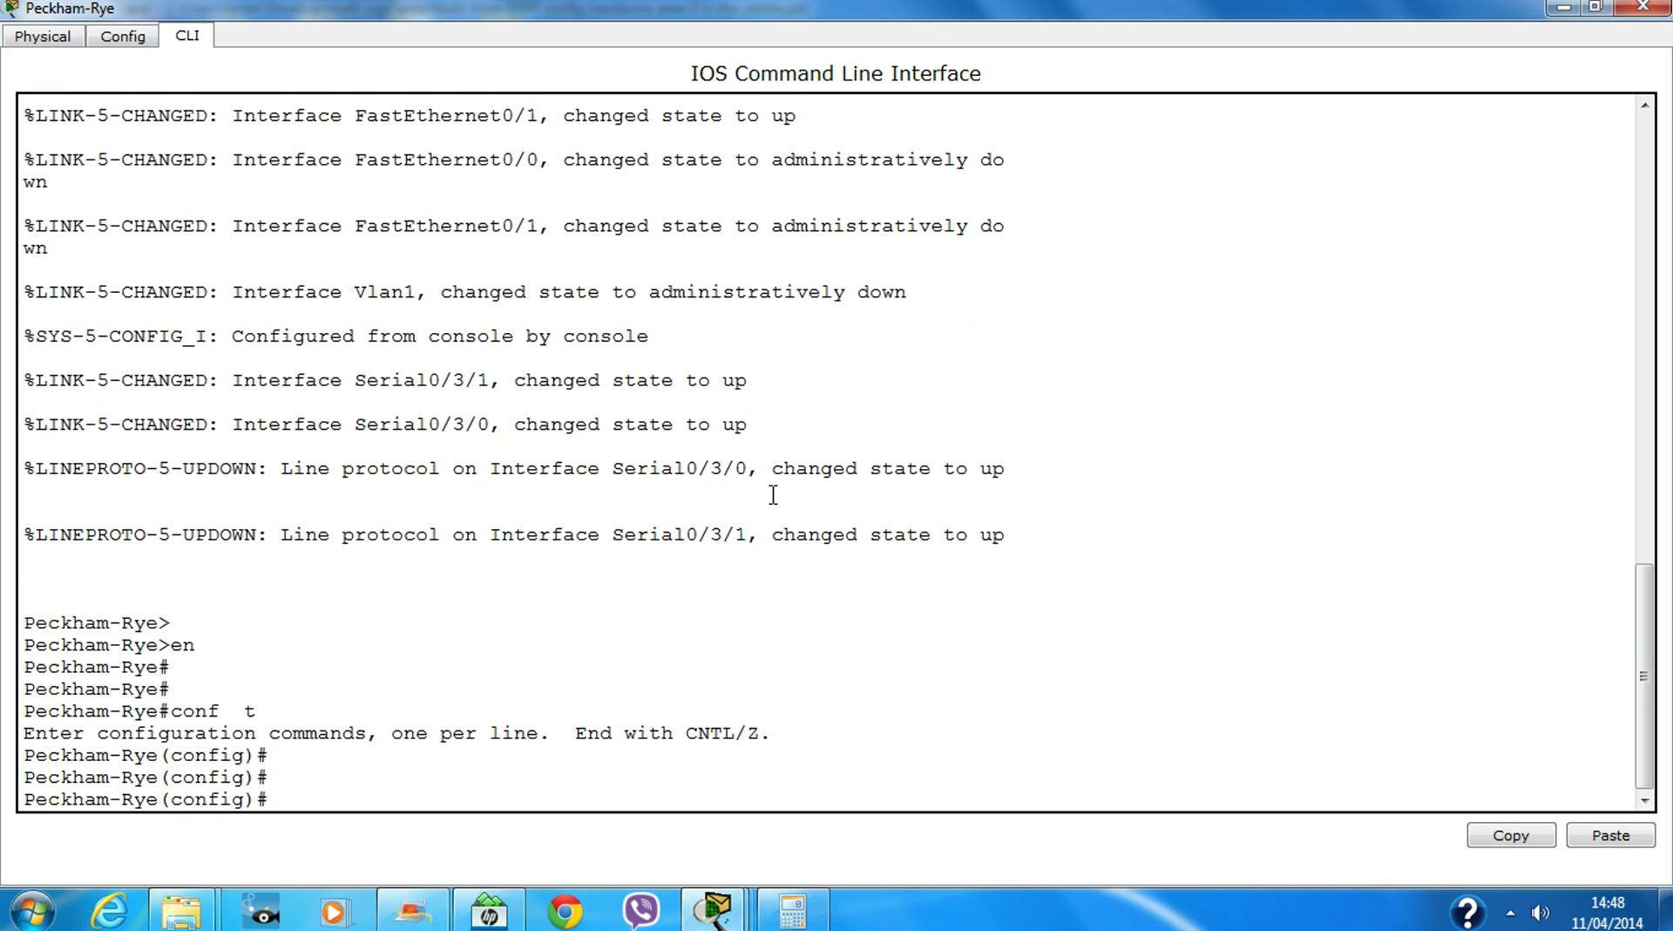
Start OSPF process 3 on Peckham-Rye
type("ro")
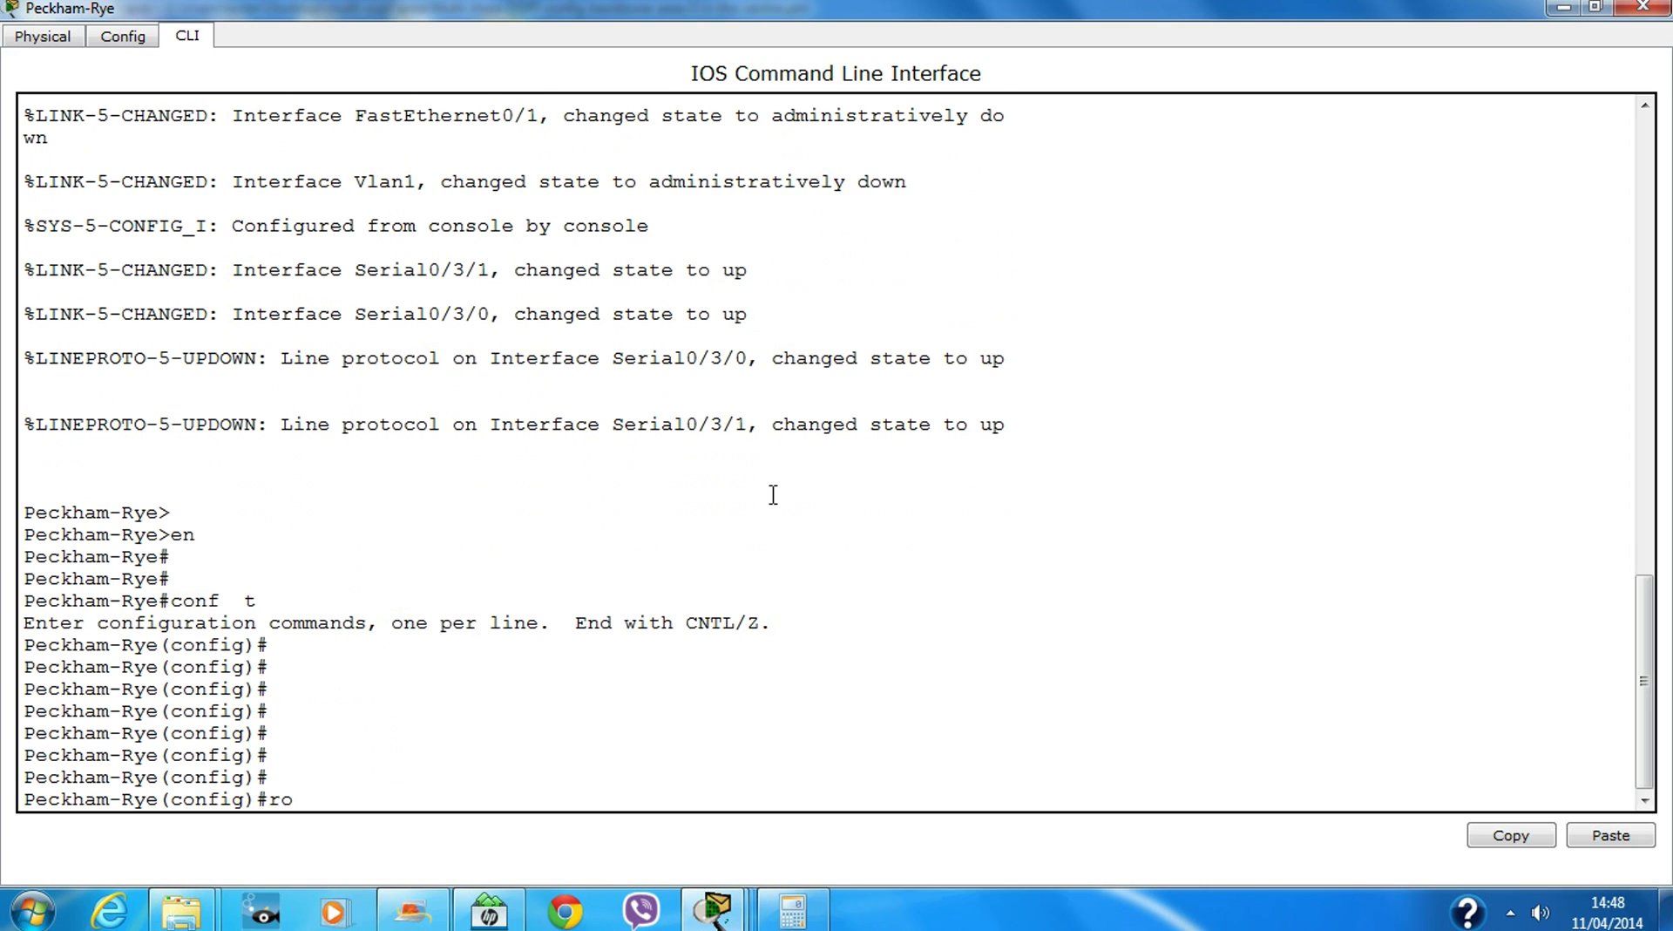
key("Tab")
type("os")
key("Tab")
type("3")
key("Return")
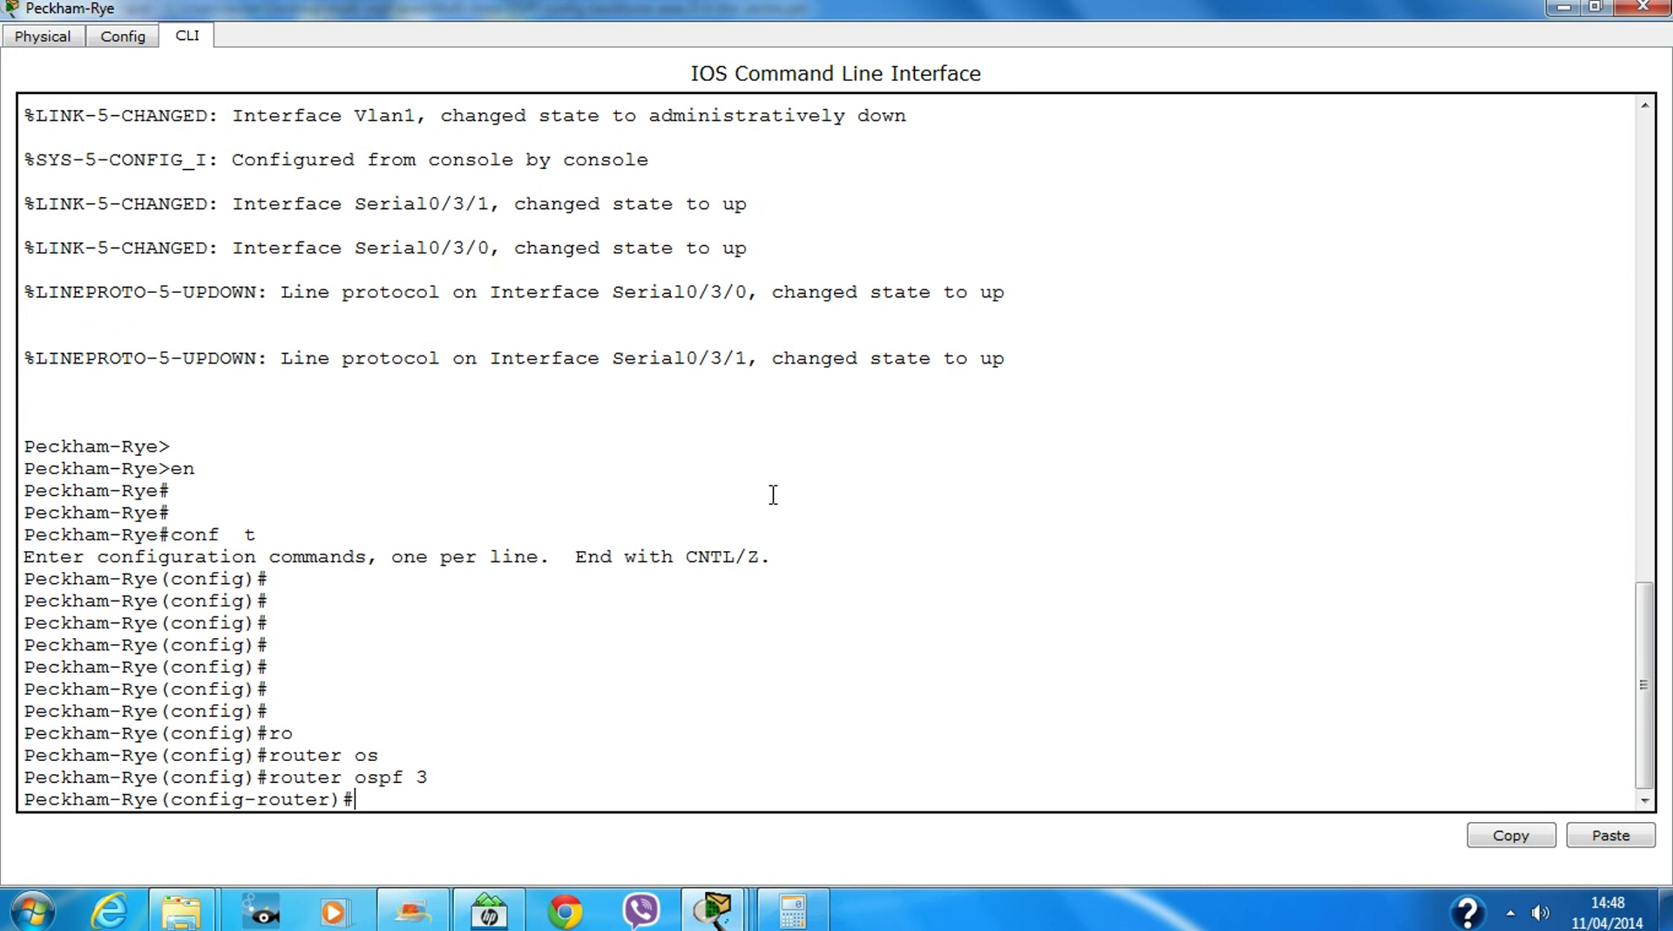
Display Peckham-Rye's routing table and advertise network 33.44.55.16 with wildcard 0.0.0.15 in area 3
type("do sh ip ro")
key("Return")
type("net")
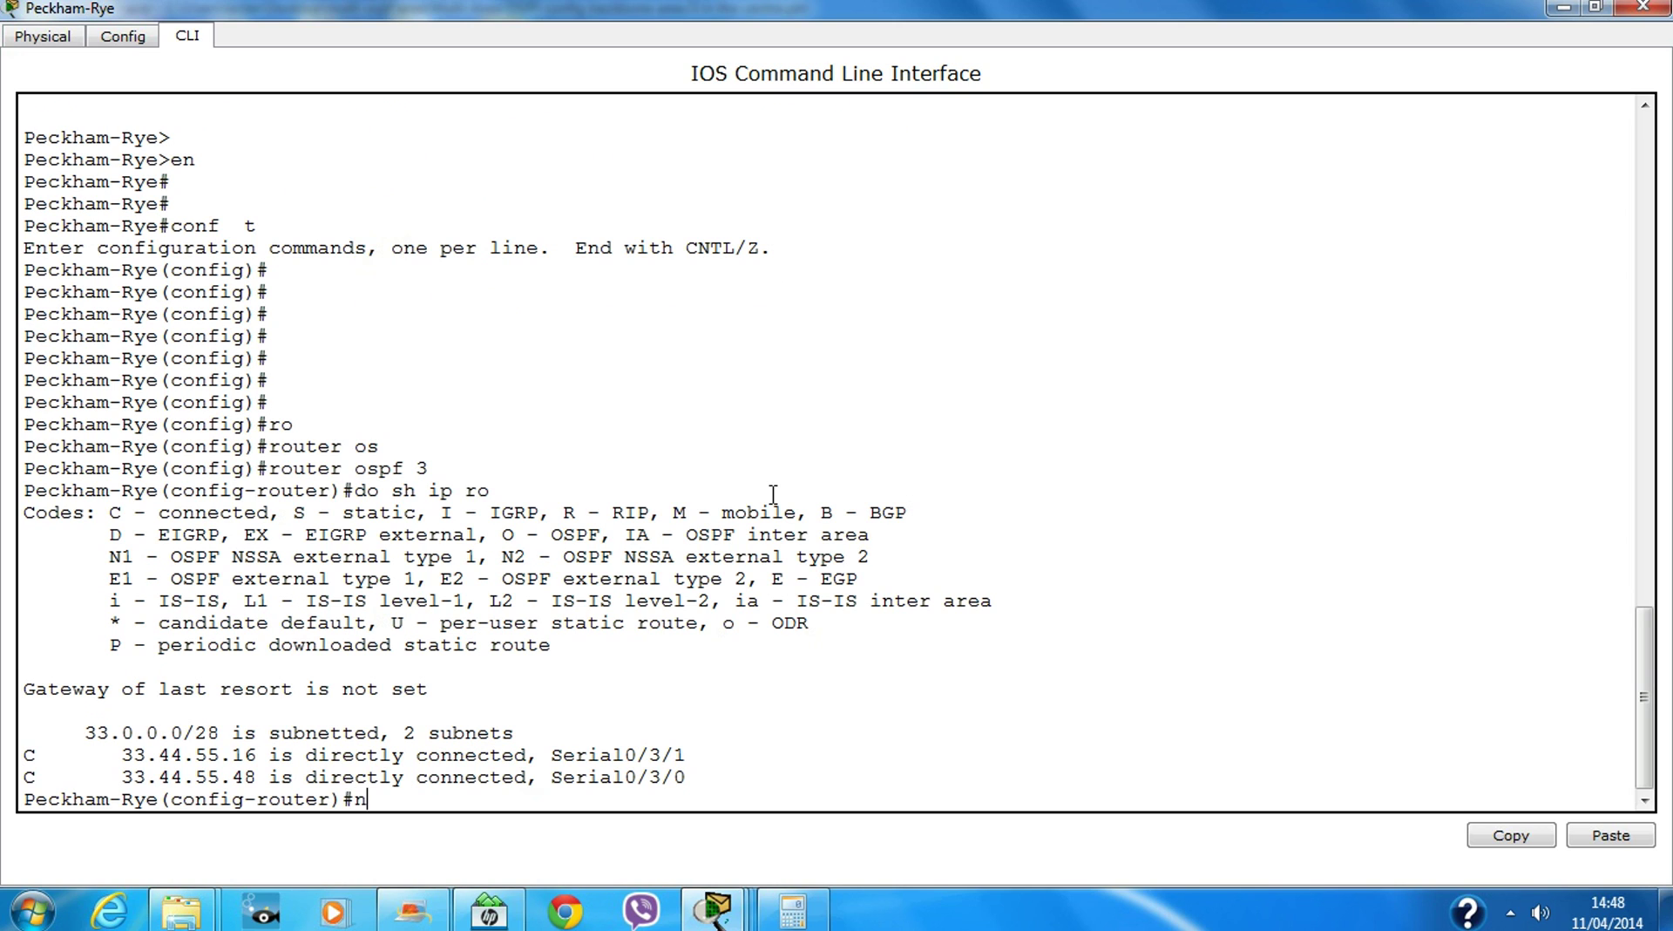
key("Tab")
type("33.")
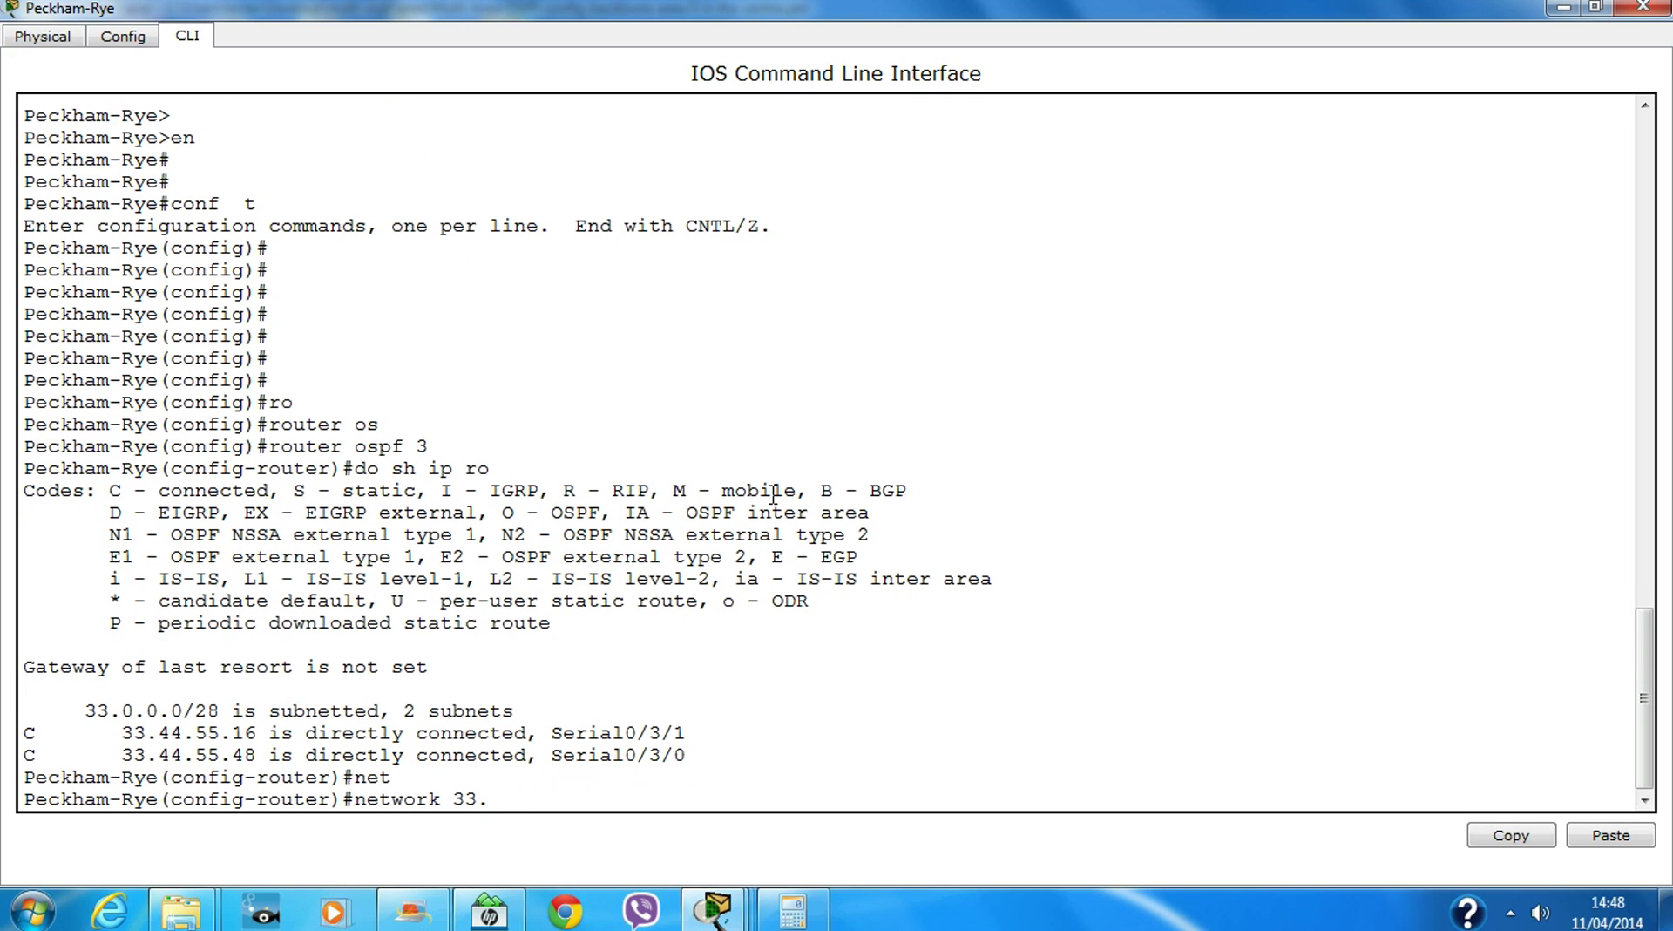
type("44.55.16 0.0.0.15 area 3")
key("Return")
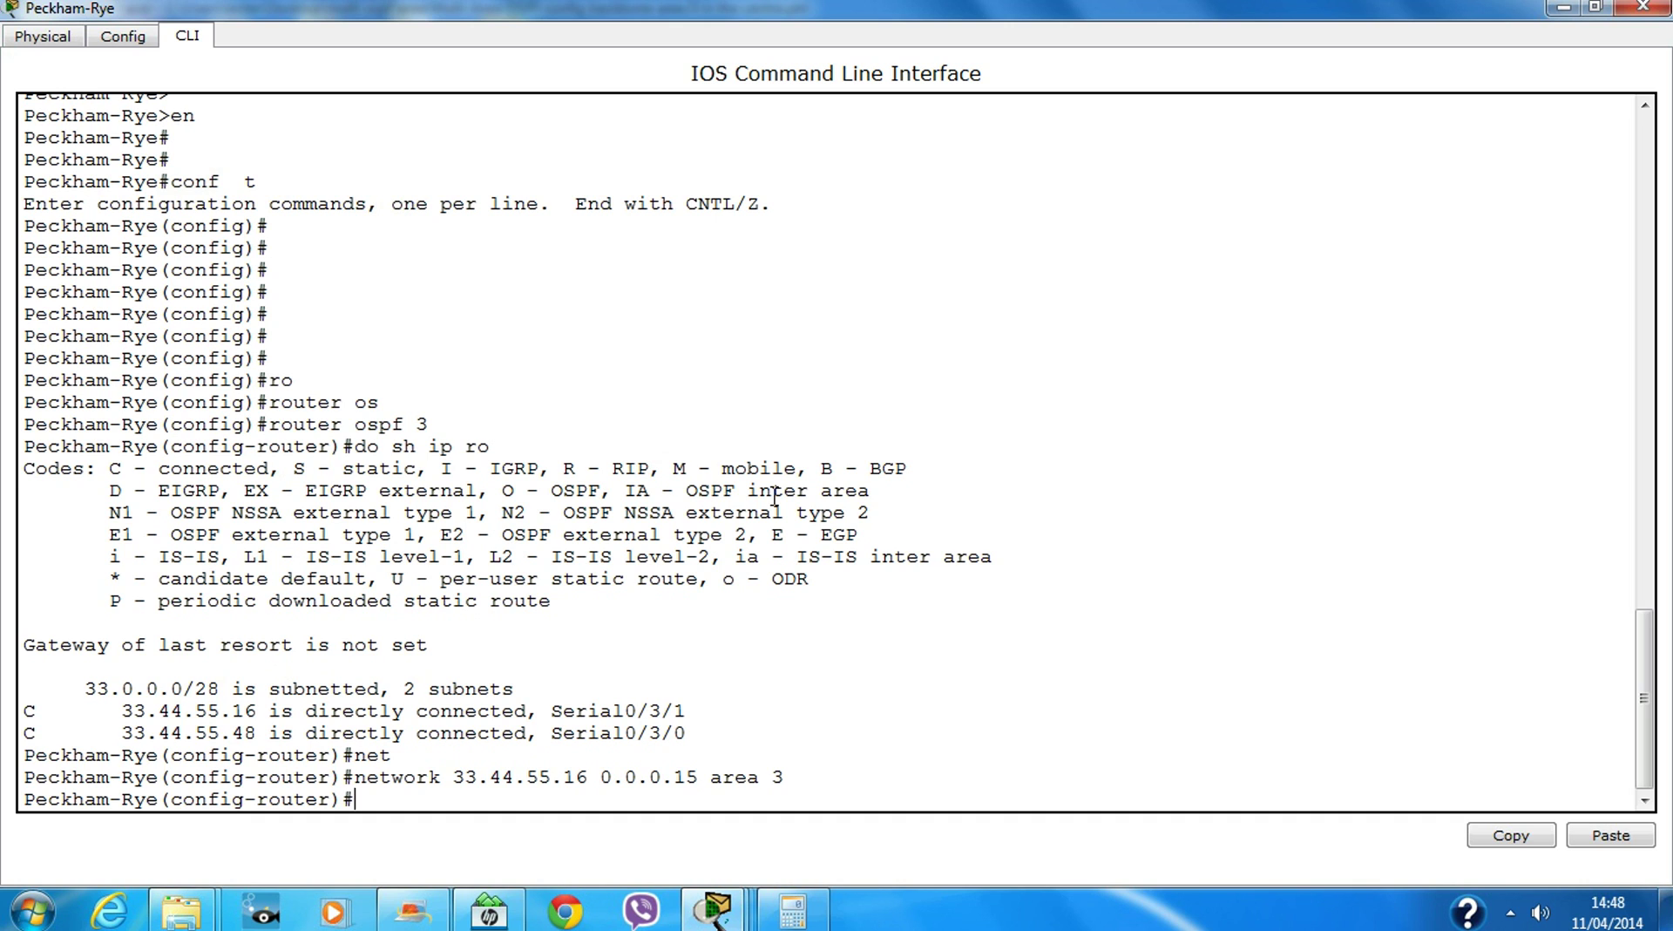
Reuse the previous network statement on Peckham-Rye to advertise 33.44.55.48 with wildcard 0.0.0.15 in area 3
key("Up")
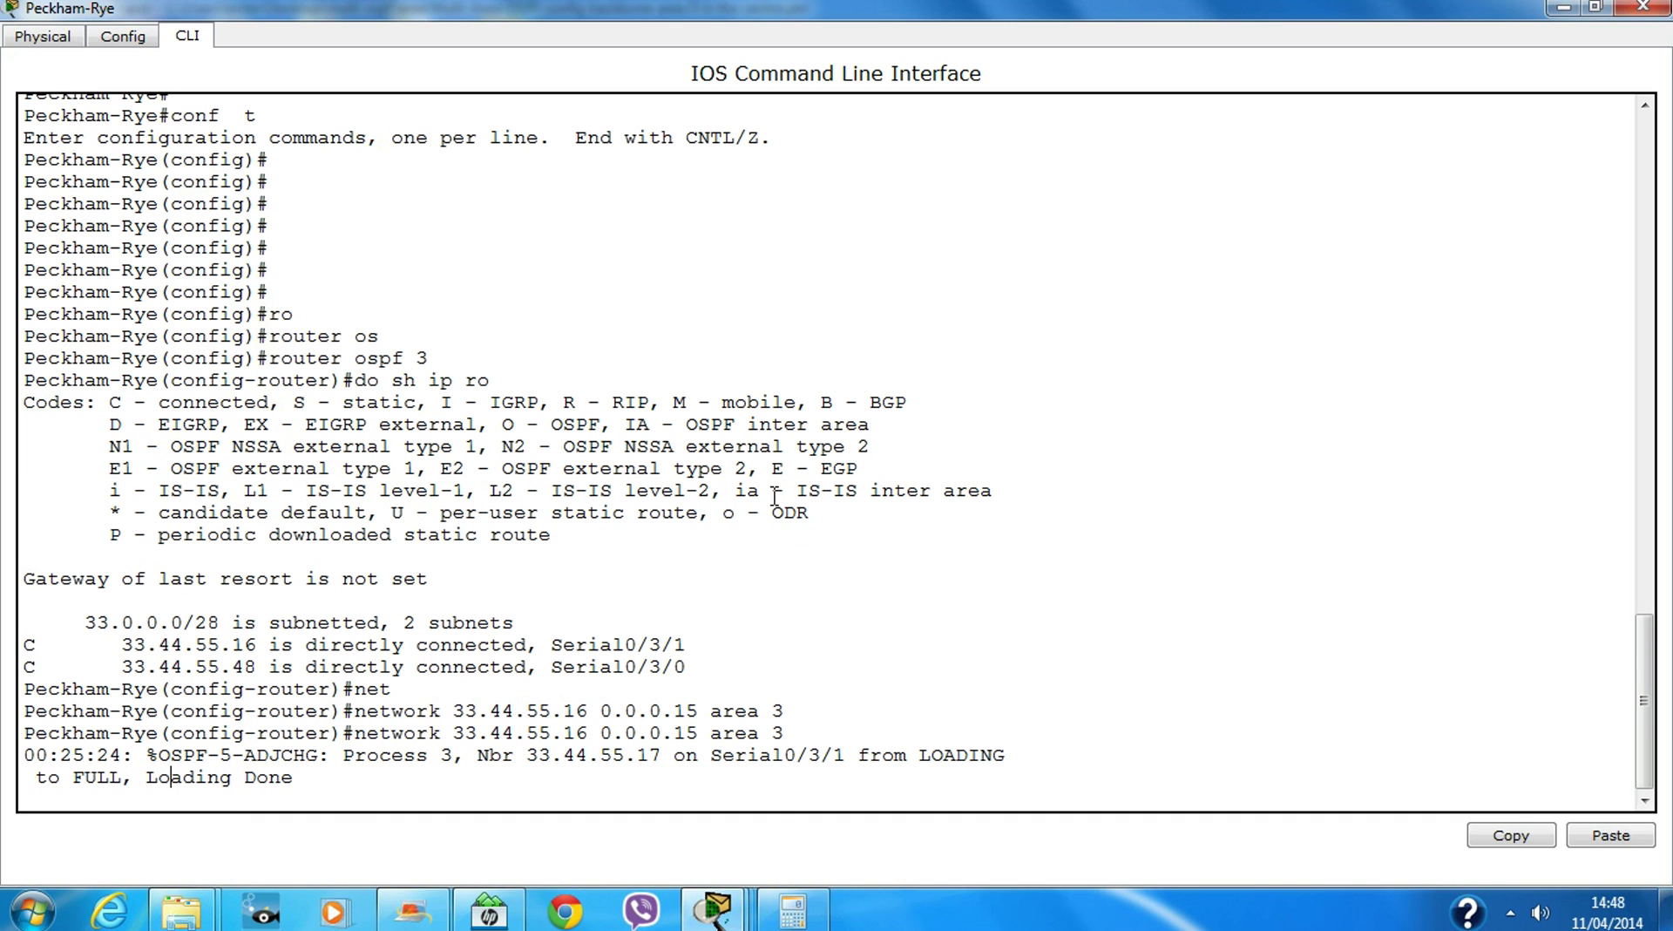
key("Return")
key("Return")
key("Up")
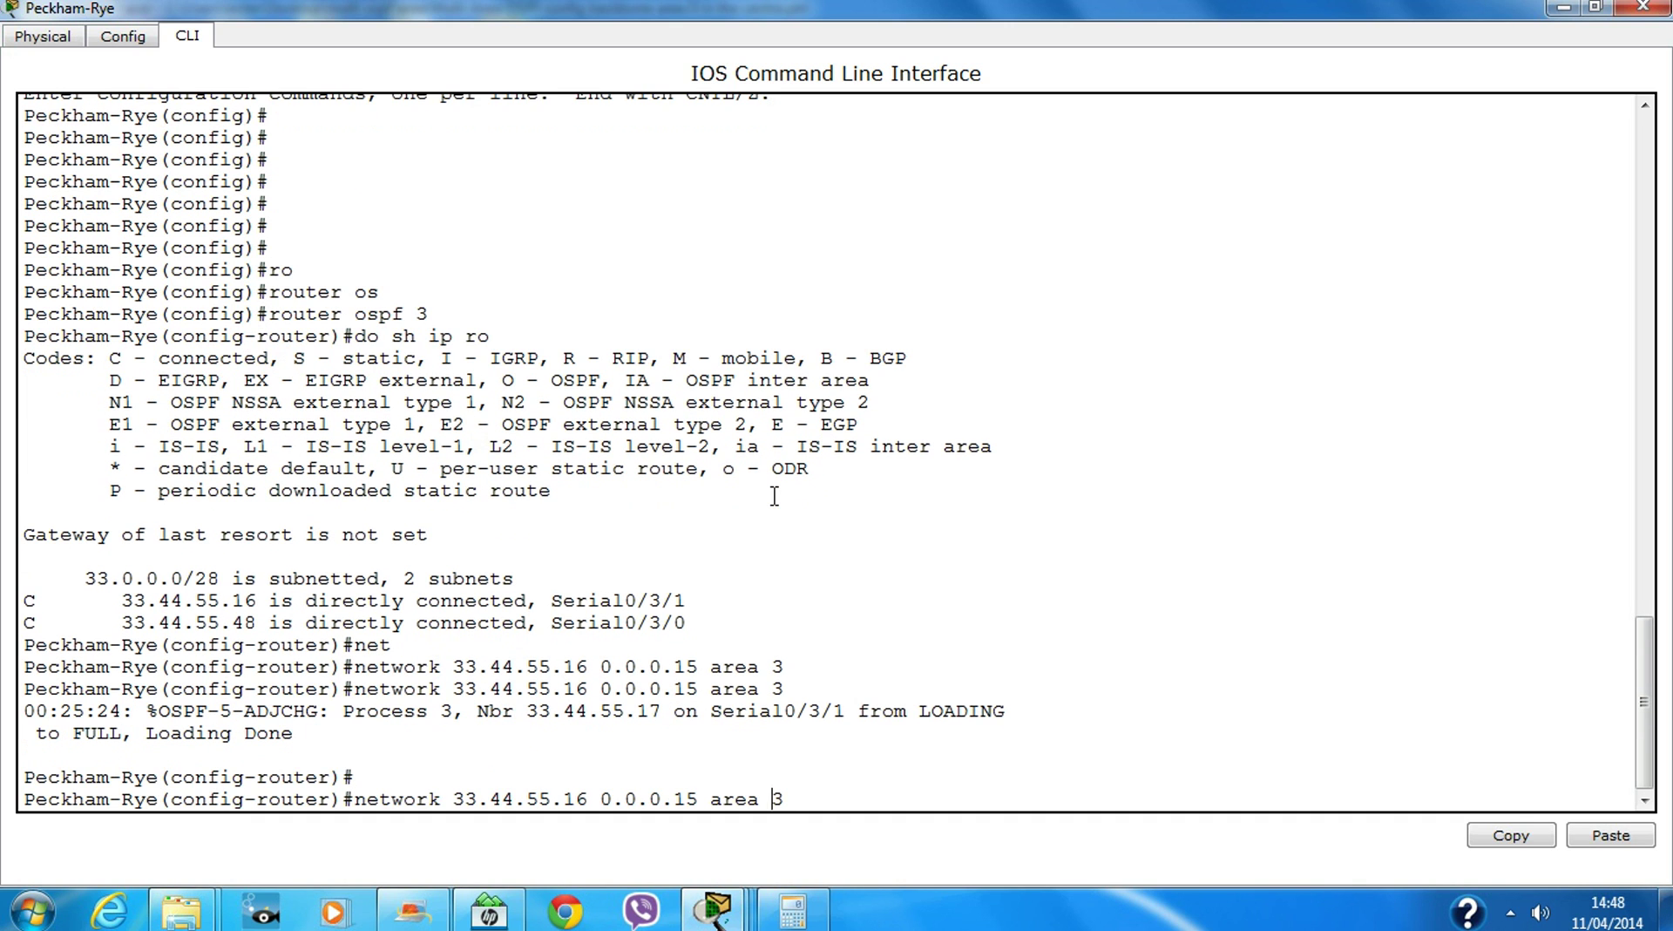
key("Left")
key("Left")
key("Left")
key("Left")
key("Left")
key("Left")
key("Left")
key("Left")
key("Left")
key("Left")
key("Left")
key("Left")
key("Left")
key("Left")
key("Left")
key("Left")
key("BackSpace")
key("BackSpace")
type("48")
key("Return")
key("Return")
key("Return")
key("Return")
key("Return")
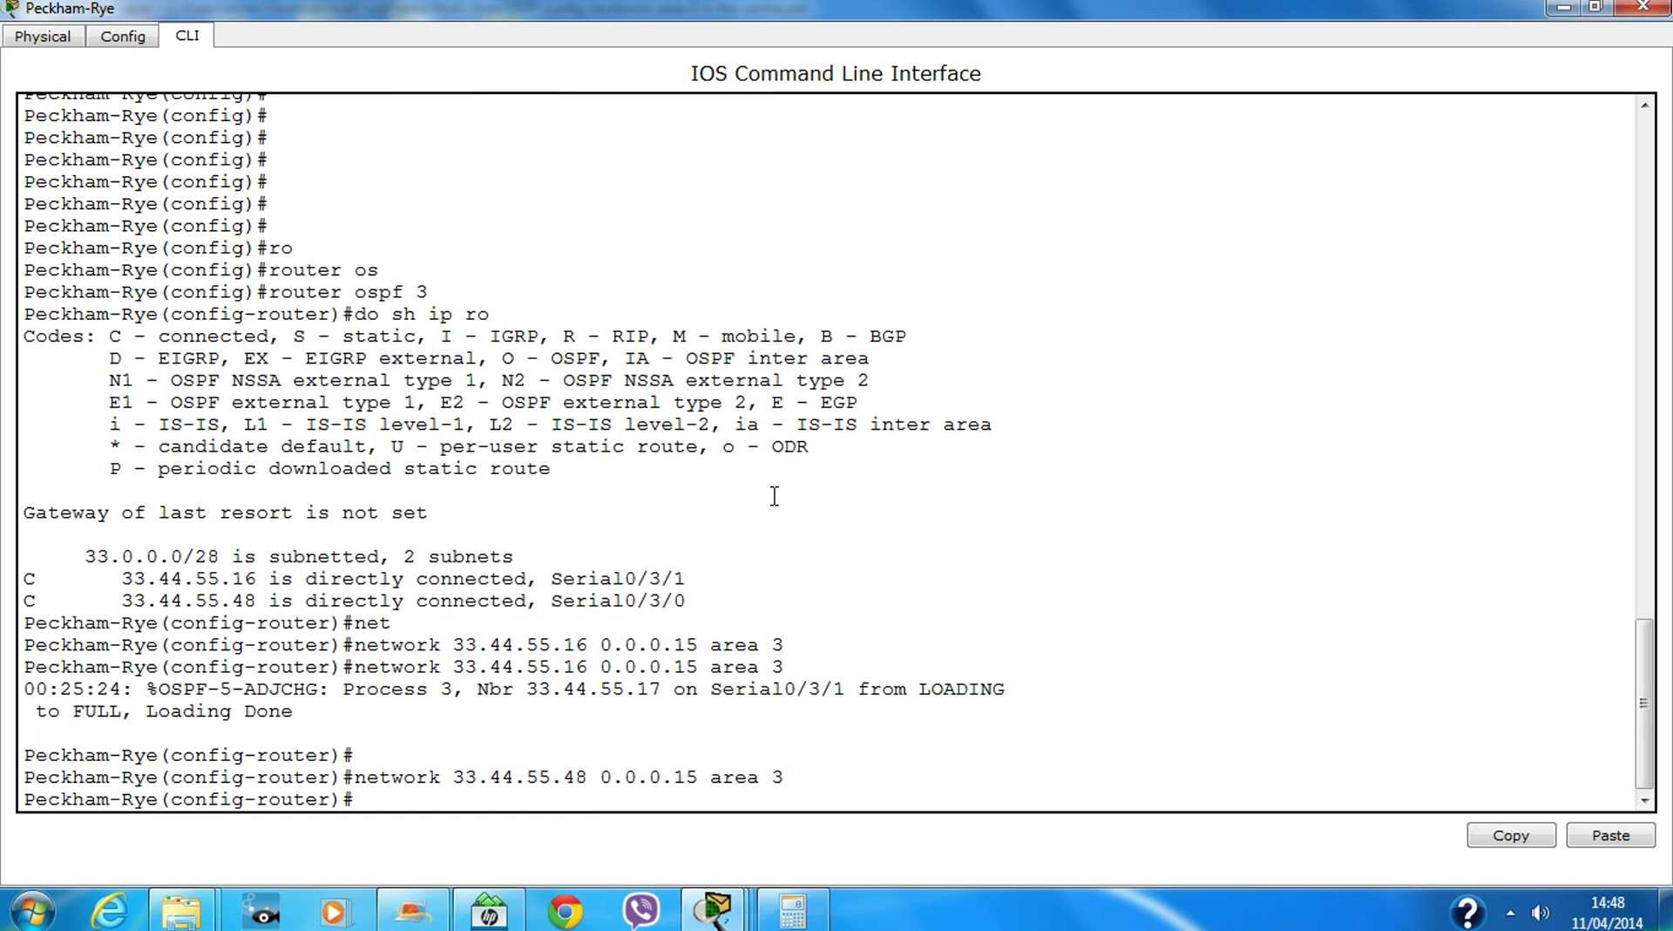
Display Peckham-Rye's running configuration through to its end, and close the router
type("do sh ")
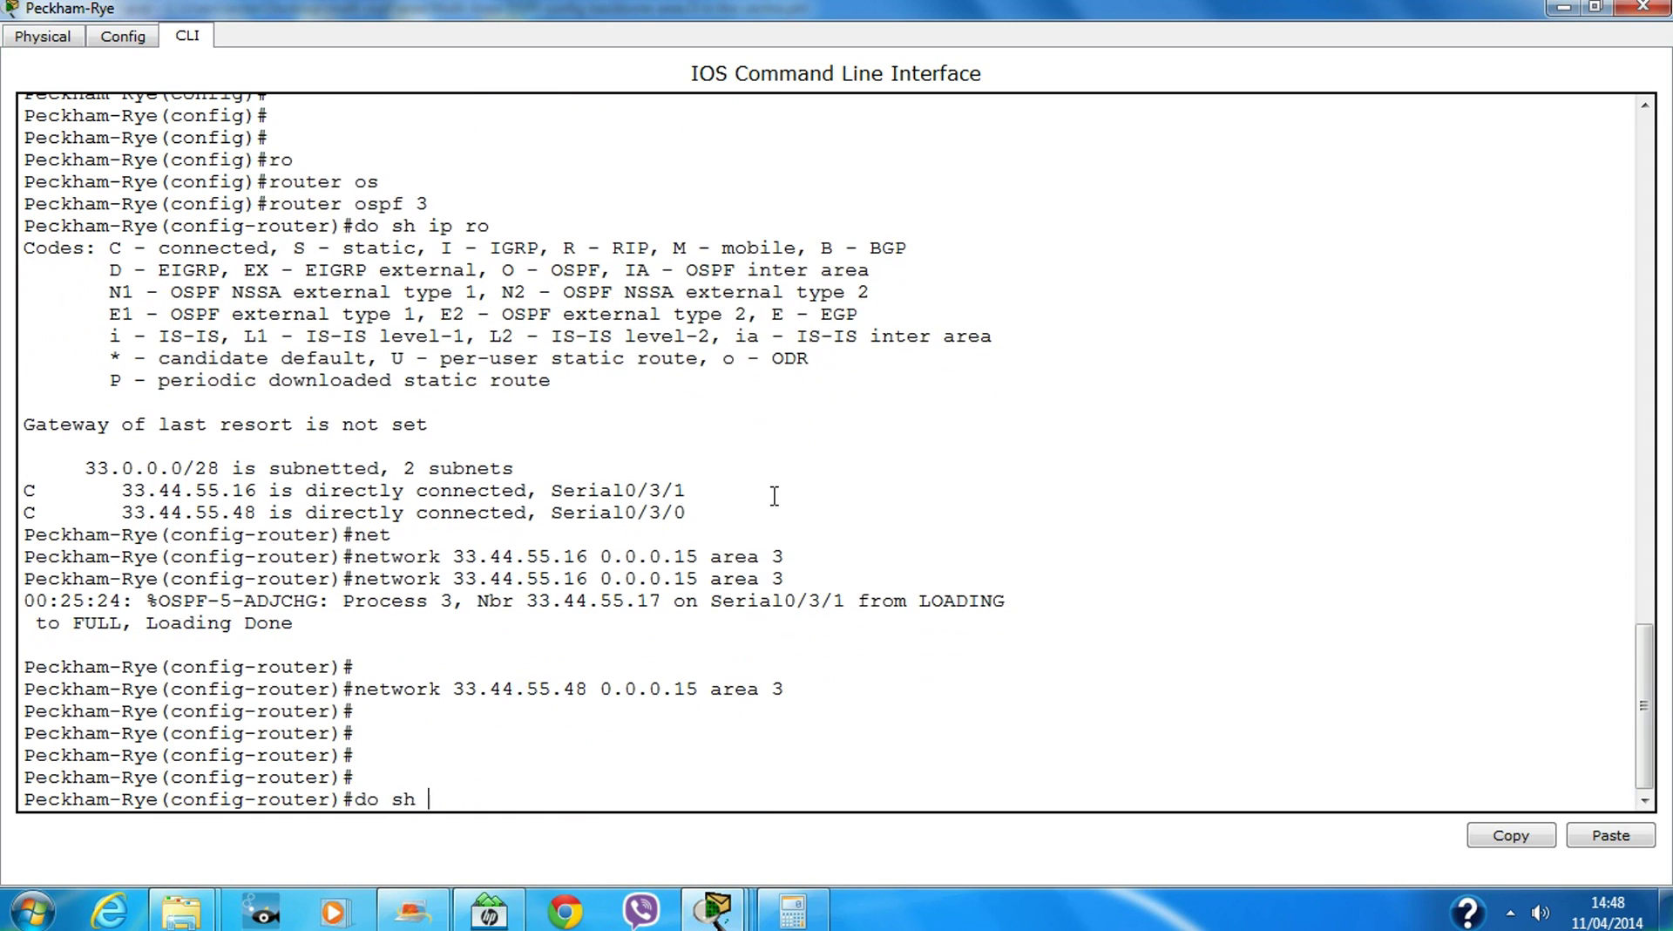
type("run")
key("Return")
key("space")
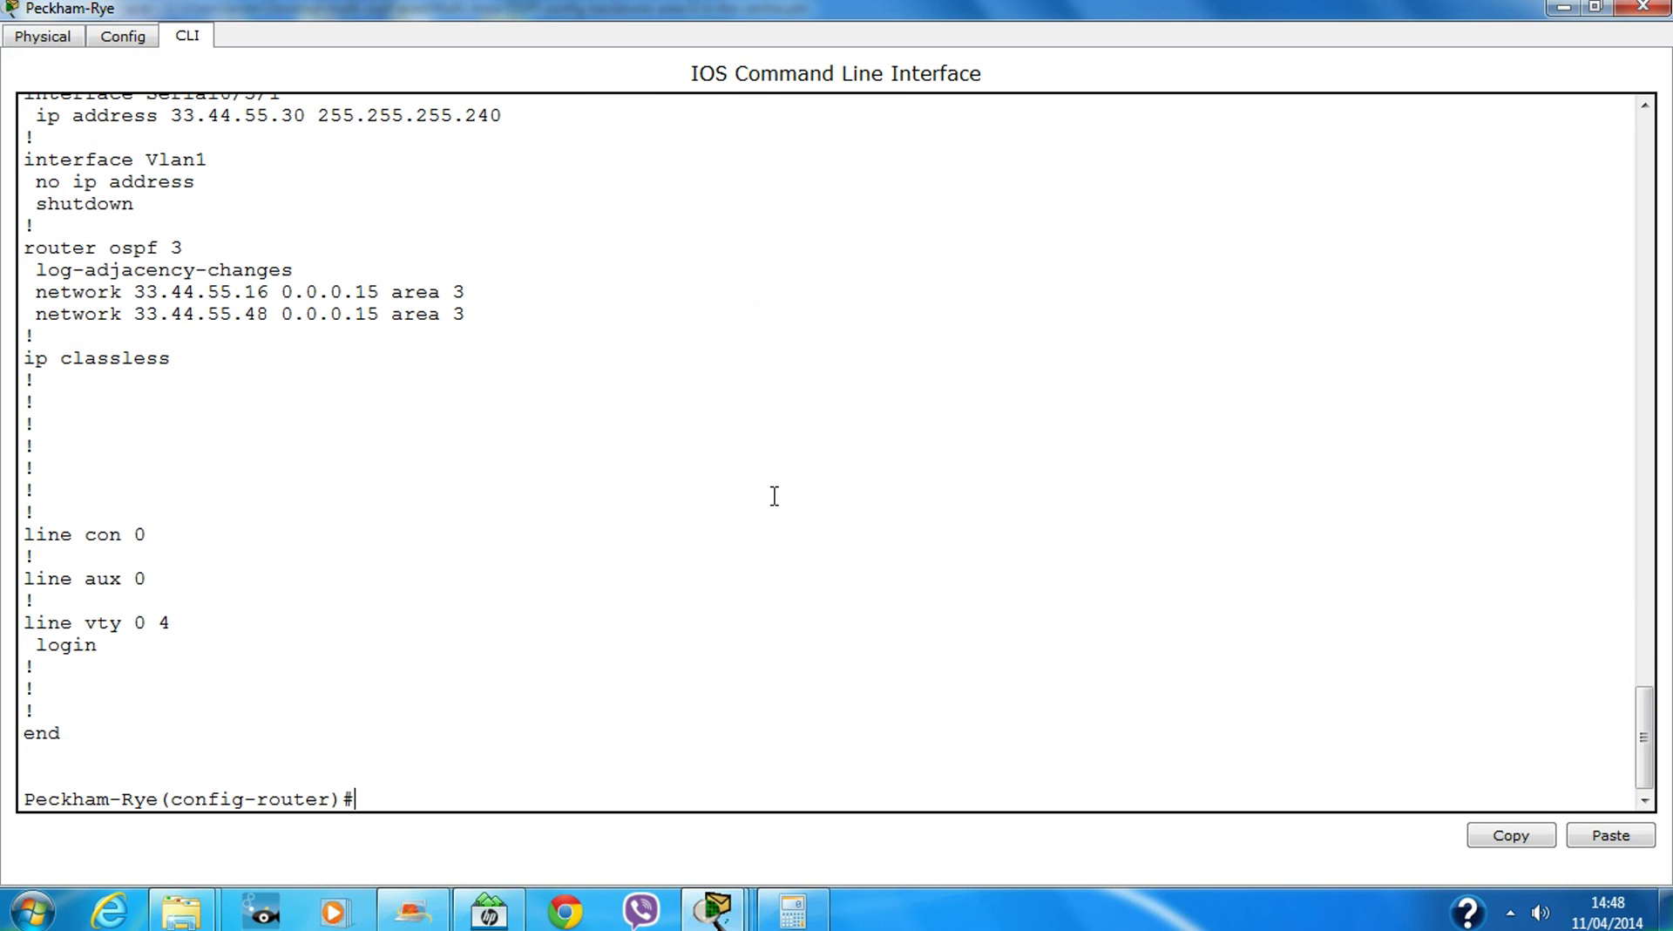
left_click(1642, 7)
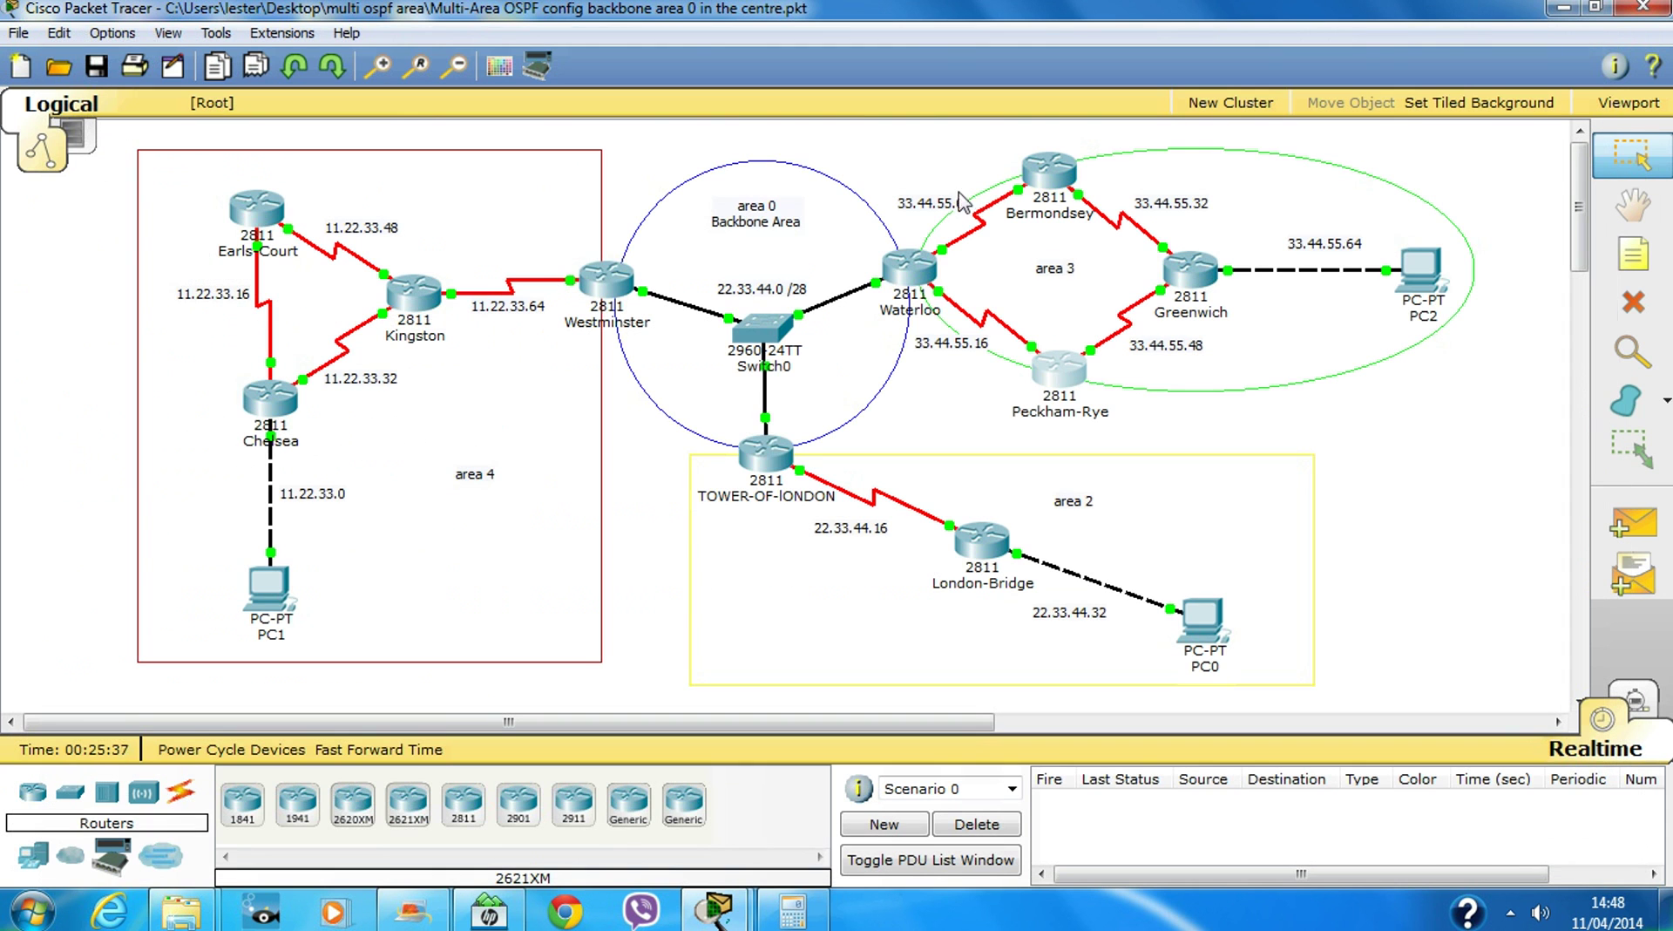
Open Greenwich's command line in a maximized window and enter global configuration mode through privileged mode
left_click(1198, 272)
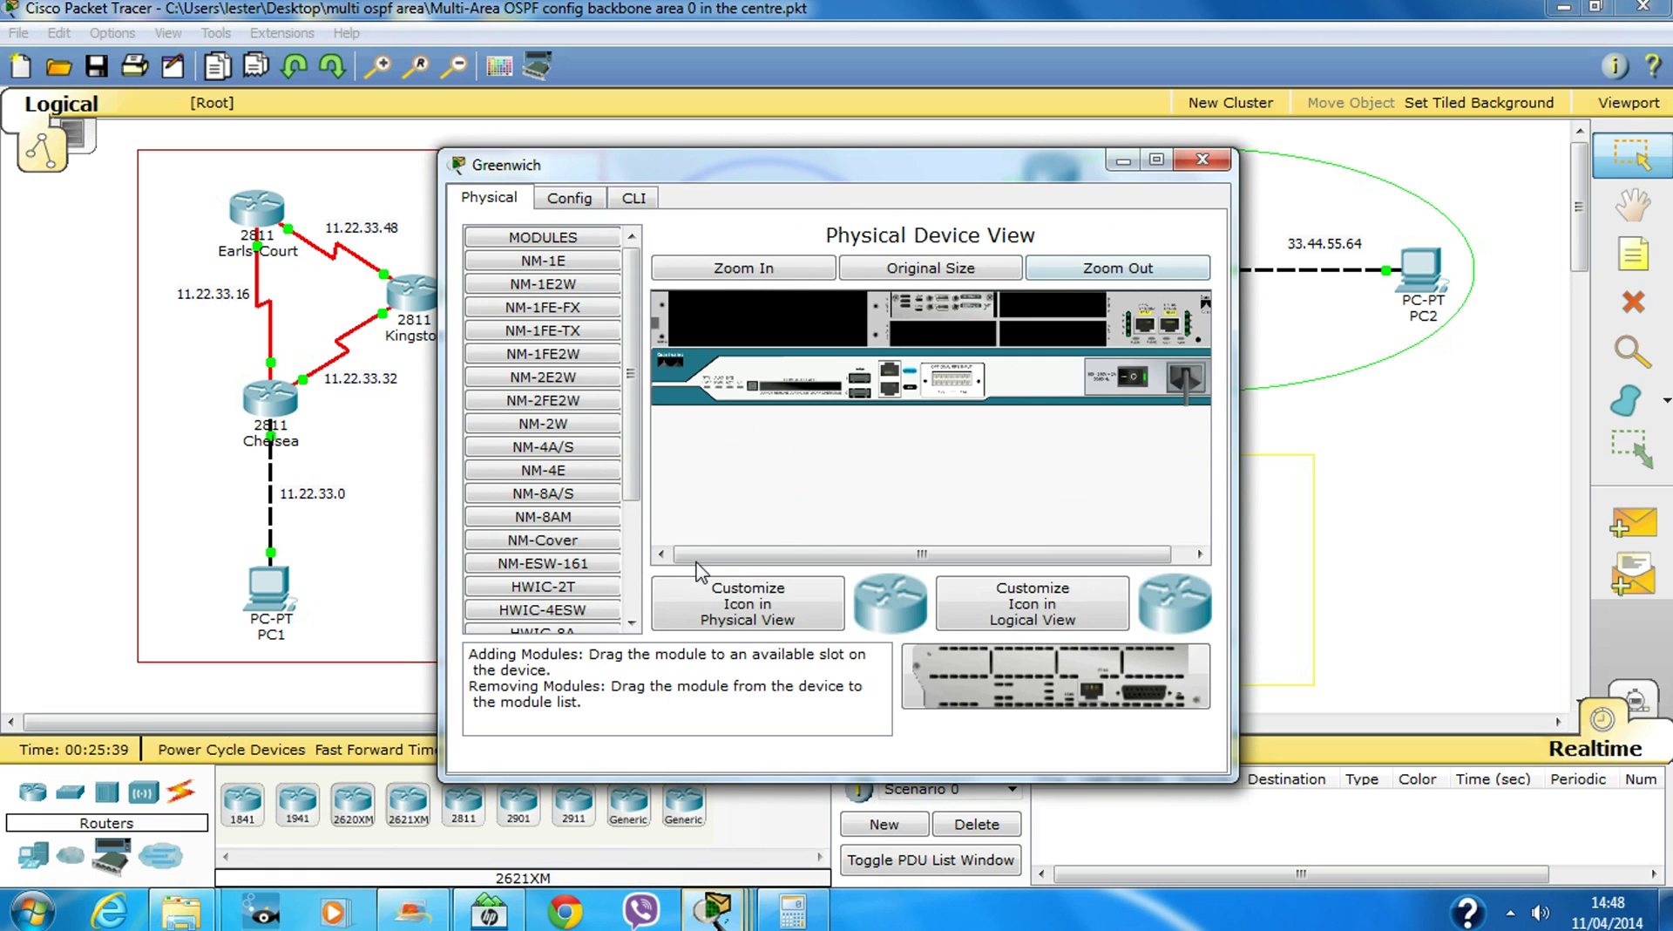
left_click(633, 201)
double_click(736, 165)
key("Return")
key("Return")
type("en")
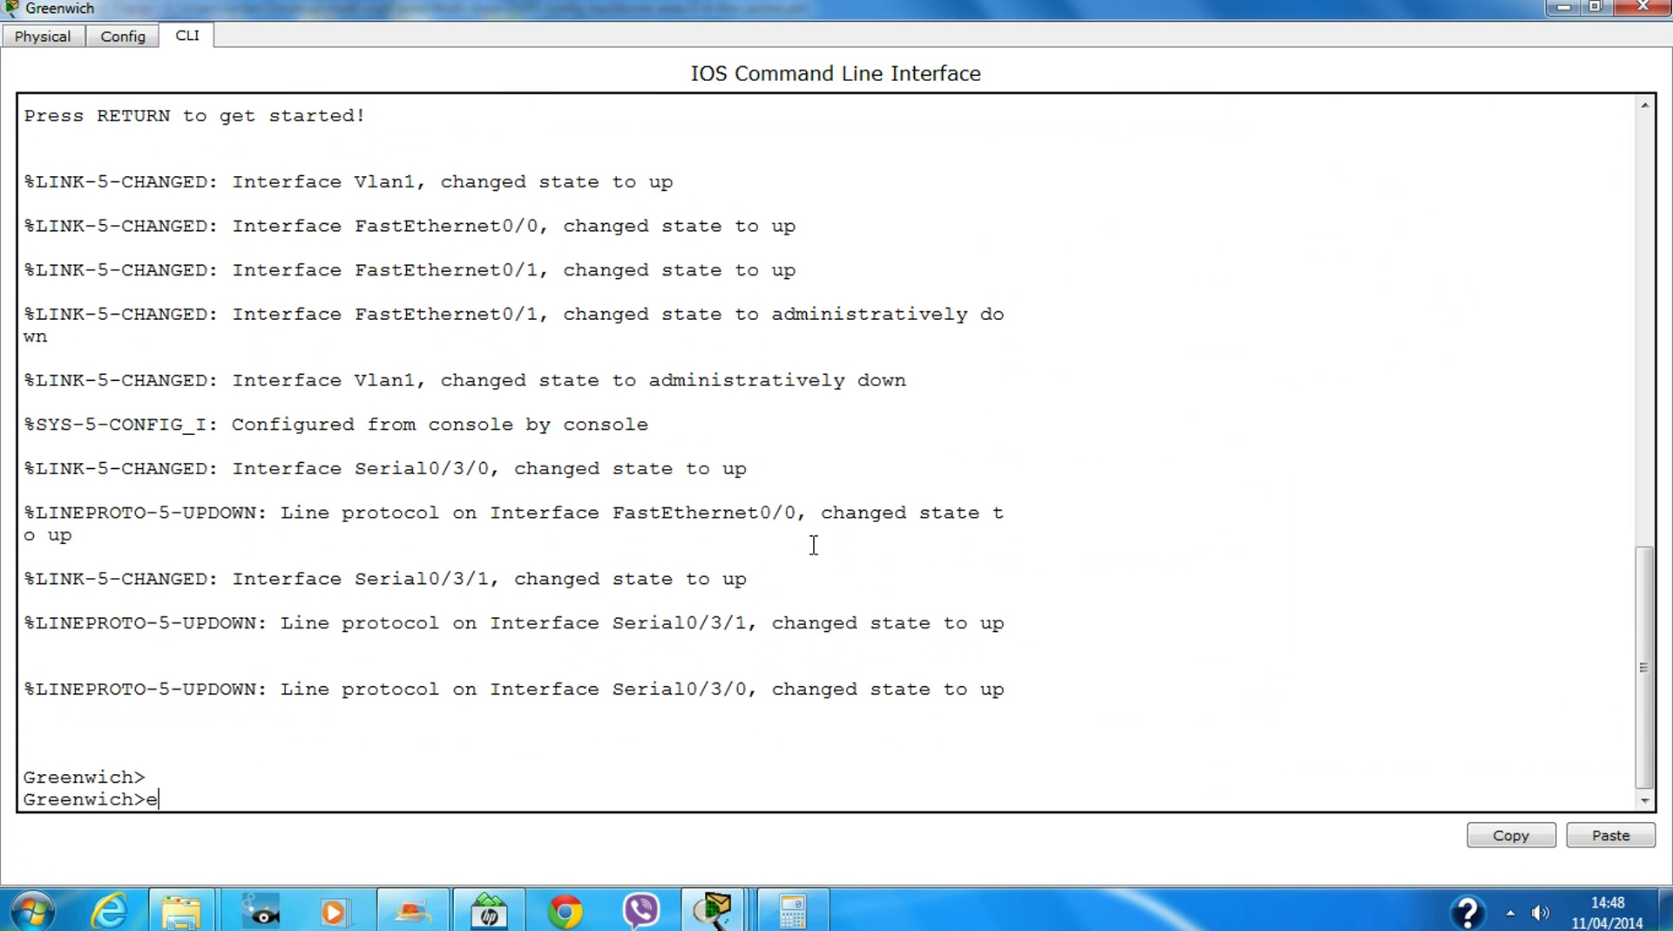
key("Return")
key("Return")
type("conf t")
key("Return")
key("Return")
key("Return")
key("Return")
key("Return")
key("Return")
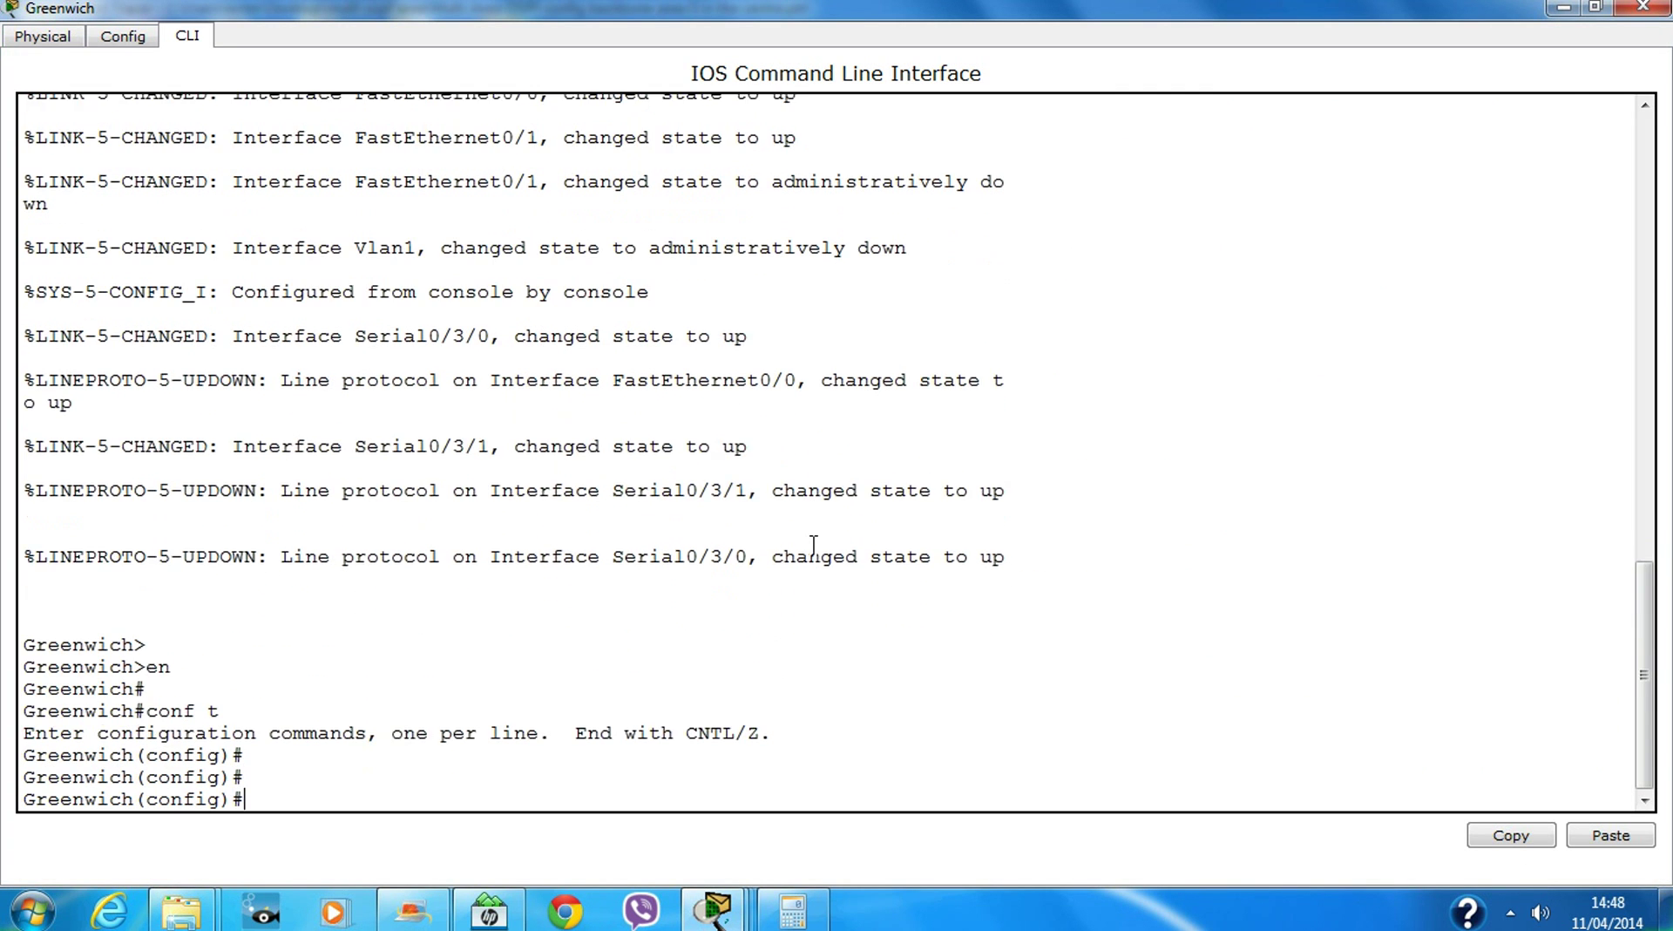
Start OSPF process 3 on Greenwich
type("ro")
key("Tab")
type("os")
key("Tab")
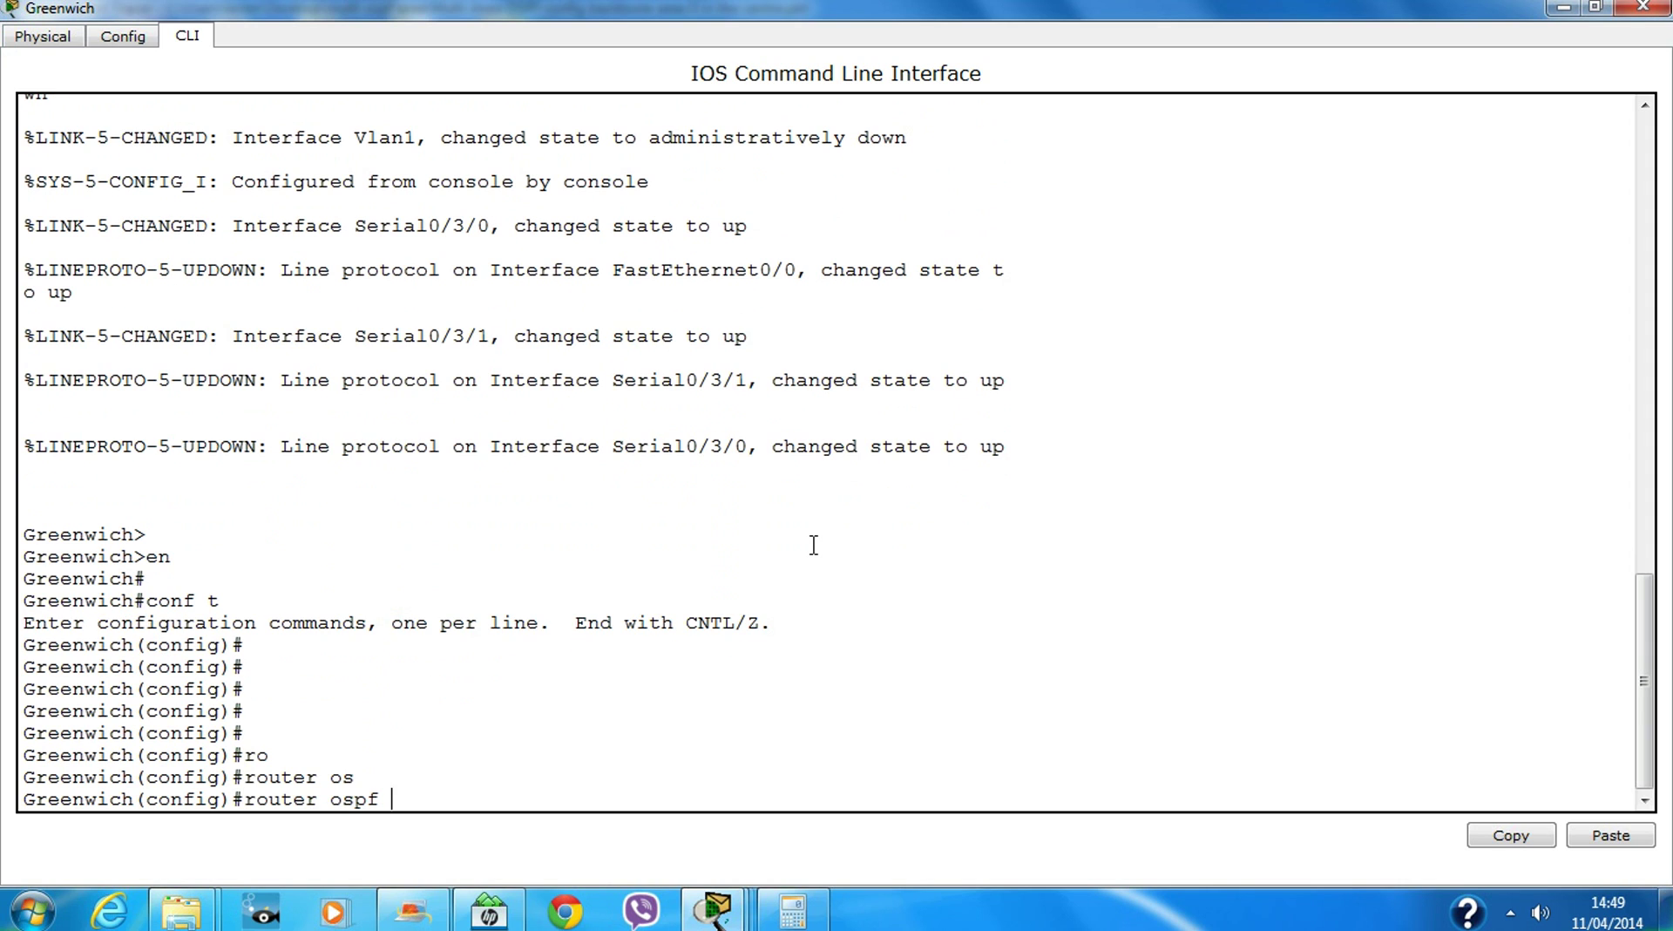
type("3")
key("Return")
Display Greenwich's routing table and advertise network 33.44.55.48 with wildcard 0.0.0.15 in area 3
type("do sh ip ro")
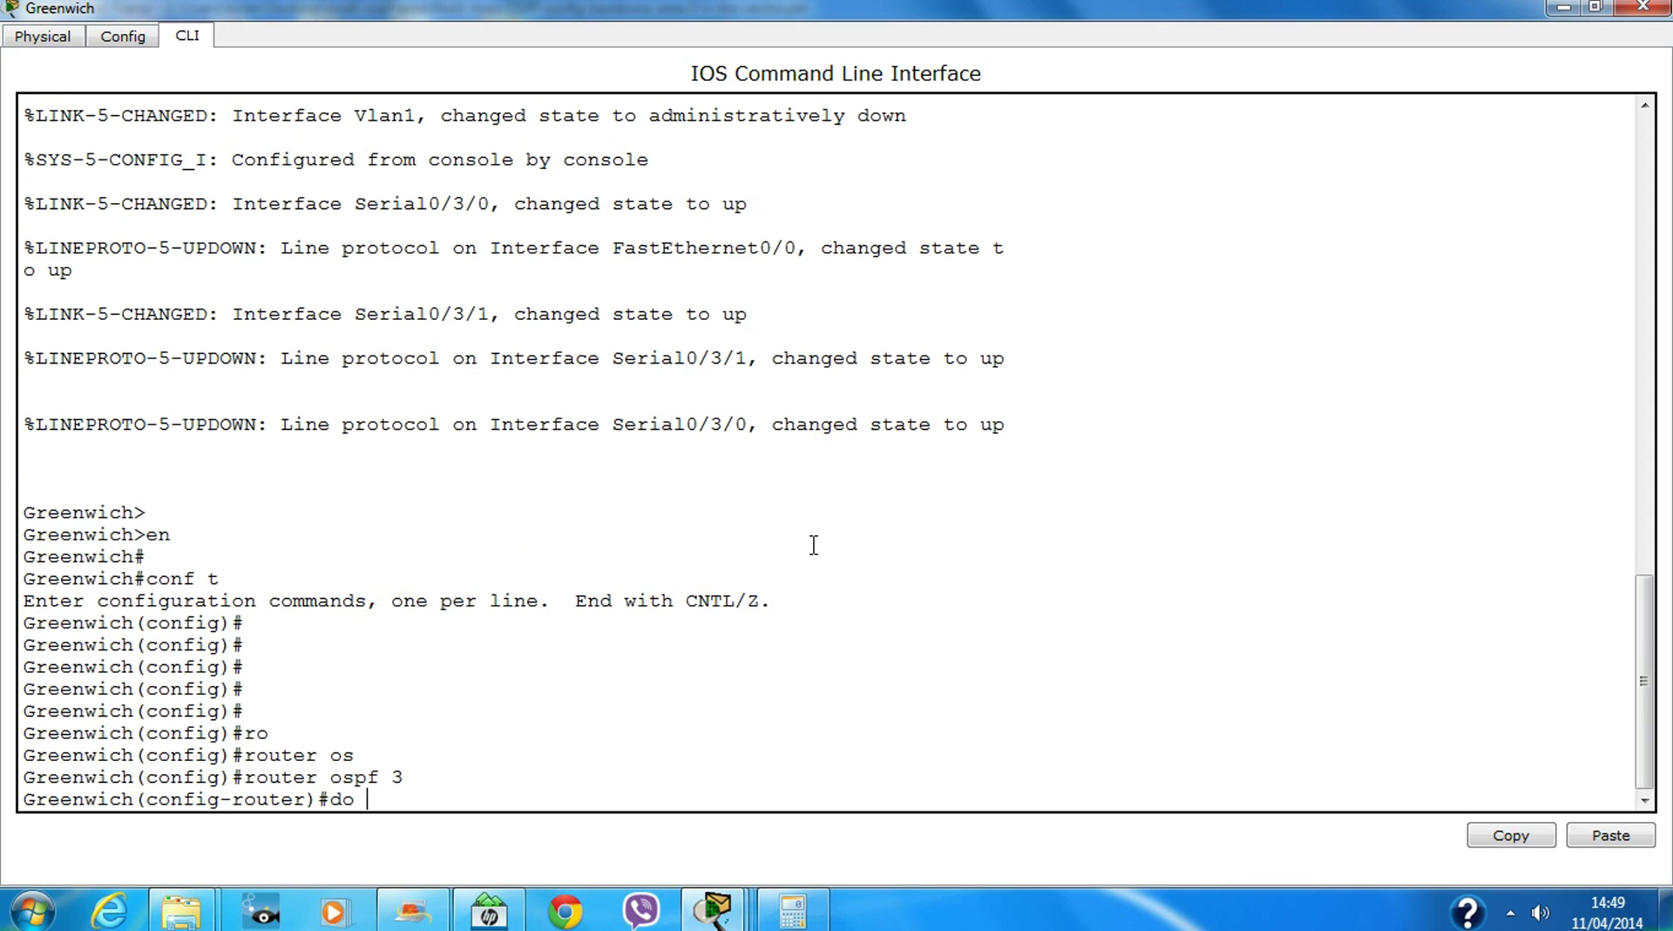
key("Return")
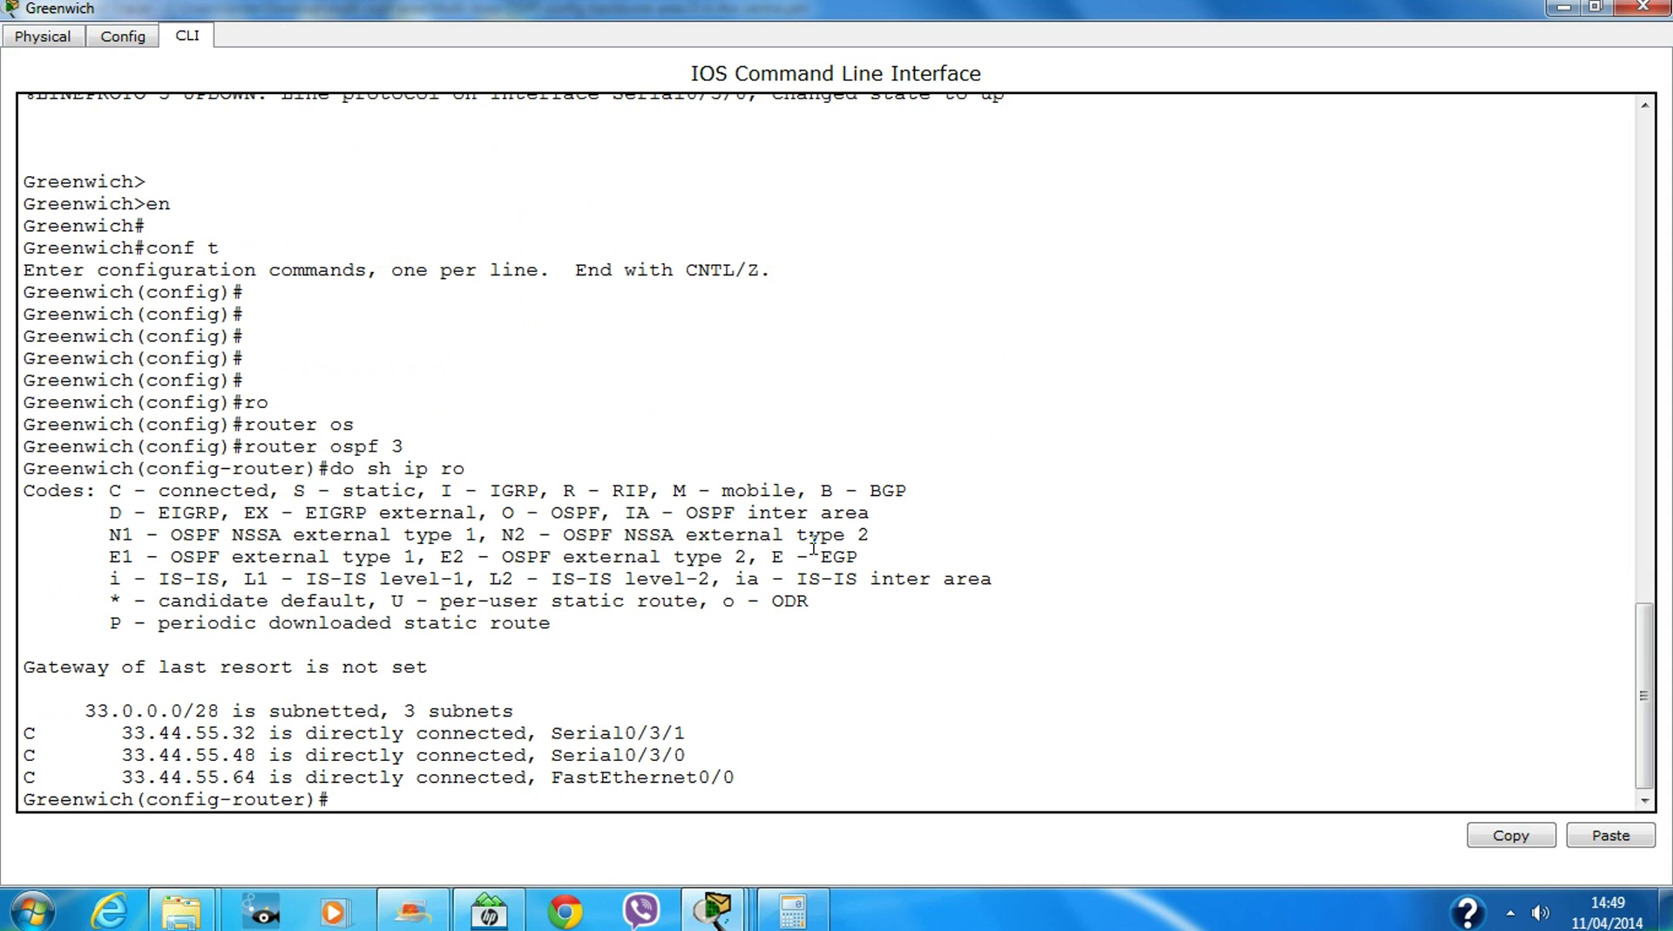
type("net")
key("Tab")
type("33")
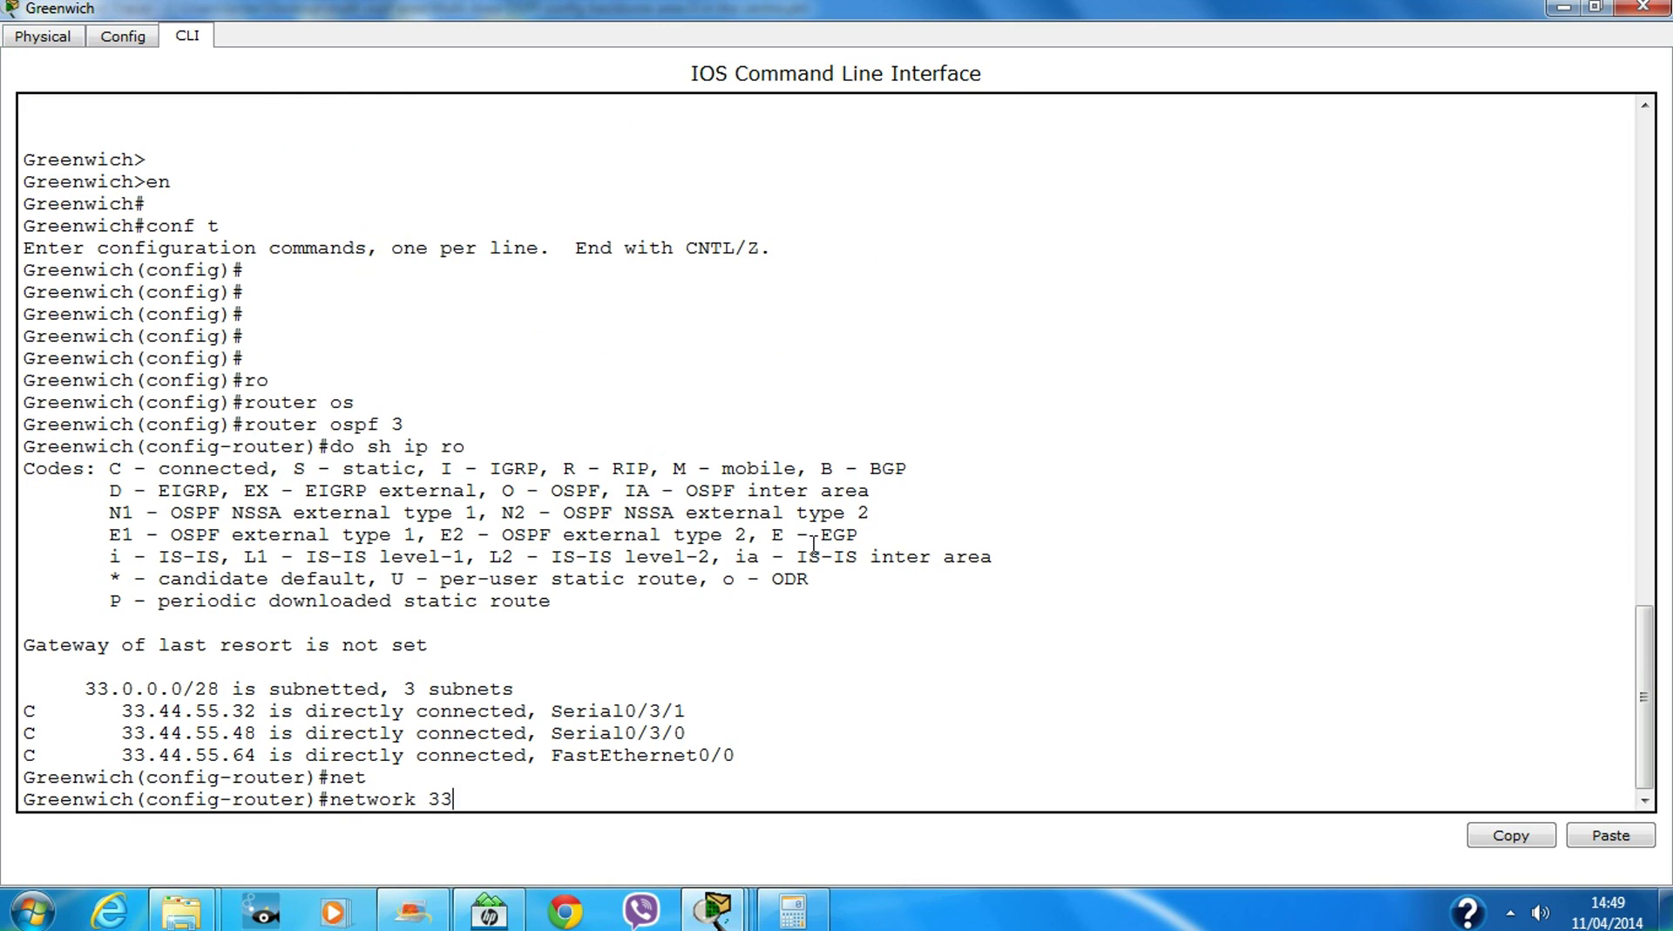
type(".44.55.48 0.0.0.15 a")
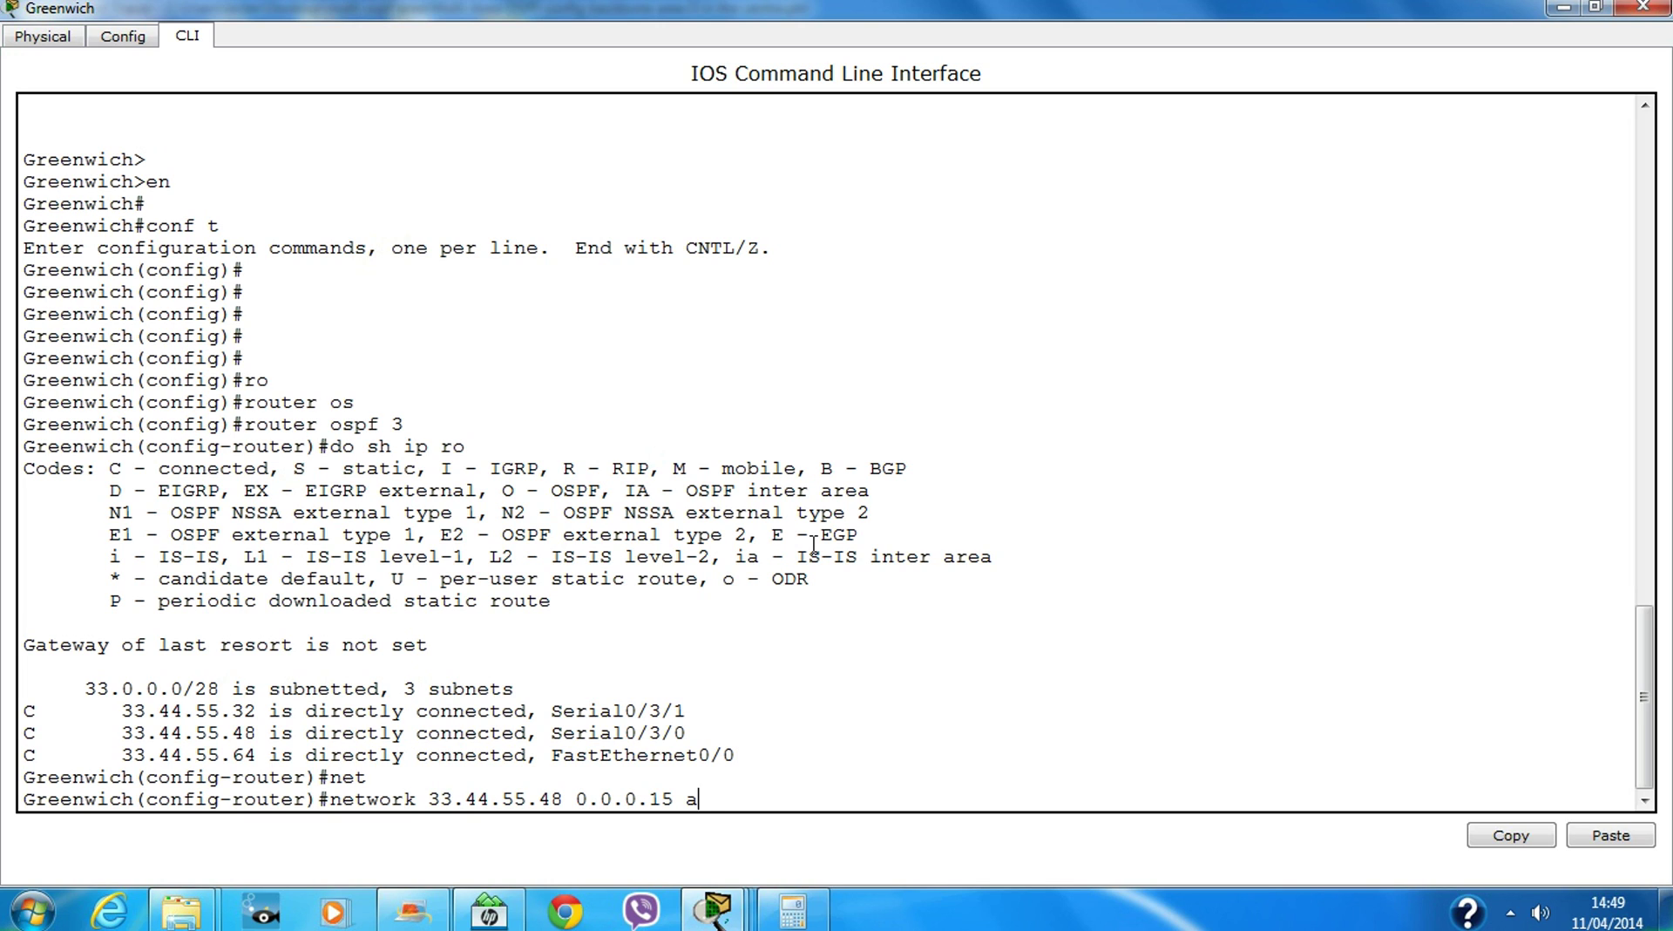
type("rea 3")
key("Return")
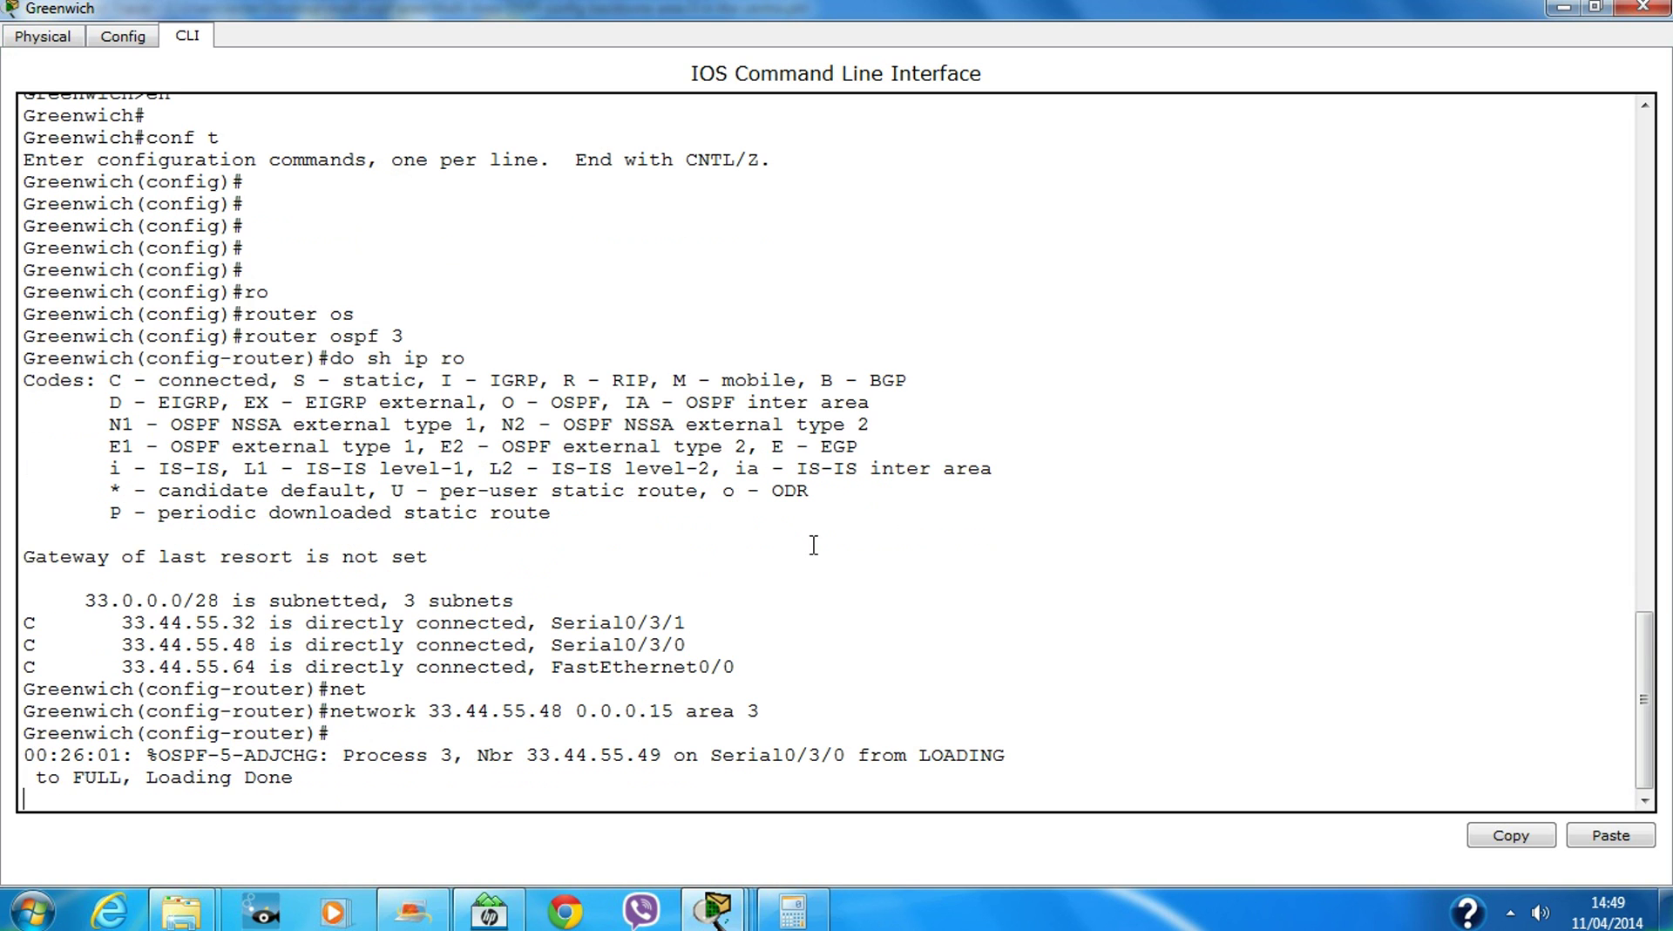
Advertise network 33.44.55.64 with wildcard 0.0.0.15 in area 3 on Greenwich
key("Return")
key("Return")
key("Up")
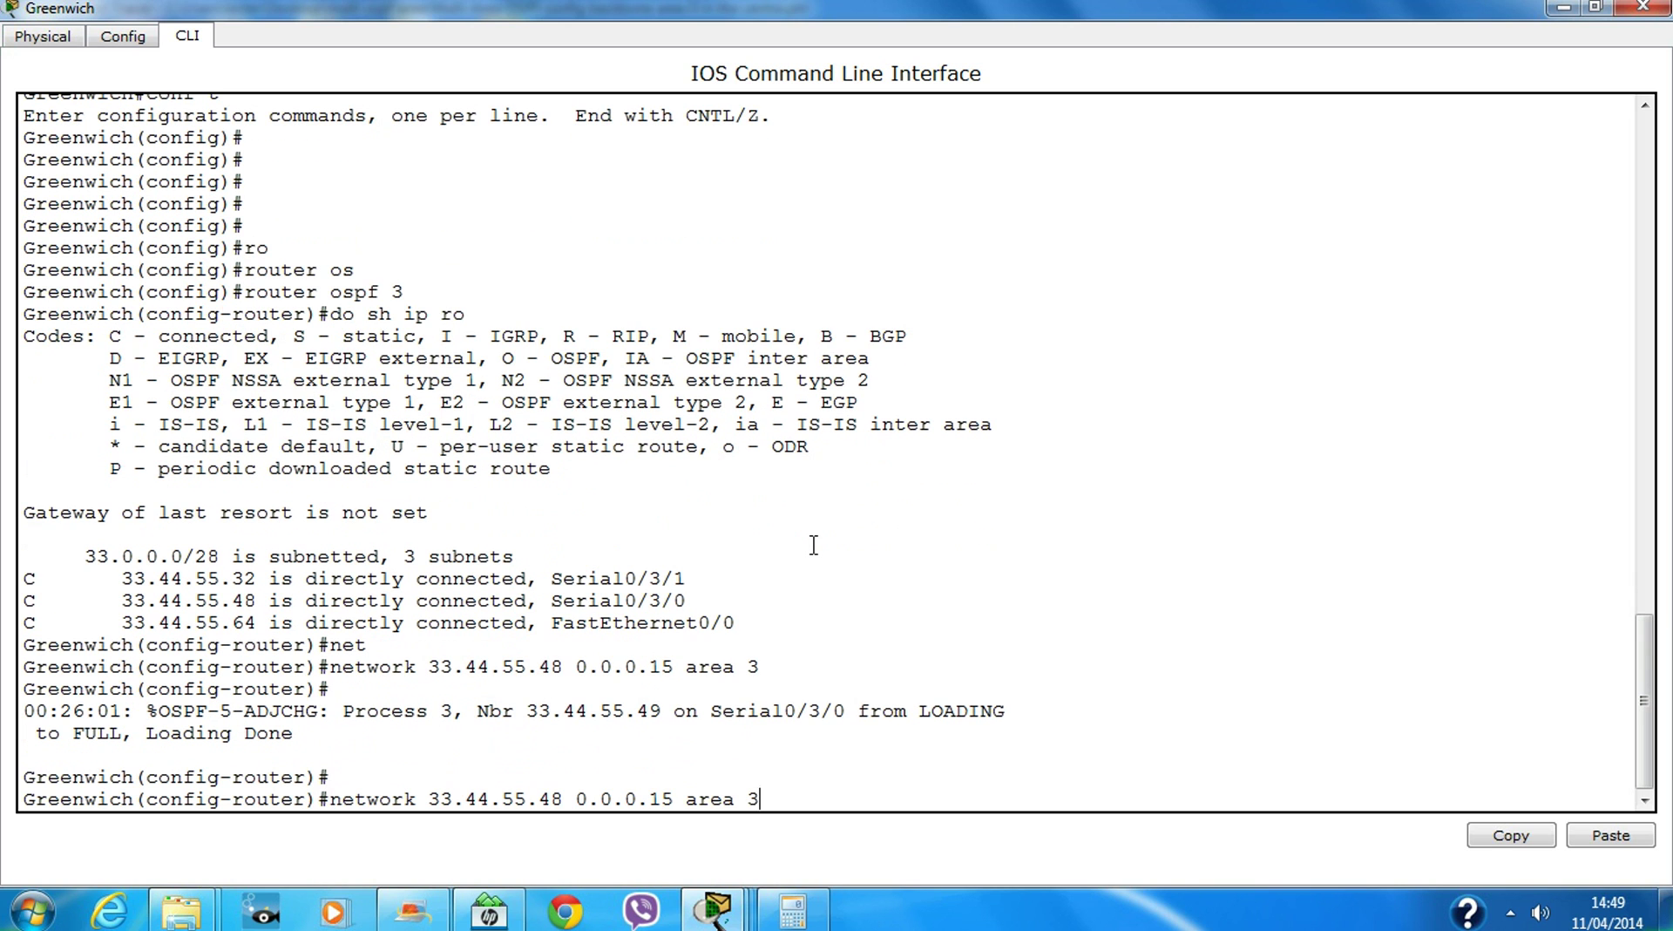
key("Left")
key("Left")
key("Left")
key("Left")
key("Left")
key("Left")
key("Left")
key("Left")
key("Left")
key("Left")
key("Left")
key("Left")
key("Left")
key("Left")
key("Left")
key("Left")
key("BackSpace")
key("BackSpace")
type("64")
key("Return")
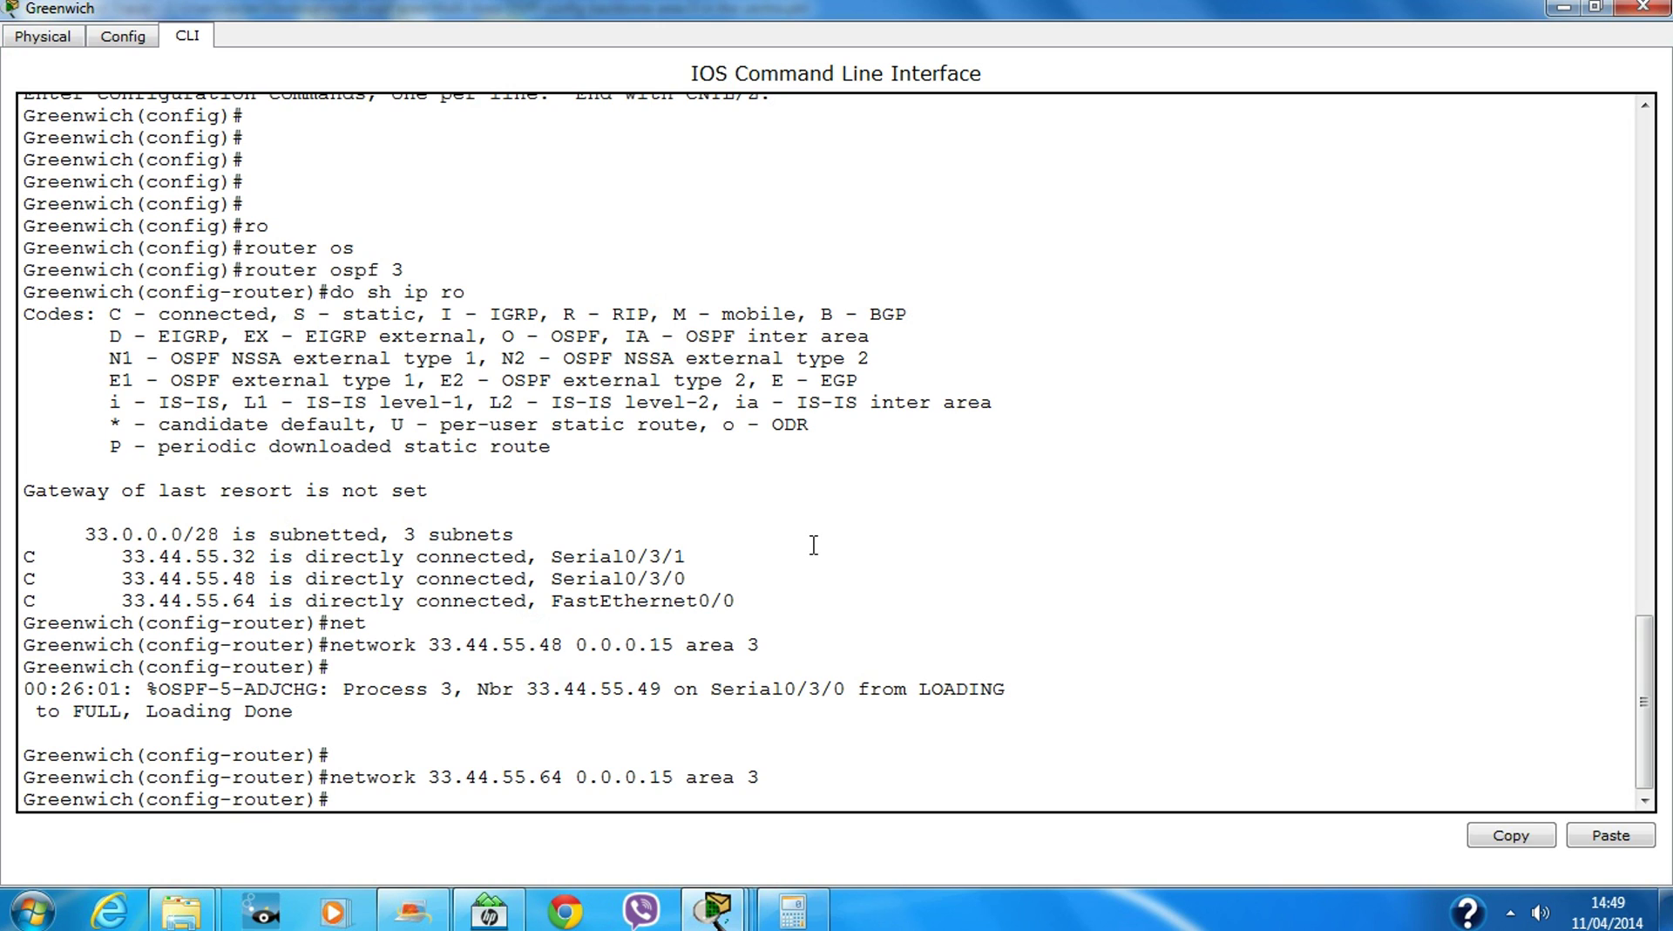
Advertise network 33.44.55.32 with wildcard 0.0.0.15 in area 3 on Greenwich
key("Up")
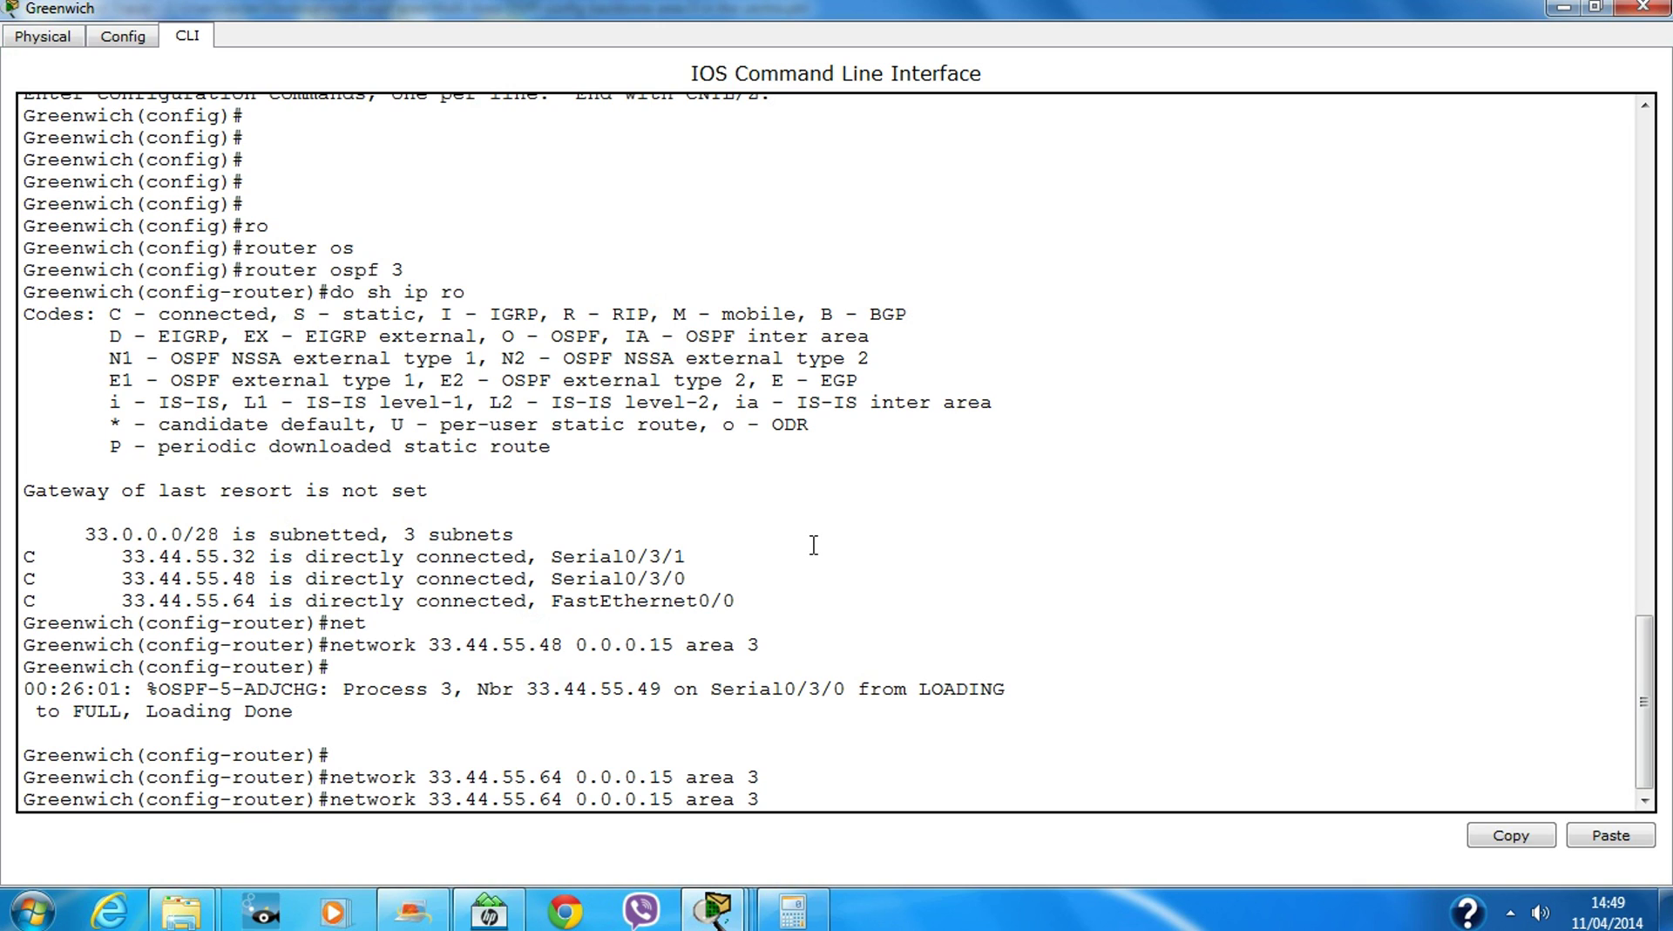
key("Left")
key("Left")
key("Left")
key("Left")
key("Left")
key("Left")
key("Left")
key("Left")
key("Left")
key("Left")
key("Left")
key("Left")
key("Left")
key("Left")
key("Left")
key("Left")
key("BackSpace")
key("BackSpace")
type("32")
key("Return")
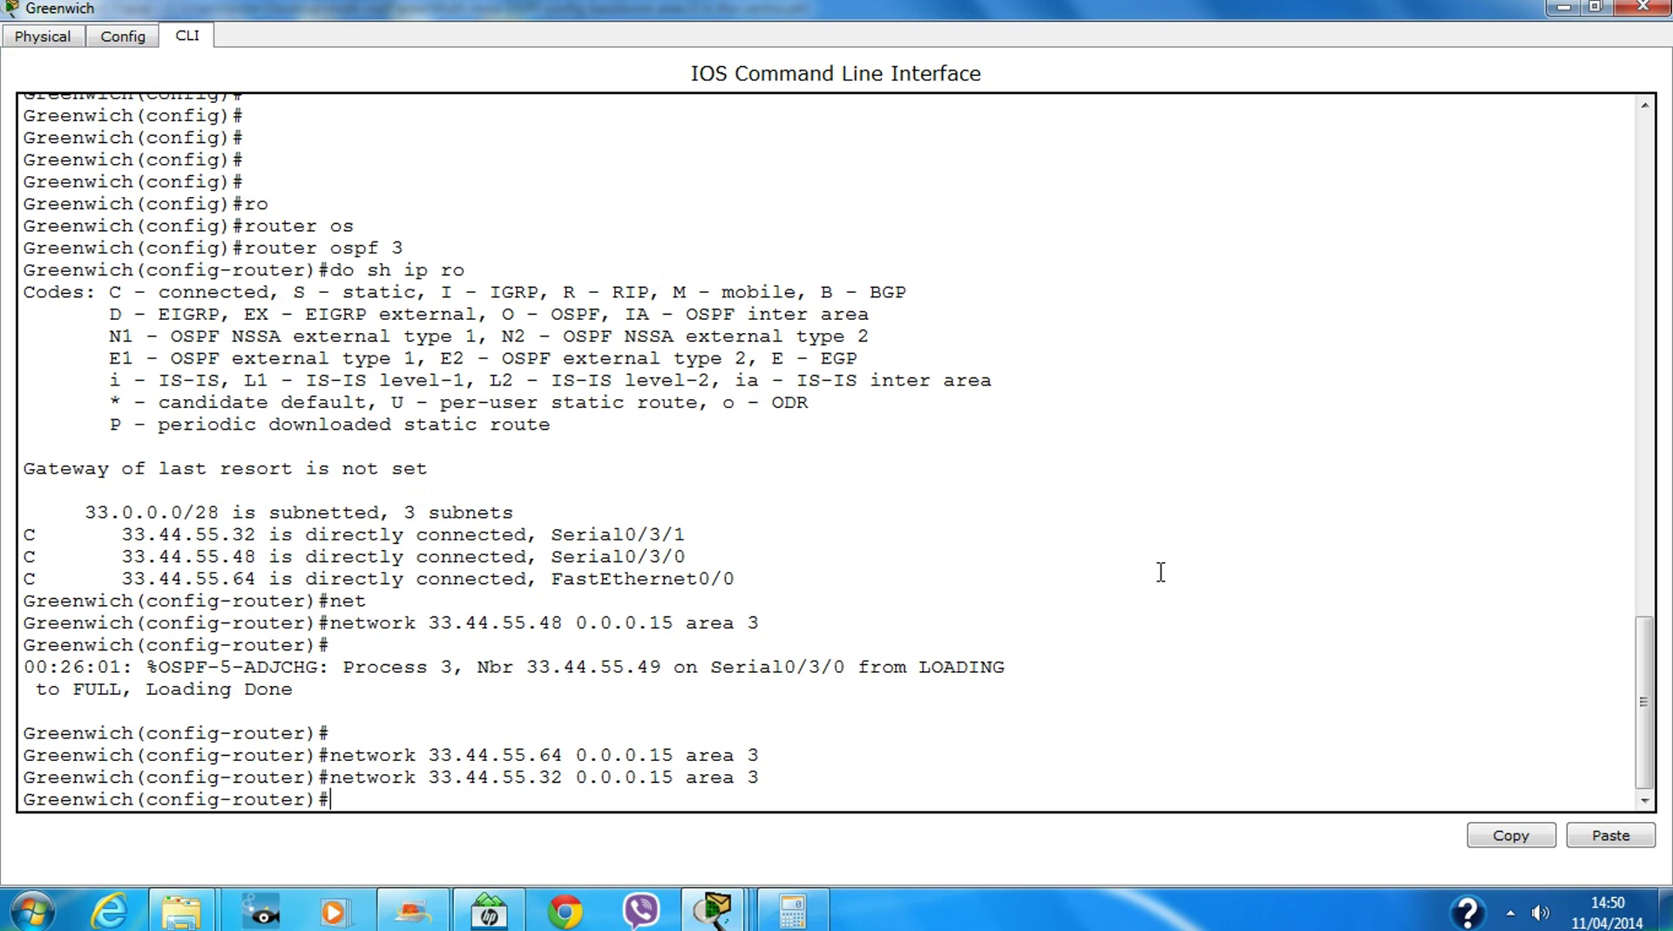
Return Greenwich to global configuration mode and display its routing table
type("exit")
key("Return")
key("Return")
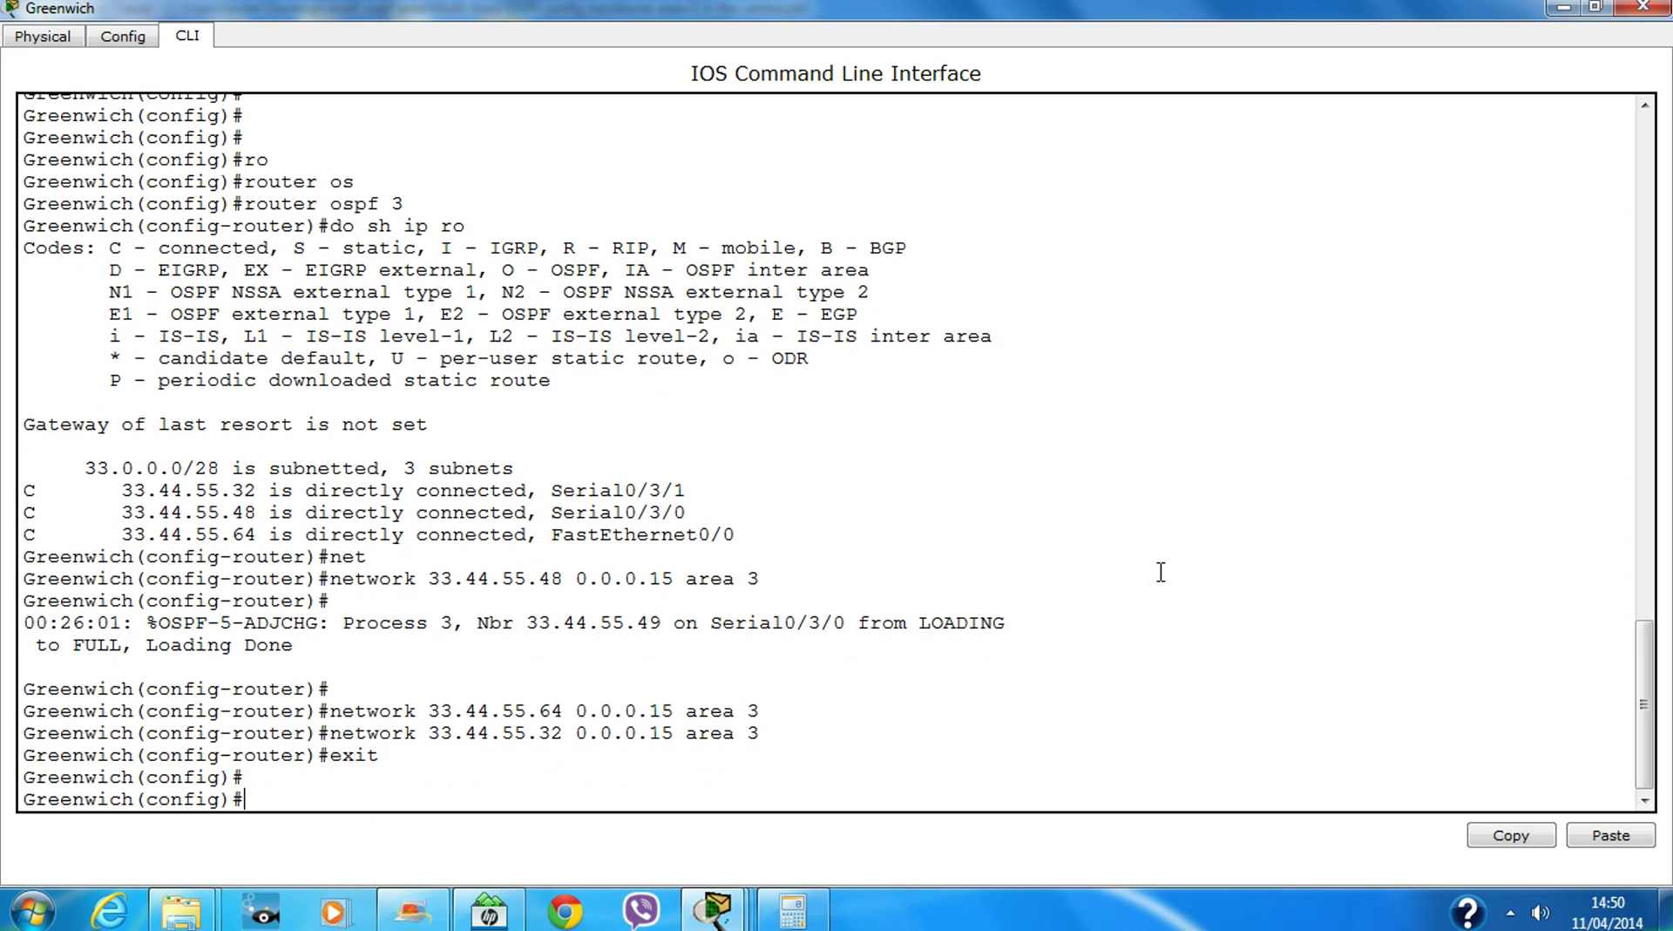
type("do sh ip ri")
key("BackSpace")
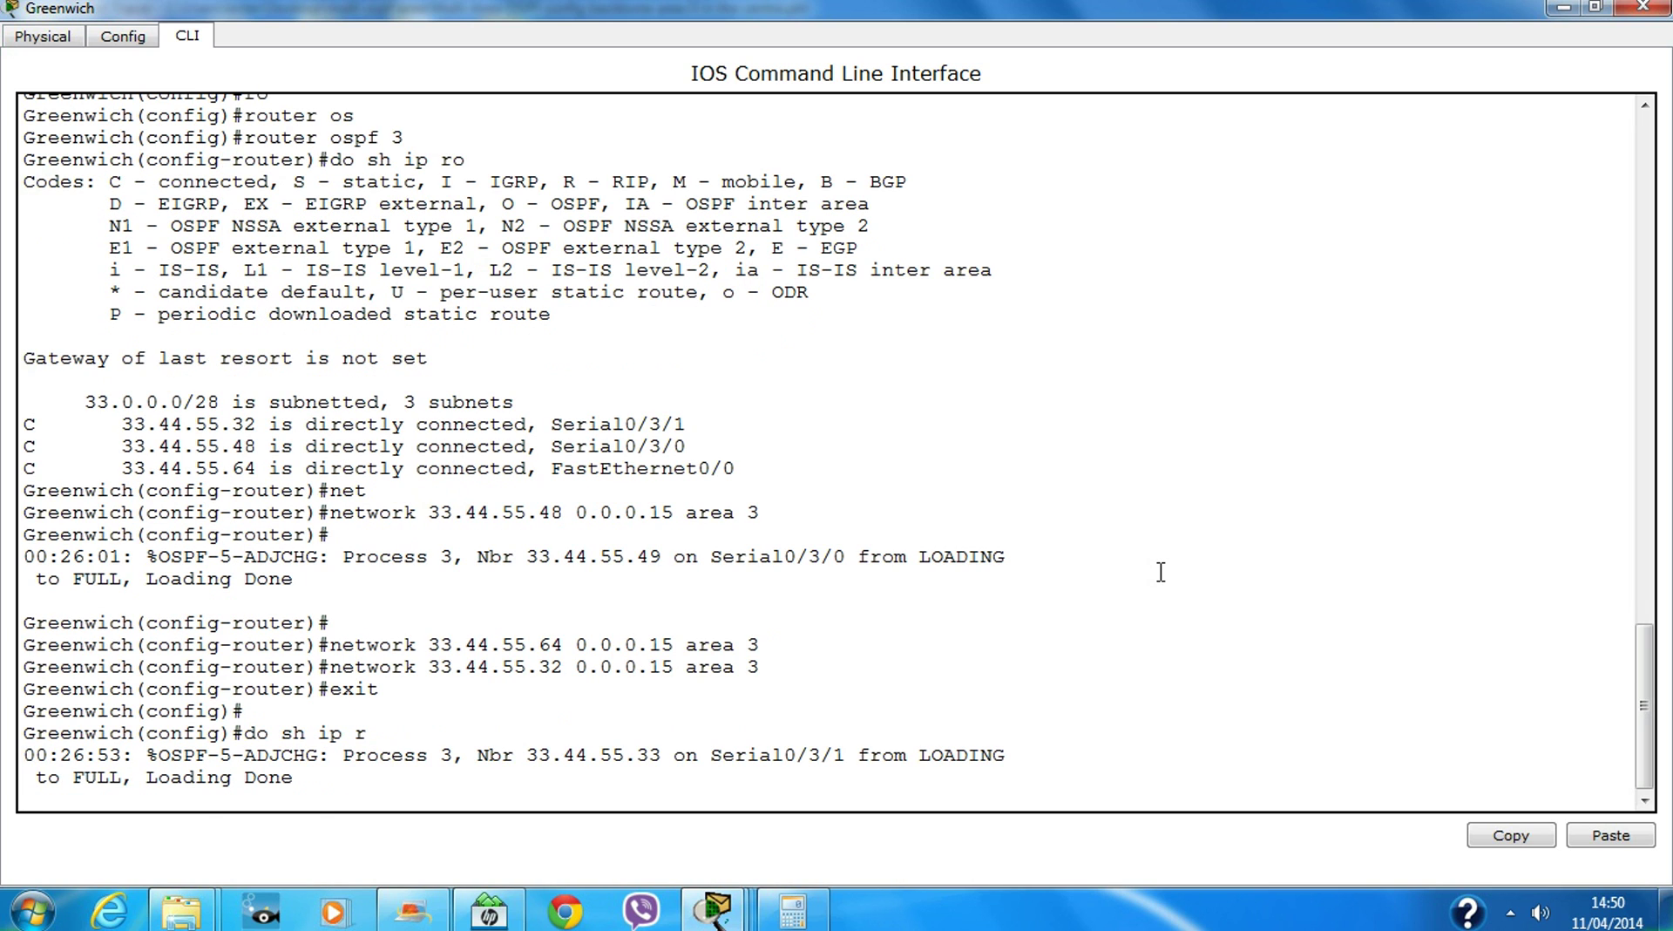
type("o")
key("Return")
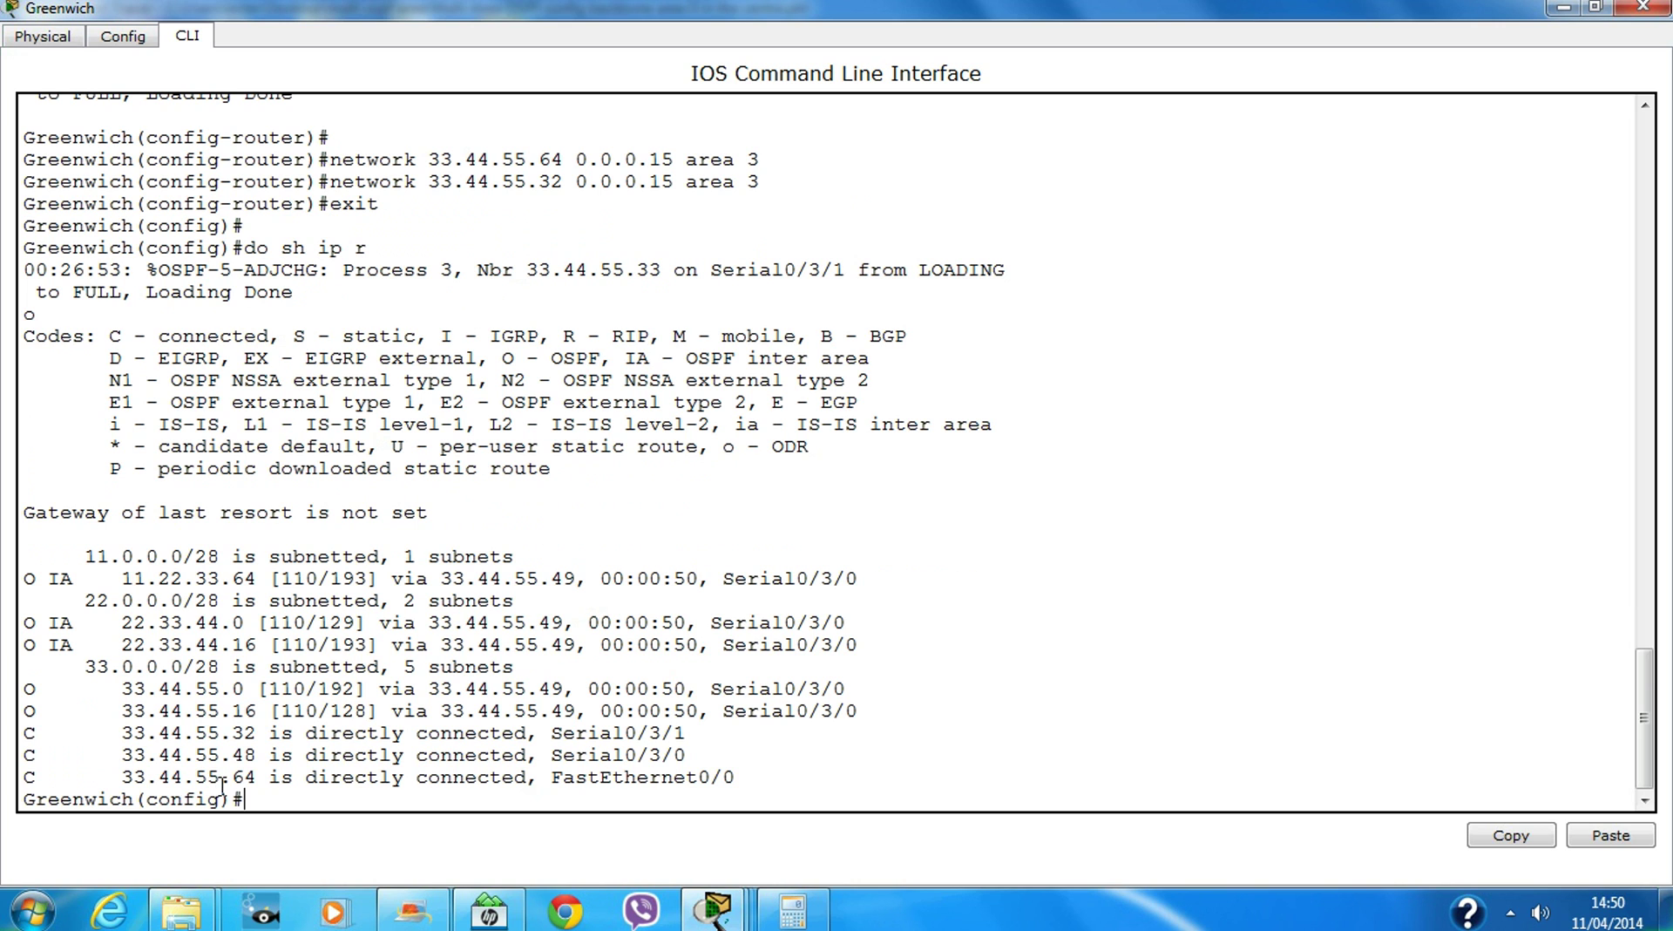
Restore Greenwich's window, move it aside to compare its routes with the topology, and close the router
left_click(1596, 7)
left_click_drag(977, 185, 650, 209)
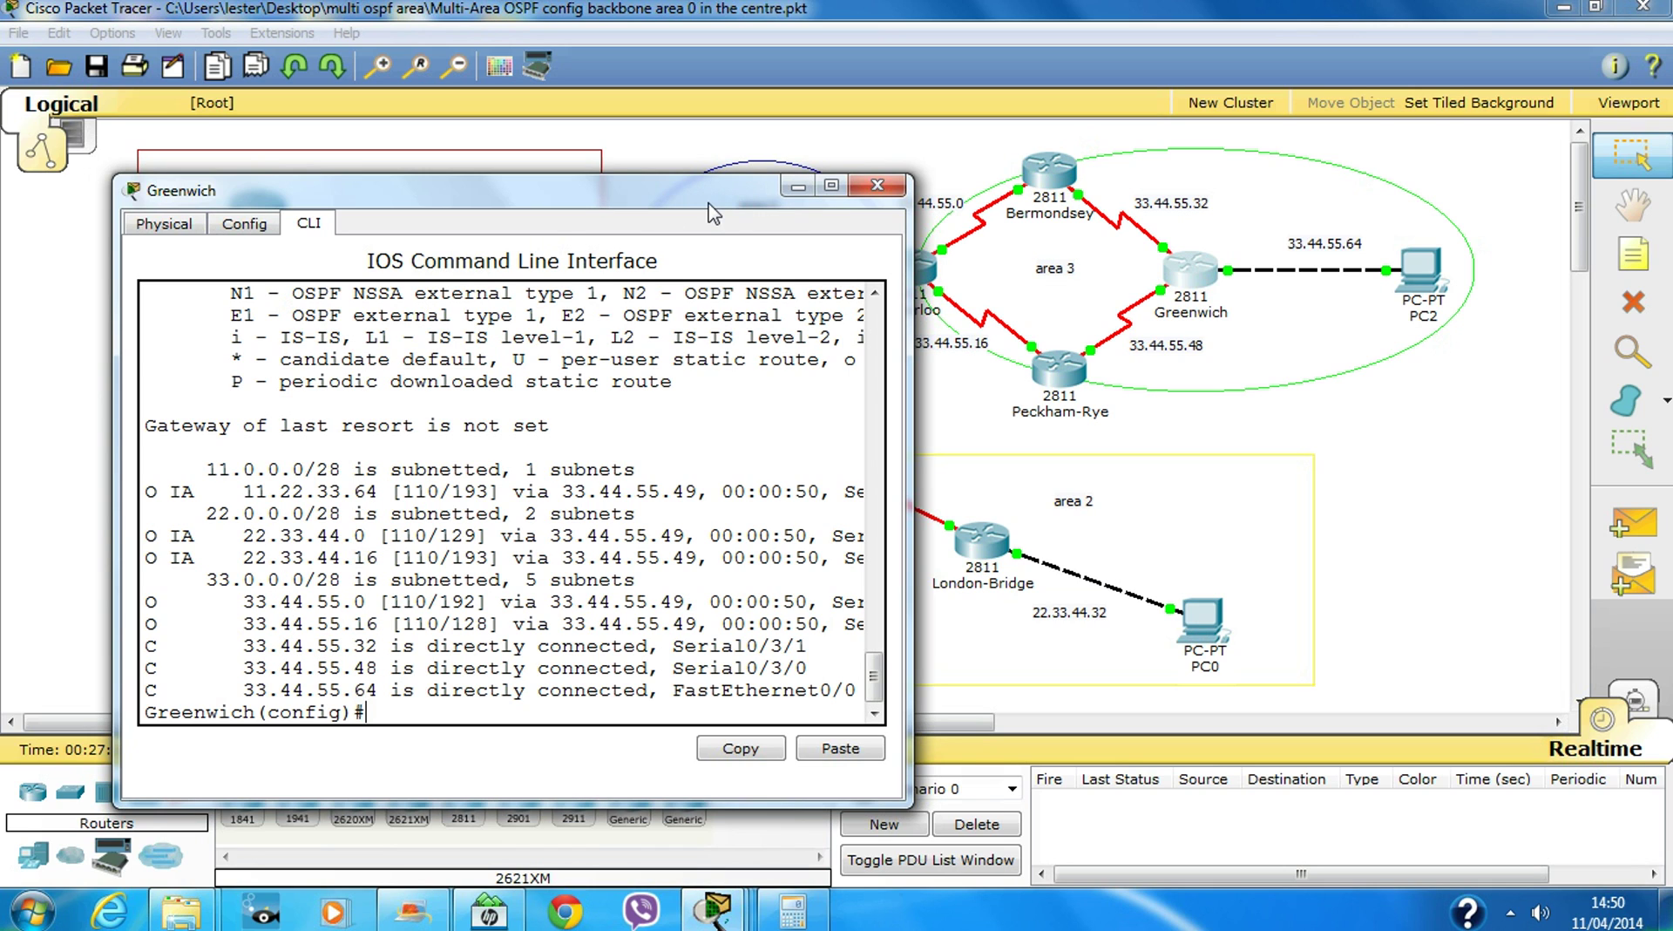
left_click_drag(707, 203, 714, 228)
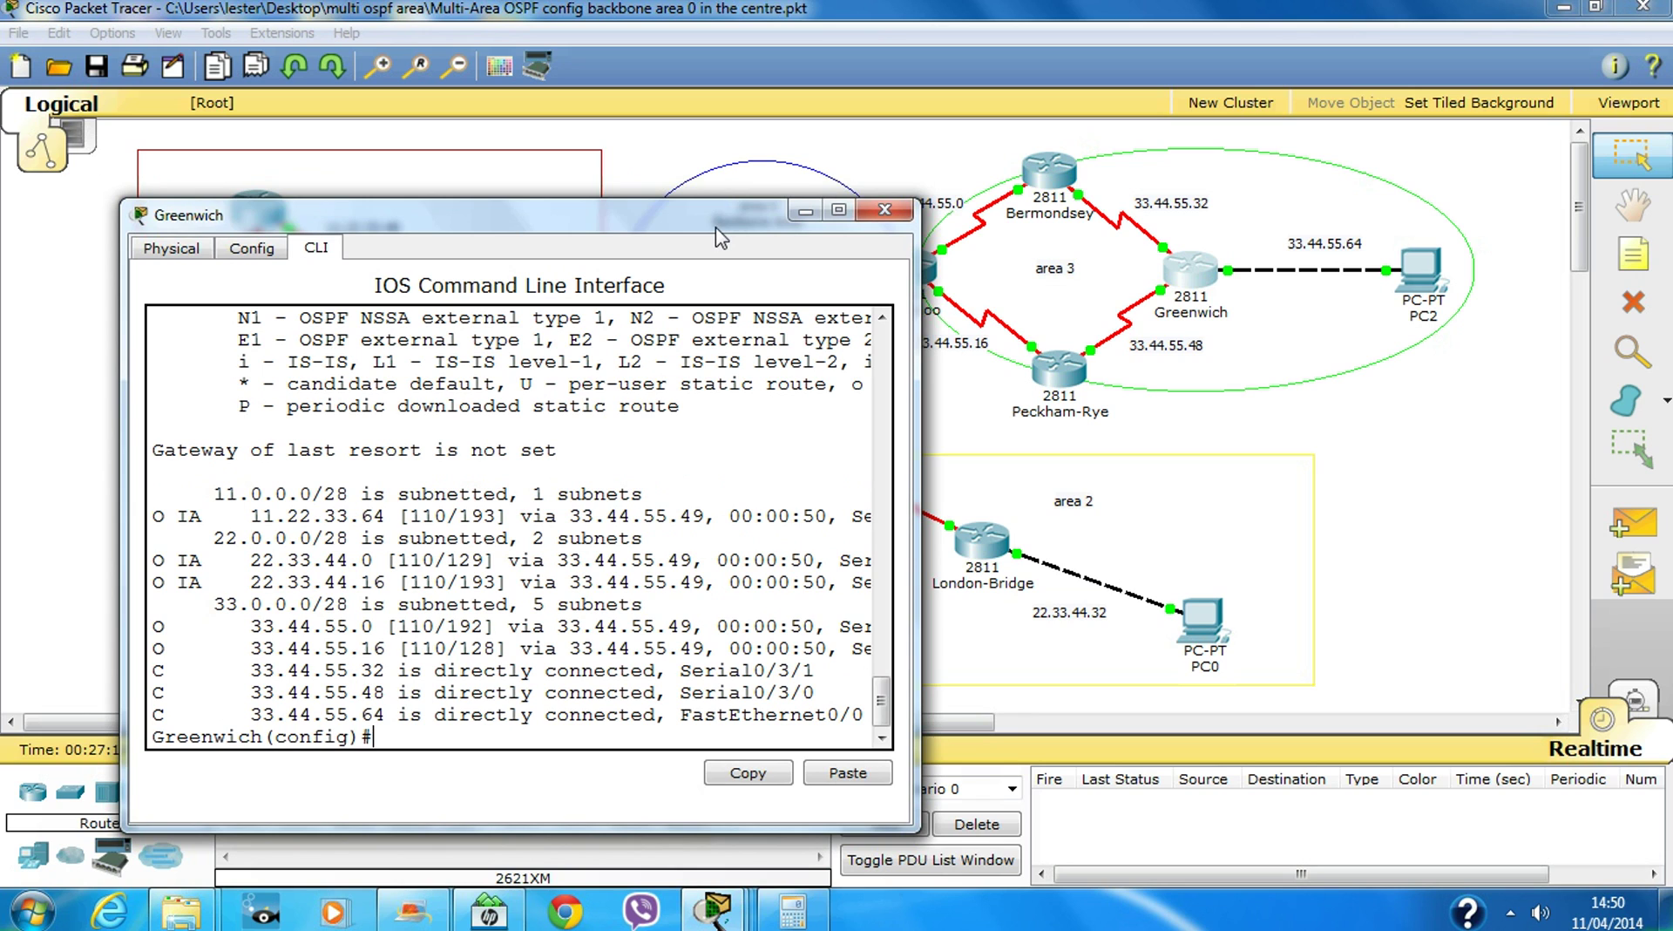
left_click_drag(716, 229, 498, 231)
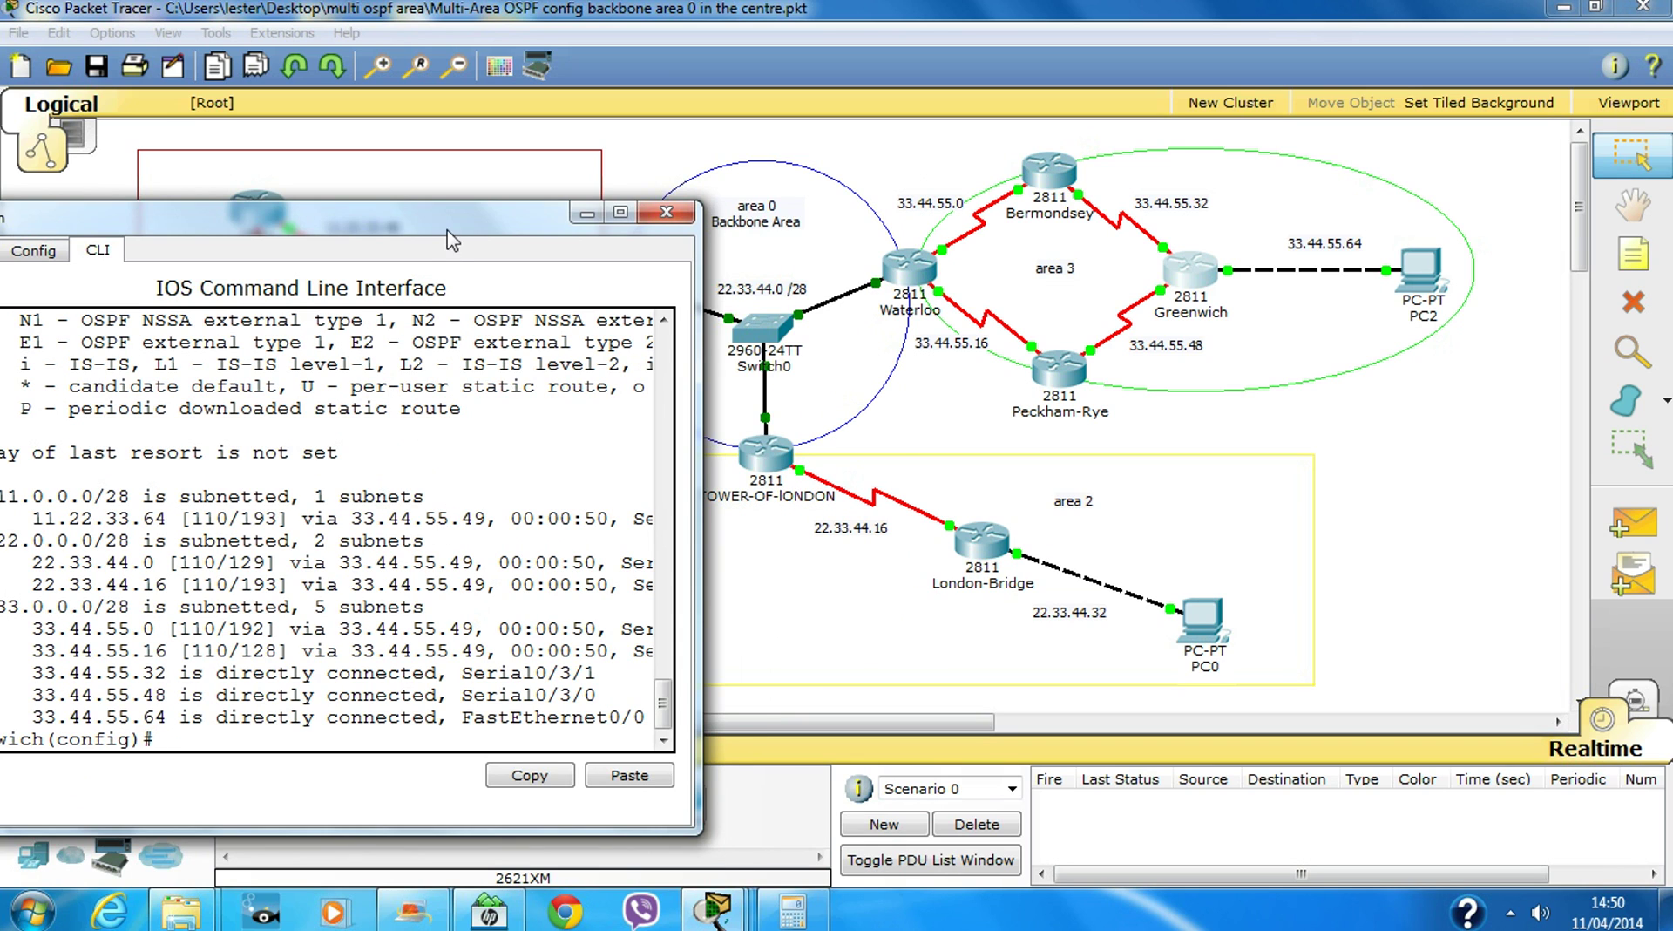
left_click_drag(444, 225, 517, 202)
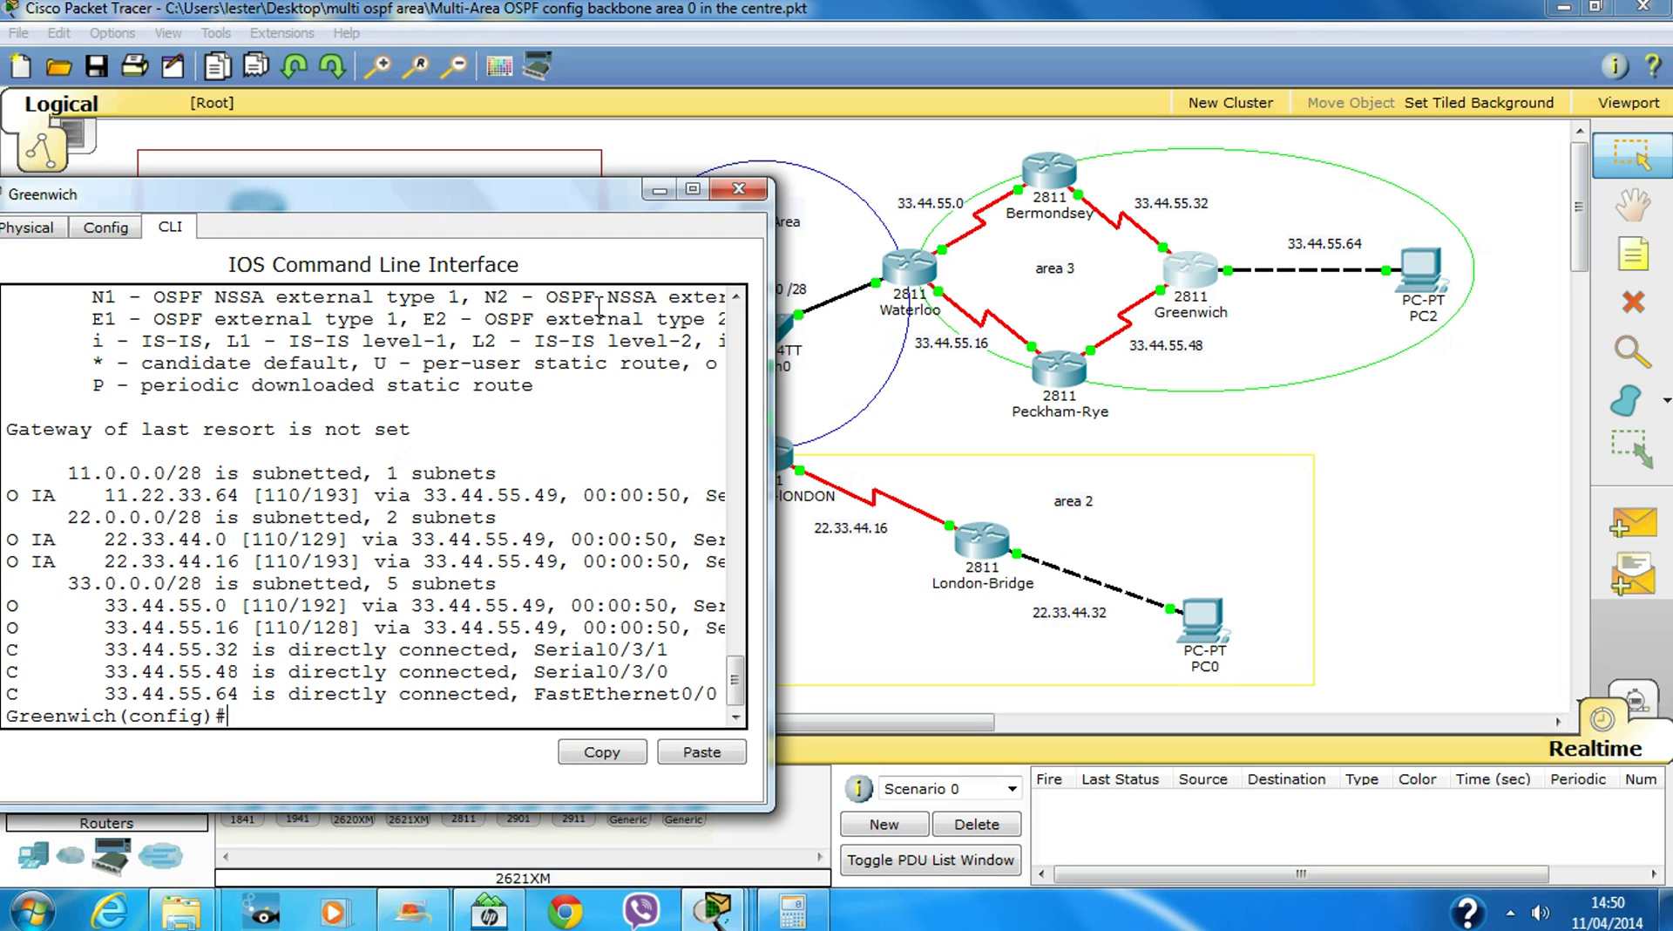
left_click(738, 188)
Open London-Bridge's command line, enter global configuration mode through privileged mode, and maximize the window
left_click(991, 555)
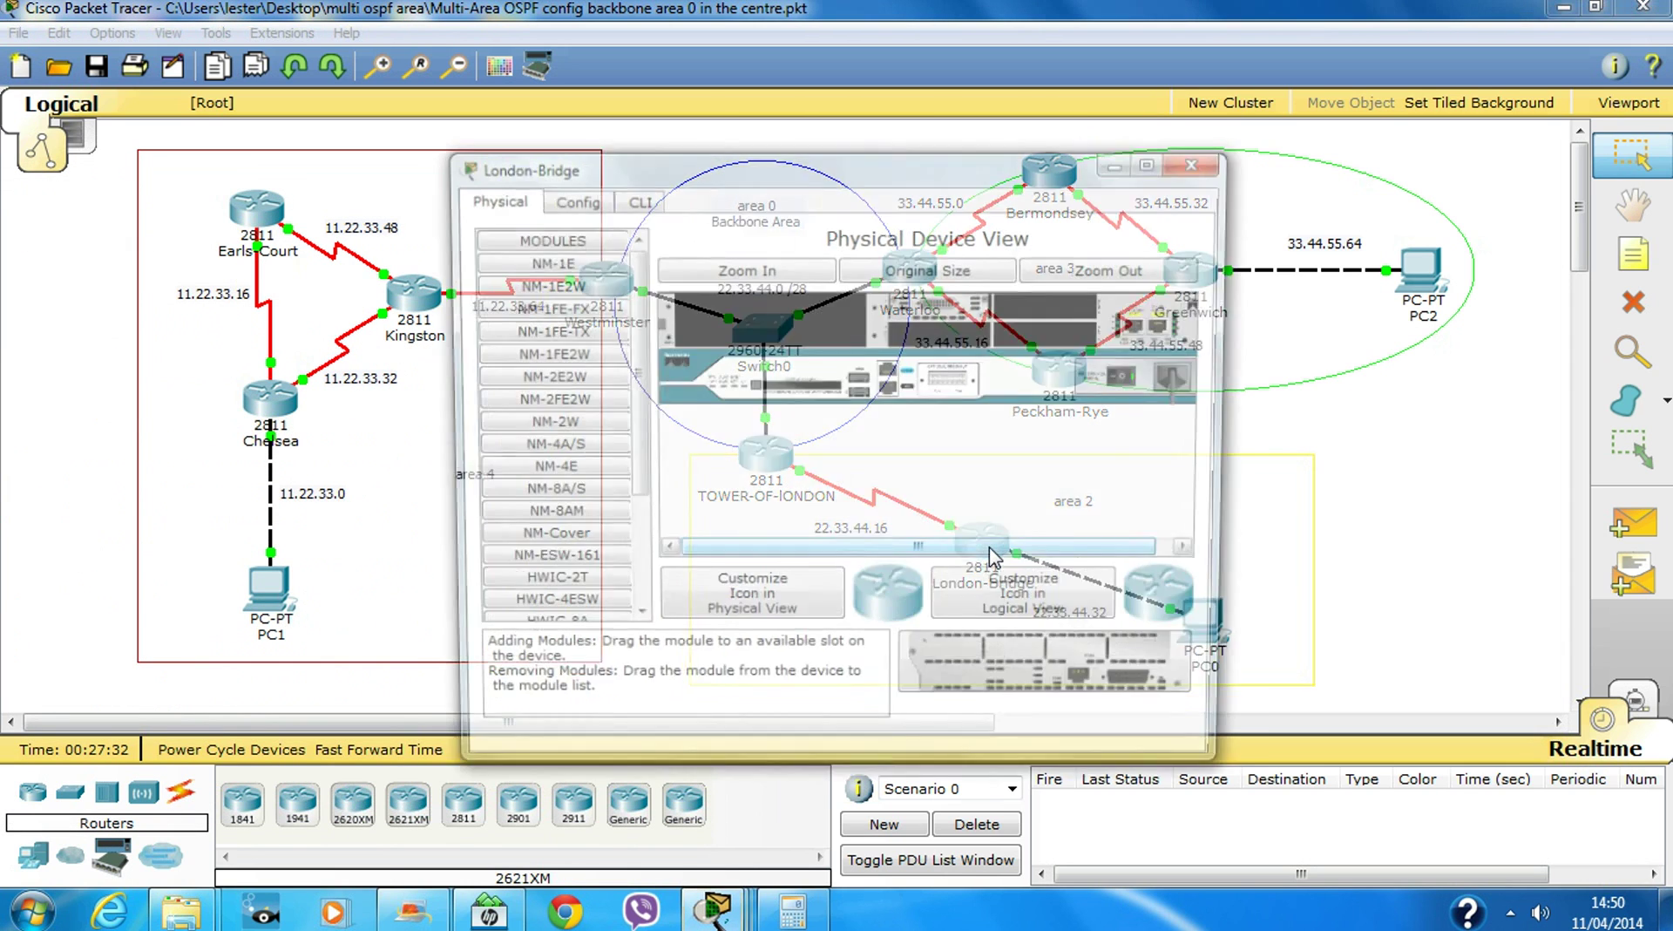
left_click(635, 199)
key("Return")
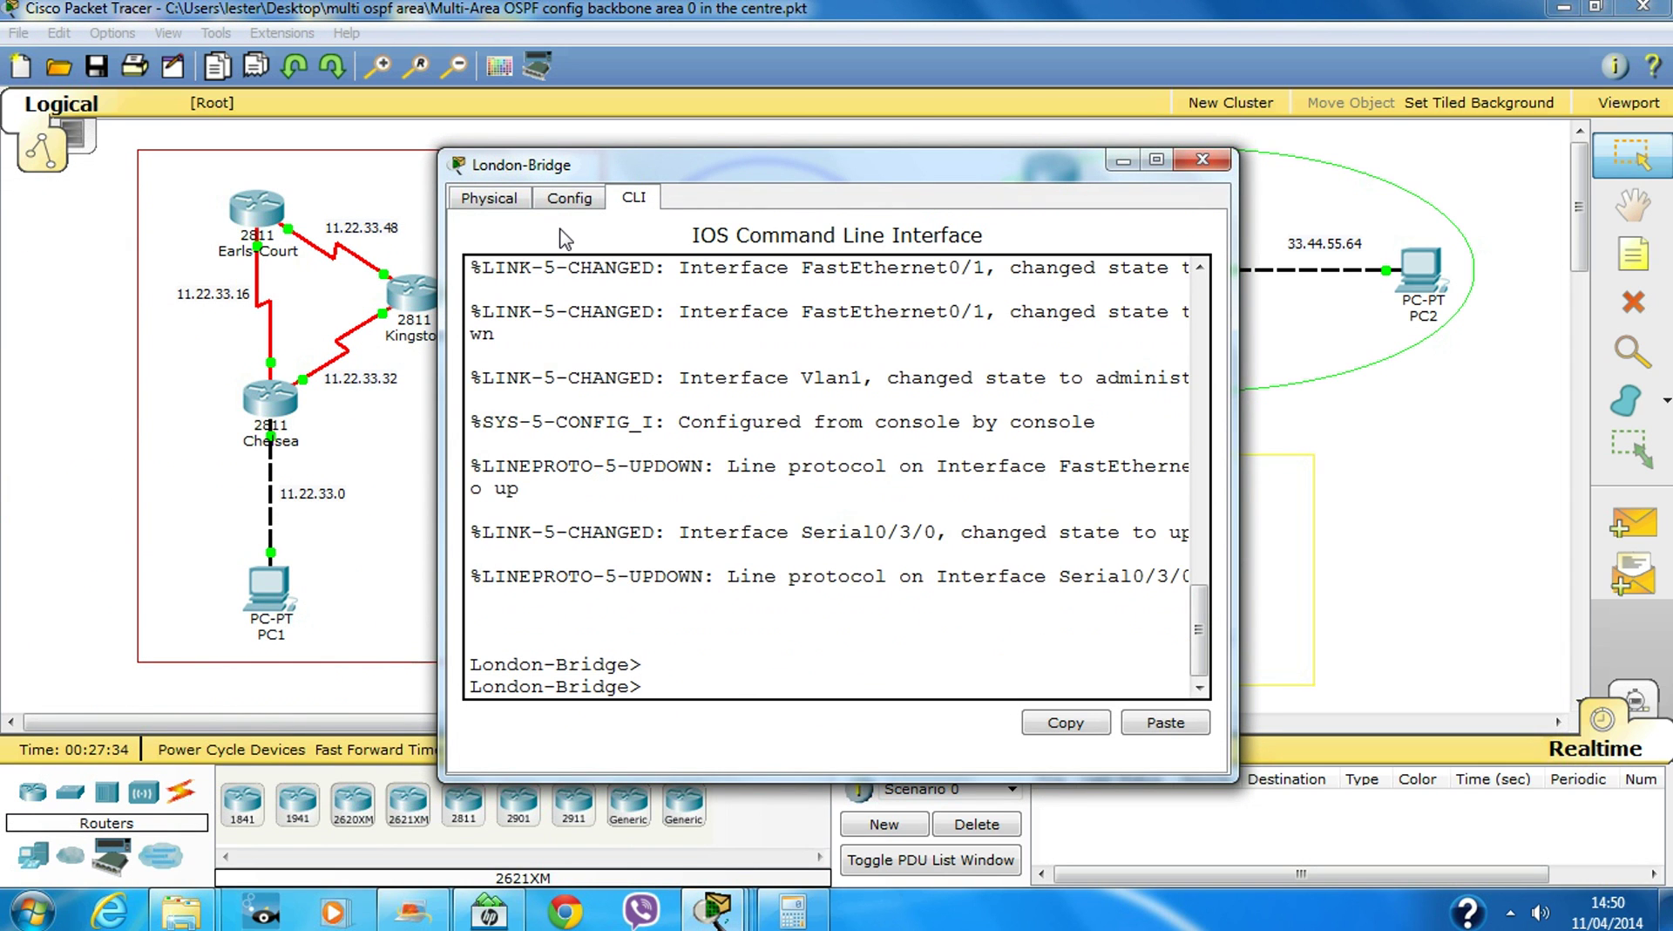
type("en")
key("Return")
type("conf t")
key("Return")
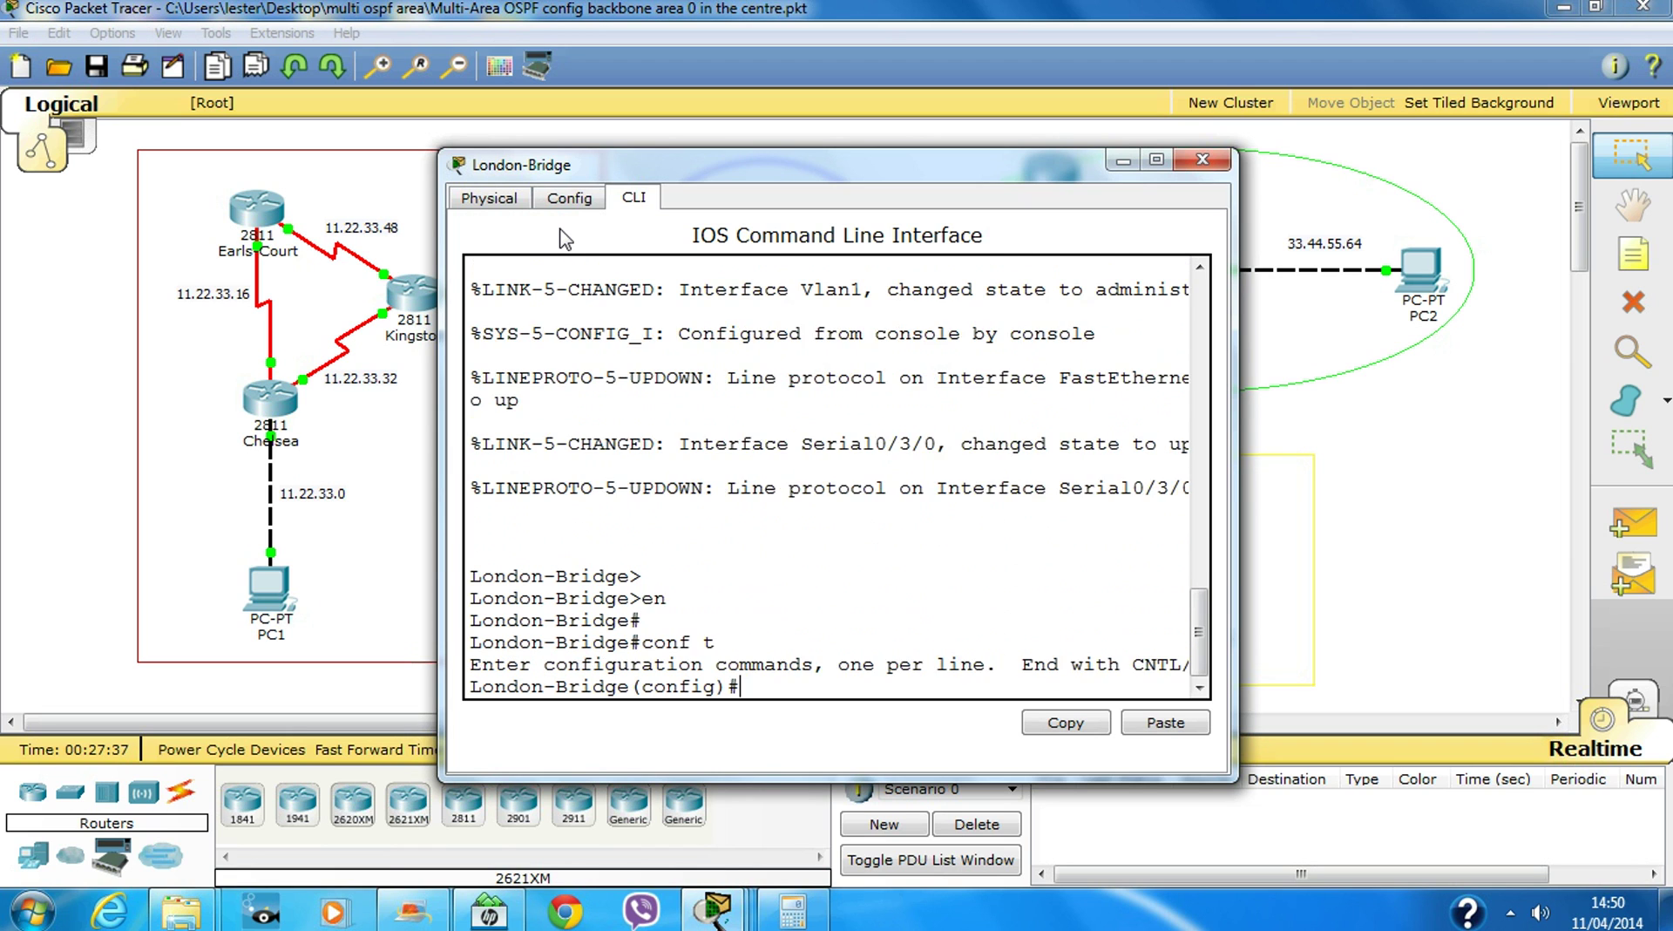
key("Return")
left_click(892, 139)
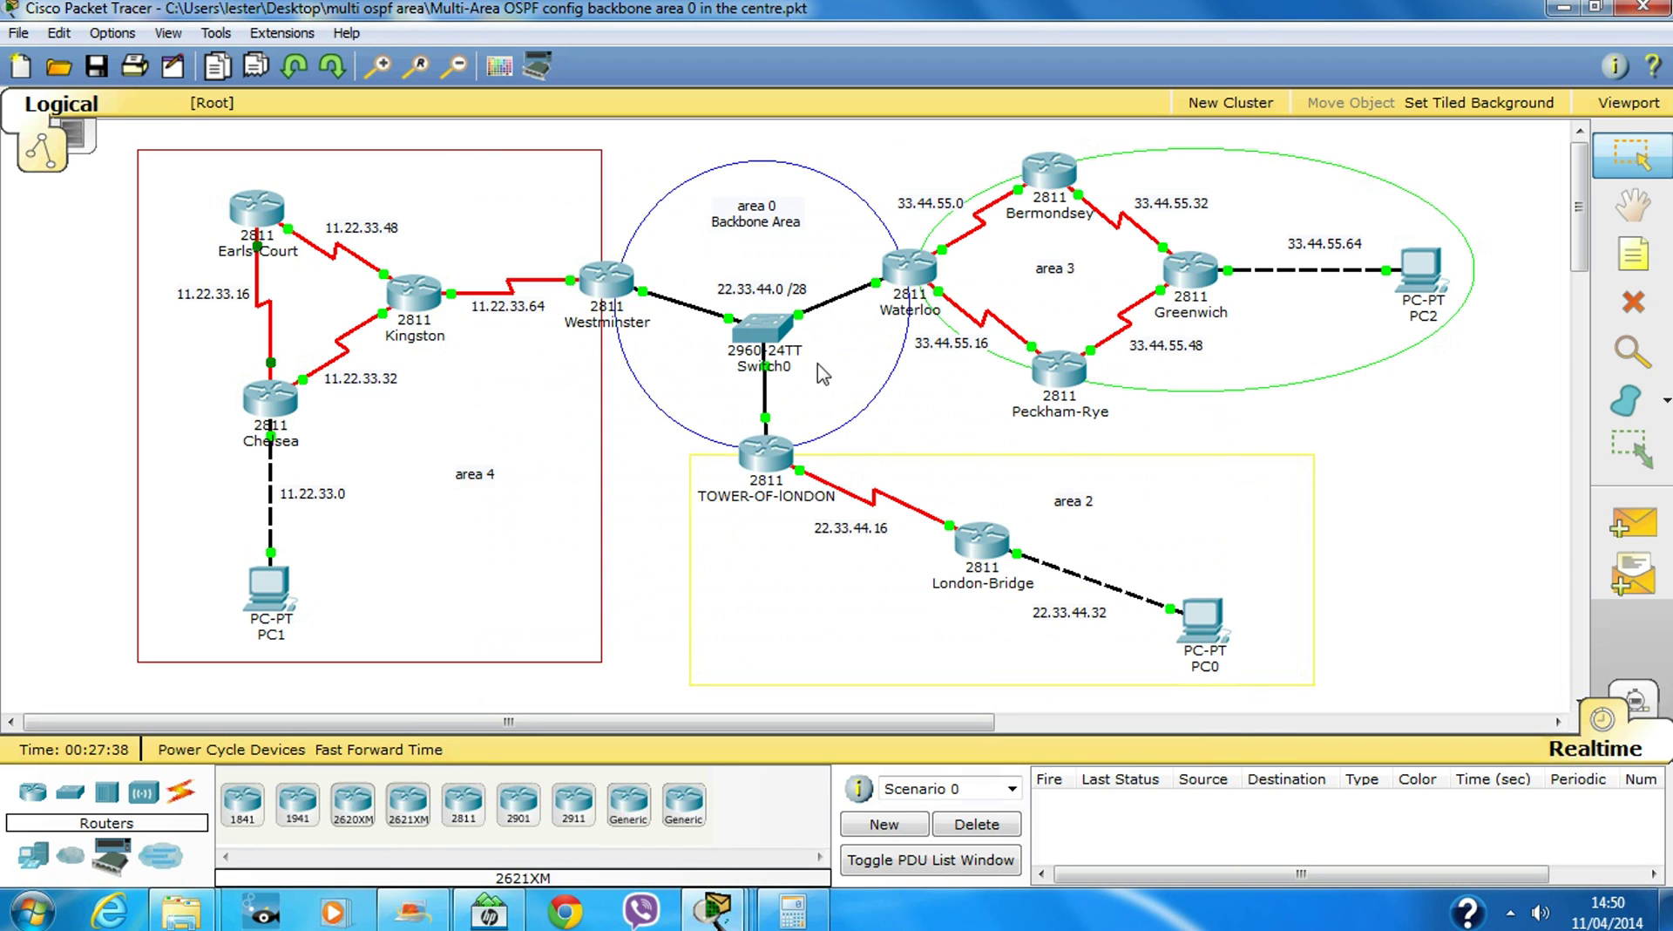
left_click(981, 545)
double_click(815, 162)
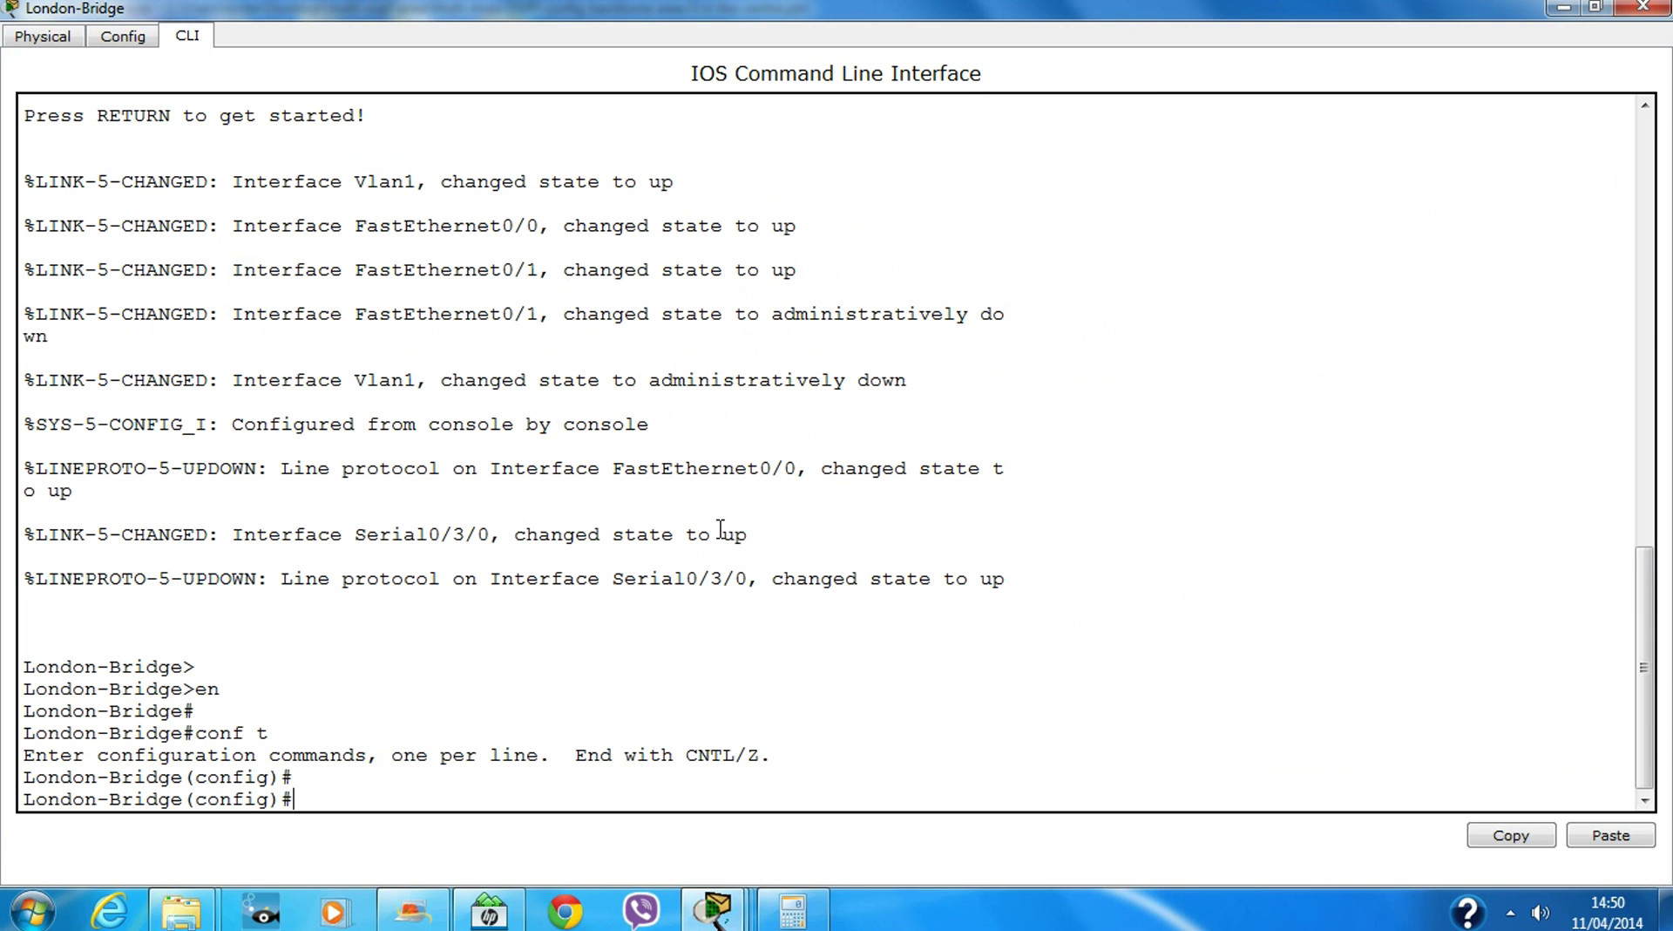
Start OSPF process 2 on London-Bridge, checking the topology for its area number
type("ro")
key("Tab")
type("os")
key("Tab")
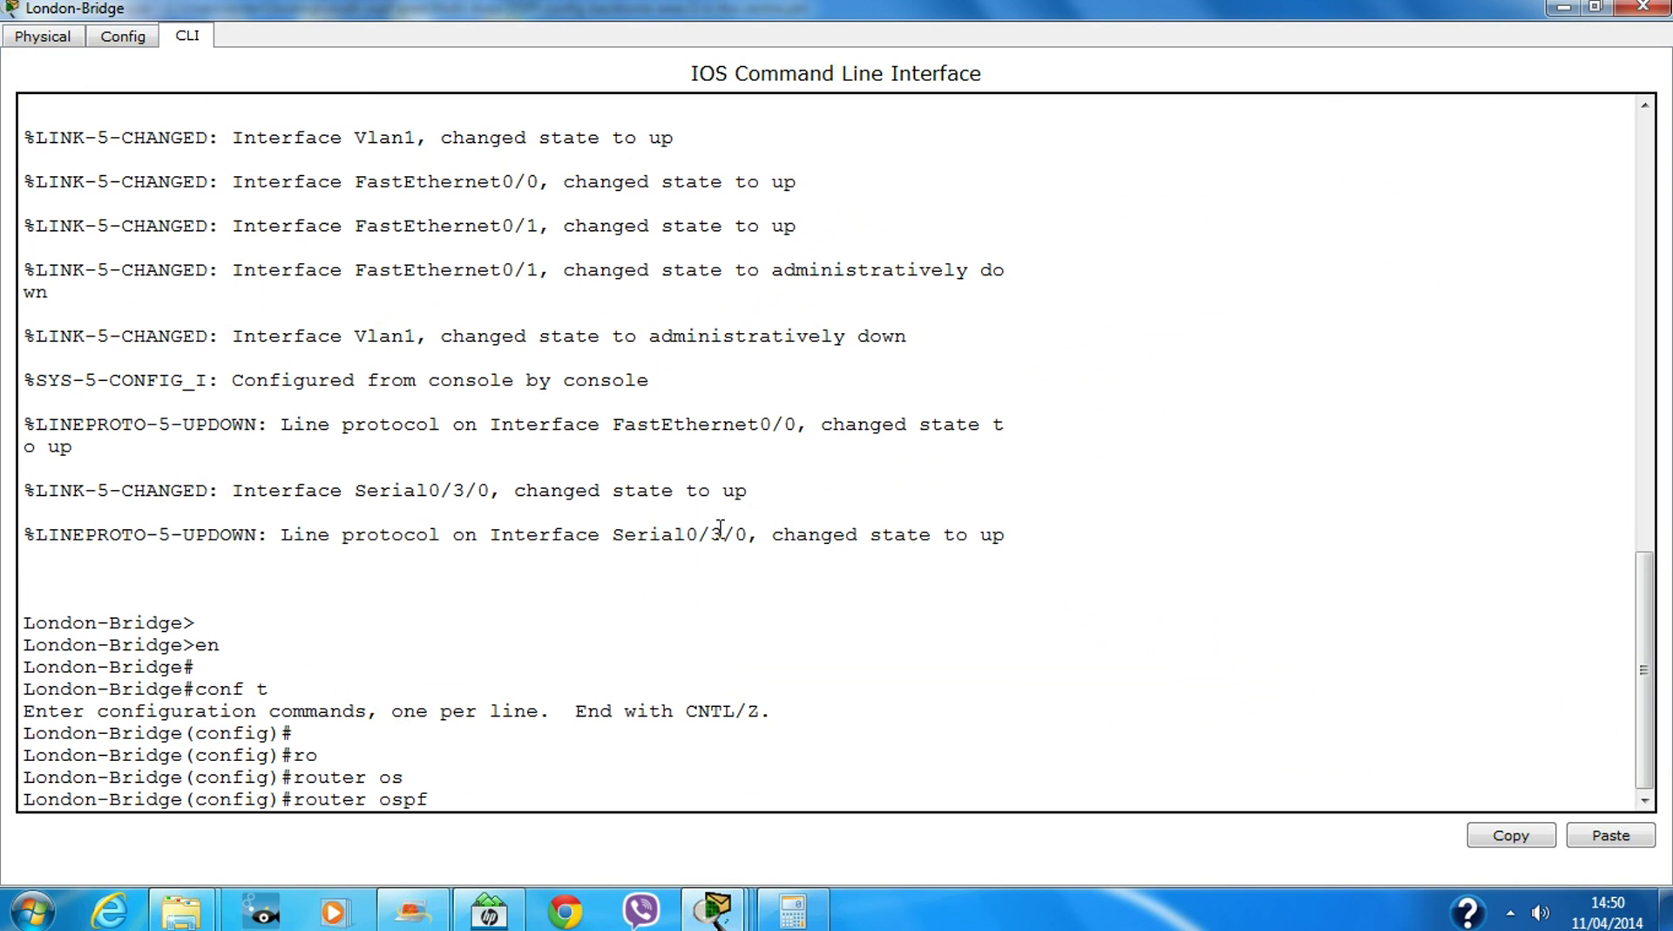
left_click(1595, 7)
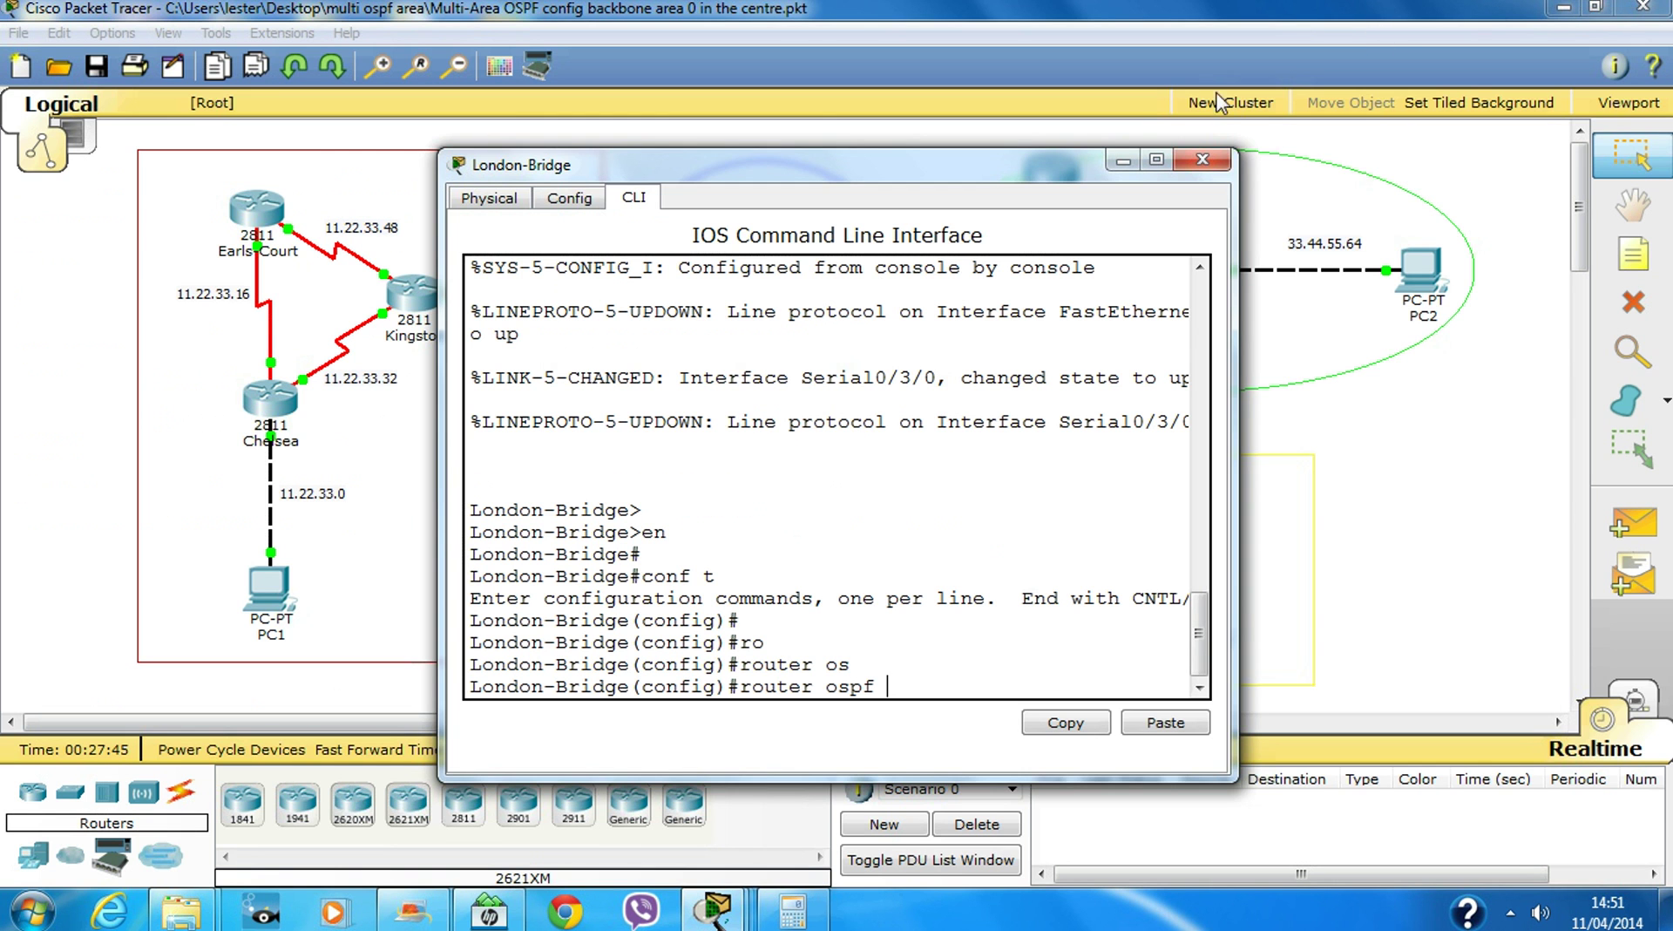
left_click_drag(997, 173, 1128, 165)
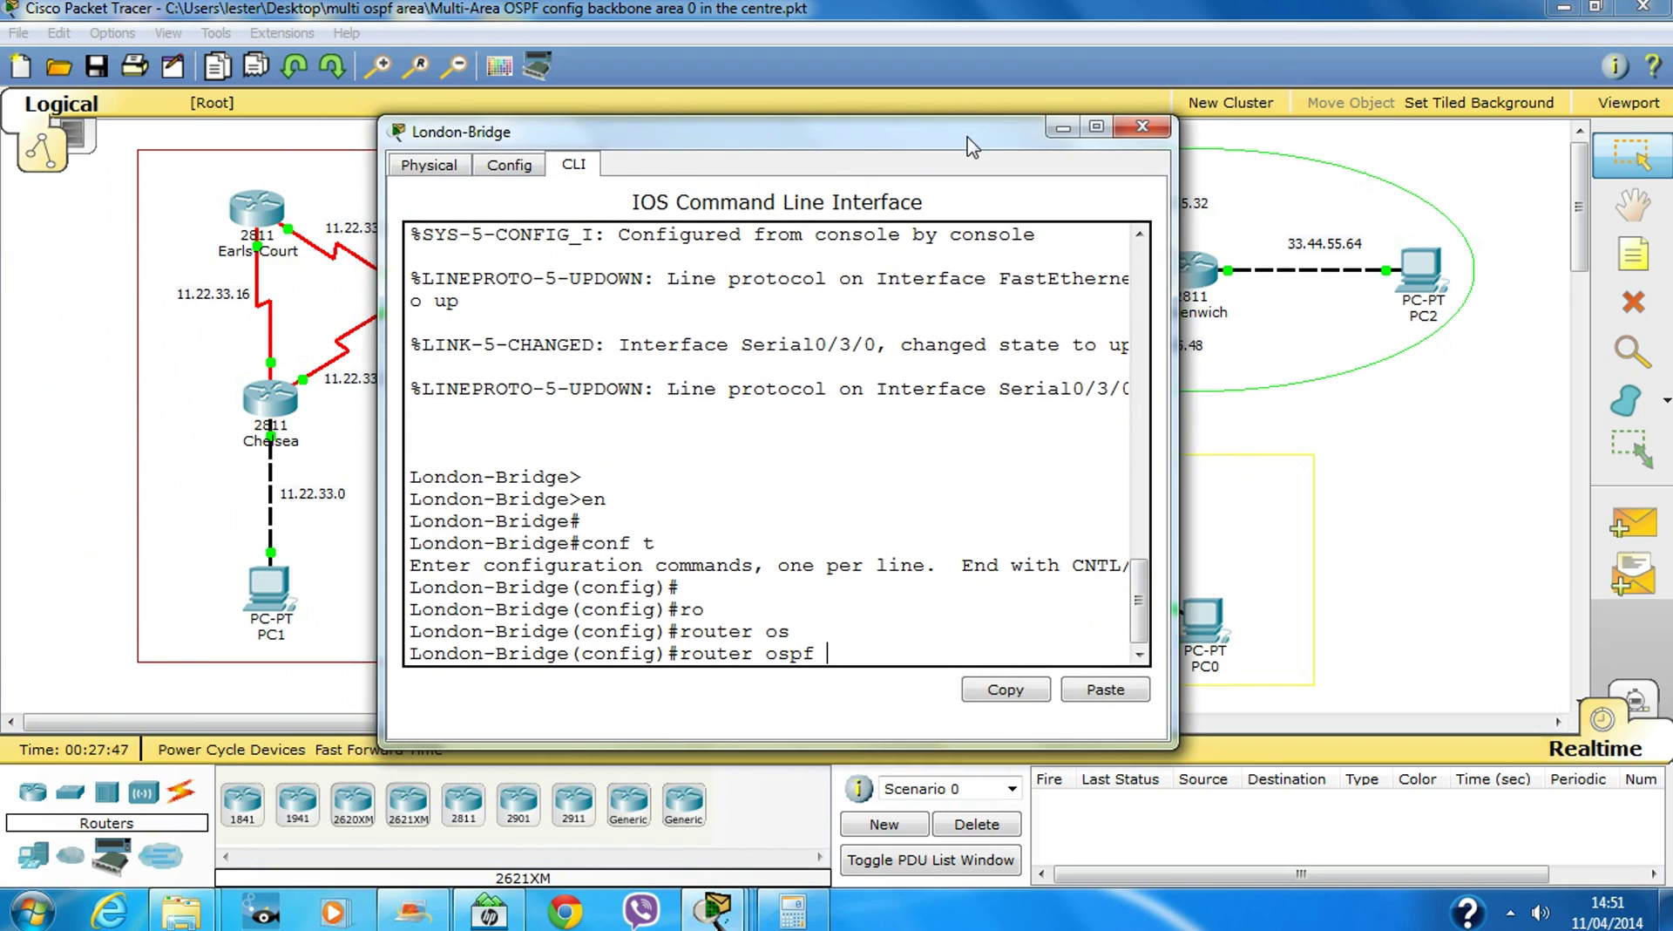
double_click(1128, 164)
type("2")
key("Return")
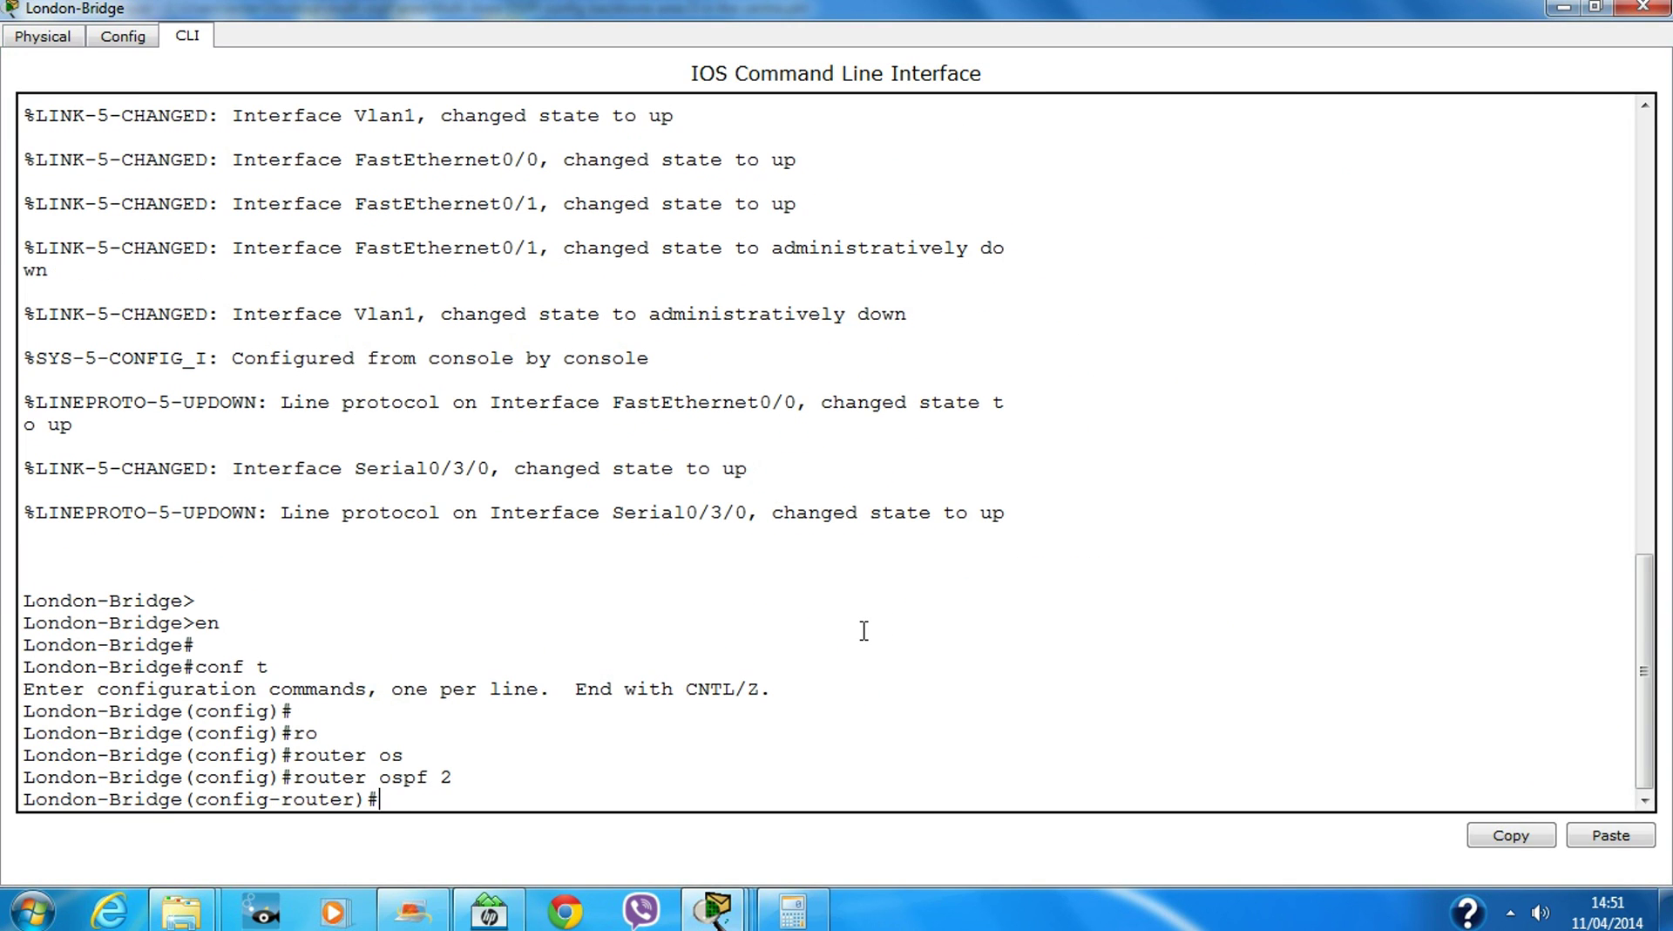
Display London-Bridge's routing table and advertise network 22.33.44.32 with wildcard 0.0.0.15 in area 2
type("do sh ip ro")
key("Return")
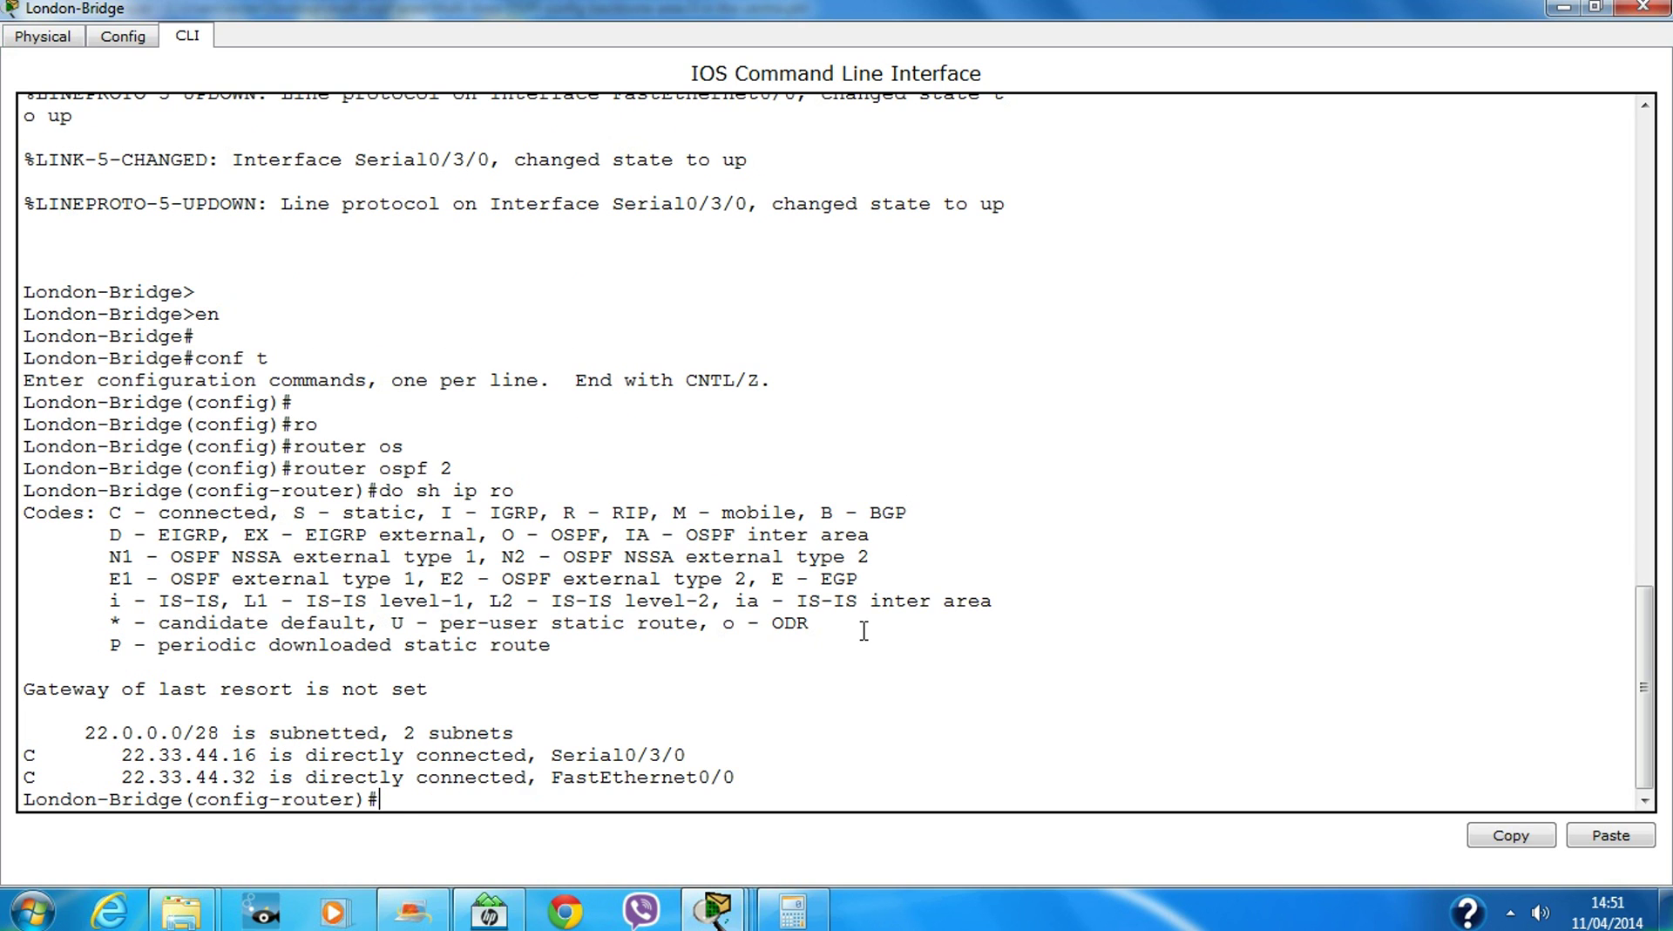
type("net")
key("Tab")
type("22")
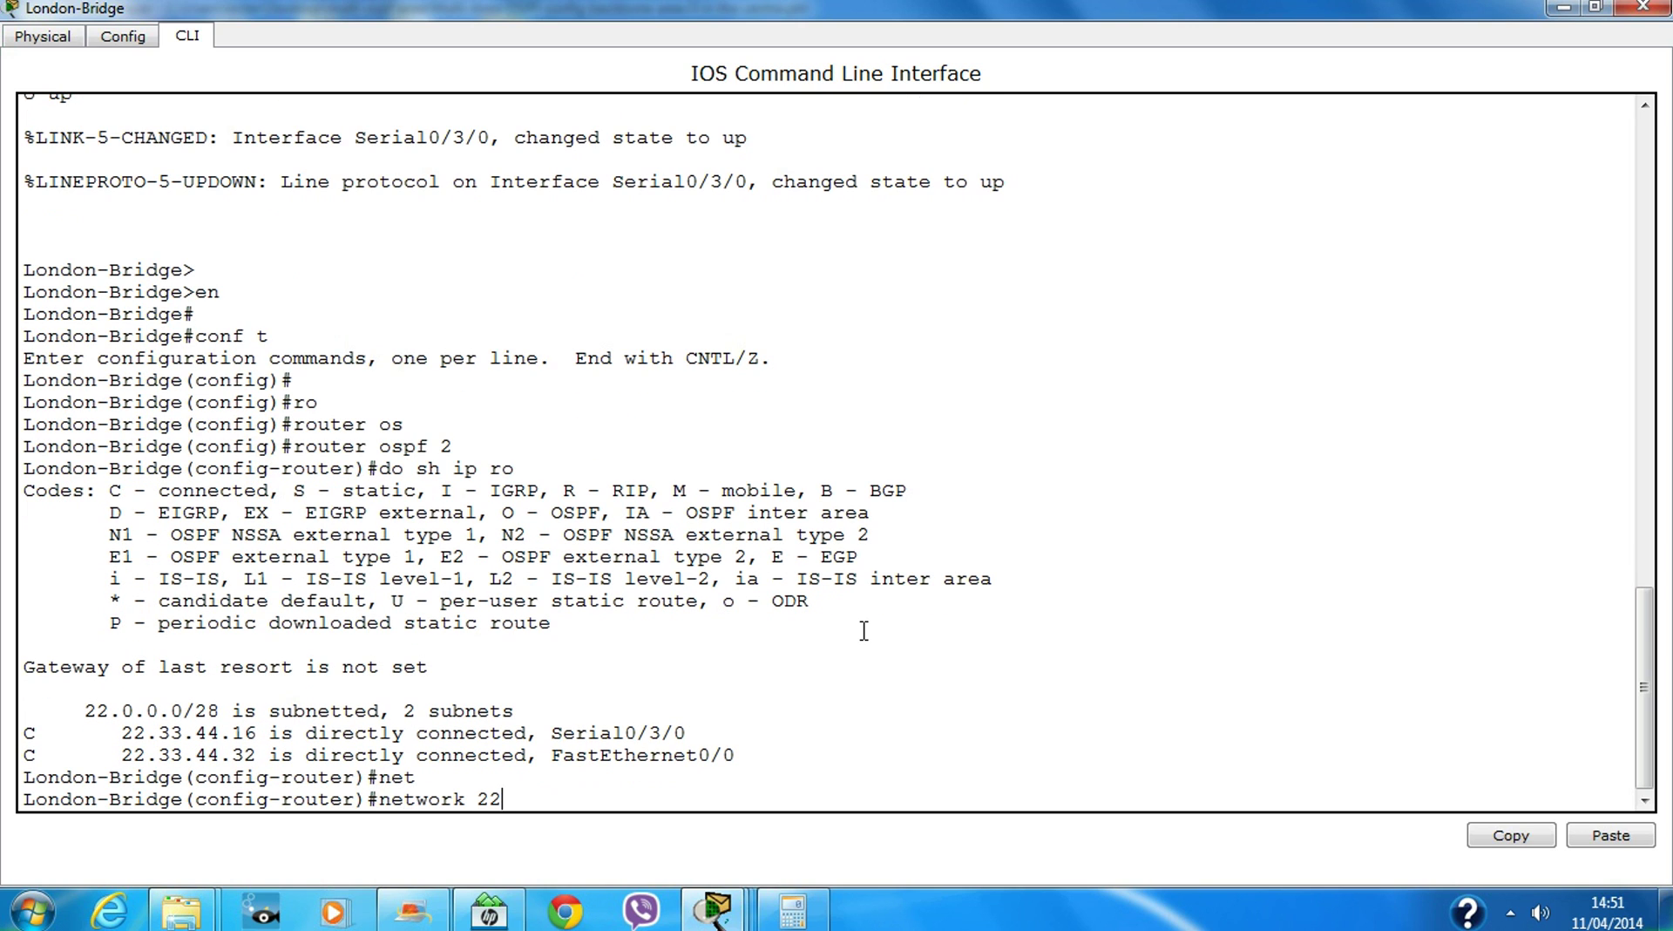
type(".33.44.32 0.0.0.15 area")
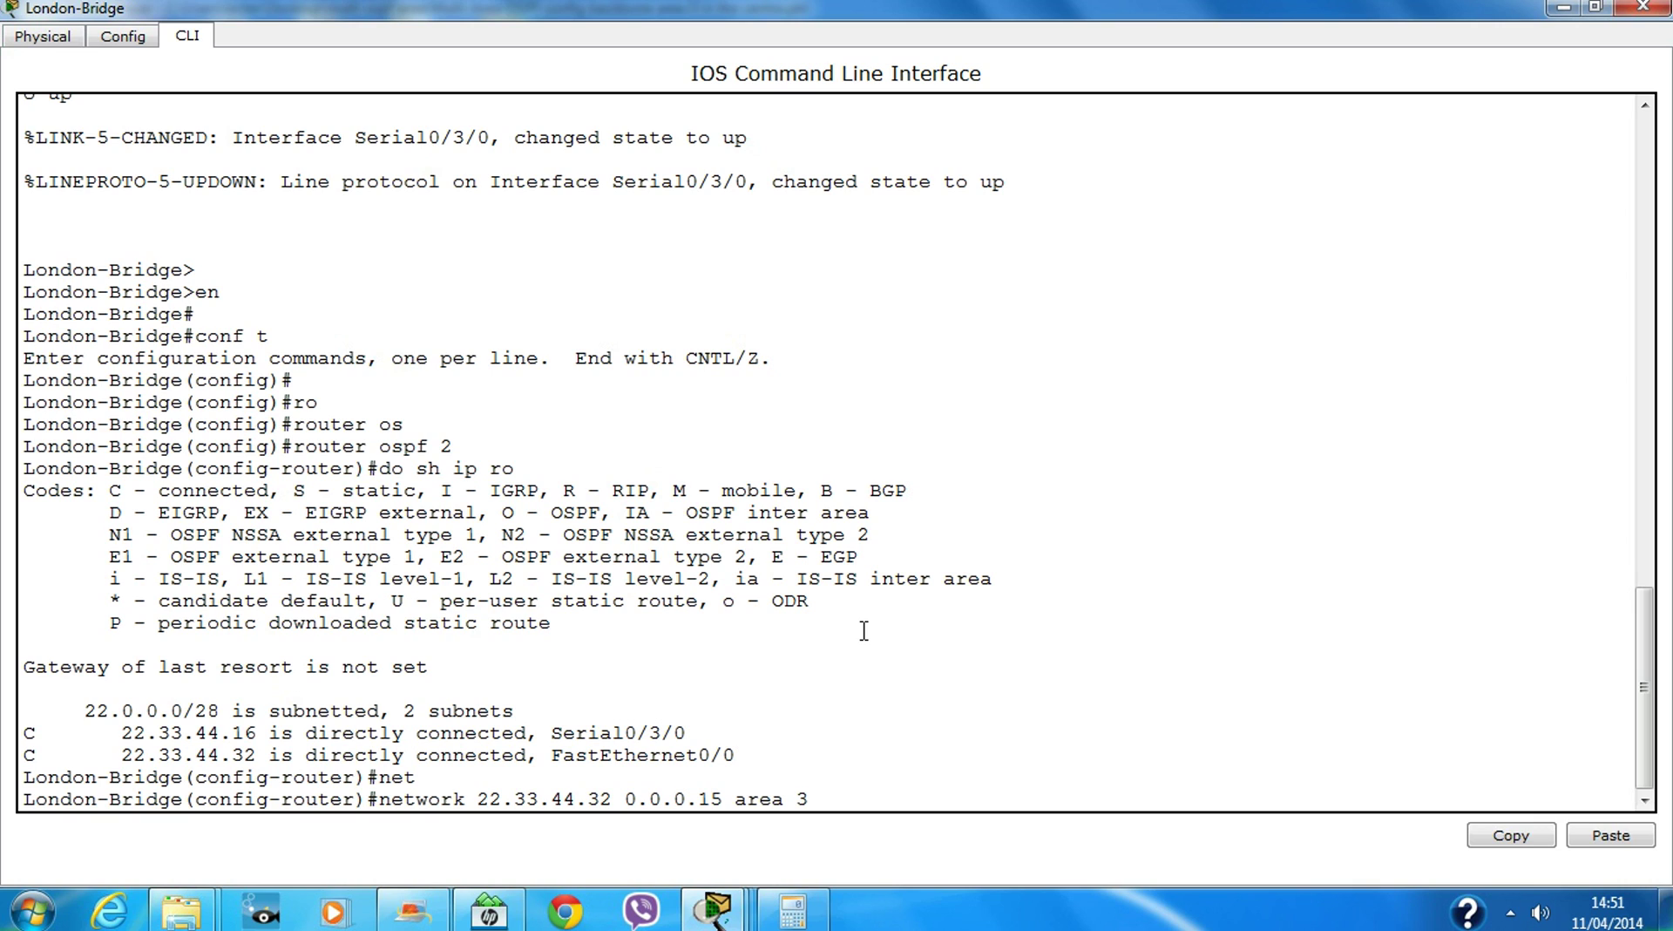
type(" 2")
key("Return")
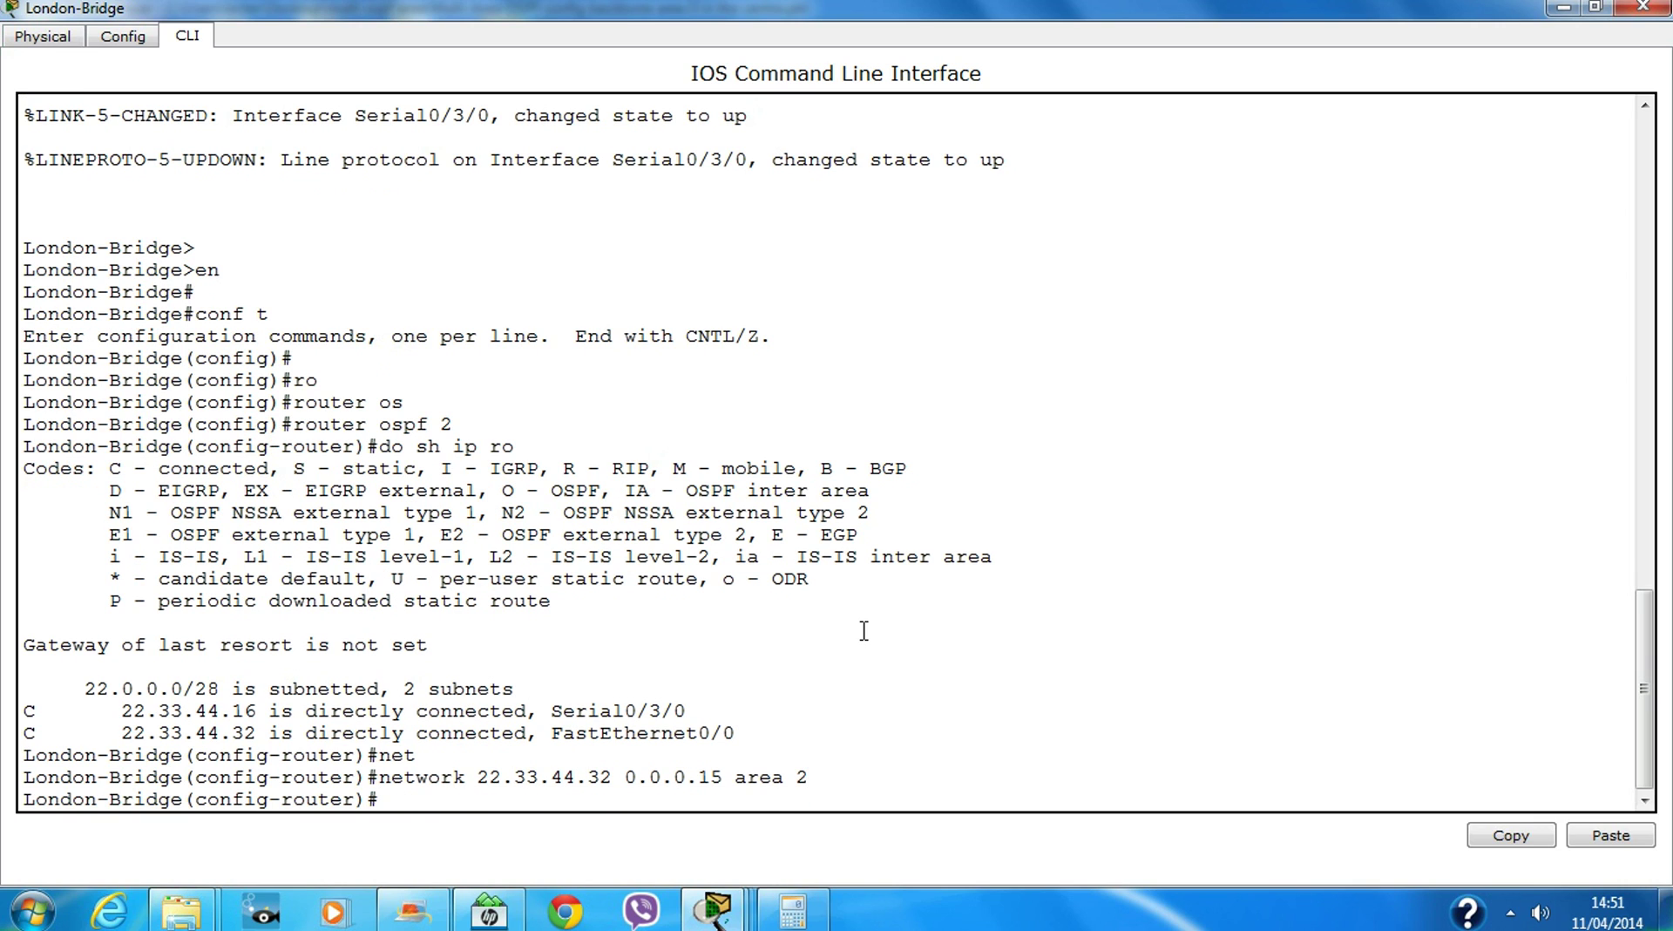
Advertise network 22.33.44.16 with wildcard 0.0.0.15 in area 2 on London-Bridge
key("Up")
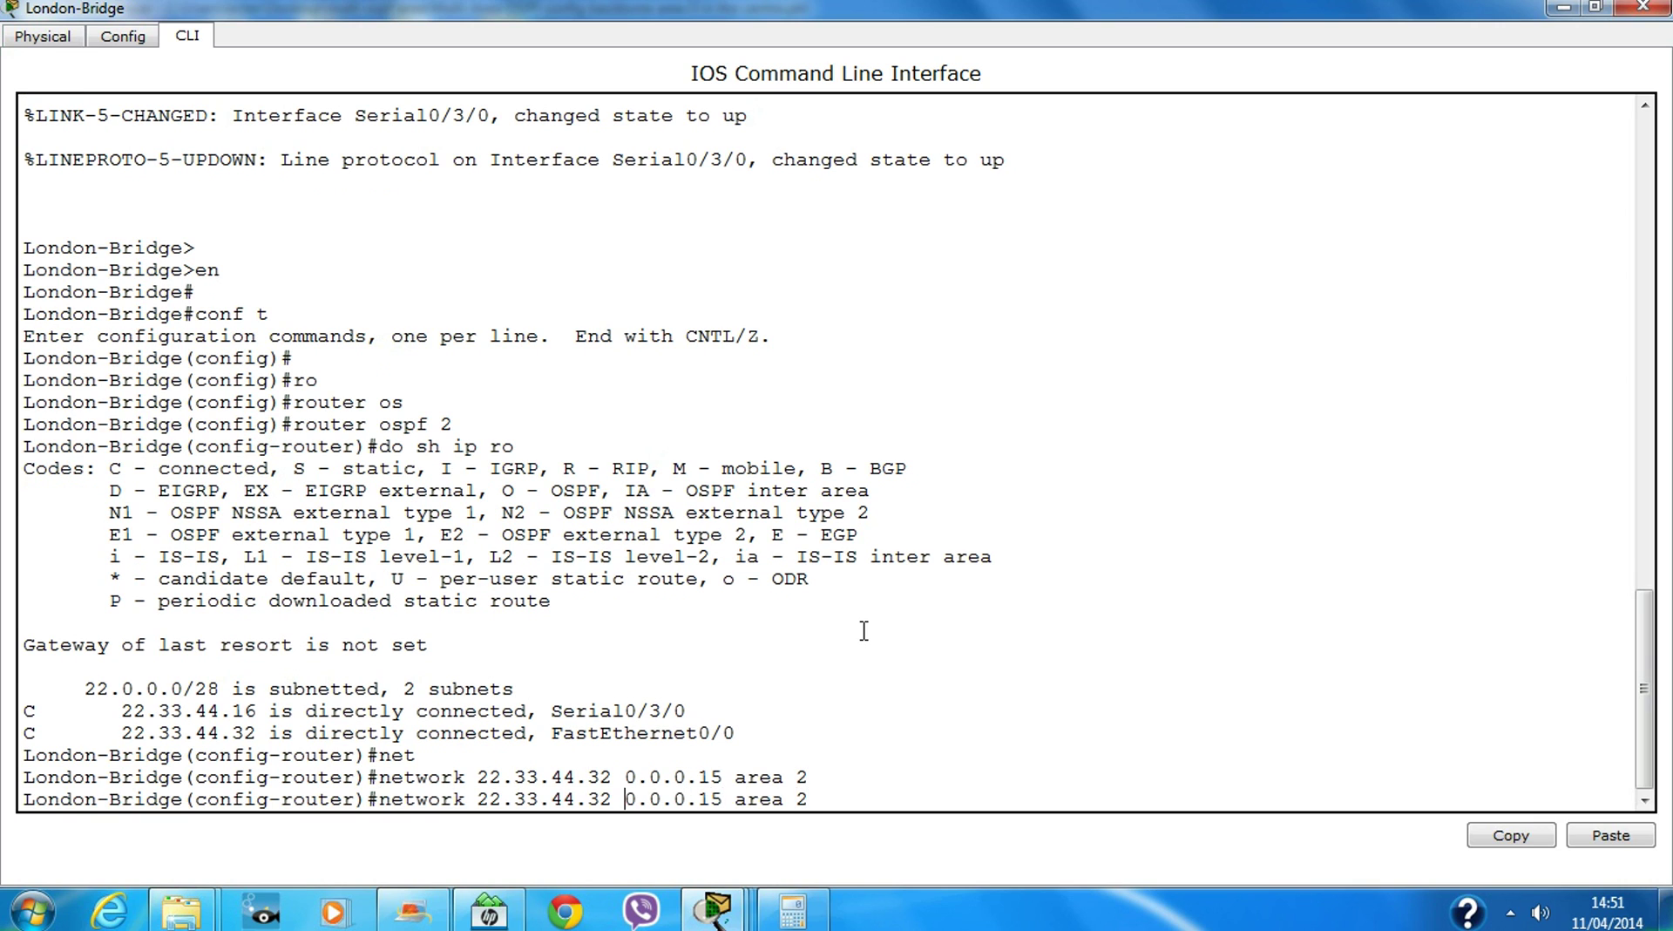
key("Left")
key("Left")
key("Left")
key("Left")
key("Left")
key("Left")
key("Left")
key("Left")
key("Left")
key("Left")
key("Left")
key("Left")
key("Left")
key("Left")
key("Left")
key("Left")
key("BackSpace")
key("BackSpace")
type("1")
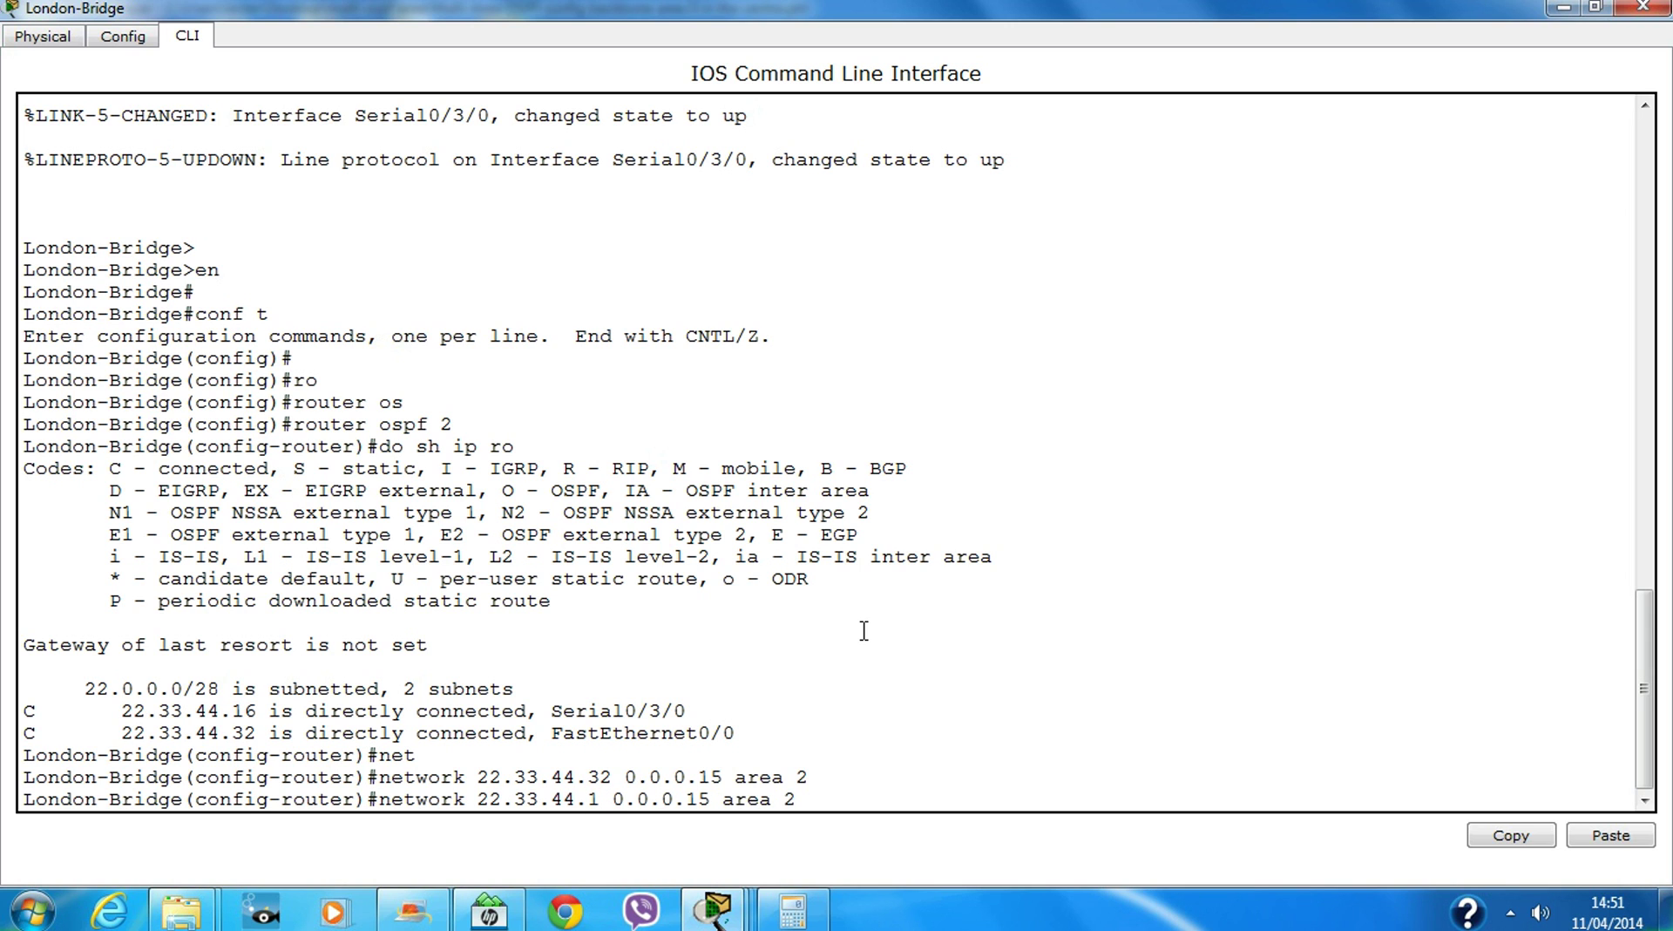
type("6")
key("Return")
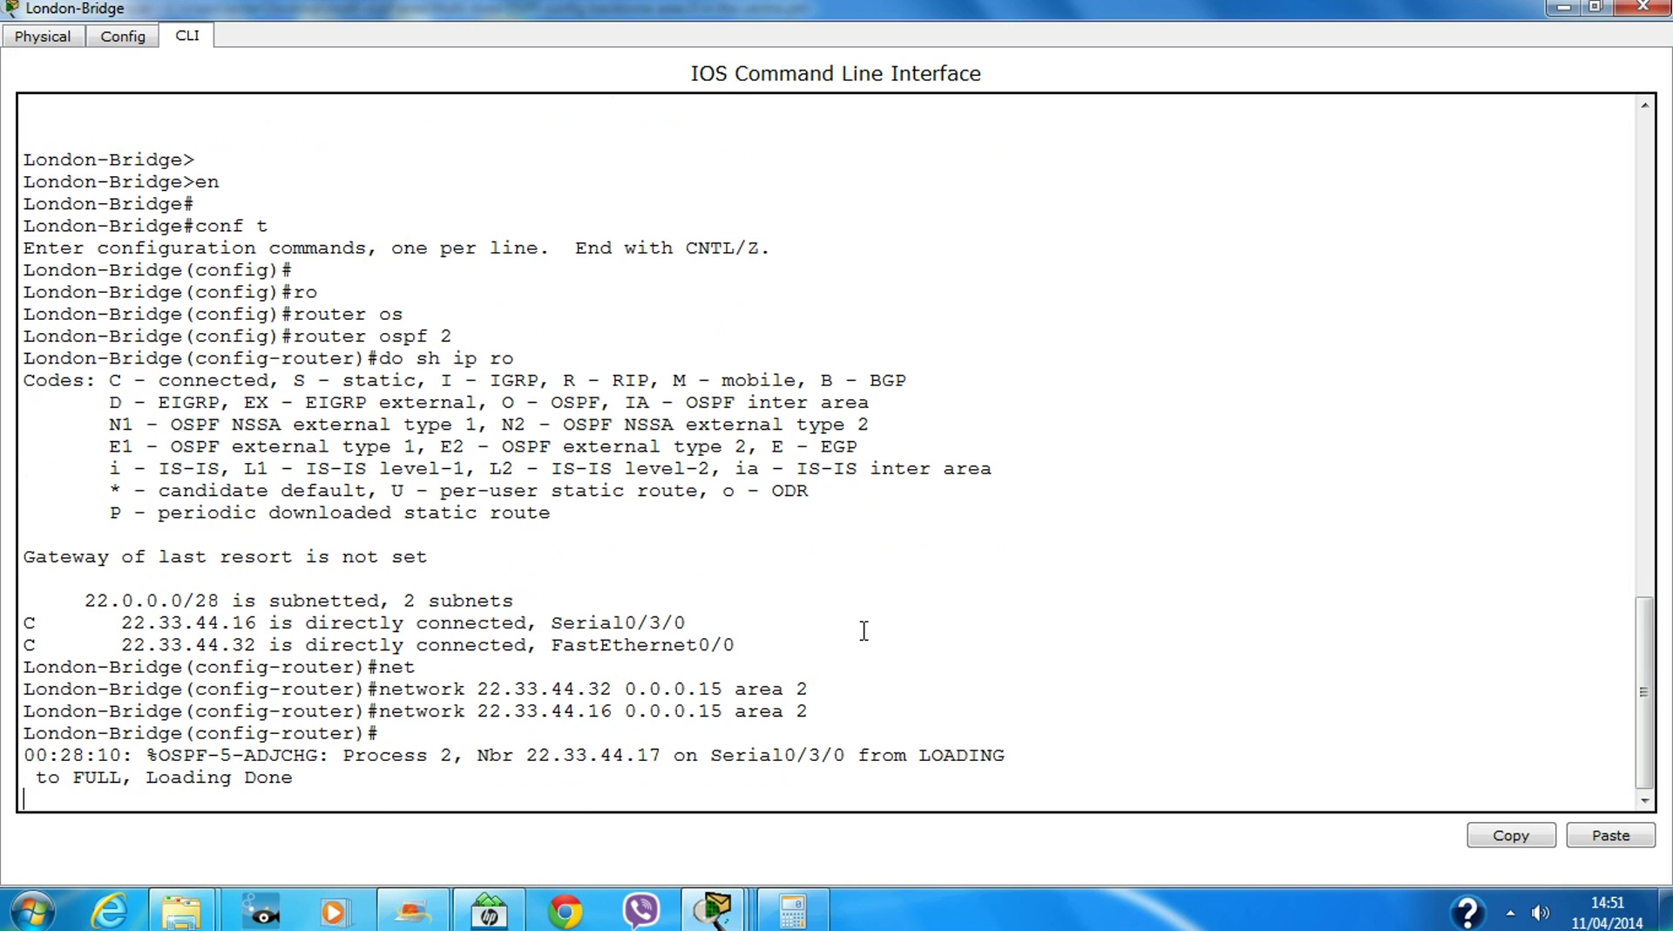
key("Return")
key("Return")
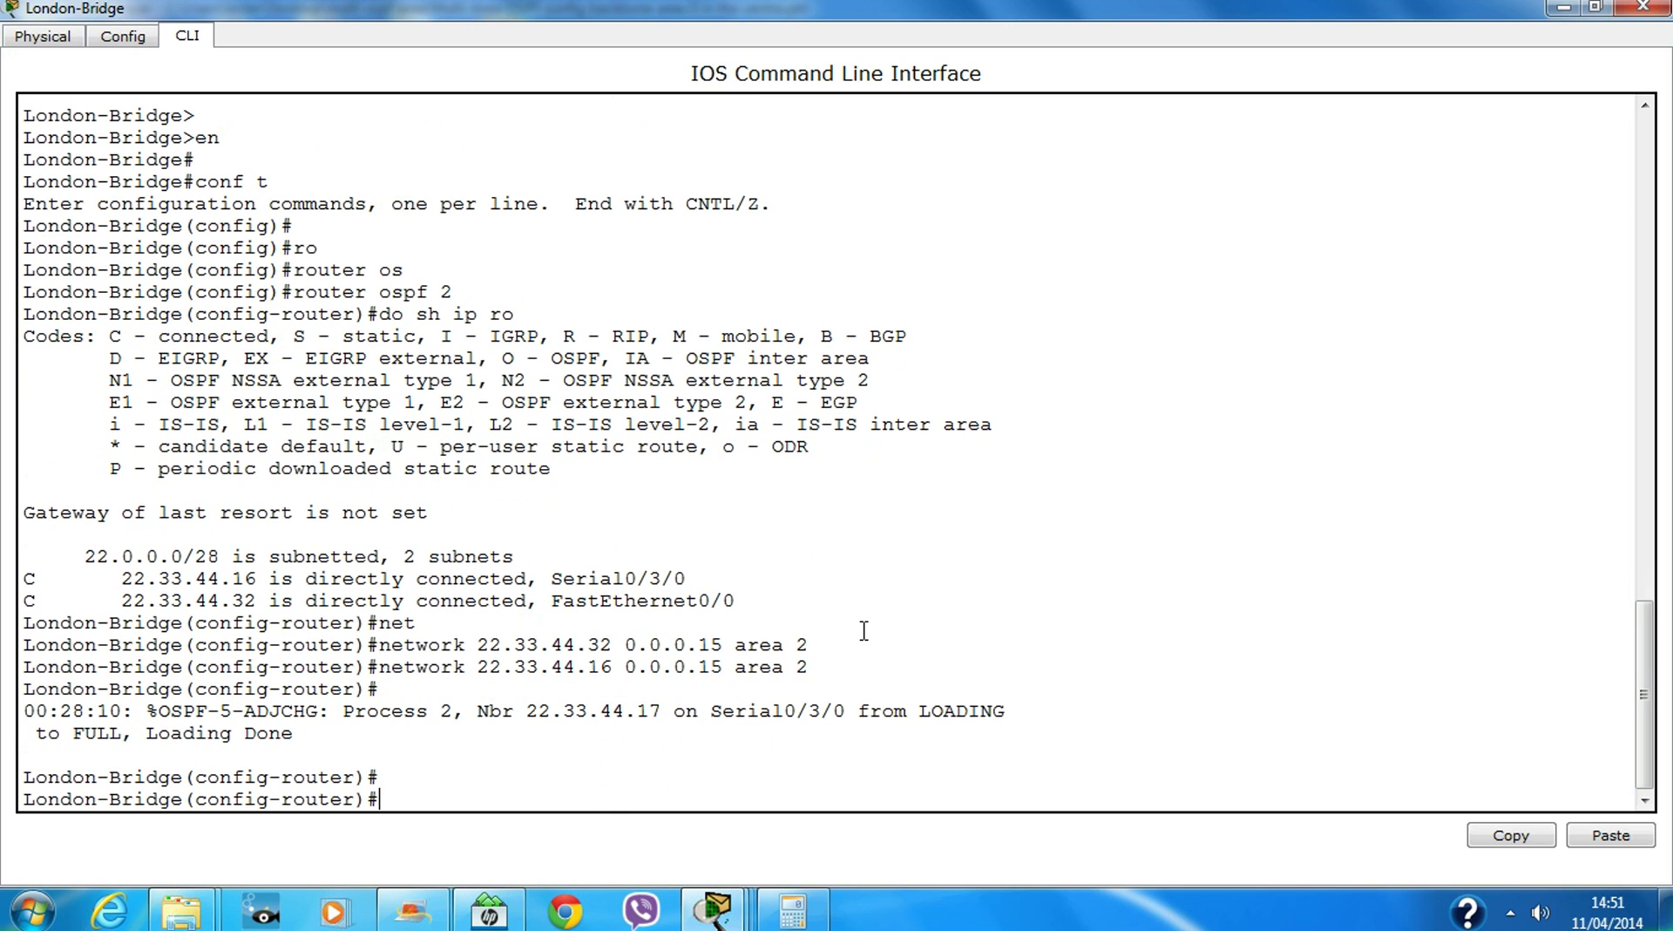
Make interface fa0/0 passive in London-Bridge's OSPF process and close the router
type("pas")
key("Tab")
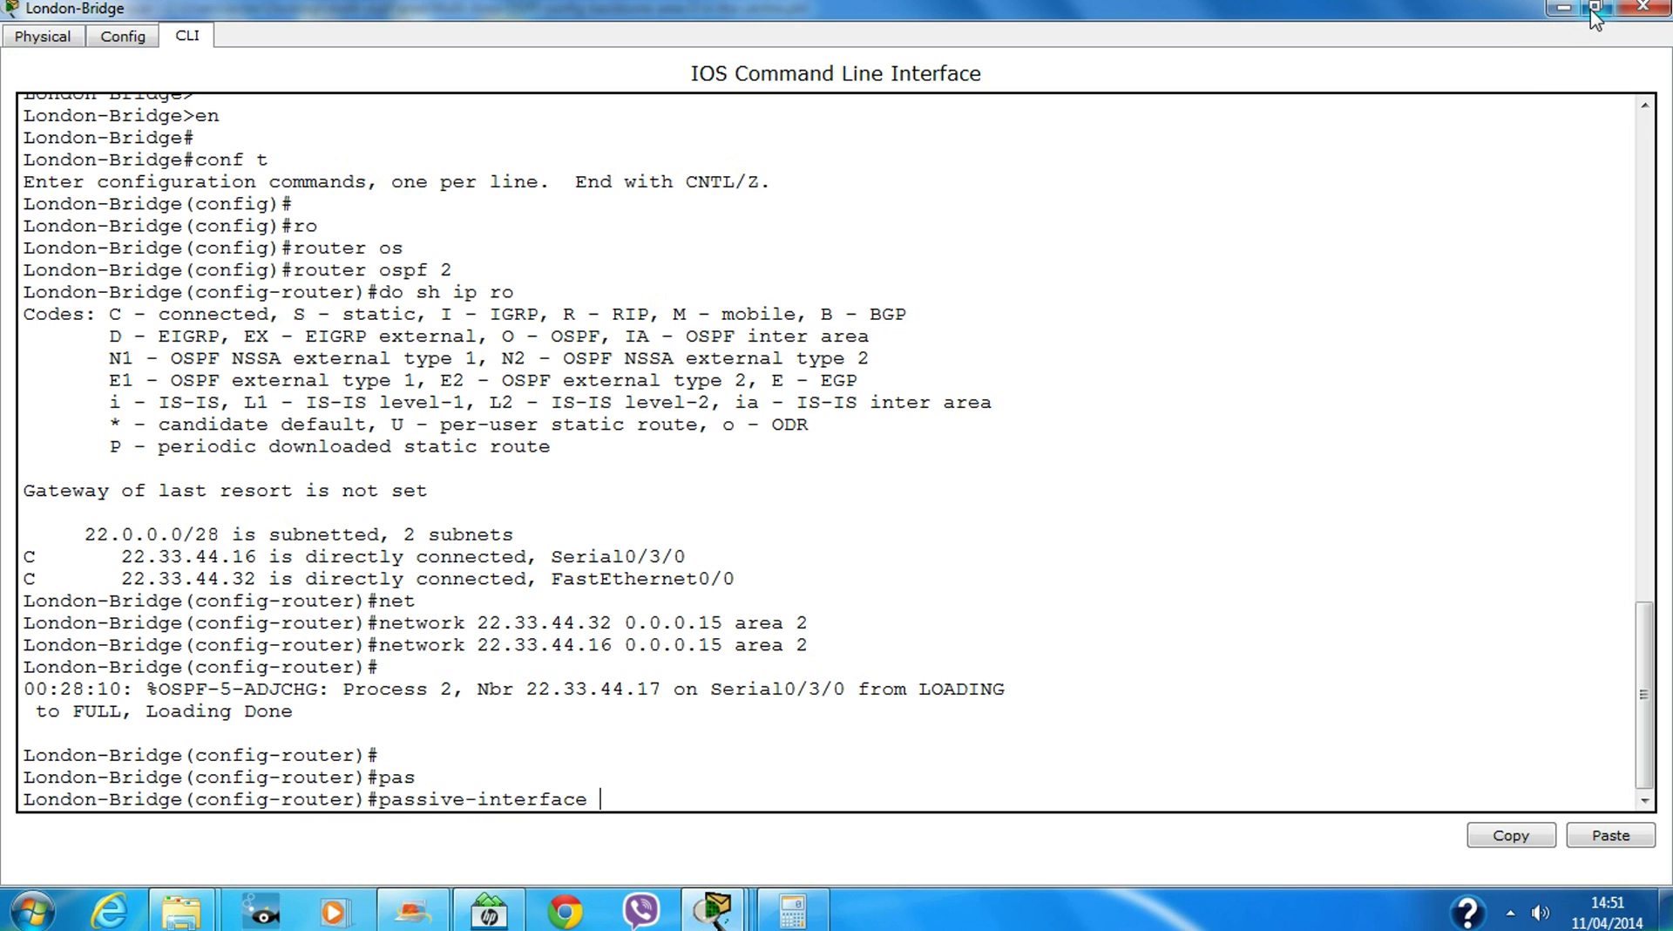
type("fa0/0")
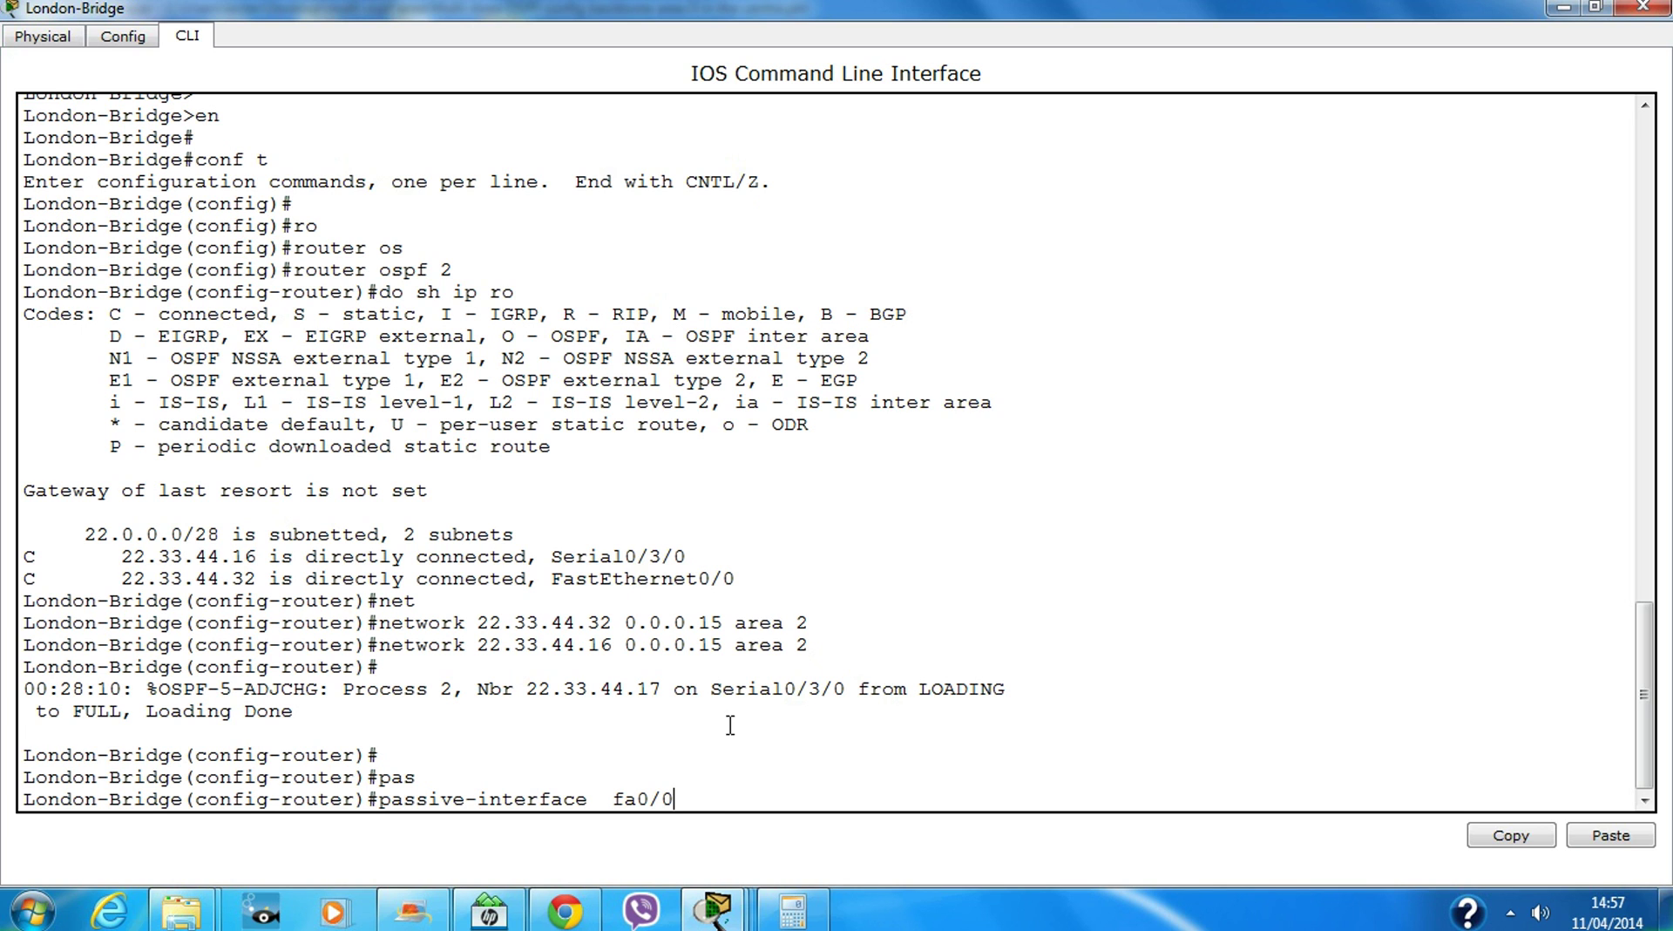
left_click(1562, 8)
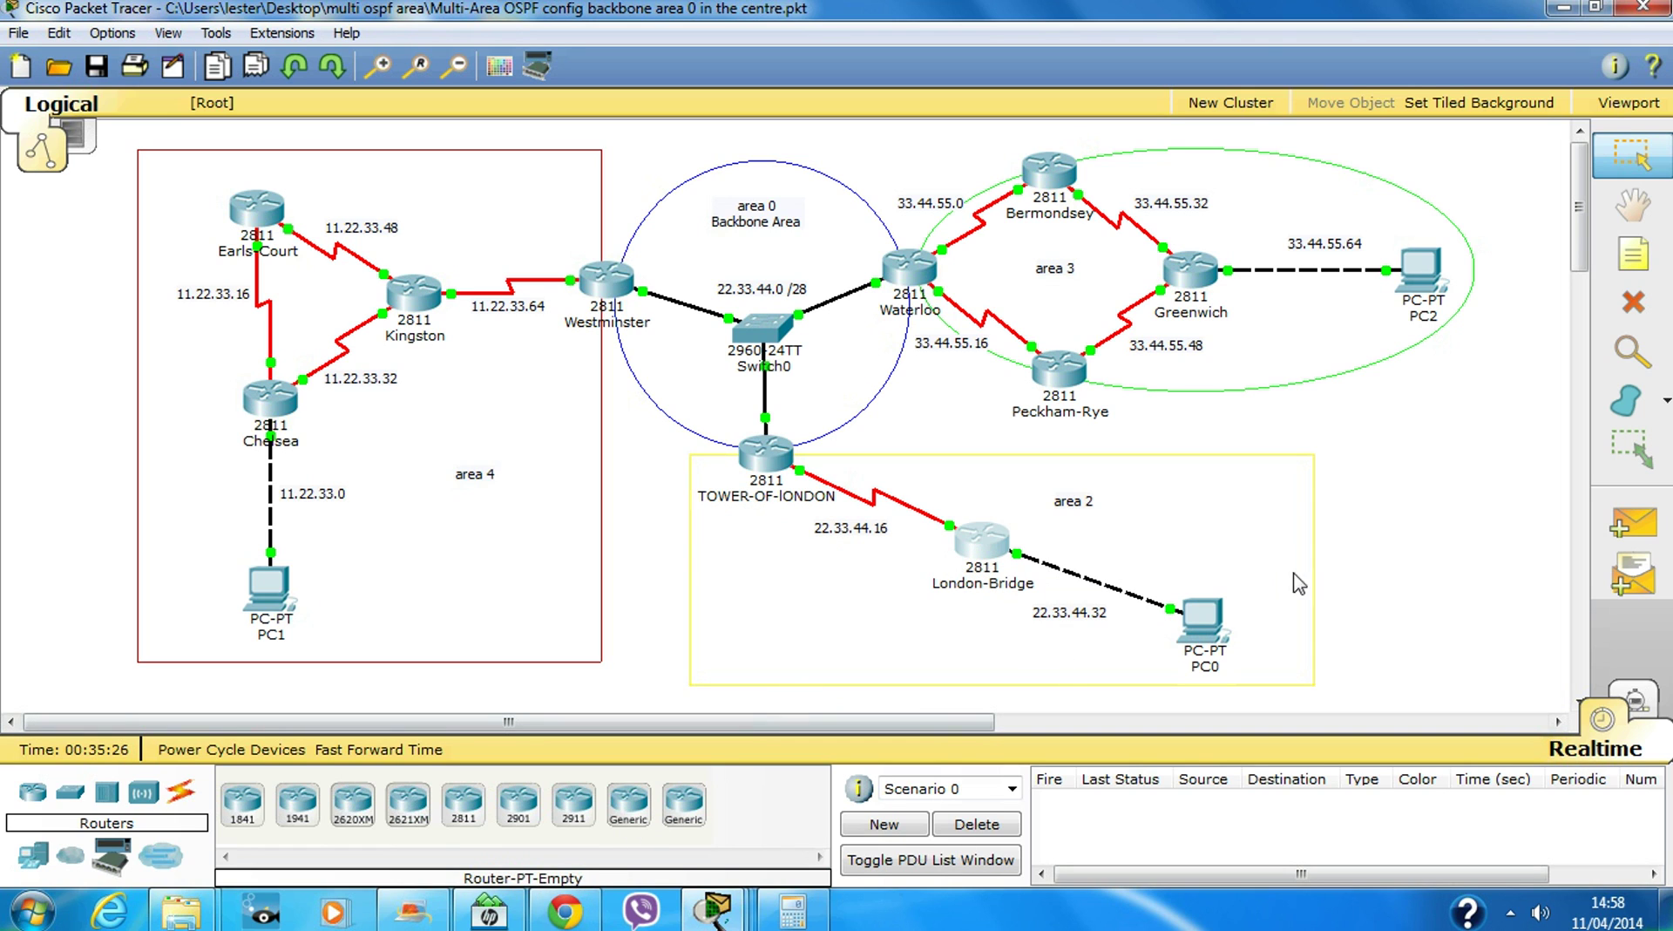
left_click(989, 550)
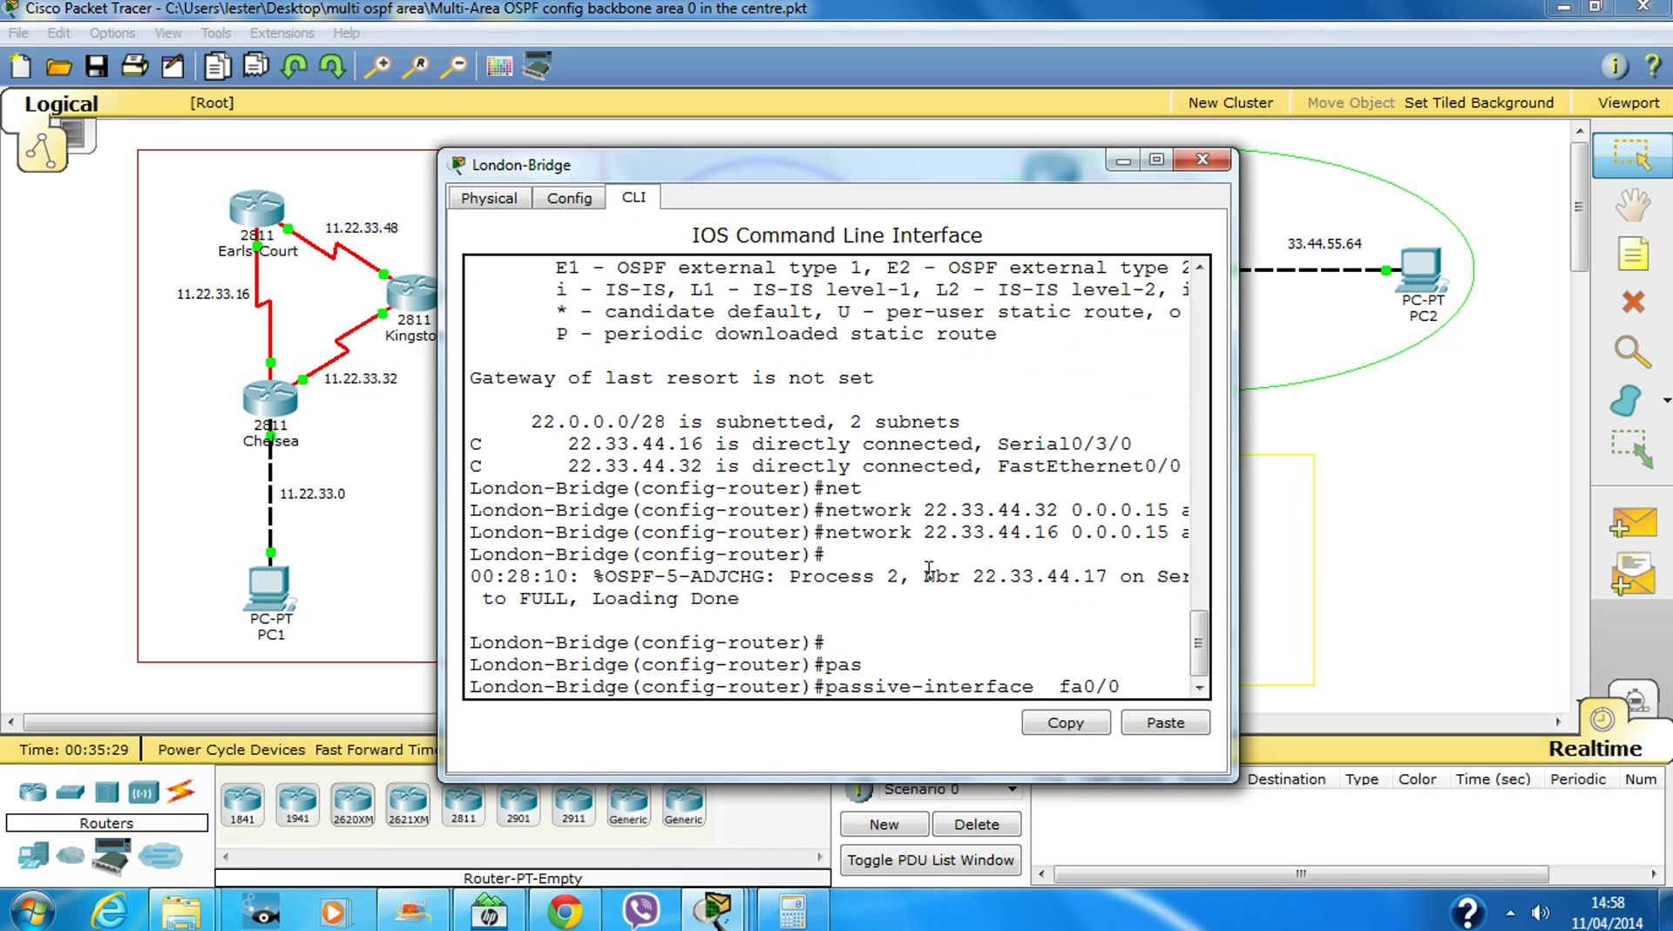
key("Return")
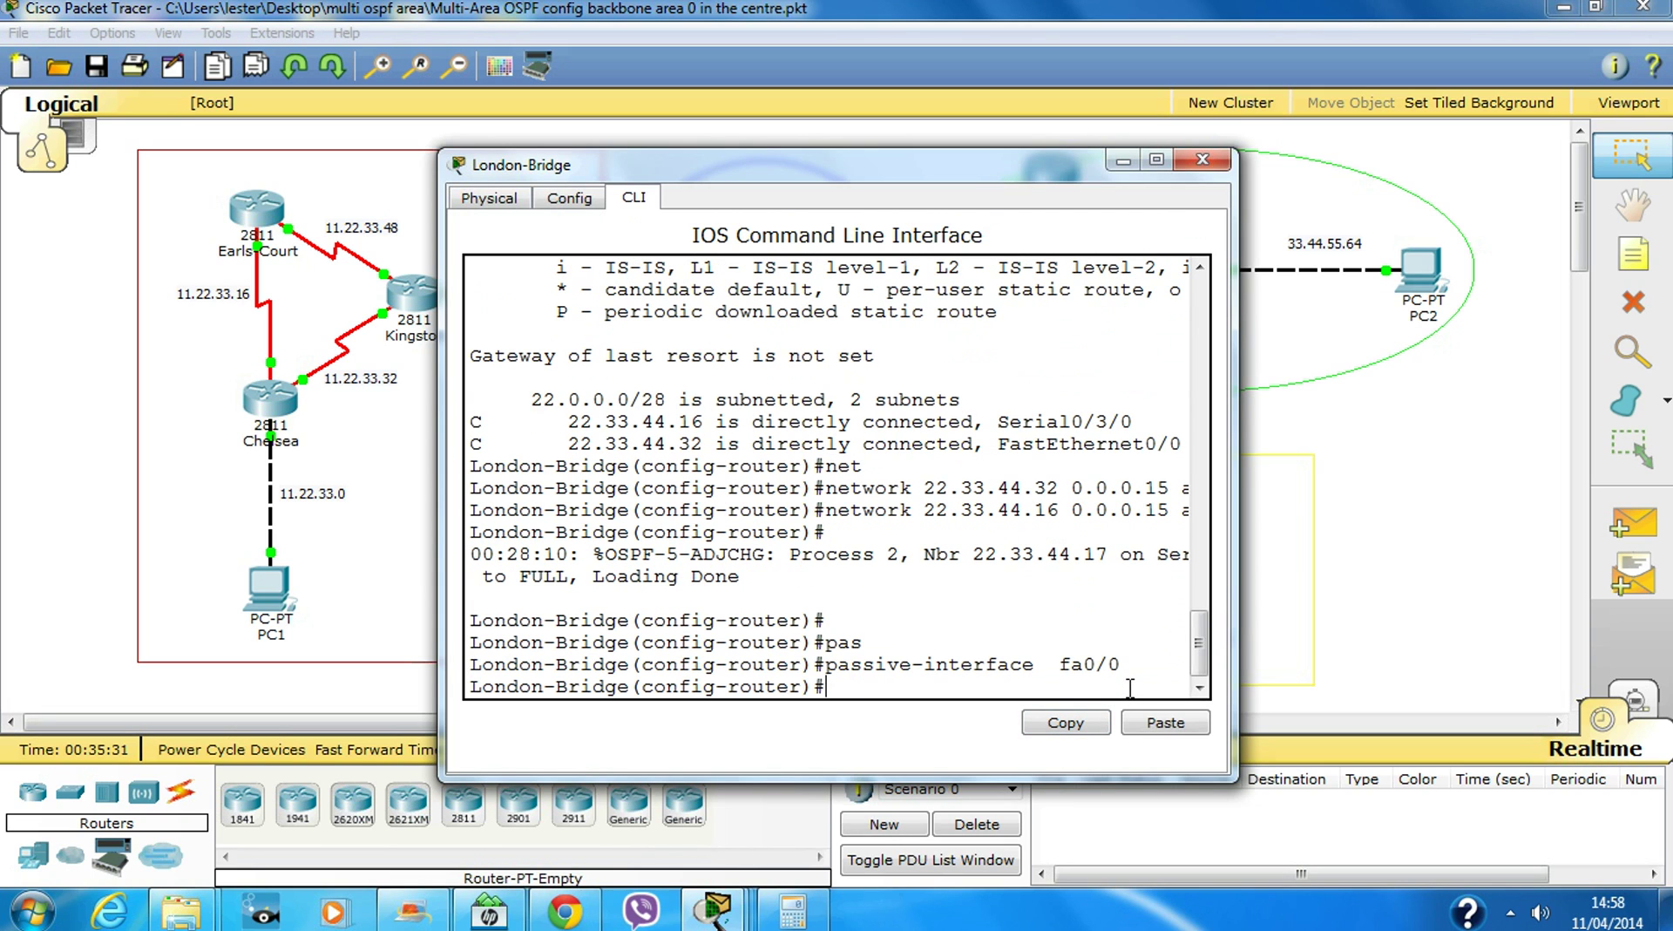
left_click(1203, 161)
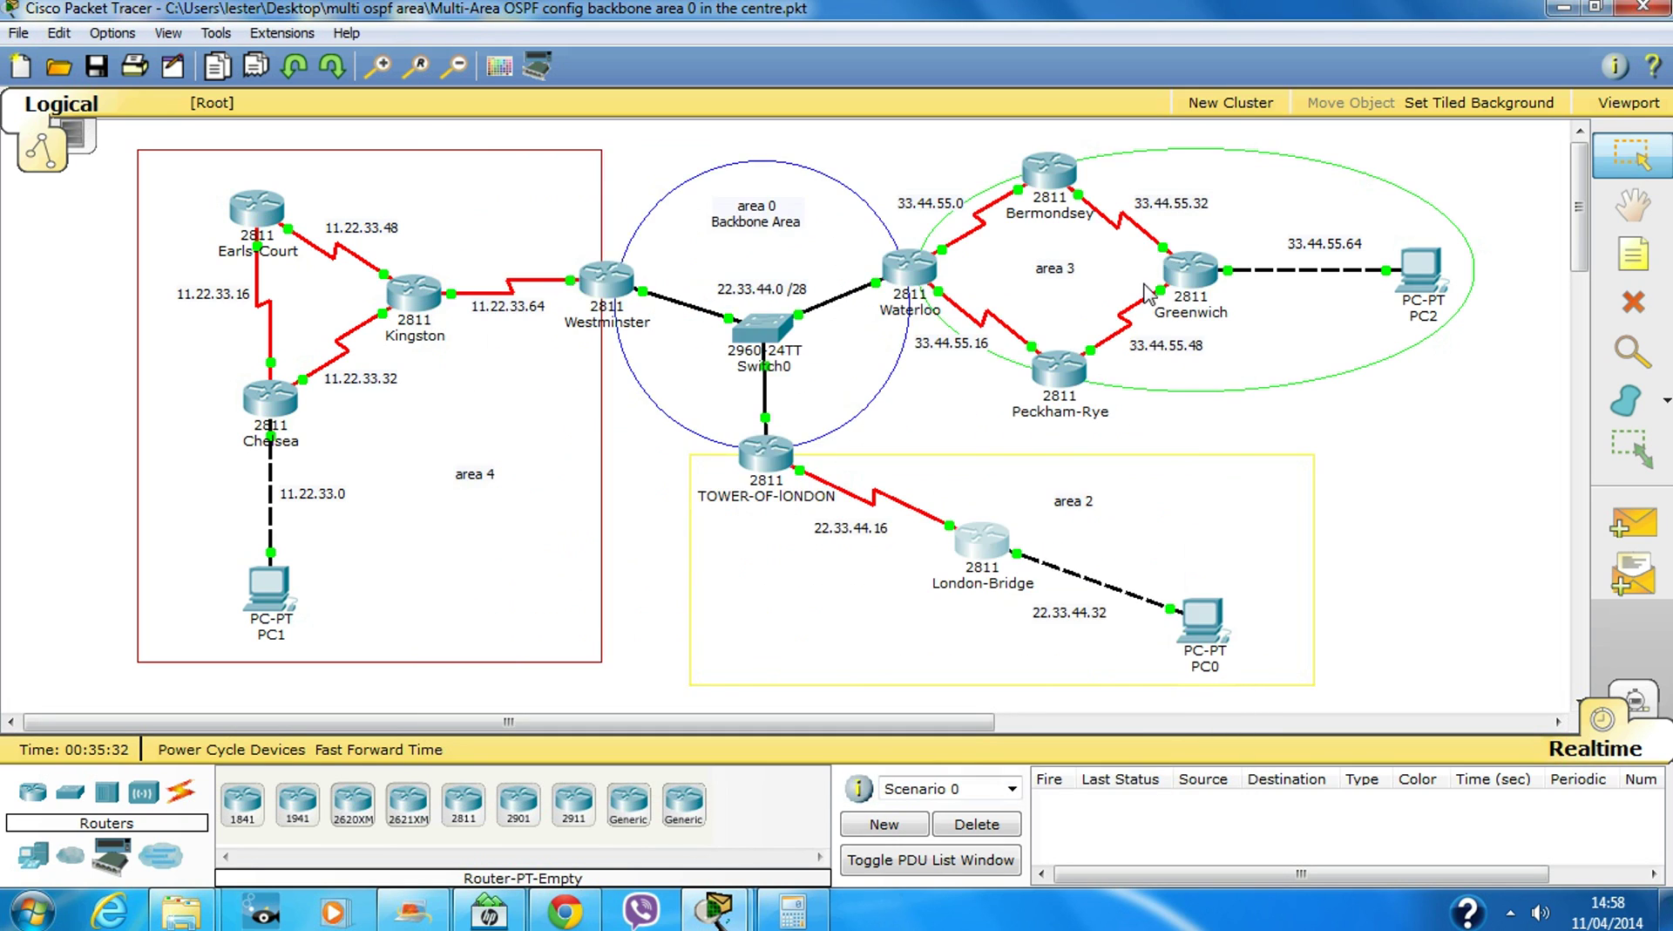
Enter privileged mode on the TOWER-OF-lONDON router and display its IP routing table
left_click(765, 460)
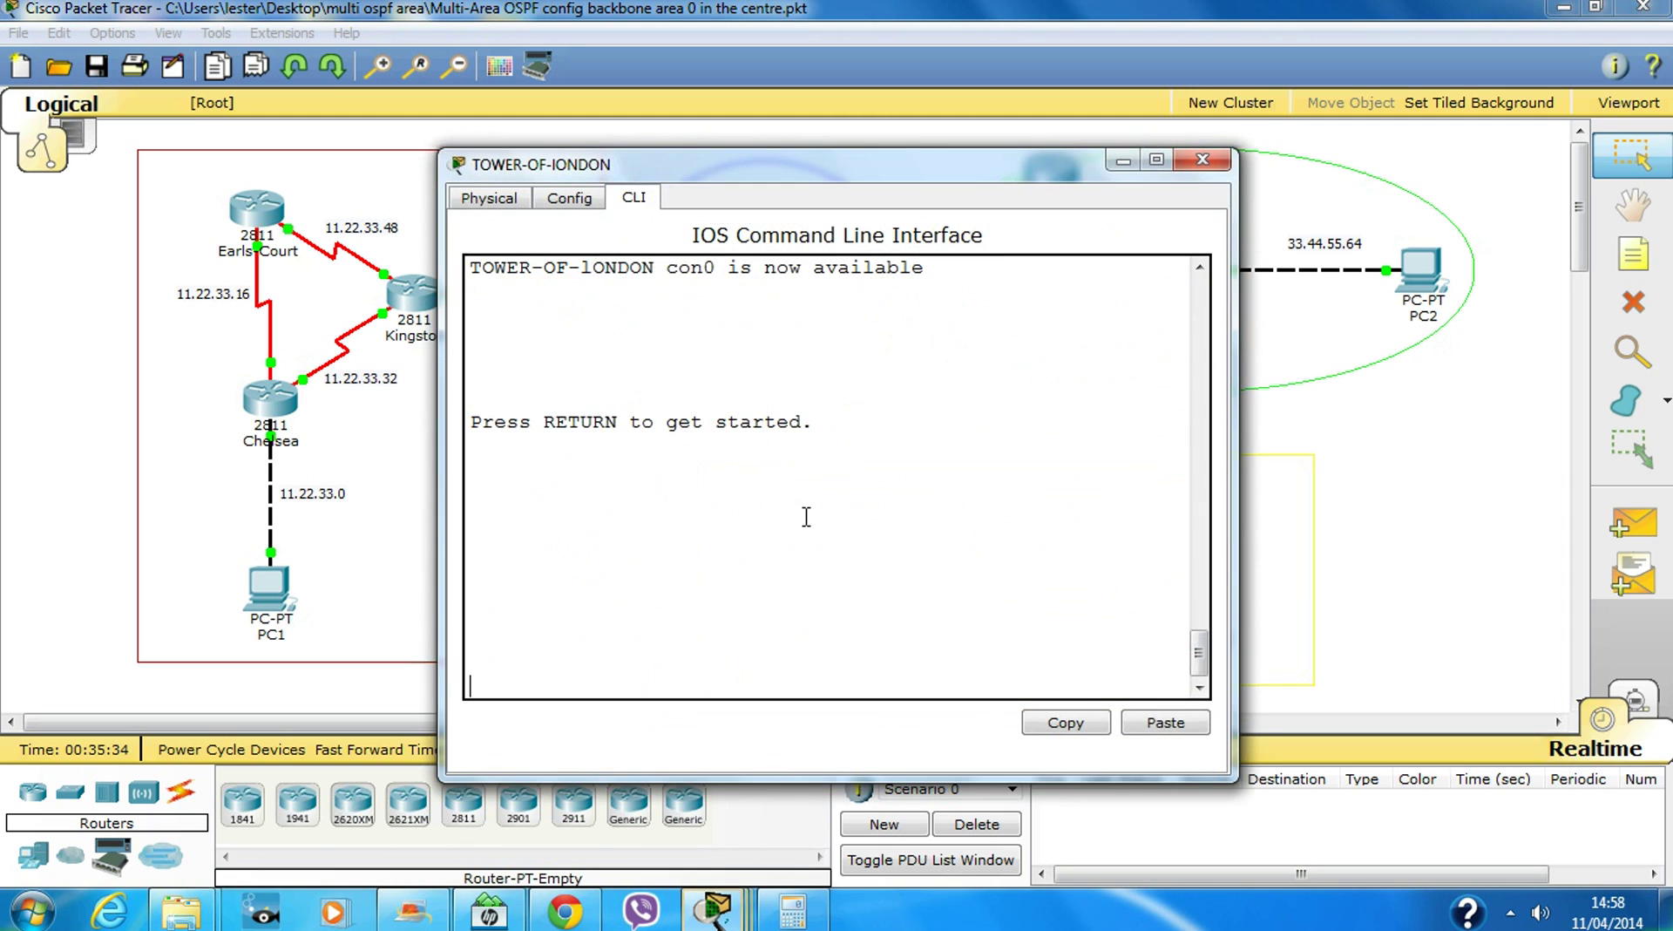
key("Return")
key("Return")
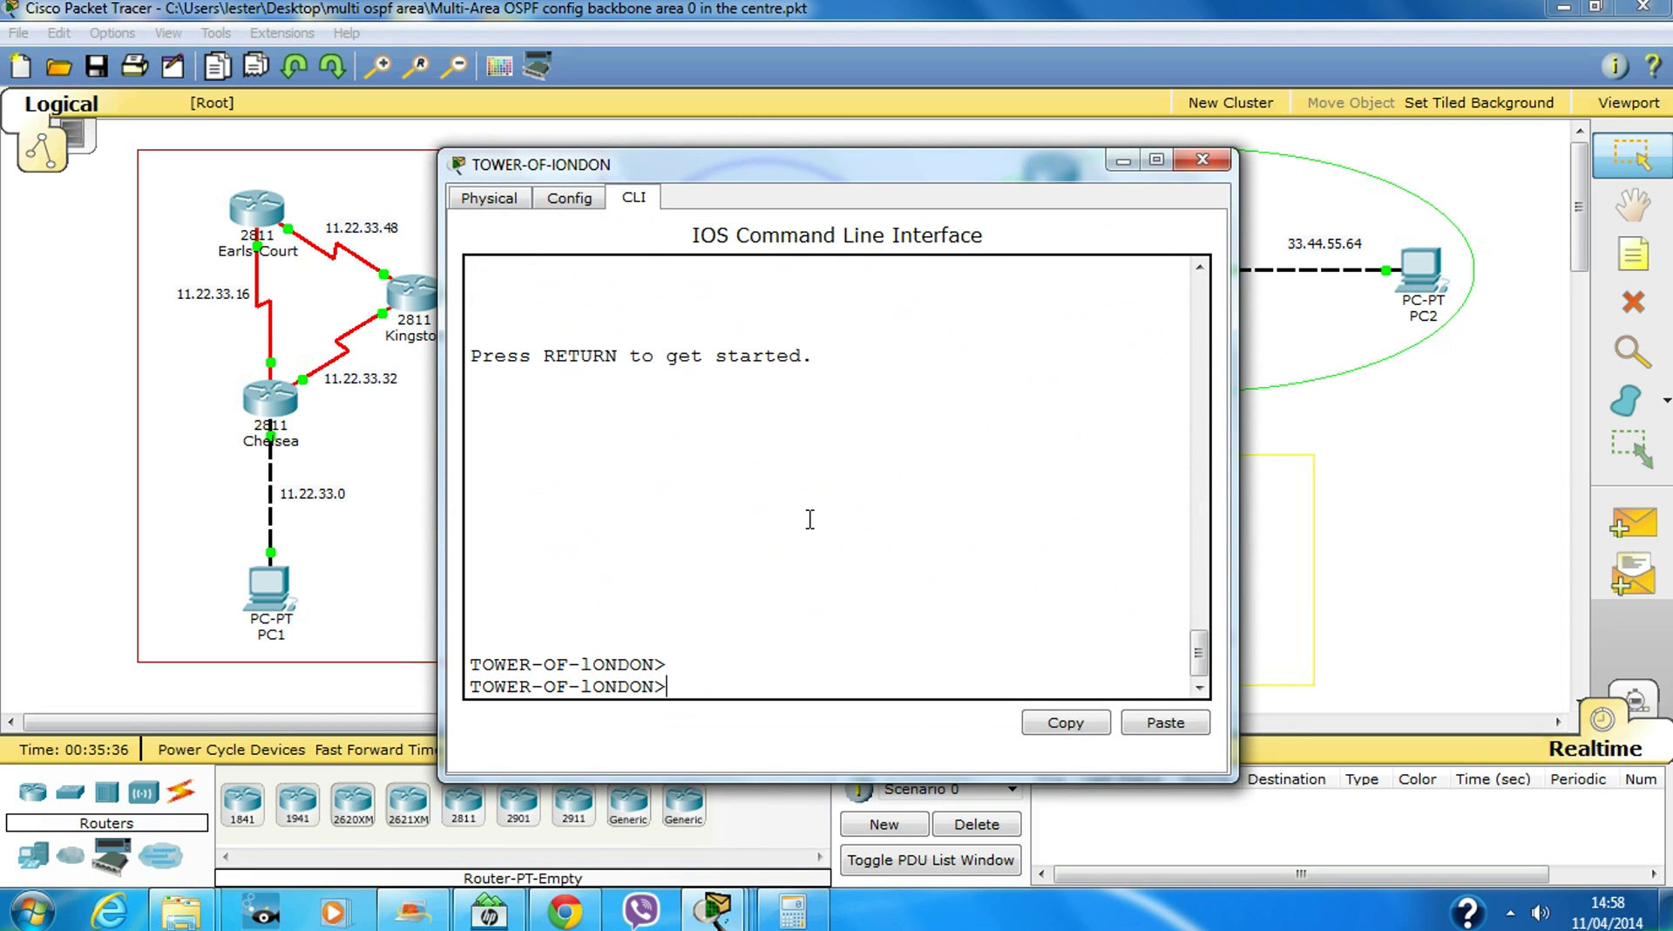
type("en")
key("Return")
key("Return")
type("sh ip")
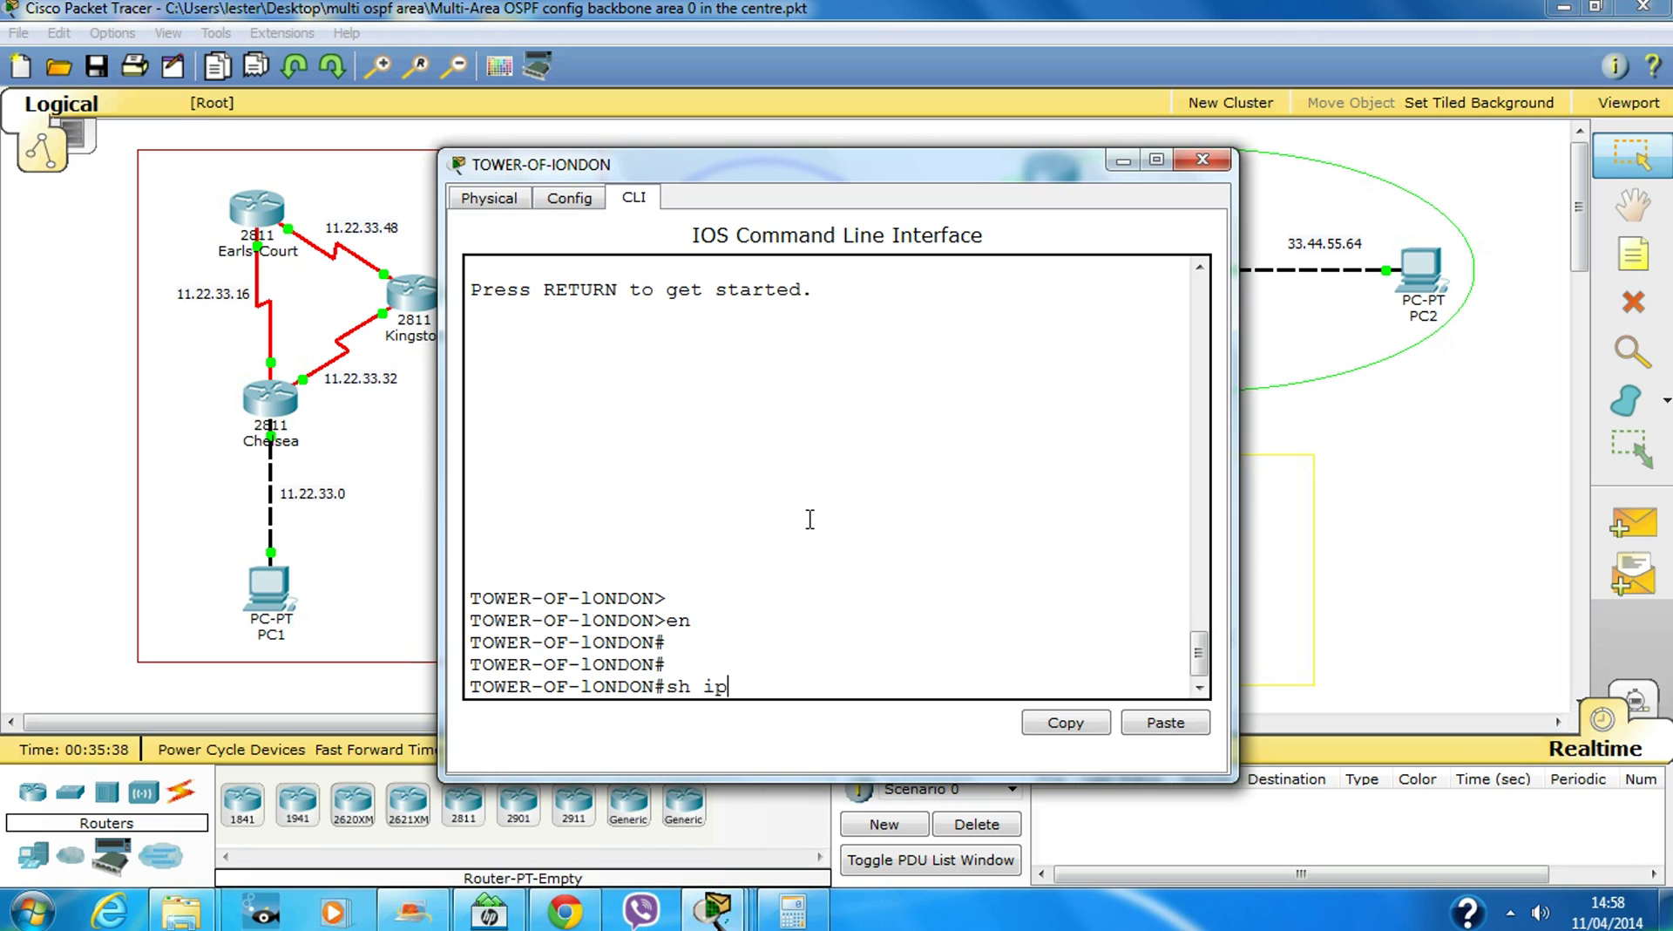
type(" ro")
key("Tab")
key("Return")
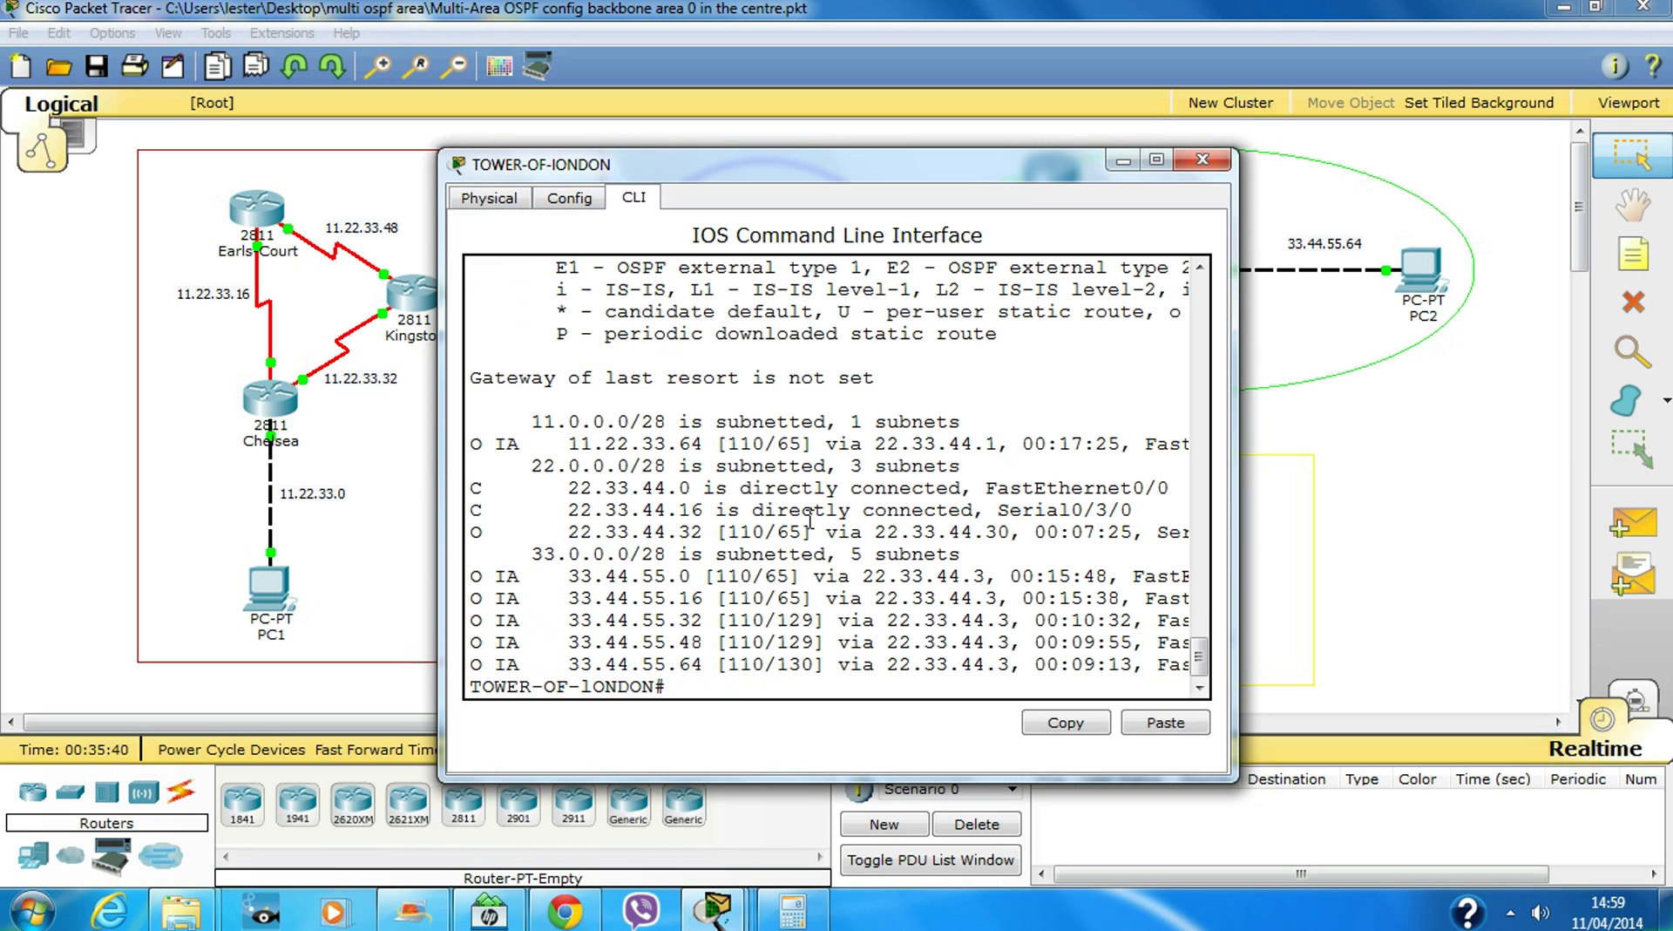
Examine the full route entries on TOWER-OF-lONDON, highlighting the one for 22.33.44.32, and close the router
left_click_drag(878, 179, 673, 185)
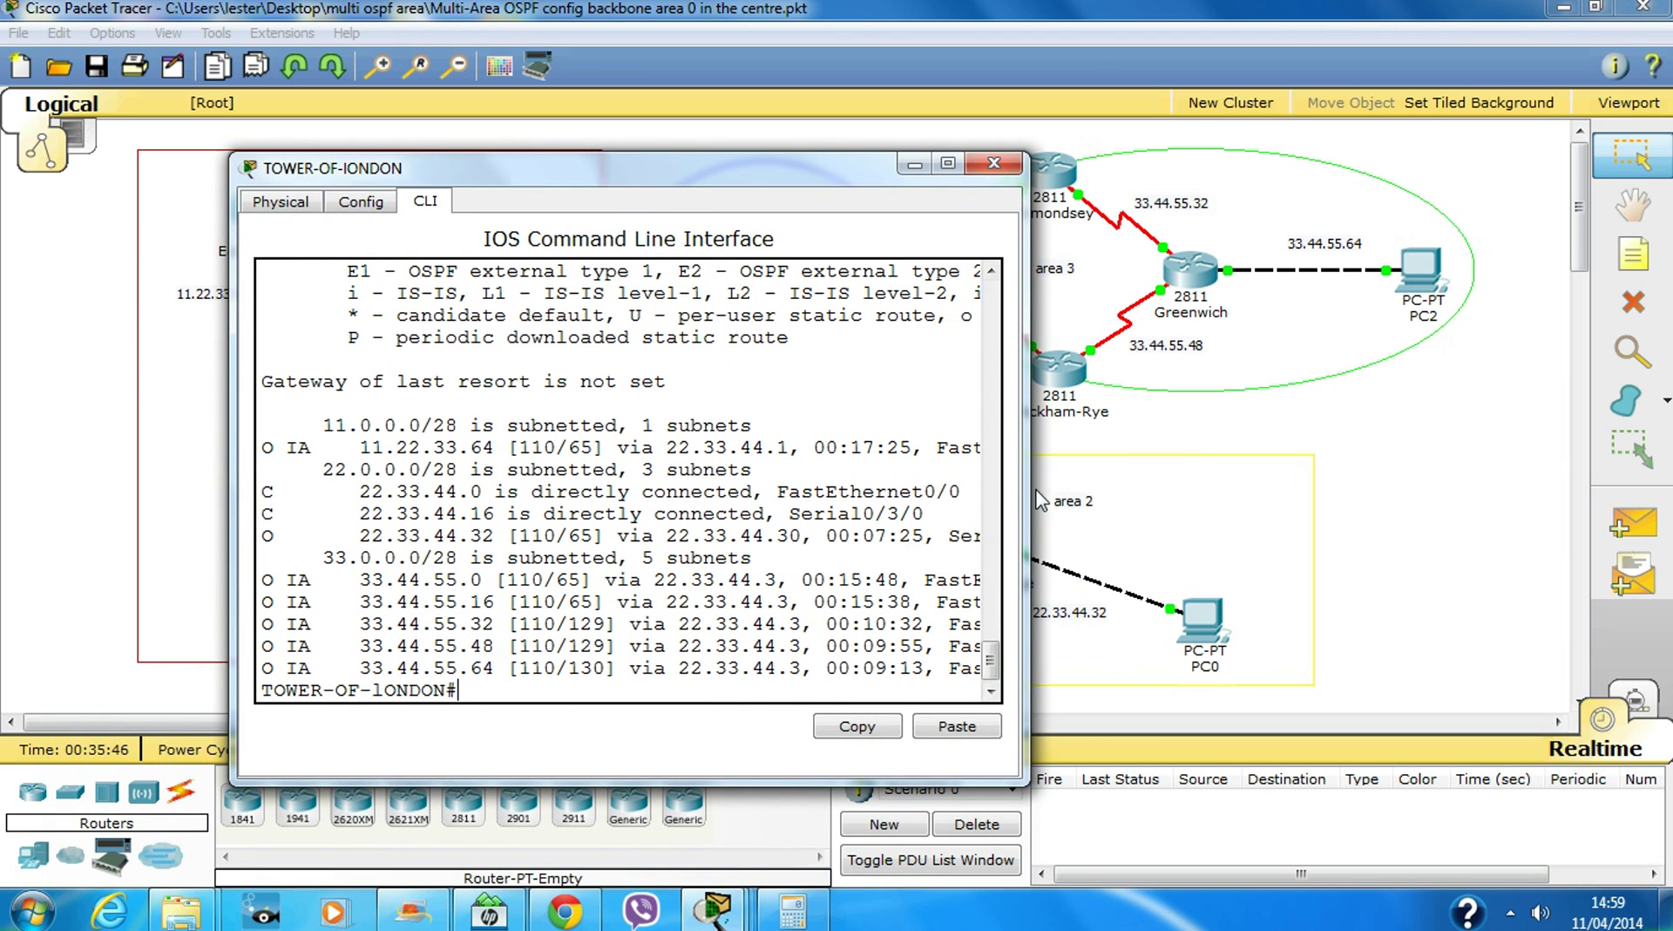
left_click_drag(1021, 485, 1242, 485)
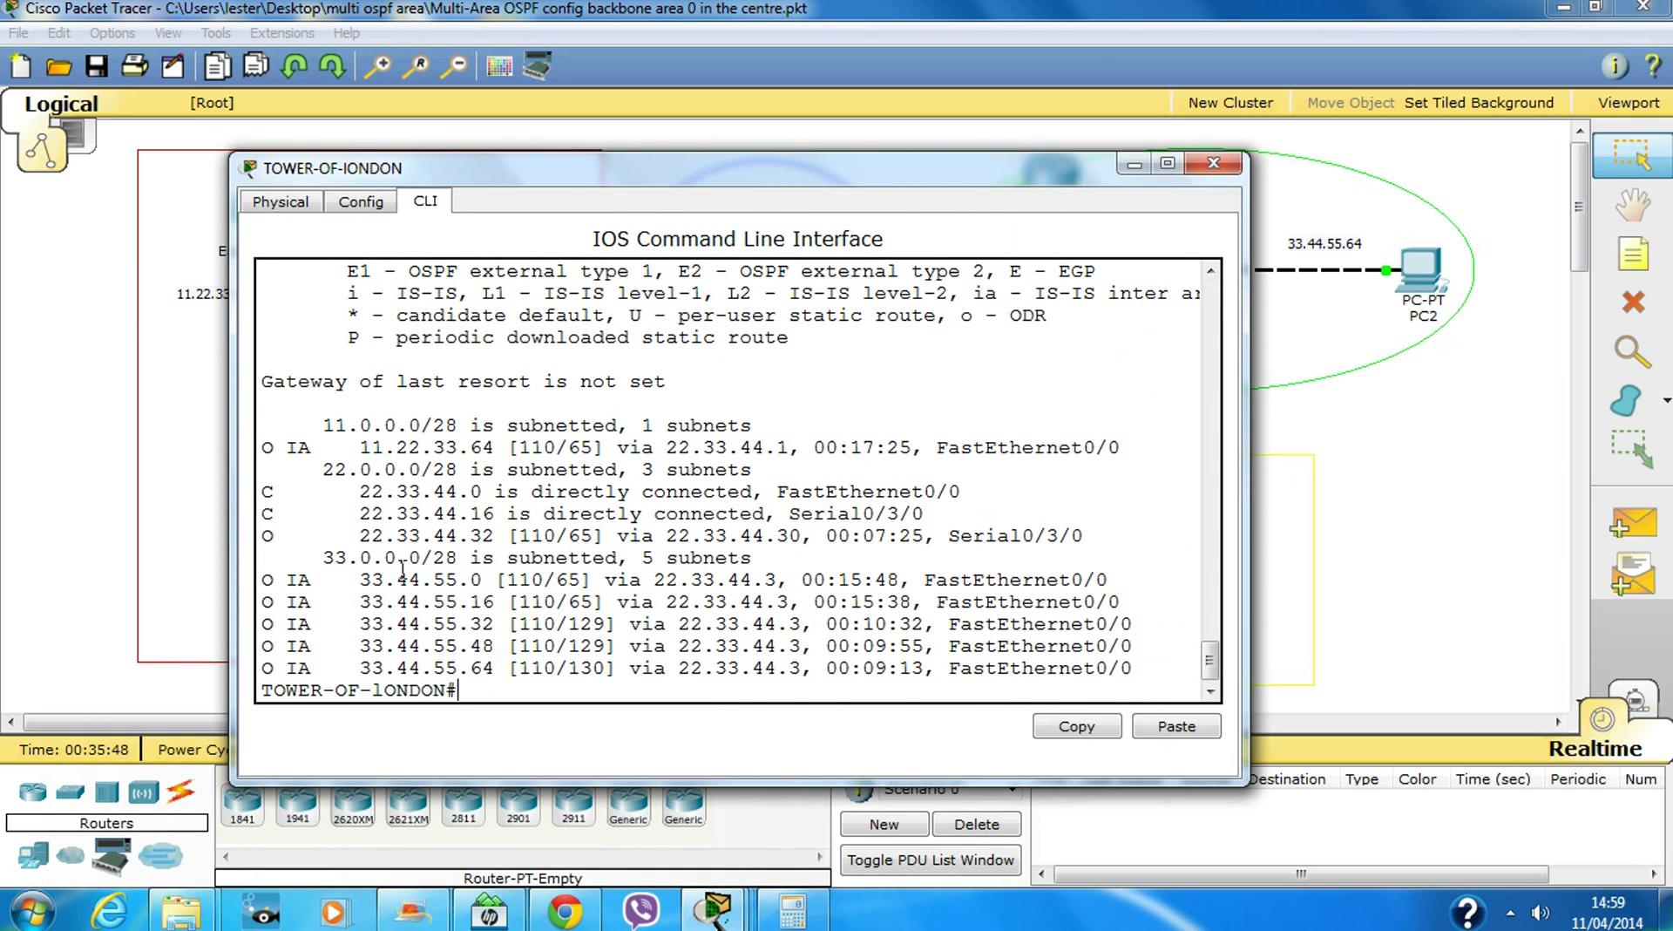
left_click_drag(337, 538, 840, 536)
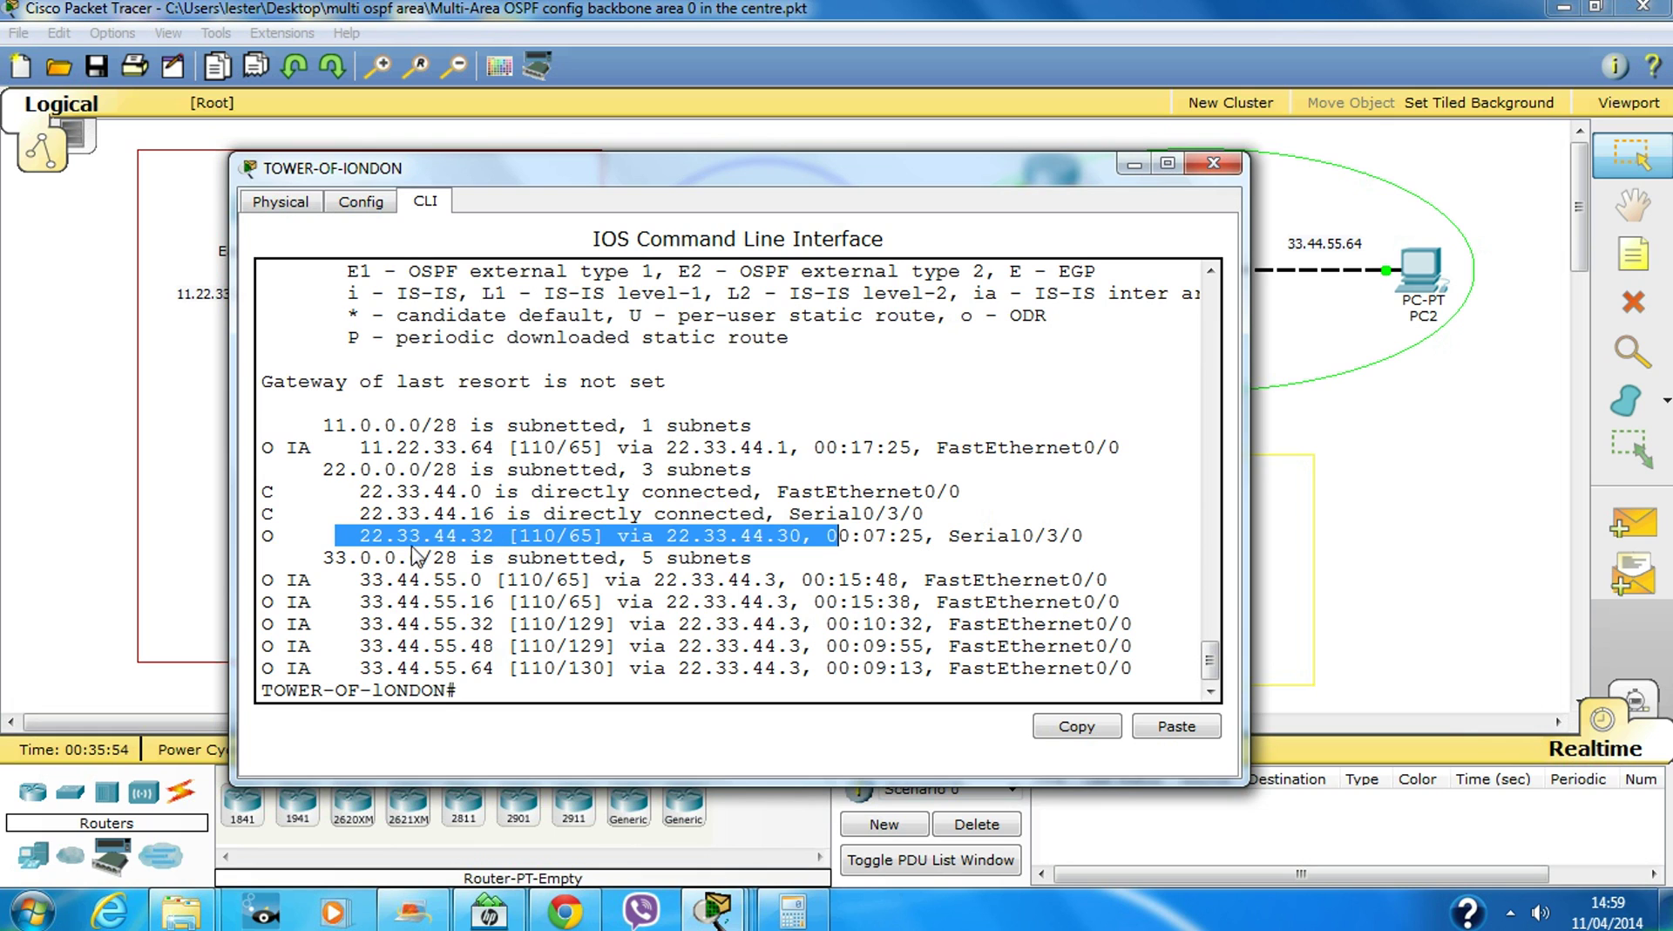
left_click(1223, 168)
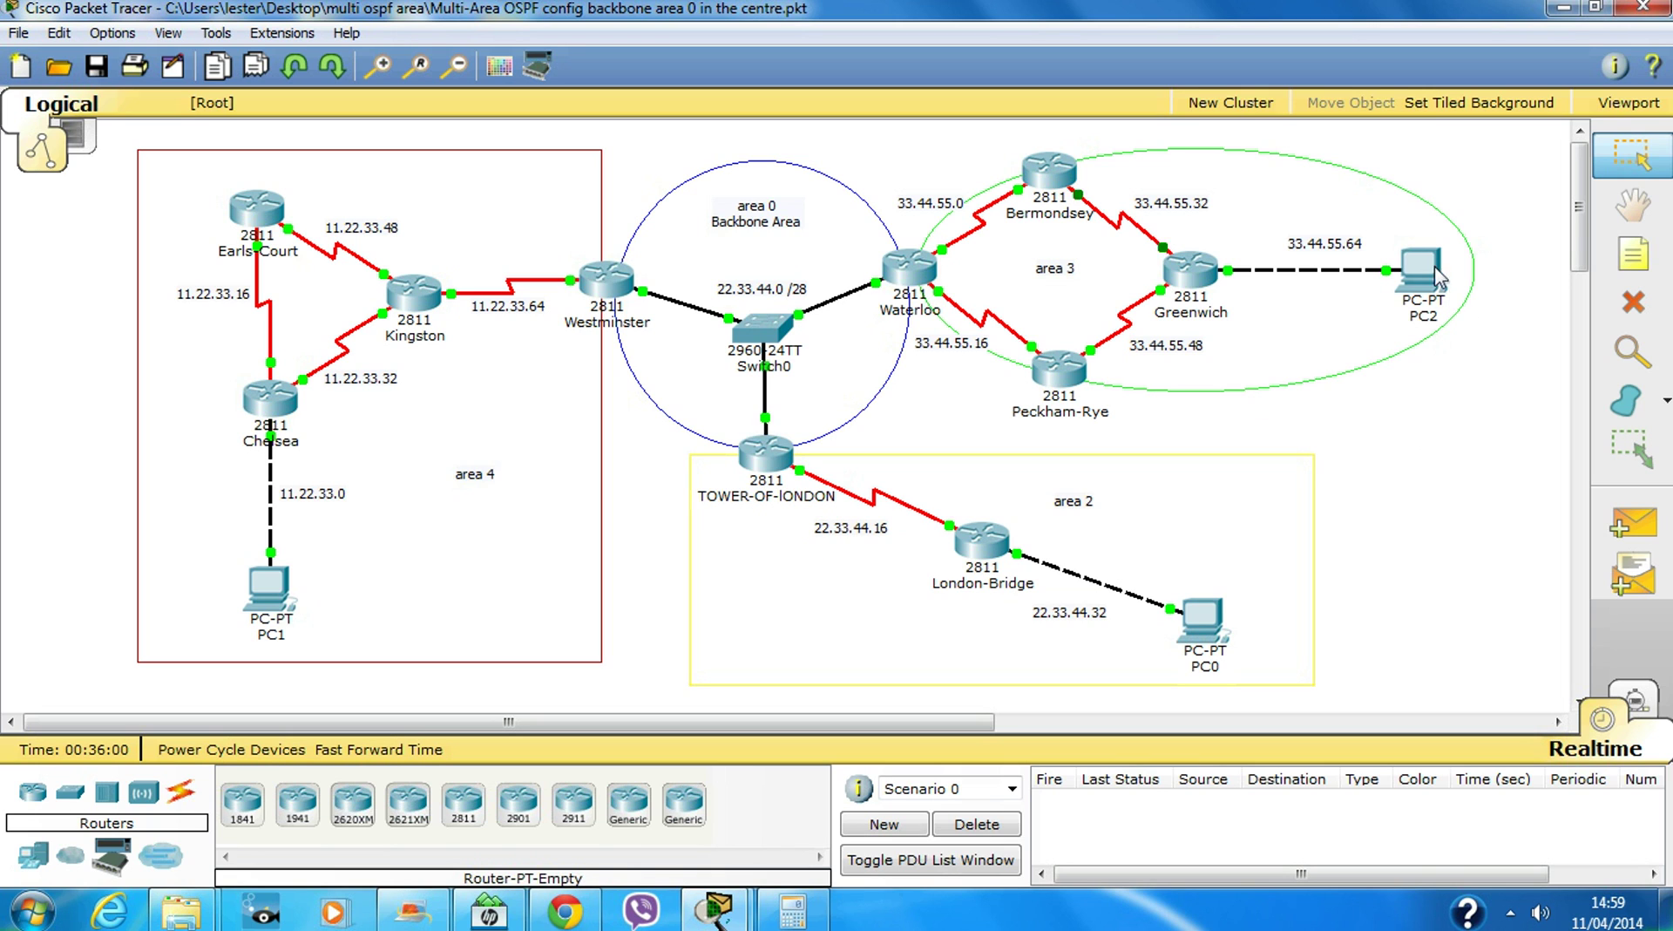
Look up PC2's IP address and ping 33.44.55.78 from PC0's command prompt
mouse_move(1430, 271)
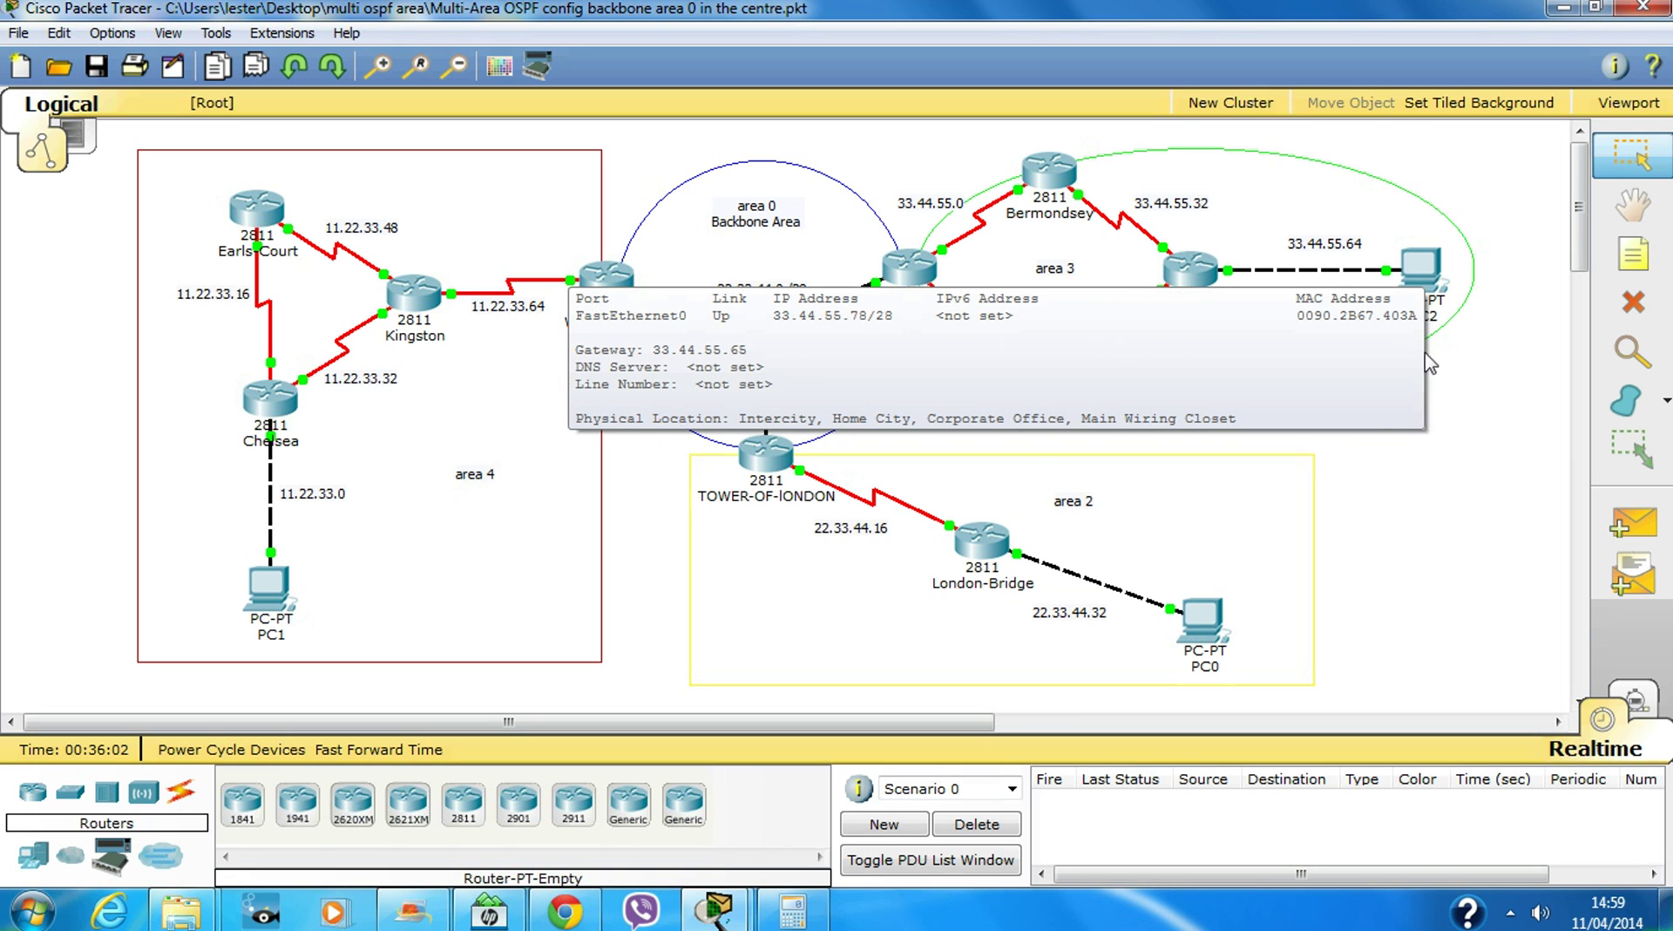
left_click(1203, 621)
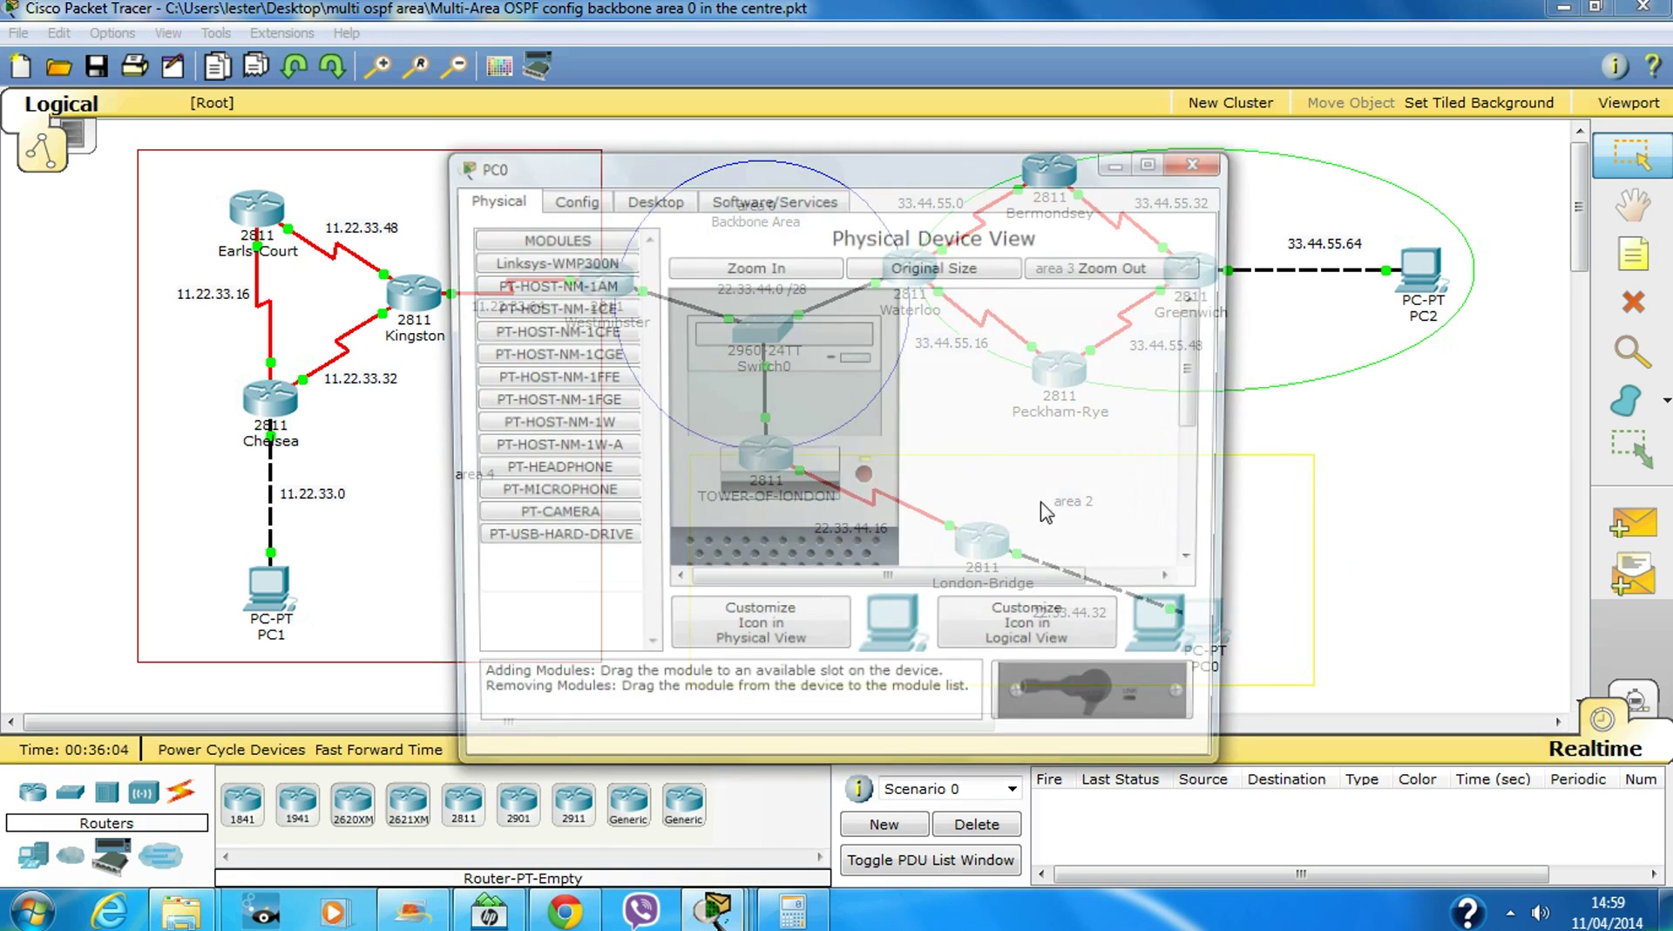
left_click(651, 197)
left_click(953, 291)
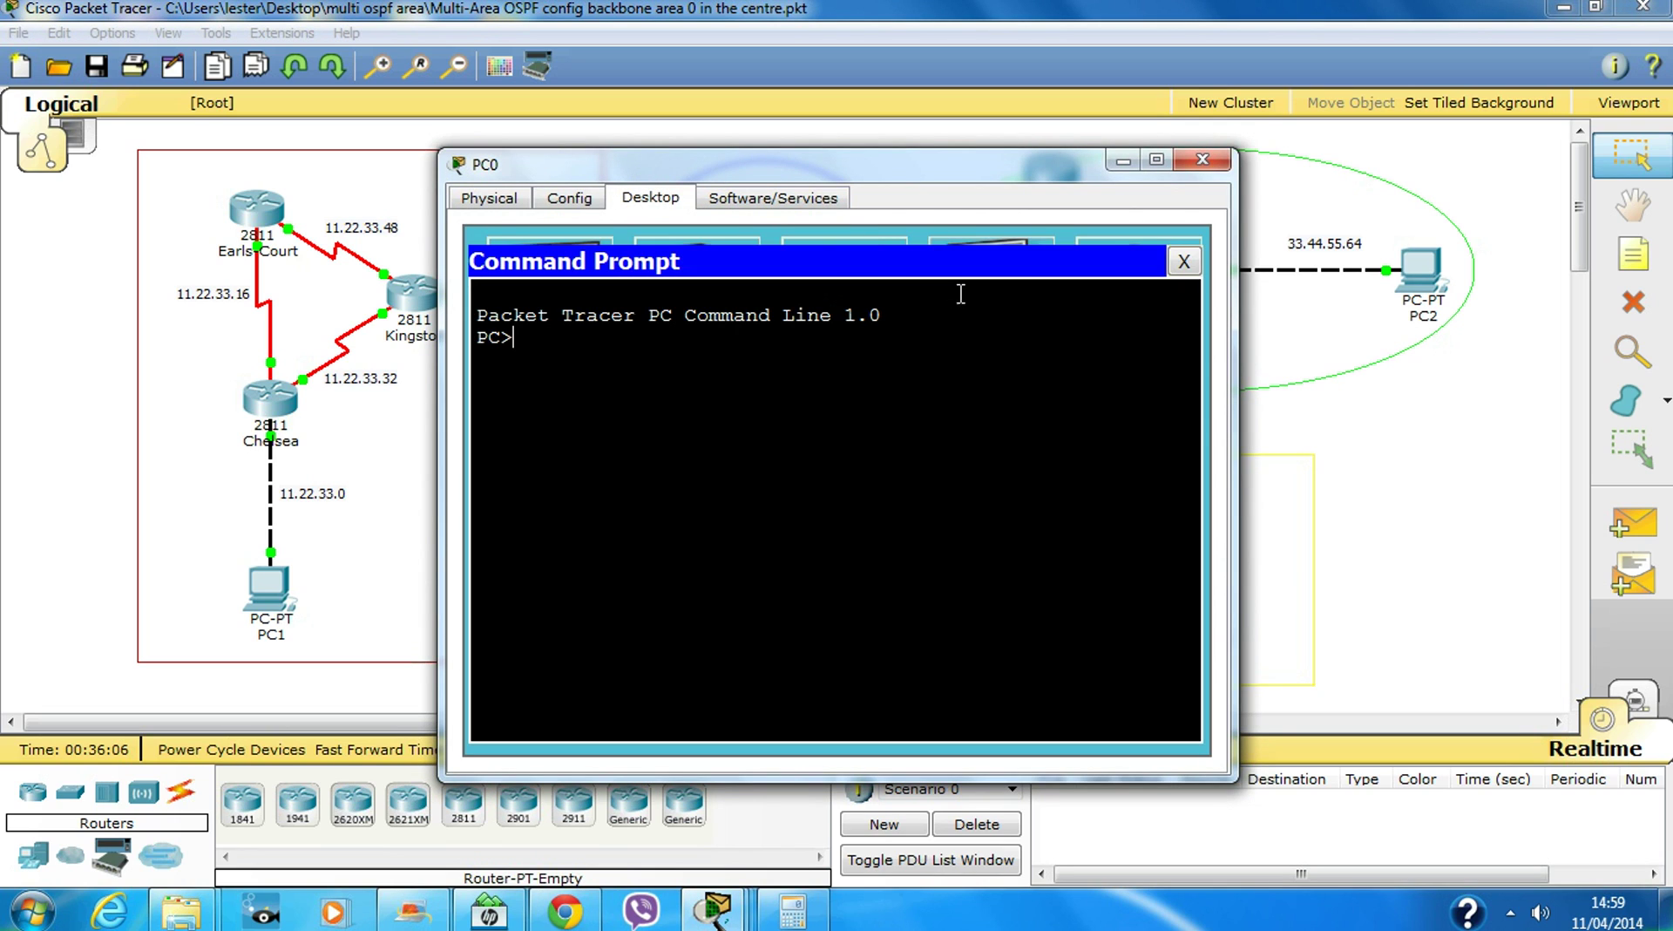
type("ping 33.")
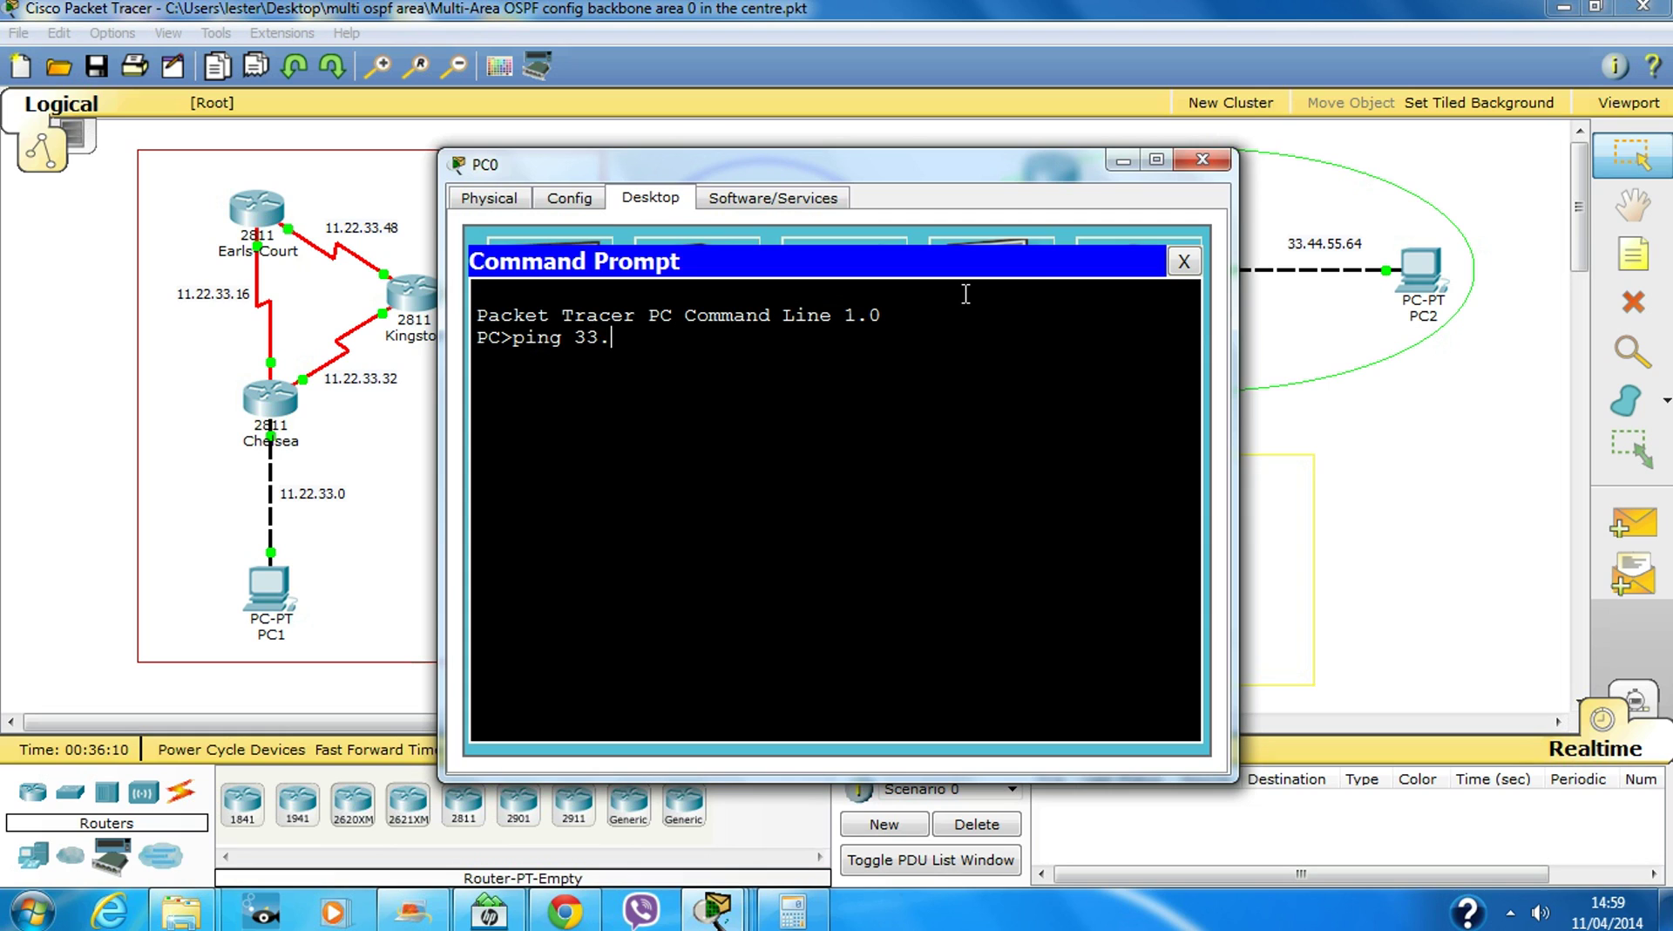
type("44.55.")
type("78")
key("Return")
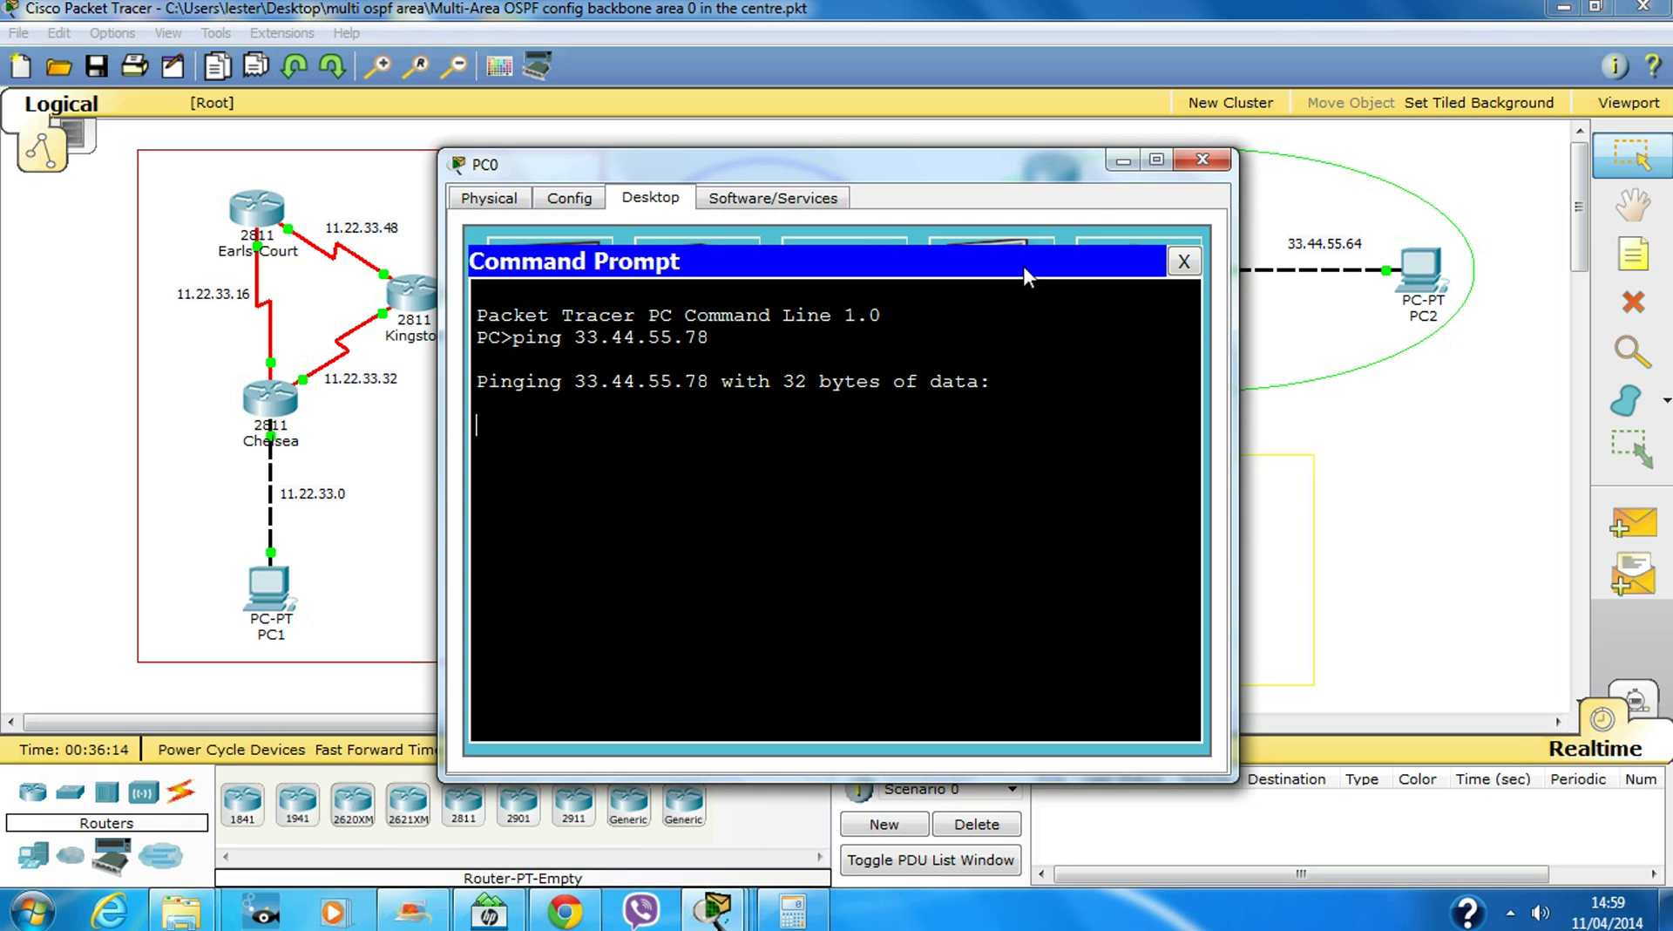
left_click_drag(1036, 178, 785, 198)
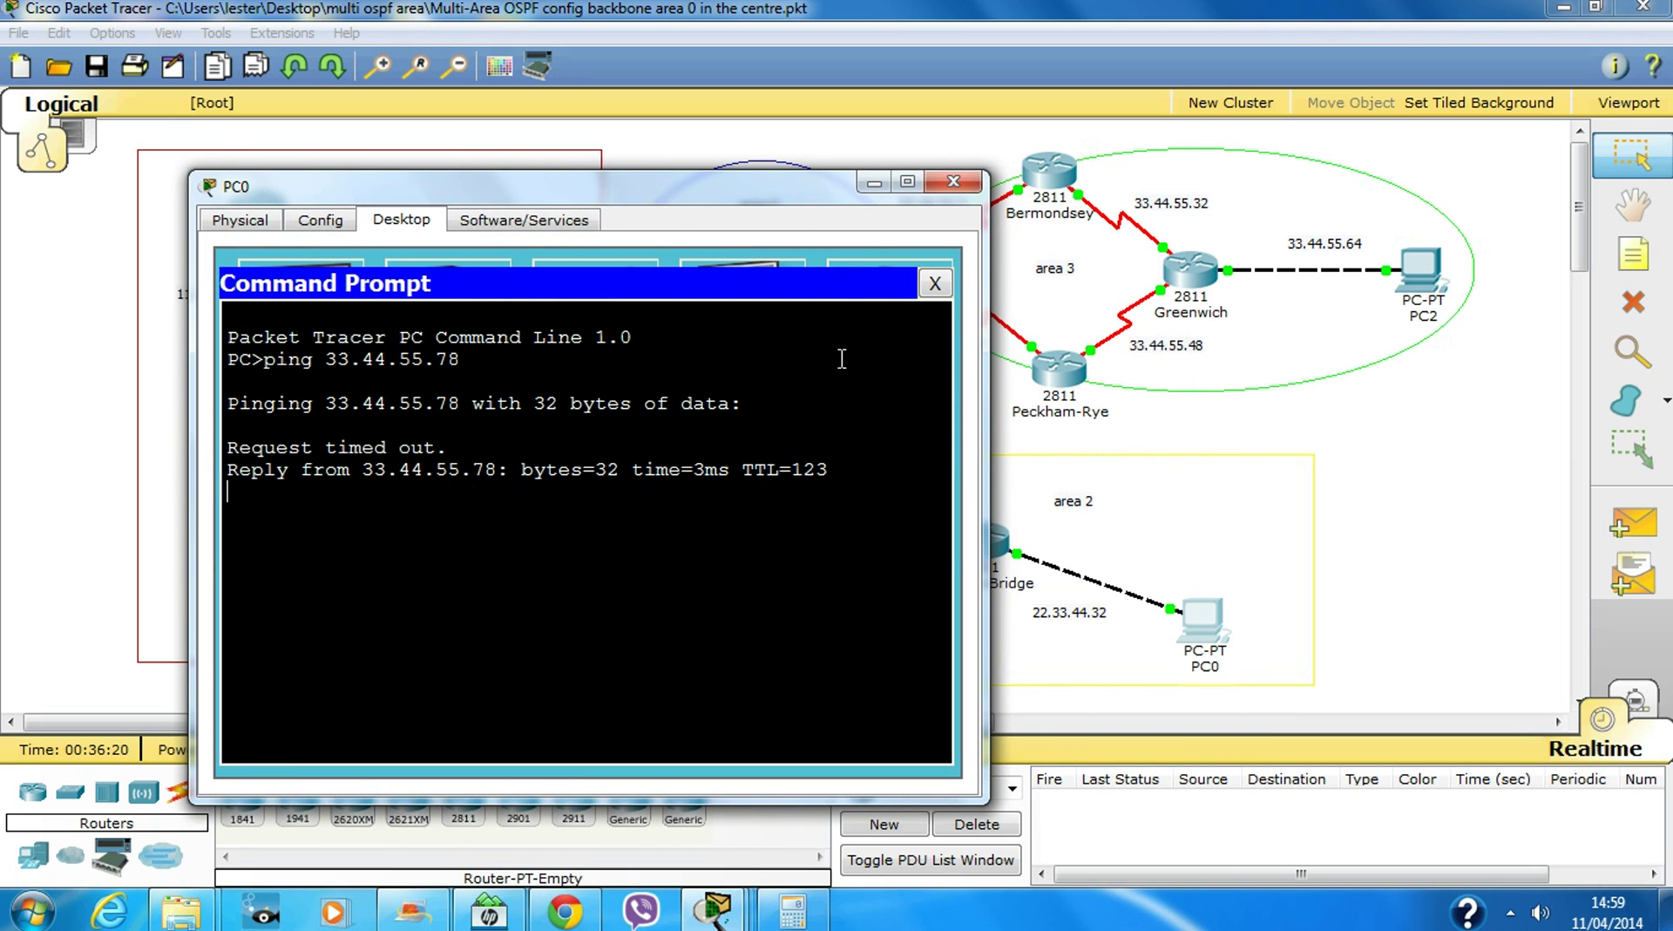
left_click(950, 183)
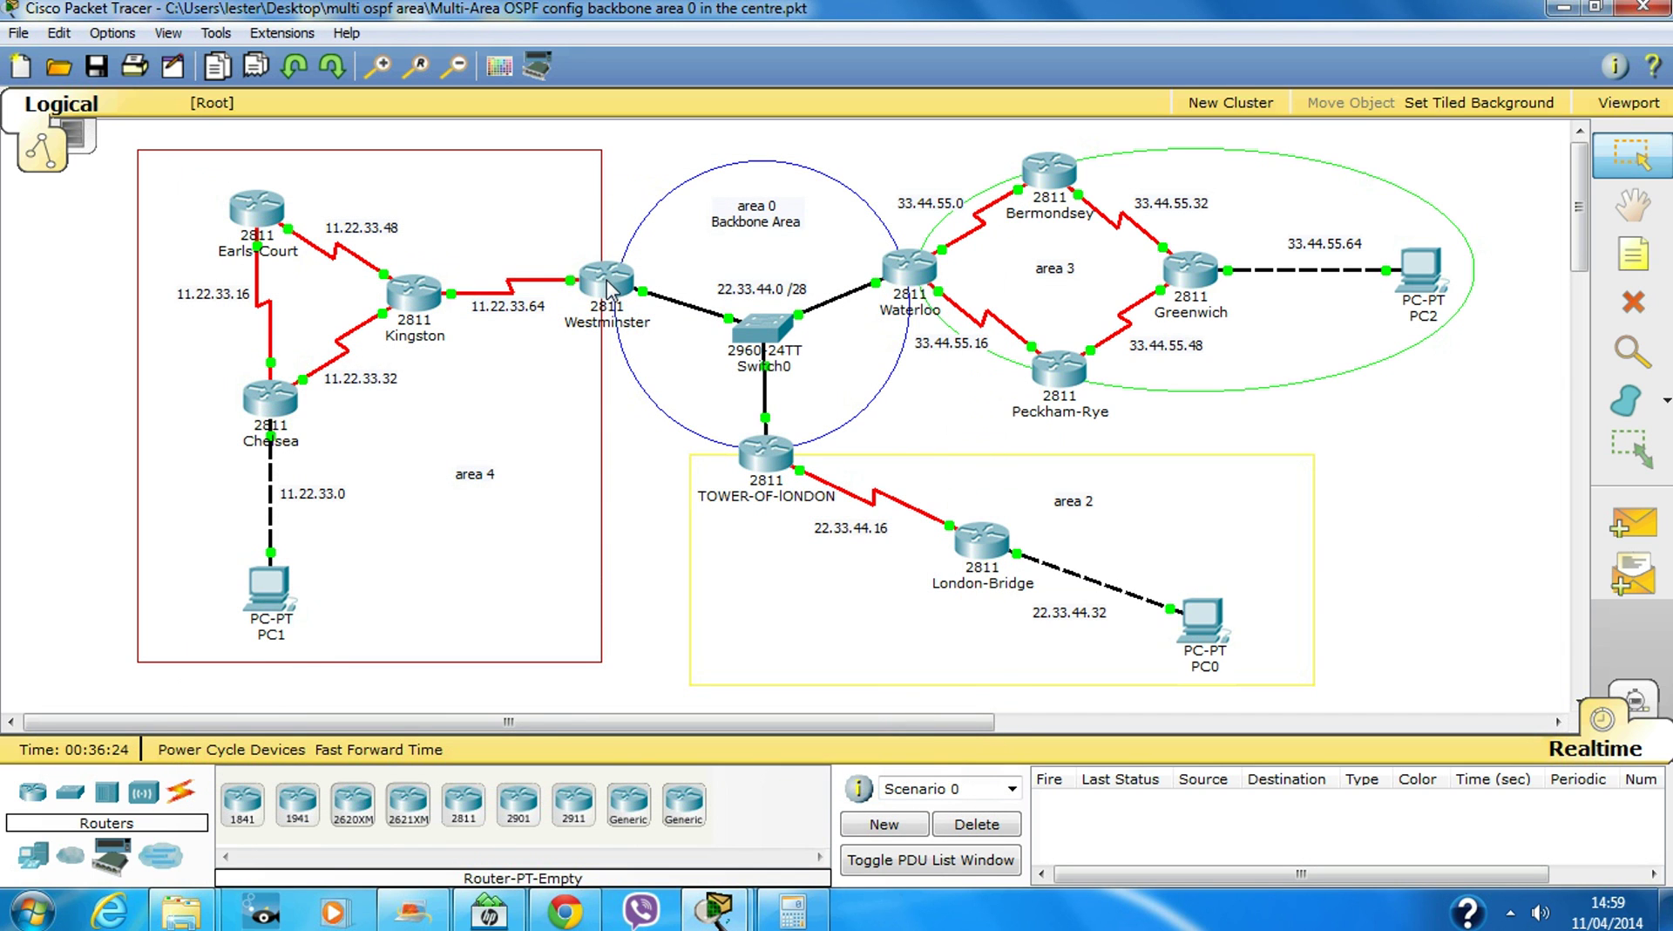
Open the Kingston router's command line and enter global configuration mode
left_click(417, 303)
left_click(632, 208)
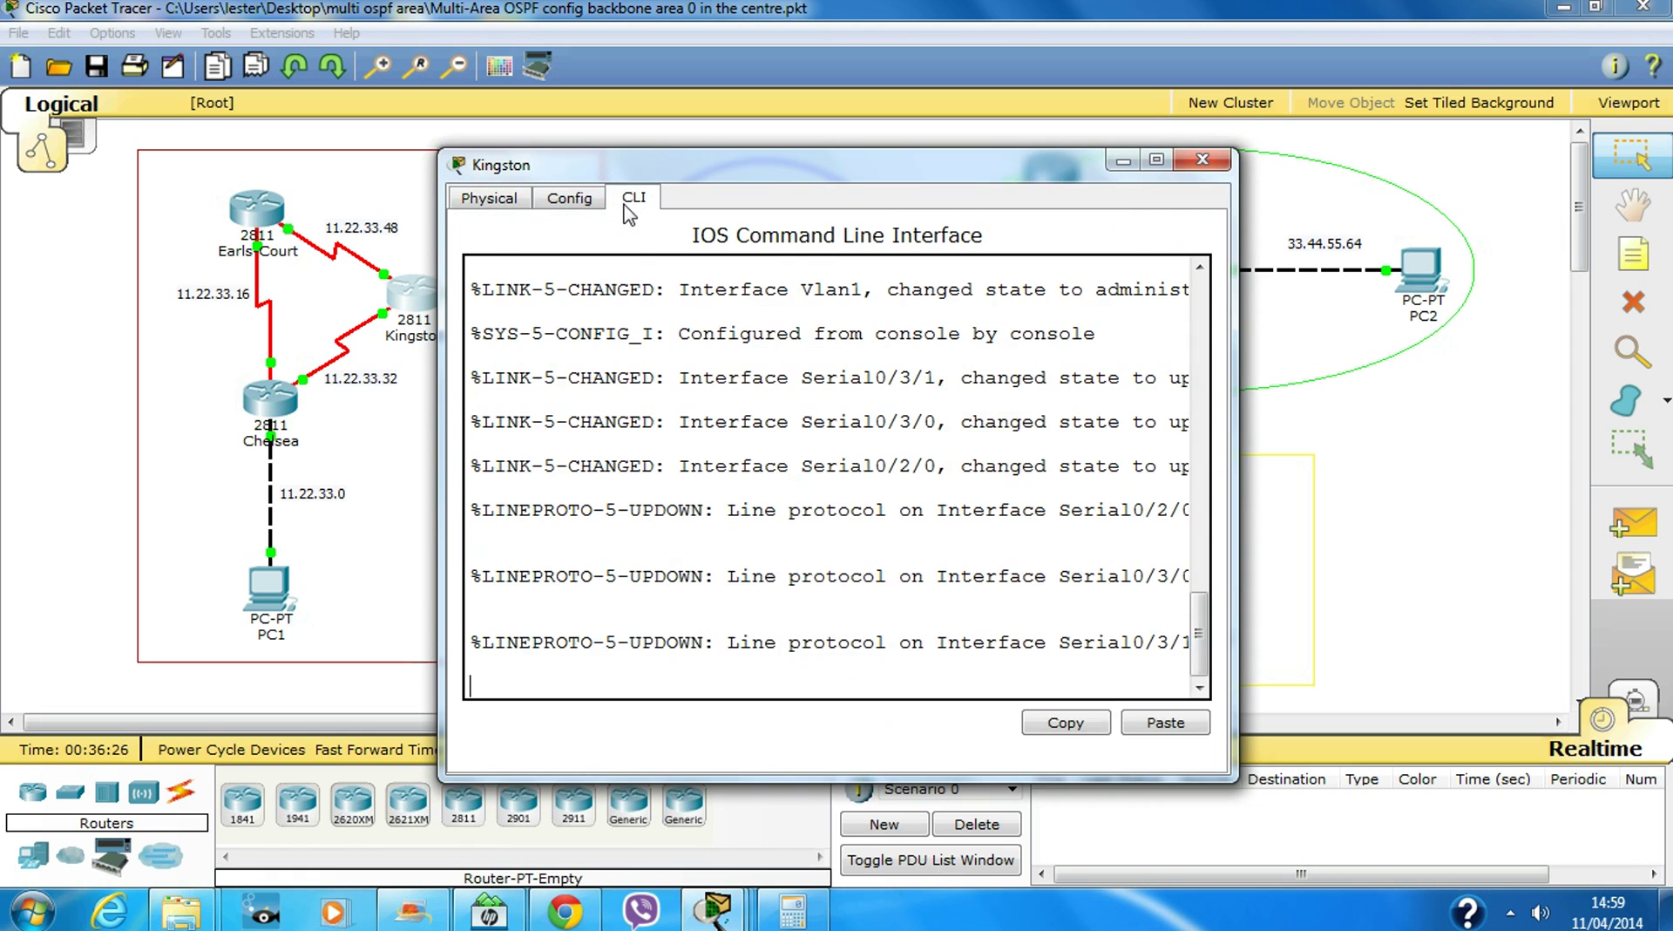
double_click(765, 173)
key("Return")
type("en")
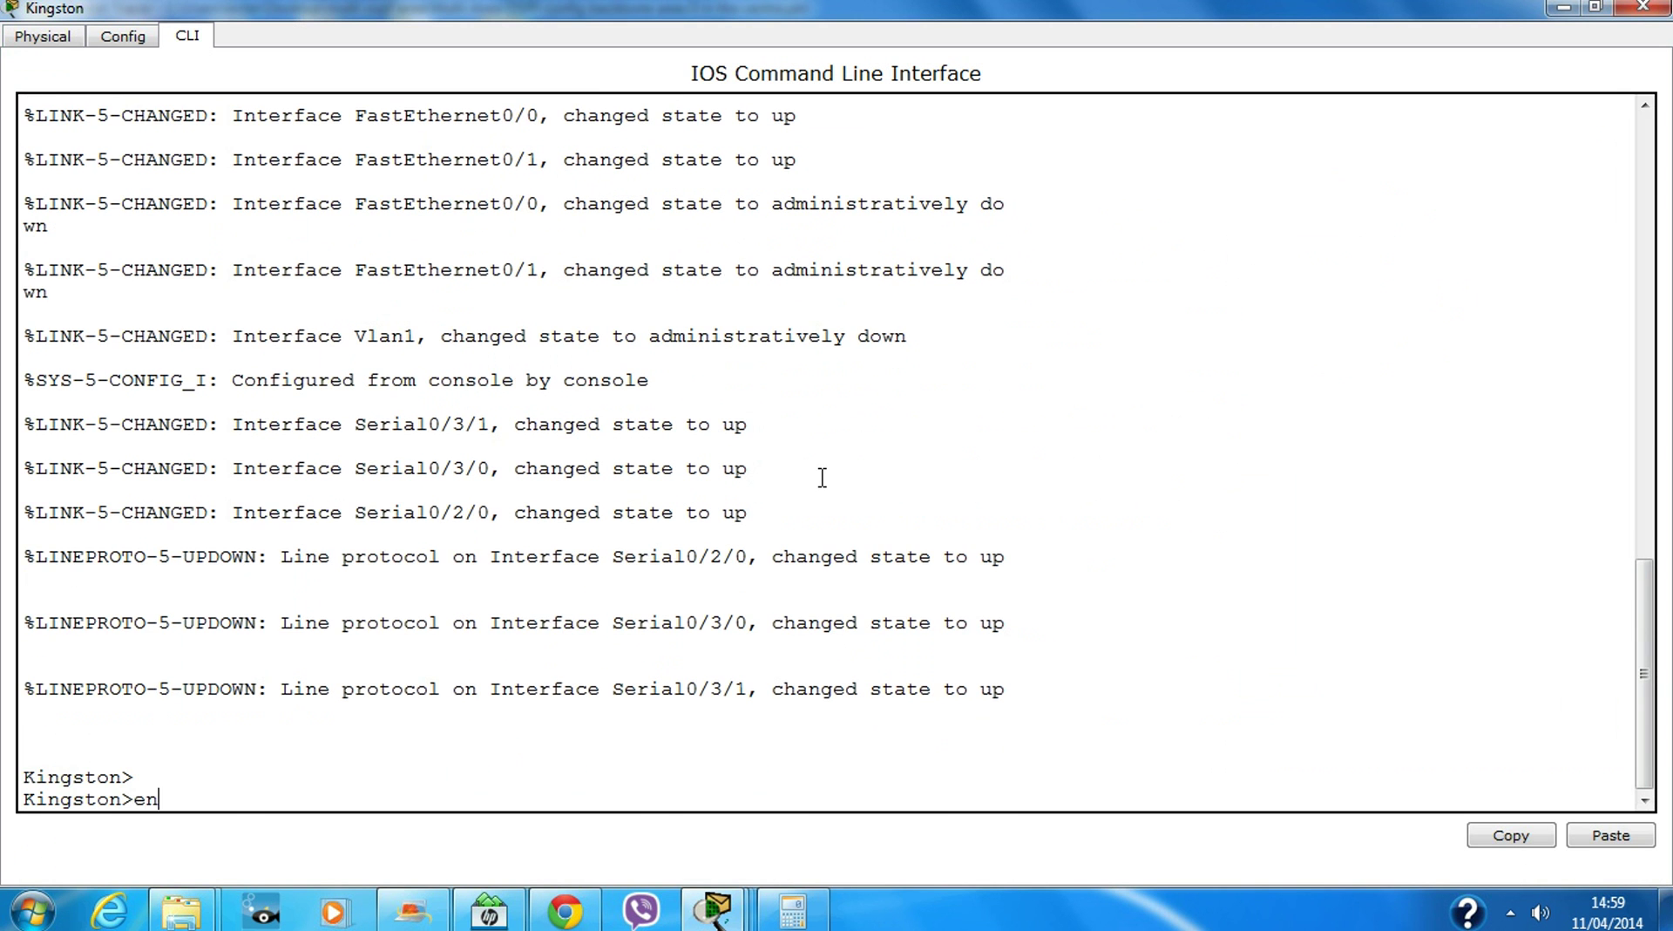
key("Return")
key("Return")
key("Return")
key("Return")
type("cond")
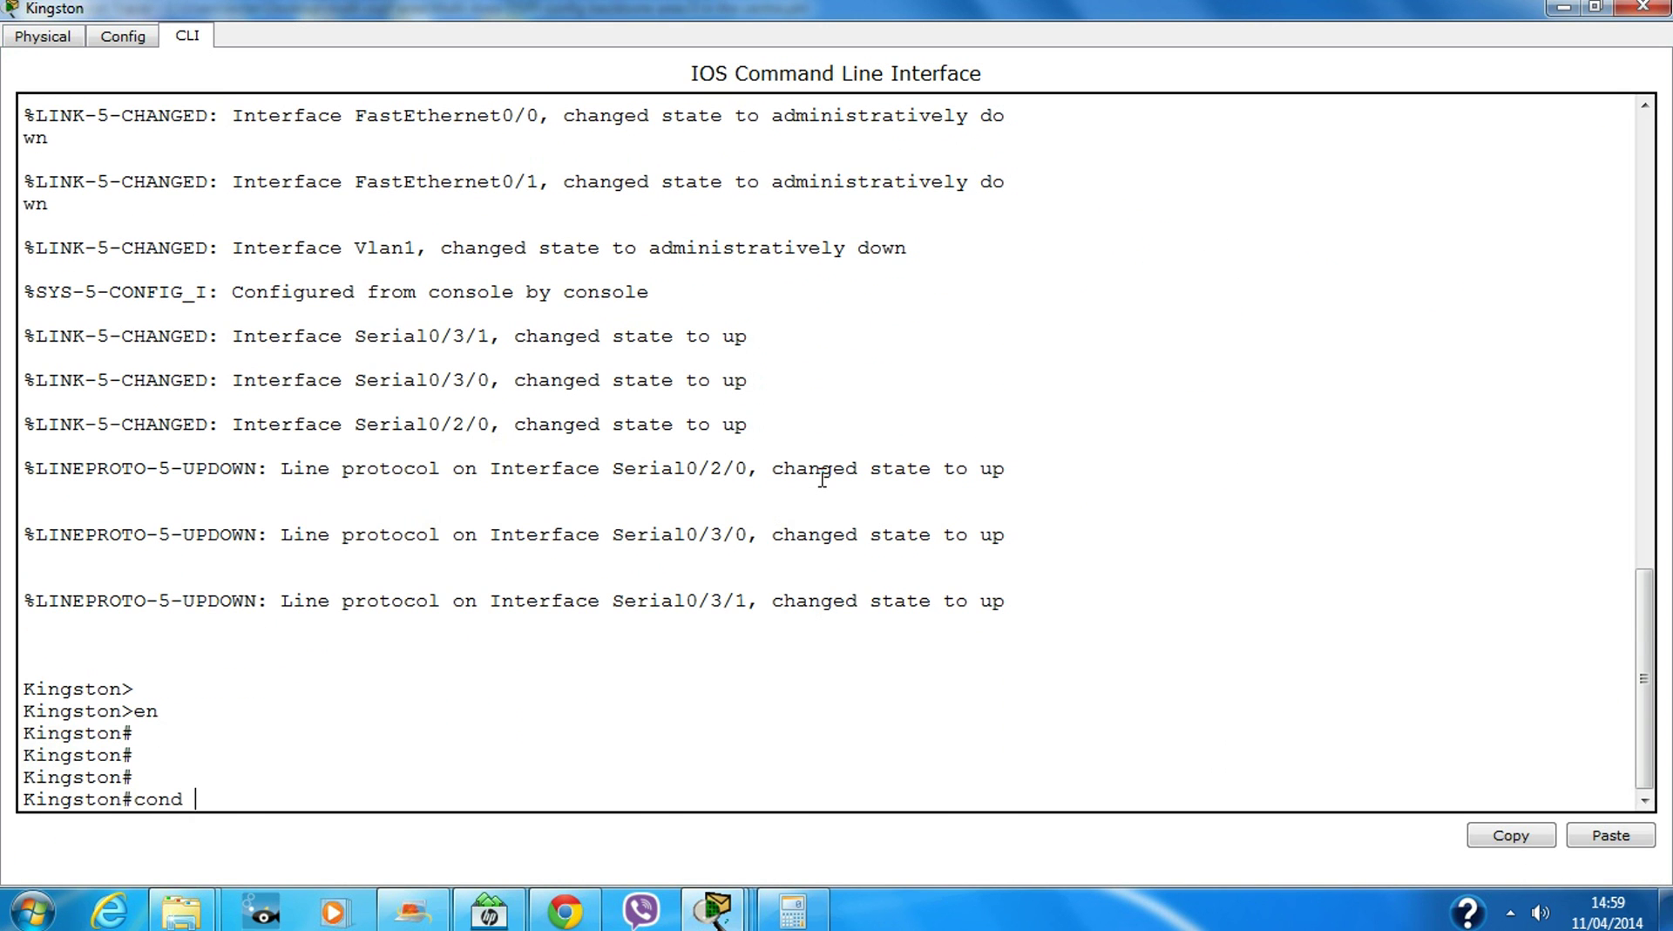
key("BackSpace")
key("BackSpace")
type("f")
key("BackSpace")
key("BackSpace")
type("f t")
key("Return")
key("Return")
key("Return")
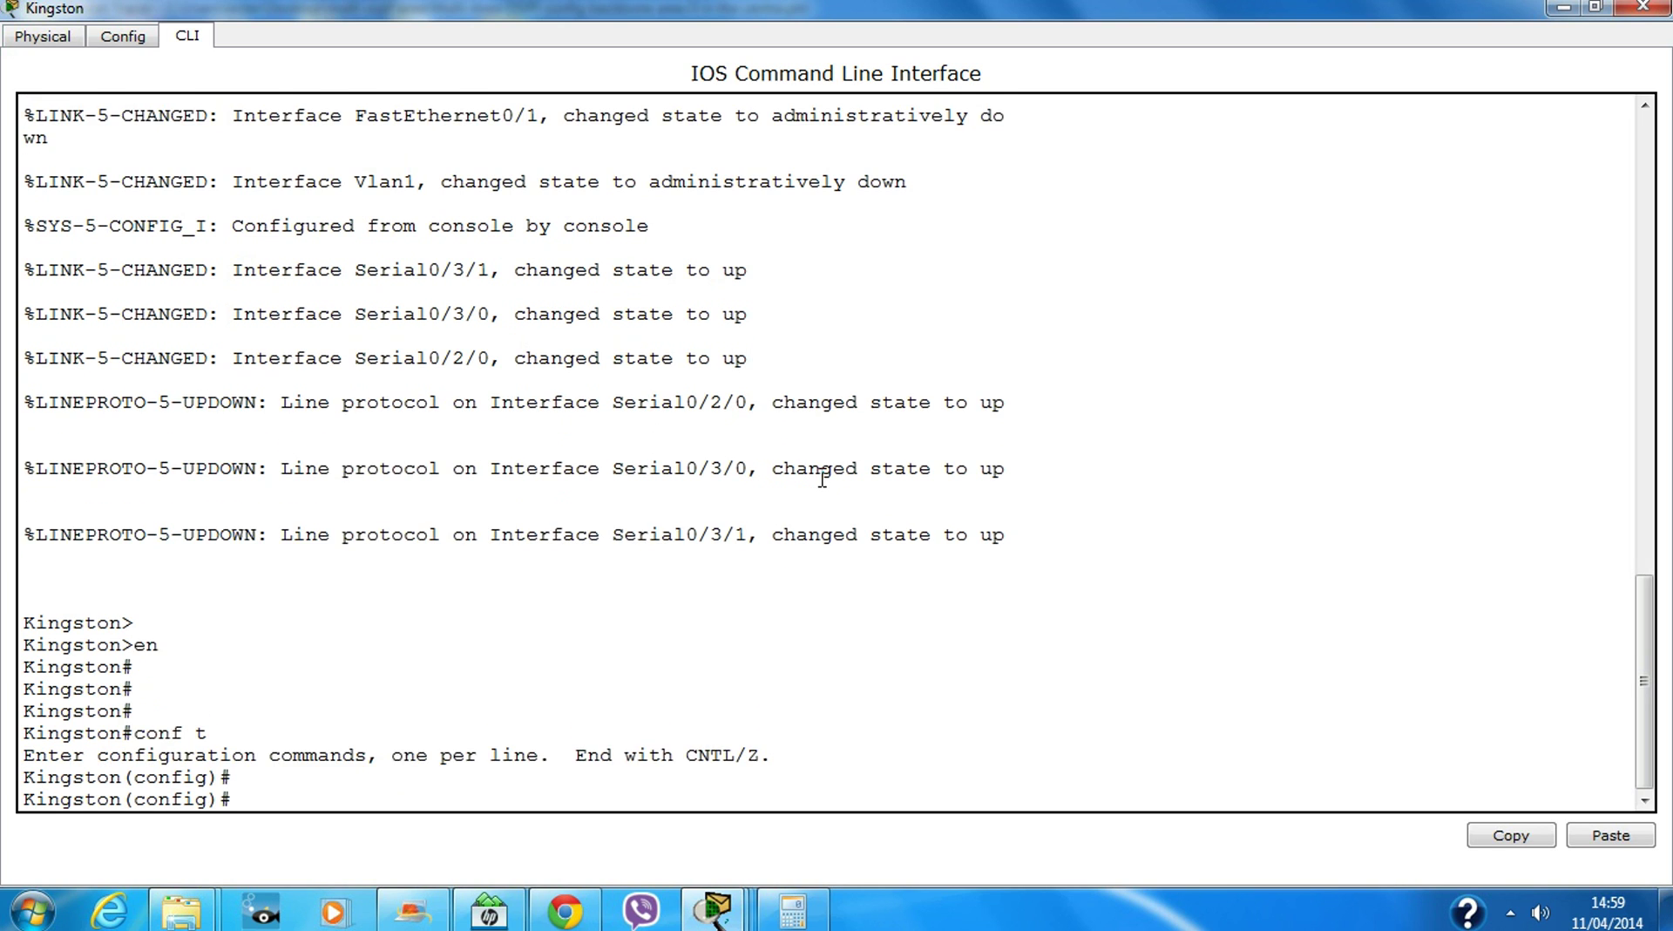
Start OSPF process 4 on Kingston, checking the topology for its area number
type("ro")
key("Tab")
type("os")
key("Tab")
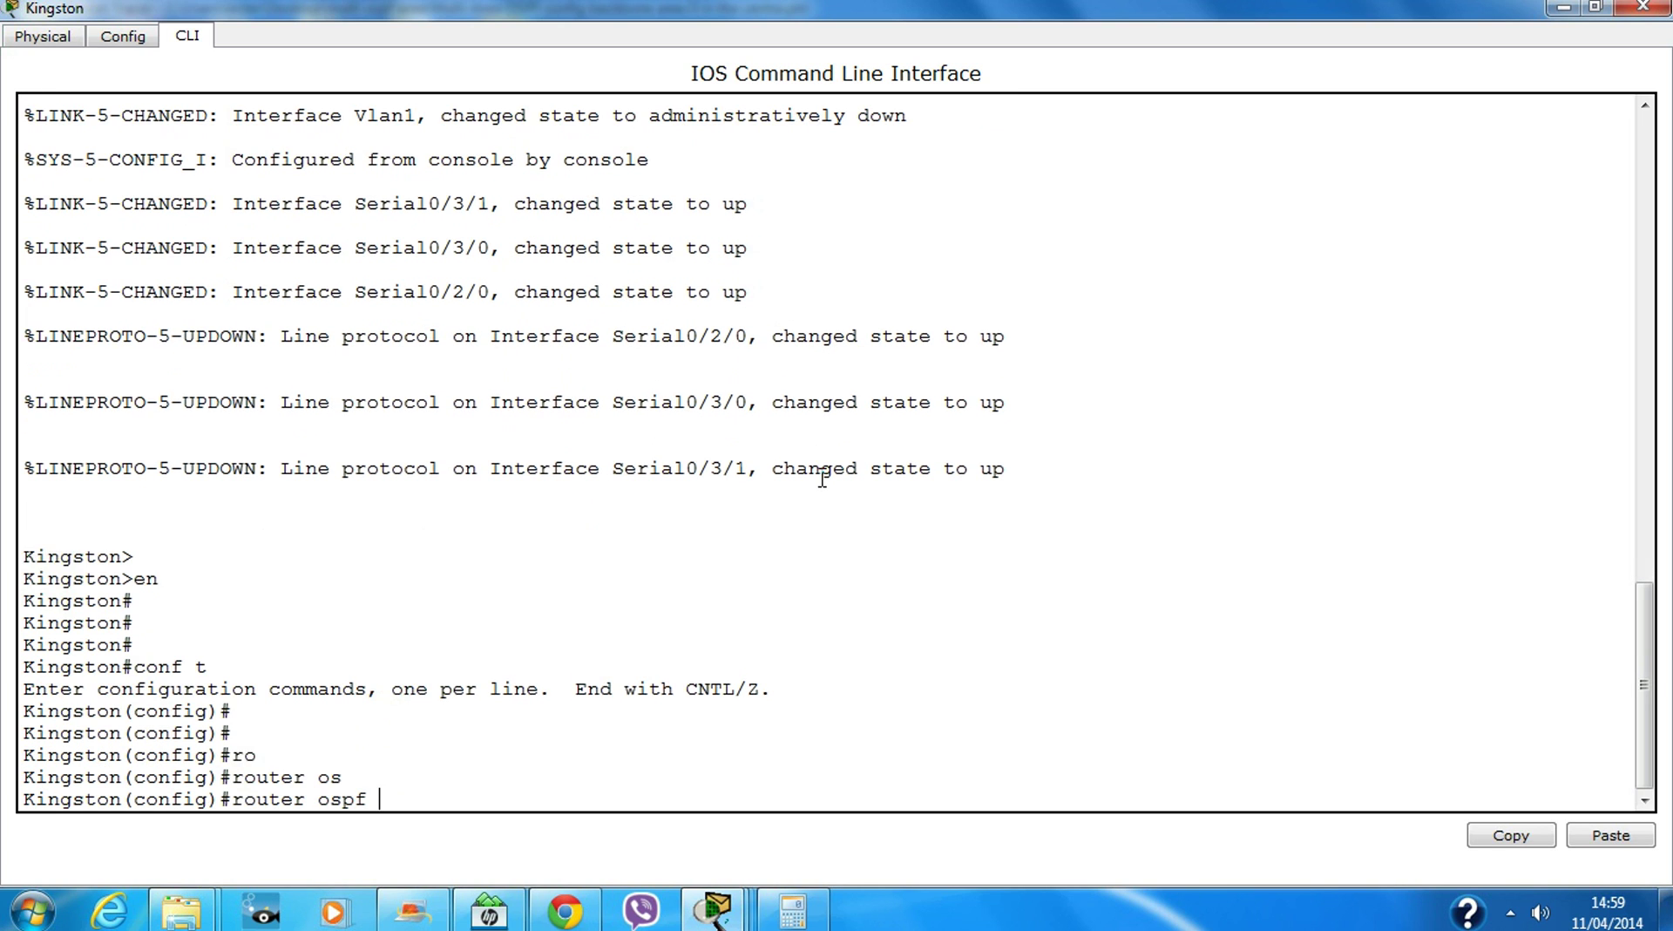
left_click(1596, 7)
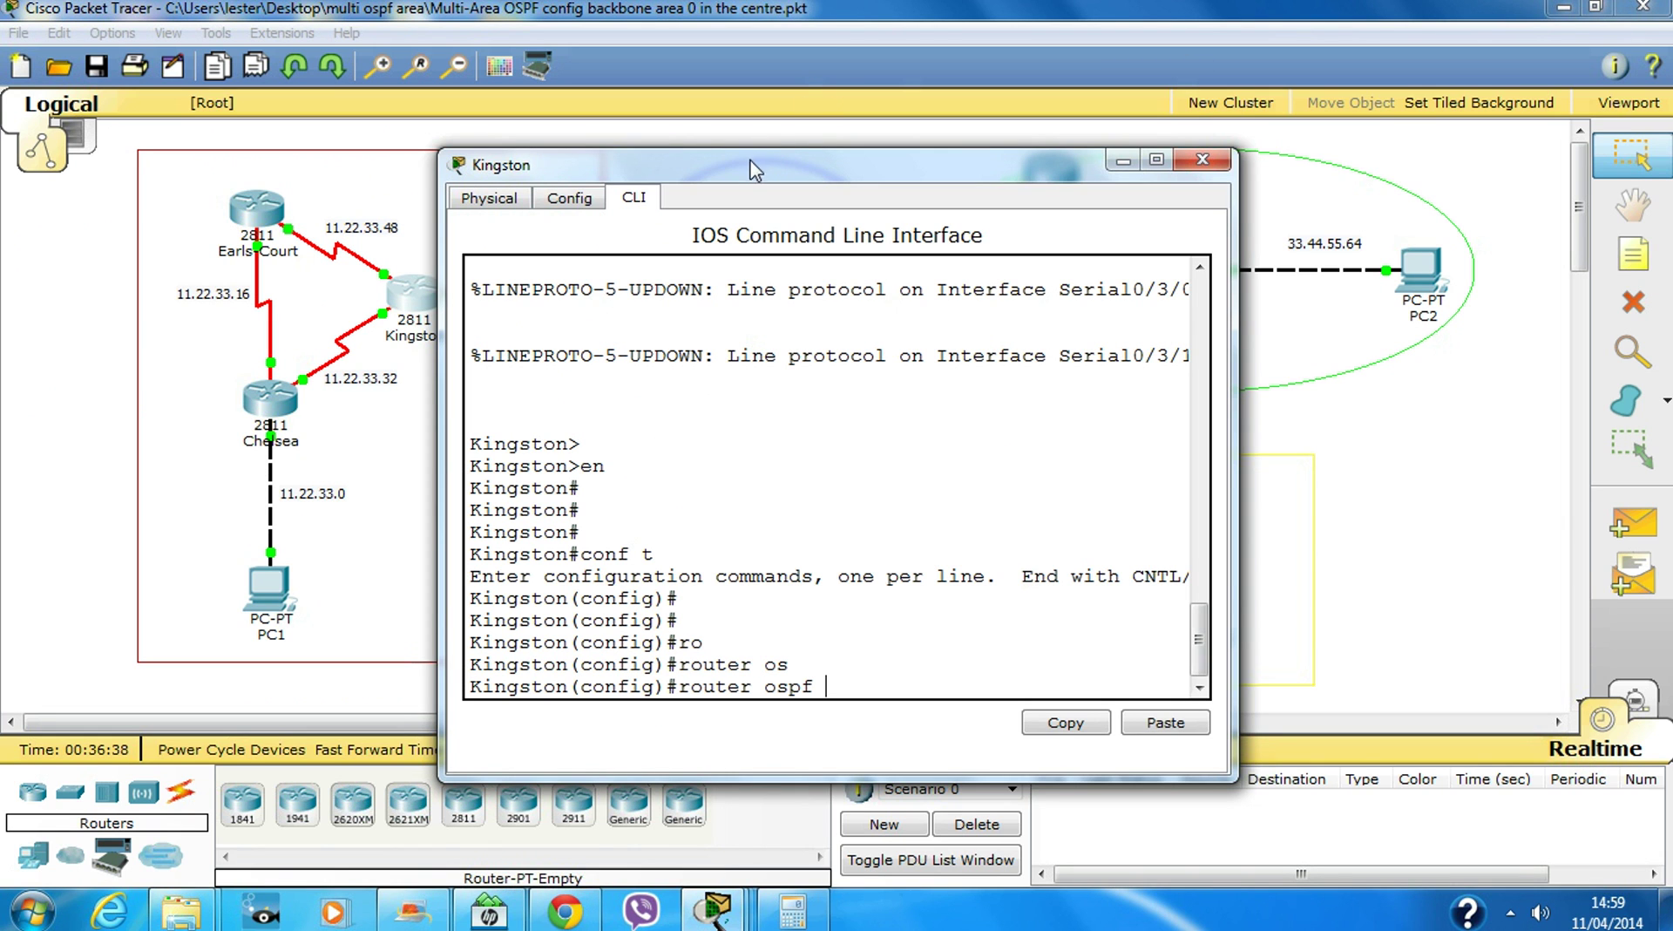
left_click_drag(725, 171, 579, 159)
left_click(1010, 148)
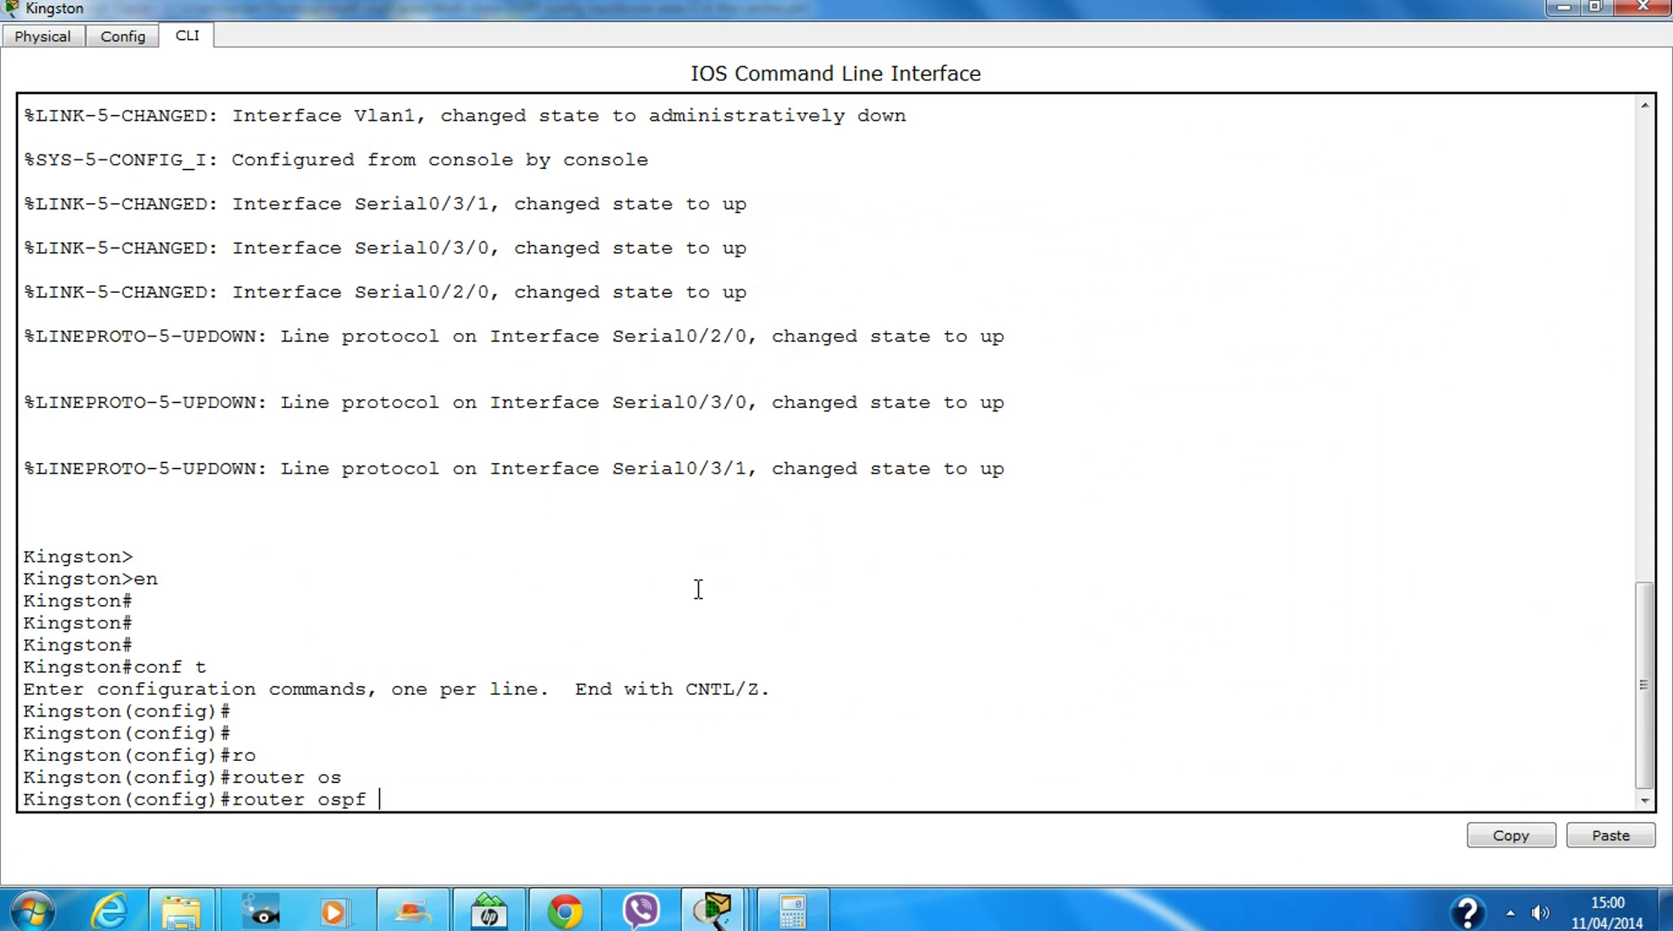
type("4")
key("Return")
Display Kingston's routing table and advertise network 11.22.33.32 with wildcard 0.0.0.15 in area 4
type("do sh ")
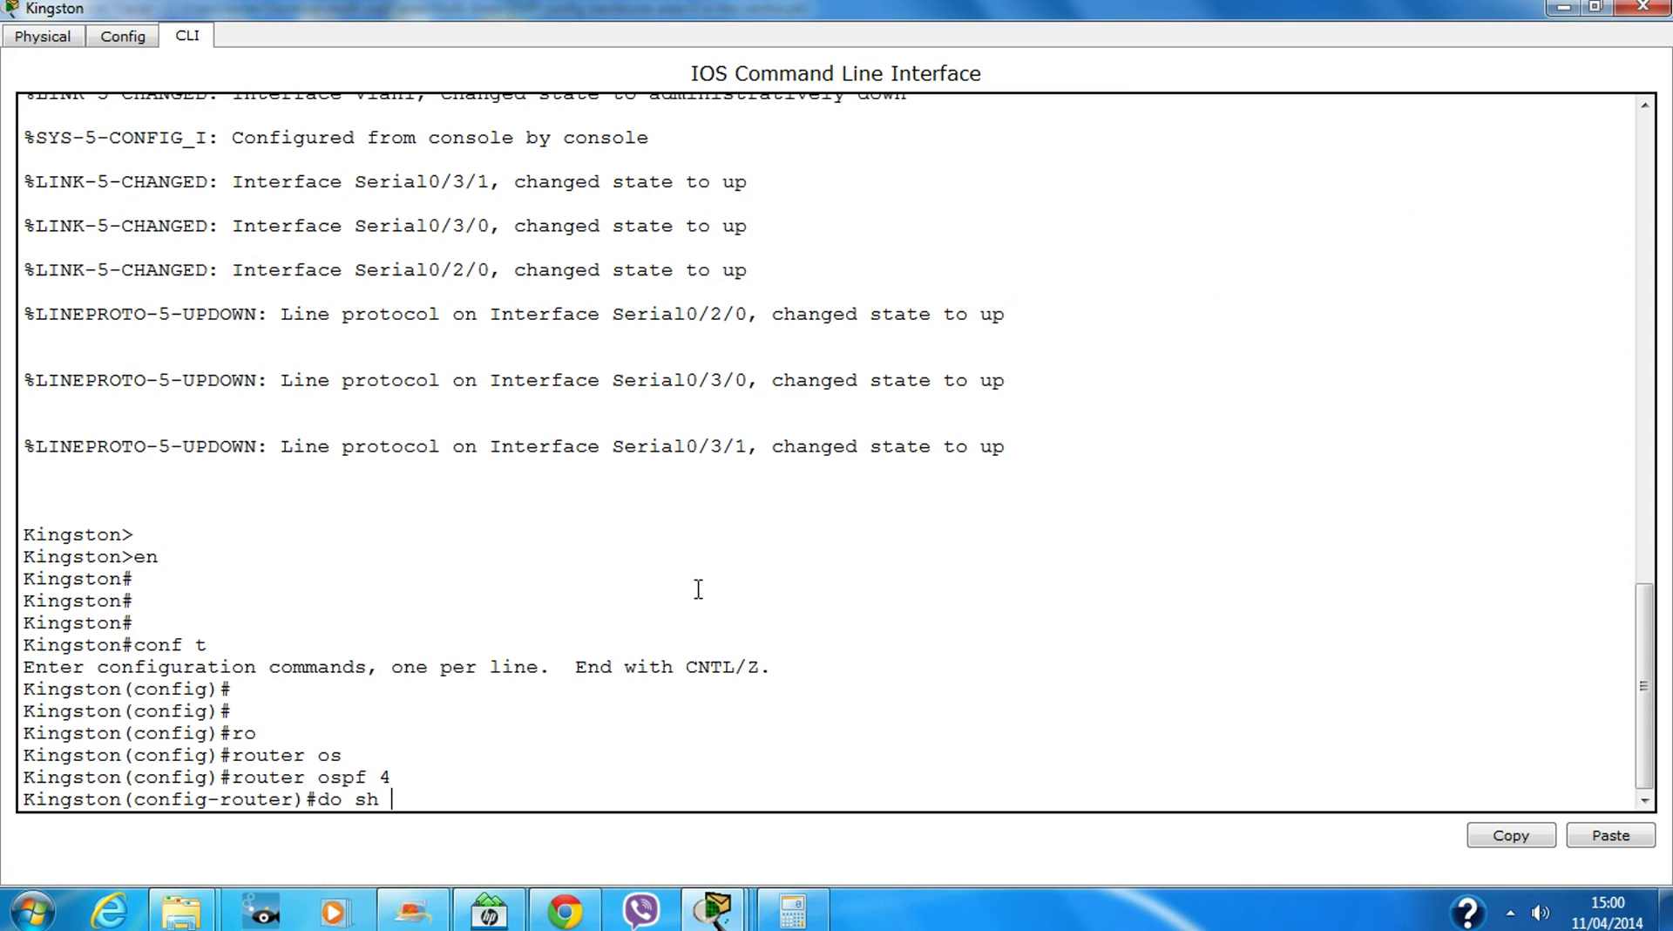
type("ip ro")
key("Return")
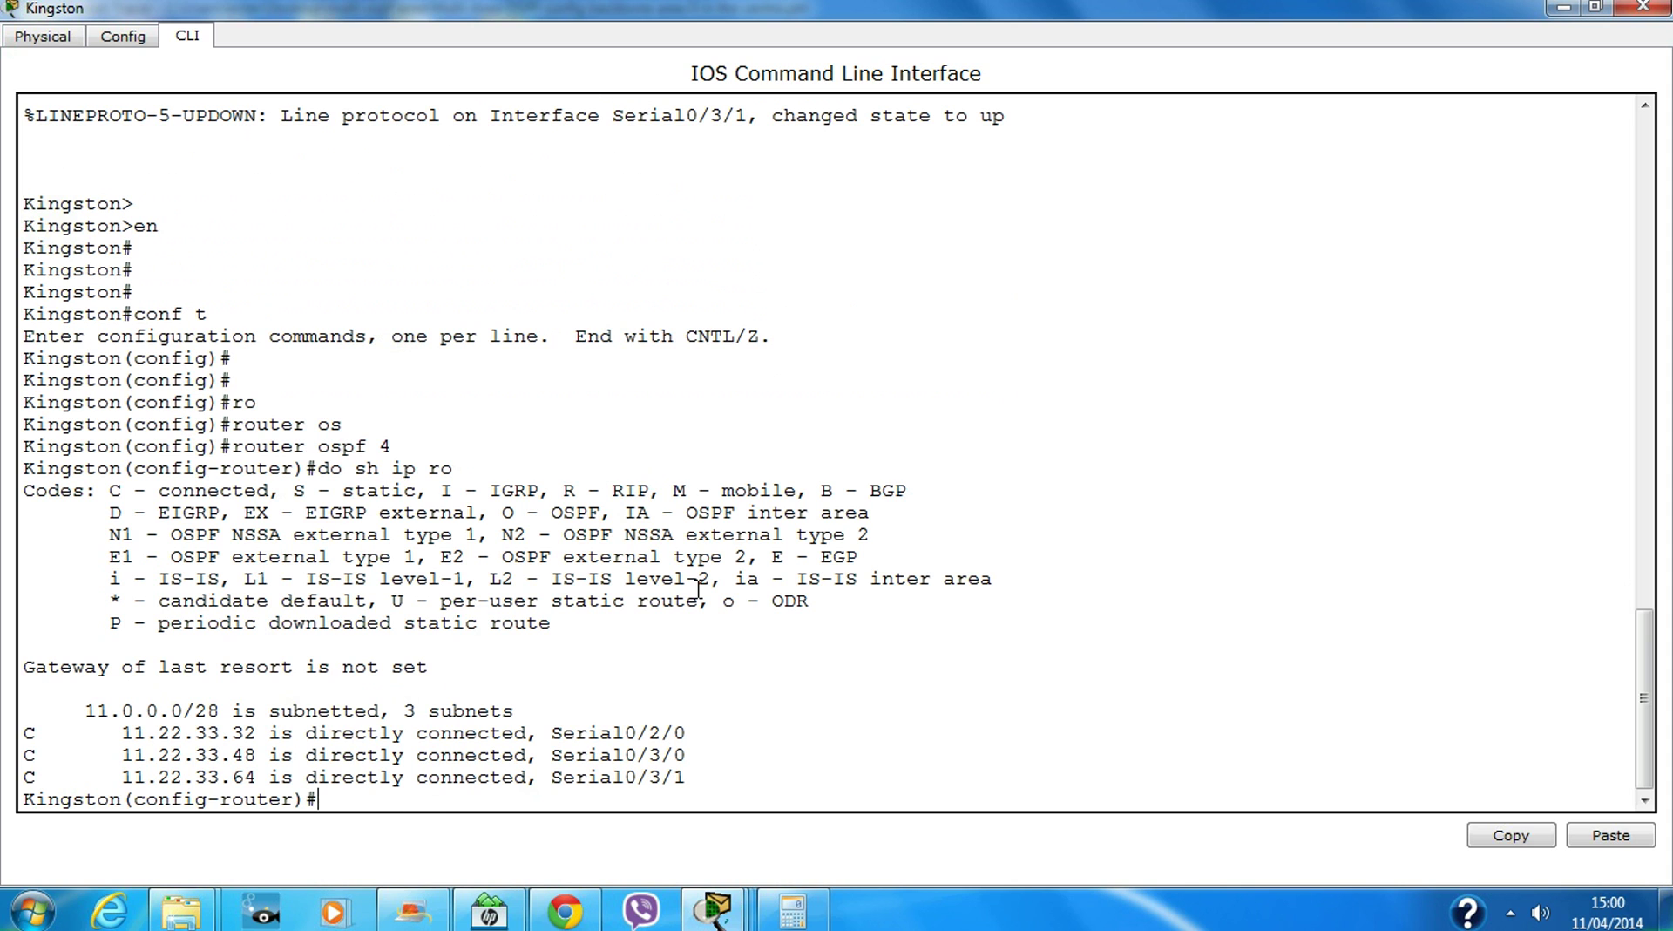
type("net")
key("Tab")
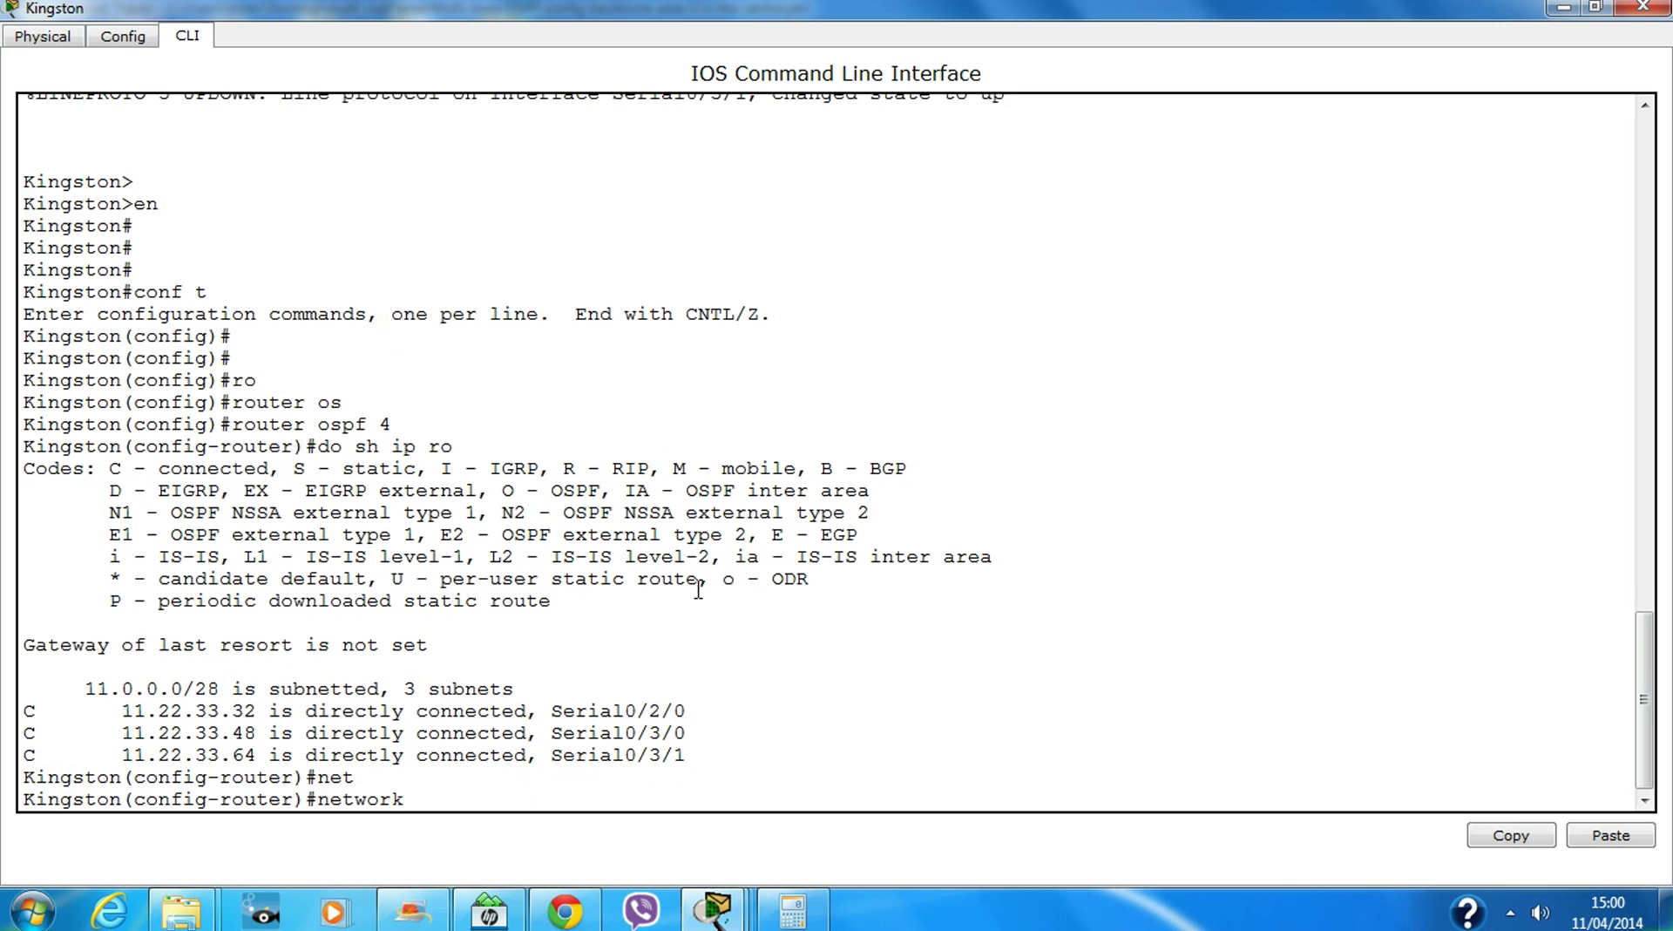
type("11.22.33.32 0.0.0.15 area 4")
key("Return")
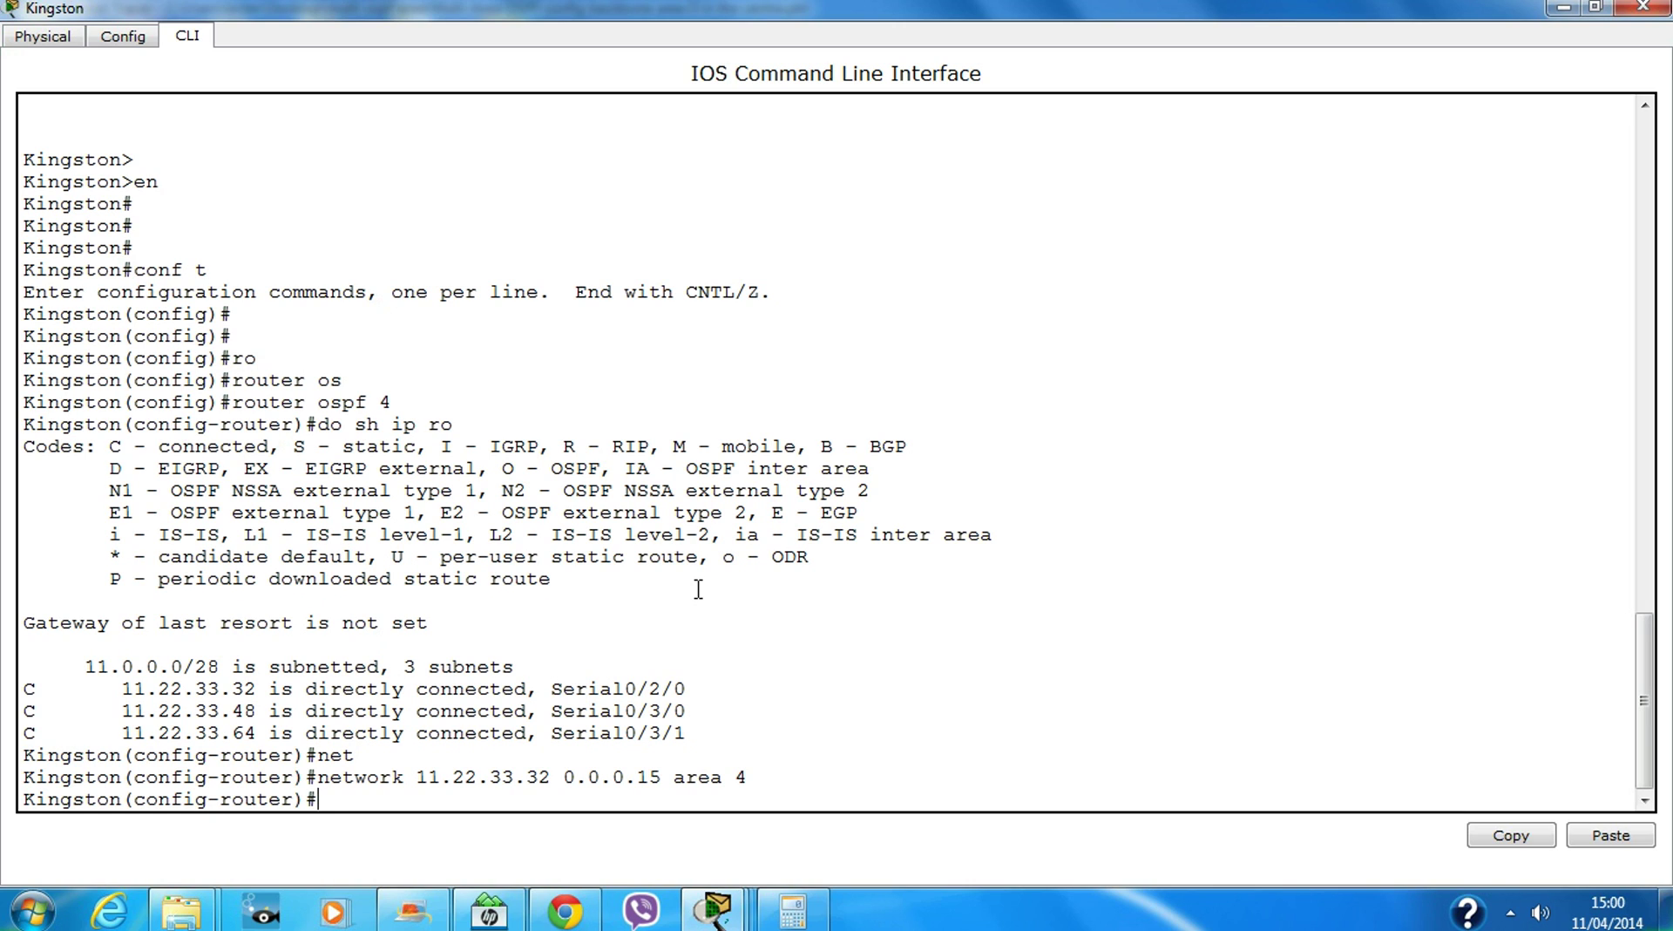
Advertise network 11.22.33.48 with wildcard 0.0.0.15 in area 4 on Kingston
key("Up")
key("Left")
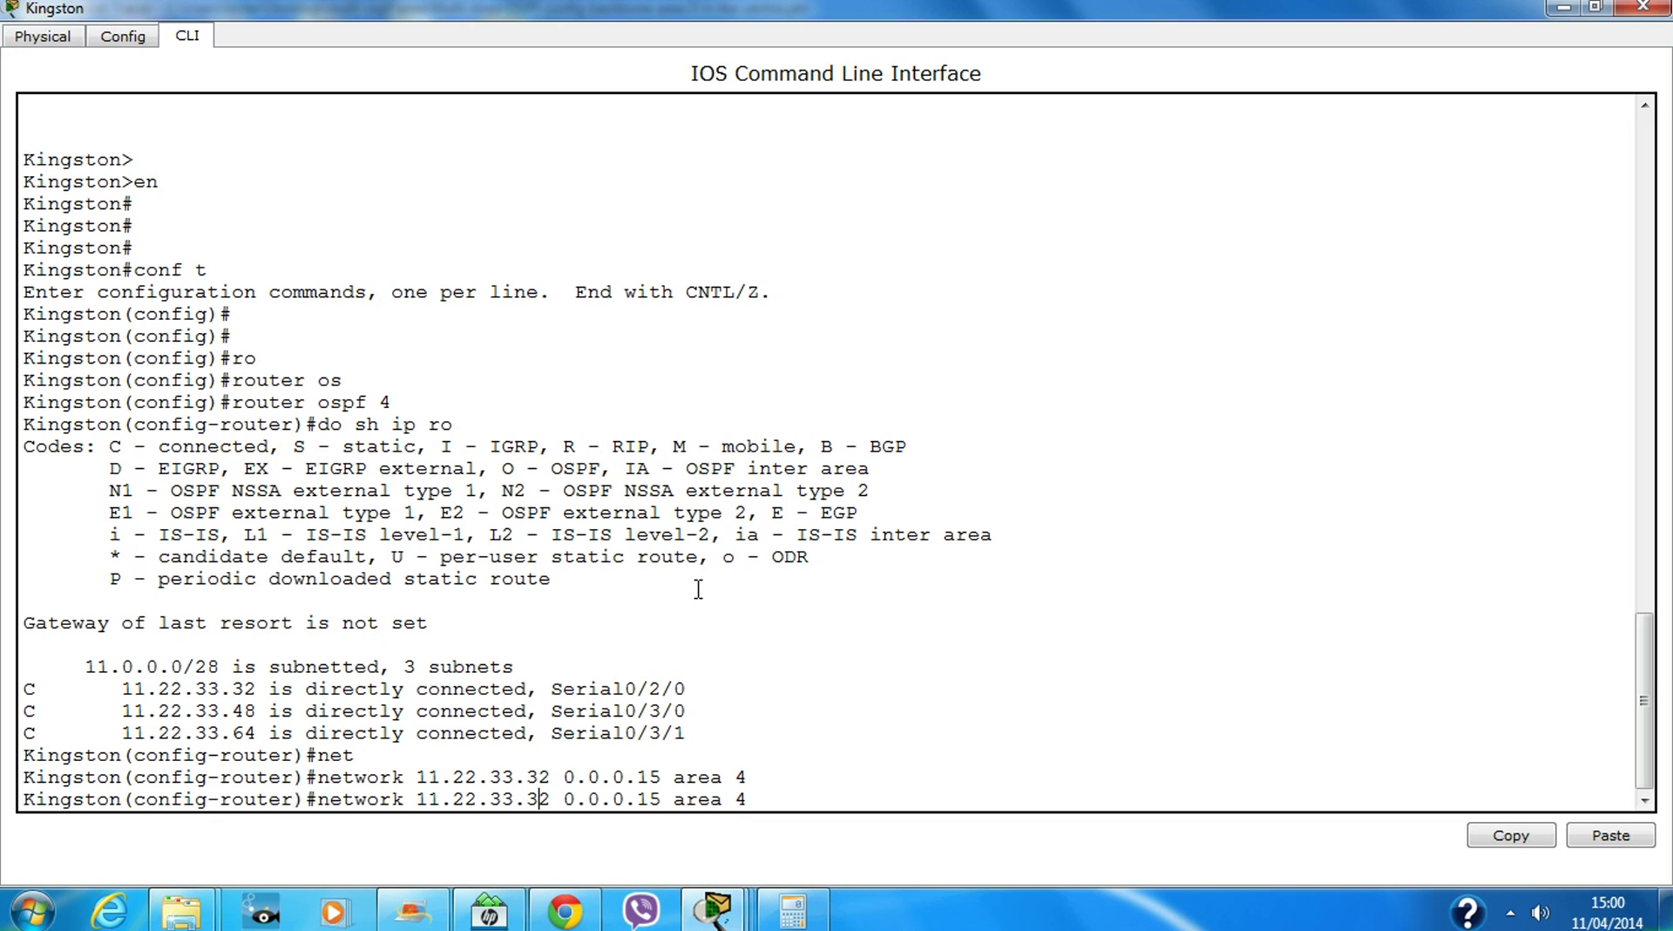
key("Left")
key("Left")
key("Left")
key("Left")
key("Left")
key("Left")
key("Left")
key("Left")
key("Left")
key("Left")
key("Left")
key("Left")
key("Left")
key("Left")
key("Left")
key("BackSpace")
key("BackSpace")
type("48")
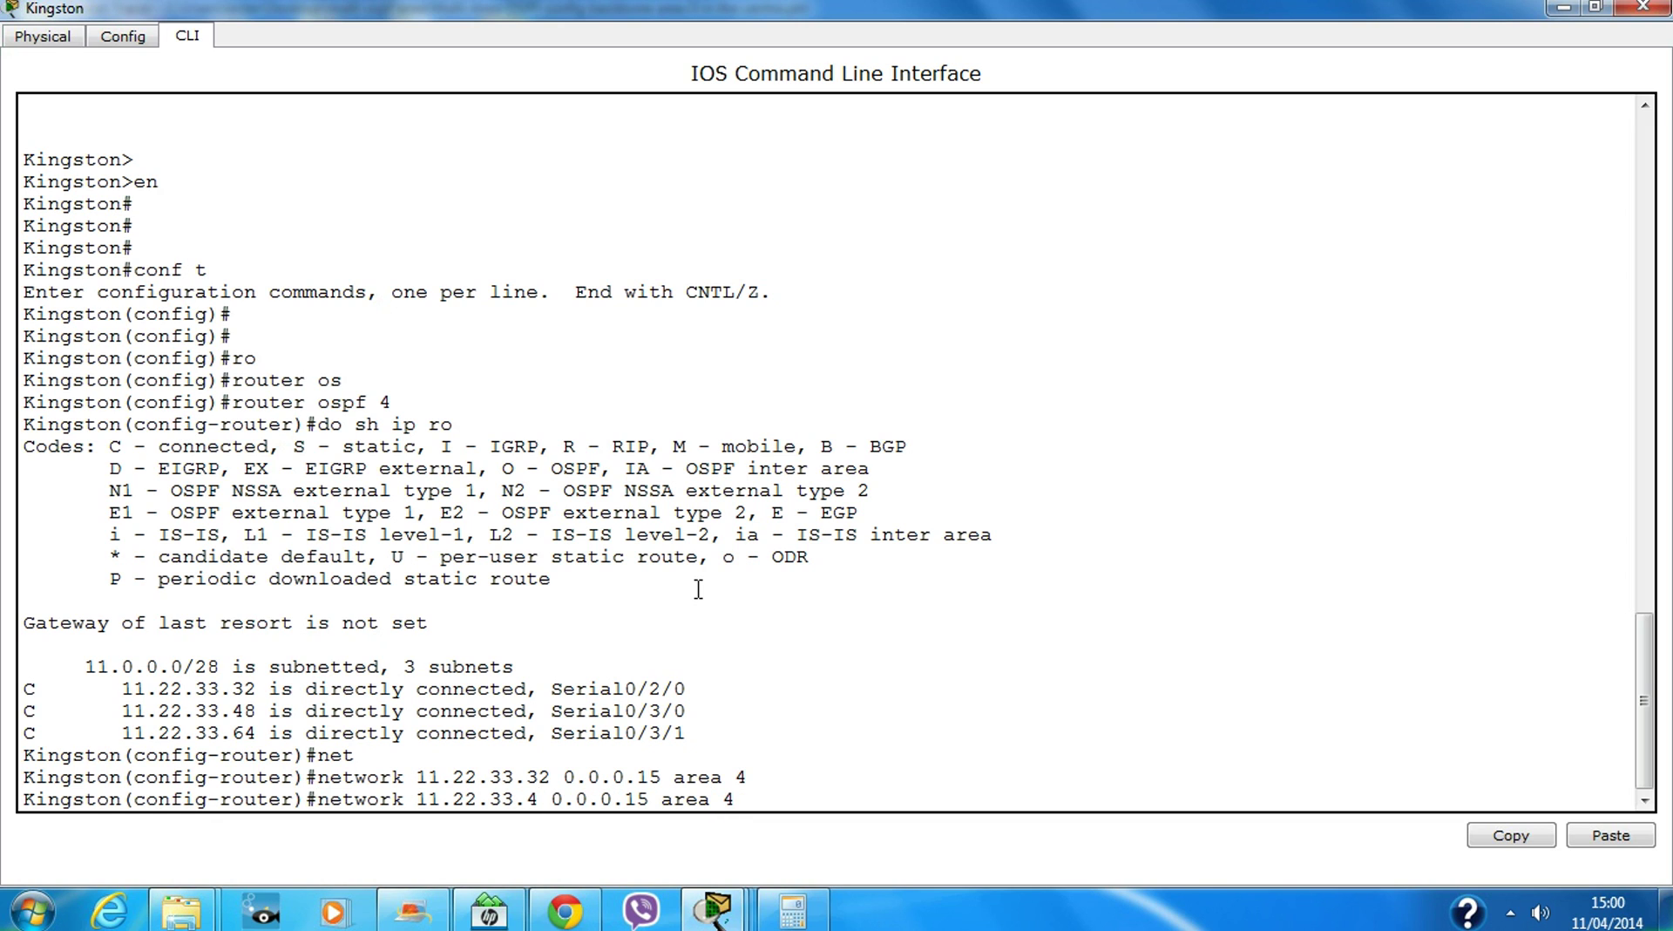
key("Return")
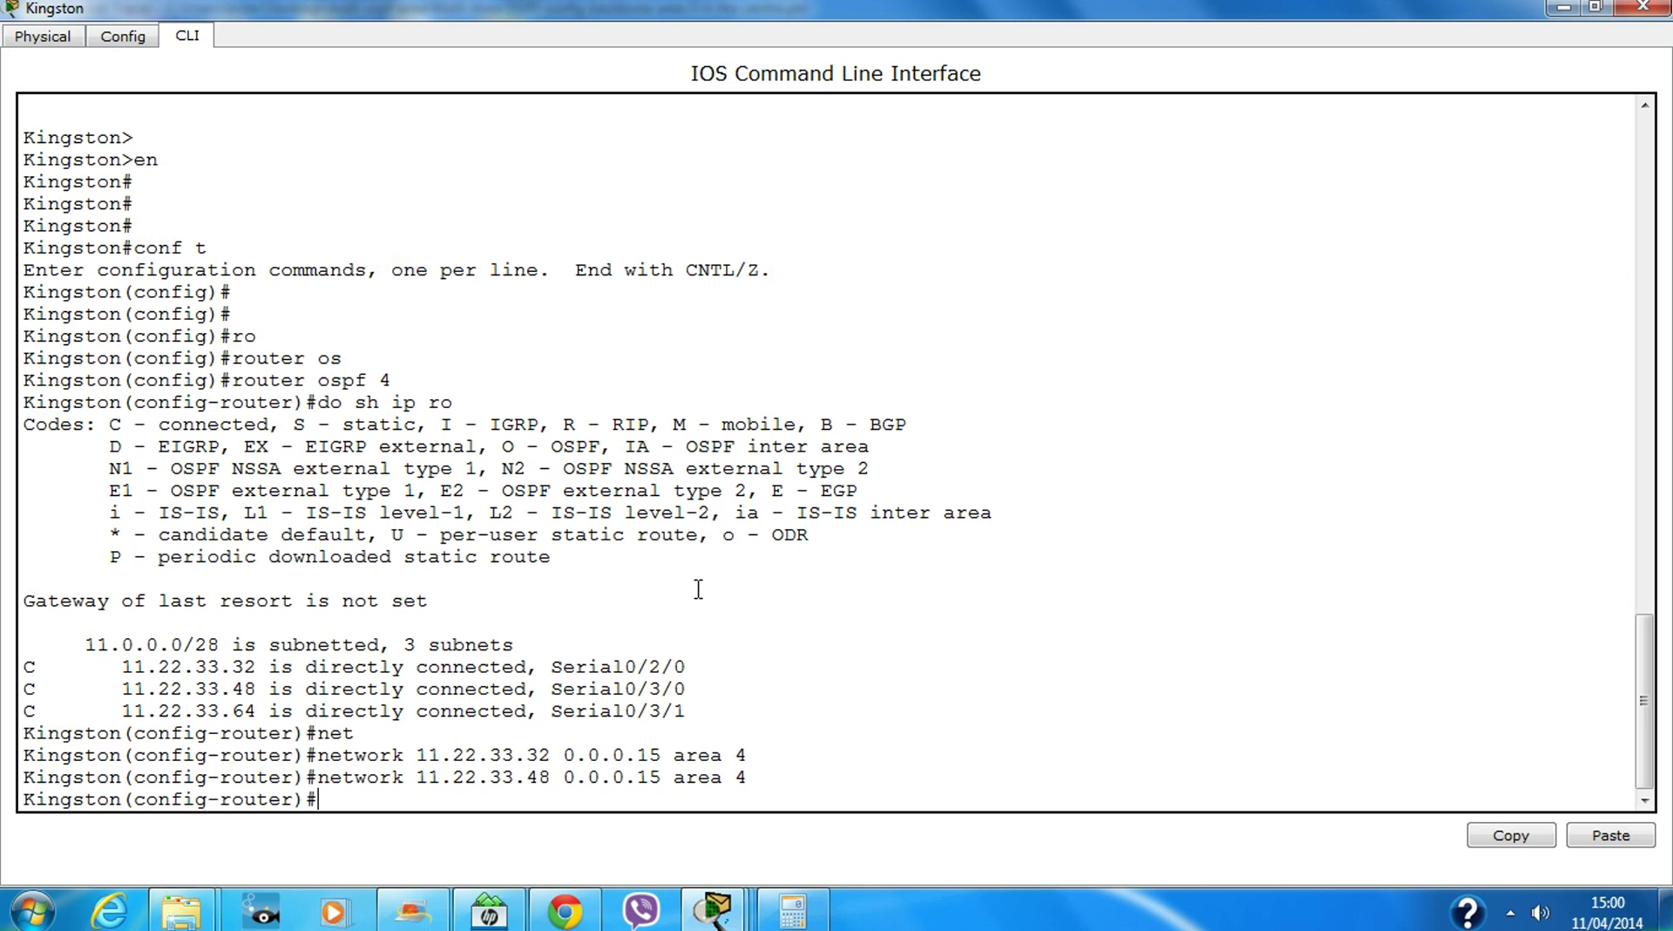
Advertise network 11.22.33.64 with wildcard 0.0.0.15 in area 4 on Kingston and close the router
key("Up")
key("Left")
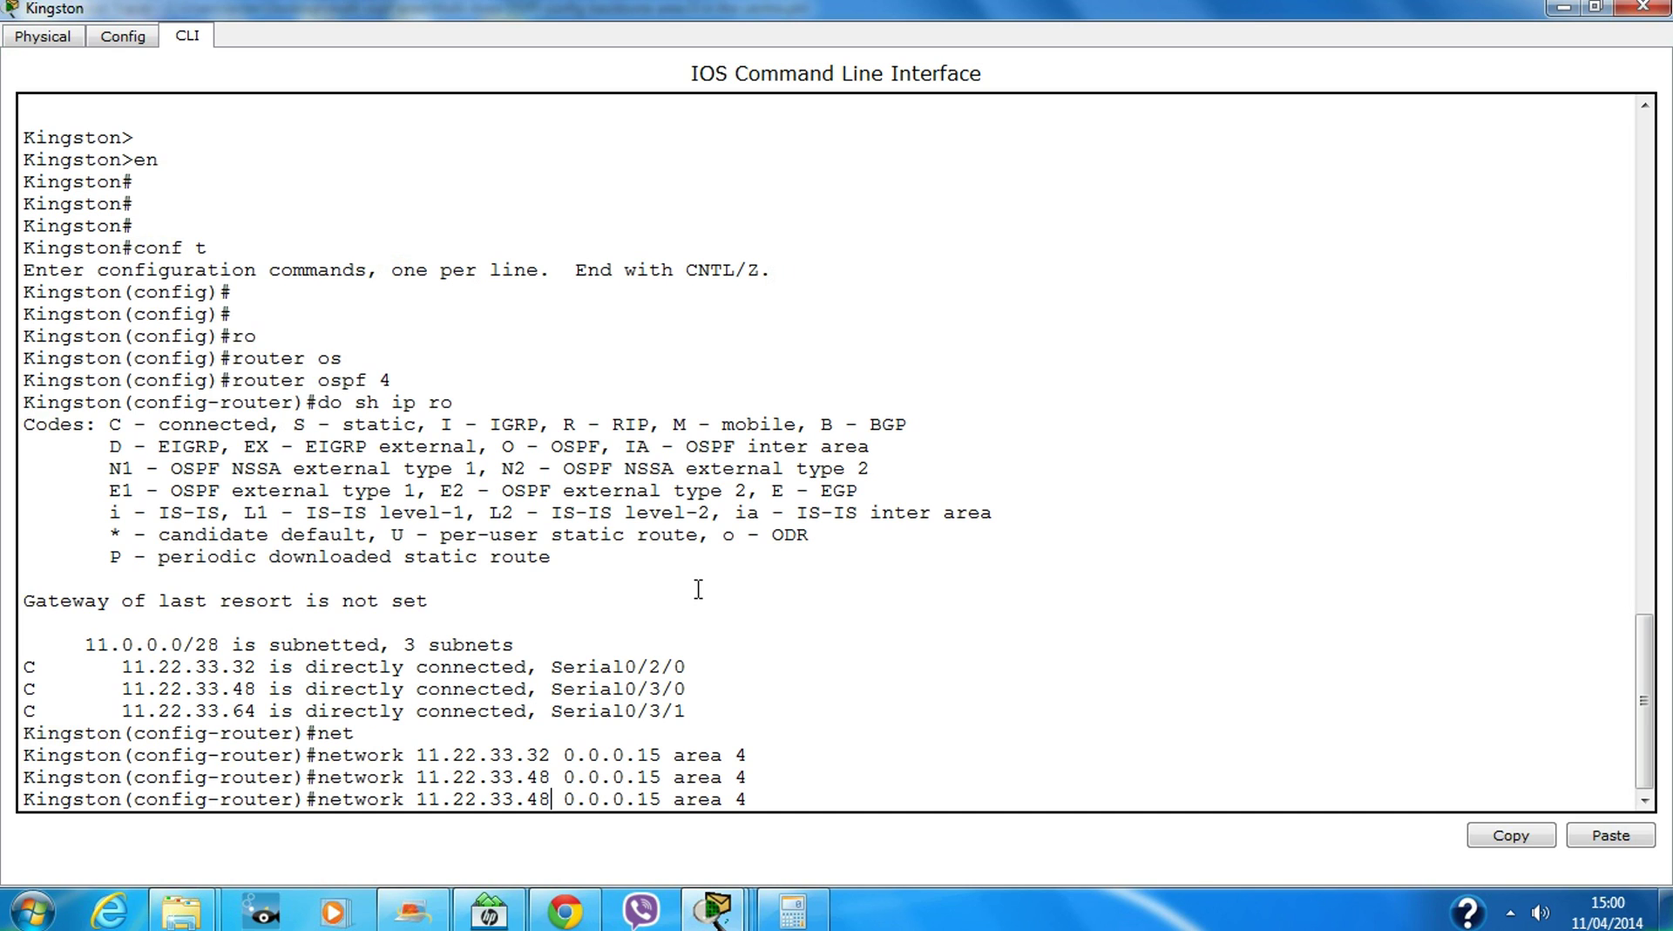
key("BackSpace")
key("BackSpace")
type("64")
key("Return")
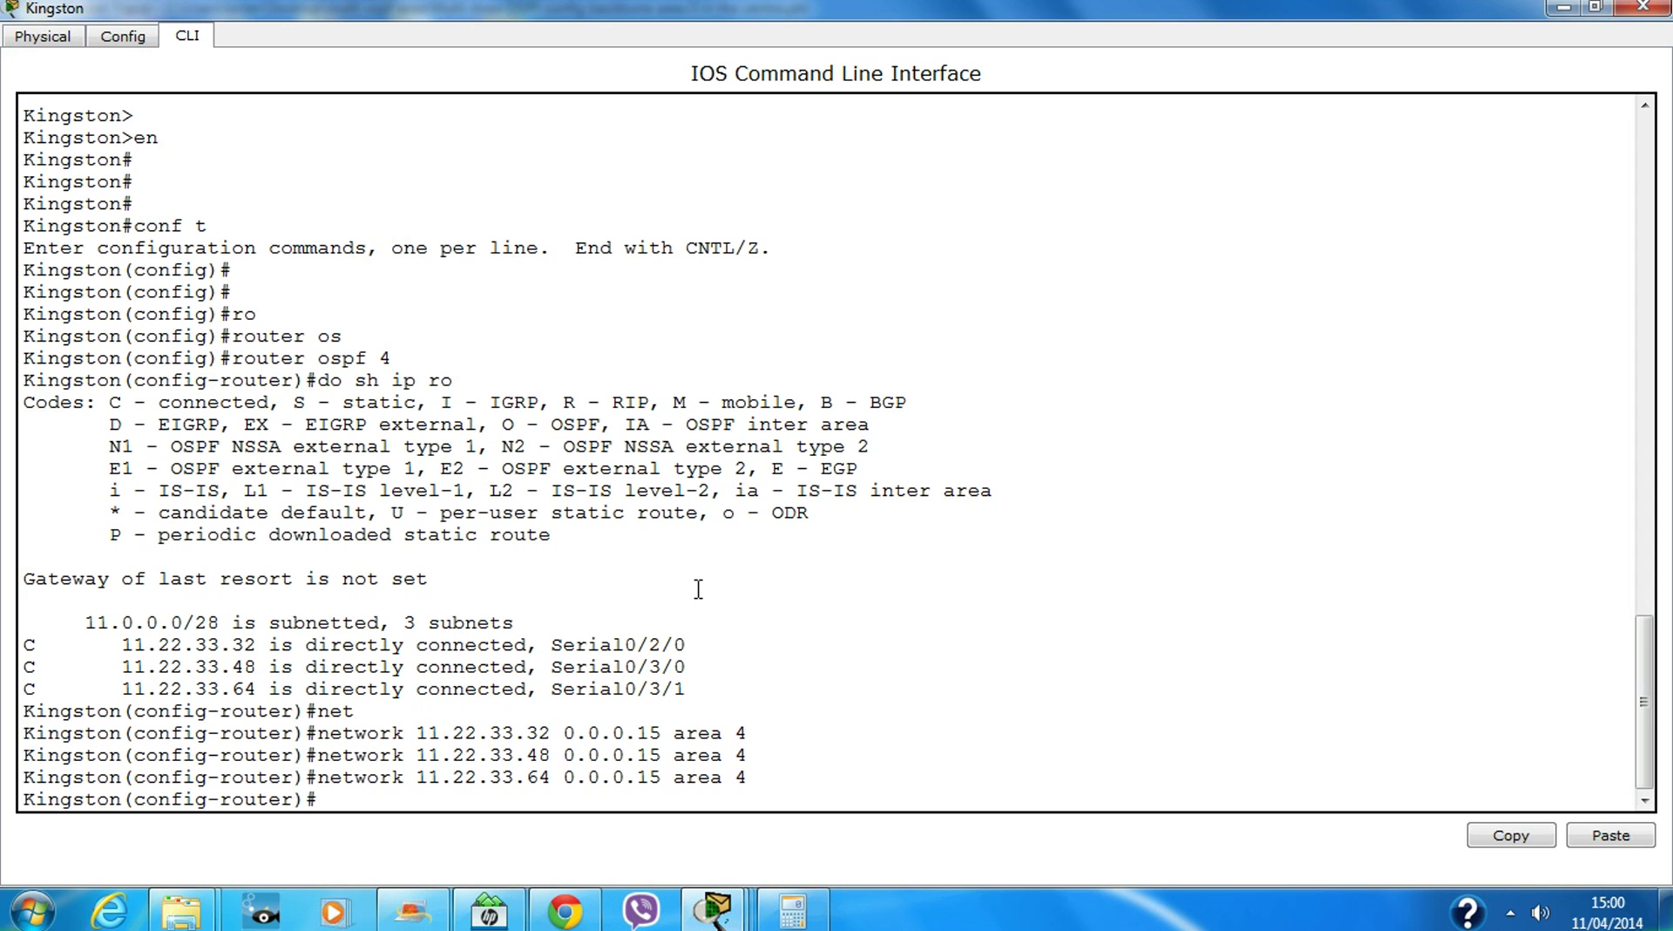
key("Return")
key("Return")
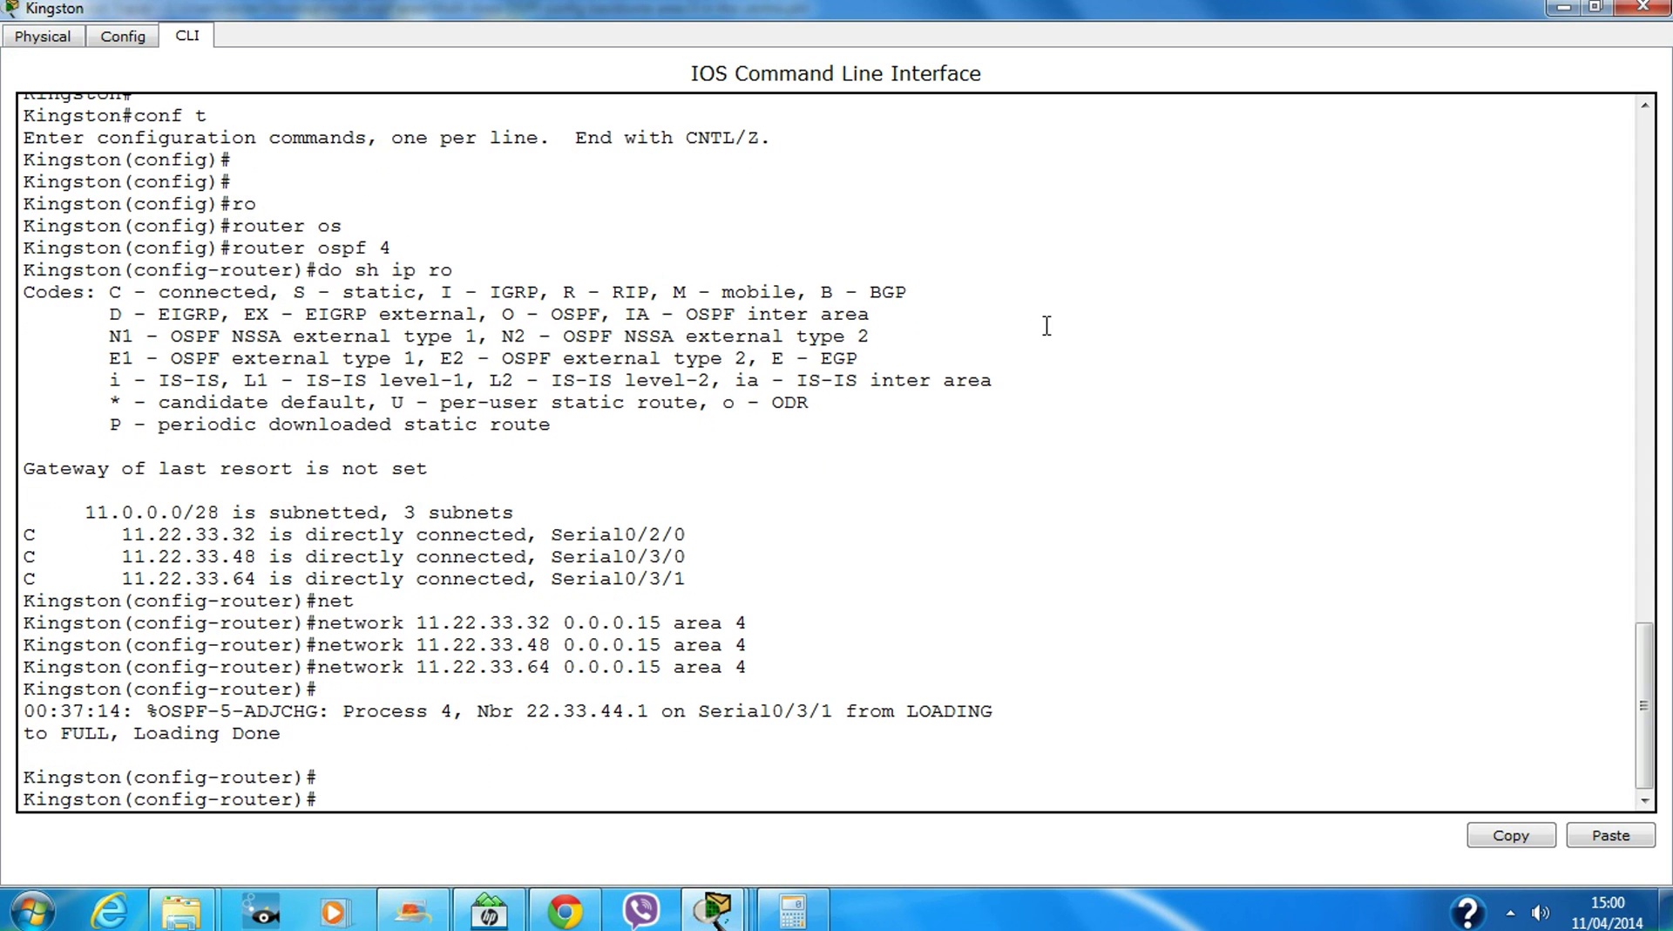
left_click(1594, 7)
left_click_drag(749, 155, 957, 87)
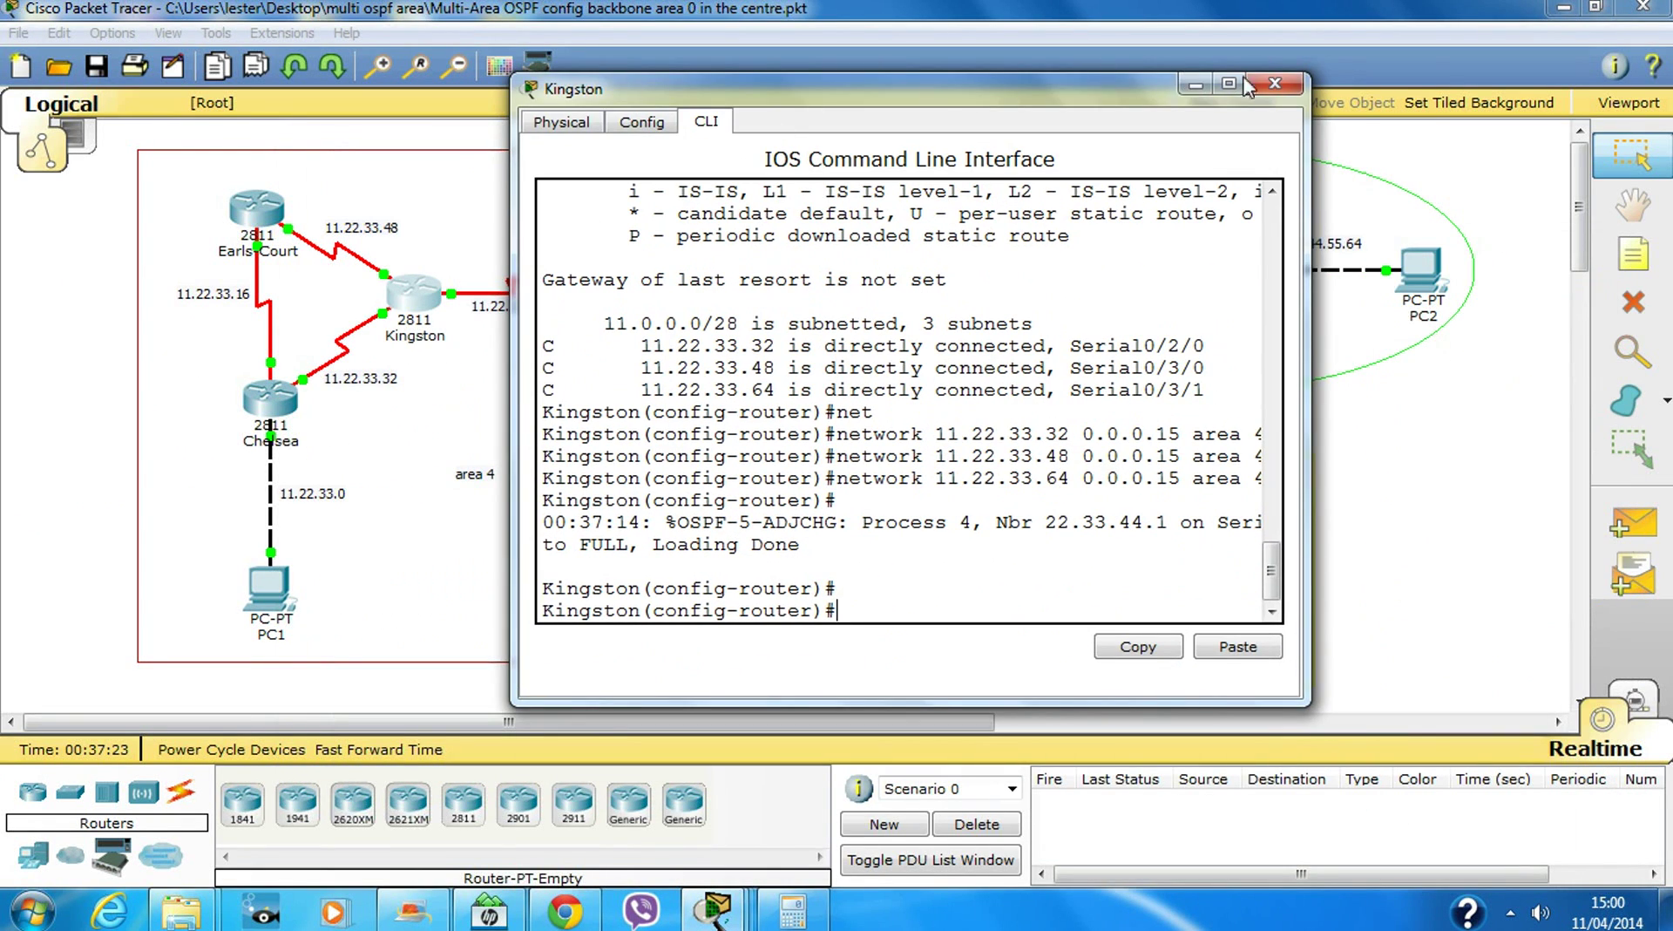
left_click(1278, 86)
Open Earls-Court's command line in an enlarged window and enter global configuration mode
left_click(271, 216)
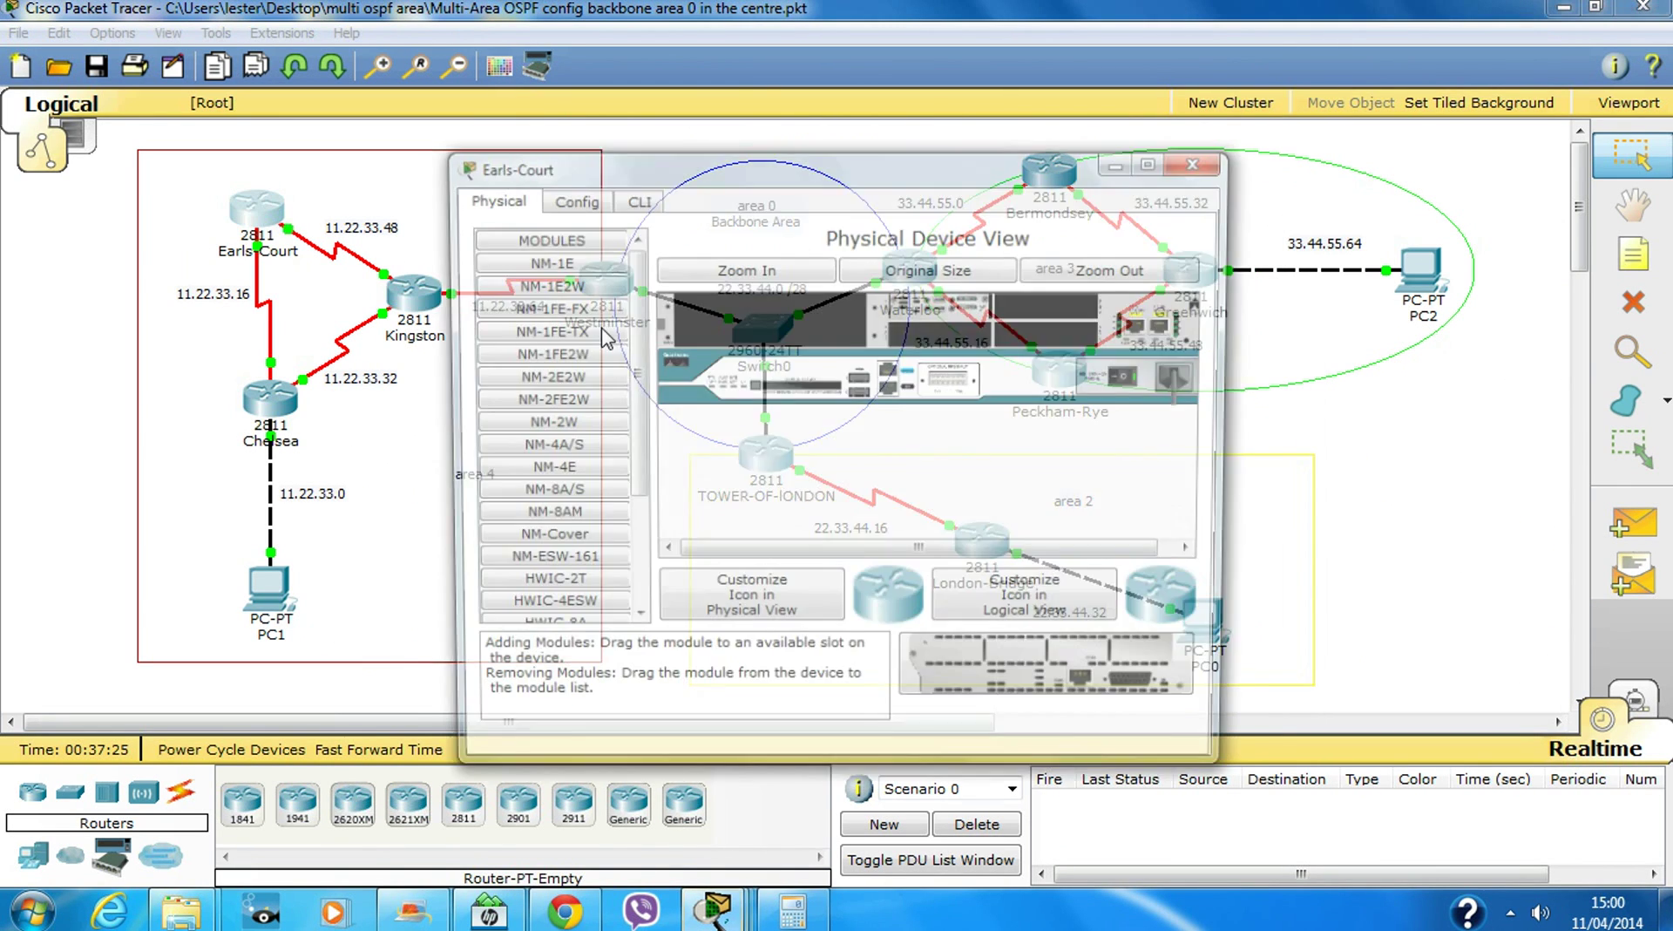
left_click(633, 198)
double_click(964, 170)
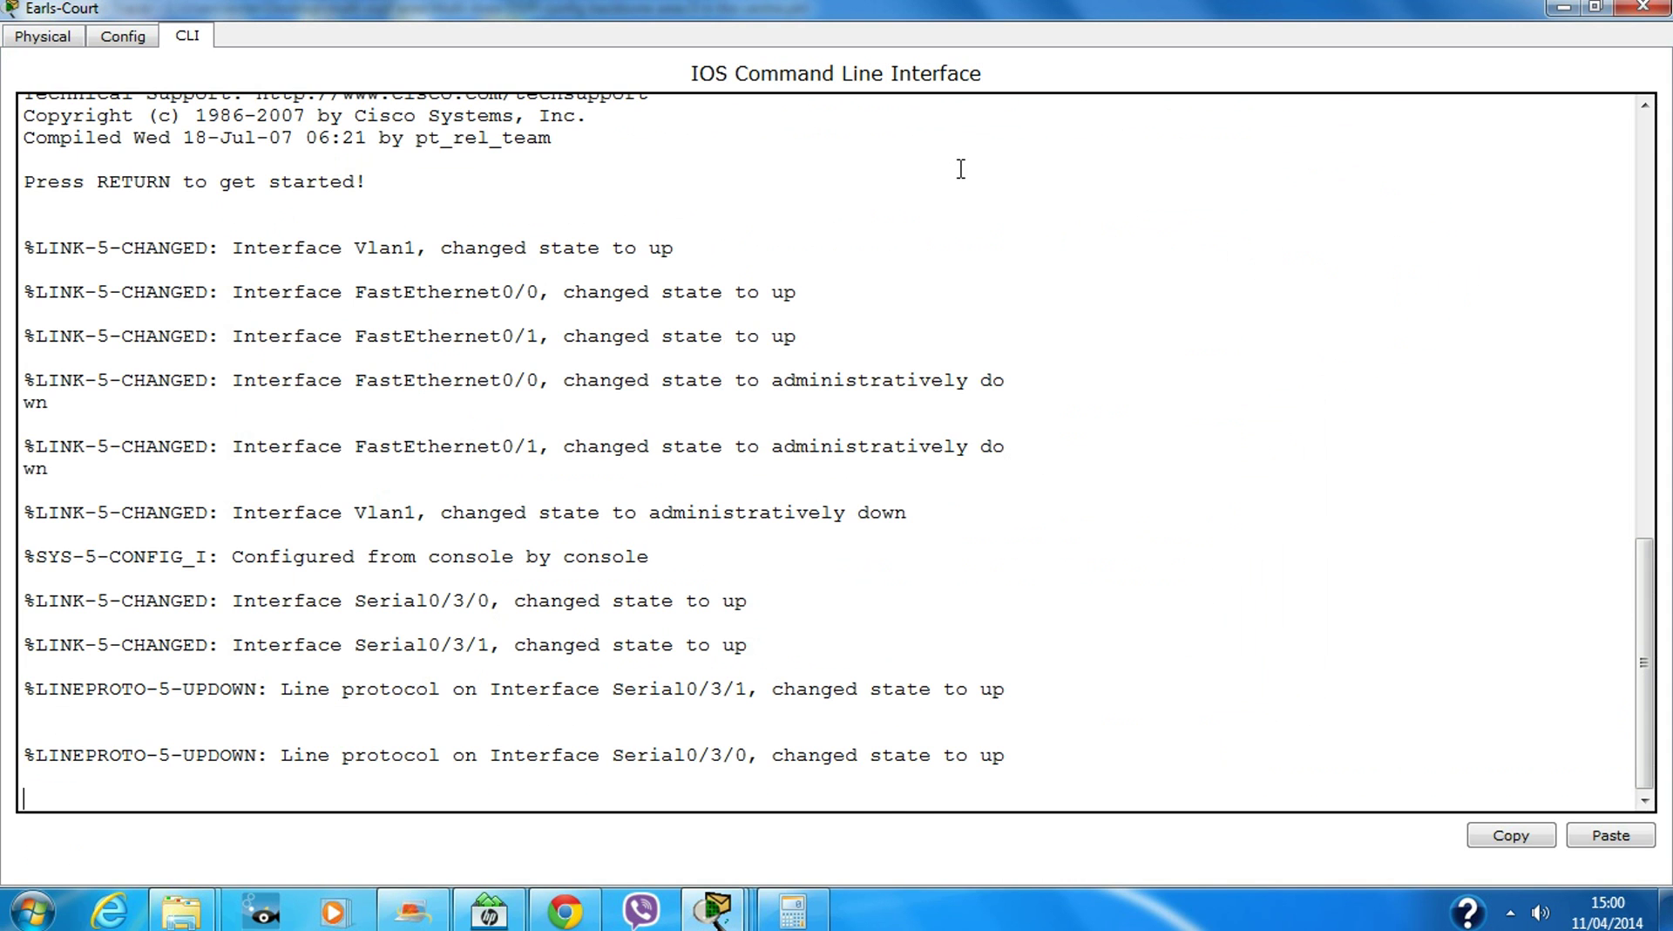
key("Return")
type("en")
key("Return")
type("conf t")
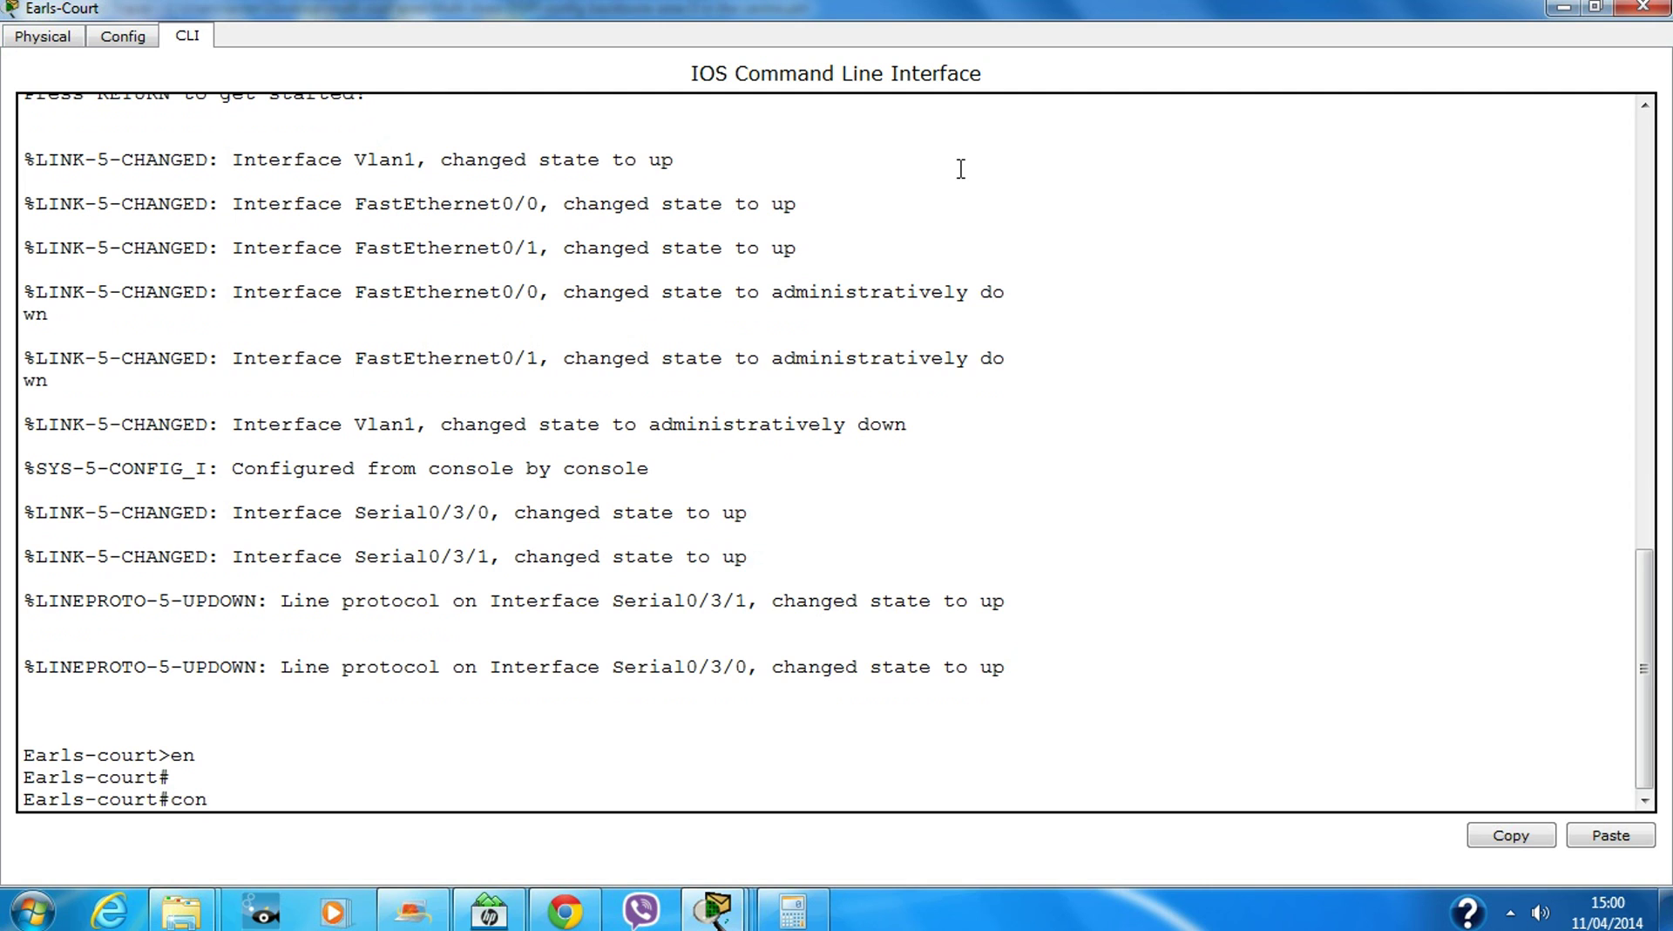
key("Return")
key("Return")
Start OSPF process 4 on Earls-Court
type("ro")
key("Tab")
type("os")
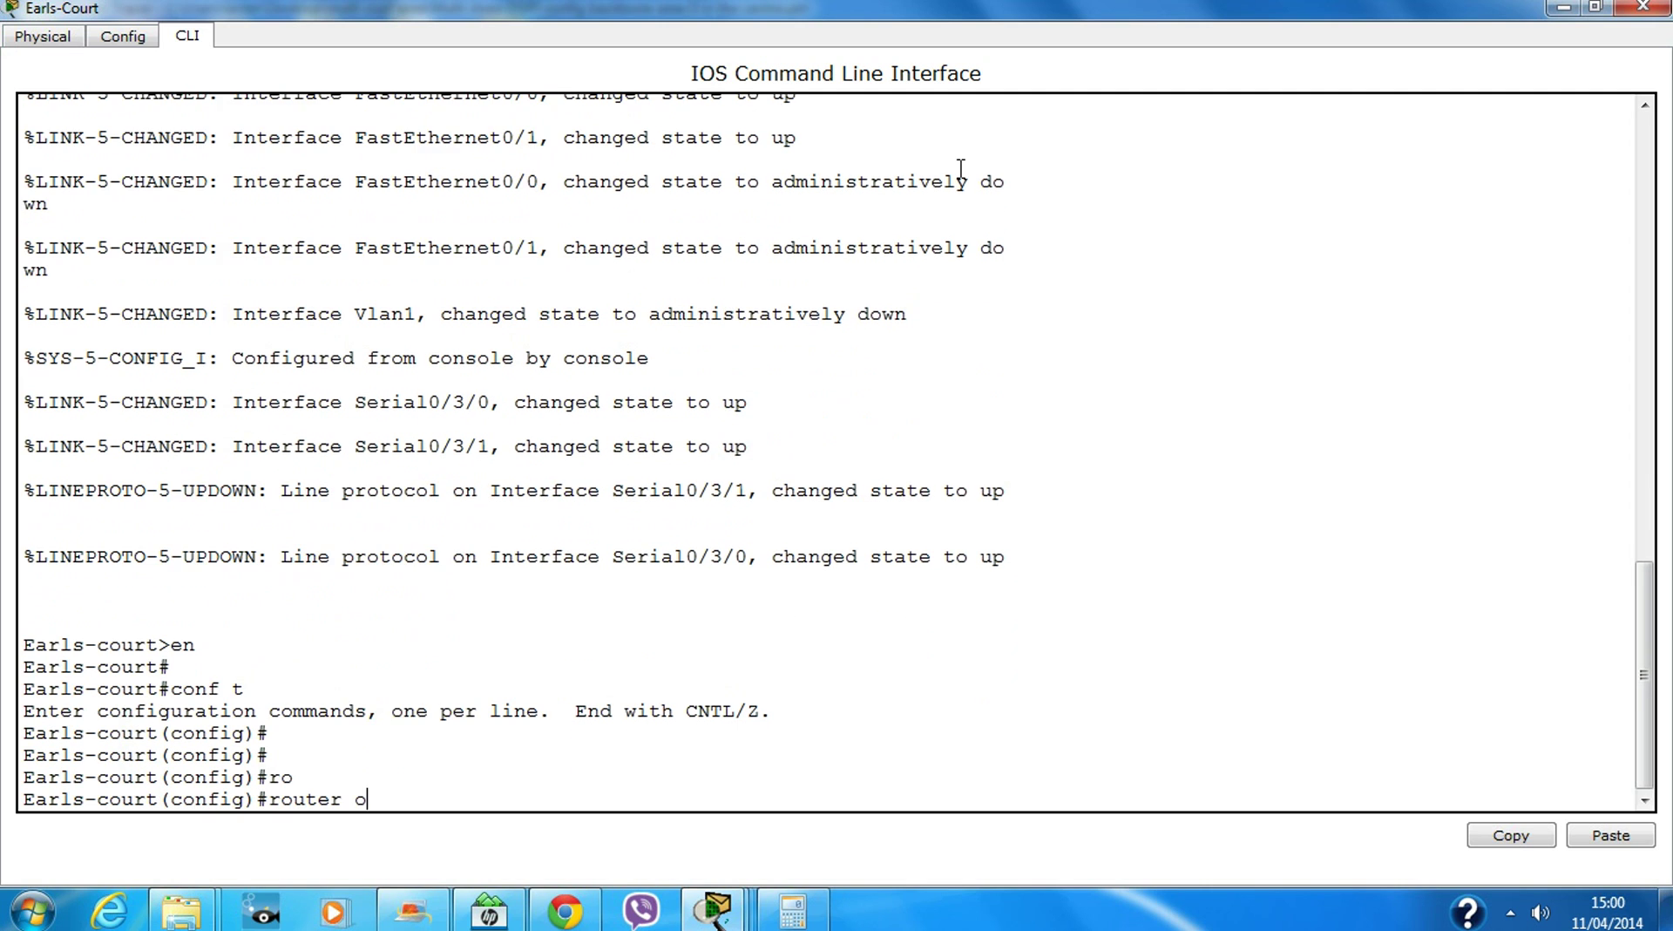
key("Tab")
type("4")
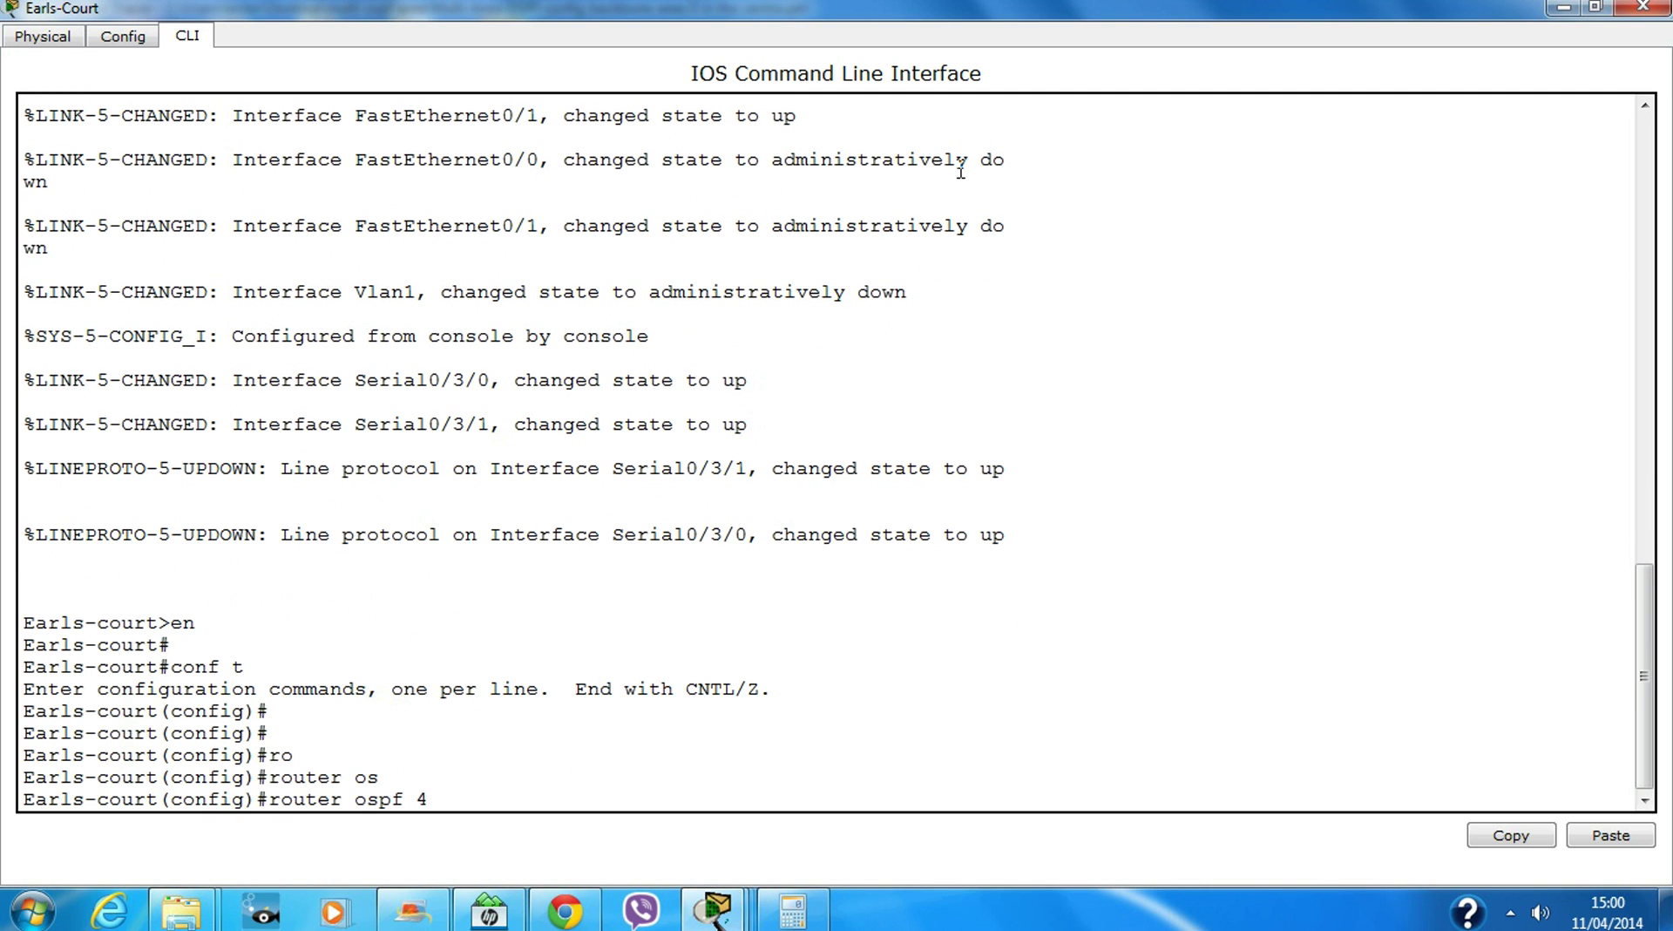
key("Return")
Display Earls-Court's routing table and advertise network 11.22.33.16 with wildcard 0.0.0.15 in area 4
type("do sh ip ro")
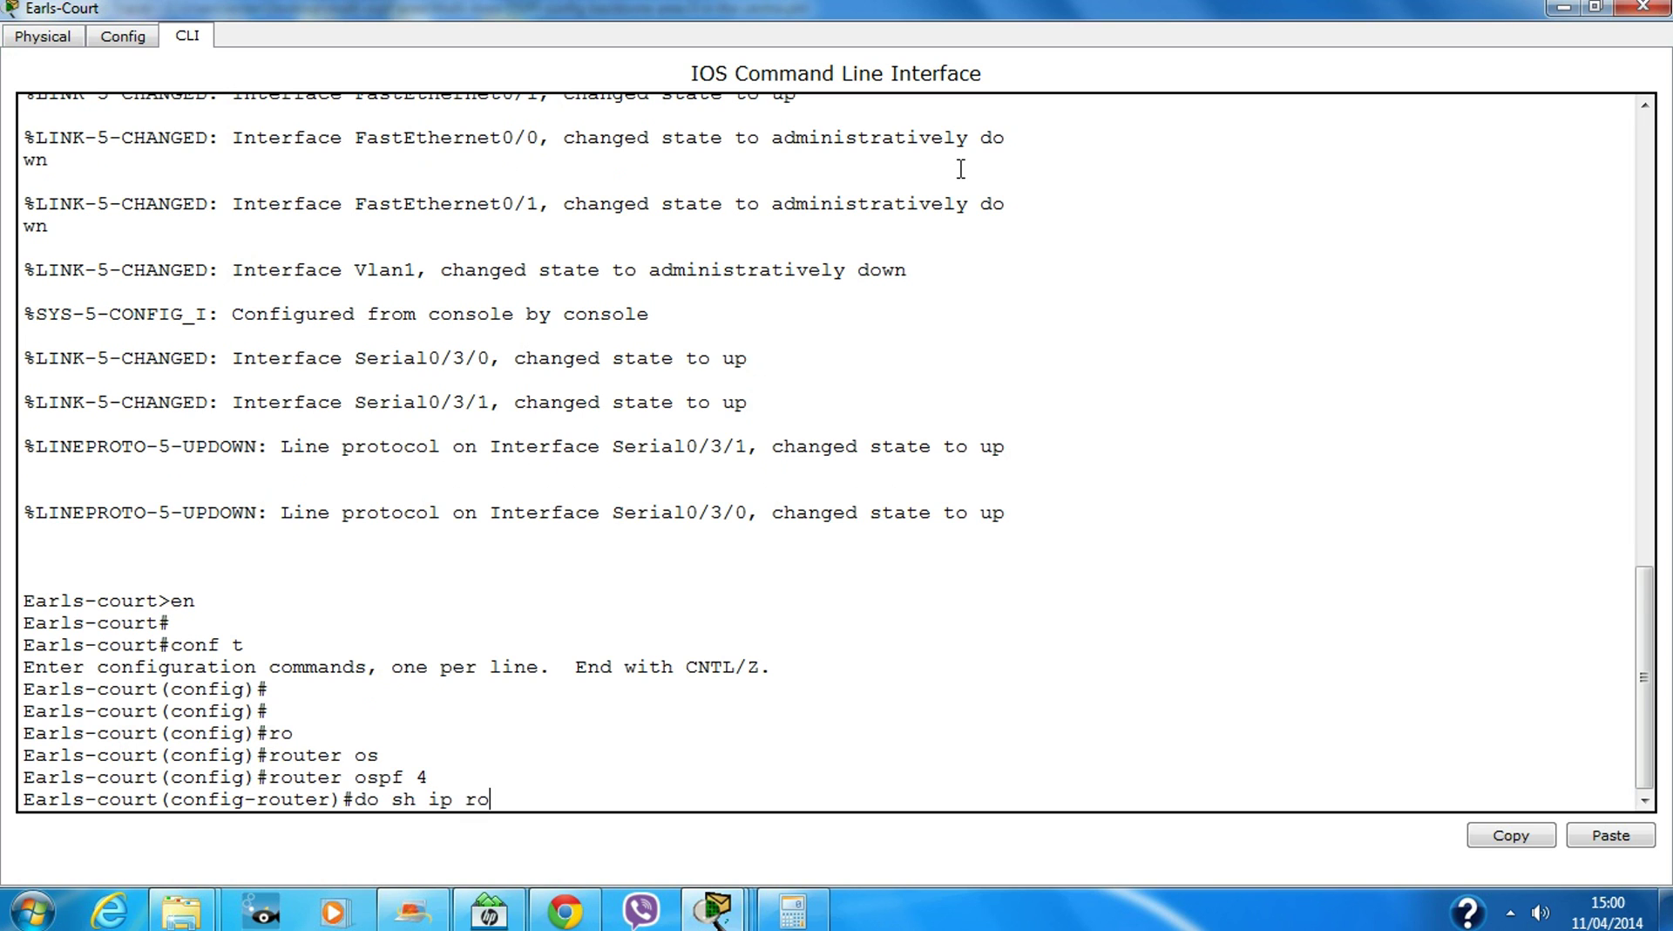
key("Return")
type("nfig-router)#n")
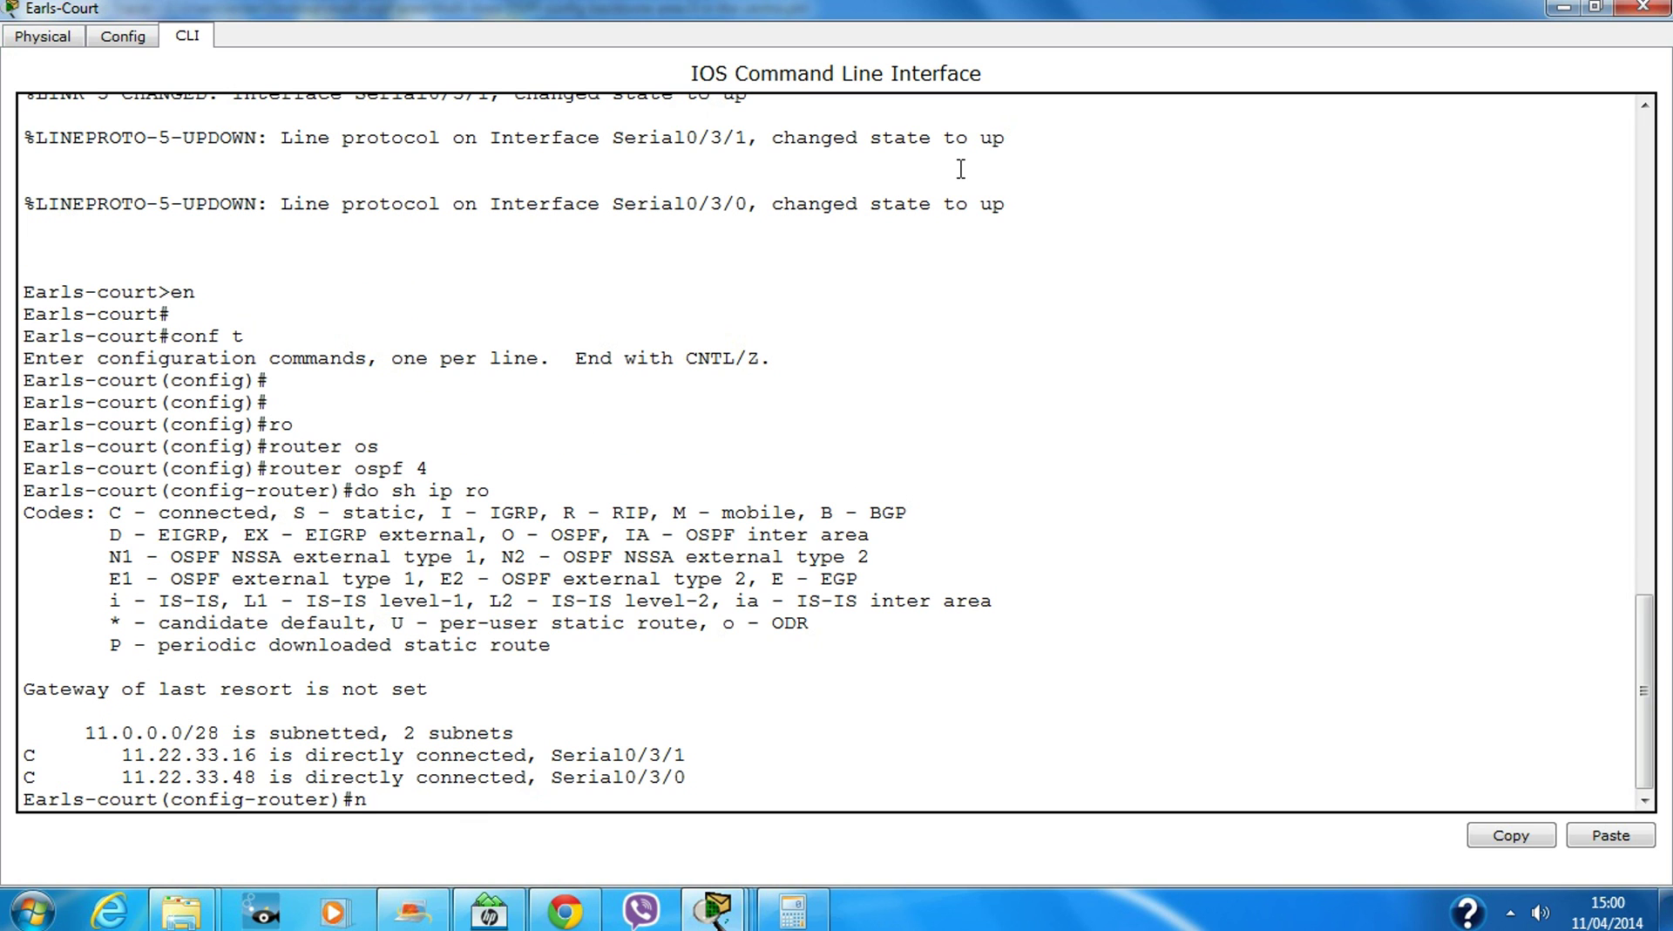
type("et")
key("Tab")
type("11")
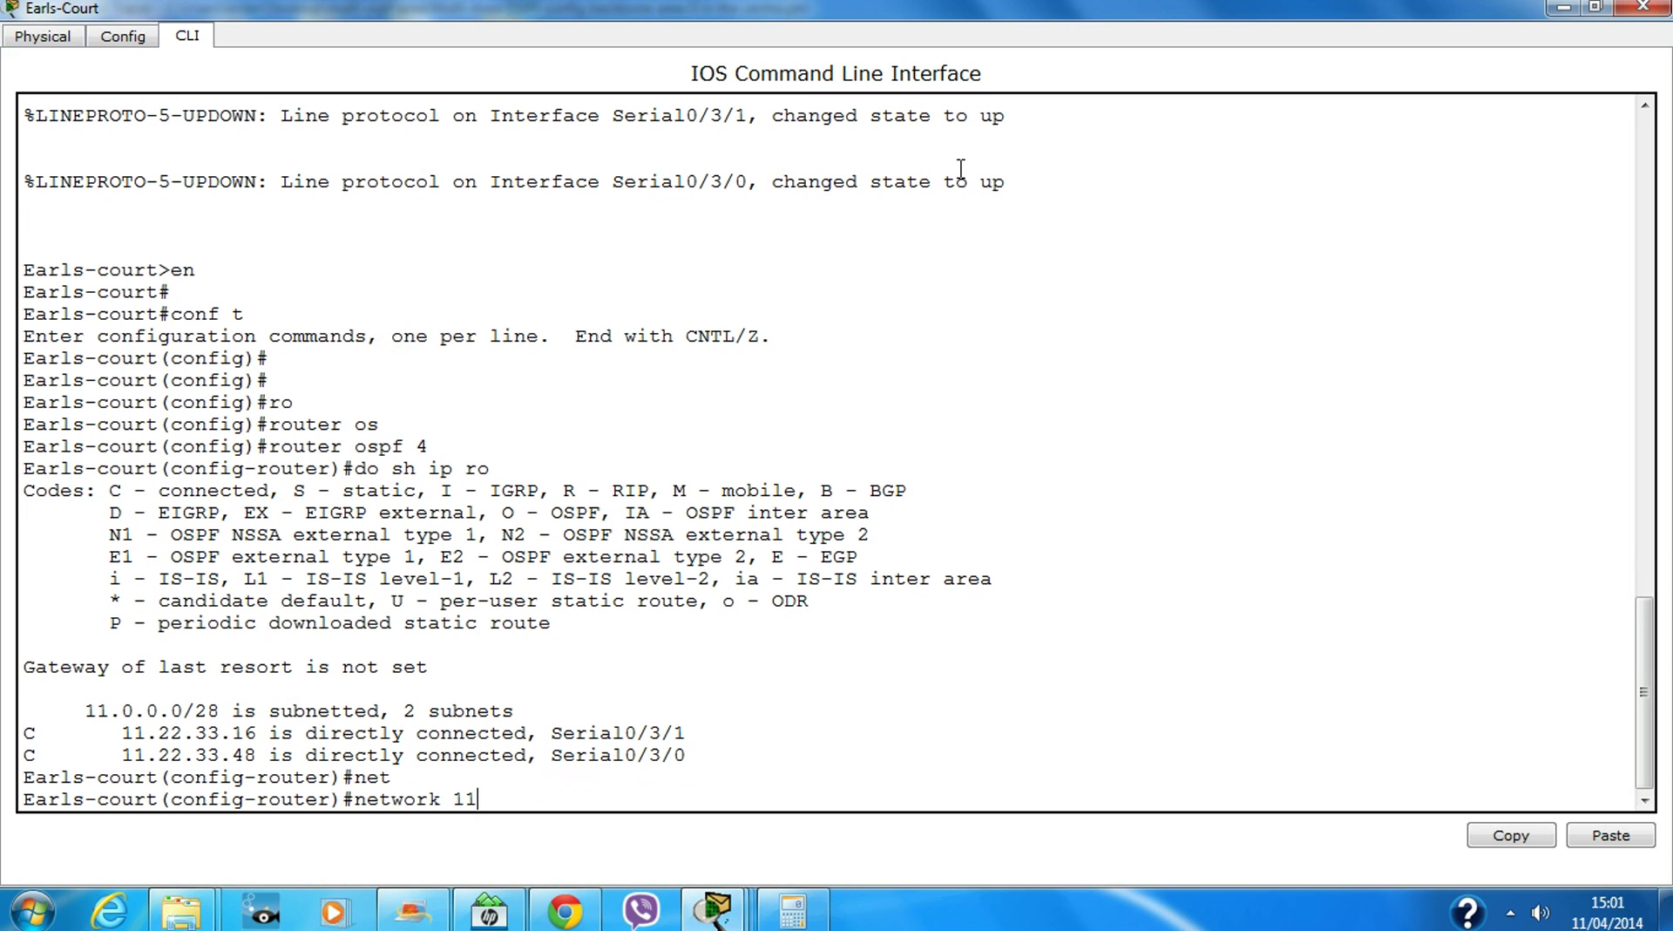
type(".22.33.16 0.0.0.15 area 4")
key("Return")
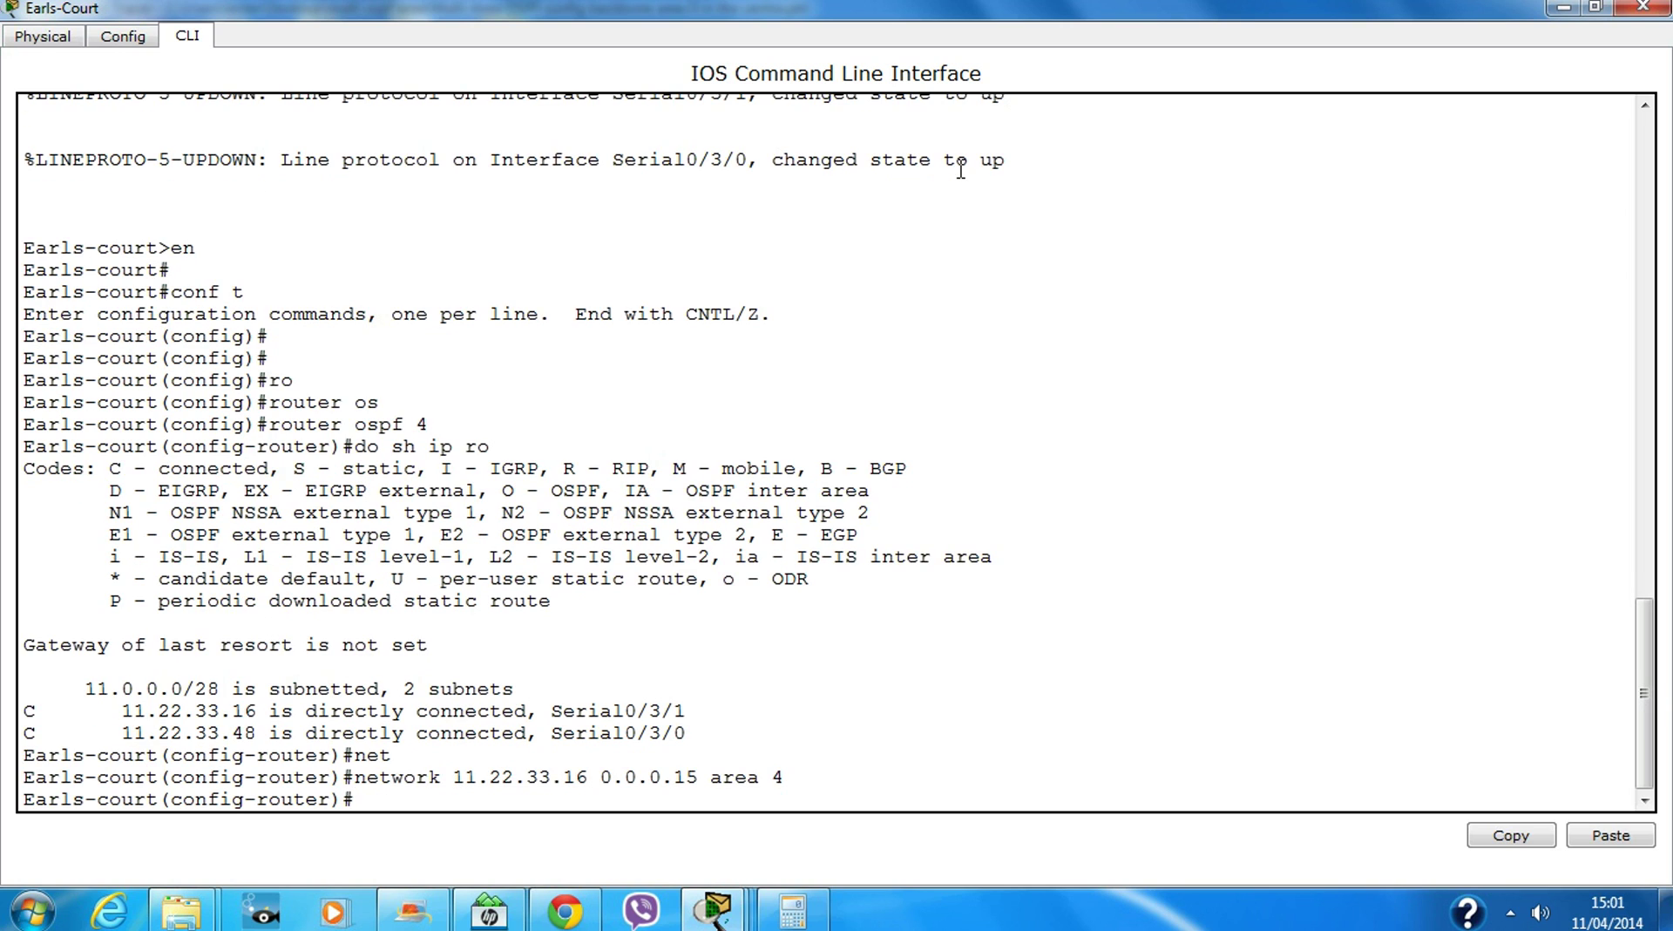
Advertise network 11.22.33.48 with wildcard 0.0.0.15 in area 4 on Earls-Court and close the router
key("Up")
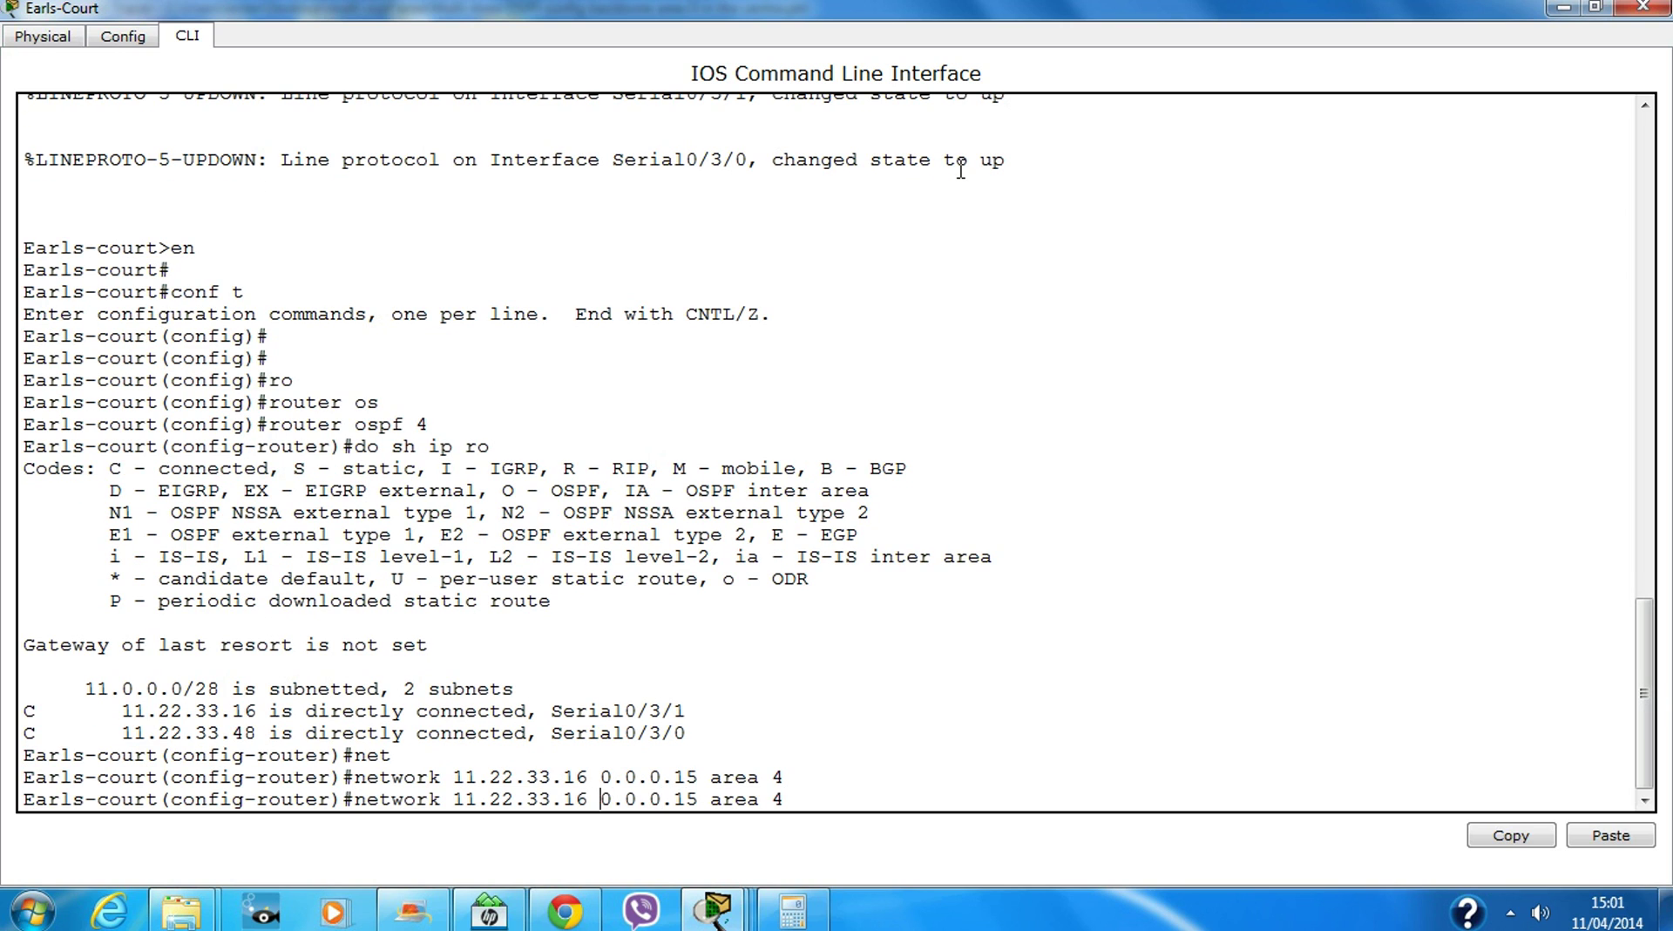
key("BackSpace")
key("BackSpace")
type("48")
key("Return")
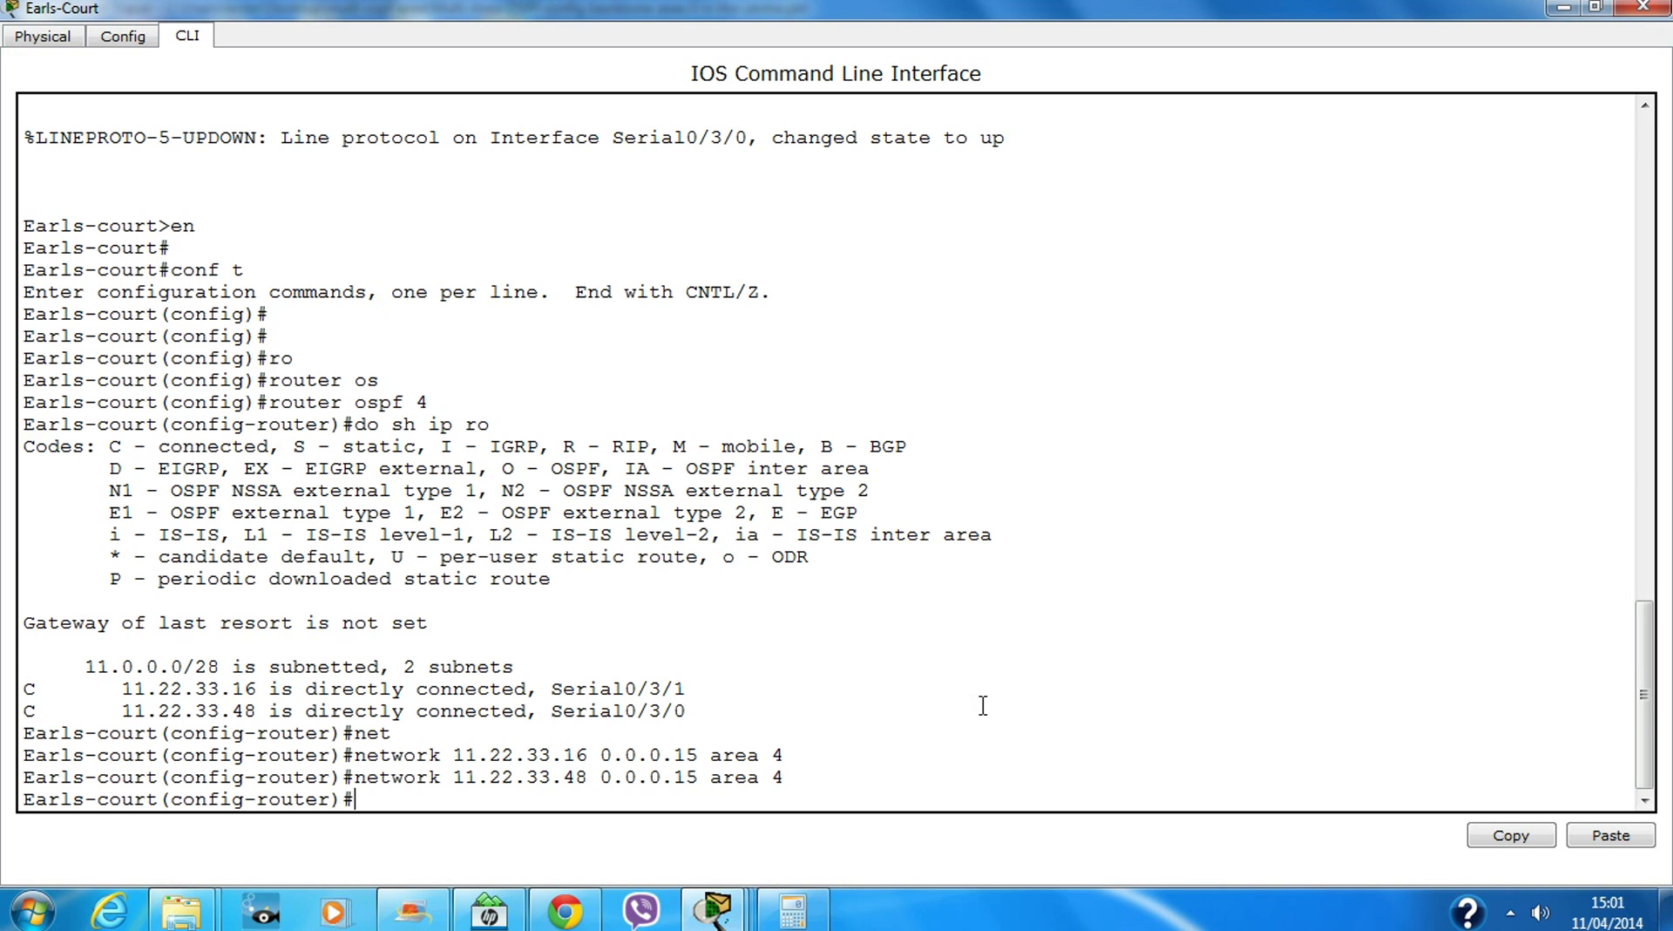
key("Return")
key("Return")
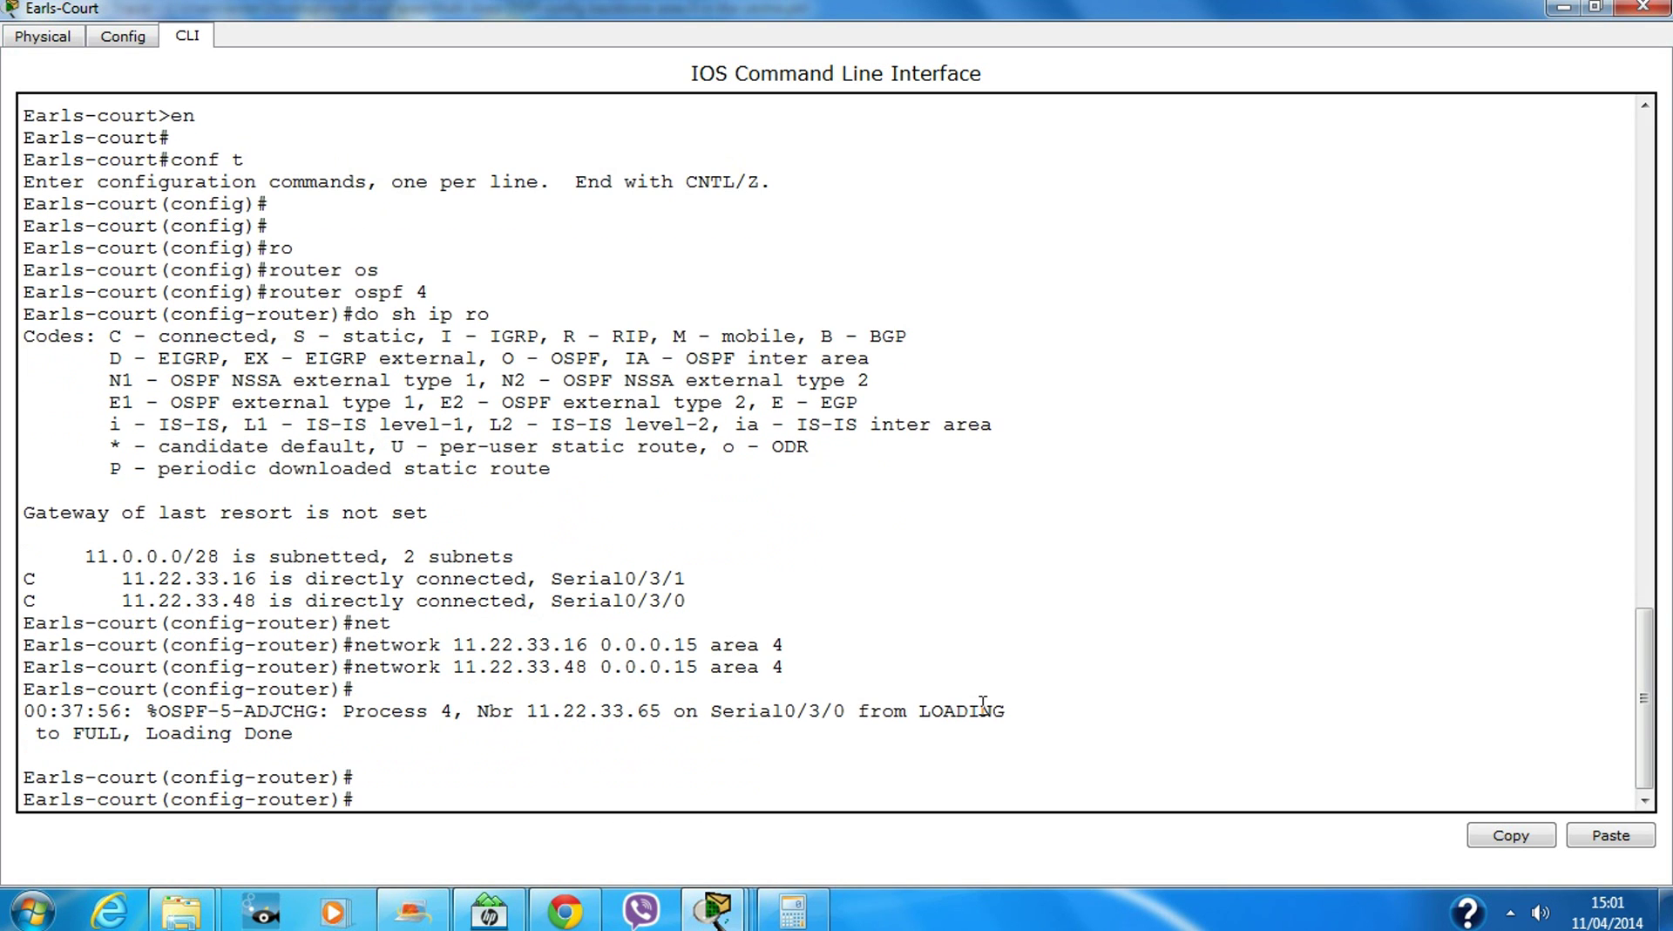
left_click(1643, 13)
Open Chelsea's command line in an enlarged window and enter global configuration mode
left_click(300, 399)
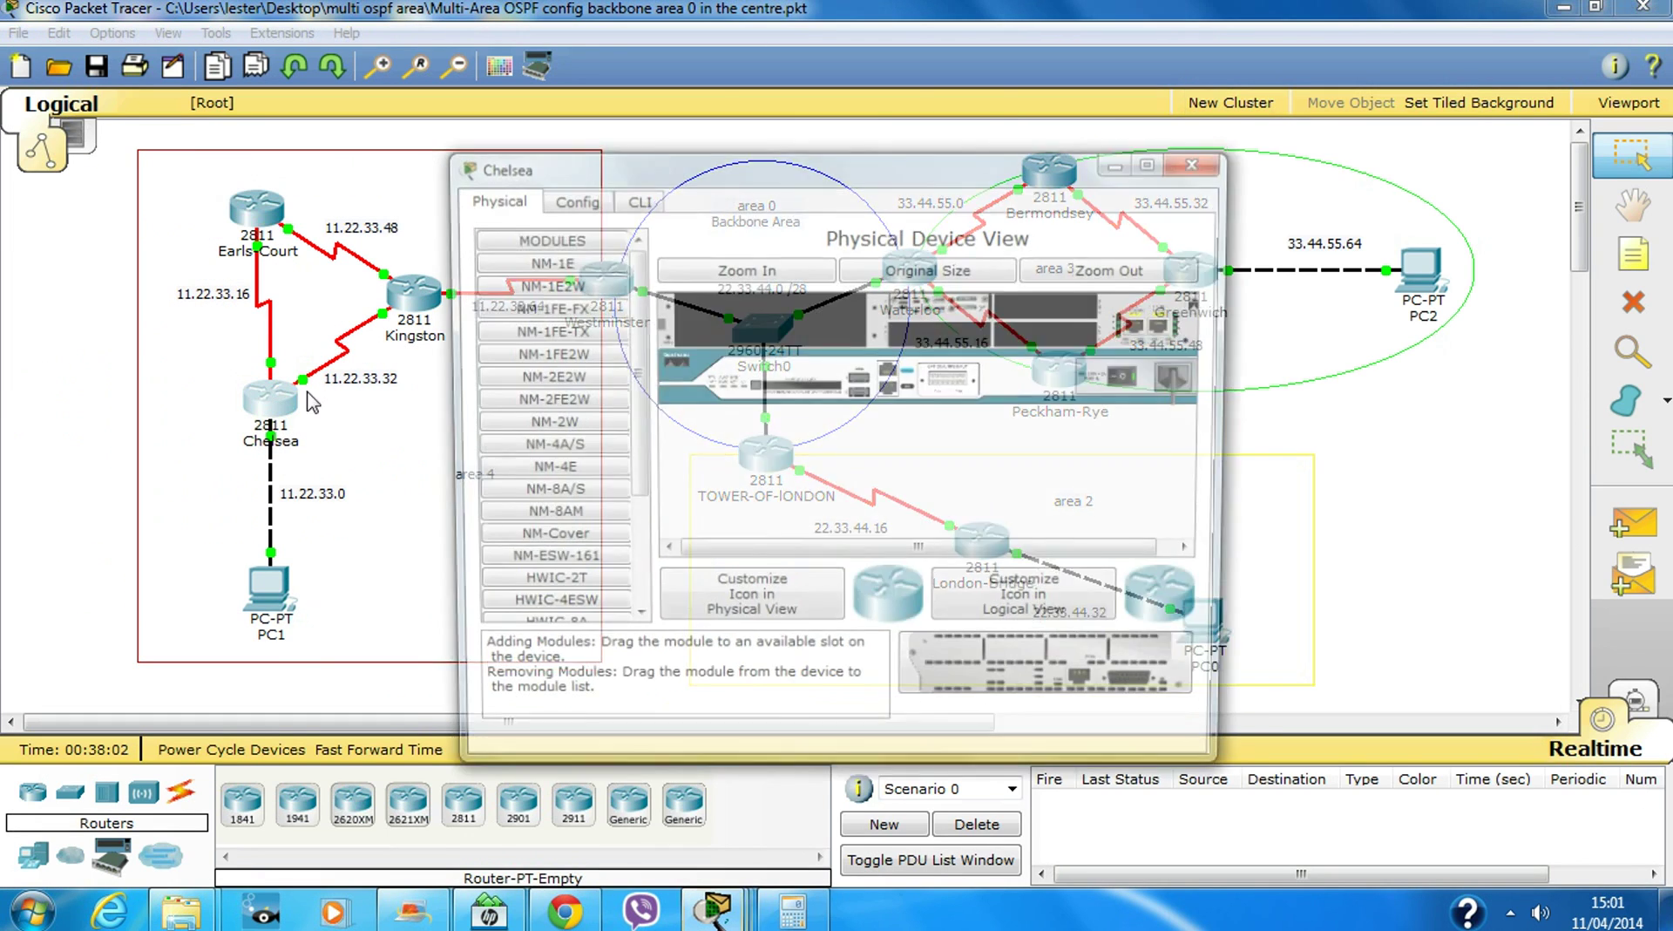
left_click(641, 201)
double_click(773, 168)
key("Return")
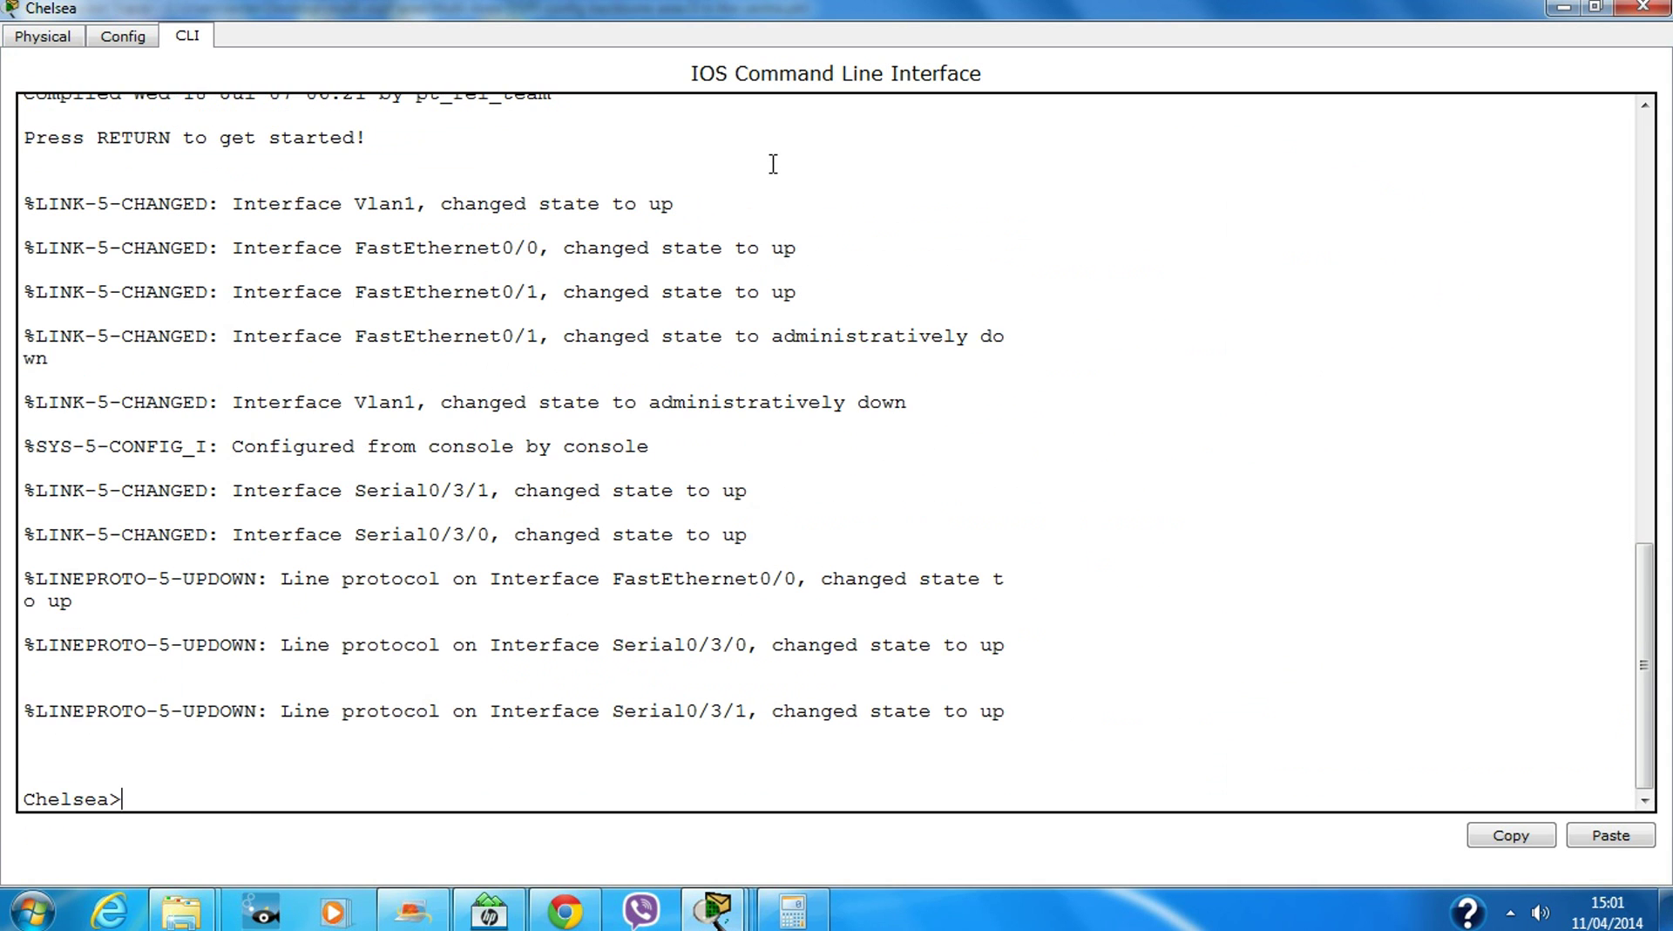
type("en")
key("Return")
key("Return")
type("con f")
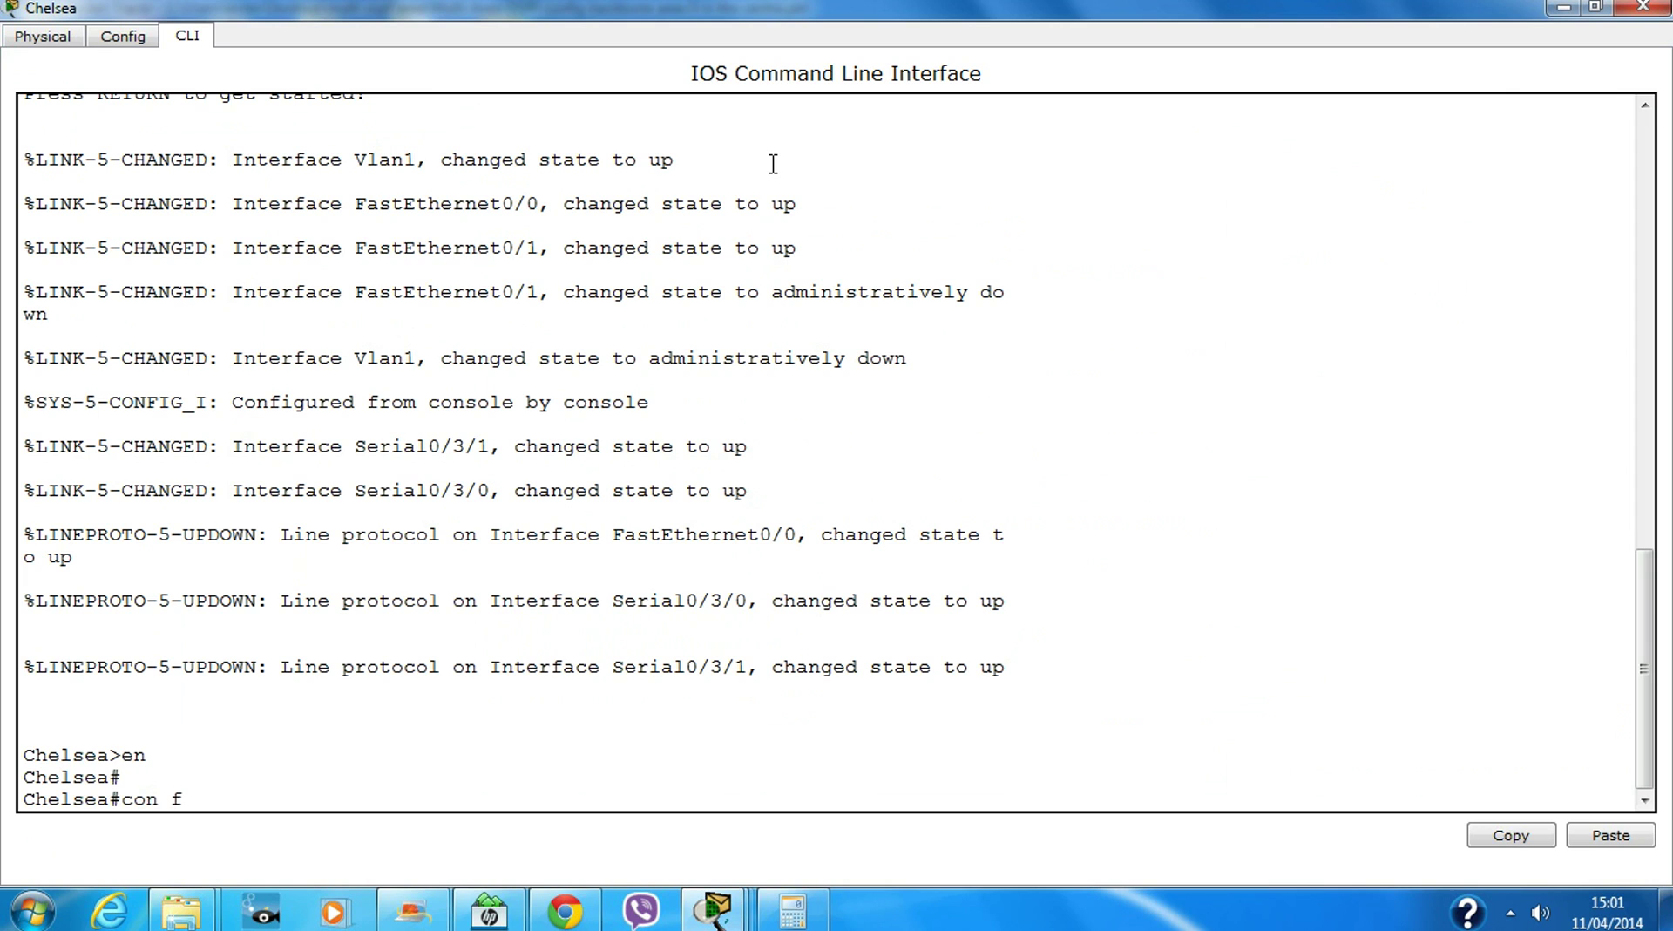
key("BackSpace")
key("BackSpace")
type("f t")
key("Return")
key("Return")
key("Return")
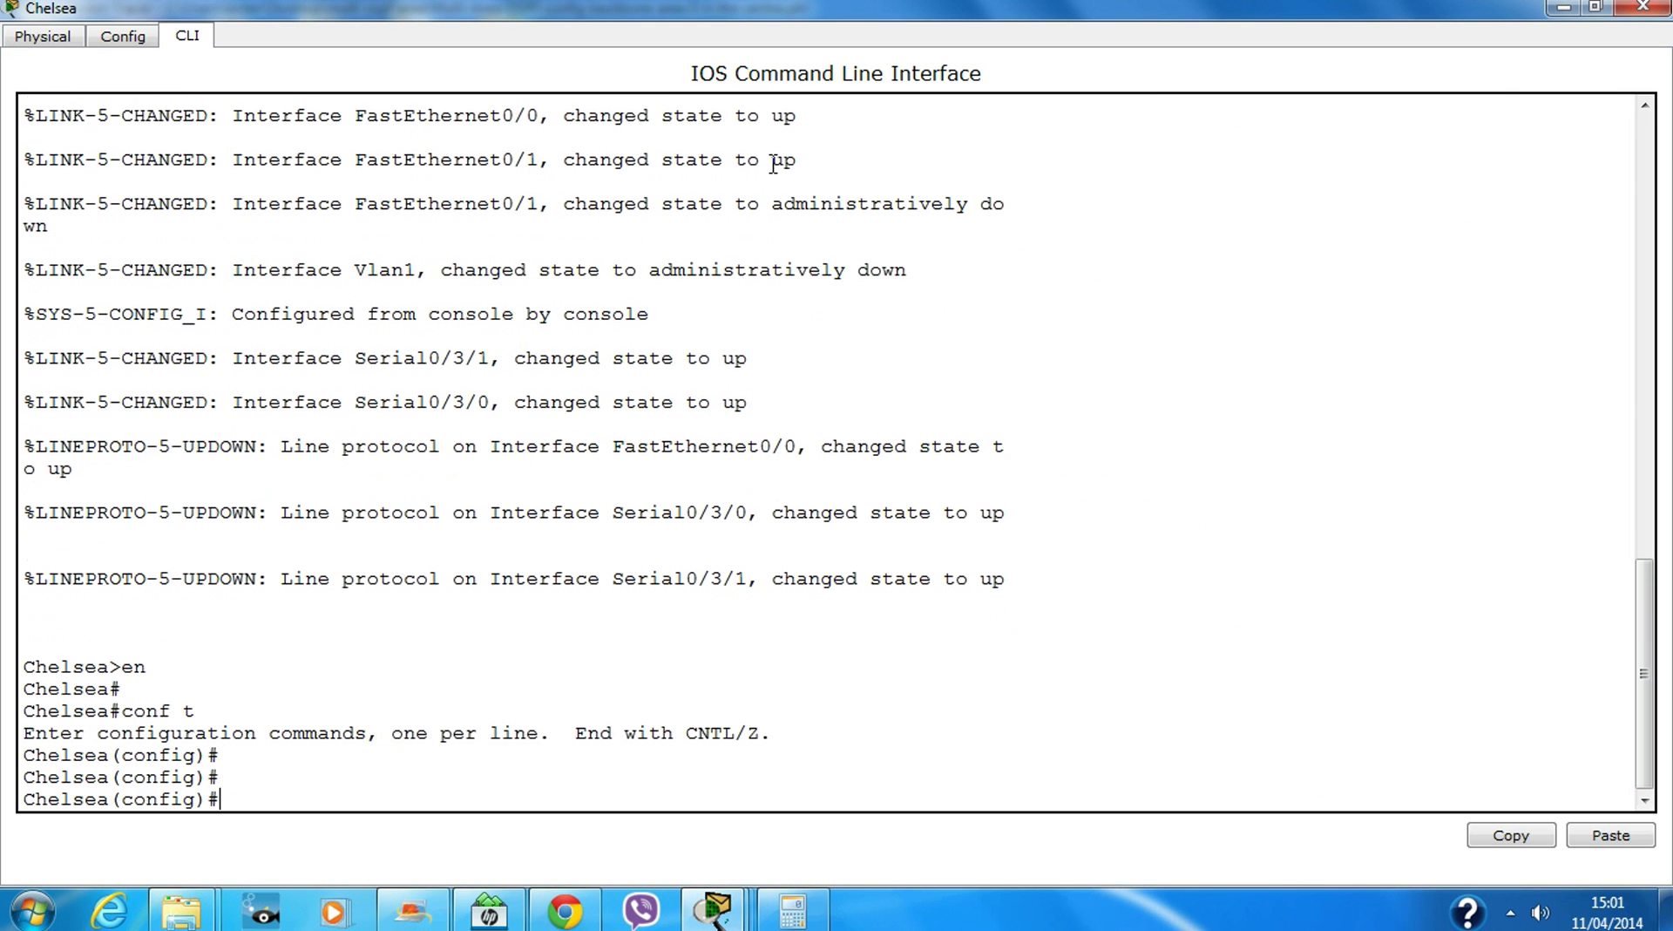
Start OSPF process 4 on Chelsea
type("ro")
key("Tab")
type("os")
key("Tab")
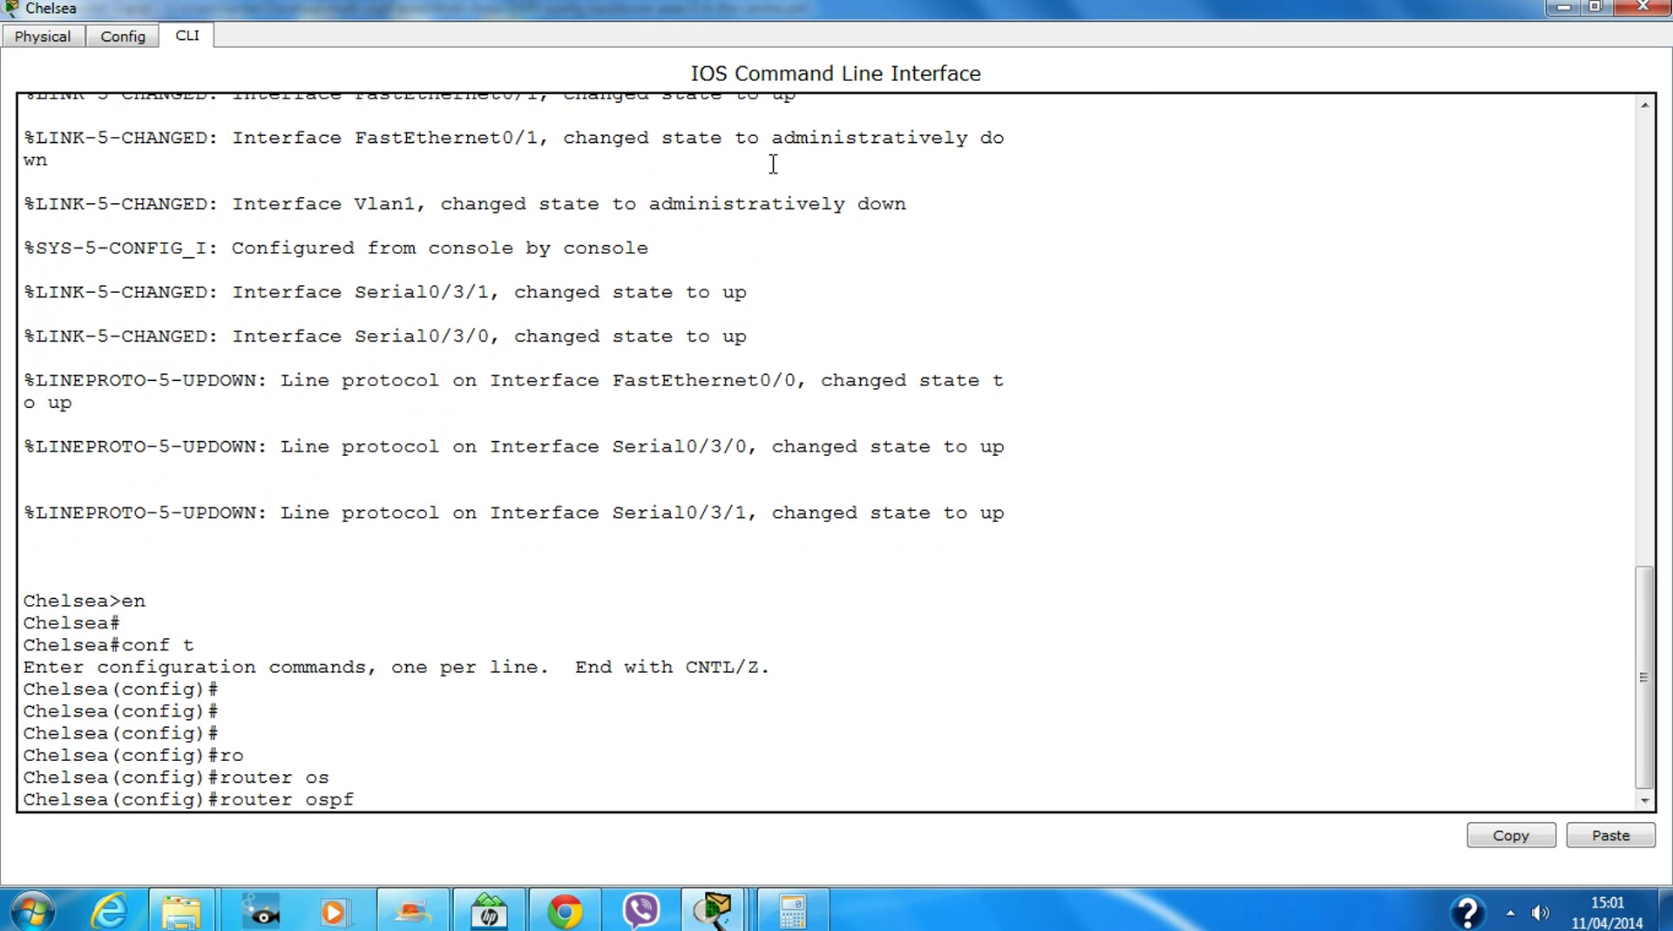
type("4")
key("Return")
key("Return")
key("Return")
Display Chelsea's routing table to identify its directly connected networks
type("do ")
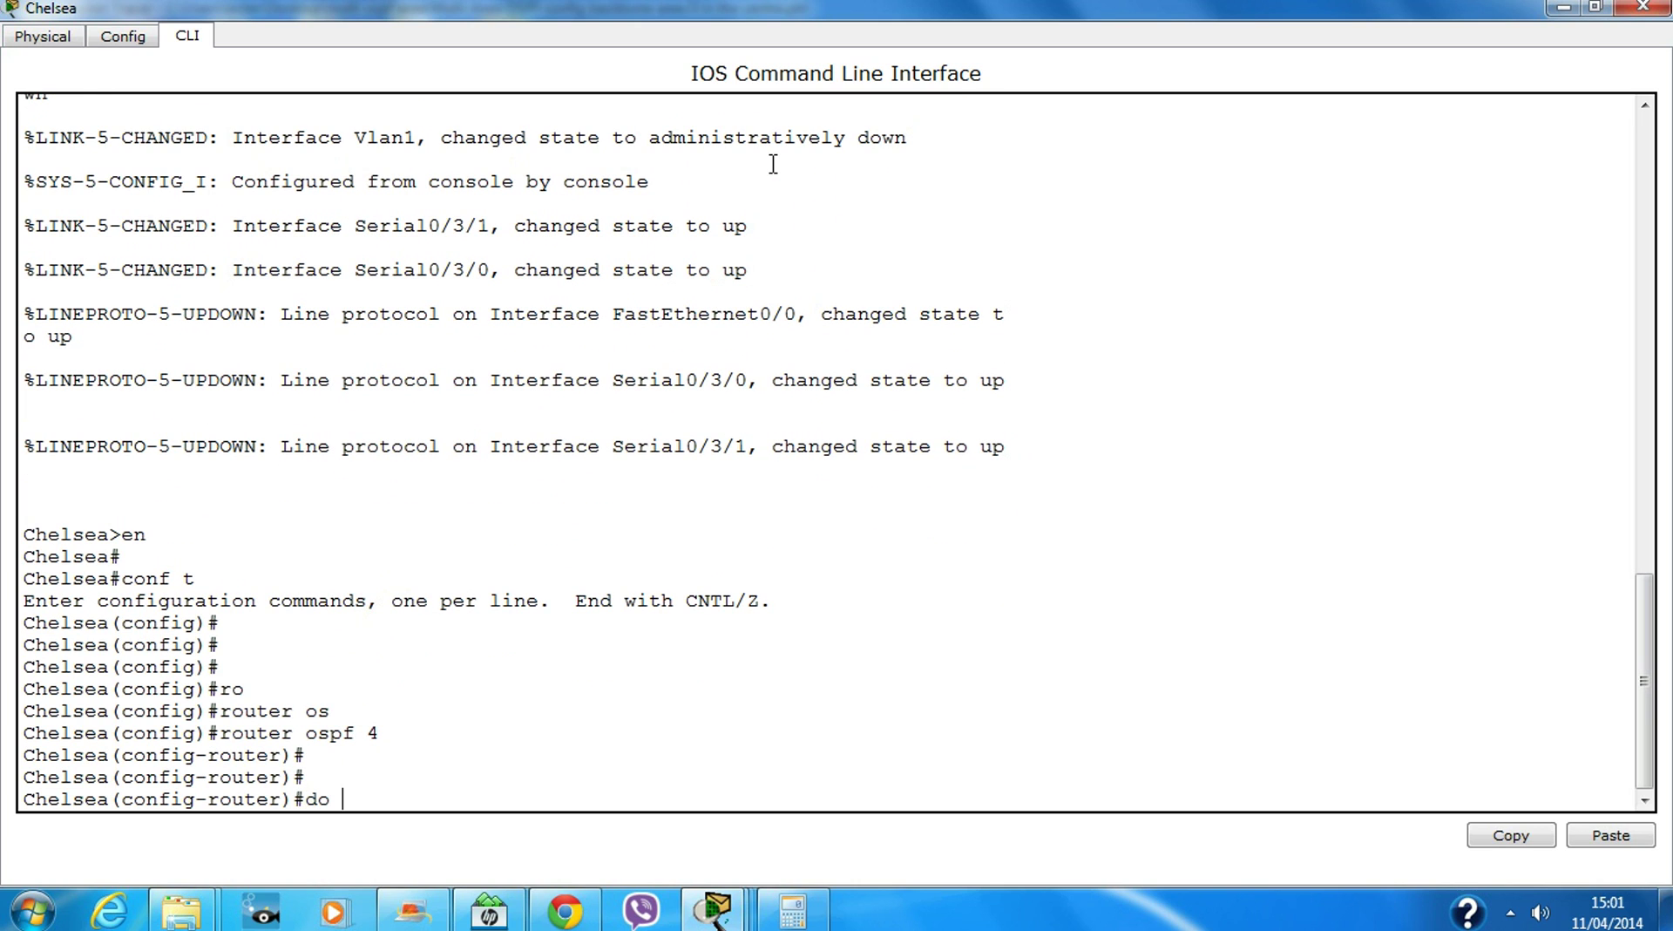
type("sh ip ri")
key("Return")
Advertise network 11.22.33.16 with wildcard 0.0.0.15 in area 4 on Chelsea
type("net")
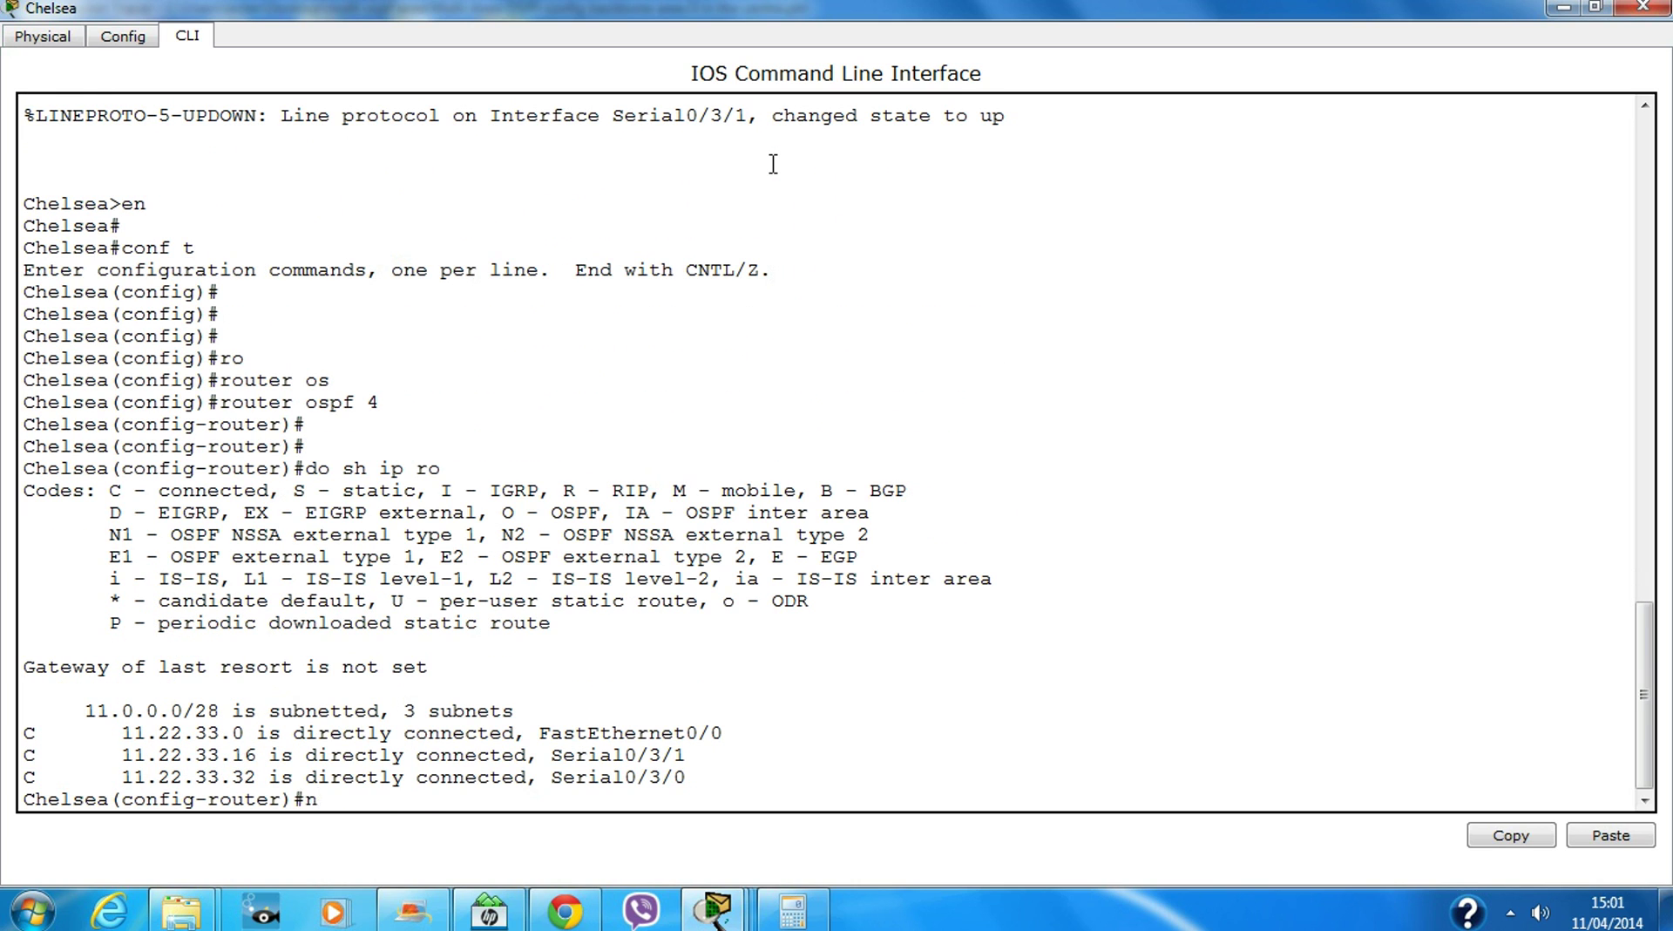
key("Tab")
type("11.")
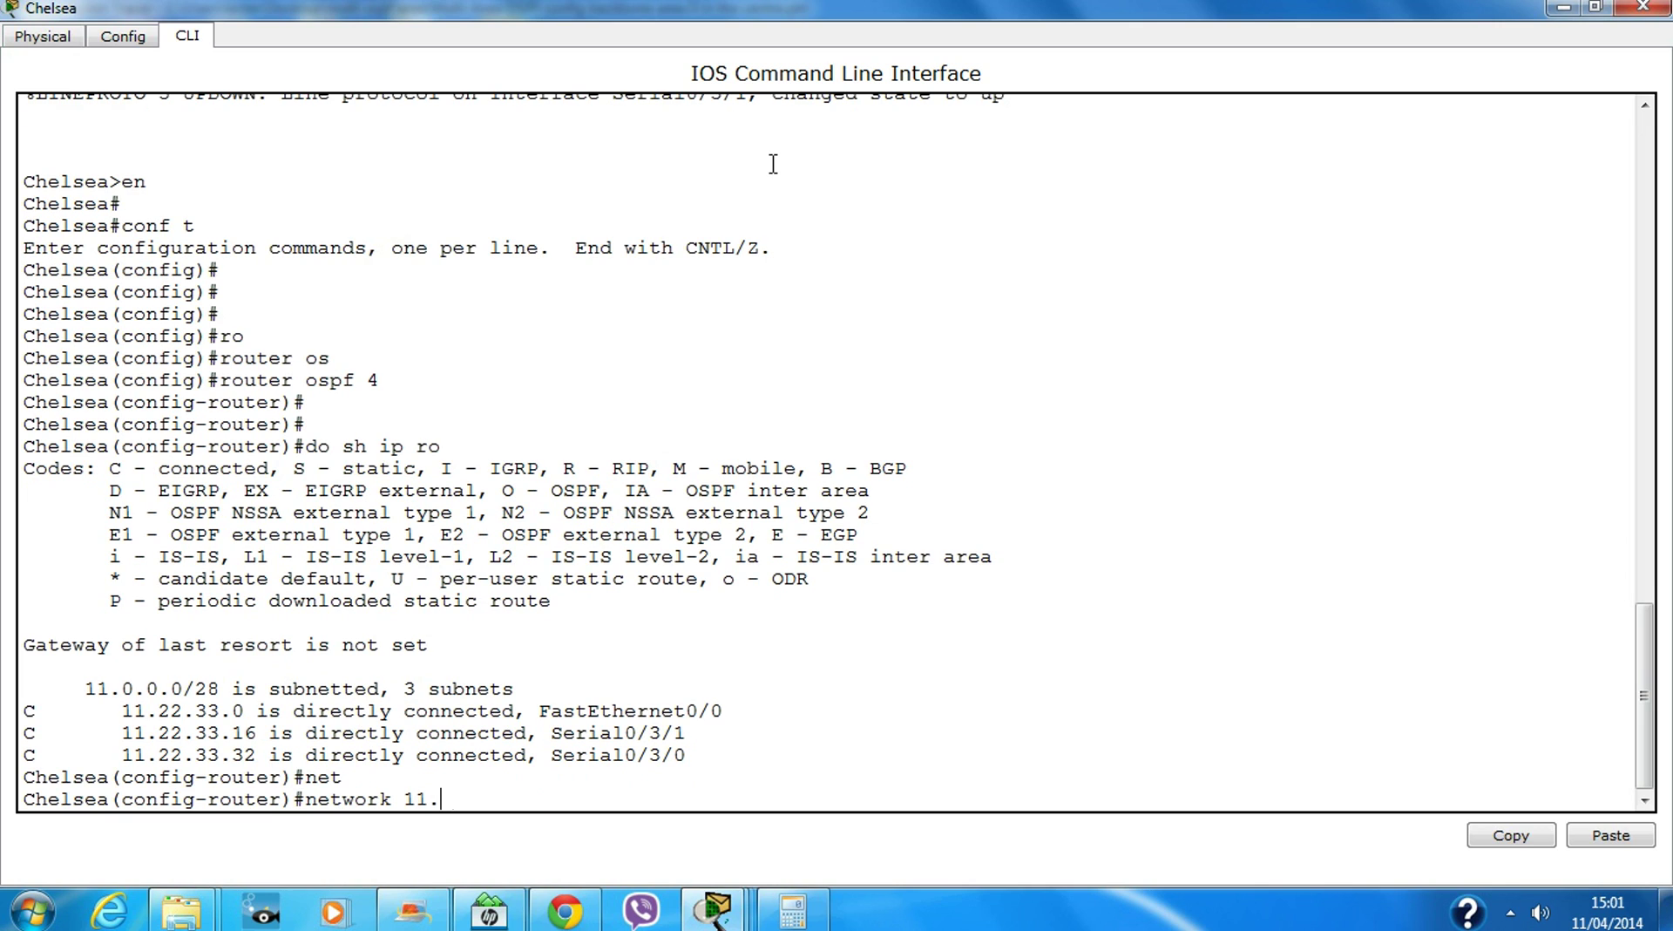
type("22.33.16 0")
key("Return")
type("0")
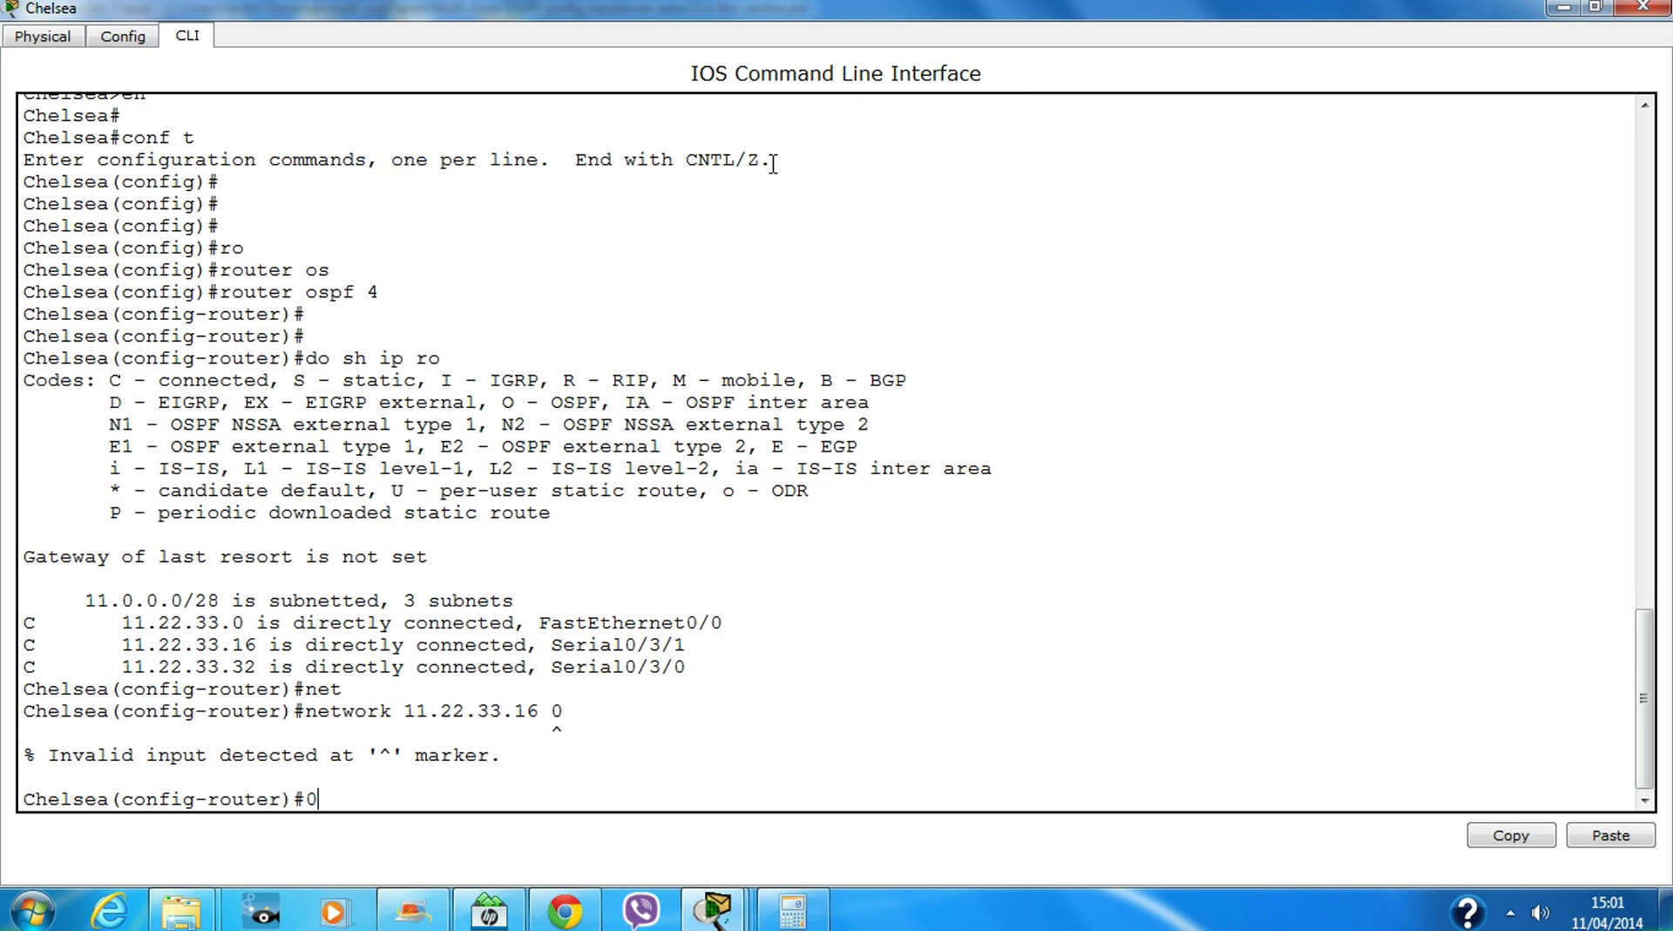
key("BackSpace")
key("Up")
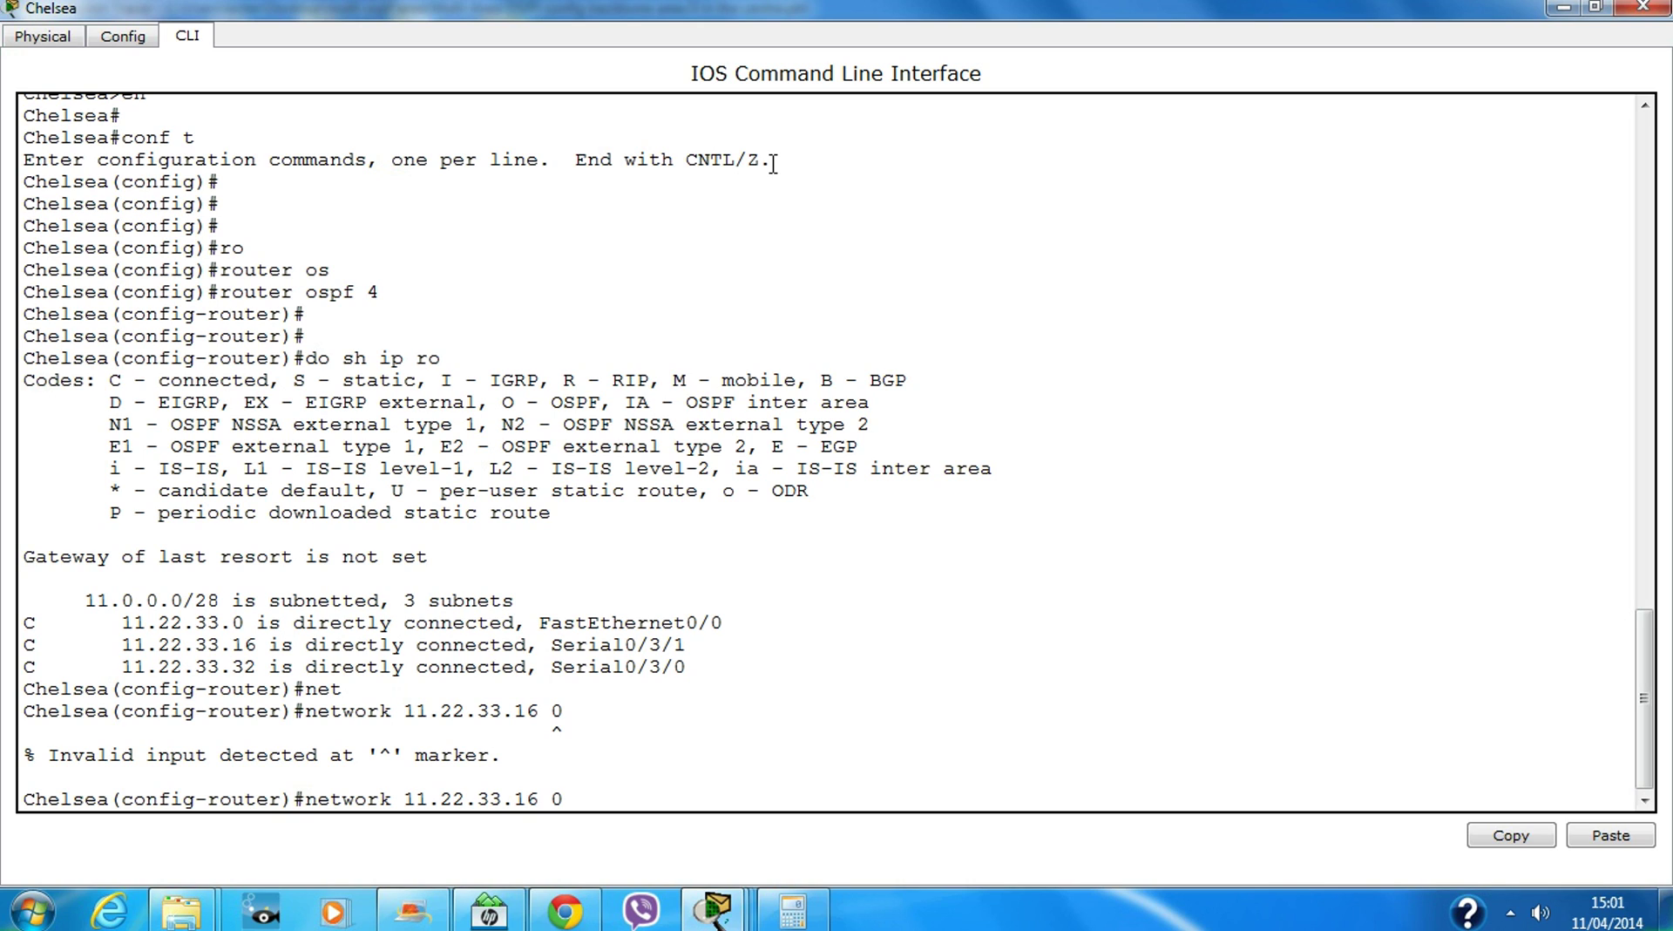
type(".0.0.15 area 4")
key("Return")
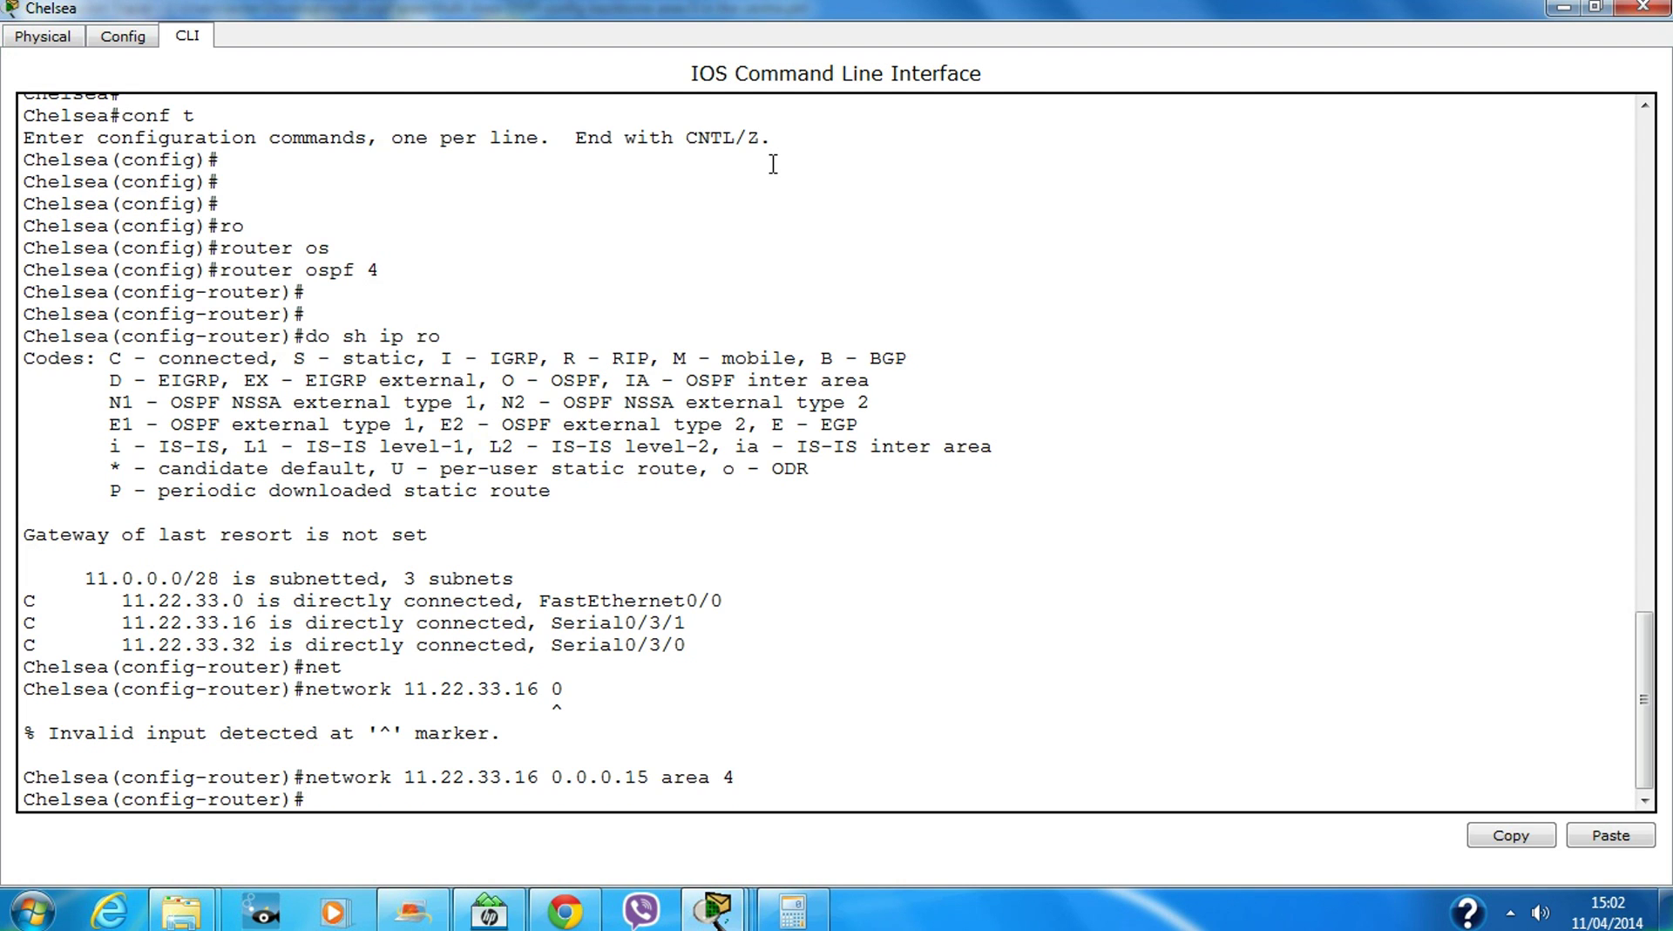
Advertise network 11.22.33.32 with wildcard 0.0.0.15 in area 4 on Chelsea
key("Up")
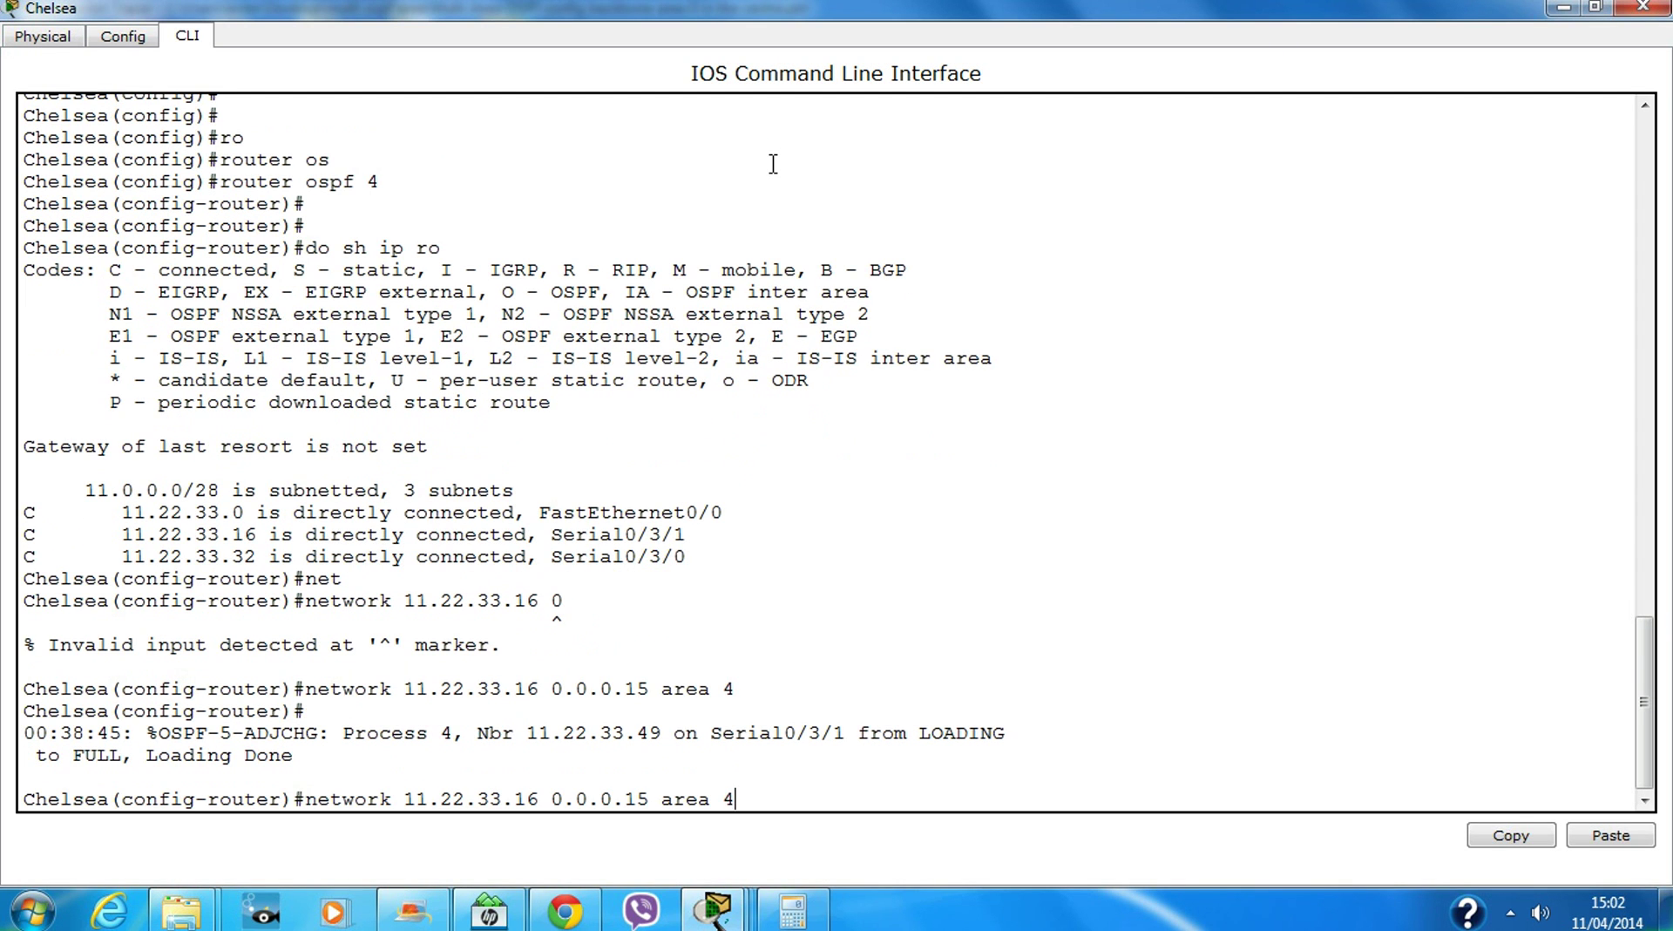
key("Left")
key("Left")
key("Left")
key("Left")
key("Left")
key("Left")
key("BackSpace")
key("BackSpace")
type("32")
key("Return")
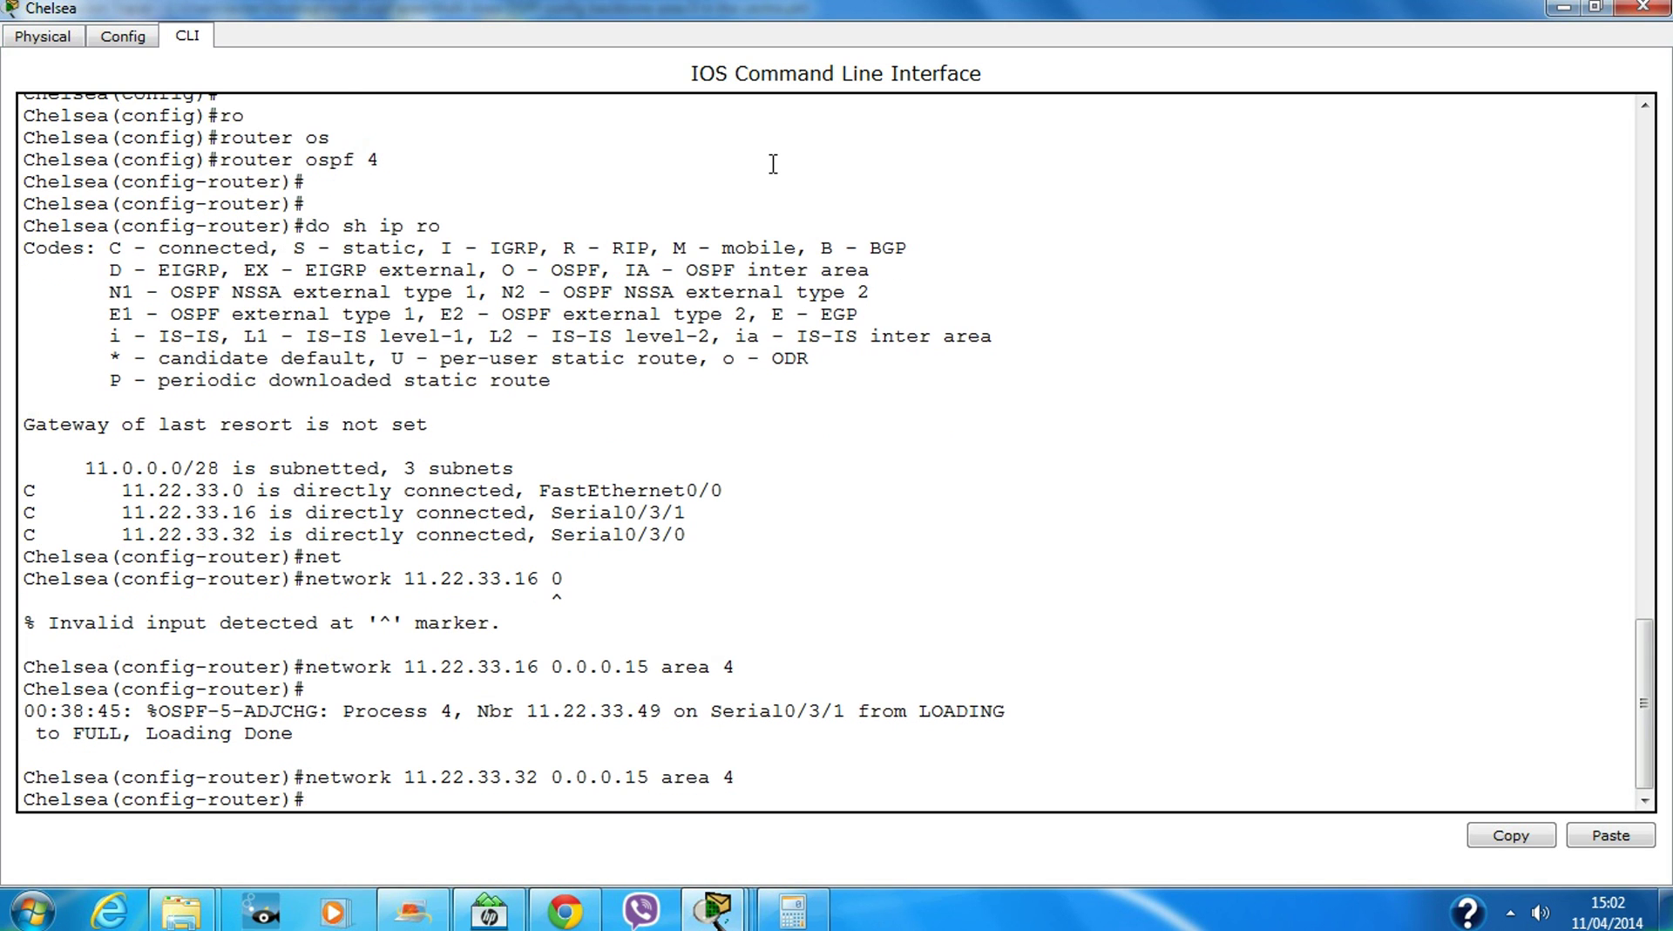
key("Return")
key("Return")
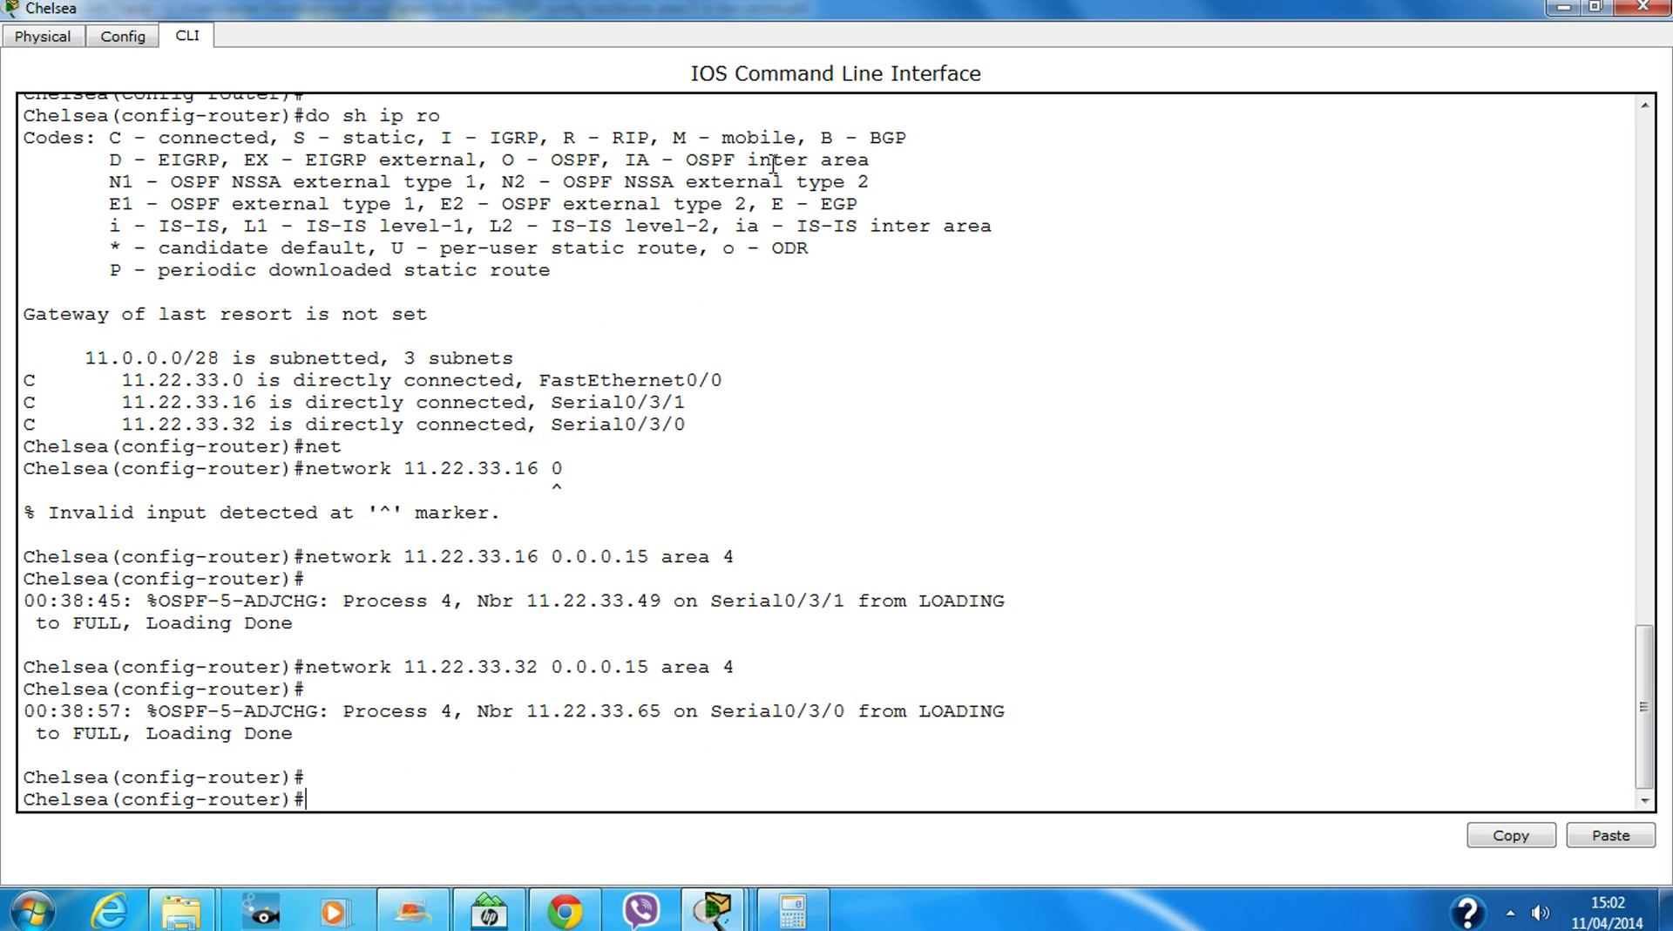
Advertise network 11.22.33.0 with wildcard 0.0.0.15 in area 4 on Chelsea
key("Up")
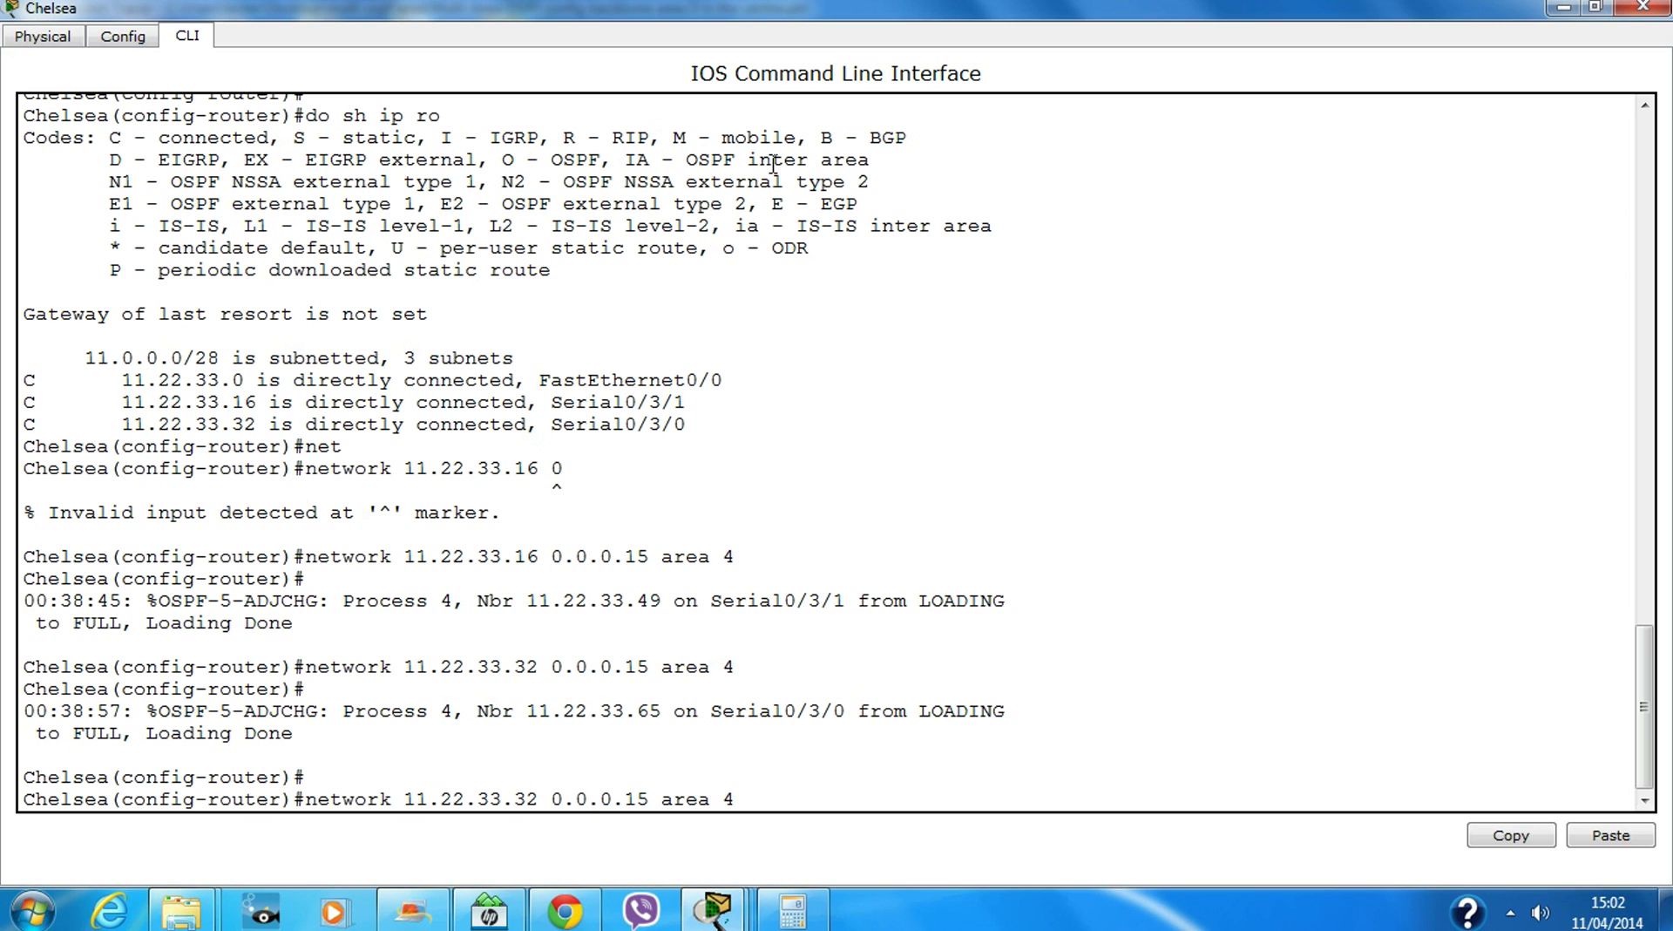
key("BackSpace")
key("BackSpace")
type("0")
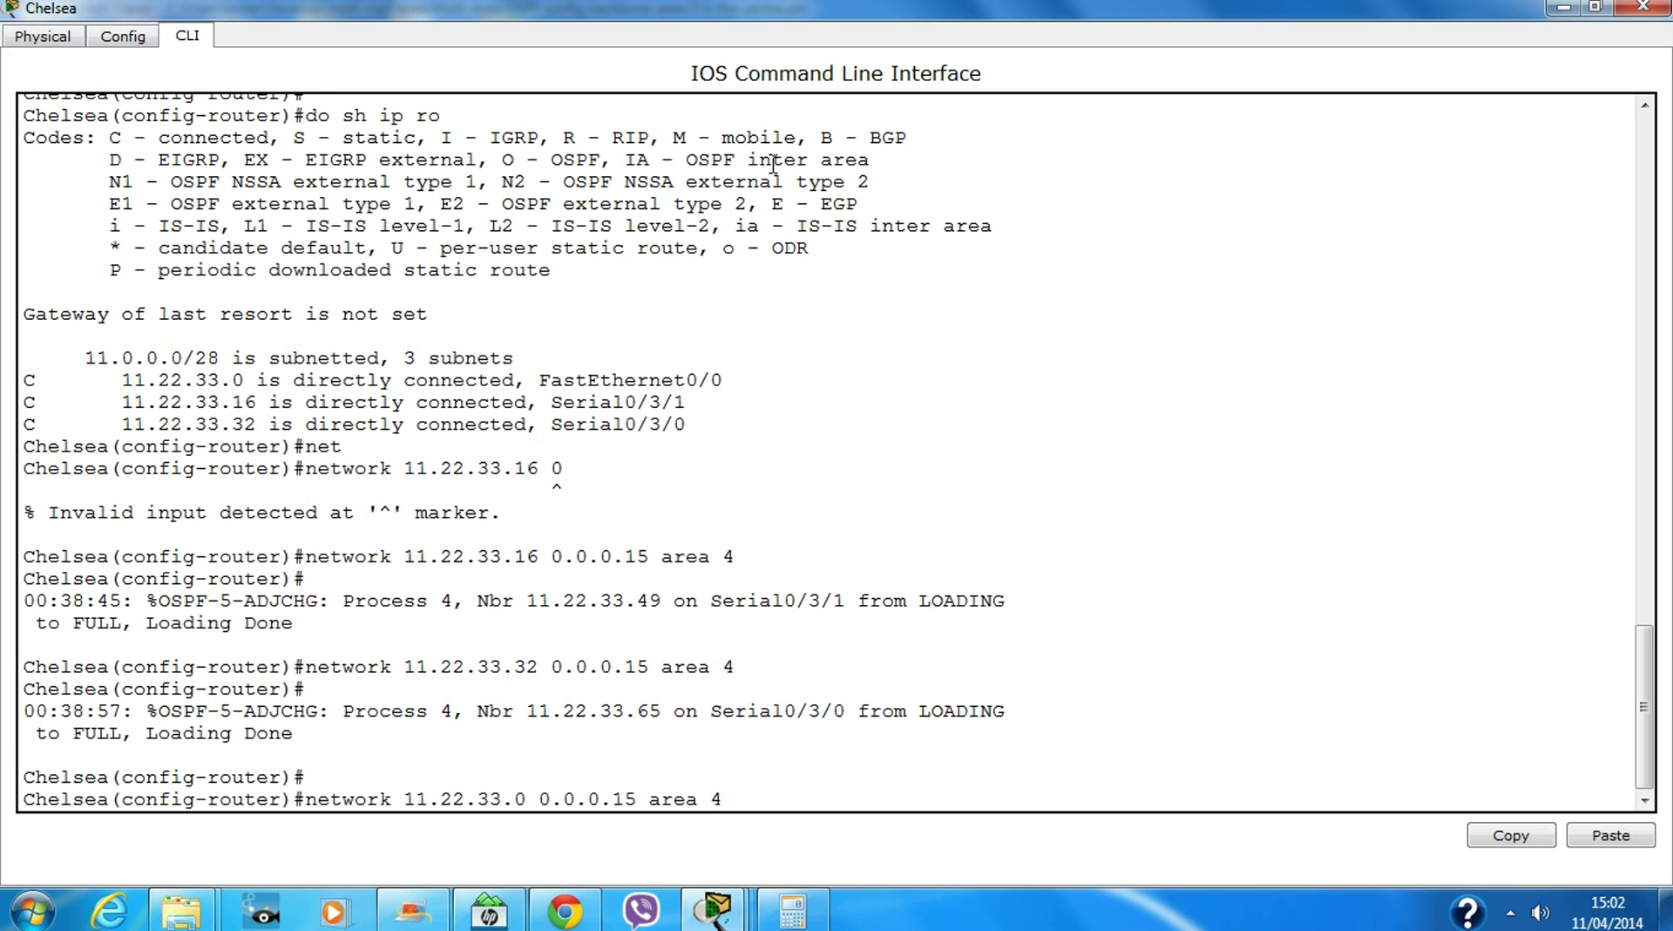
key("Return")
Make fa0/0 a passive interface on Chelsea, leave configuration mode and close the router
type("pas")
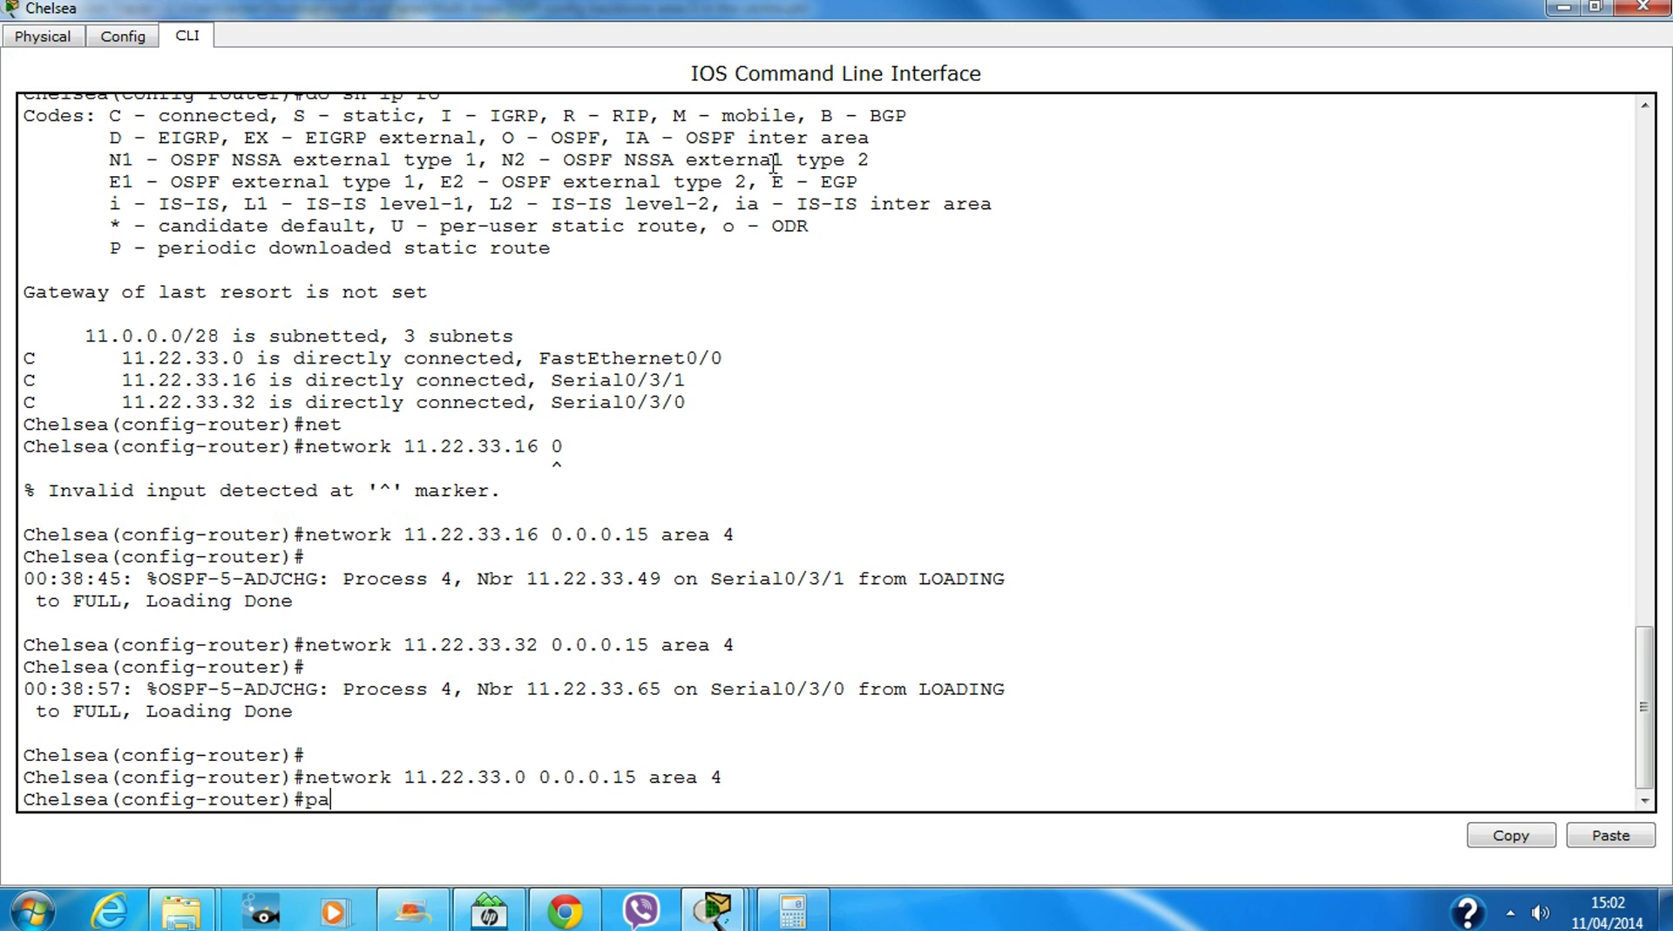
key("Tab")
type("fa0/0")
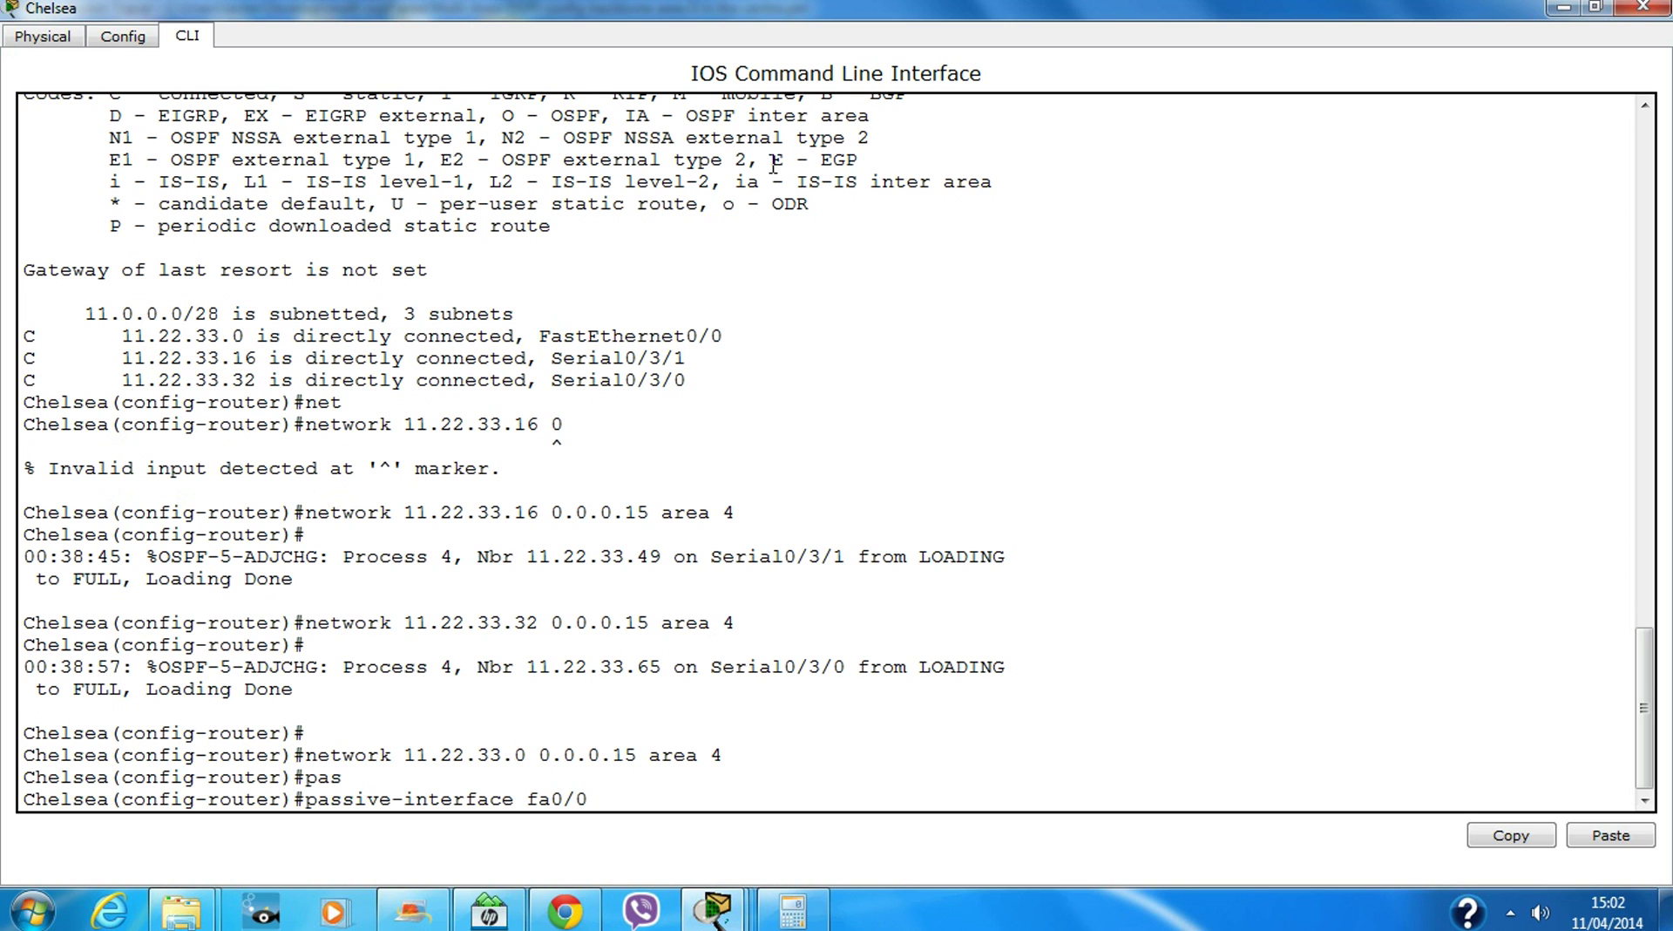
key("Return")
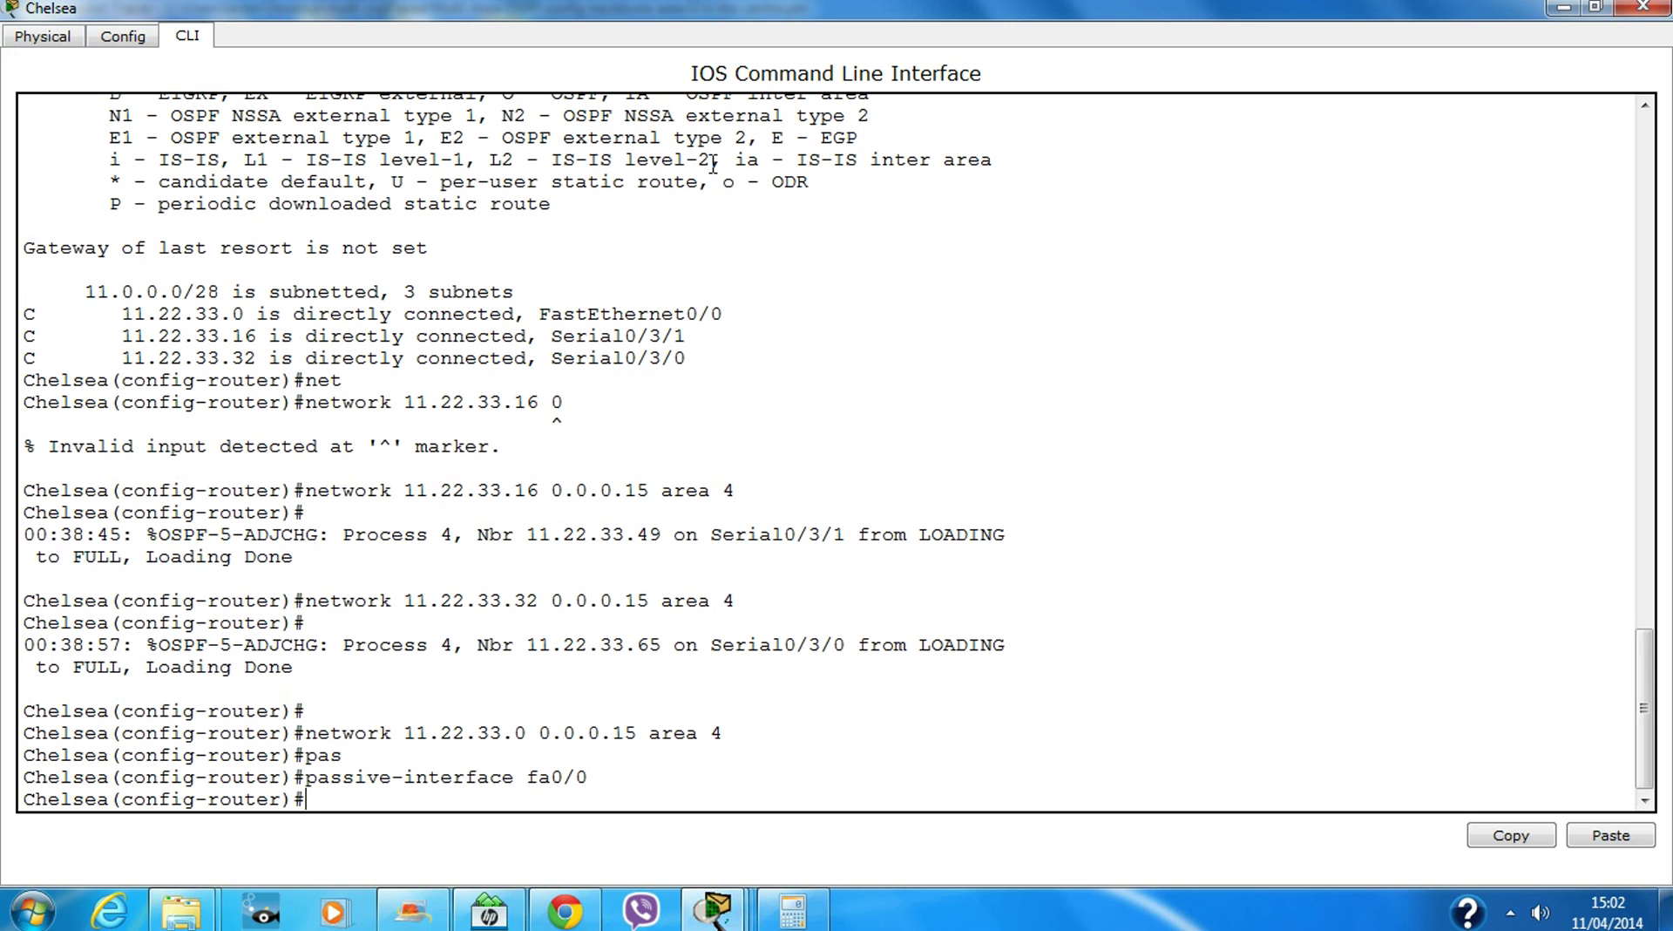
key("ctrl+z")
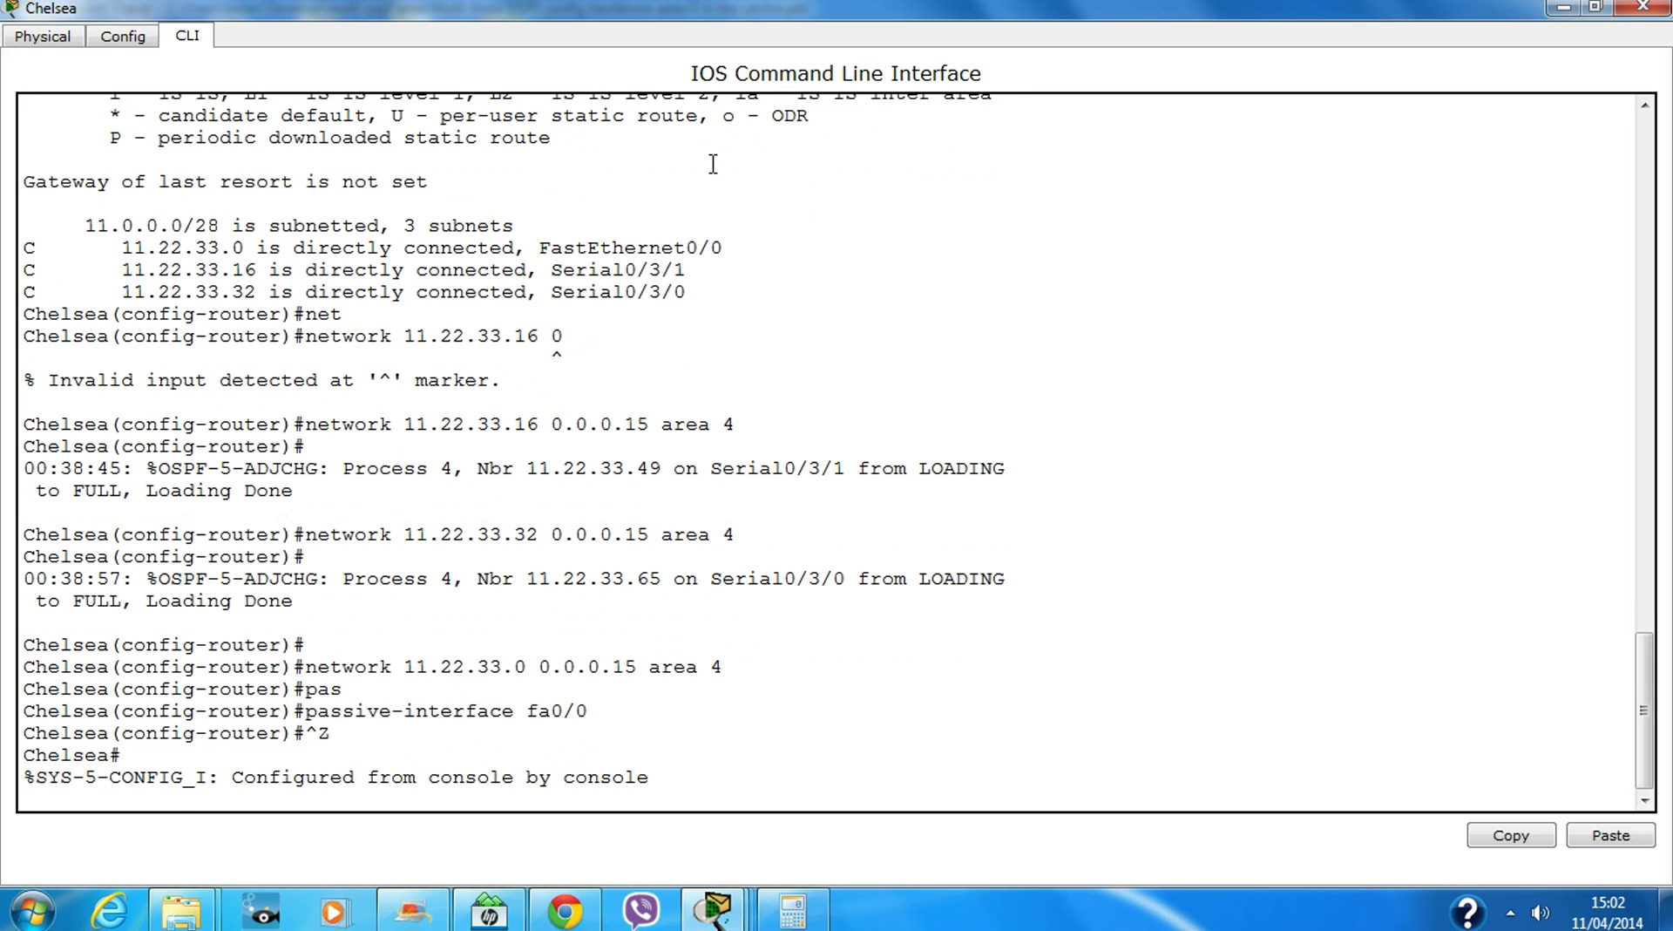
left_click(1643, 7)
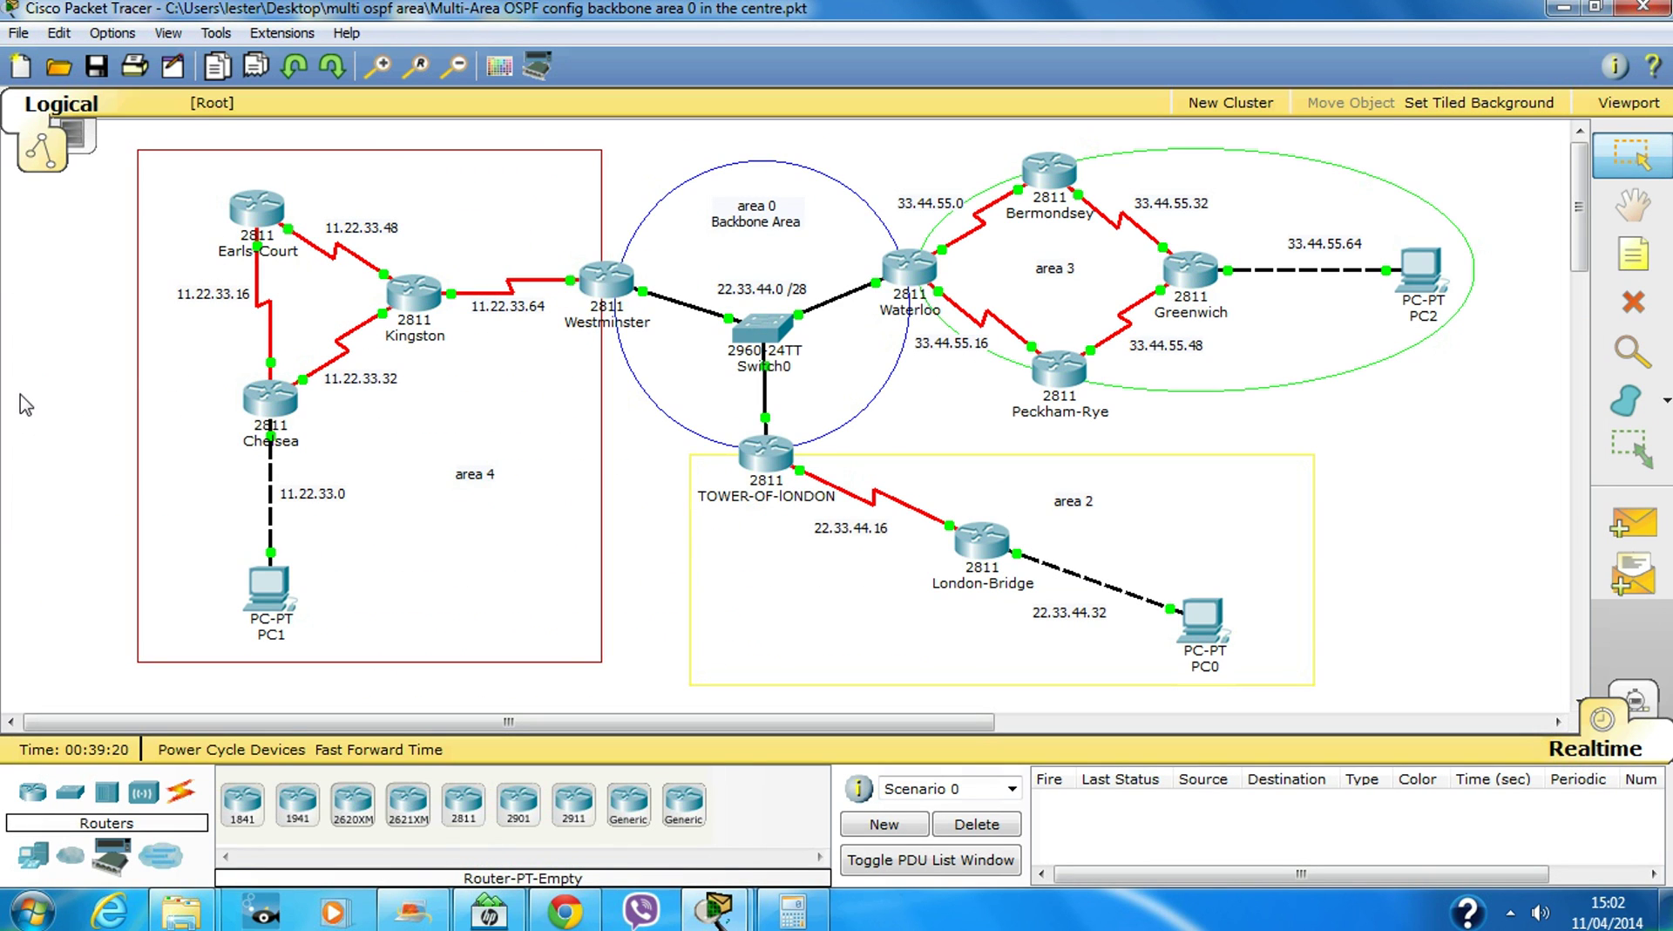
Open the command line of the Greenwich router in area 3 and enter global configuration mode
left_click(1200, 275)
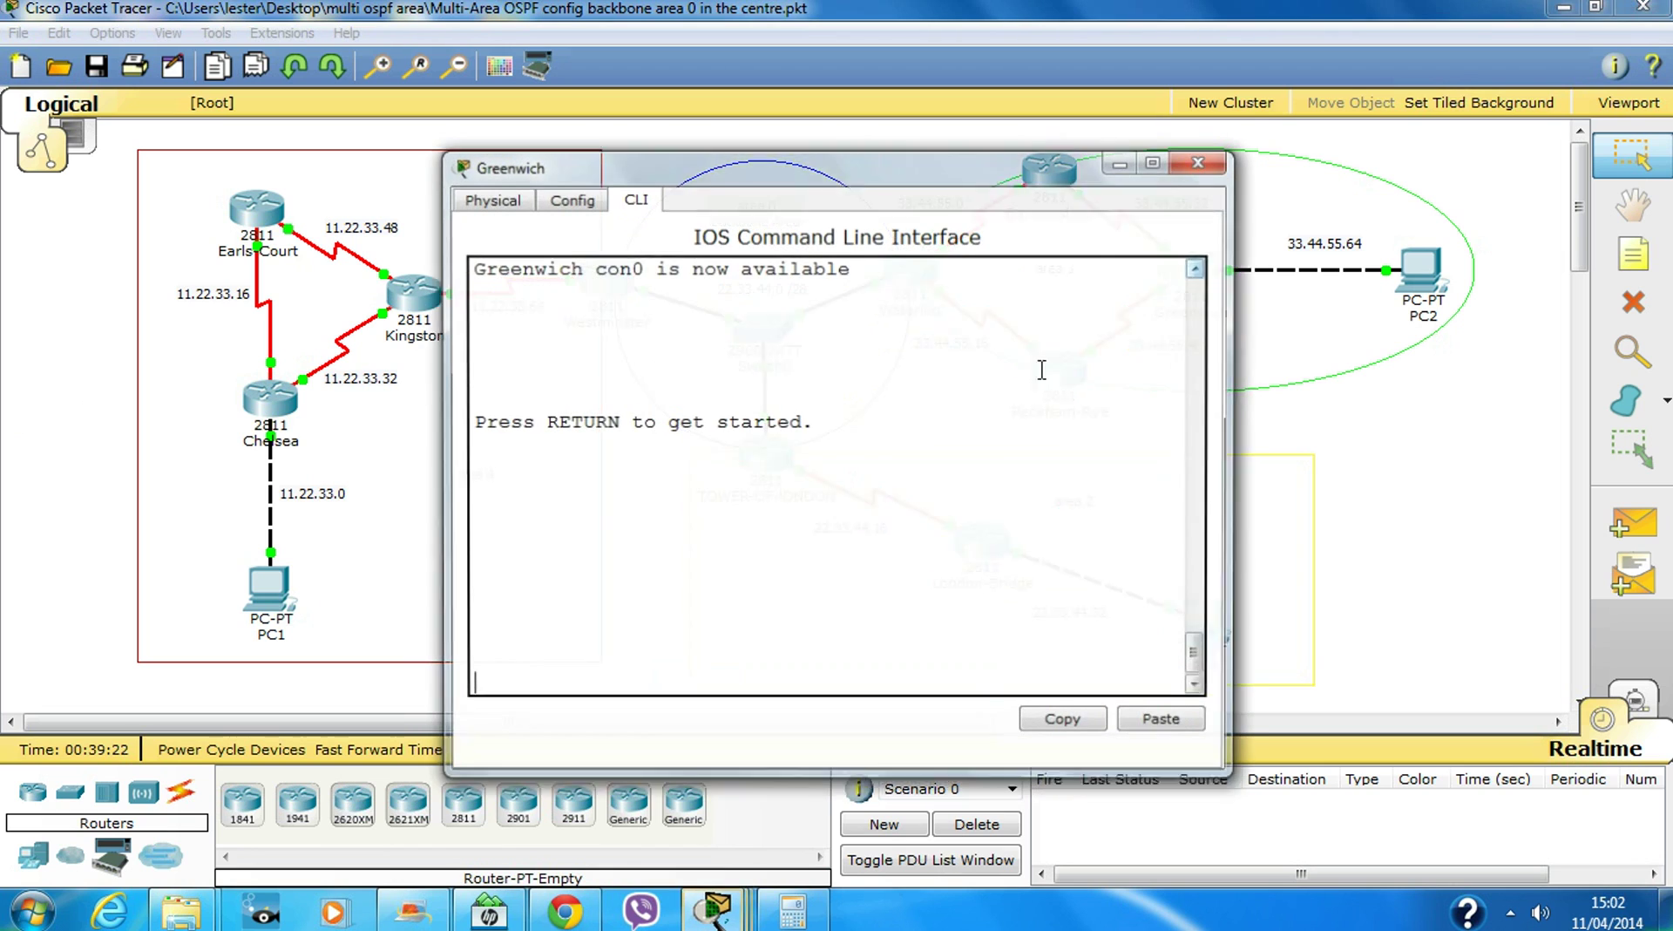
key("Return")
type("enwich>en")
key("Return")
type("c")
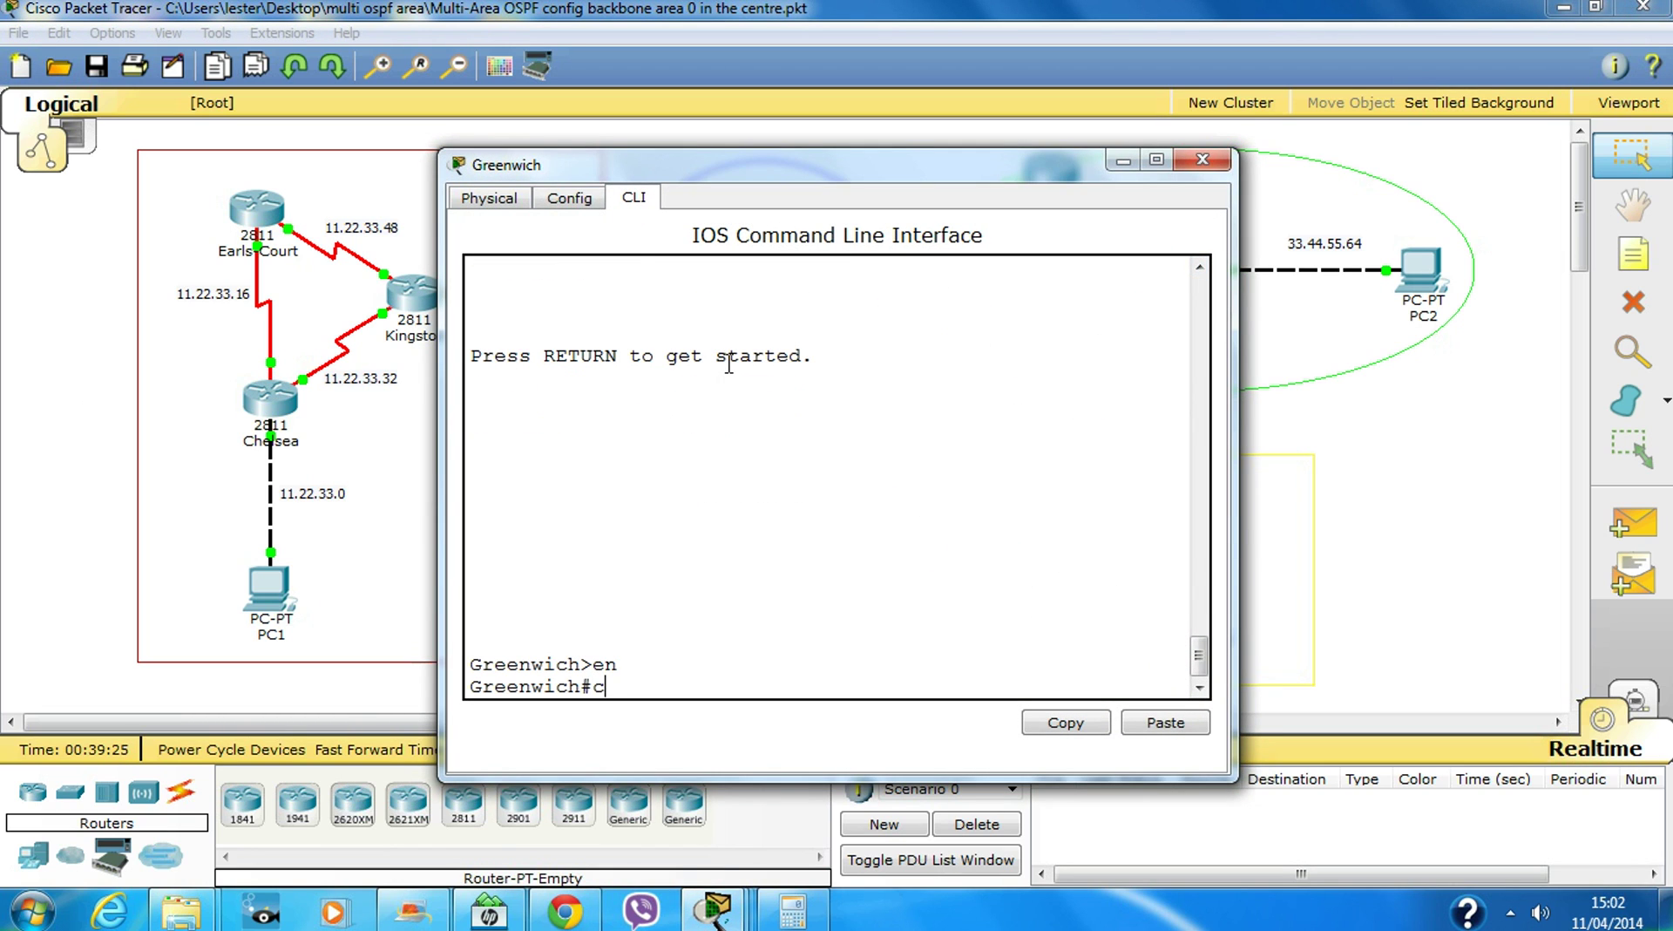
type("onf t")
key("Return")
Enter router configuration for OSPF process 3 on Greenwich
type("ro")
key("Tab")
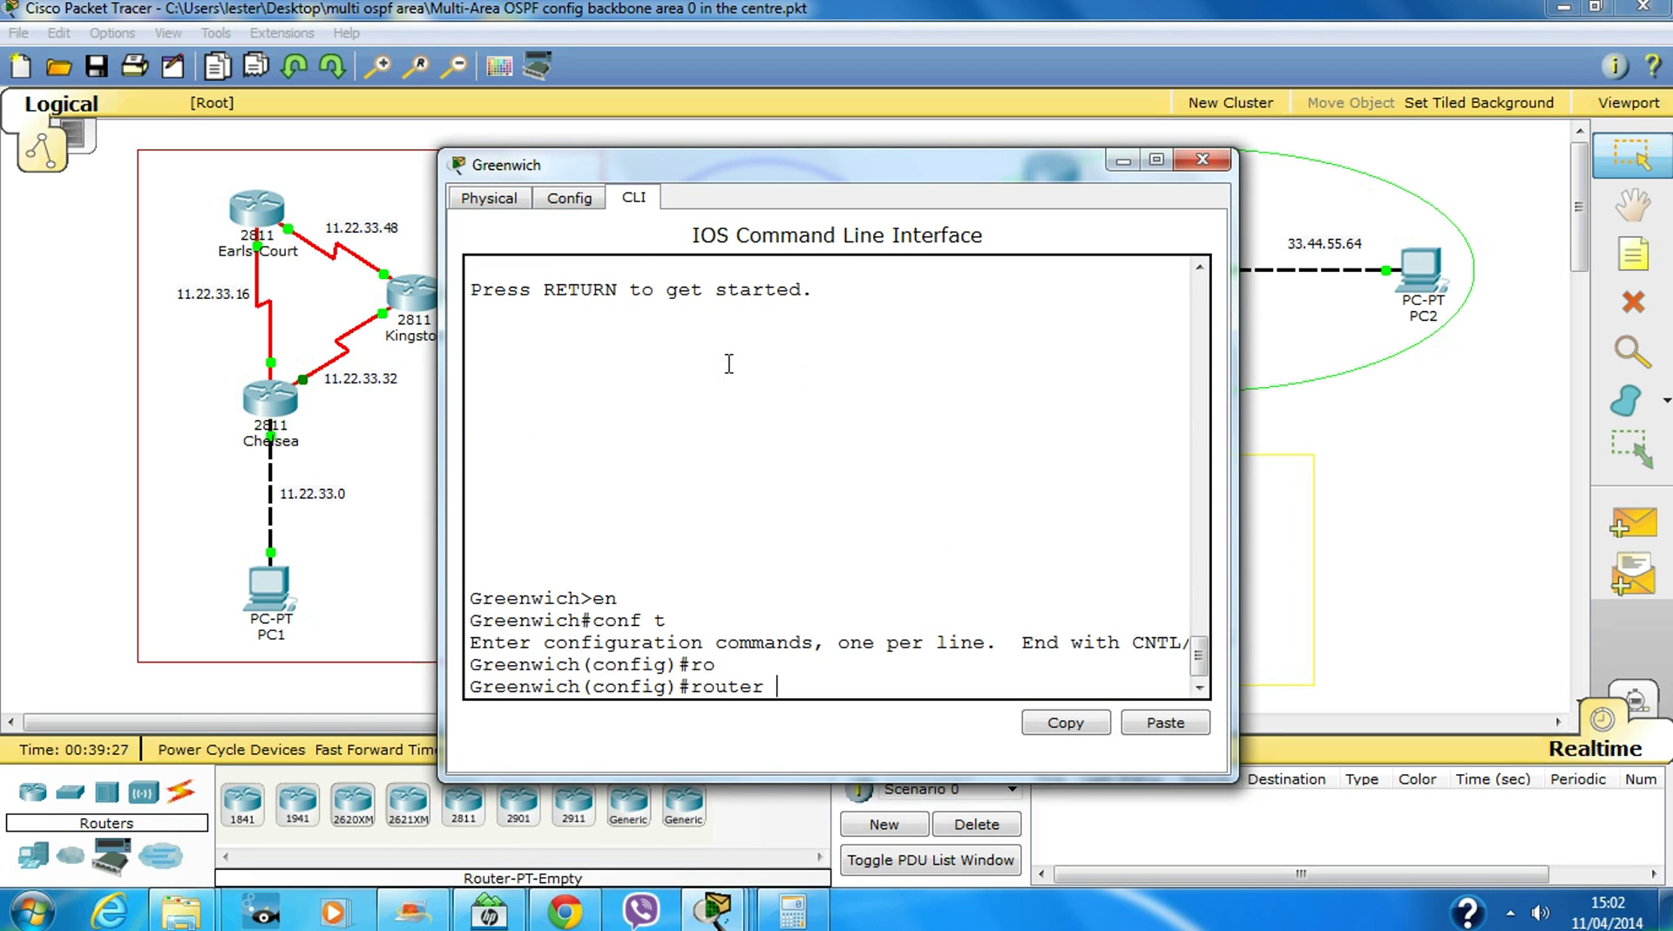
type("os")
key("Tab")
left_click_drag(871, 193, 610, 198)
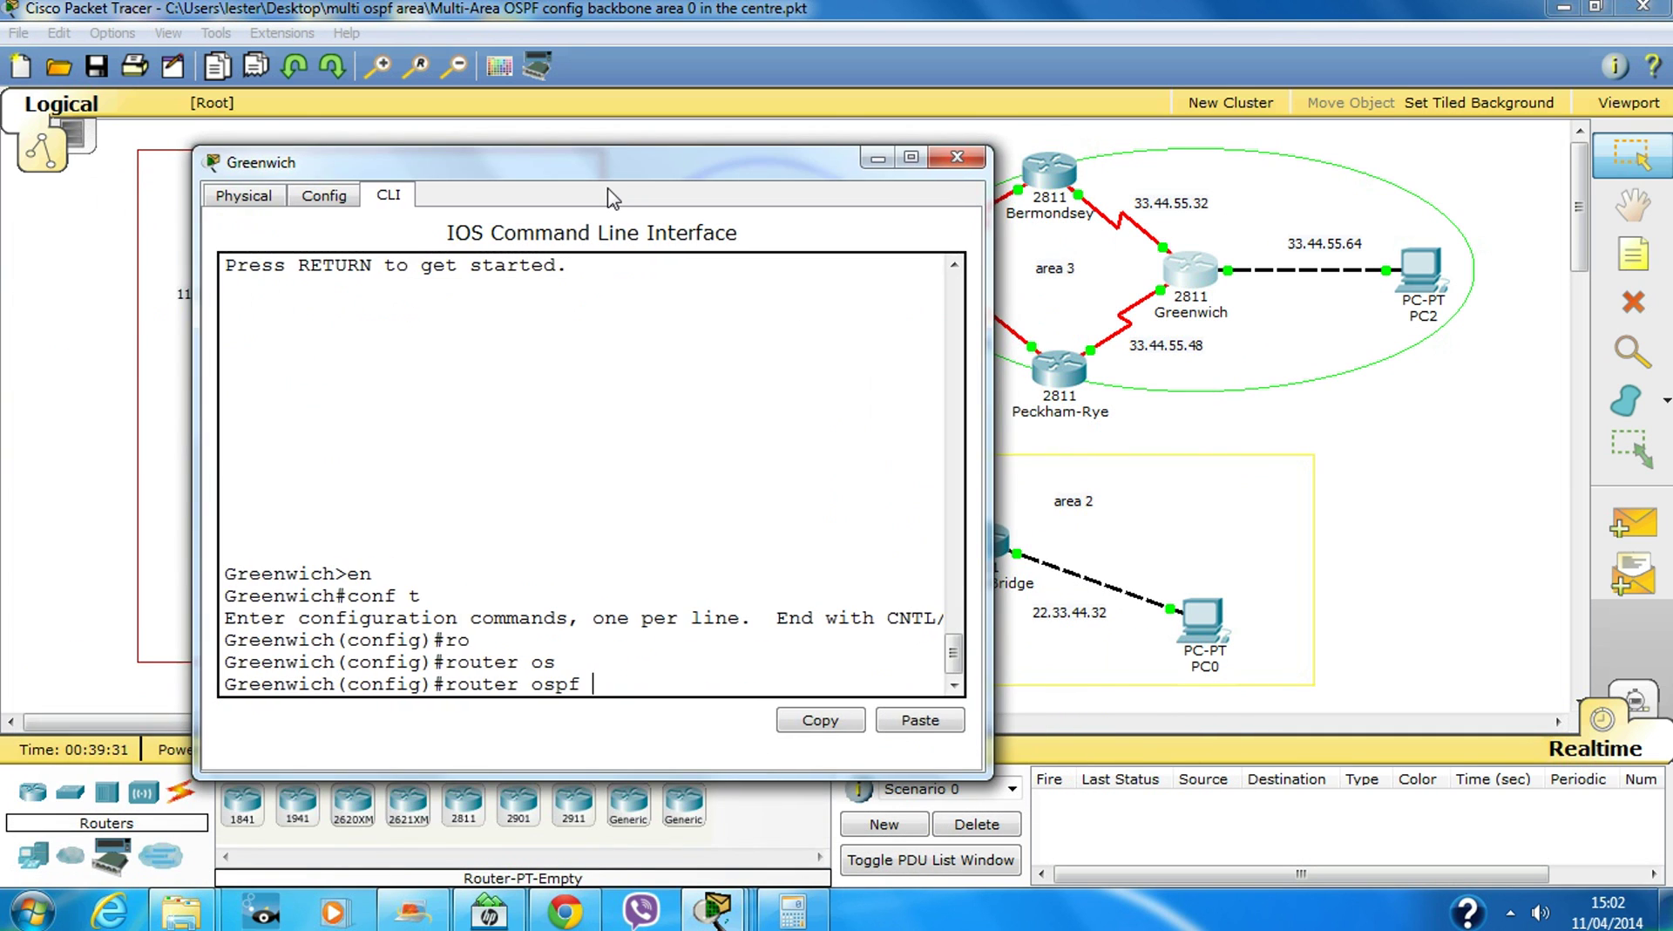
type("3")
key("Return")
Make fa0/0 a passive interface on Greenwich and close the router
type("pa")
key("Tab")
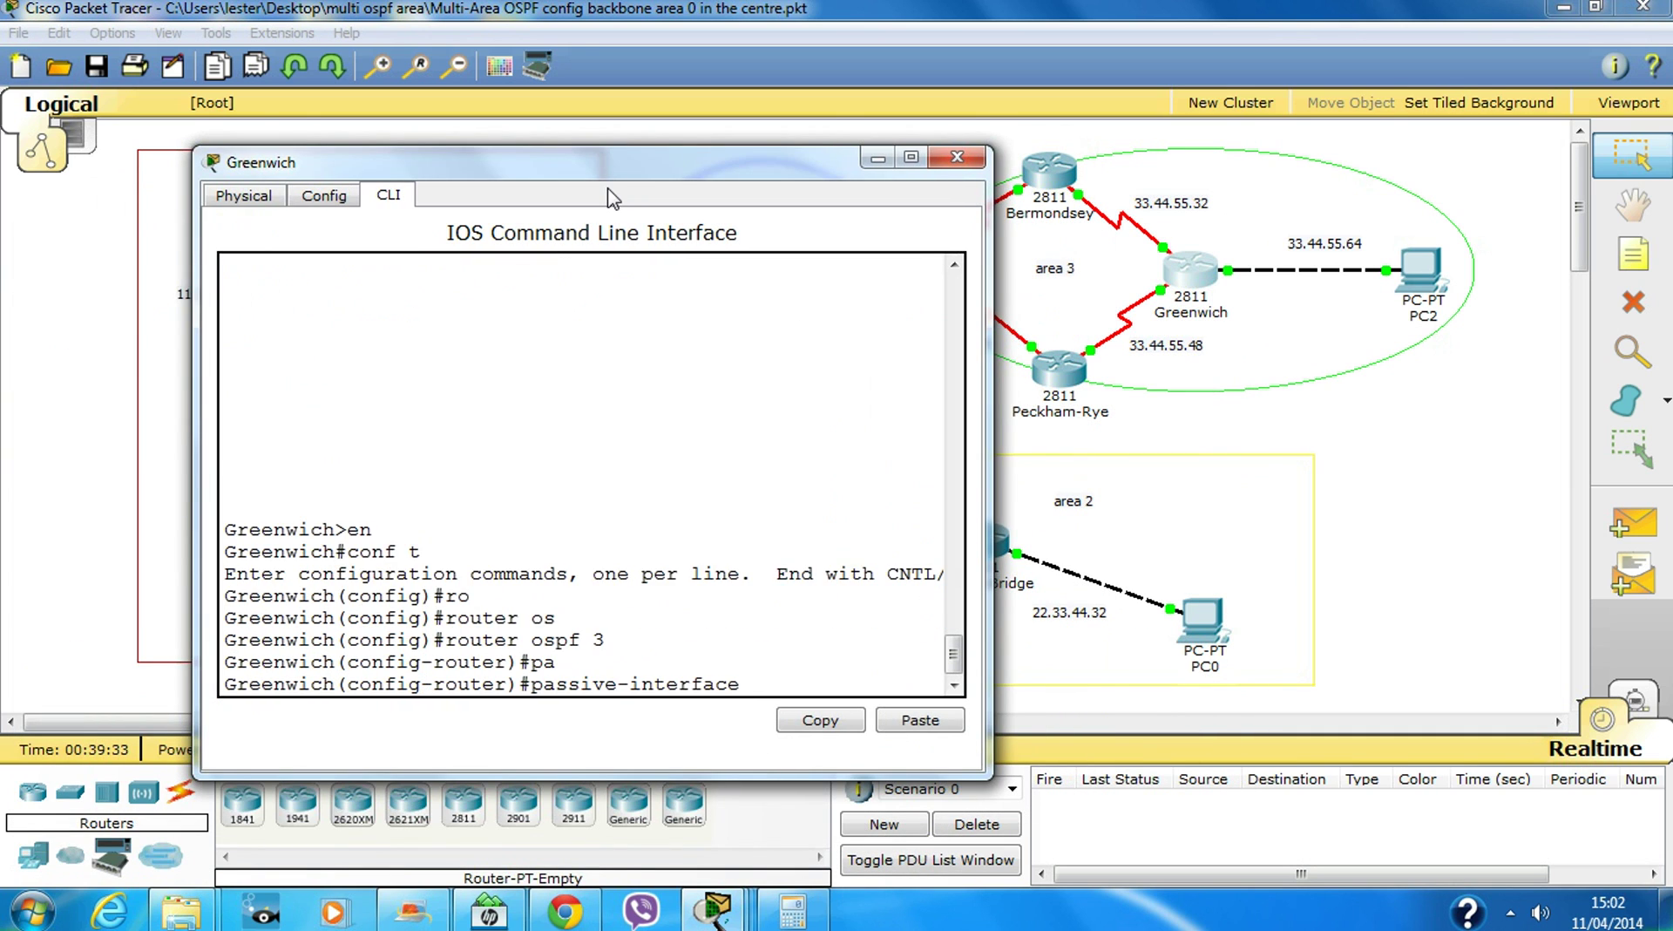
type("fa0/0")
key("Return")
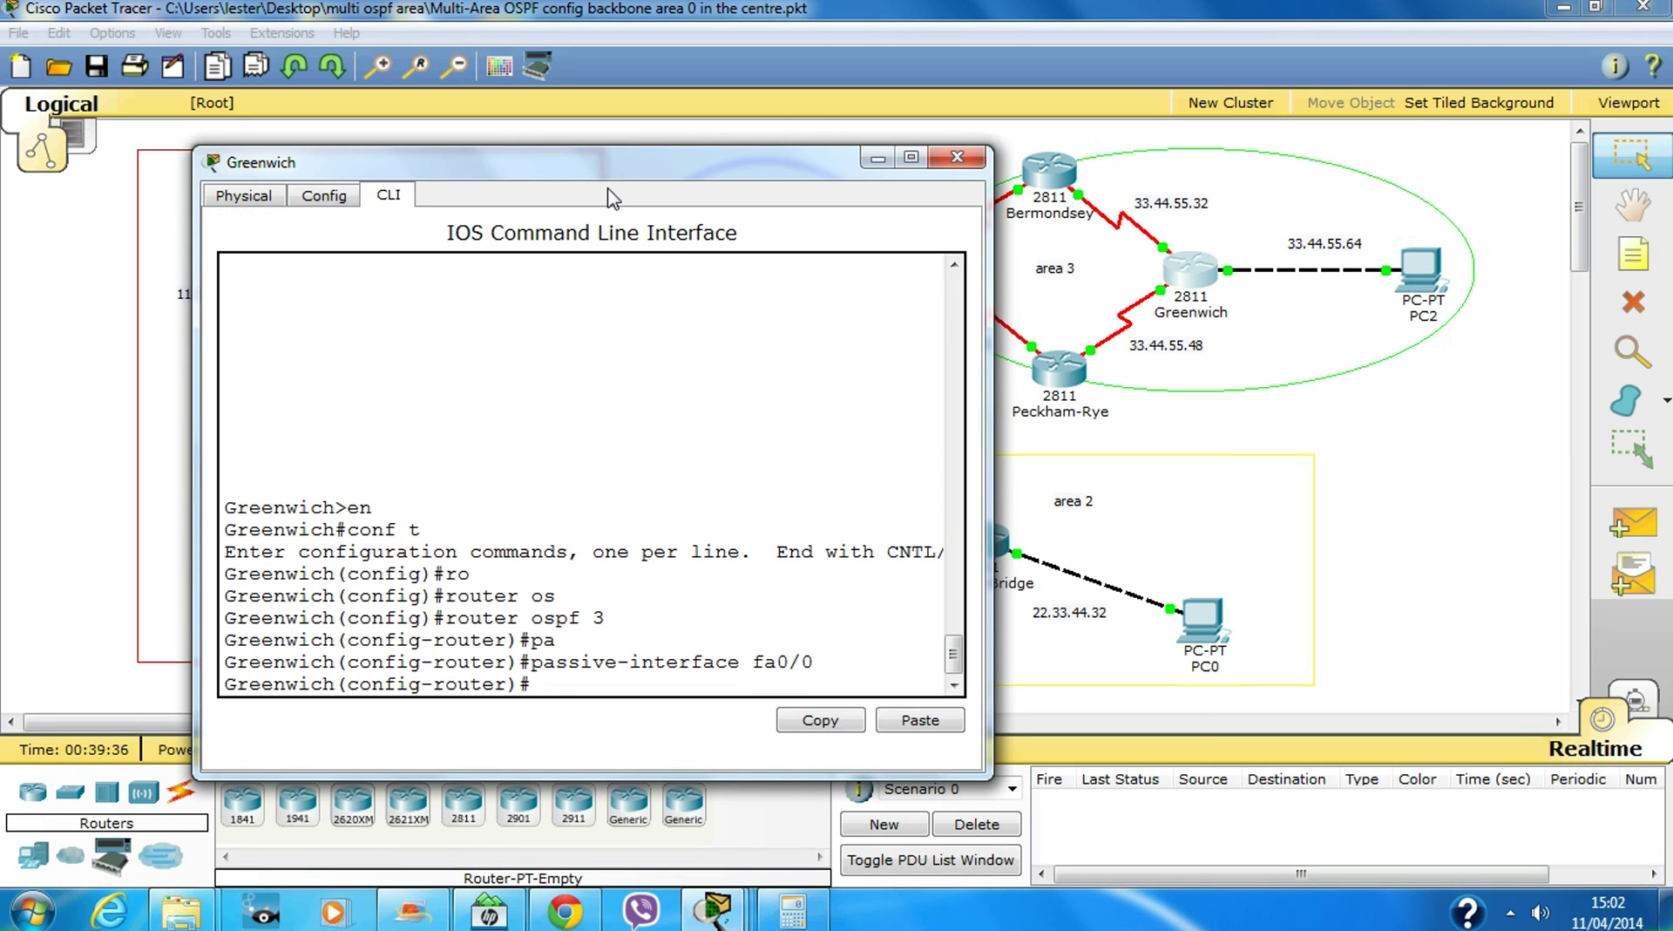
left_click(959, 157)
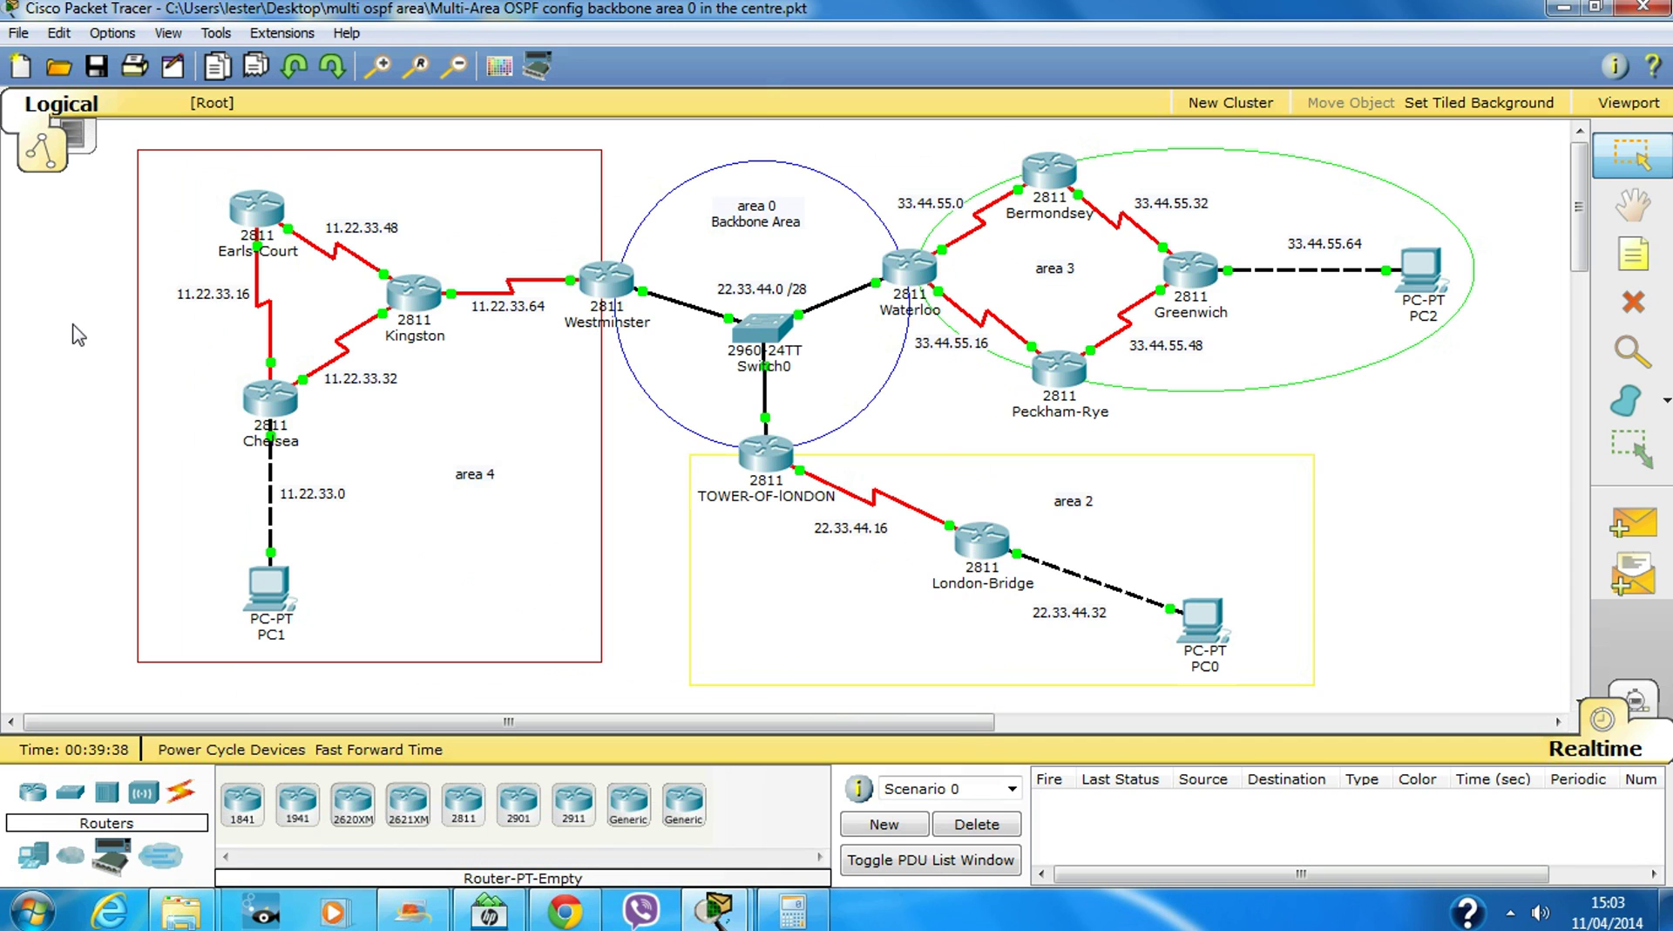
Open the command prompt on PC1 in area 4 and ping 33.44.55.78 in area 3
left_click(268, 588)
left_click(650, 198)
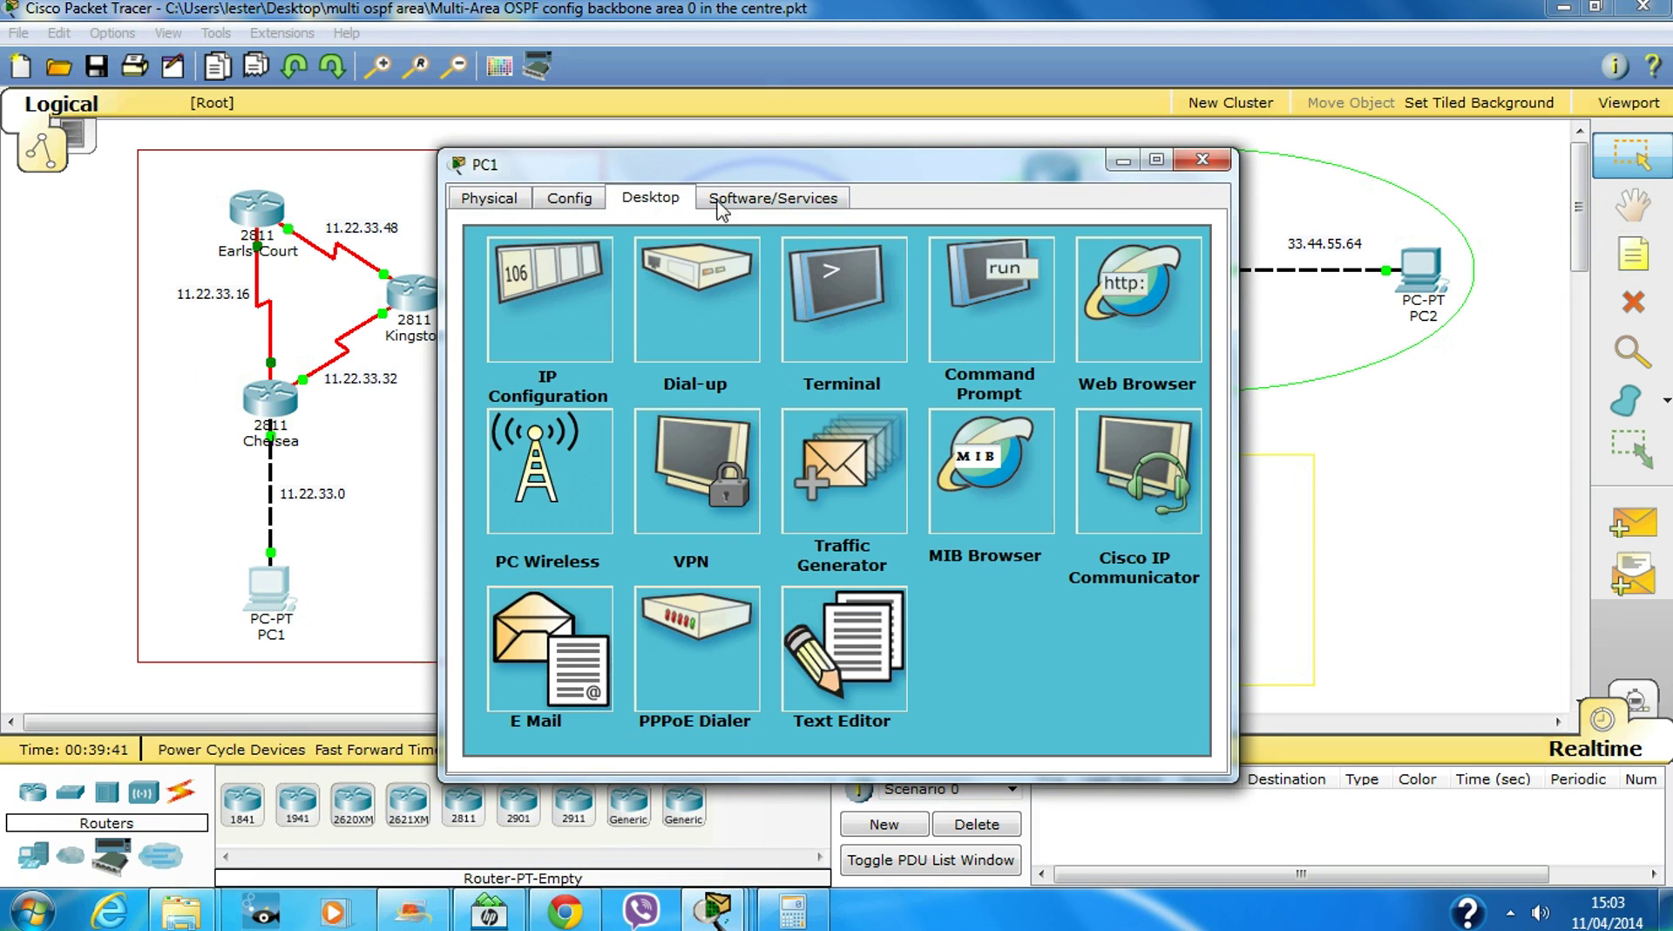
left_click(983, 277)
type("pi")
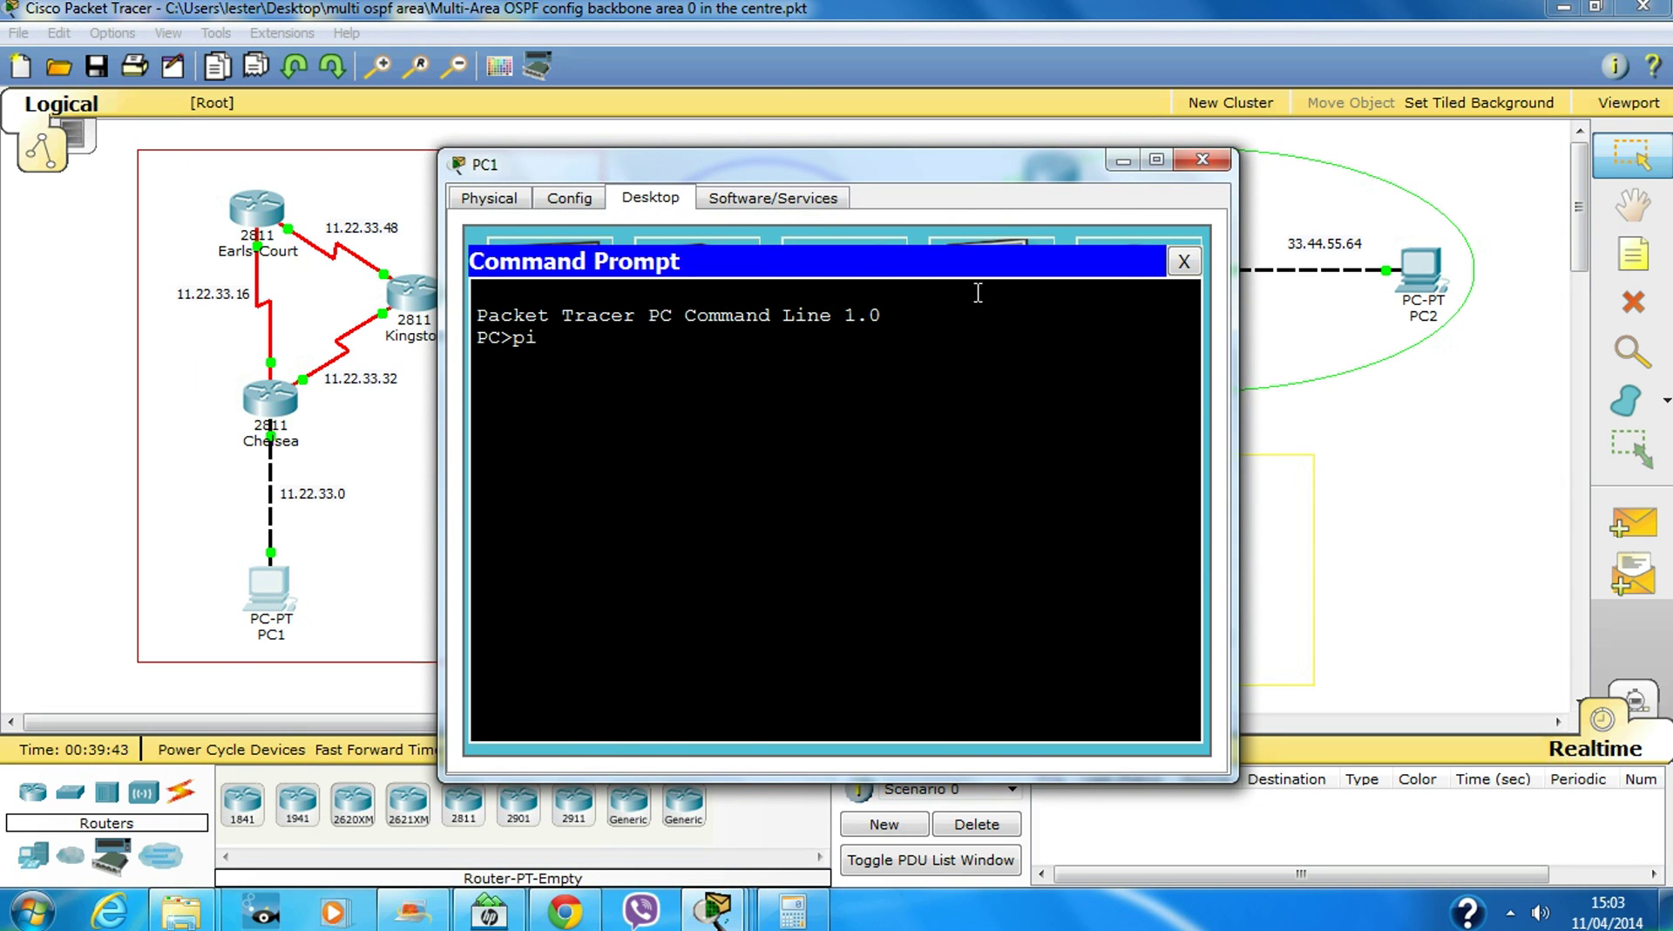
type("ng 33.44.55.78")
key("Return")
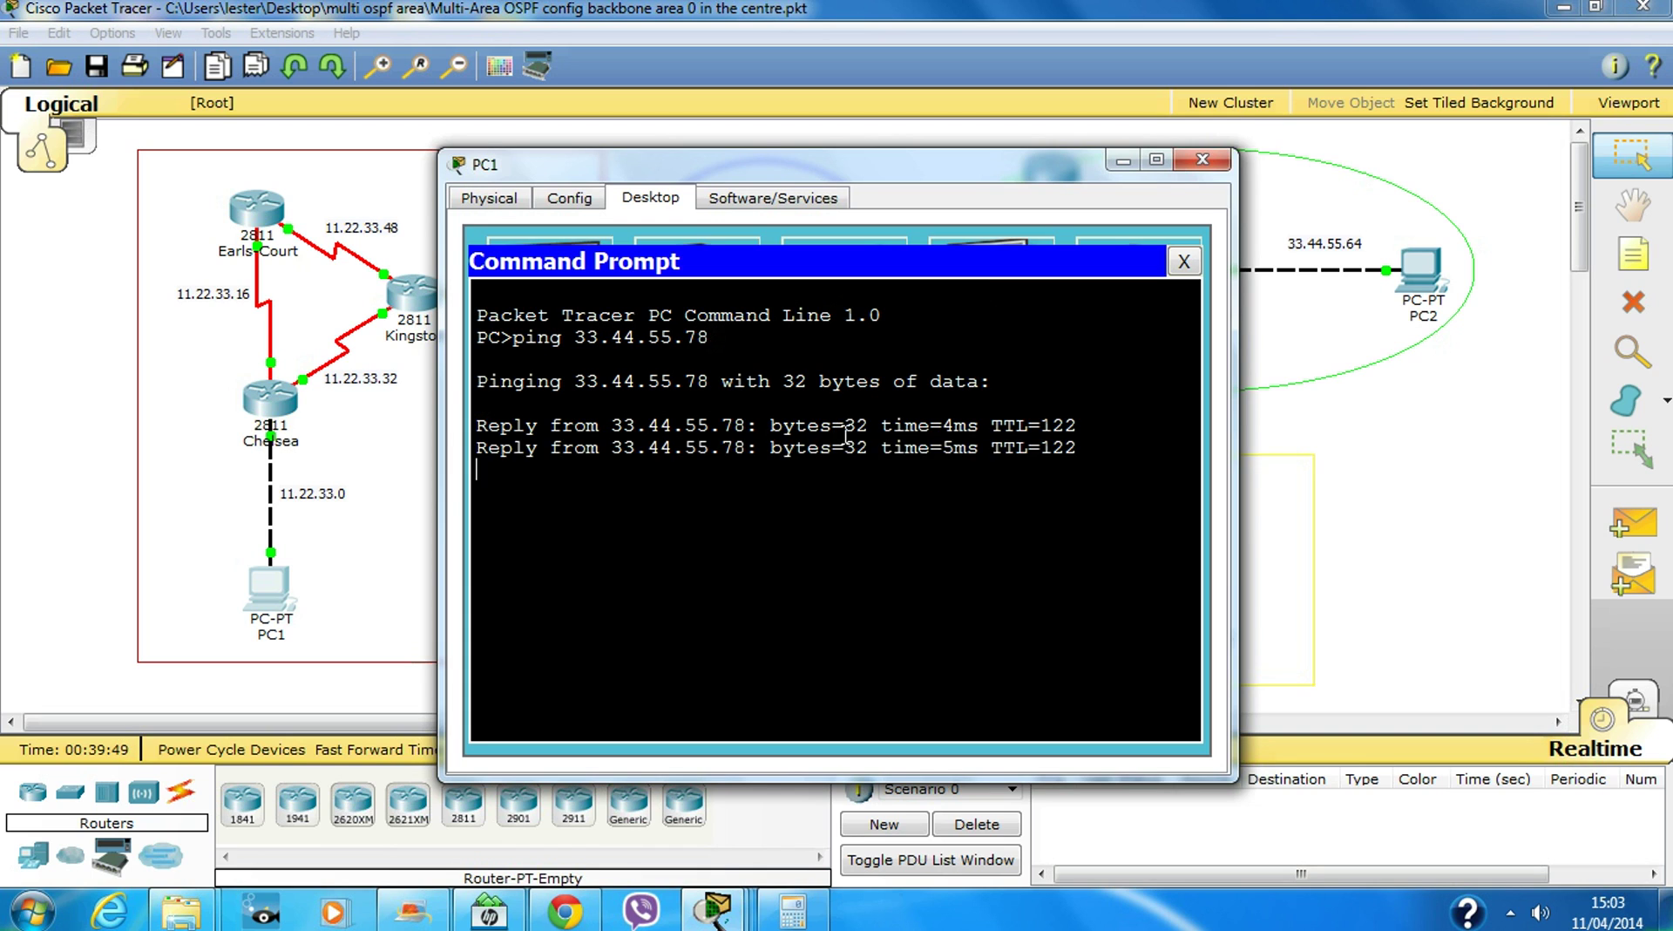
Ping 22.33.44.46 in area 2 from PC1's command prompt, then close PC1
left_click_drag(889, 174, 627, 186)
key("Up")
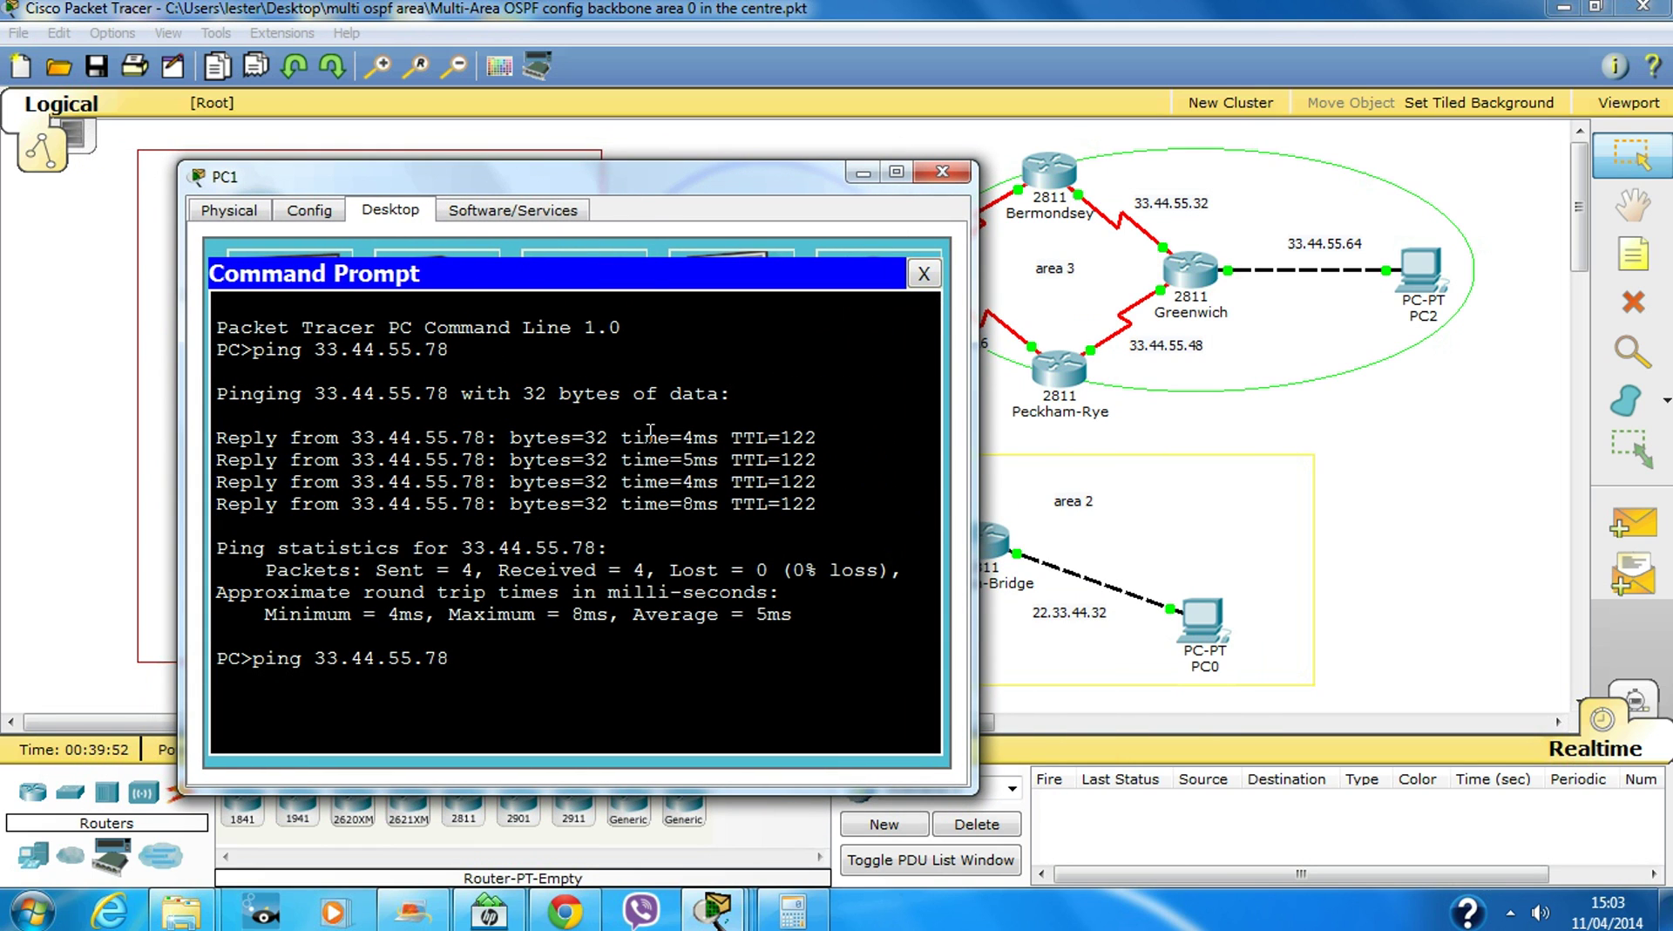
key("BackSpace")
key("BackSpace")
key("BackSpace")
key("BackSpace")
key("BackSpace")
key("BackSpace")
type("22.33.")
key("Return")
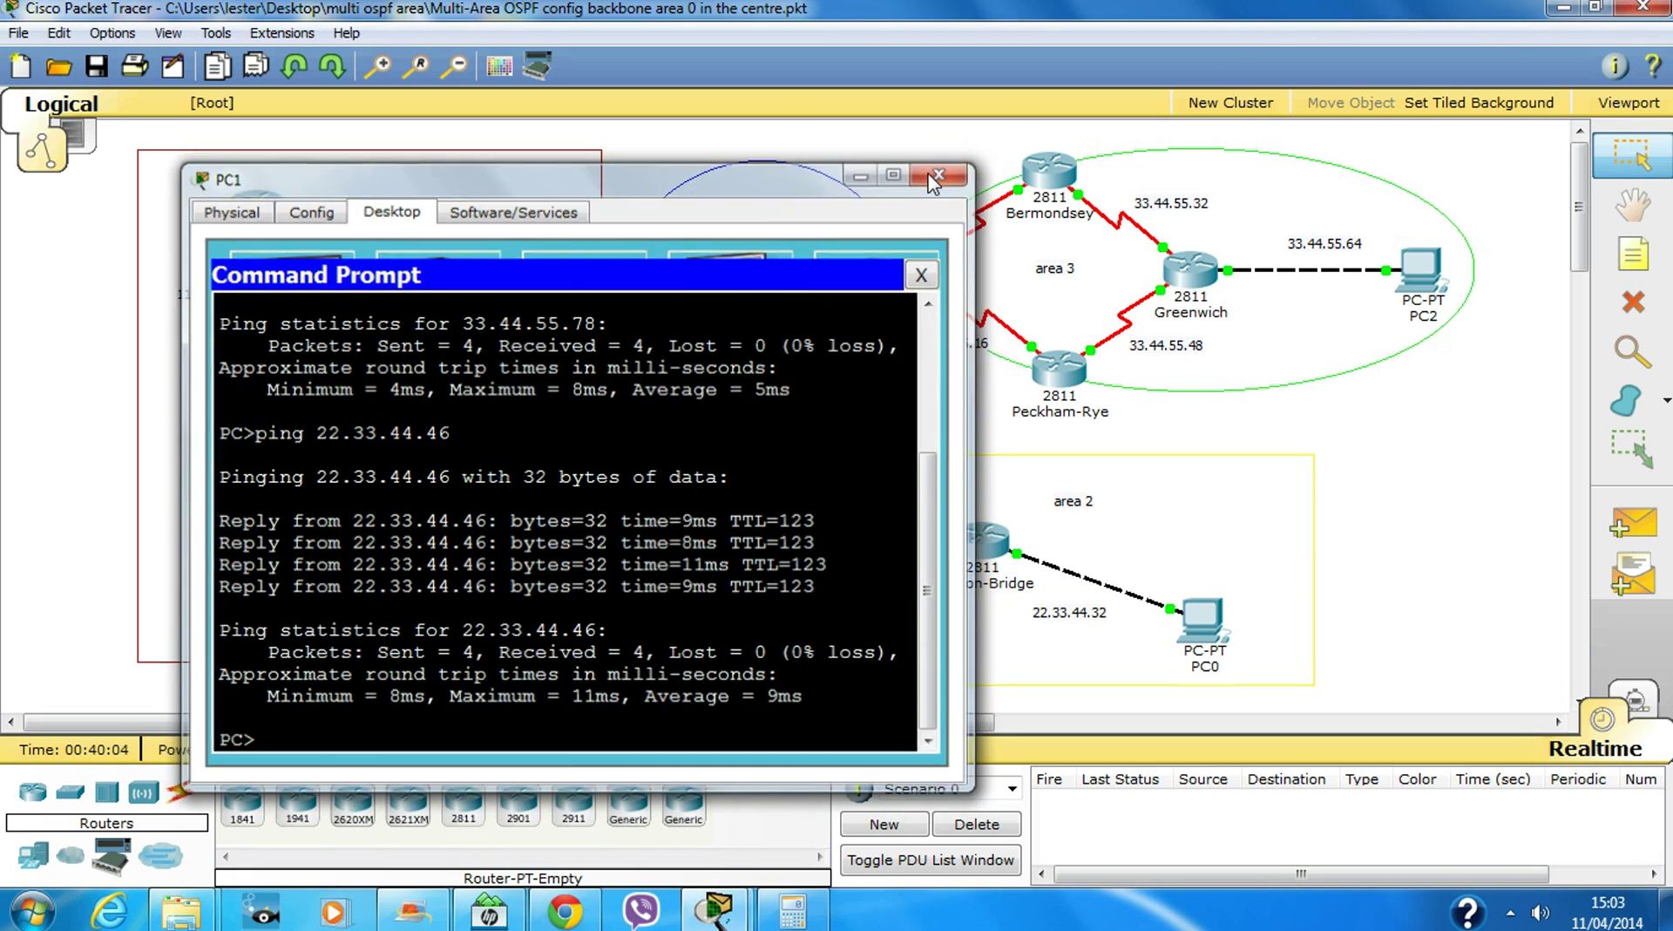
left_click(941, 173)
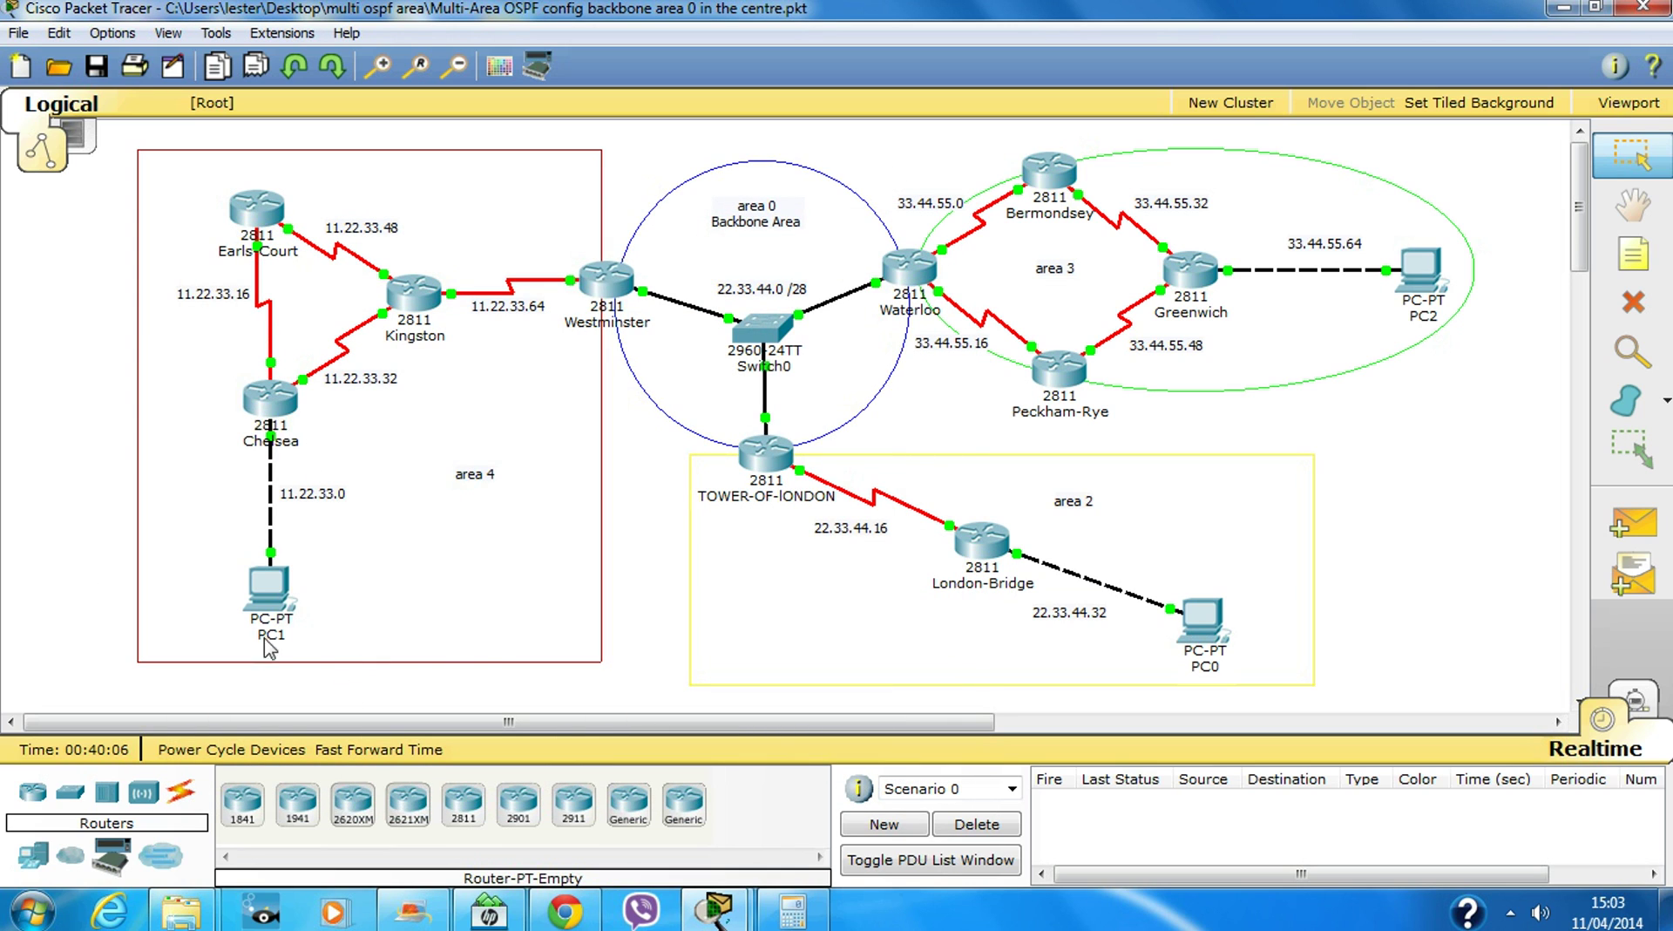